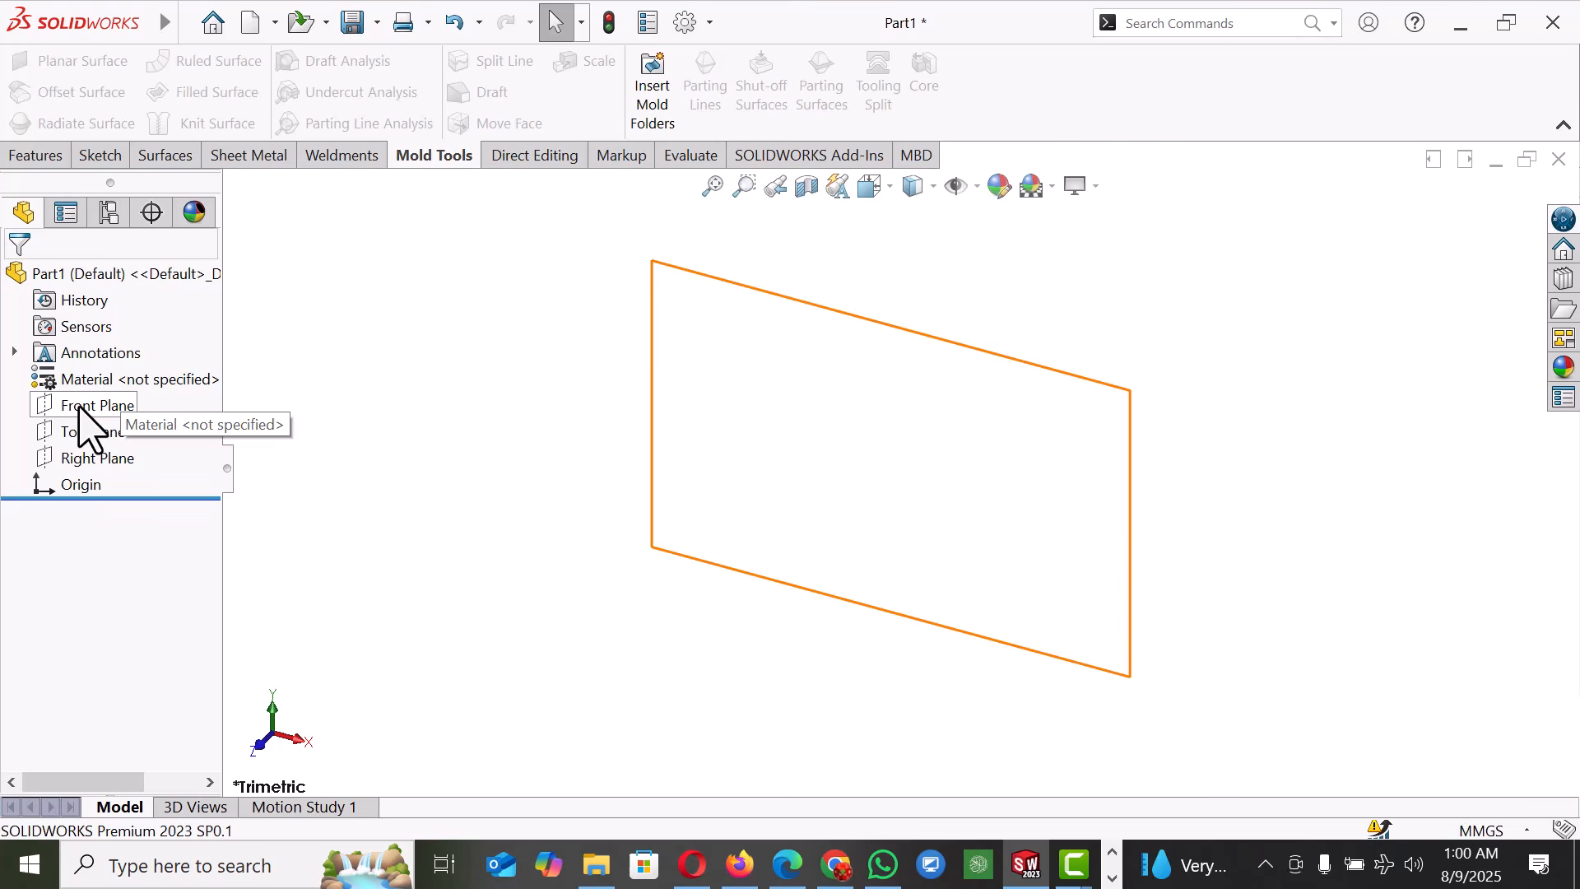
- Start a sketch on the Front Plane and draw a horizontal line about 167 mm long from the origin
{"action": "left_click", "coordinate": [98, 376]}
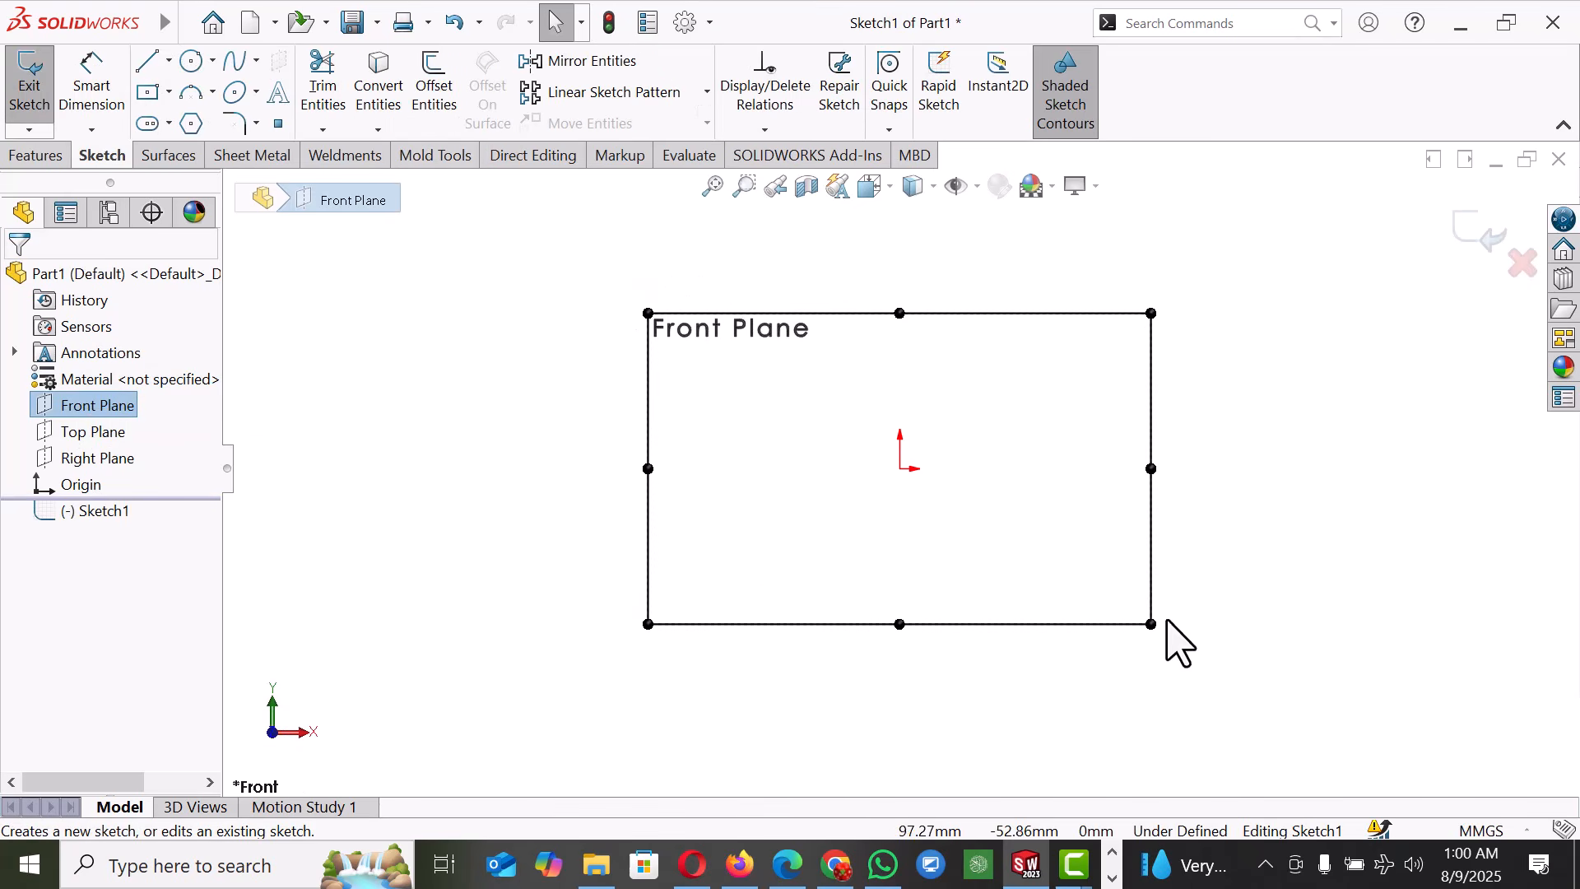
{"action": "key", "text": "l"}
{"action": "left_click", "coordinate": [900, 468]}
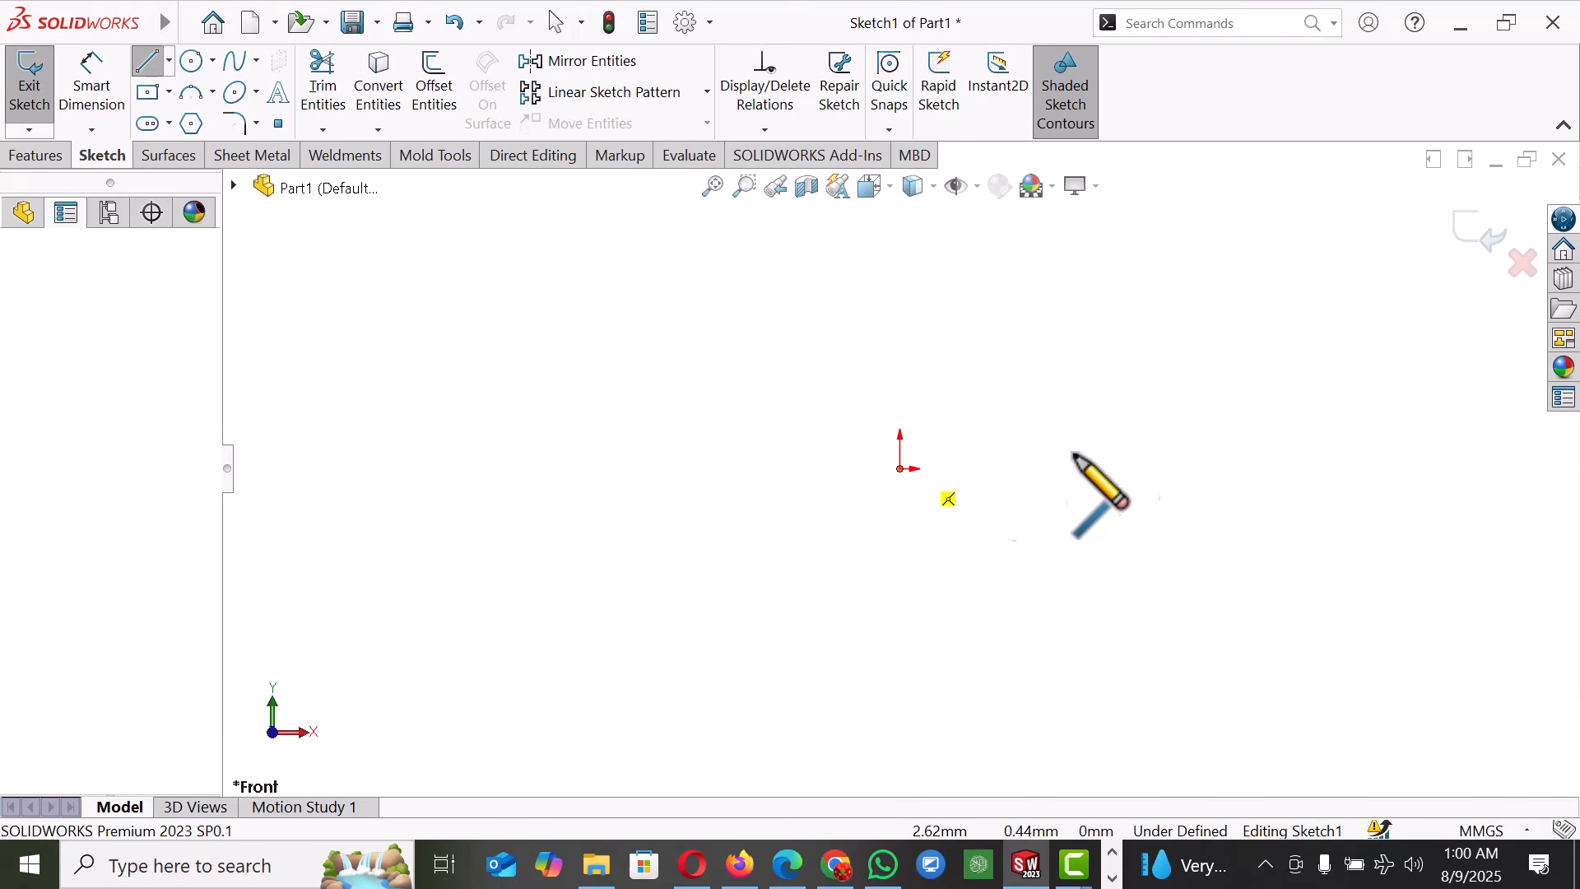
{"action": "right_click", "coordinate": [1372, 471]}
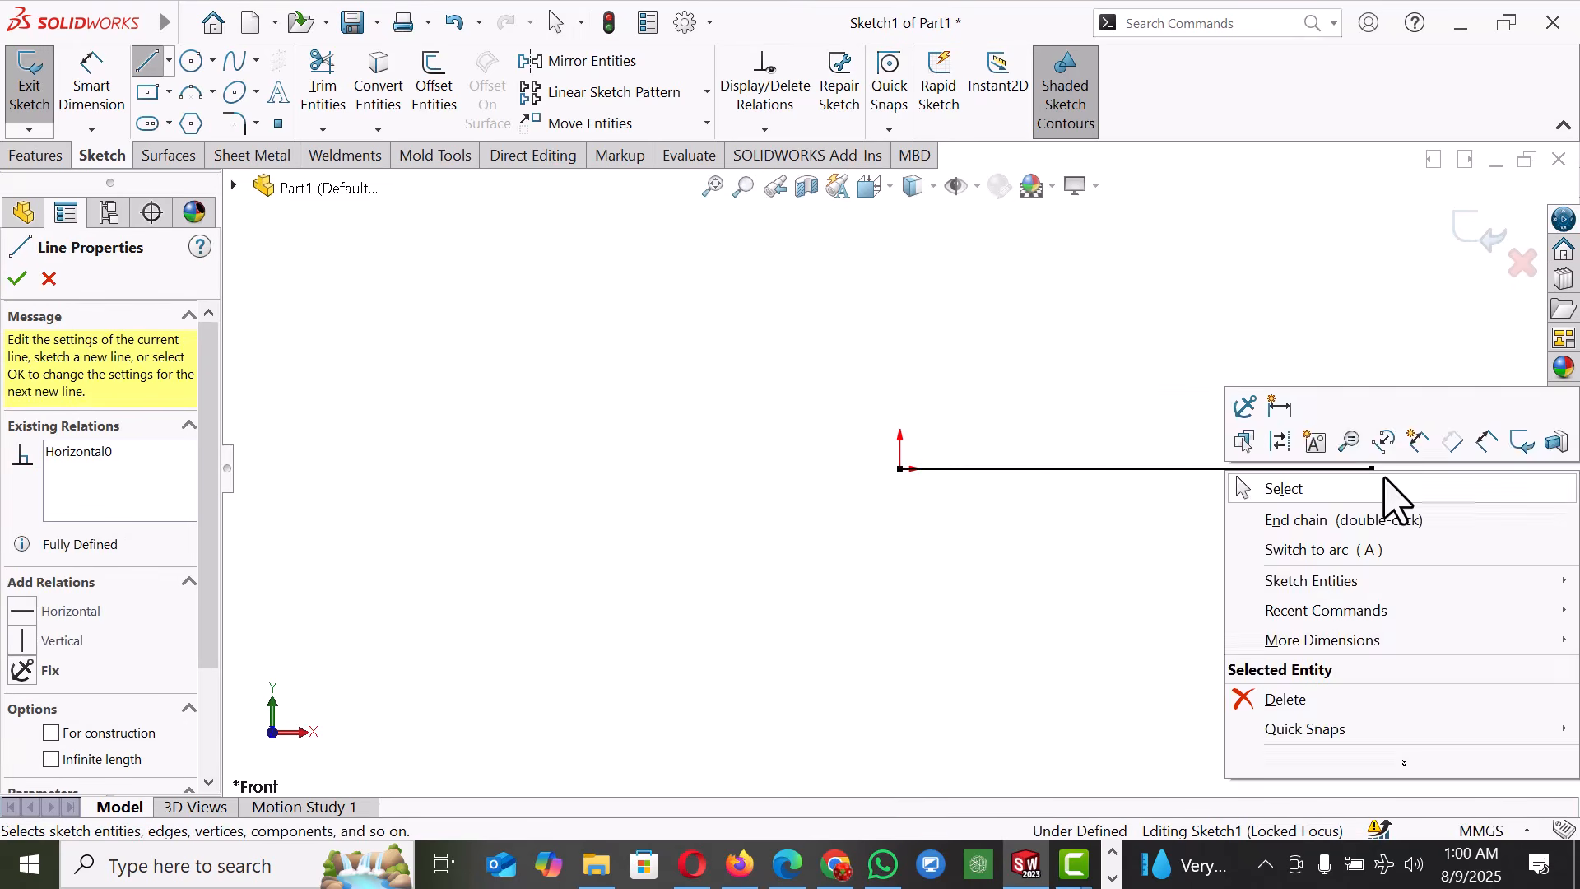
{"action": "left_click", "coordinate": [1262, 486]}
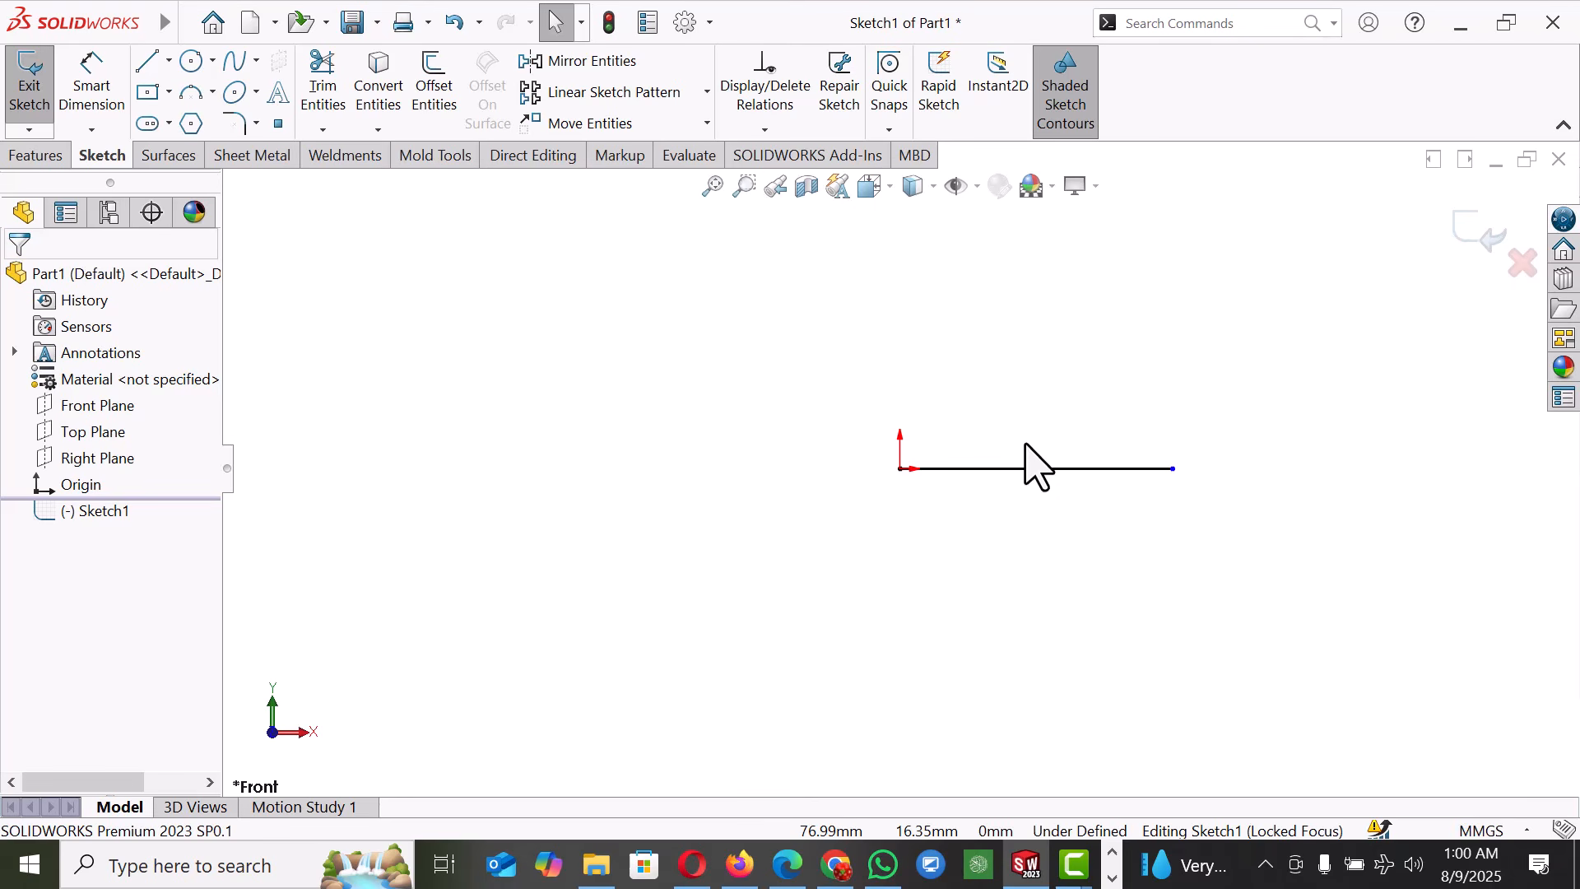
- Dimension the horizontal base line to 170 mm with Smart Dimension
{"action": "right_click_drag", "start_coordinate": [1053, 594], "coordinate": [1054, 558]}
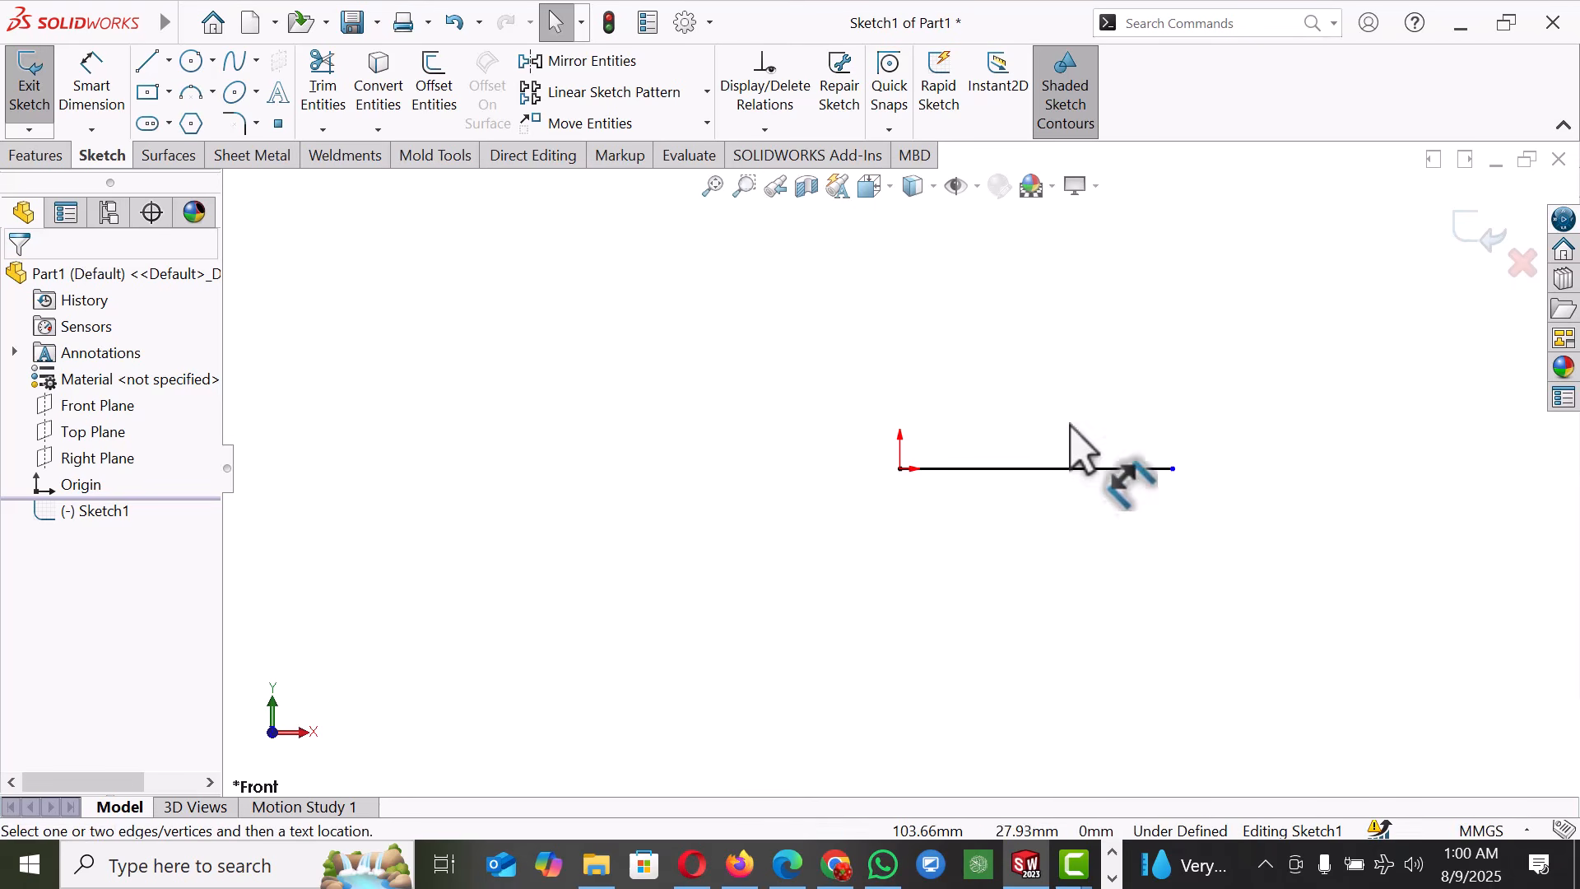
{"action": "left_click", "coordinate": [1029, 473]}
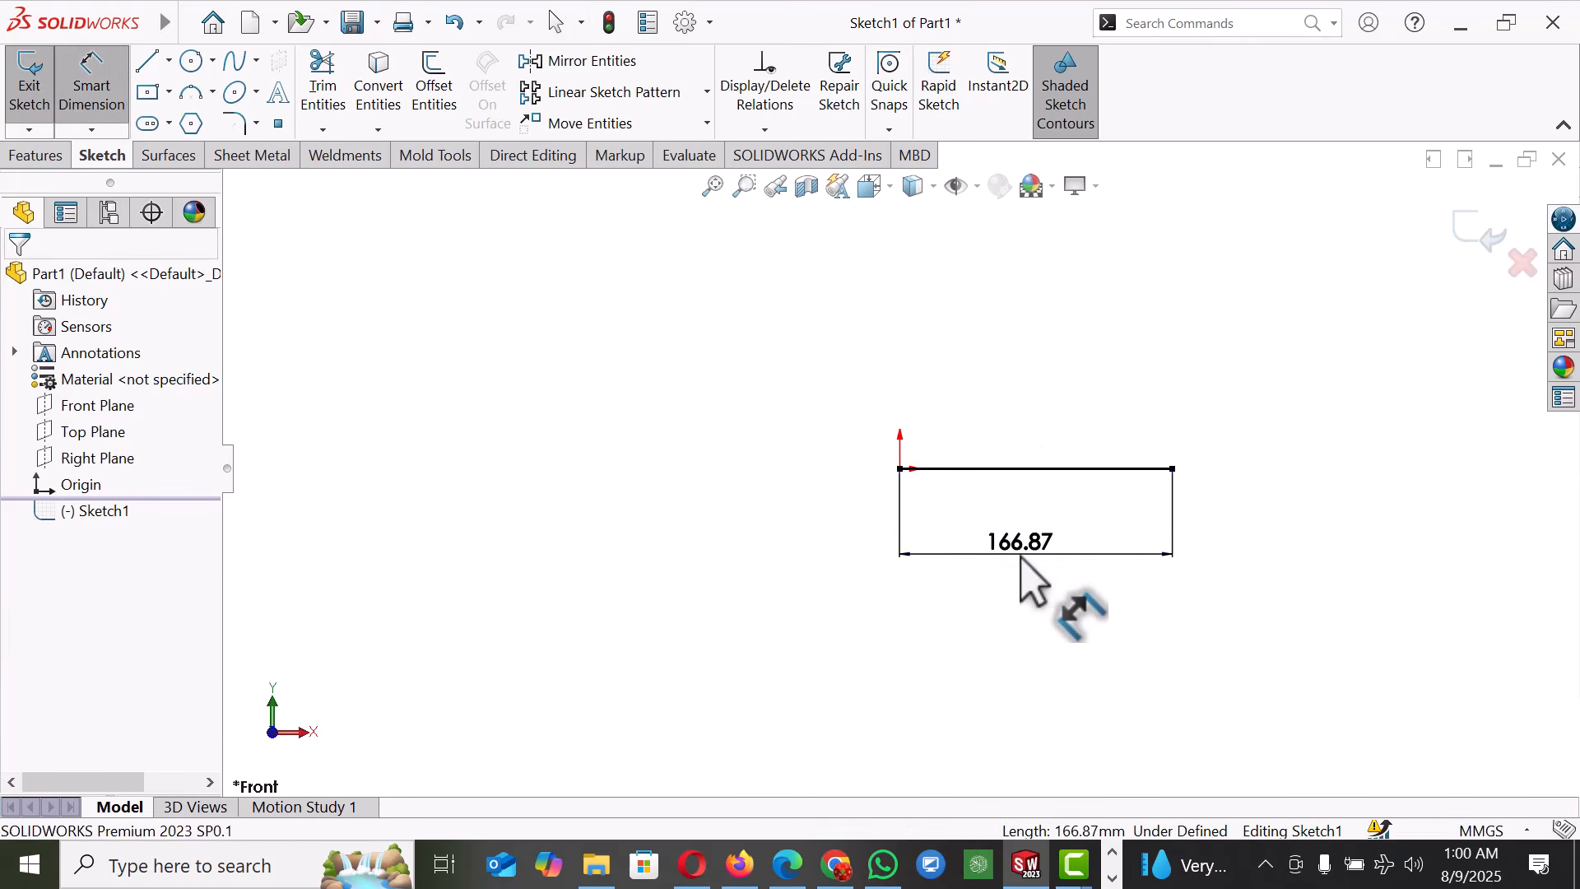
{"action": "left_click", "coordinate": [1029, 572]}
{"action": "type", "text": "170"}
{"action": "key", "text": "Return"}
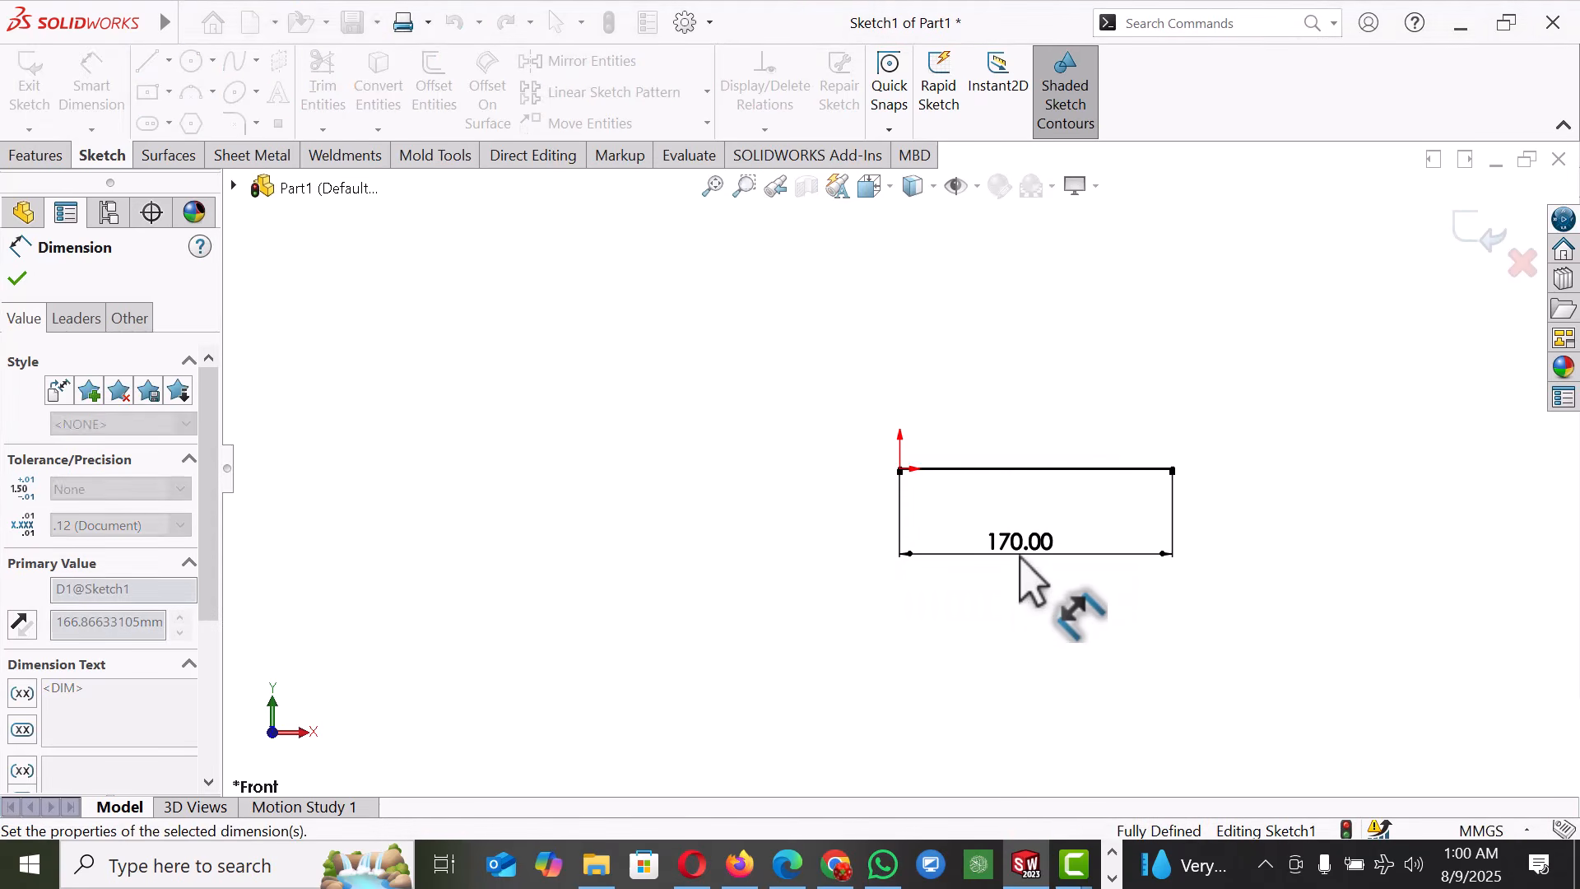
{"action": "left_click", "coordinate": [1201, 372]}
- Sketch connected lines from the origin about 42 mm up and 36 mm across, continuing around a raised block about 25 mm wide
{"action": "scroll", "coordinate": [1181, 389], "scroll_direction": "down", "scroll_amount": 1}
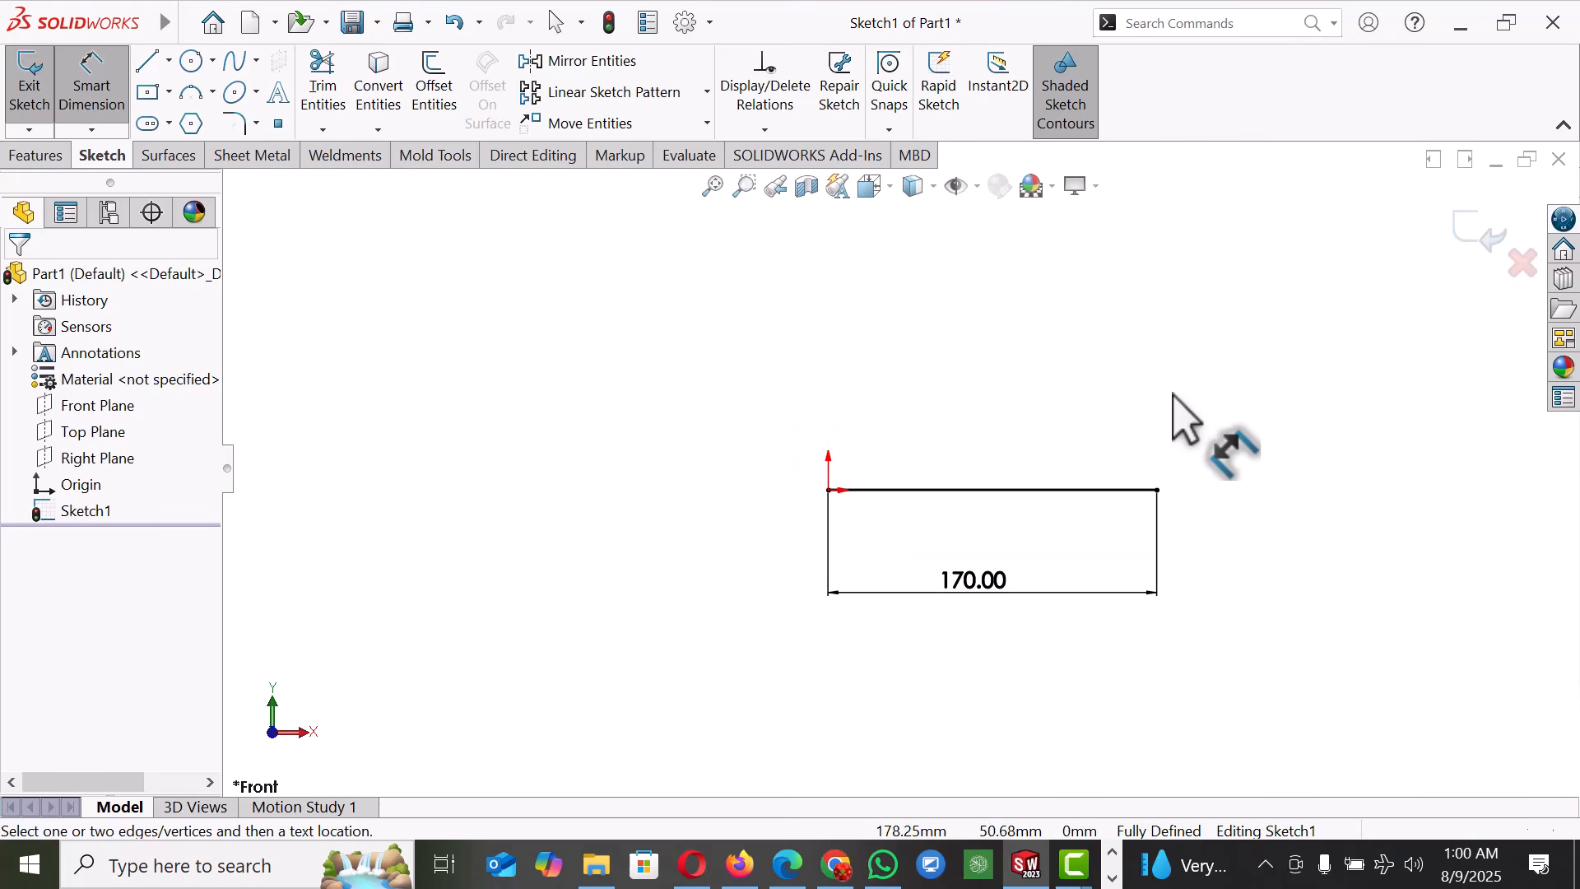
{"action": "scroll", "coordinate": [1301, 416], "scroll_direction": "down", "scroll_amount": 2}
{"action": "key", "text": "l"}
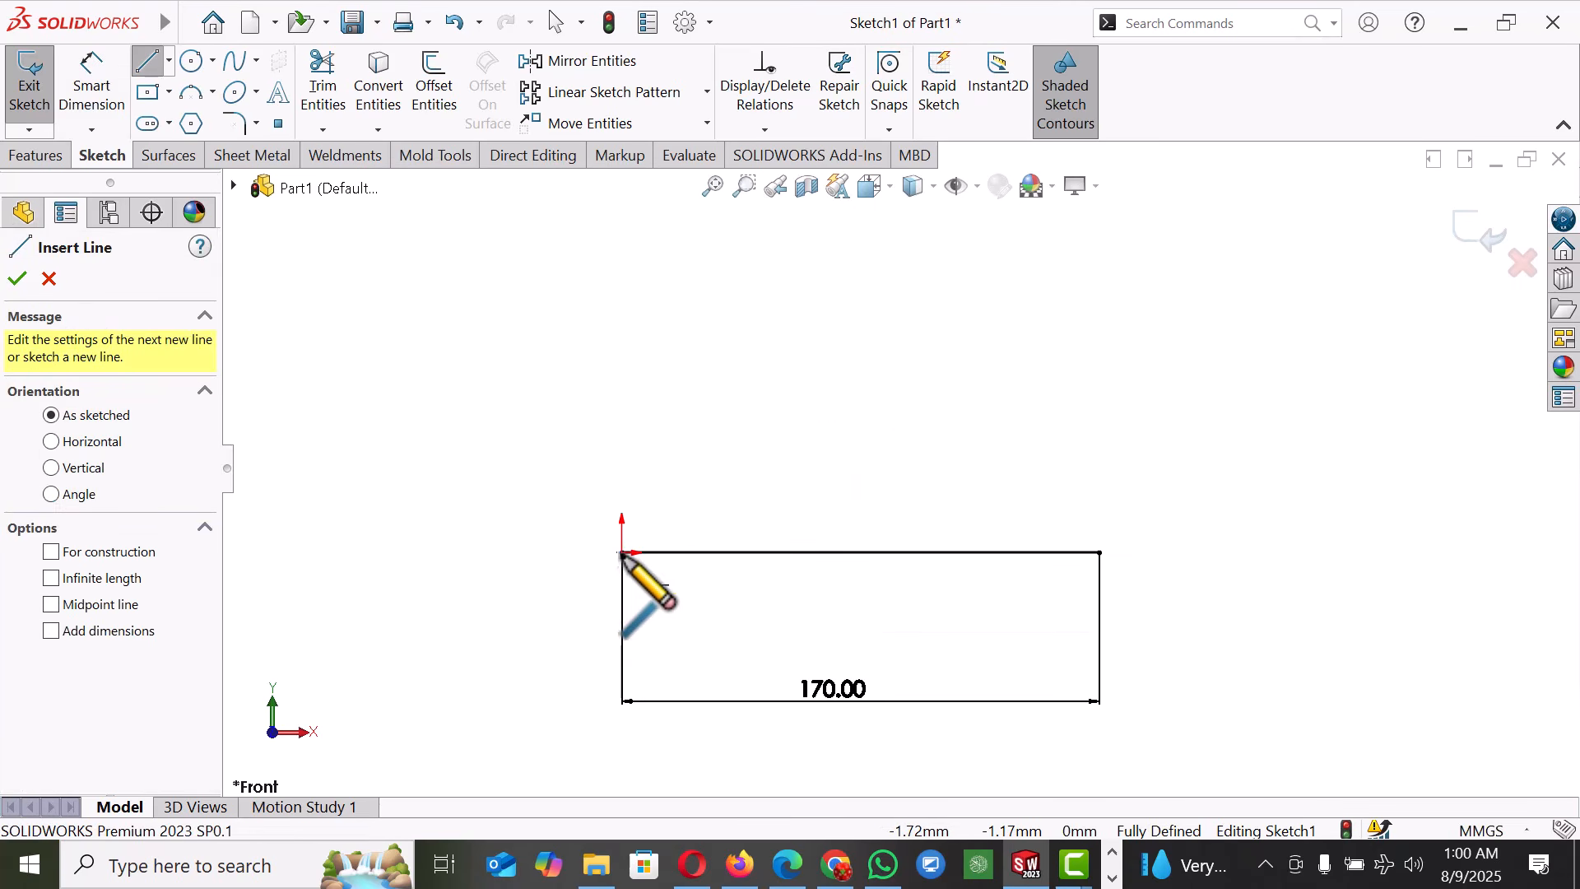
{"action": "left_click", "coordinate": [622, 553]}
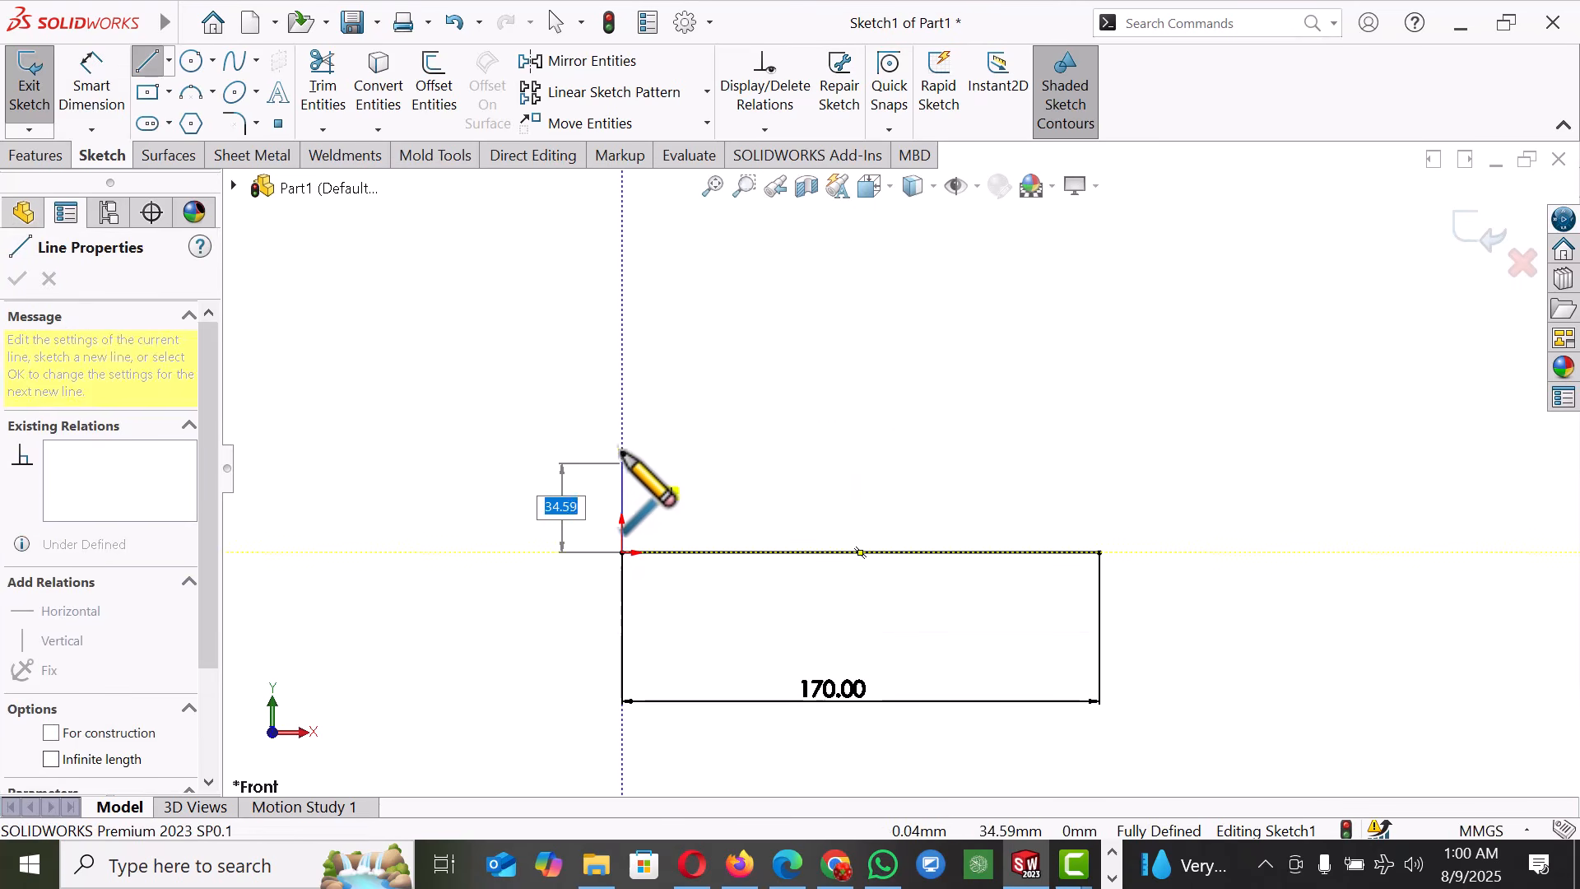
{"action": "left_click", "coordinate": [622, 435]}
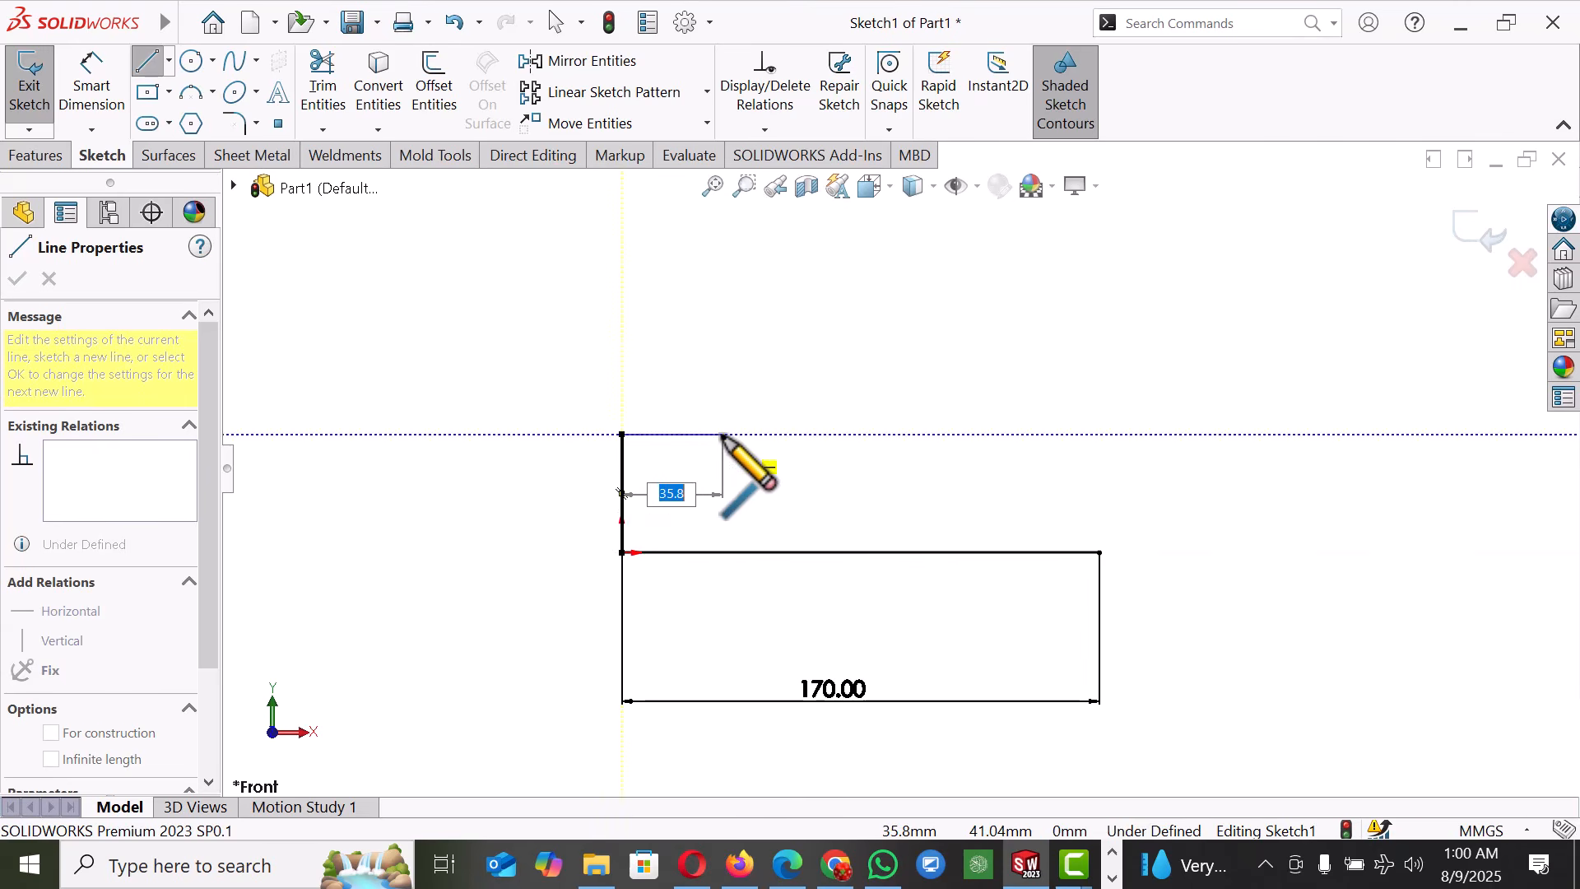
{"action": "left_click", "coordinate": [724, 435]}
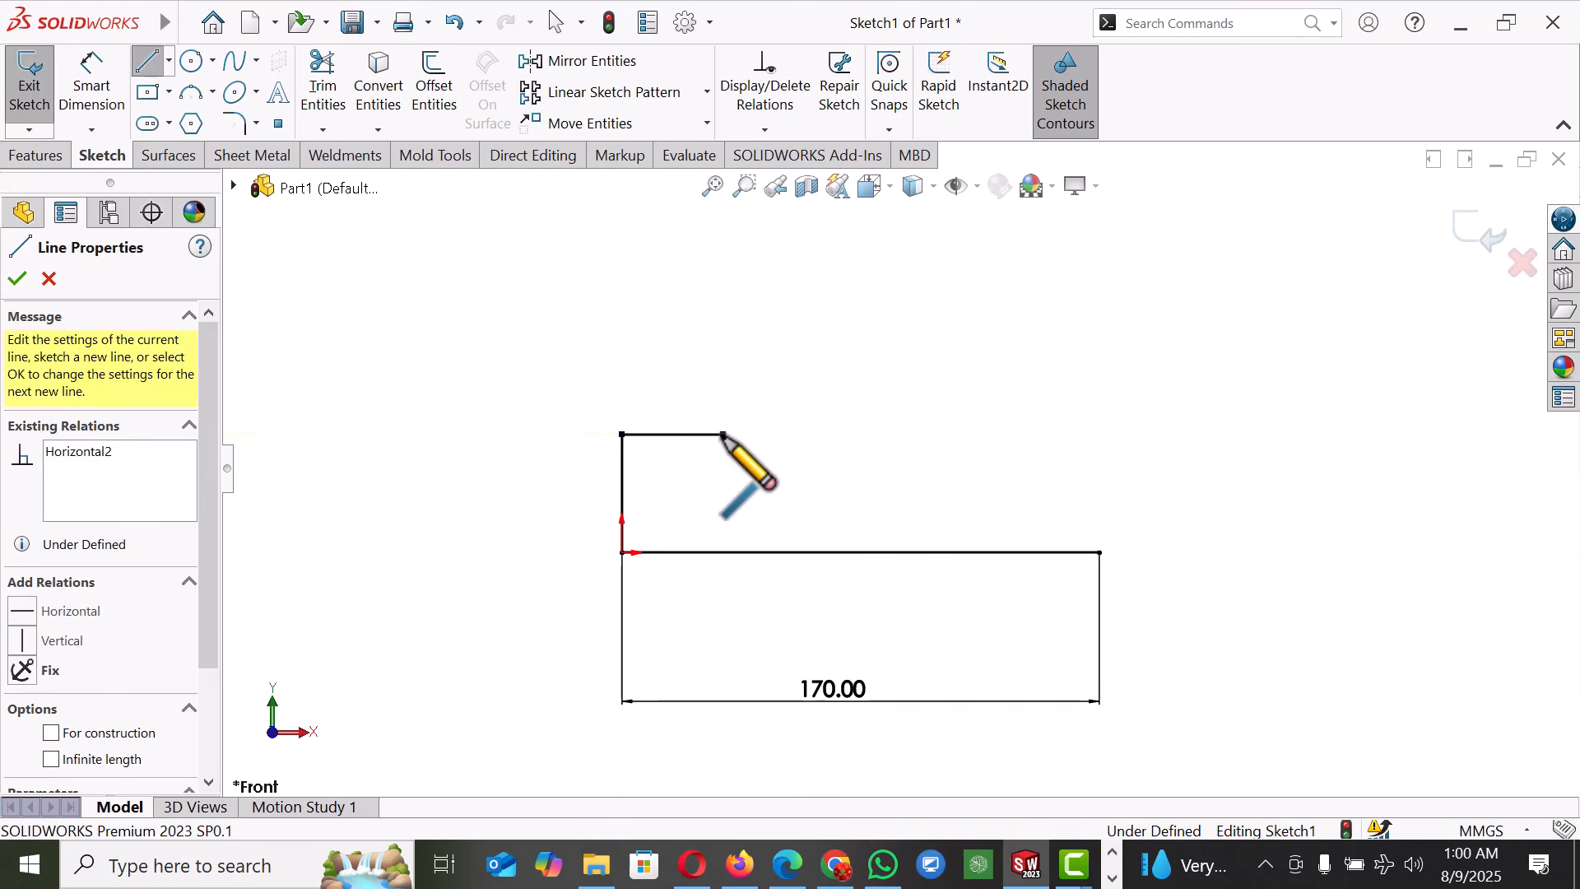
{"action": "left_click", "coordinate": [728, 360]}
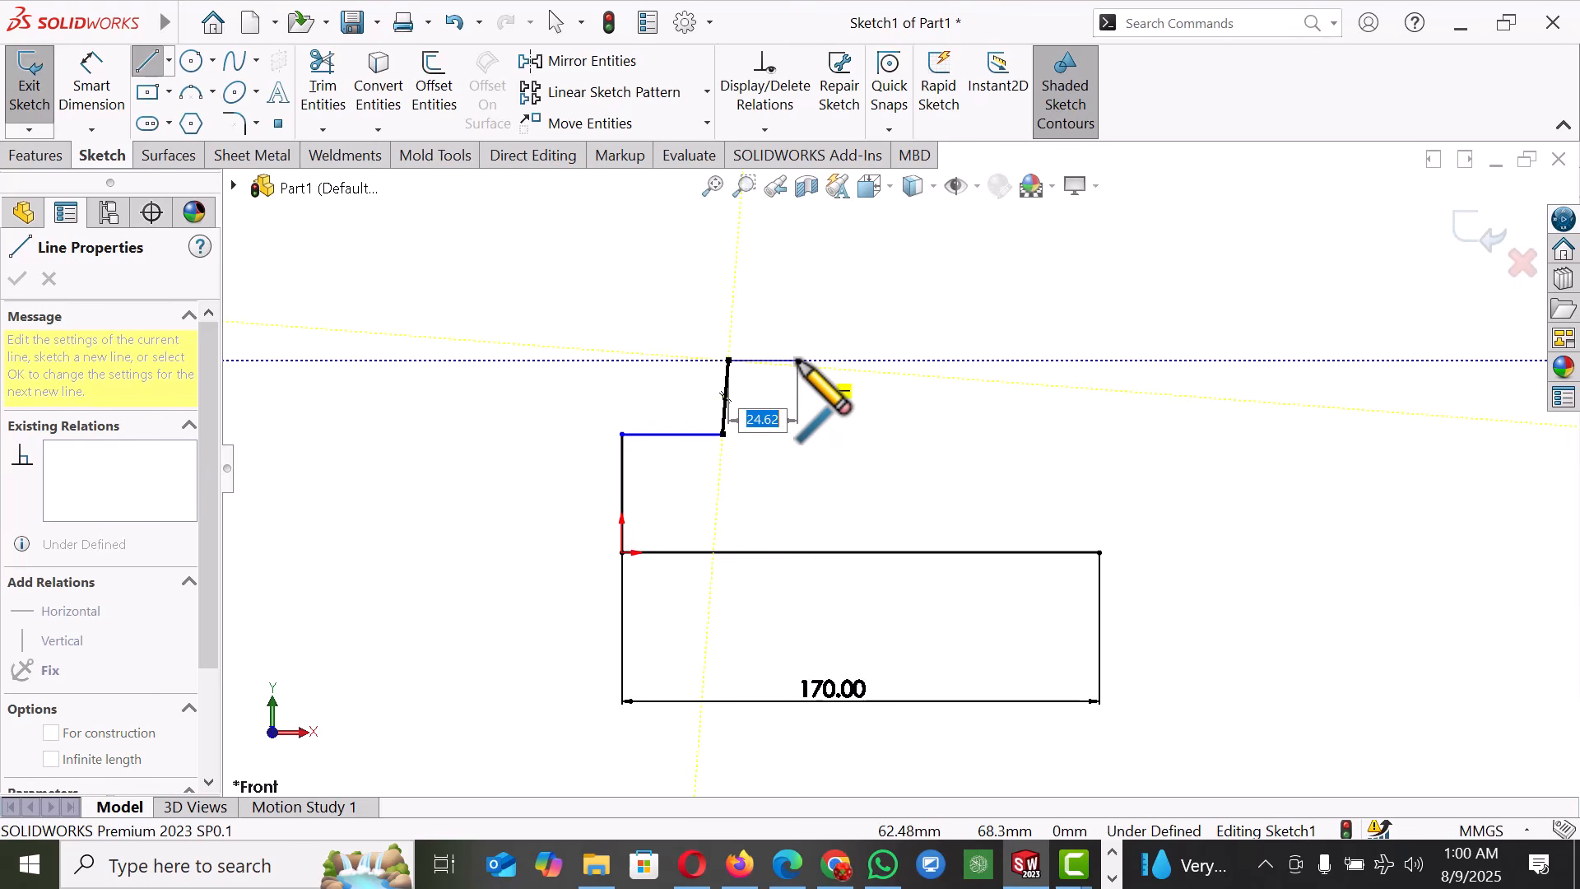
{"action": "left_click", "coordinate": [797, 360]}
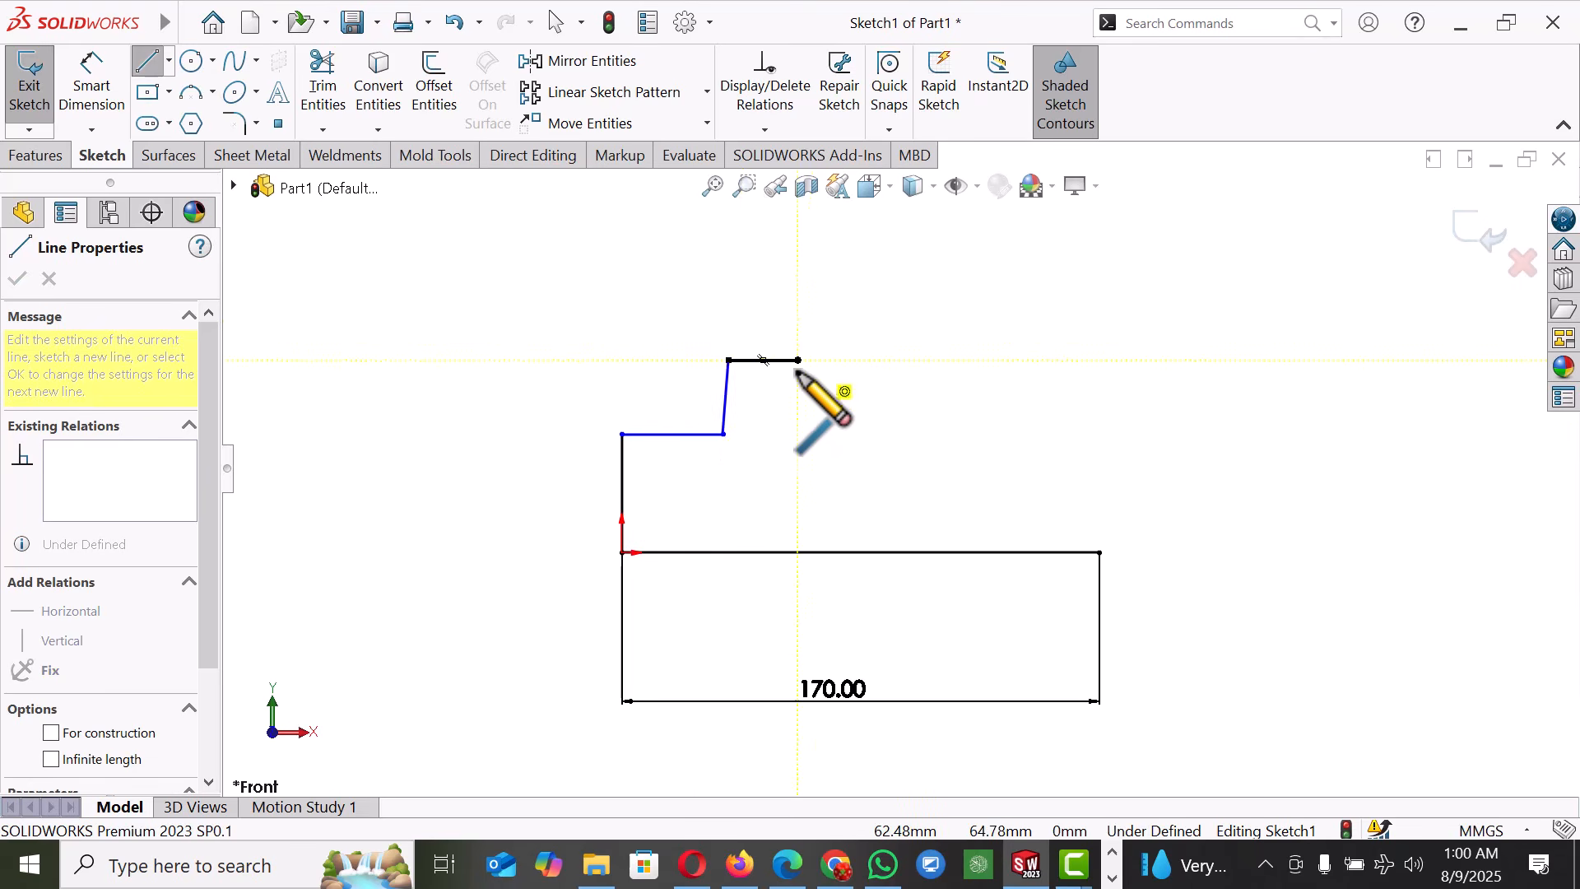
{"action": "left_click", "coordinate": [796, 435]}
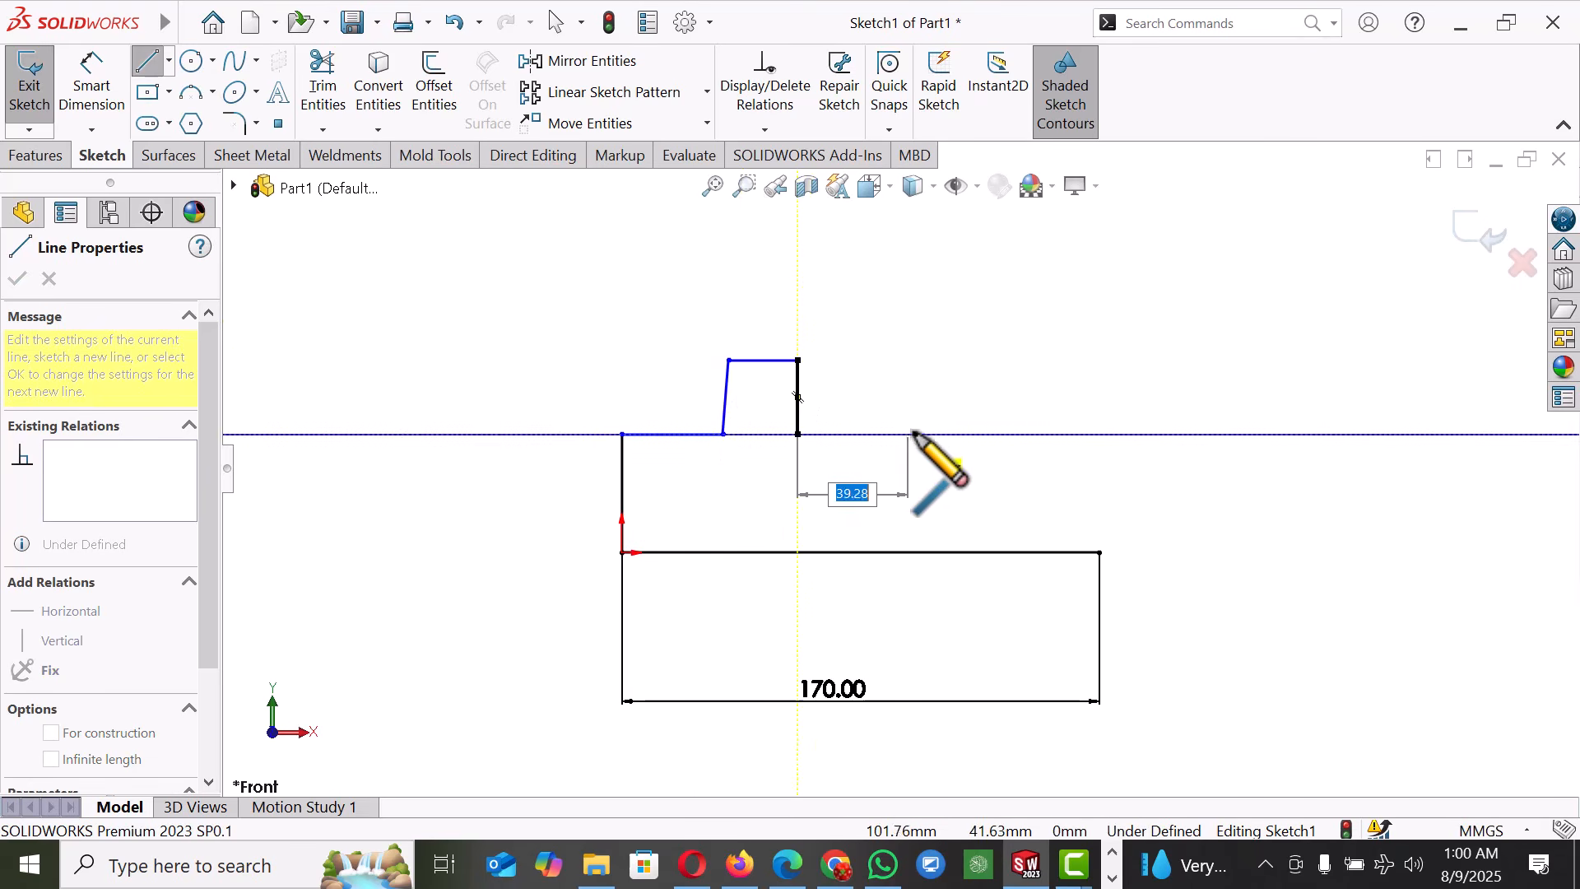
- Continue the profile with a horizontal run, a recessed notch about 28 mm wide, and a higher ledge about 28 mm long
{"action": "left_click", "coordinate": [953, 434]}
{"action": "left_click", "coordinate": [953, 470]}
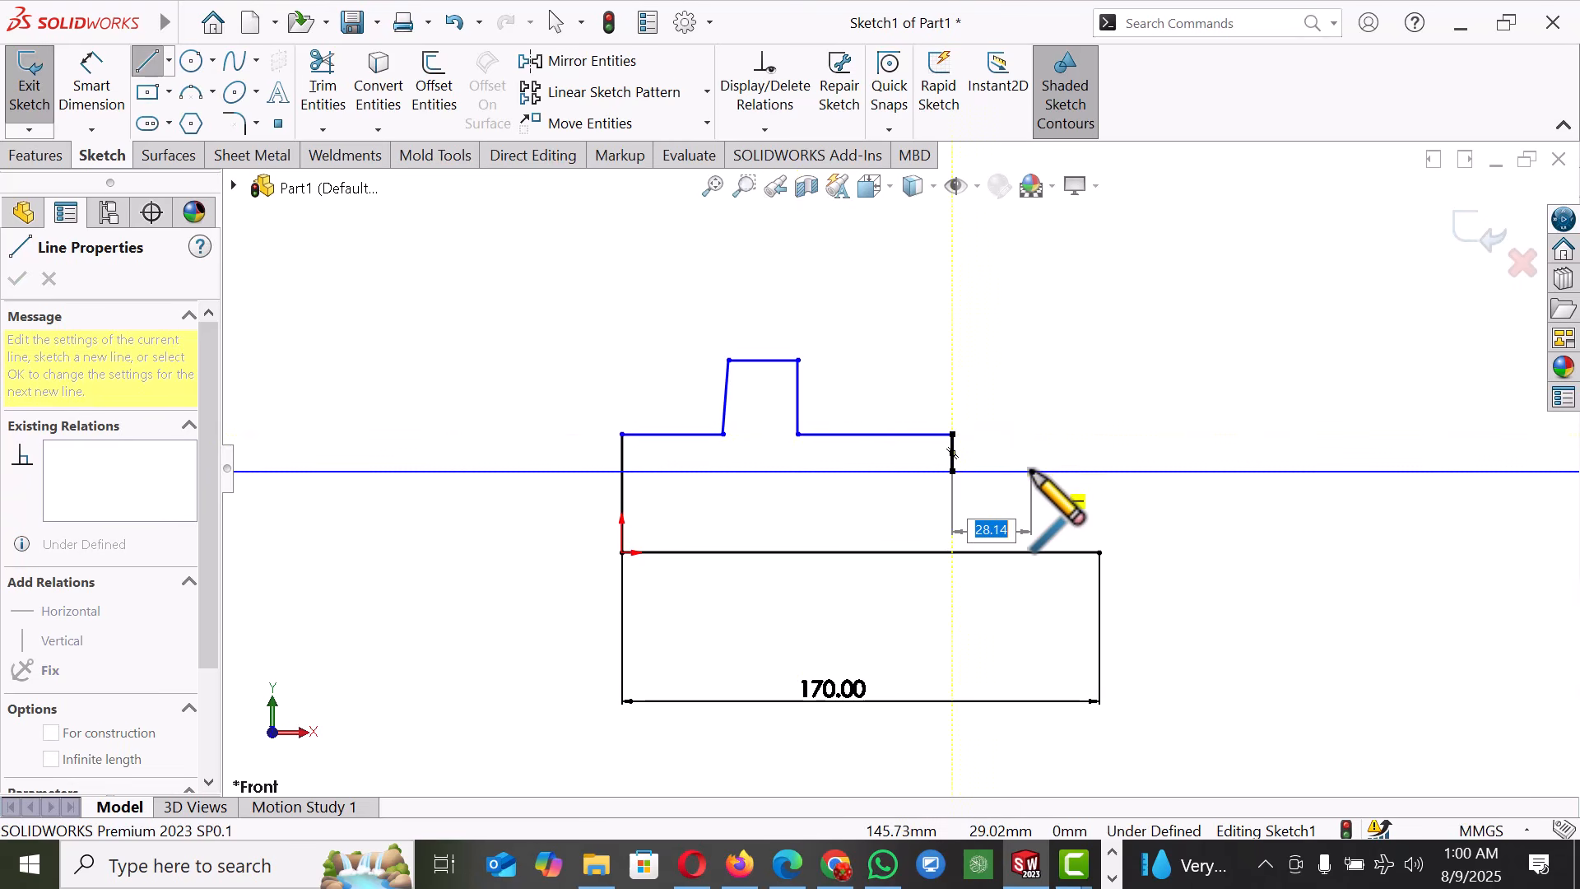
{"action": "left_click", "coordinate": [1032, 470]}
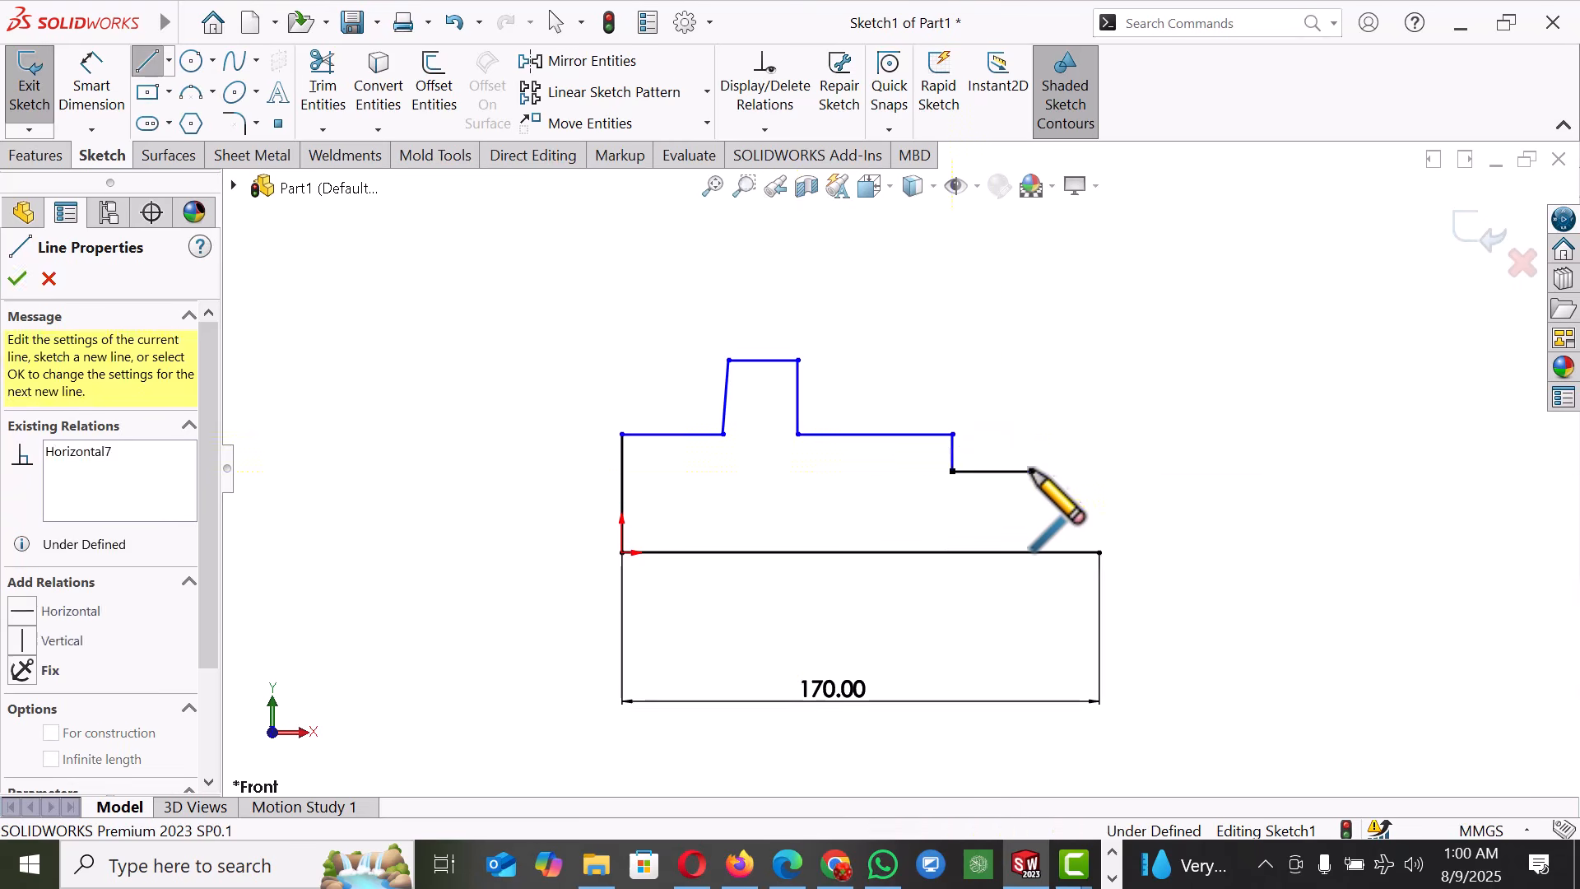
{"action": "left_click", "coordinate": [1031, 420]}
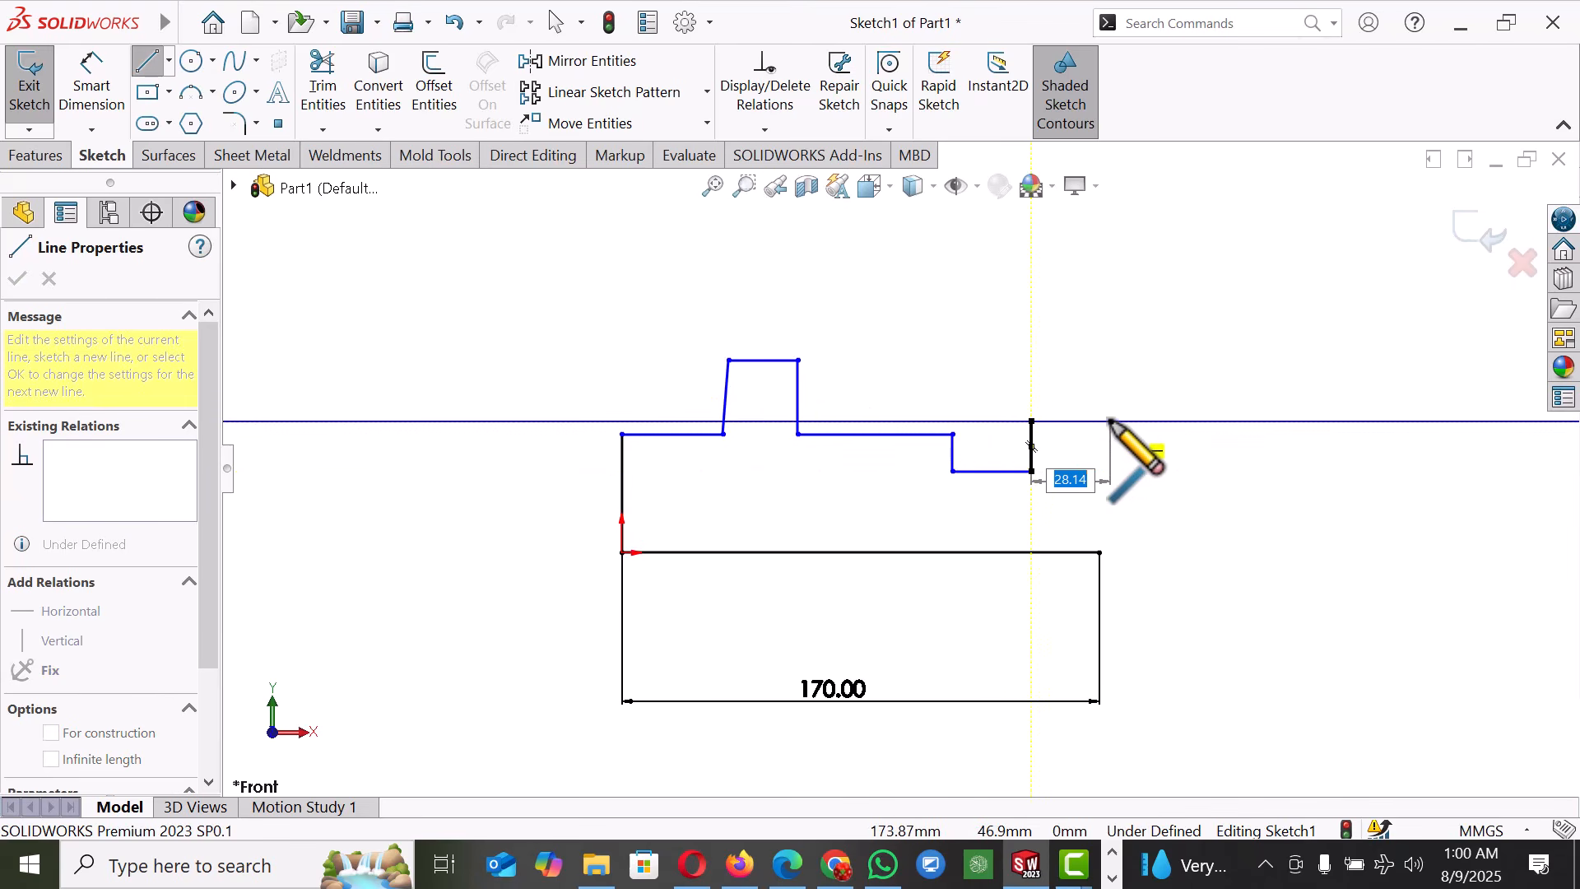
{"action": "double_click", "coordinate": [1110, 420]}
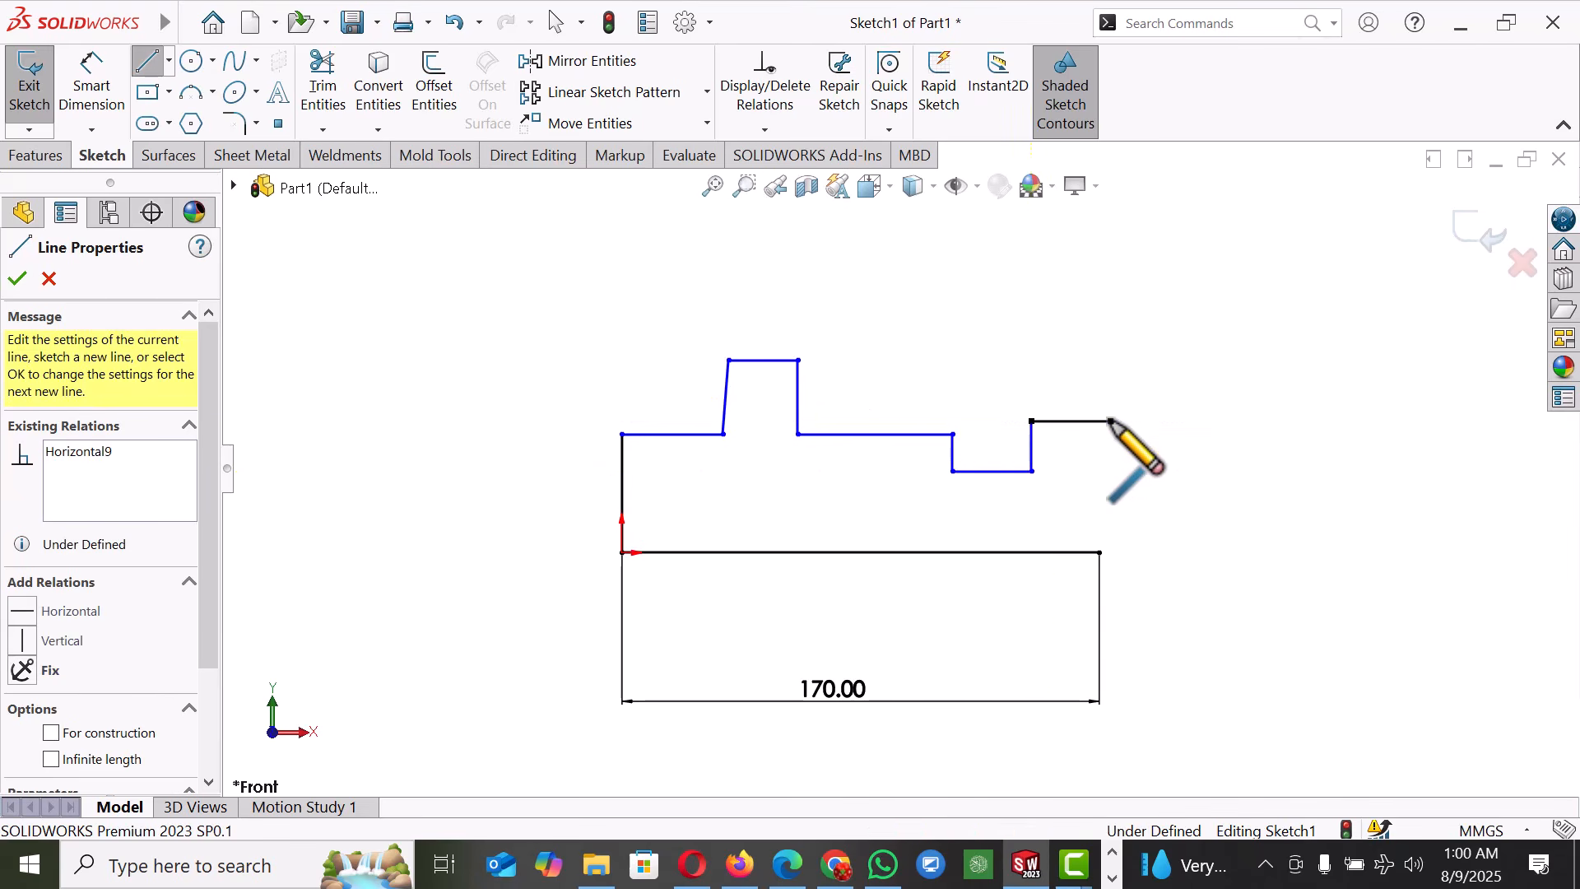
- Extend the profile from the ledge with a downward slope, a 13 mm vertical drop, a long horizontal line and a short vertical end line
{"action": "left_click", "coordinate": [1110, 421]}
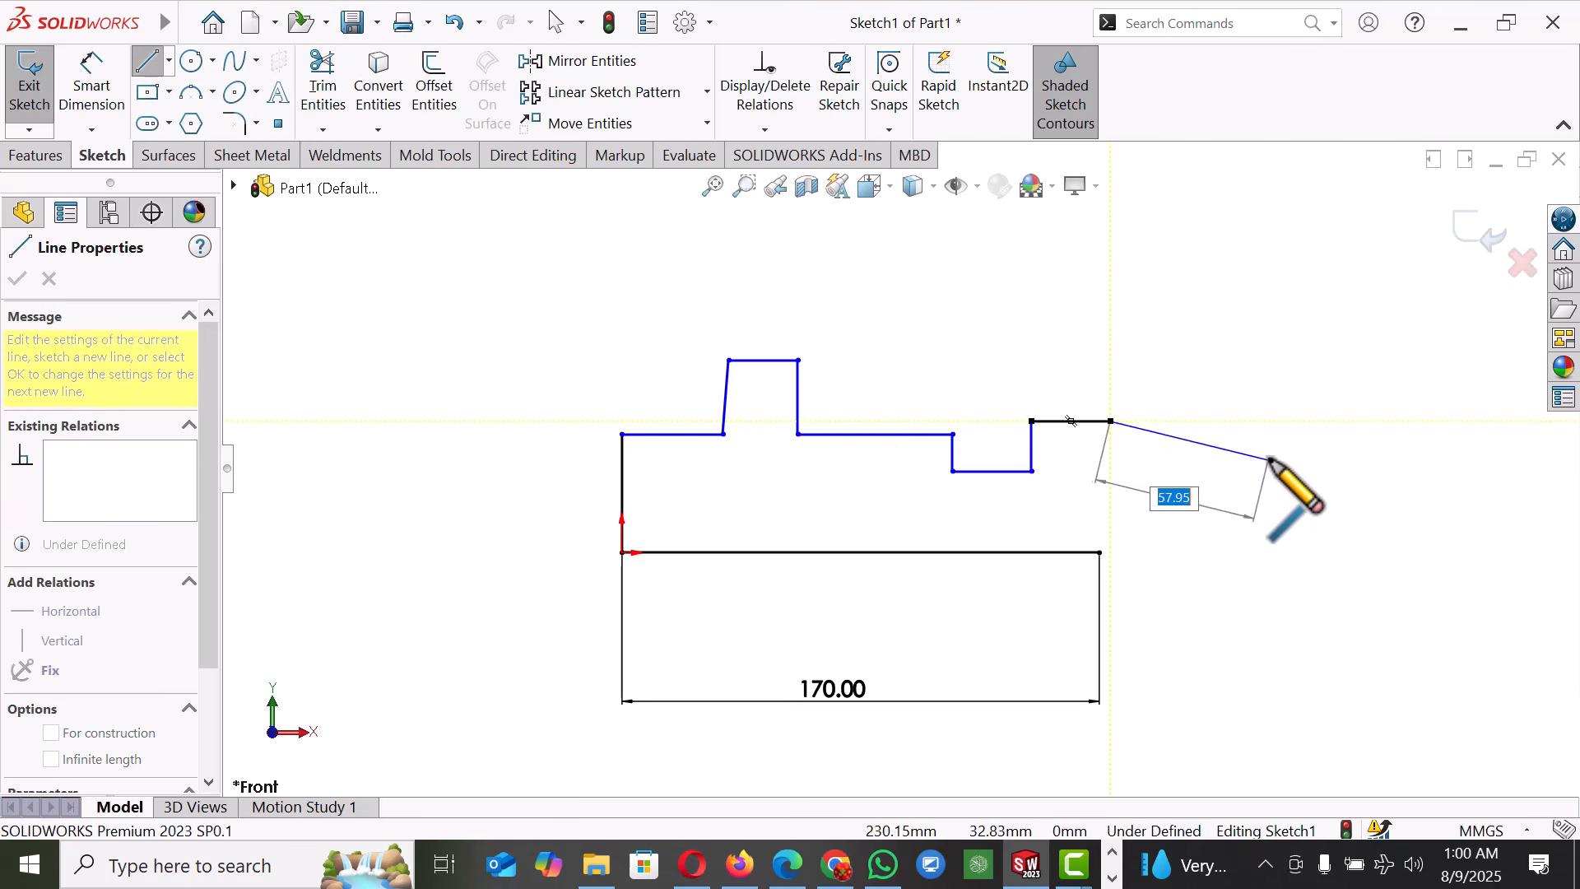
{"action": "left_click", "coordinate": [1270, 492]}
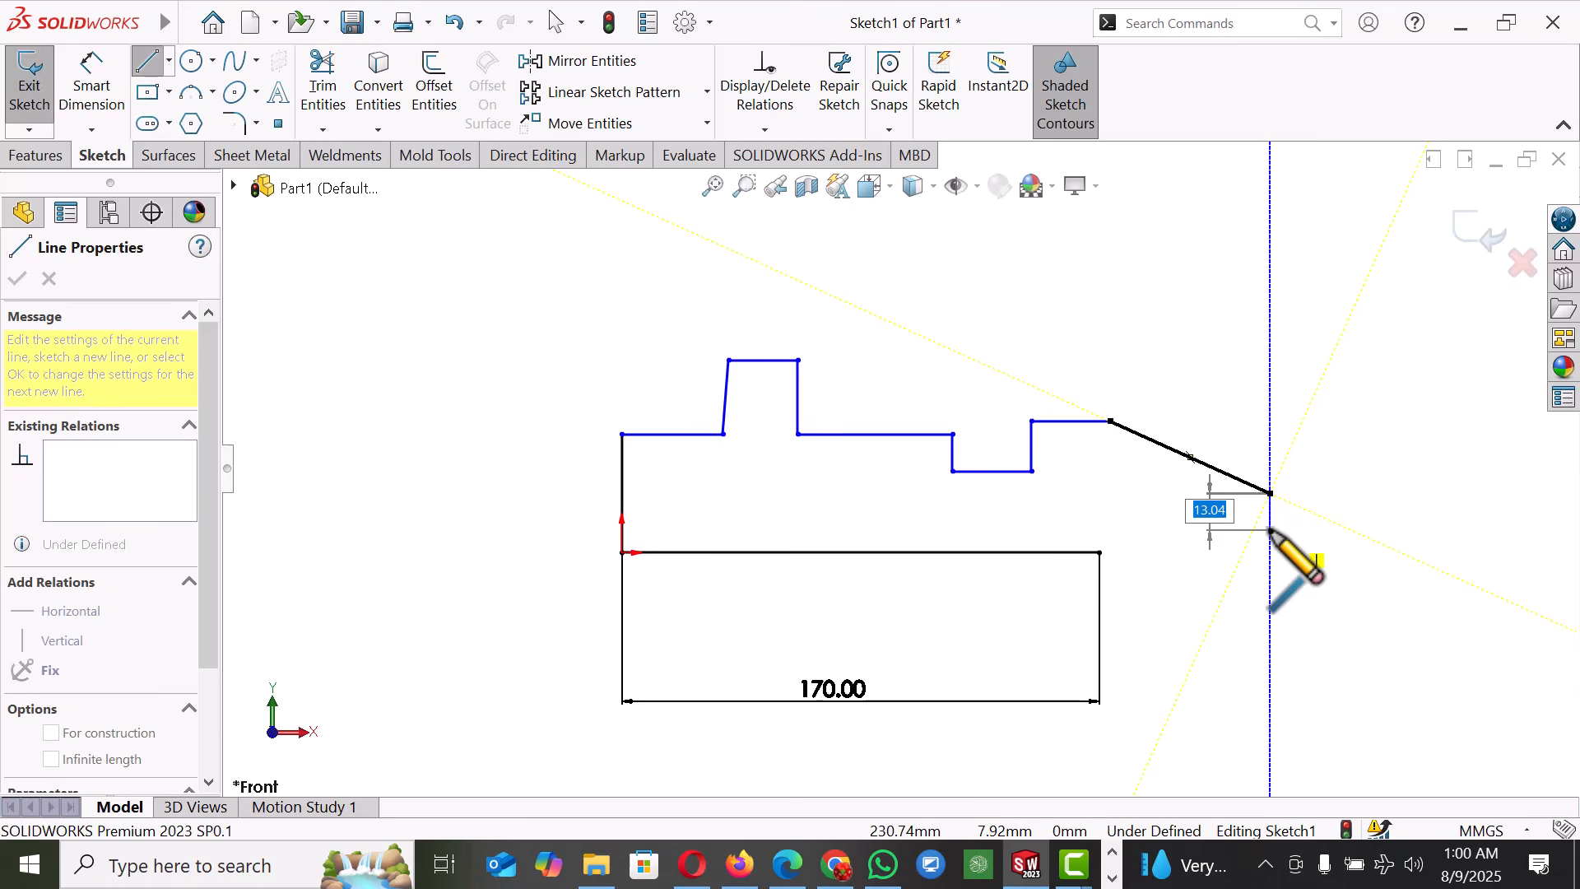
{"action": "left_click", "coordinate": [1269, 529]}
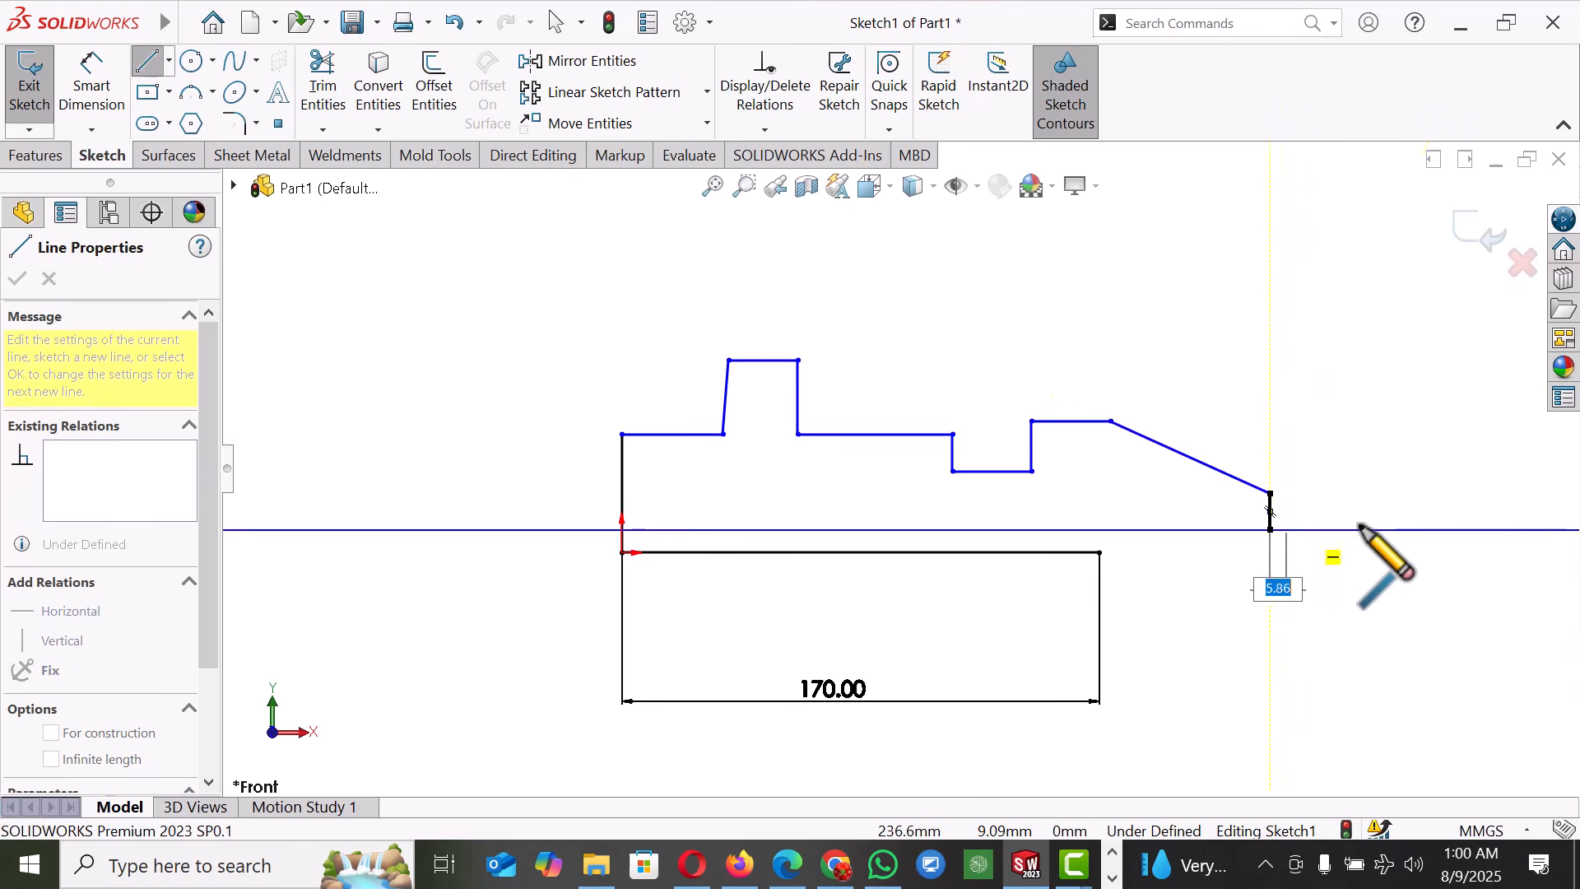
{"action": "left_click", "coordinate": [1479, 529]}
{"action": "left_click", "coordinate": [1479, 568]}
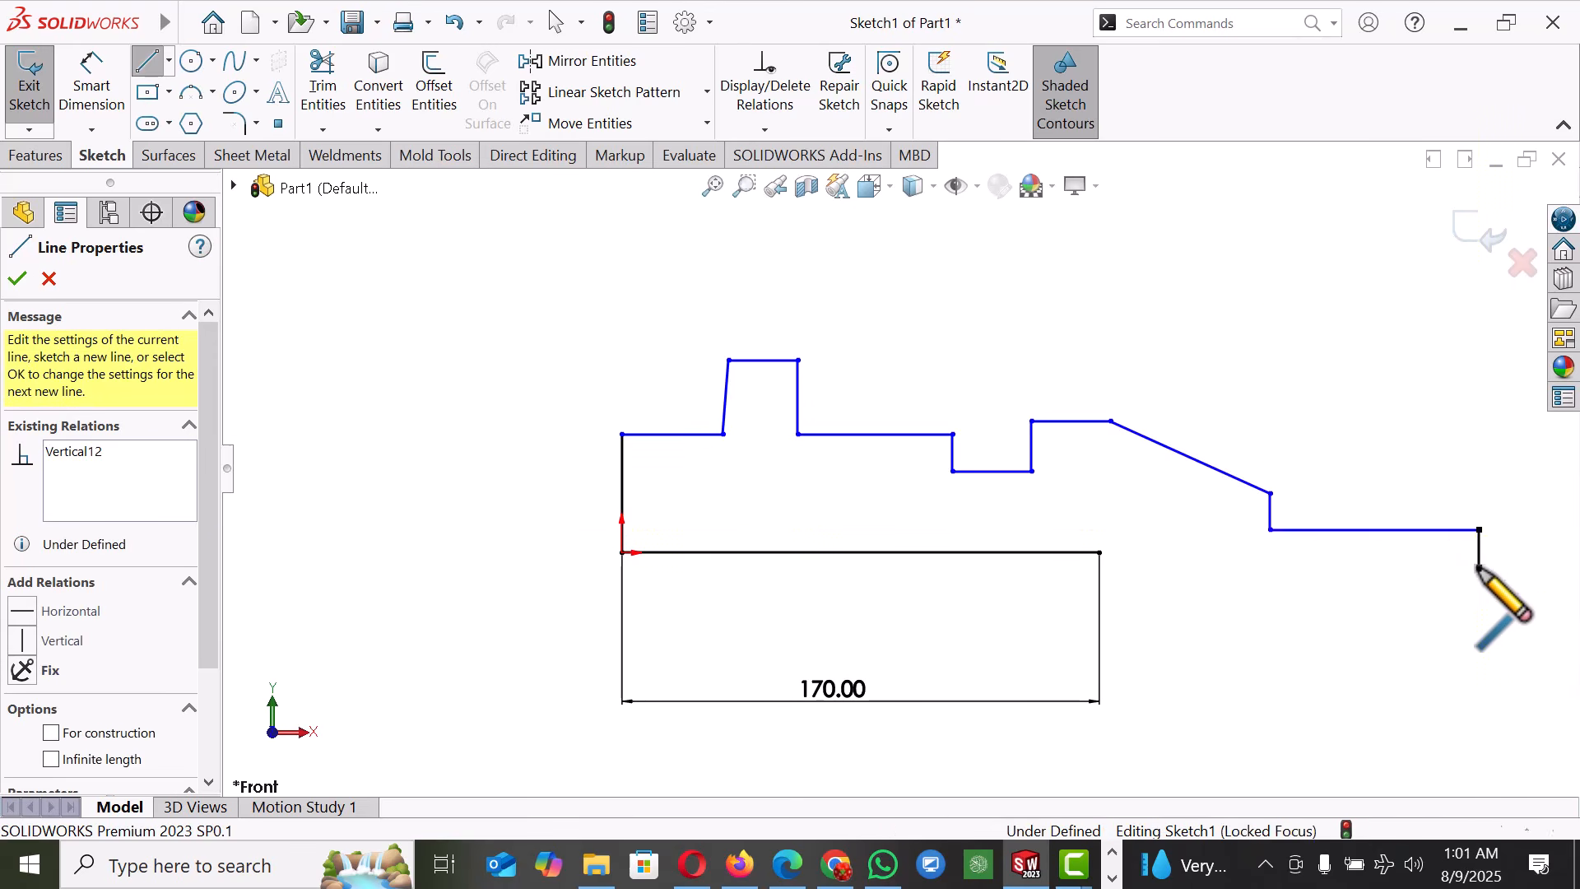
{"action": "right_click", "coordinate": [1477, 566]}
{"action": "left_click", "coordinate": [1281, 581]}
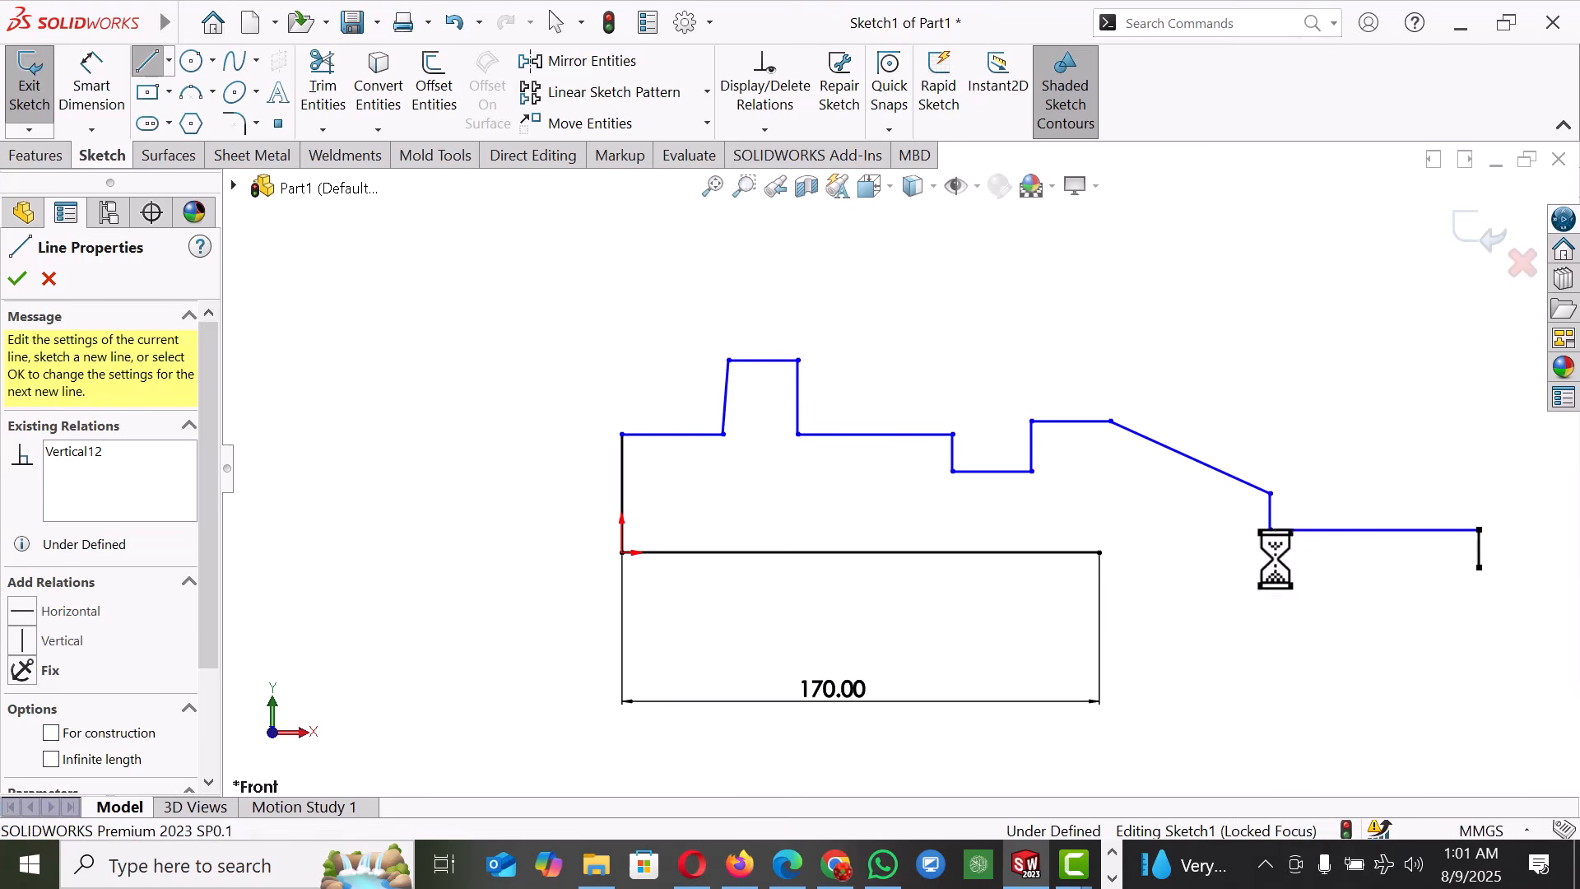
- Dimension the vertical line rising from the origin to 13 mm
{"action": "right_click_drag", "start_coordinate": [1166, 416], "coordinate": [1166, 300]}
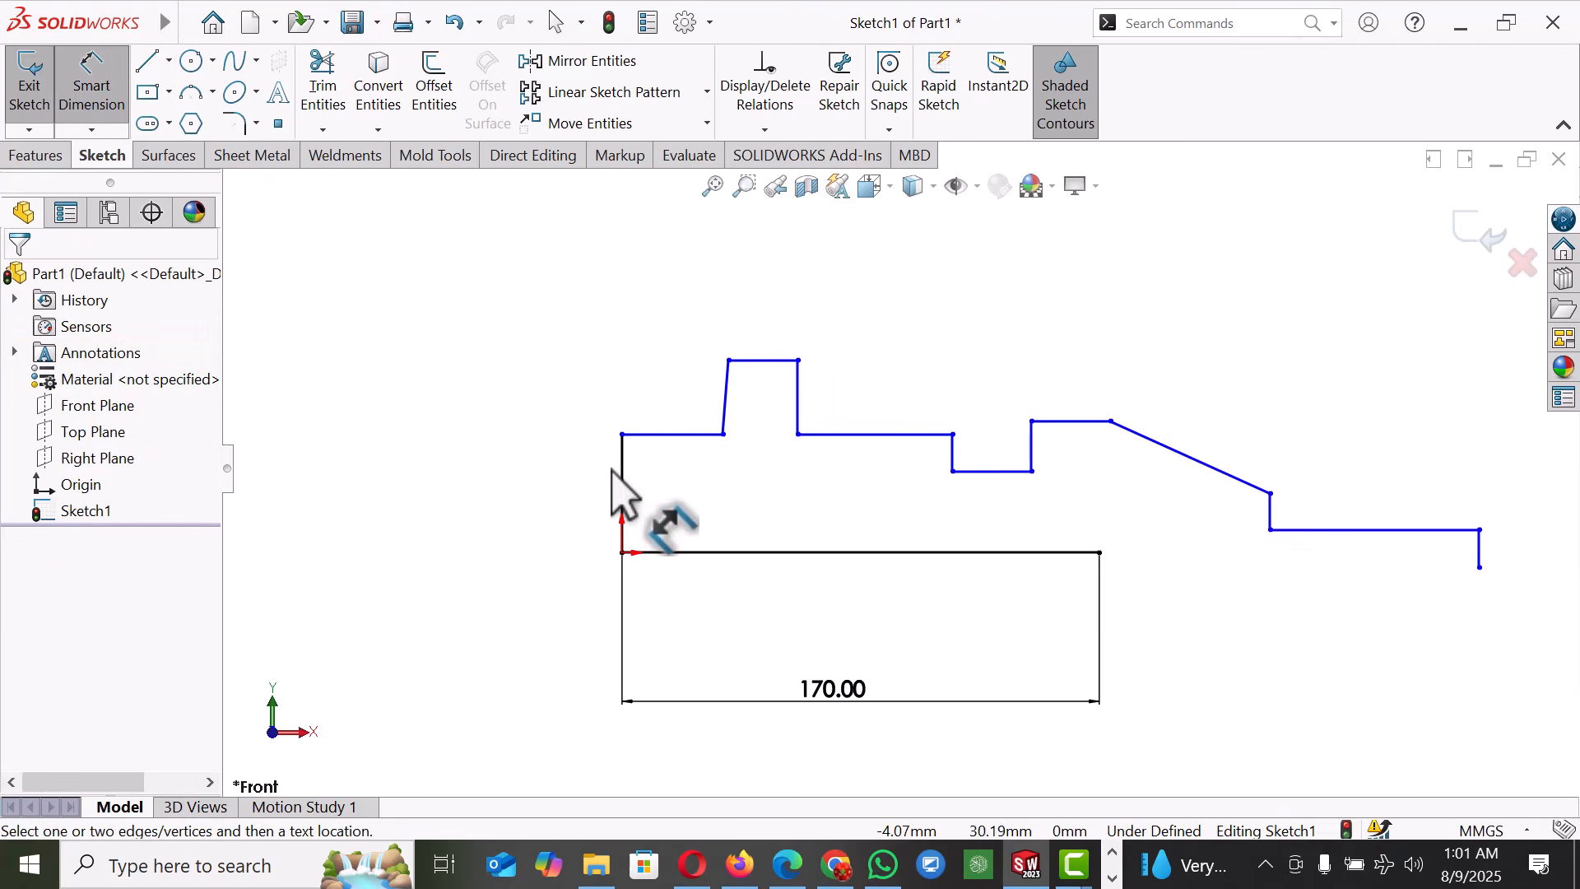
{"action": "left_click", "coordinate": [622, 493]}
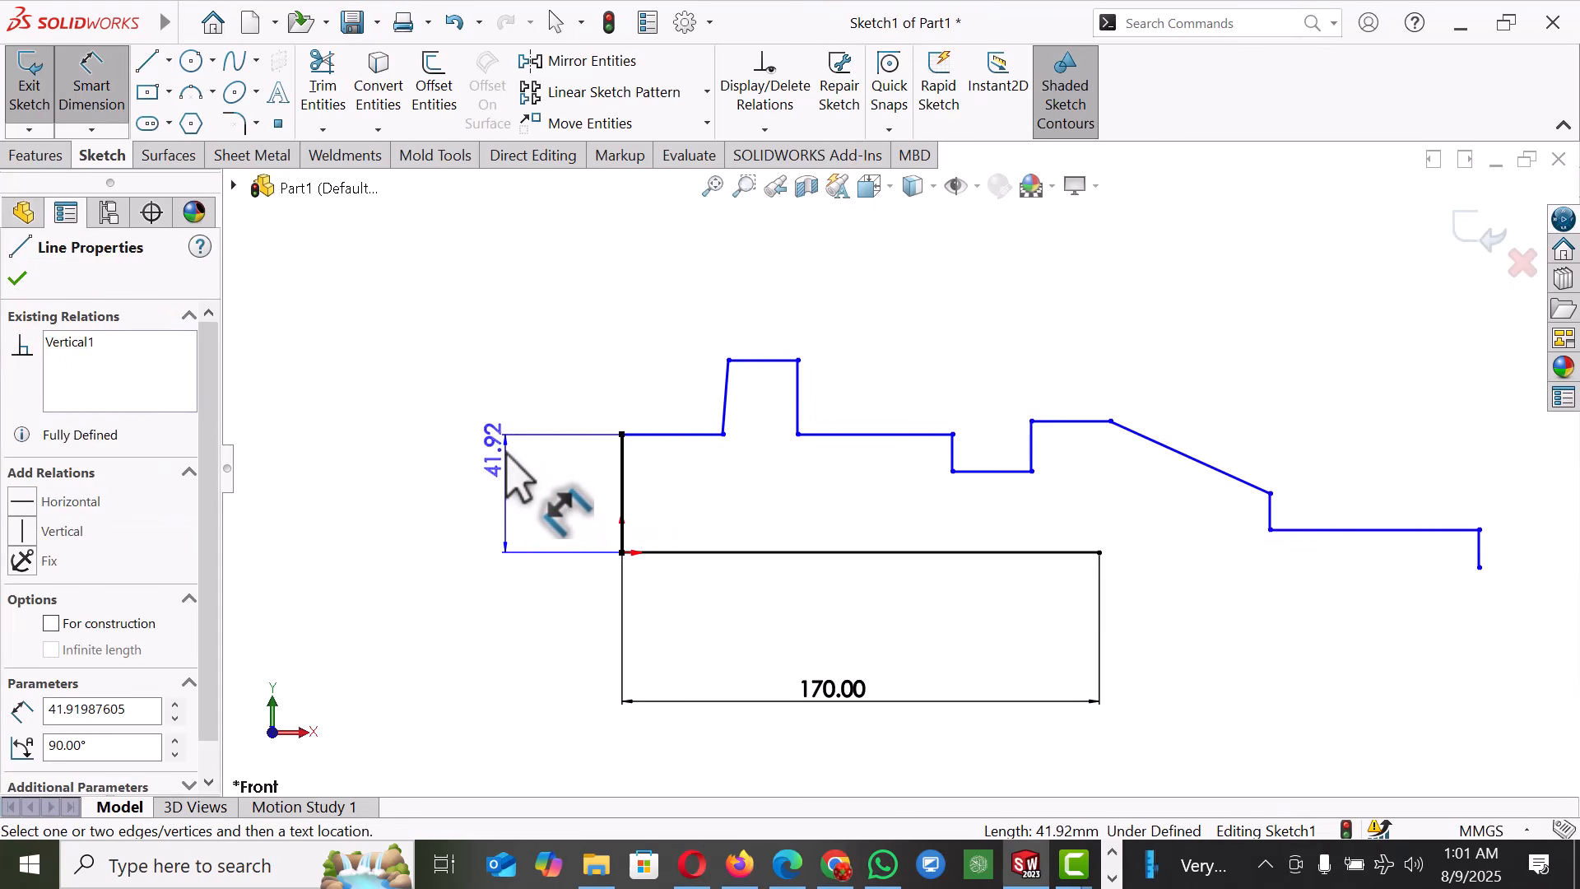
{"action": "left_click", "coordinate": [512, 476]}
{"action": "type", "text": "1"}
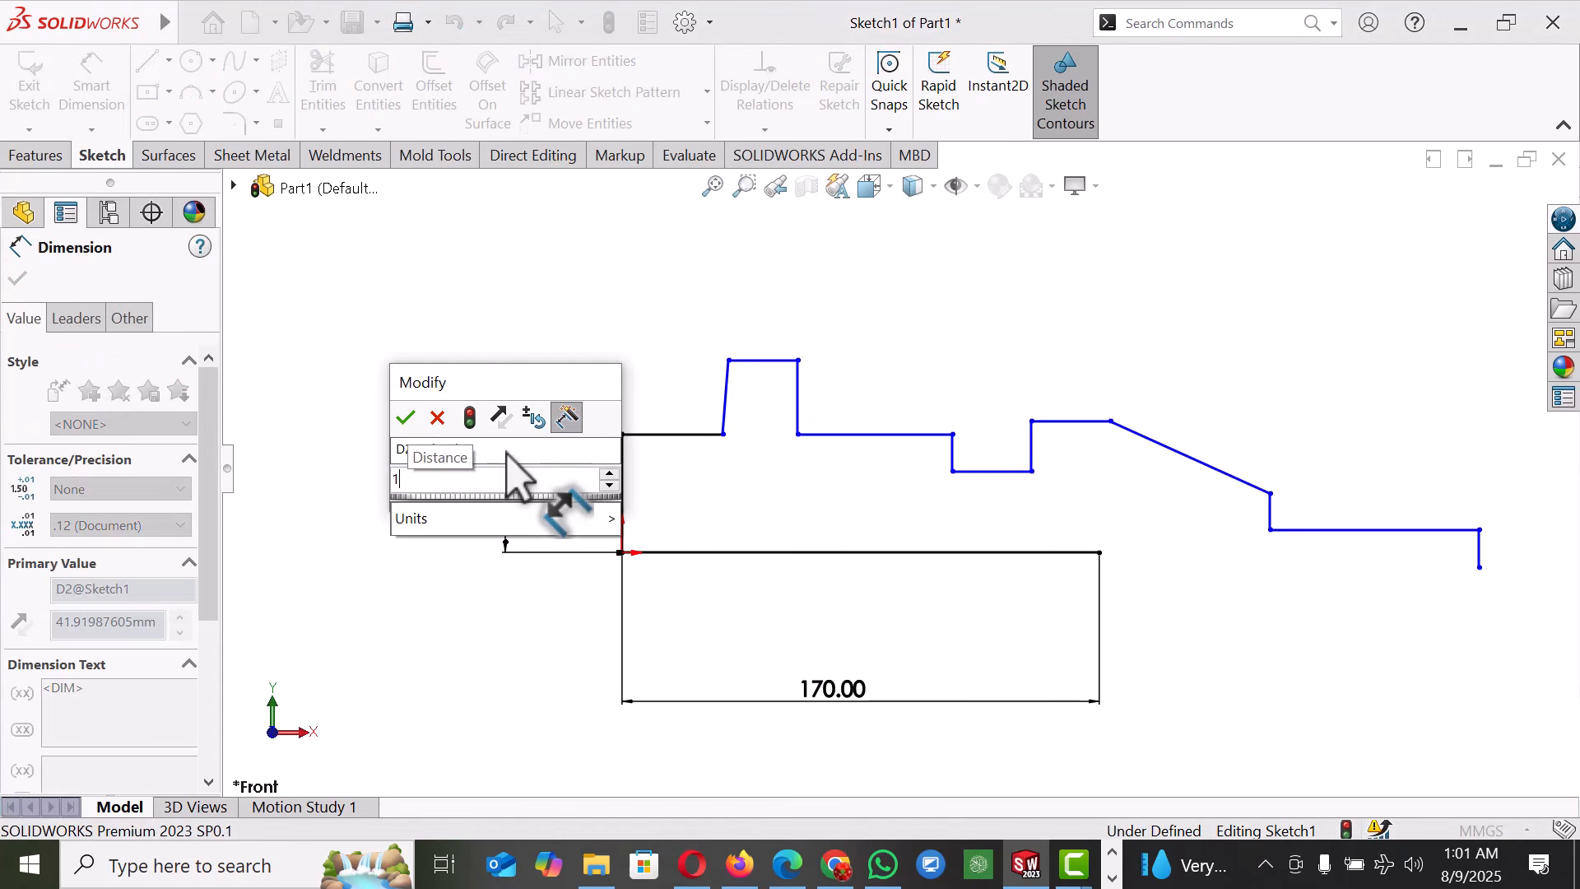
{"action": "key", "text": "Return"}
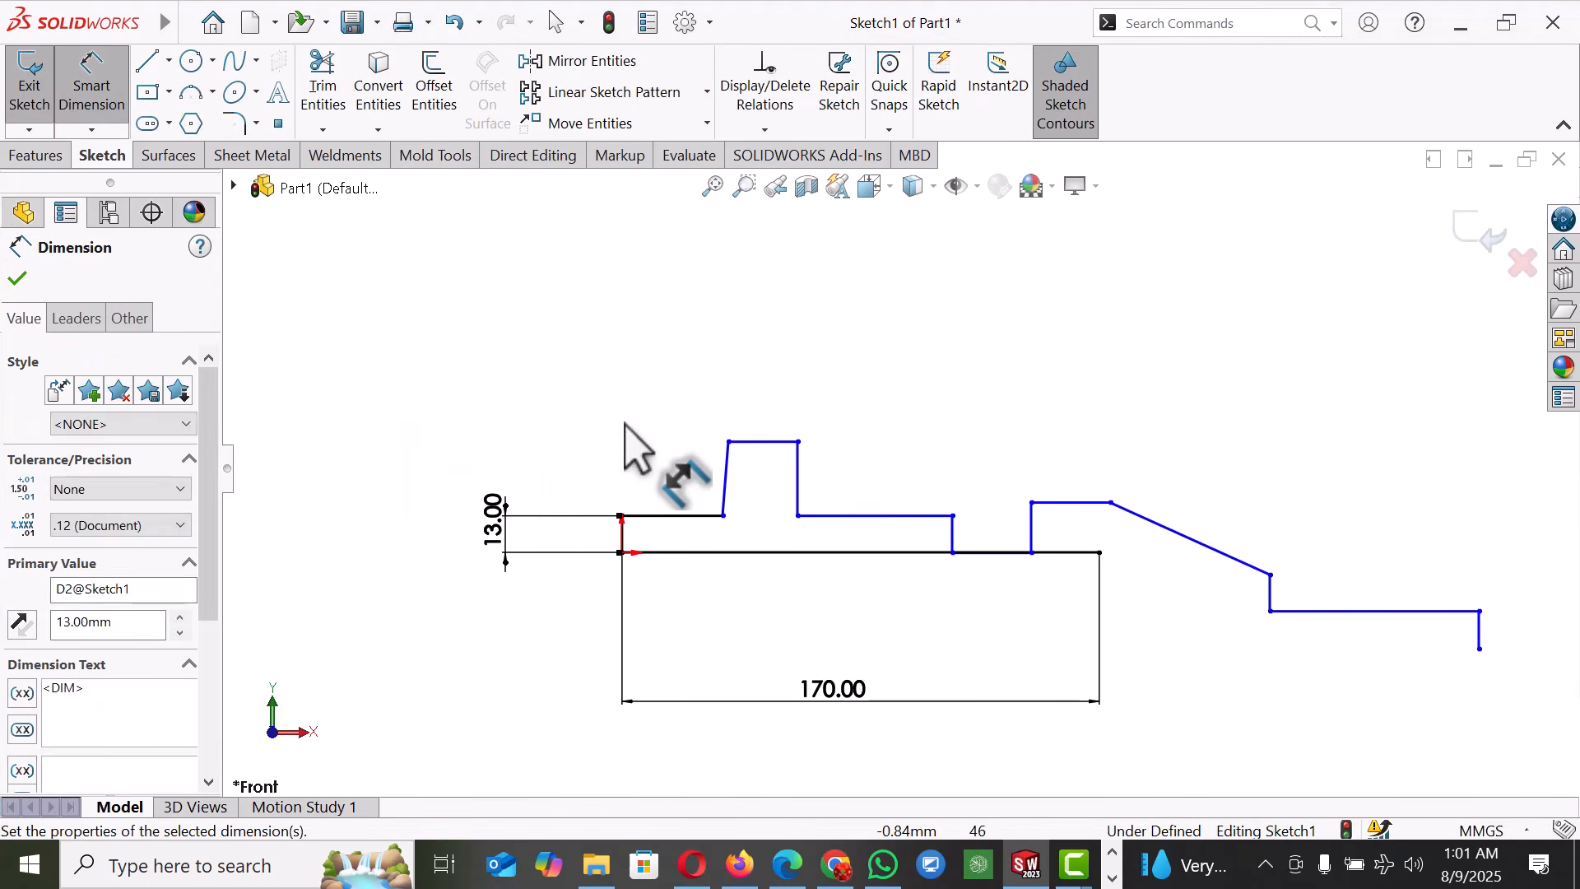
{"action": "left_click", "coordinate": [745, 530]}
- Dimension the horizontal line between the origin-side edge and the raised block to 54 mm
{"action": "scroll", "coordinate": [725, 545], "scroll_direction": "down", "scroll_amount": 3}
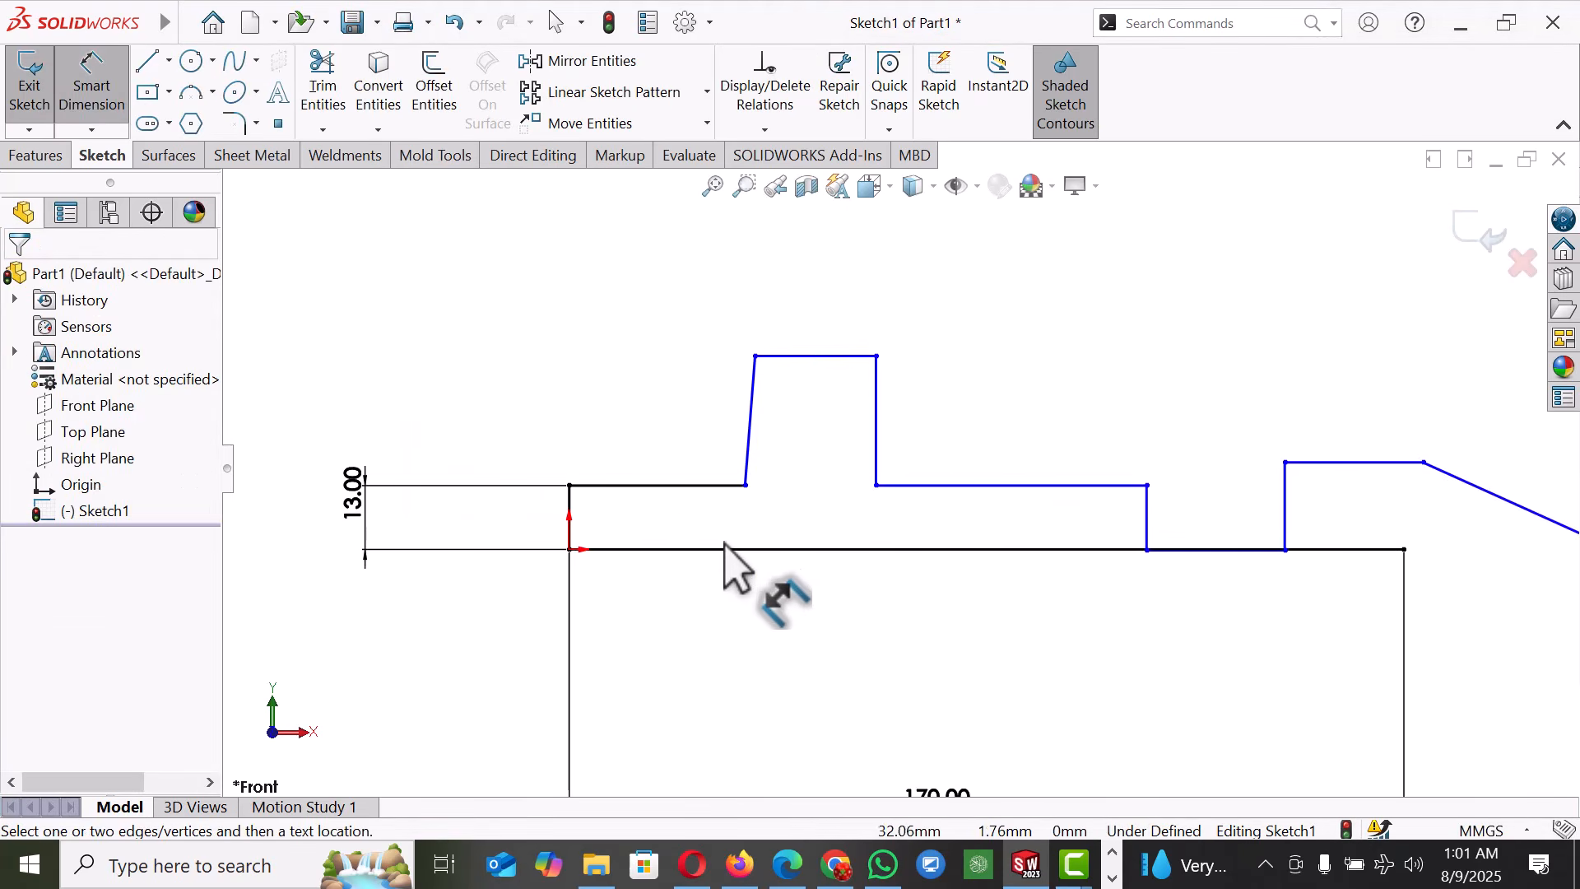
{"action": "left_click", "coordinate": [682, 486]}
{"action": "left_click", "coordinate": [675, 360]}
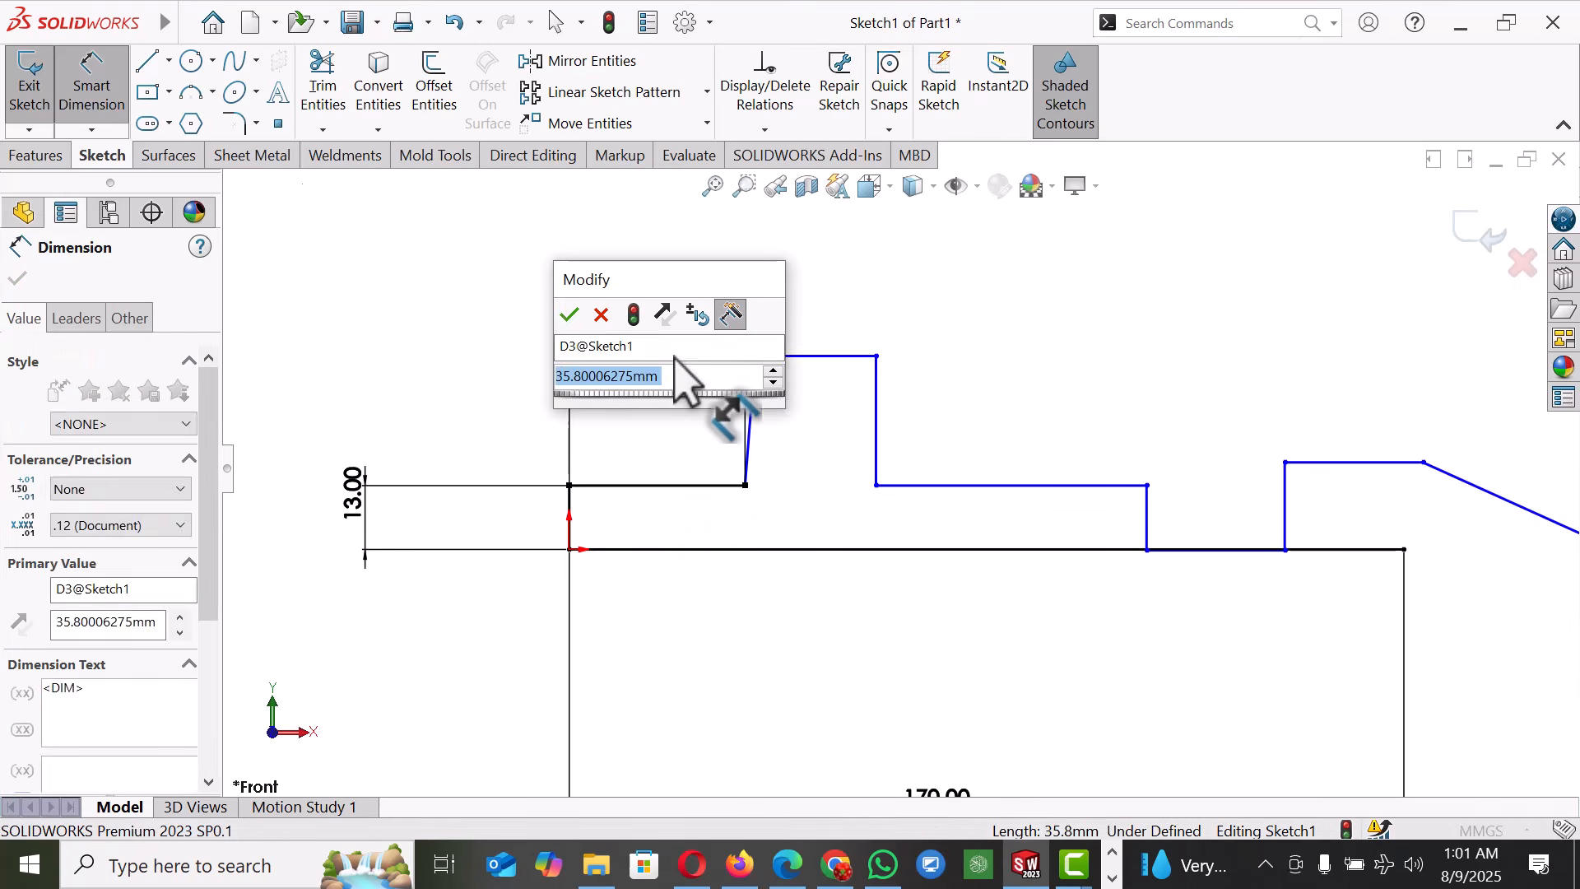
{"action": "type", "text": "54"}
{"action": "key", "text": "Return"}
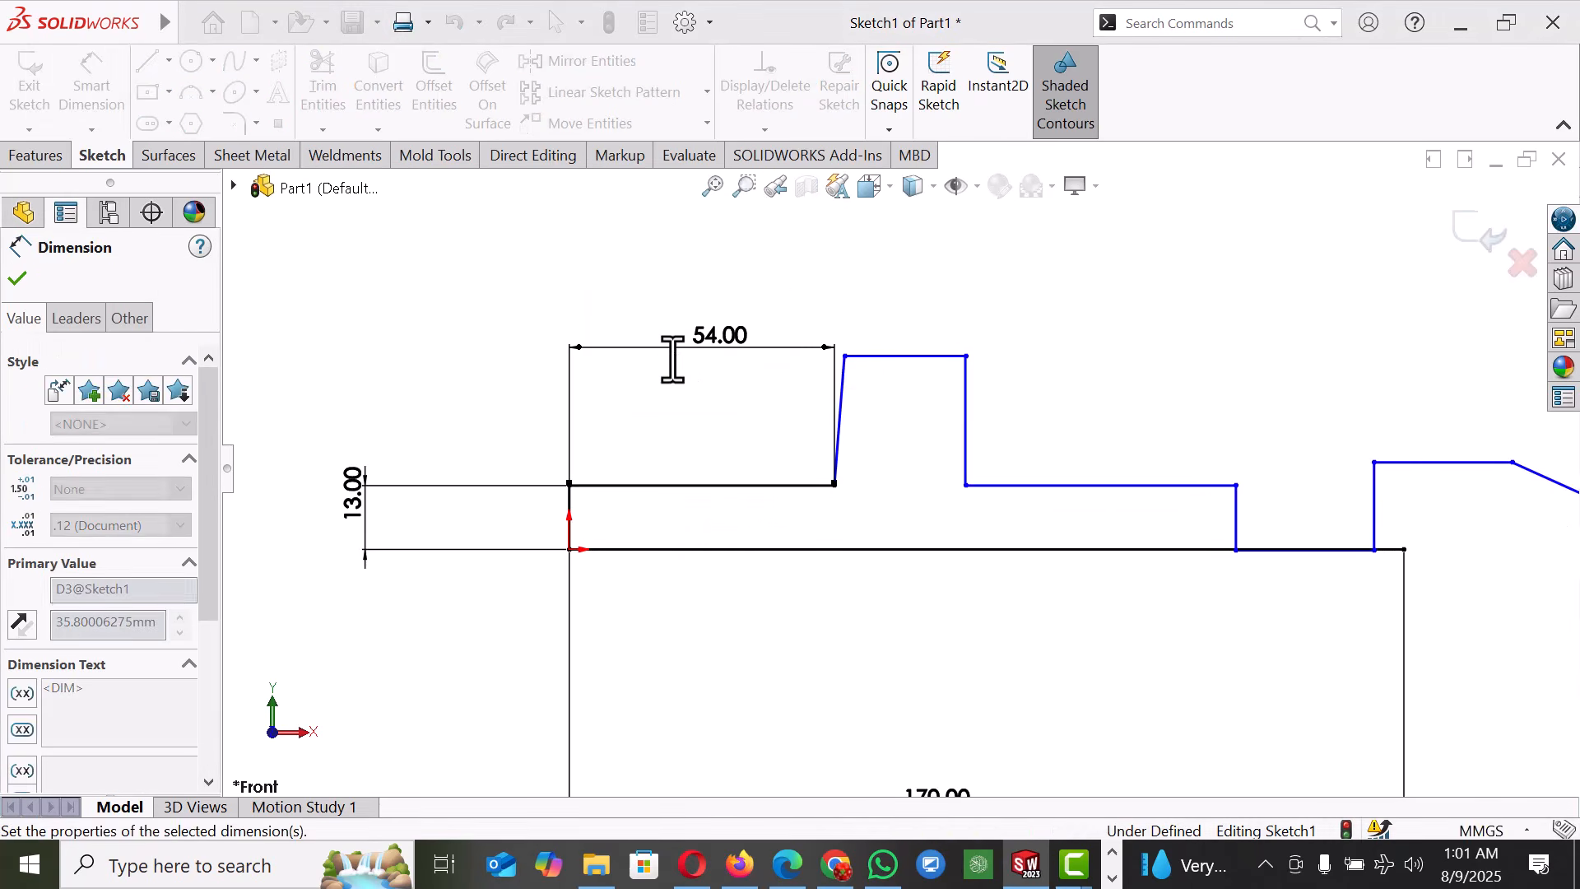
{"action": "key", "text": "Escape"}
- Apply a Vertical relation to the slanted side line of the raised block
{"action": "right_click", "coordinate": [1086, 300]}
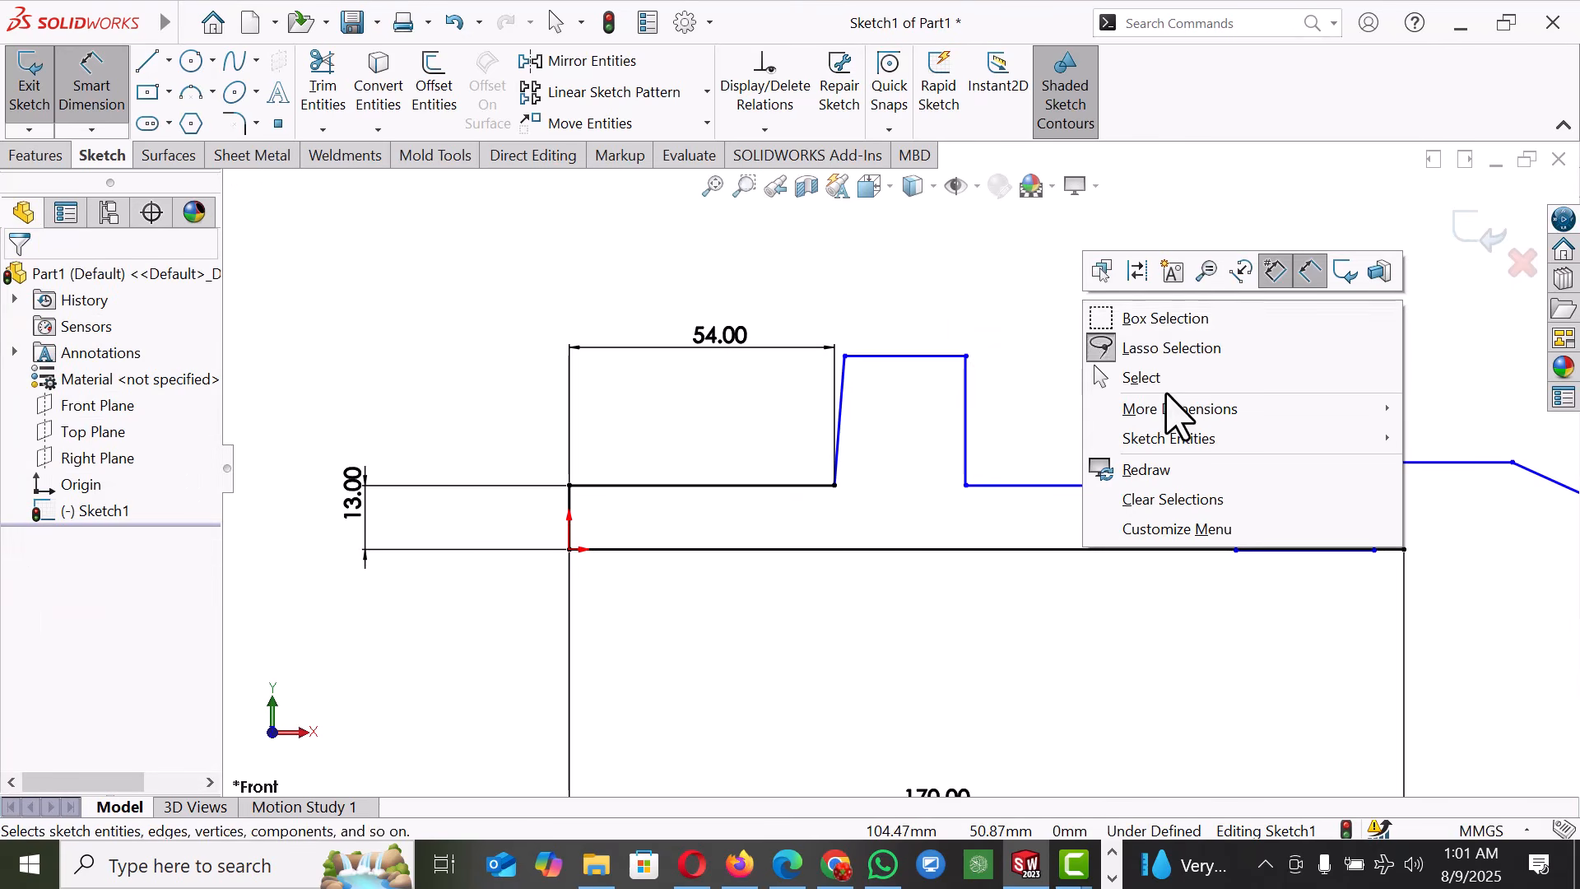
{"action": "left_click", "coordinate": [1152, 373]}
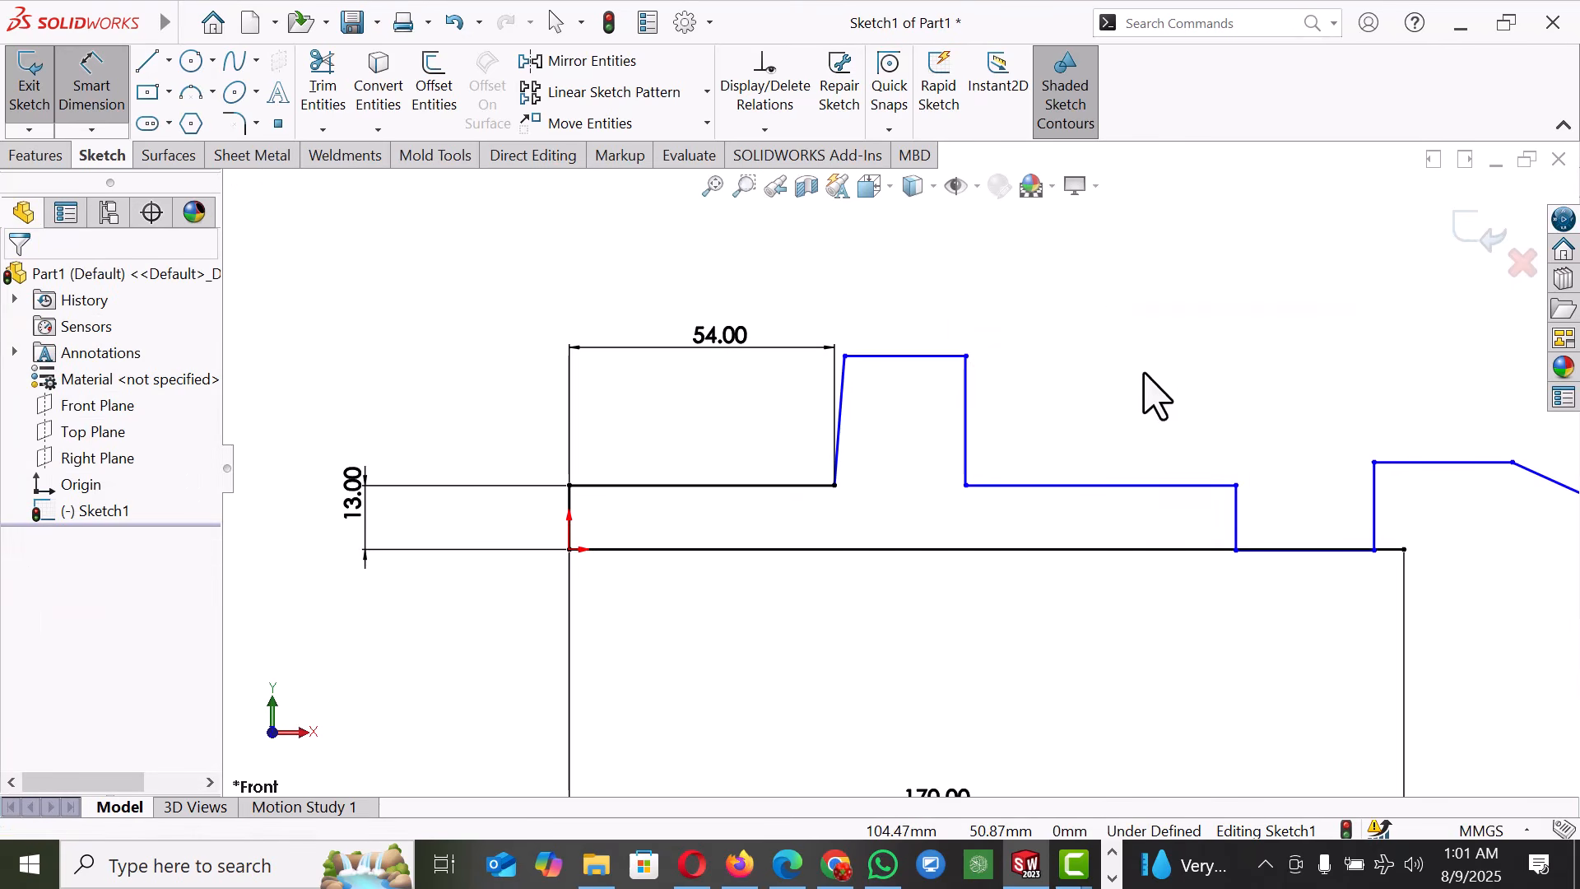
{"action": "left_click", "coordinate": [851, 380]}
{"action": "left_click", "coordinate": [946, 326]}
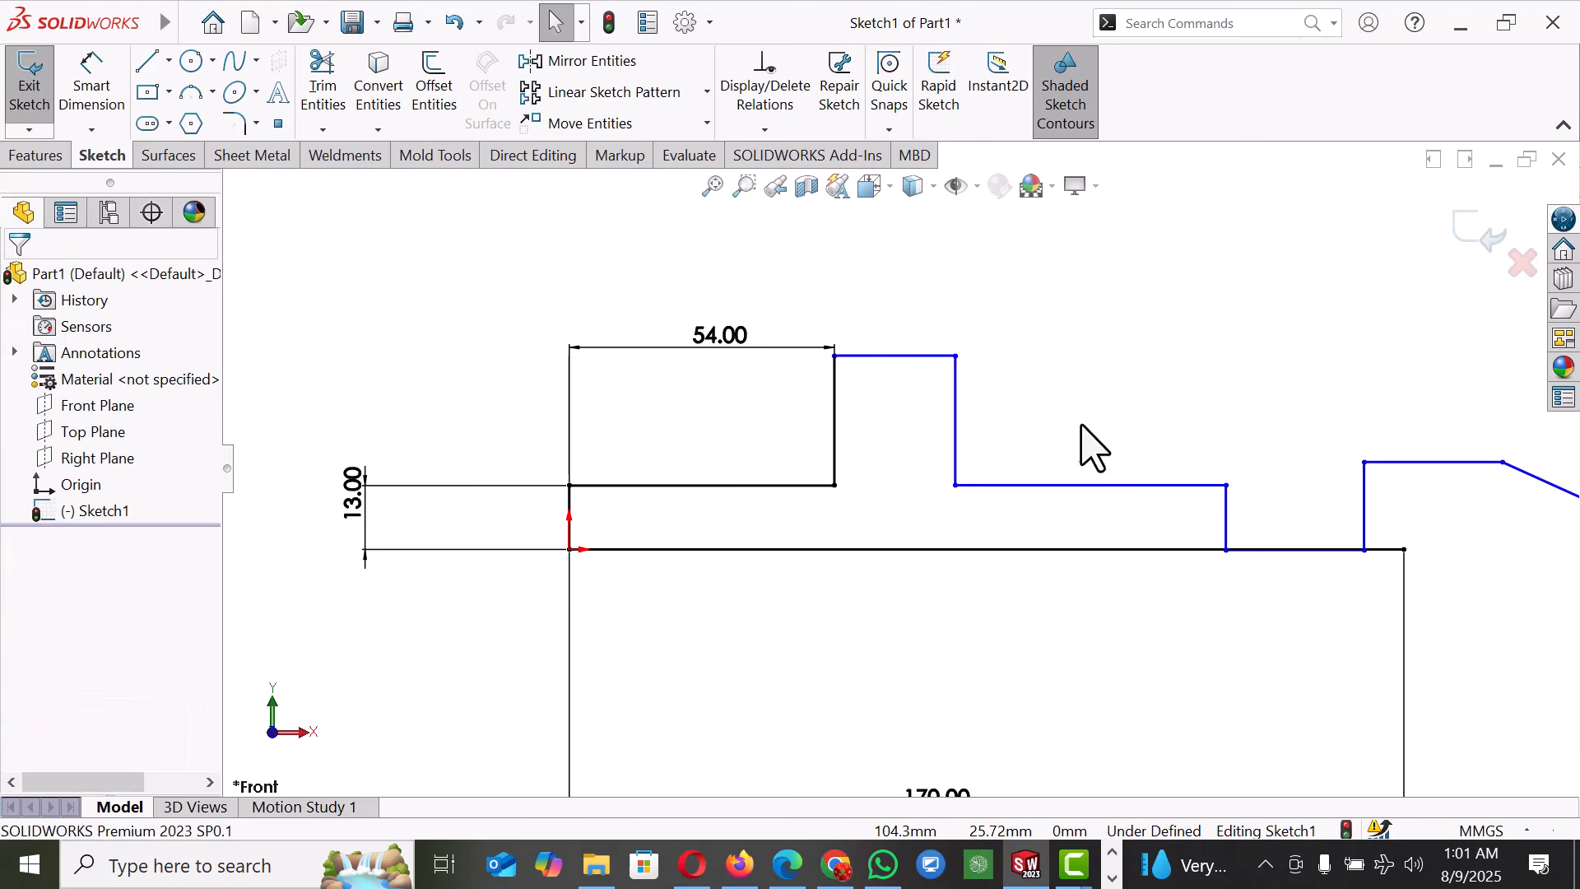
- Dimension the raised block's top edge at 30 mm above the base line
{"action": "right_click_drag", "start_coordinate": [1095, 448], "coordinate": [1079, 283]}
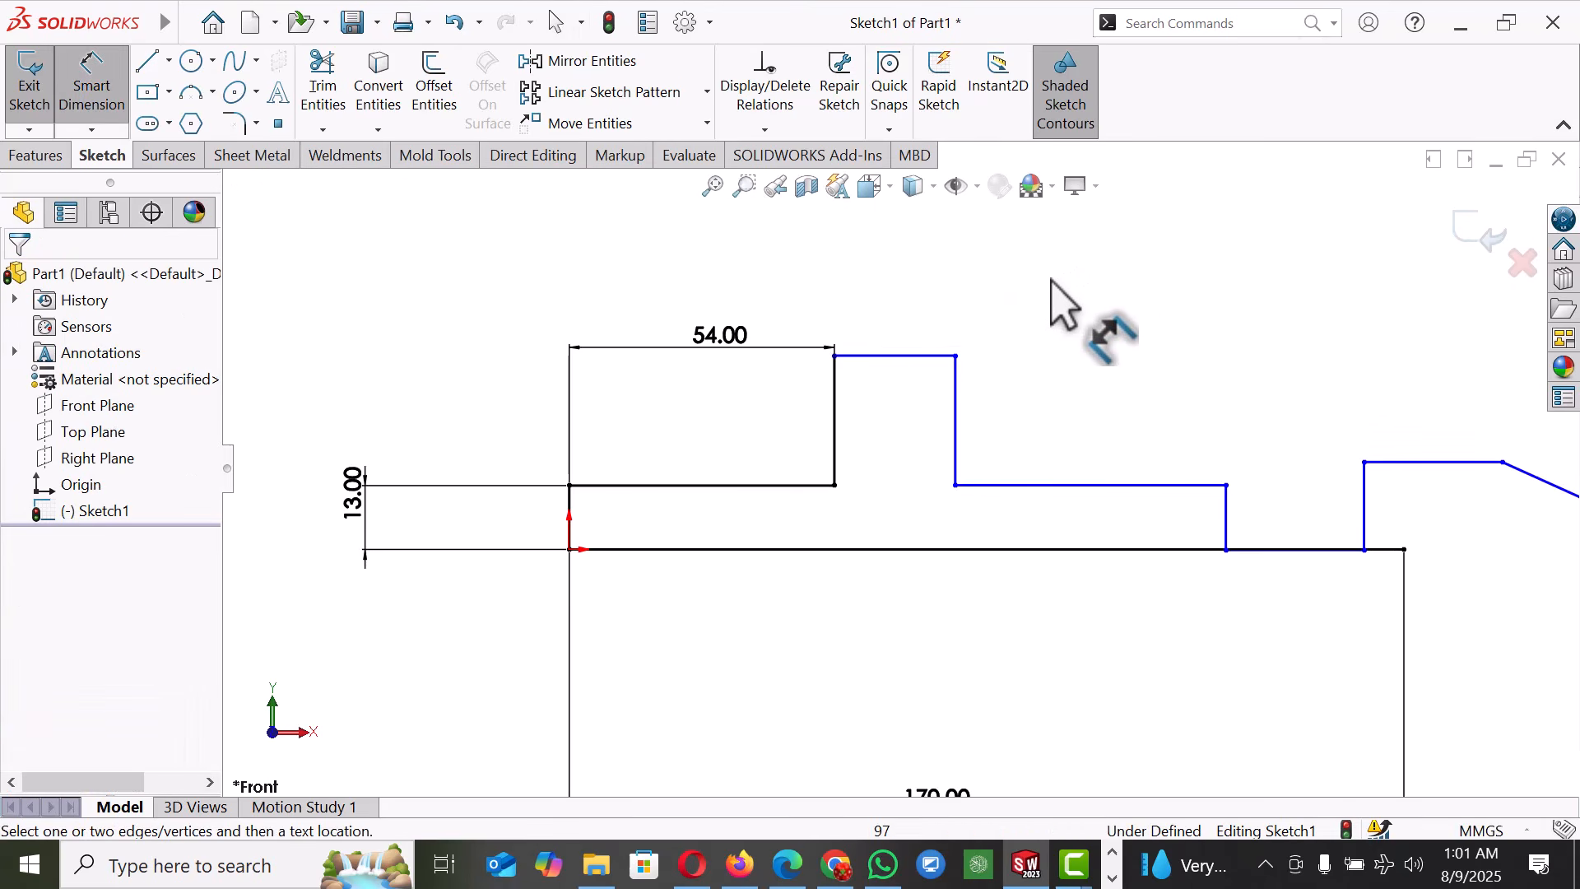
{"action": "left_click", "coordinate": [918, 357]}
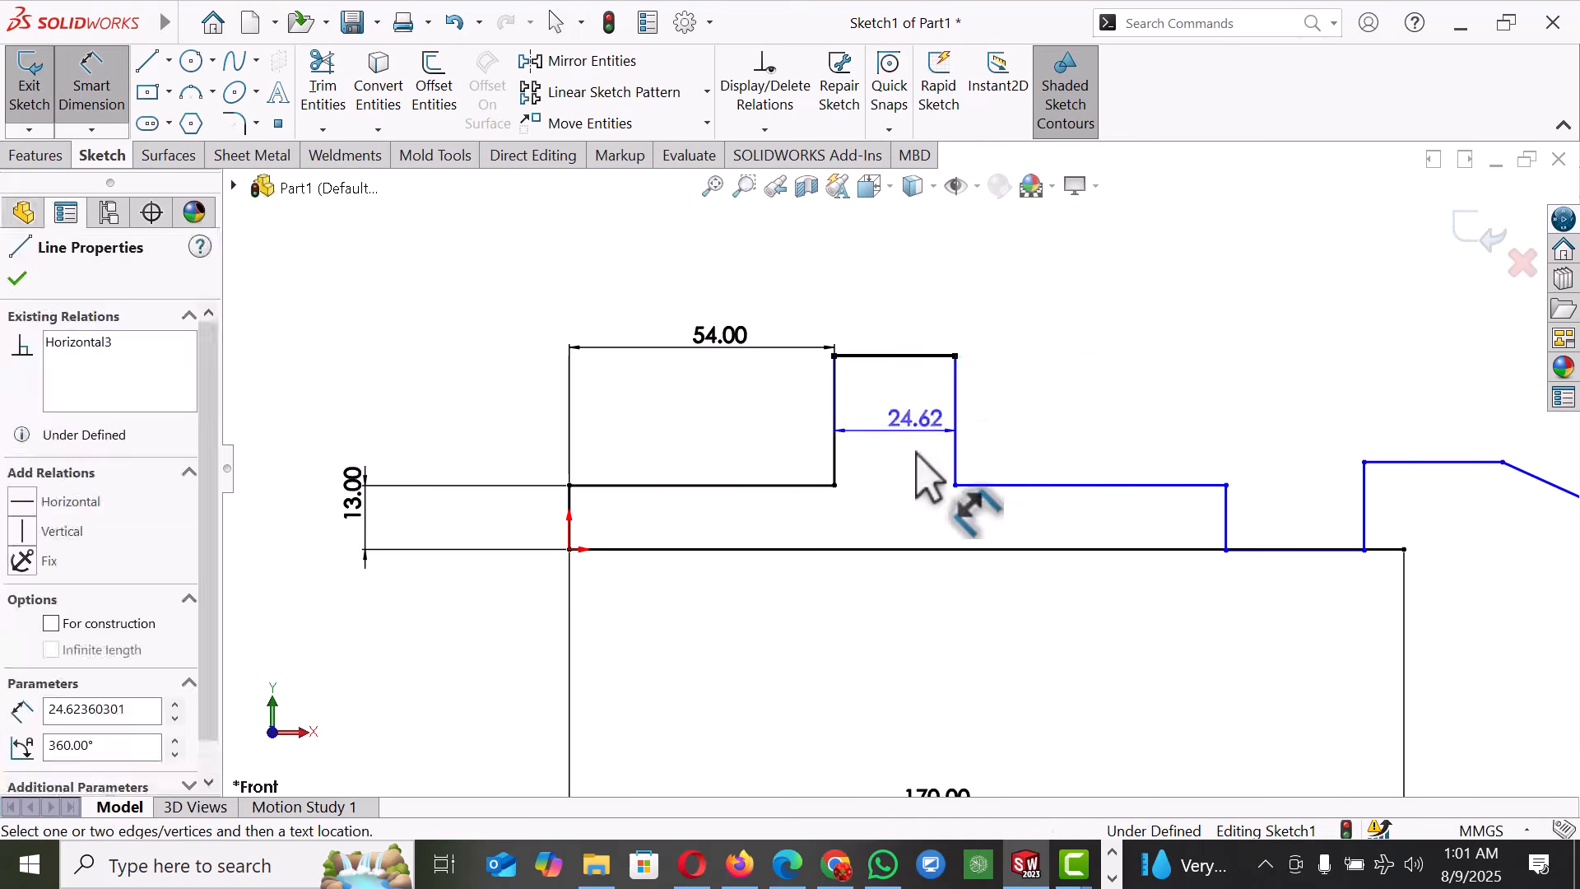
{"action": "left_click", "coordinate": [906, 549]}
{"action": "left_click", "coordinate": [914, 515]}
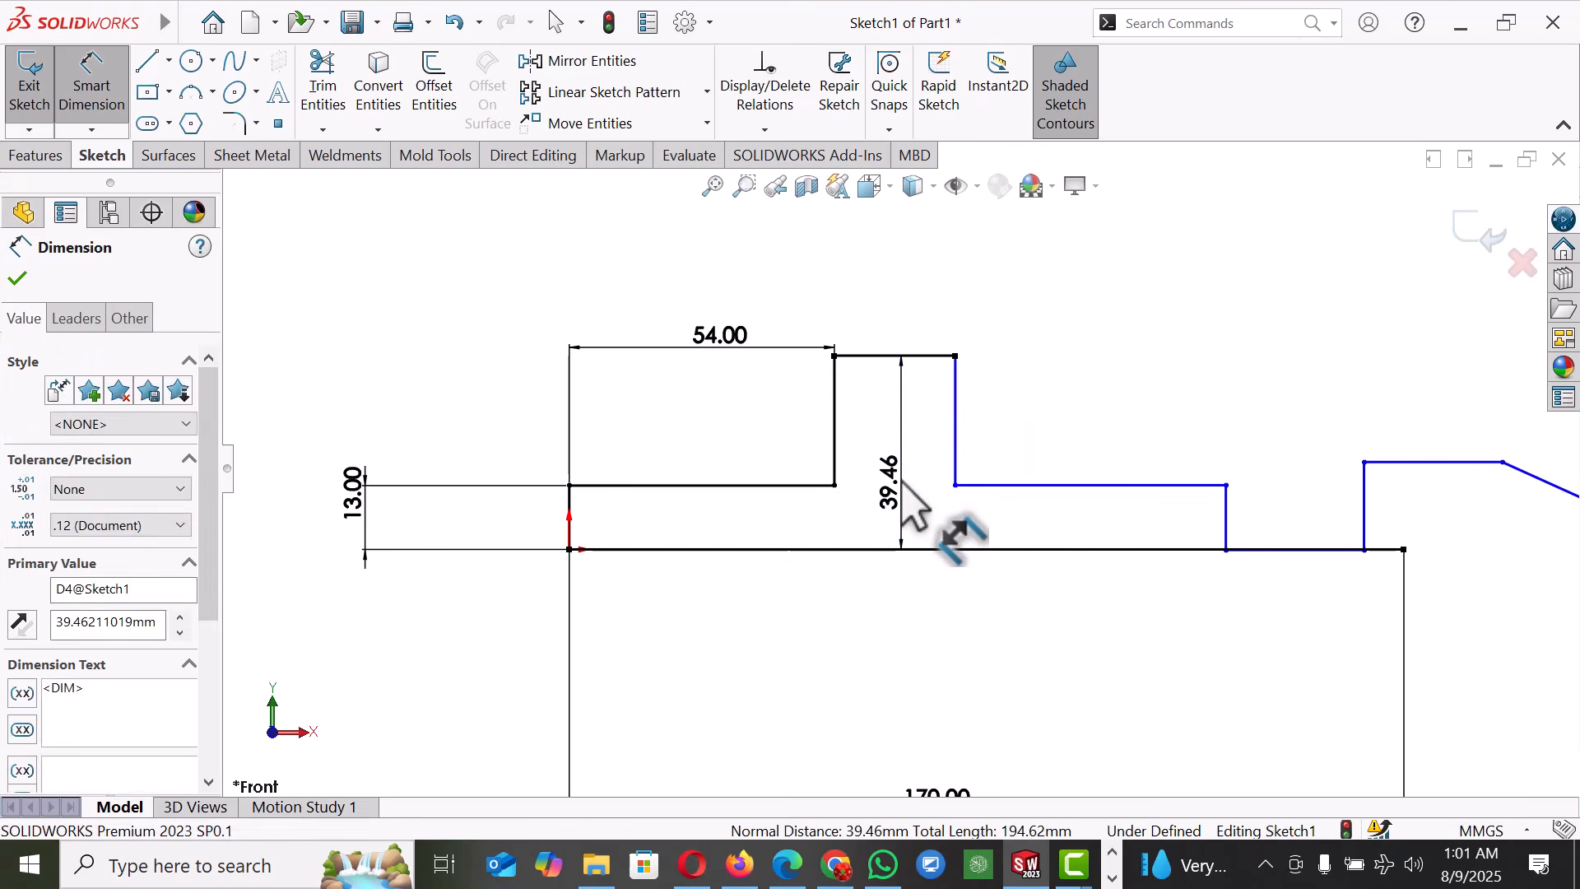
{"action": "type", "text": "3"}
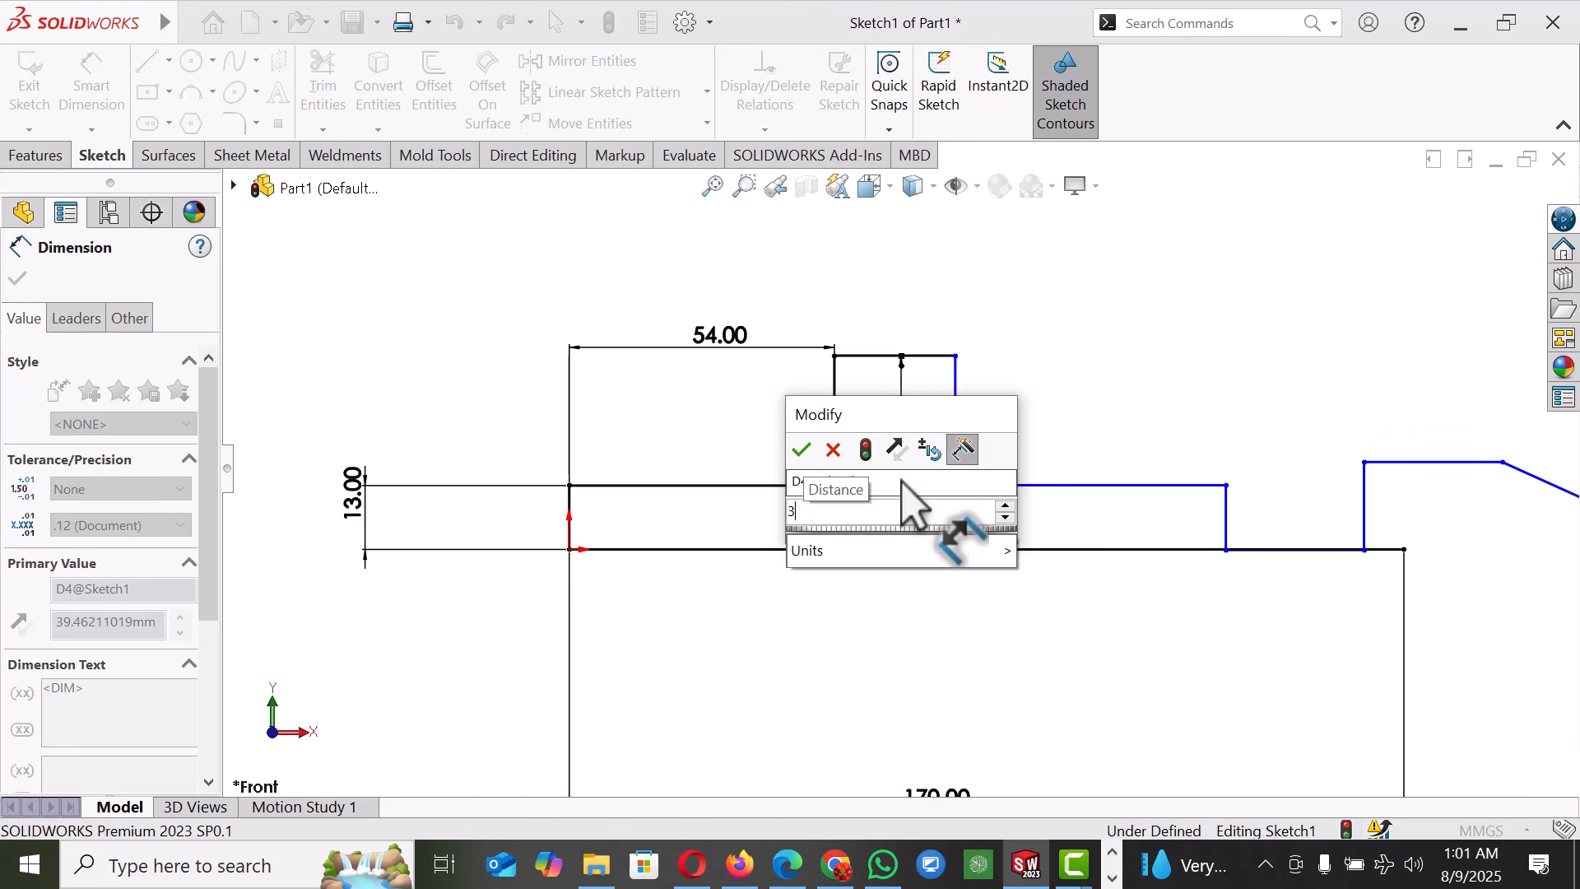
{"action": "type", "text": "0"}
{"action": "key", "text": "Return"}
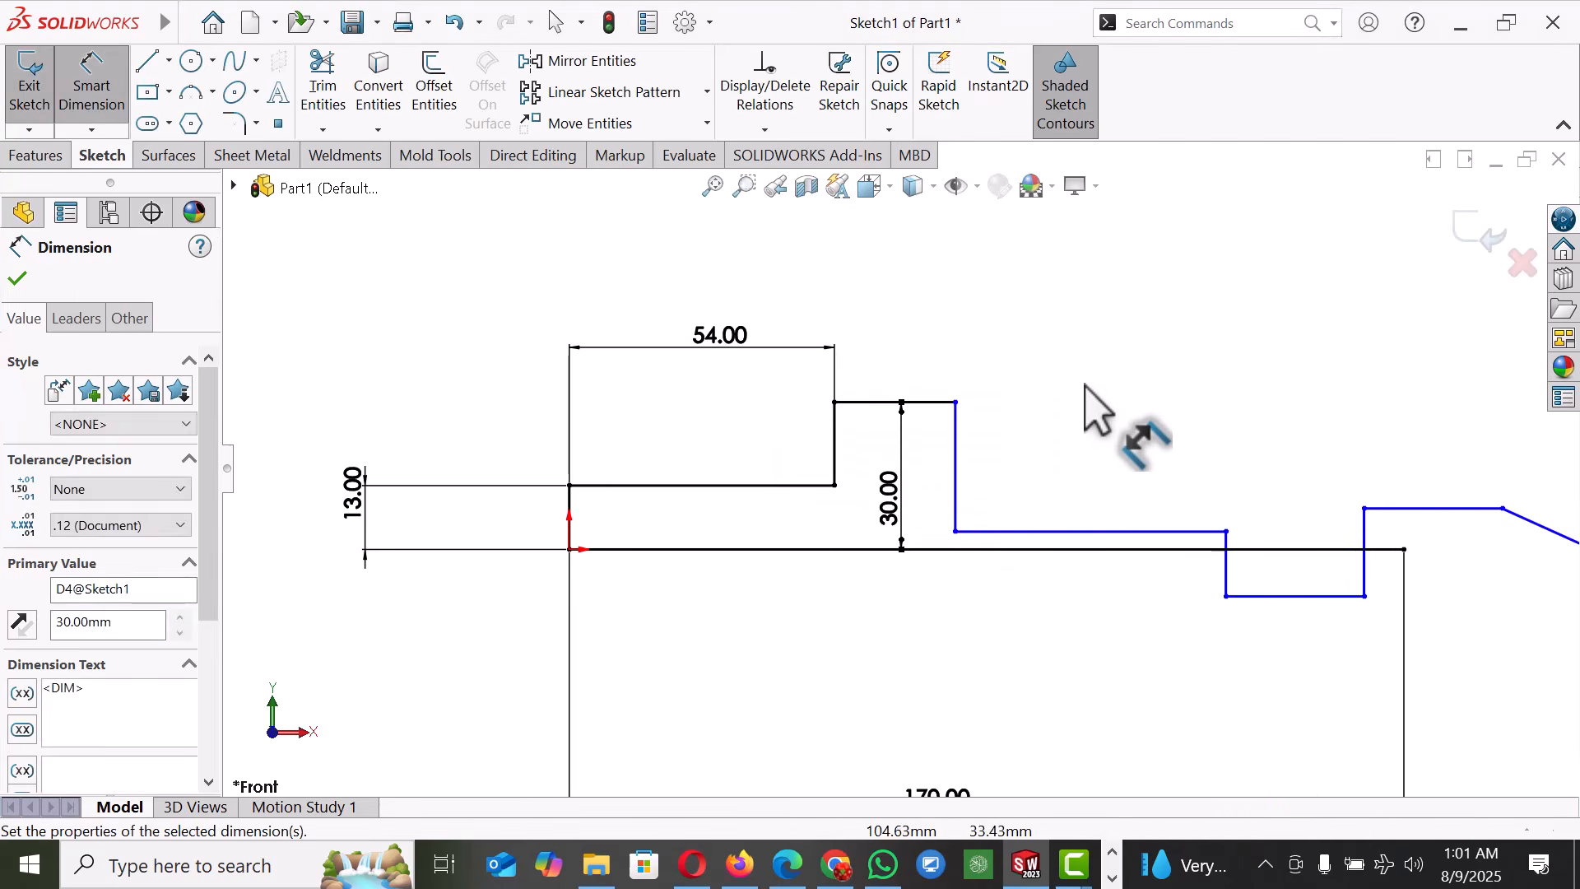
- Dimension the width of the raised block's top edge to 12 mm
{"action": "scroll", "coordinate": [1000, 395], "scroll_direction": "down", "scroll_amount": 2}
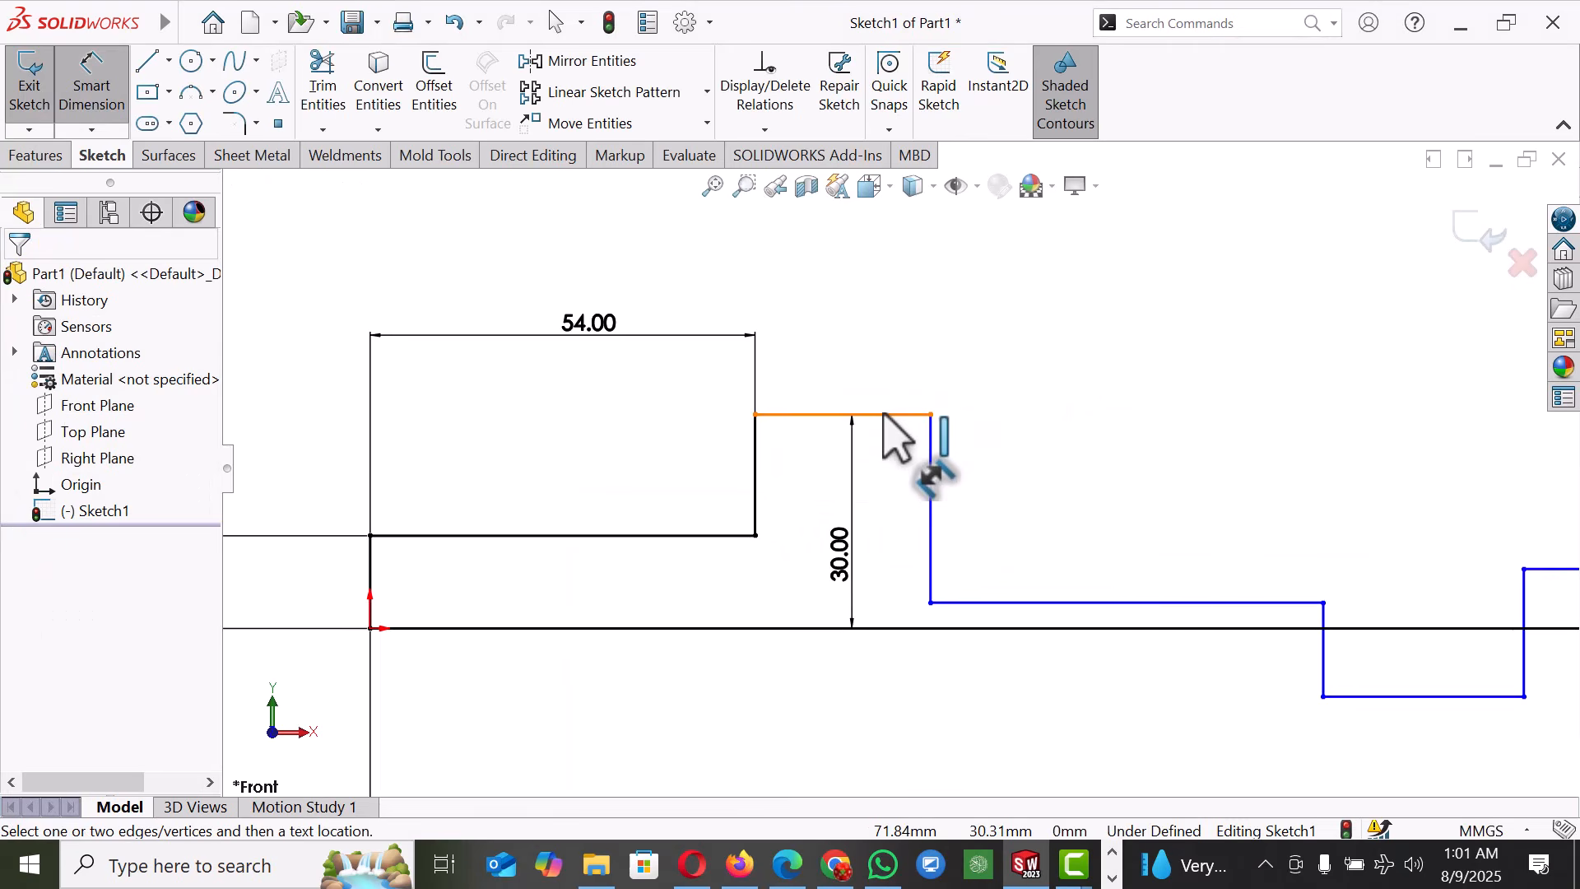
{"action": "left_click", "coordinate": [885, 414]}
{"action": "left_click", "coordinate": [886, 370]}
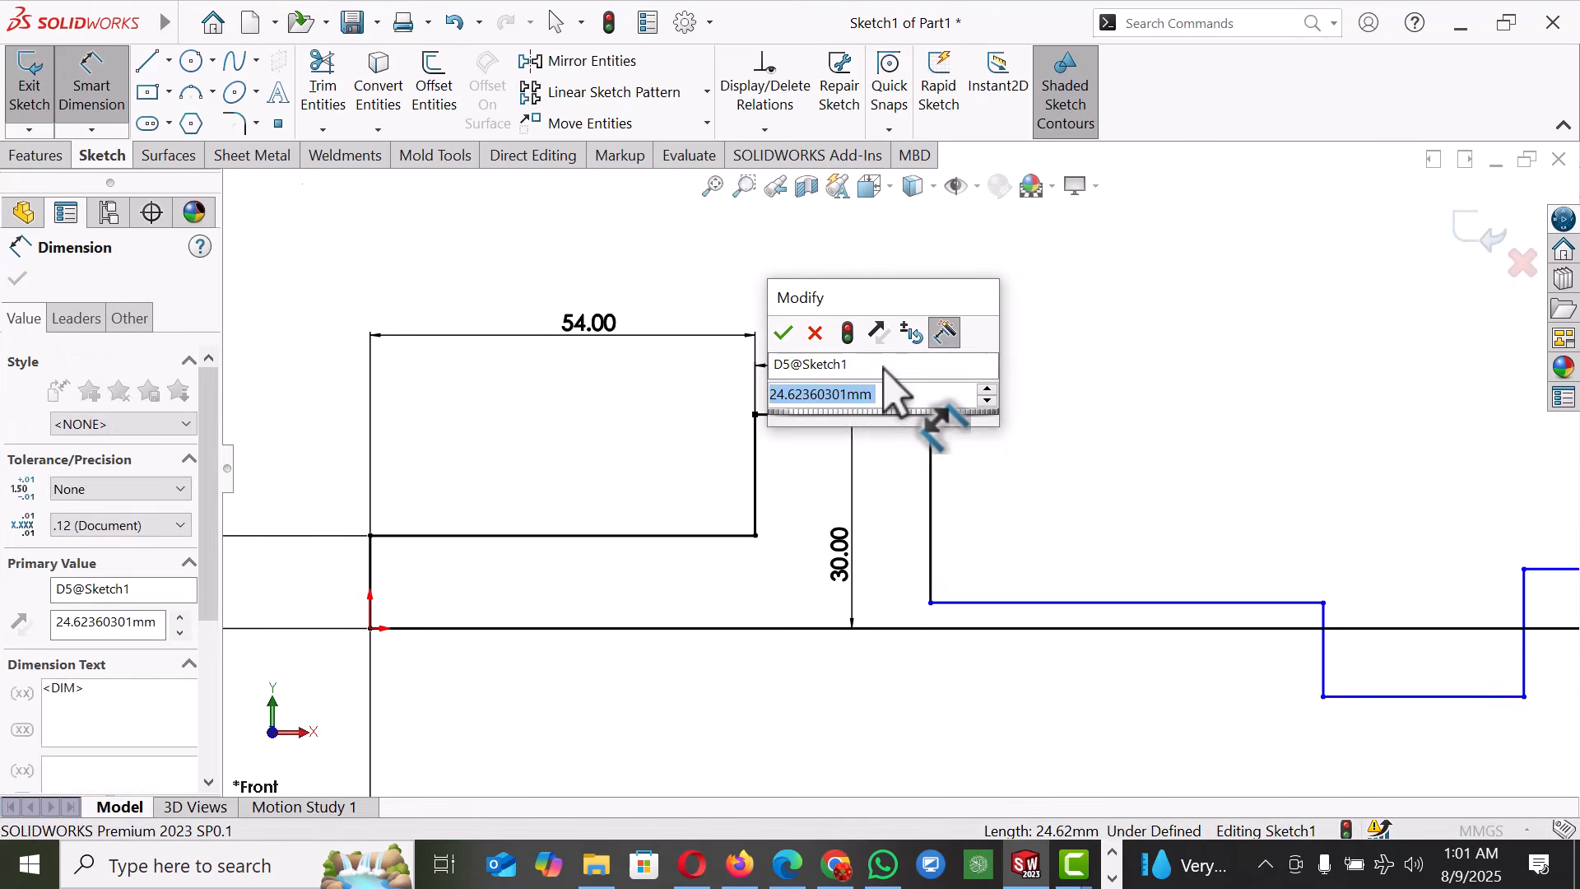
{"action": "type", "text": "12"}
{"action": "key", "text": "Return"}
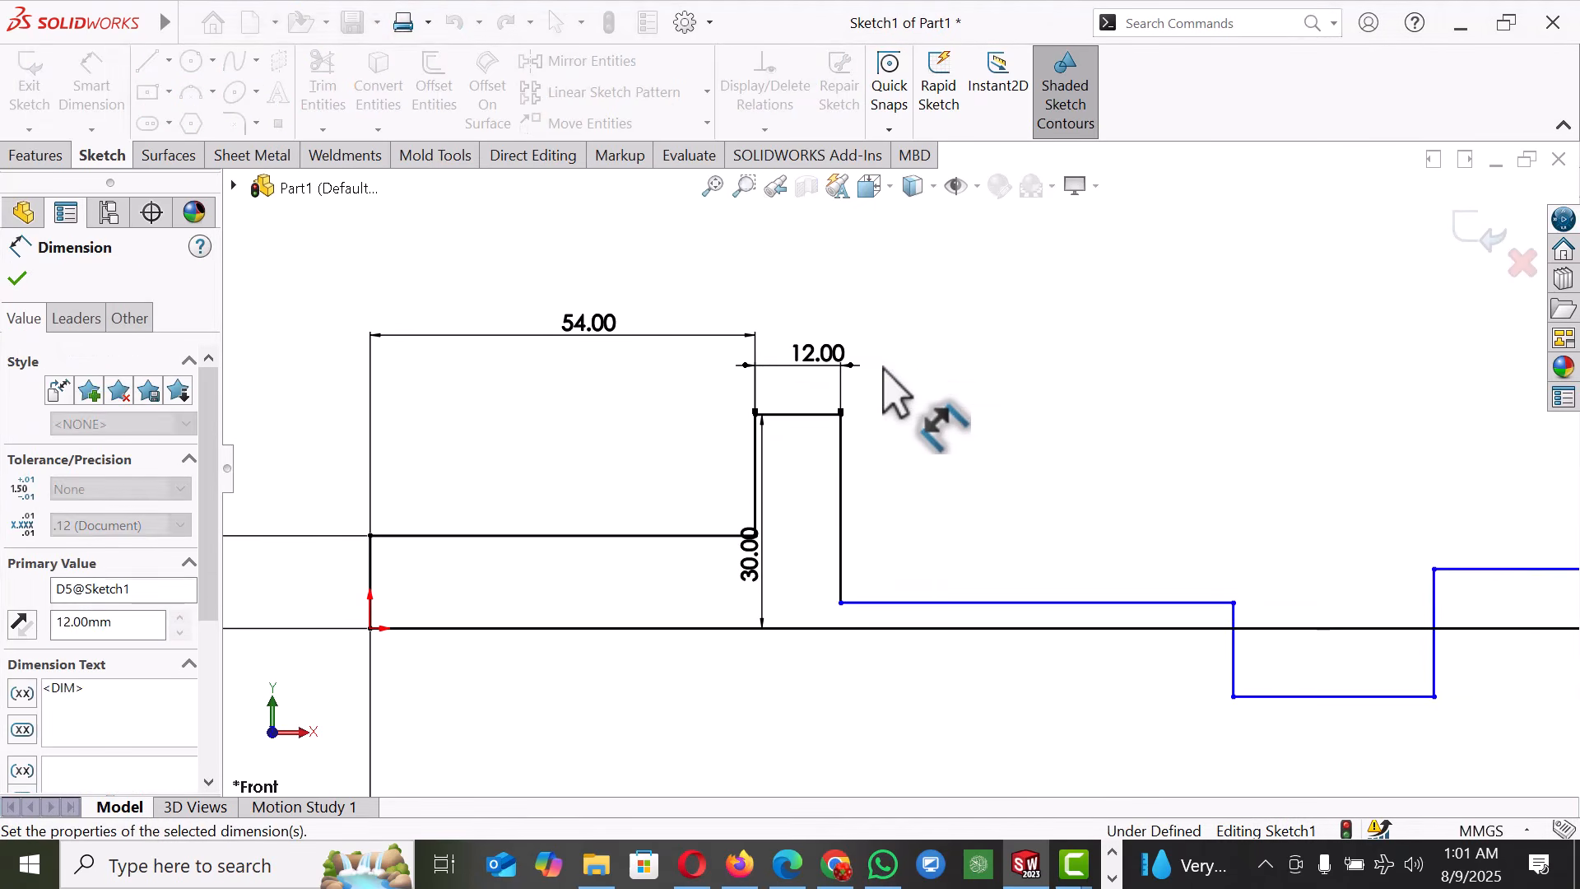
{"action": "left_click", "coordinate": [947, 452]}
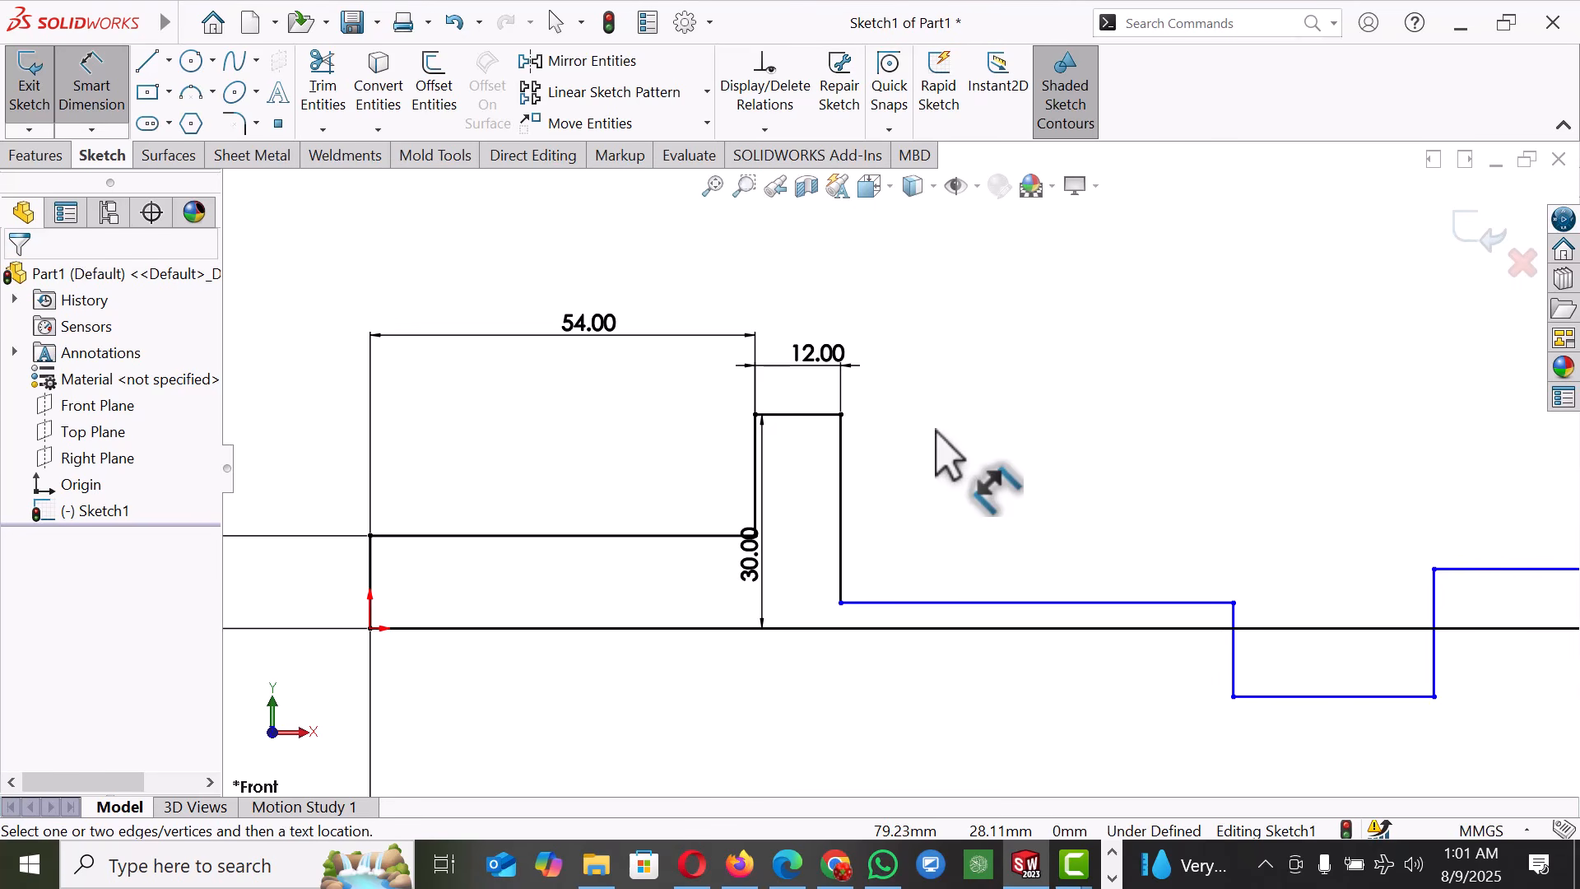
- Dimension the horizontal line beyond the raised block to 13 mm and move the 30 mm height dimension clear of the block
{"action": "left_click", "coordinate": [973, 603]}
{"action": "left_click", "coordinate": [995, 427]}
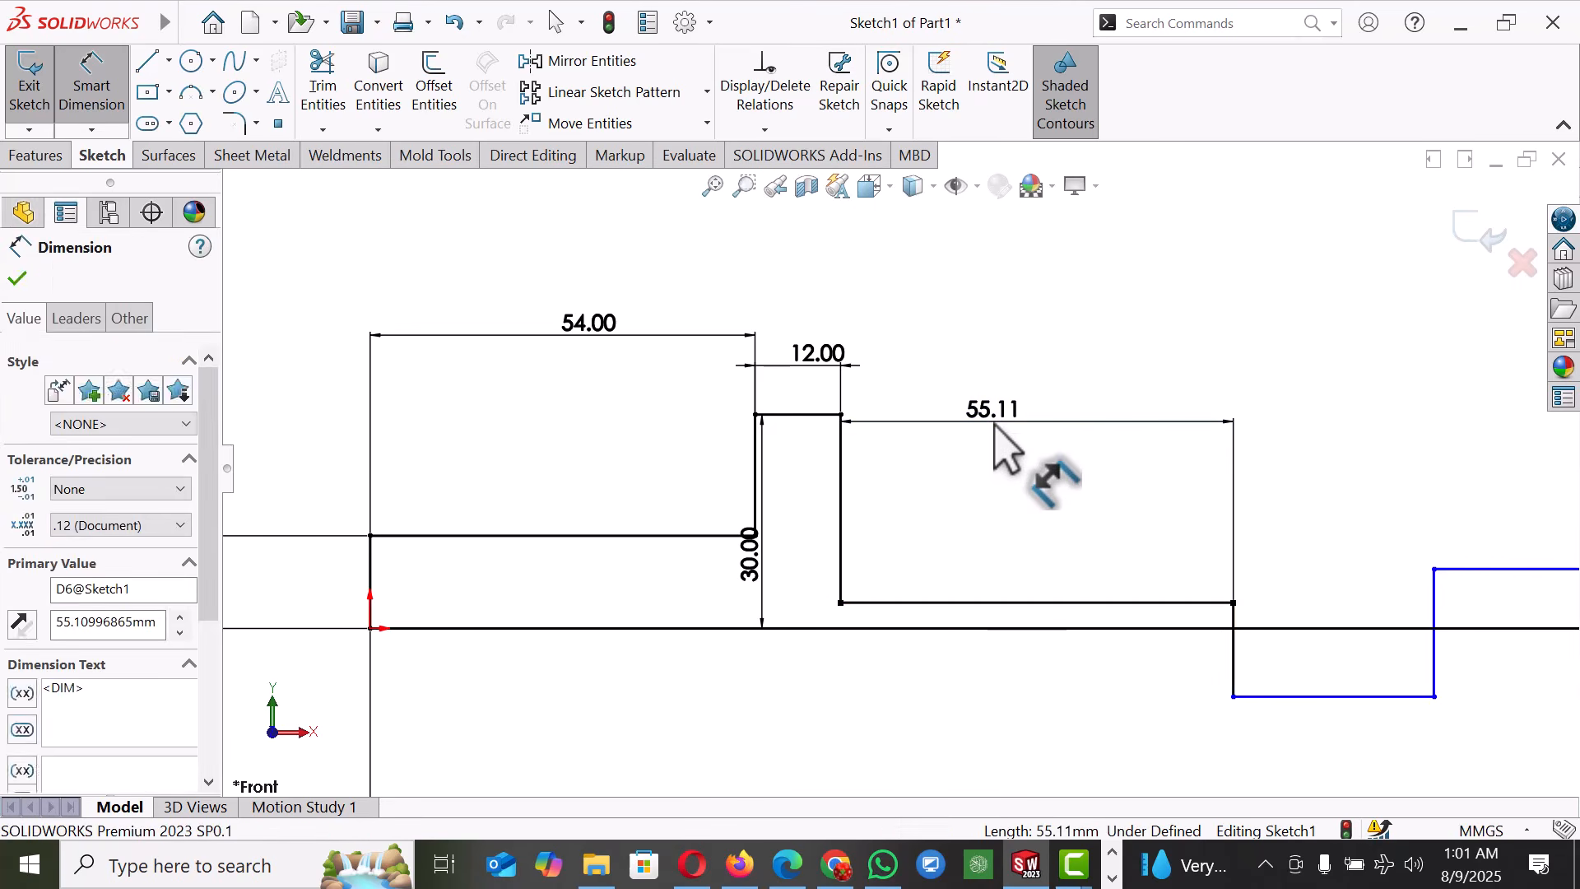
{"action": "type", "text": "13"}
{"action": "key", "text": "Return"}
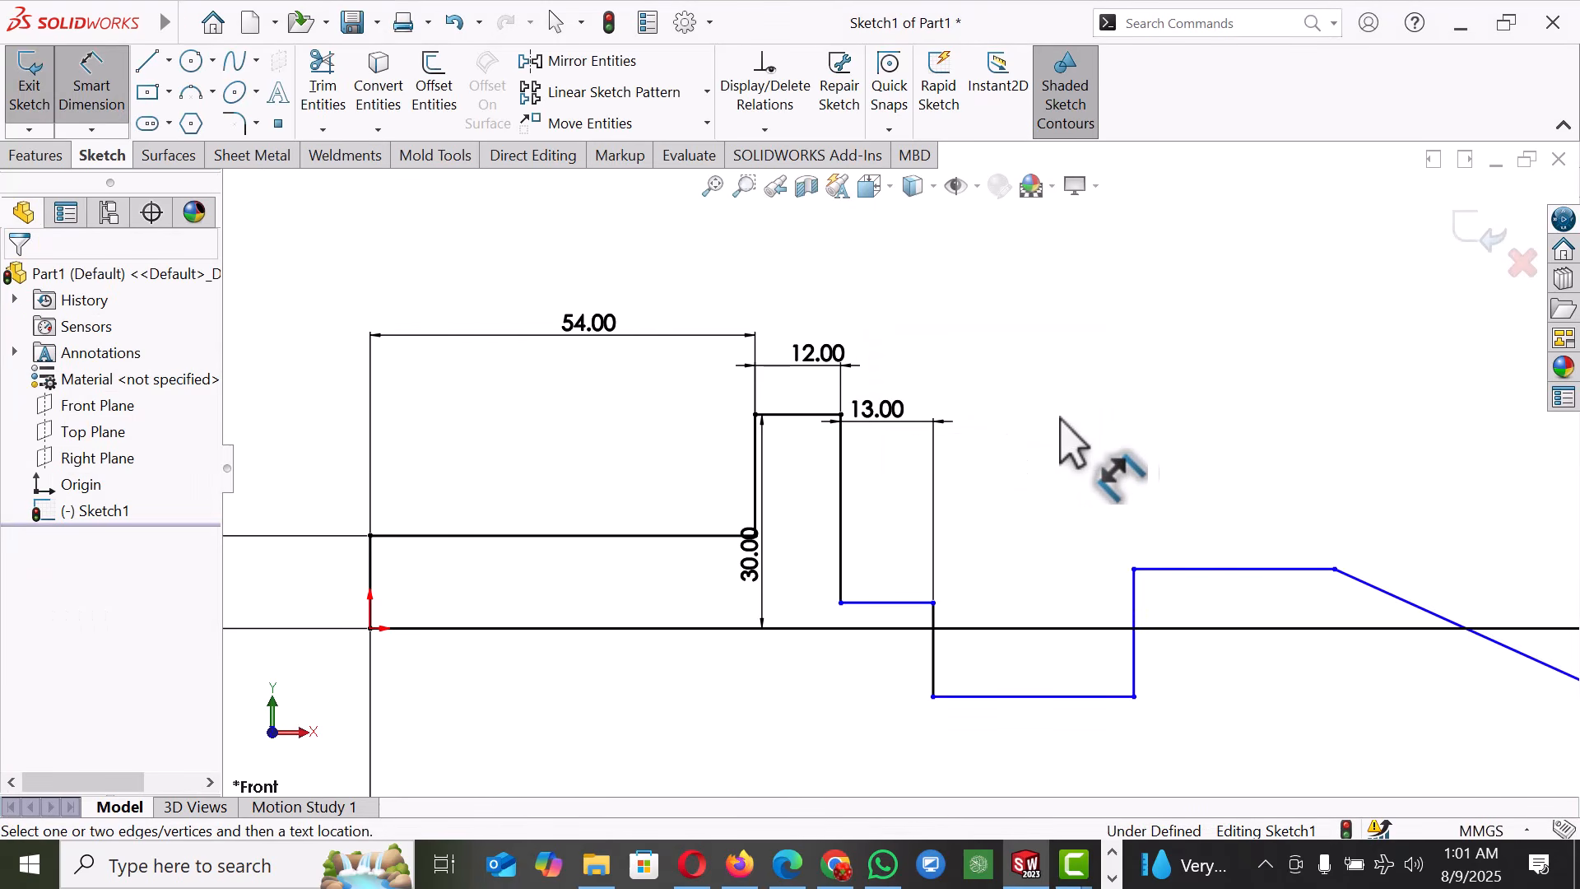
{"action": "right_click", "coordinate": [1034, 372]}
{"action": "left_click", "coordinate": [1132, 493]}
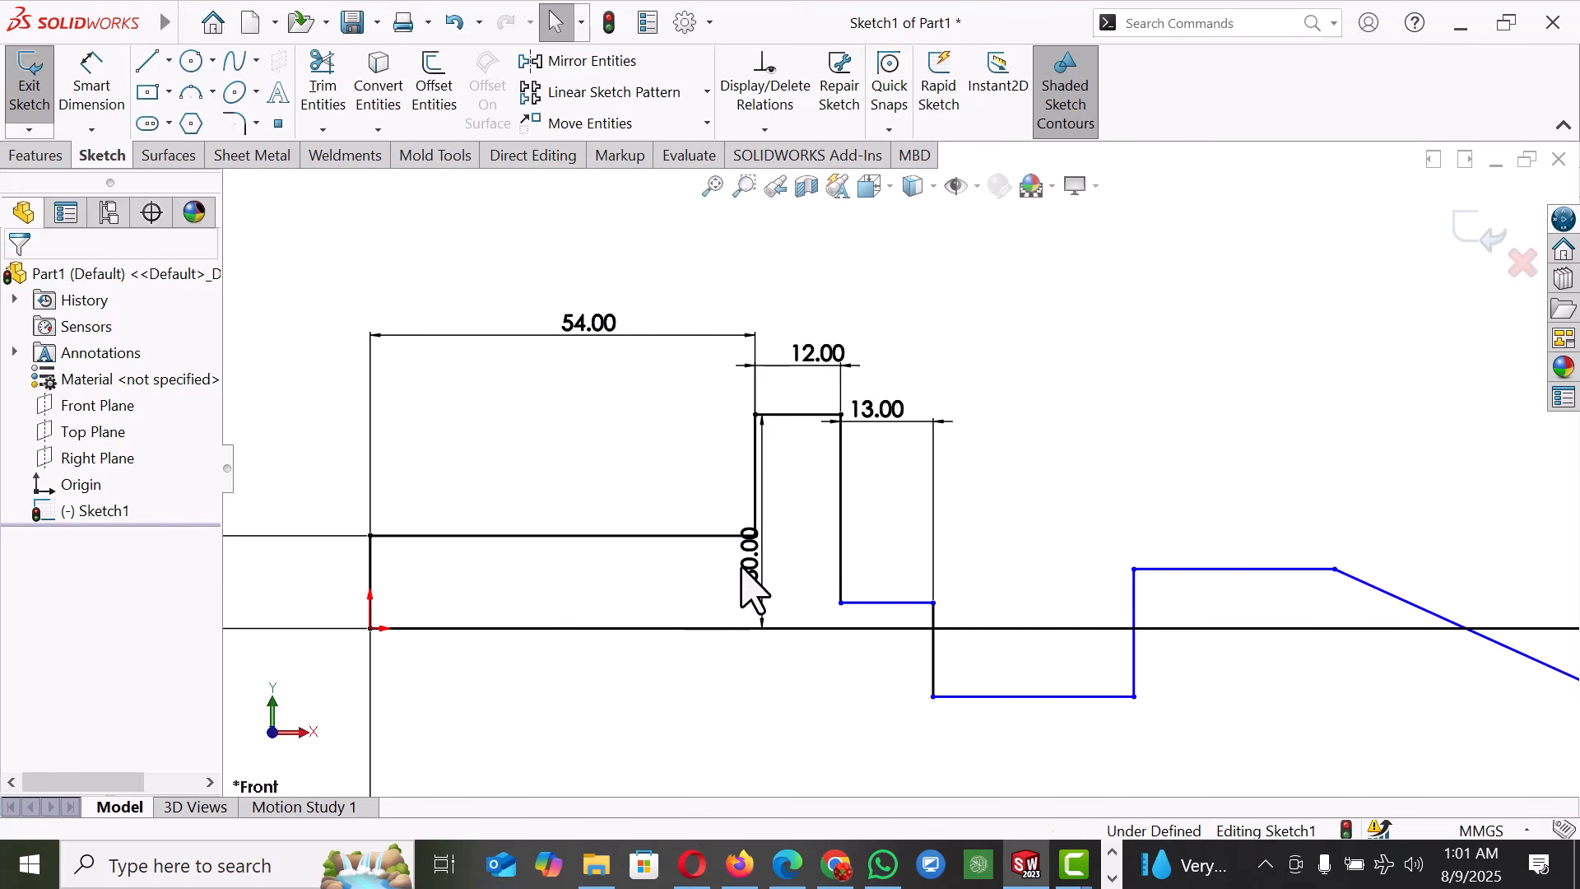
{"action": "left_click_drag", "start_coordinate": [744, 576], "coordinate": [658, 576]}
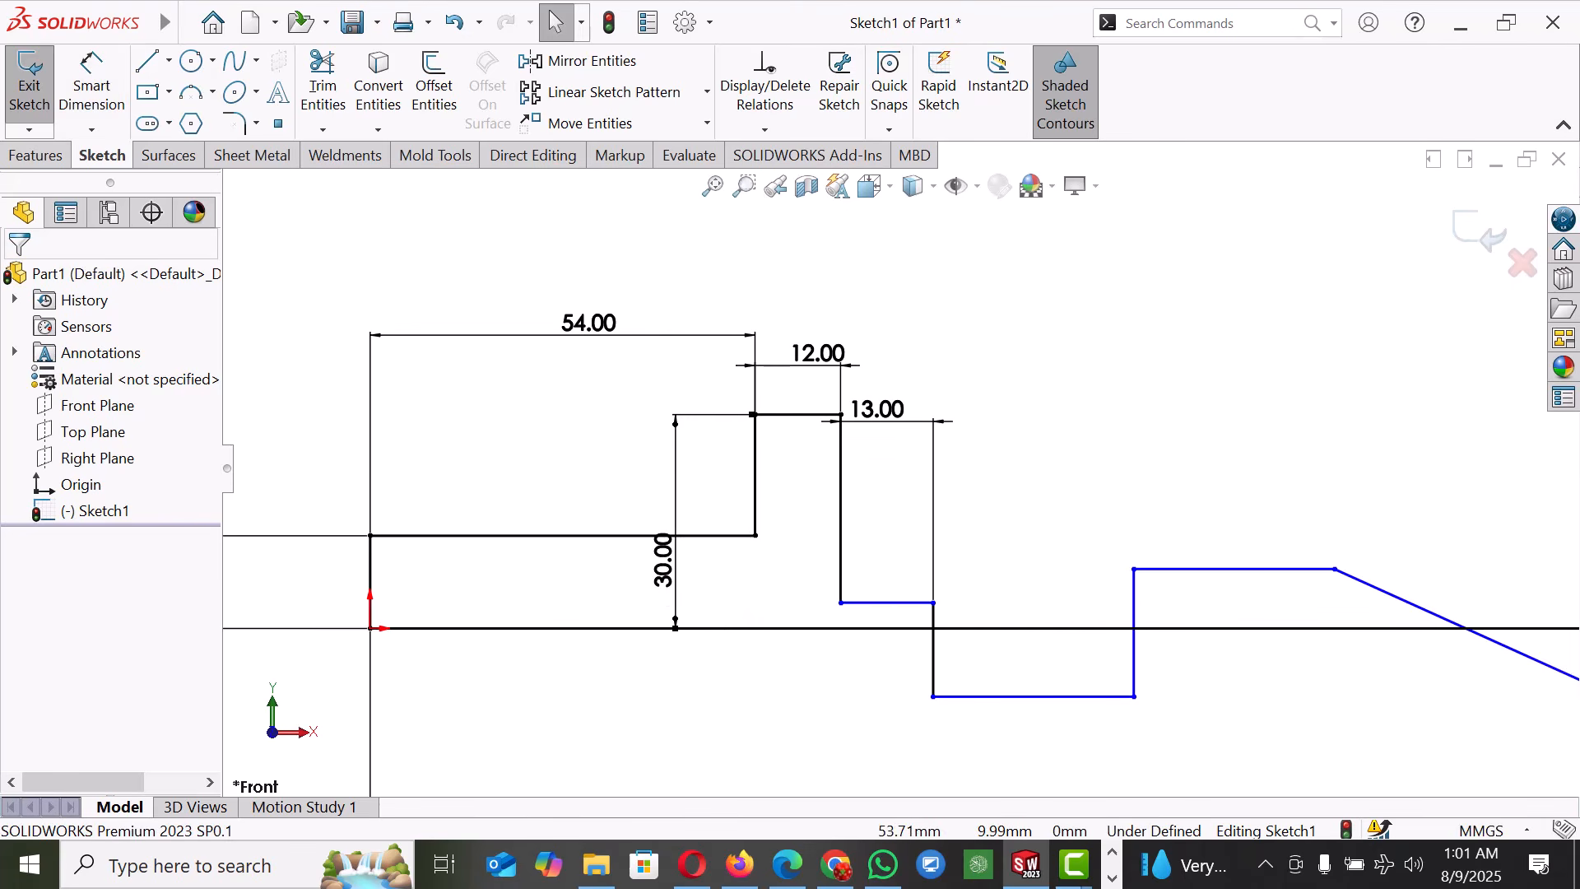
- Apply a Horizontal relation between the lower corner points on both sides of the raised block
{"action": "left_click", "coordinate": [841, 602]}
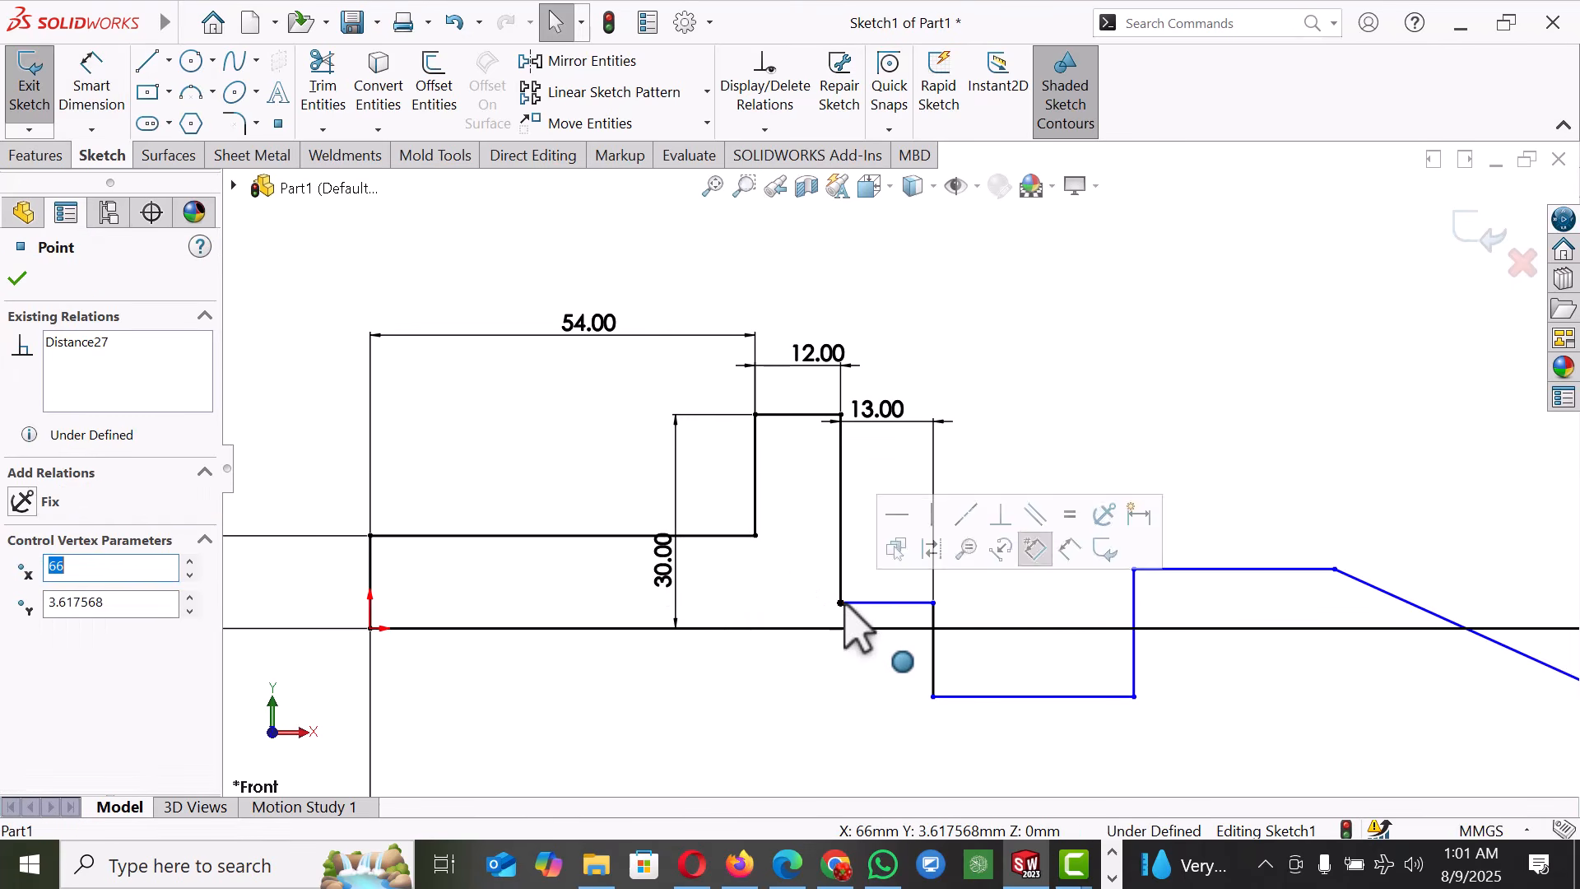
{"action": "left_click", "coordinate": [755, 535], "text": "ctrl"}
{"action": "left_click", "coordinate": [22, 600]}
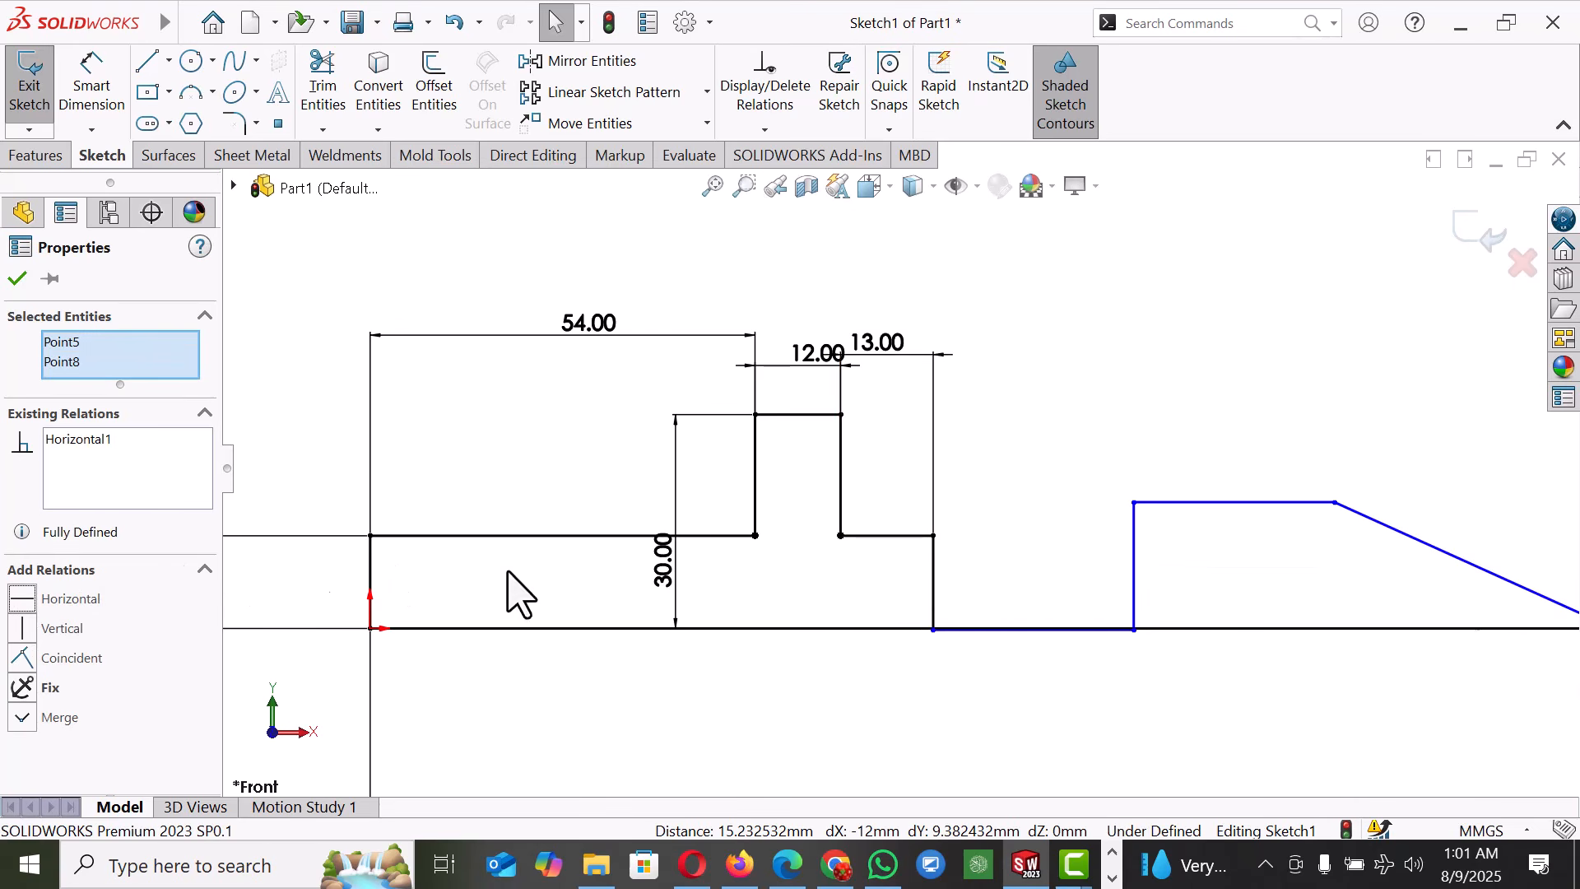
{"action": "key", "text": "Escape"}
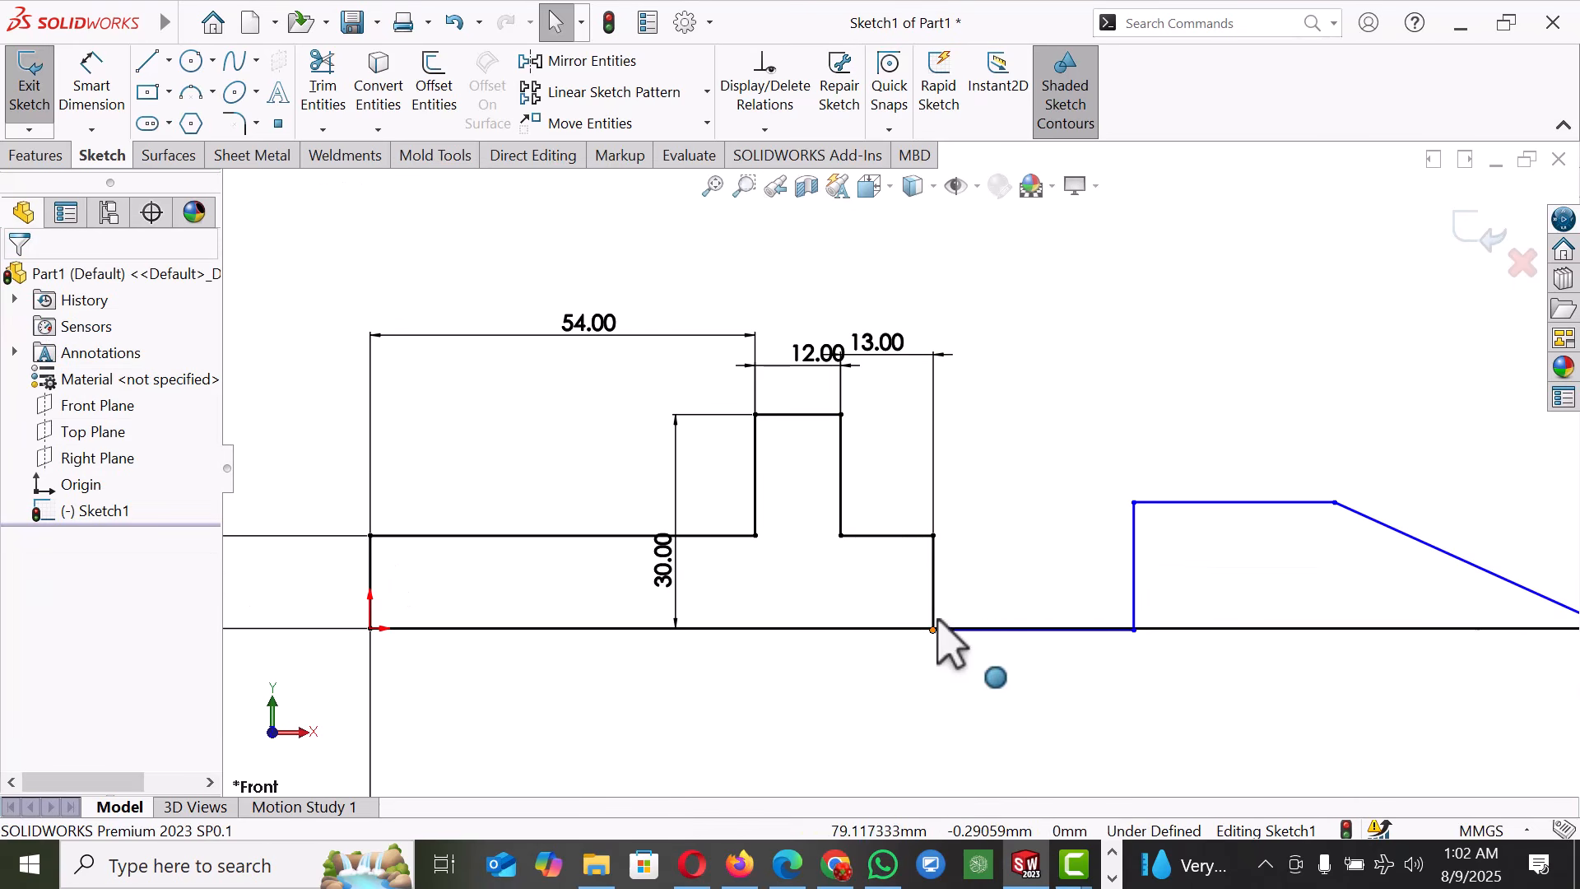
- Raise the bottom line of the groove above the base line and dimension the distance between them to 8 mm
{"action": "left_click_drag", "start_coordinate": [937, 634], "coordinate": [946, 578]}
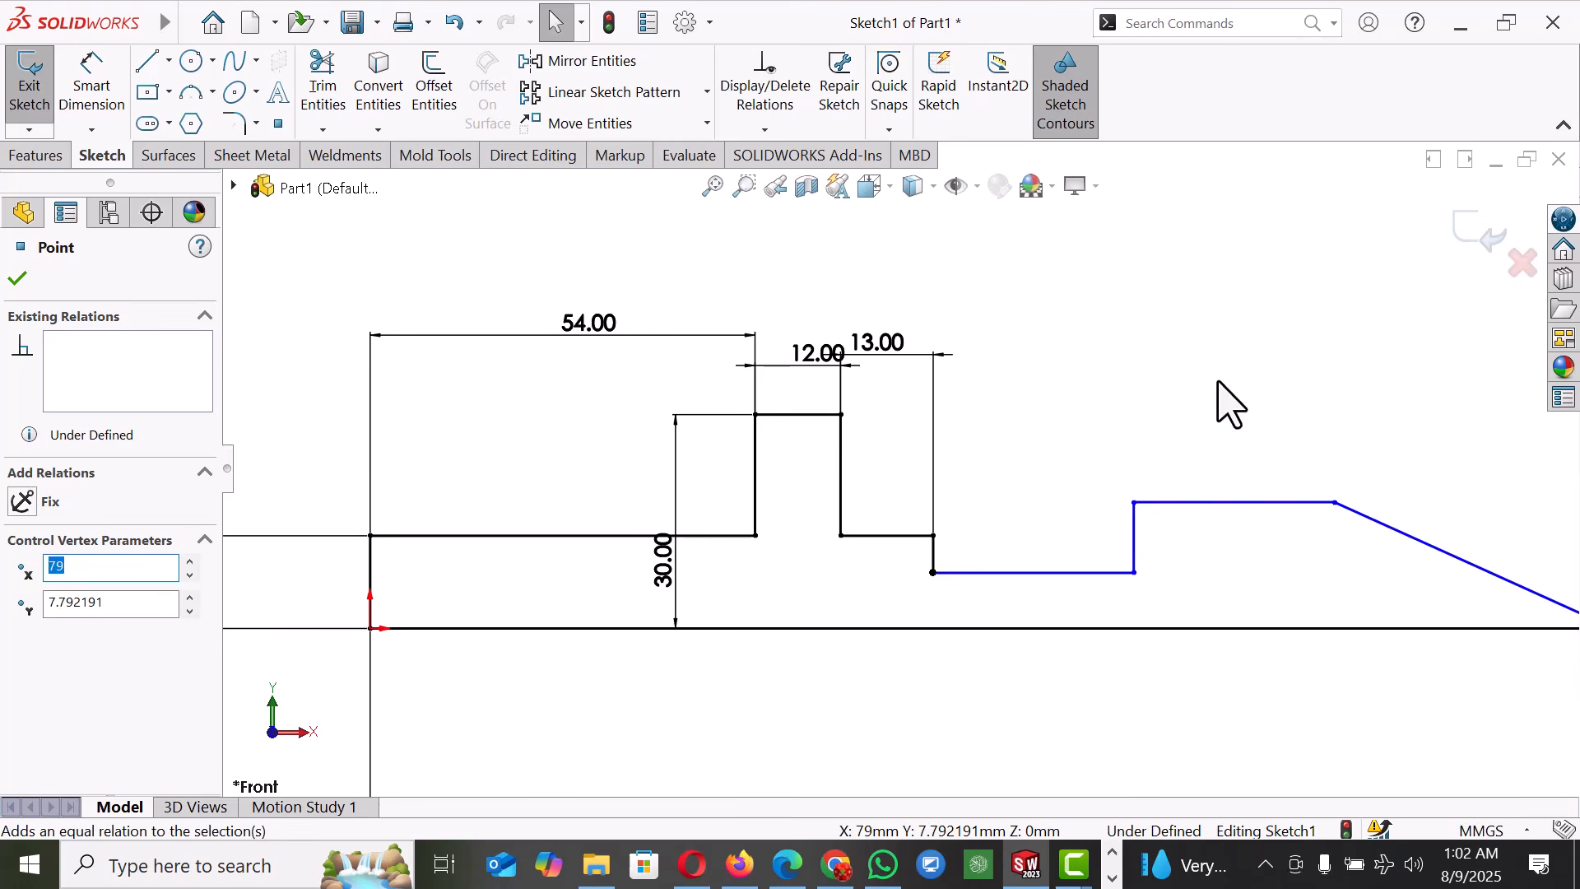
{"action": "right_click_drag", "start_coordinate": [1228, 398], "coordinate": [1164, 247]}
{"action": "left_click", "coordinate": [1034, 573]}
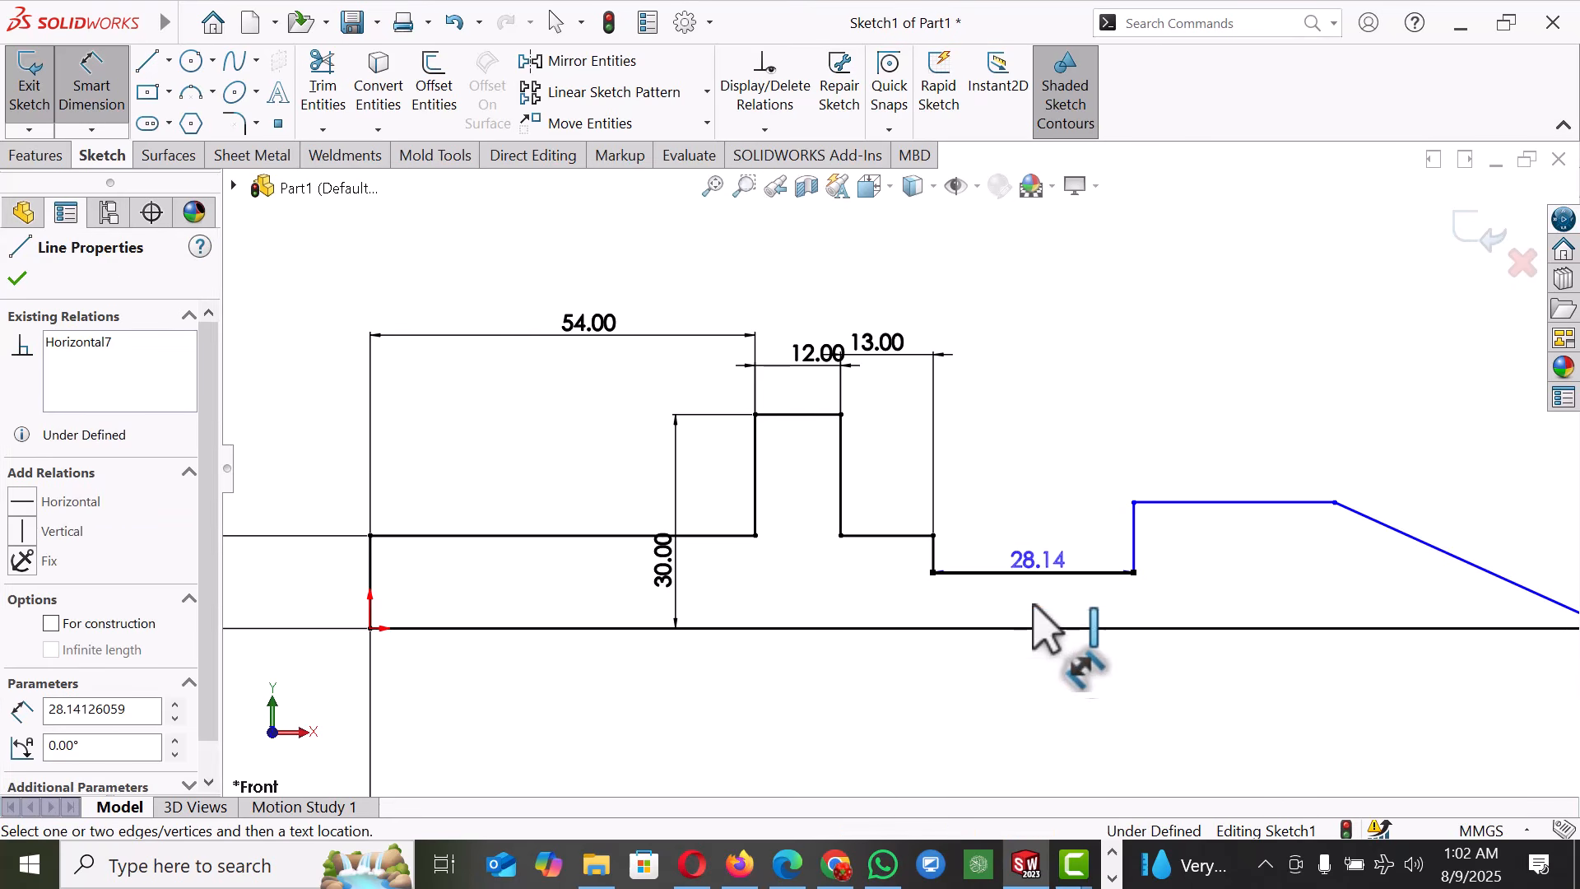
{"action": "left_click", "coordinate": [1037, 629]}
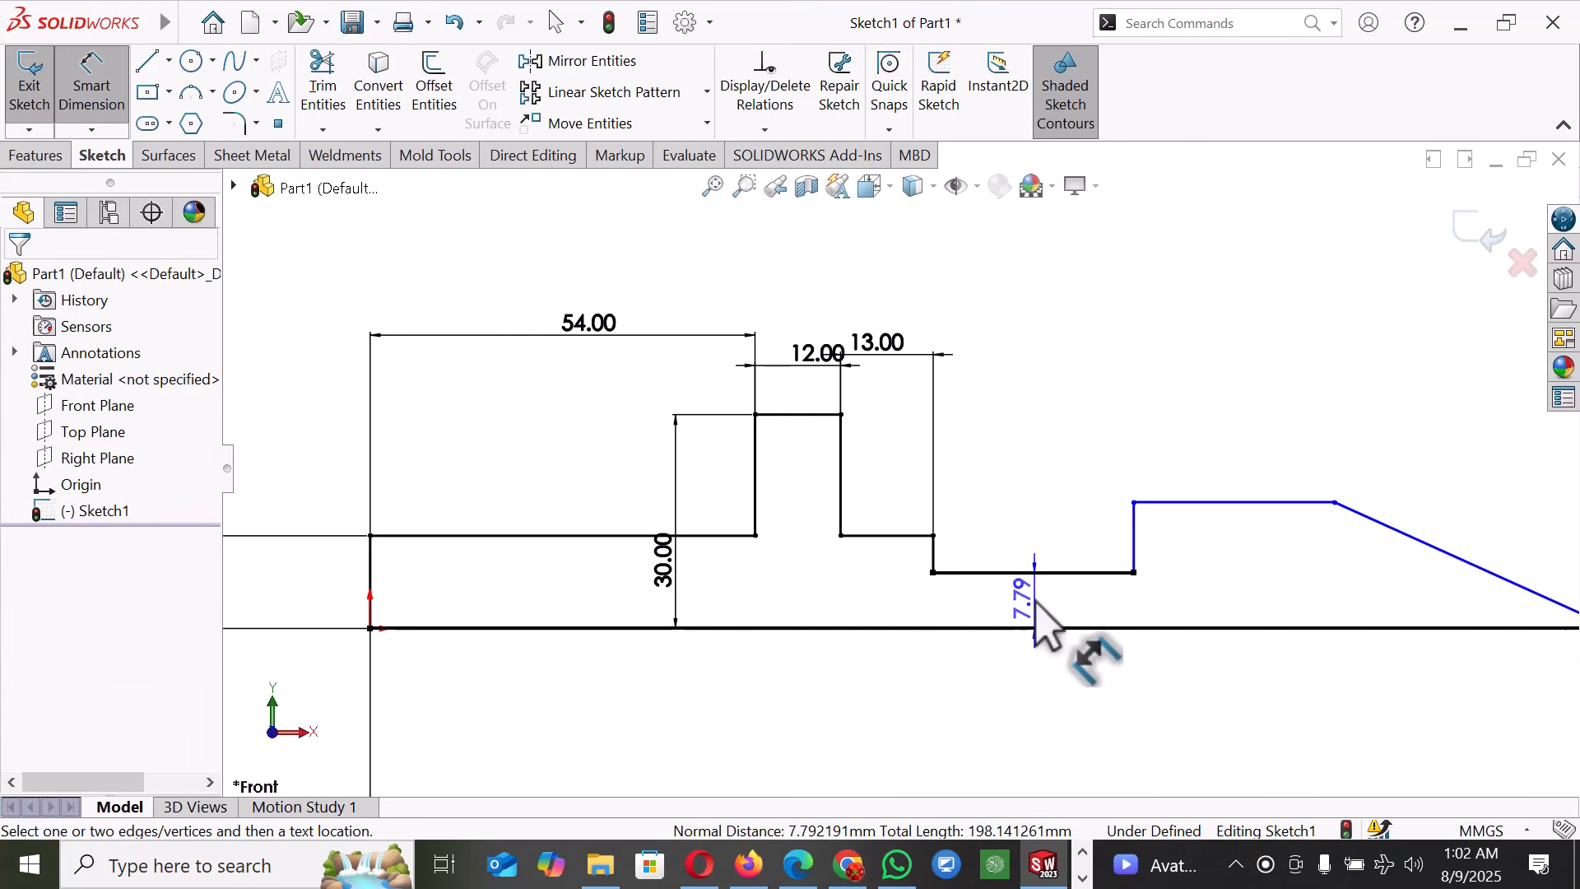
{"action": "left_click", "coordinate": [1037, 603]}
{"action": "type", "text": "8"}
{"action": "key", "text": "Return"}
{"action": "left_click", "coordinate": [1216, 467]}
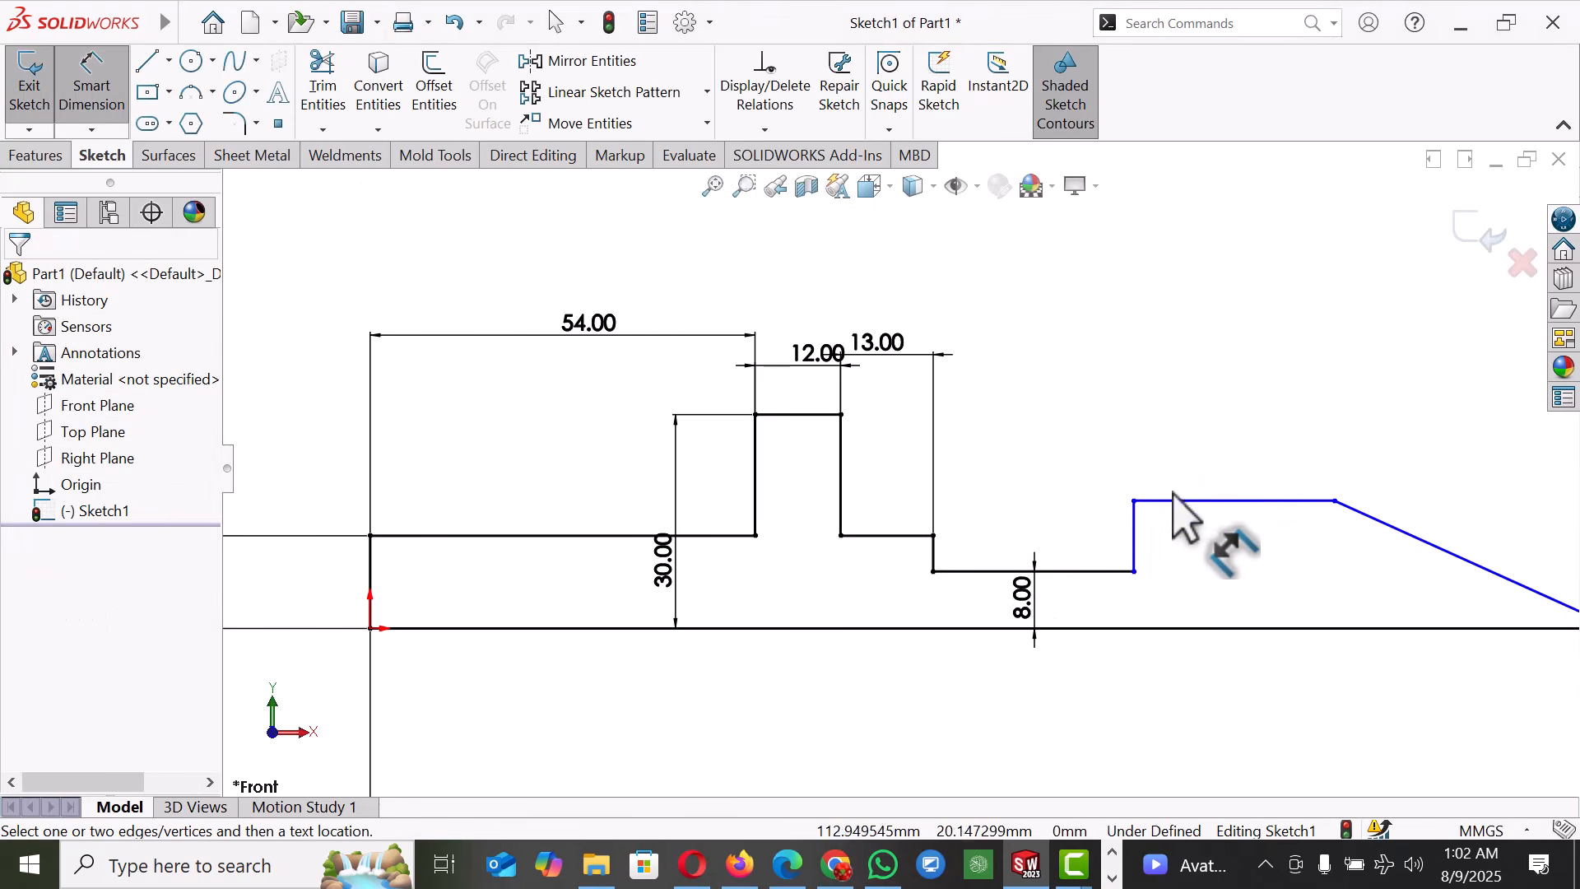
- Dimension the width of the groove's bottom line to 9 mm
{"action": "left_click", "coordinate": [1091, 570]}
{"action": "left_click", "coordinate": [1093, 526]}
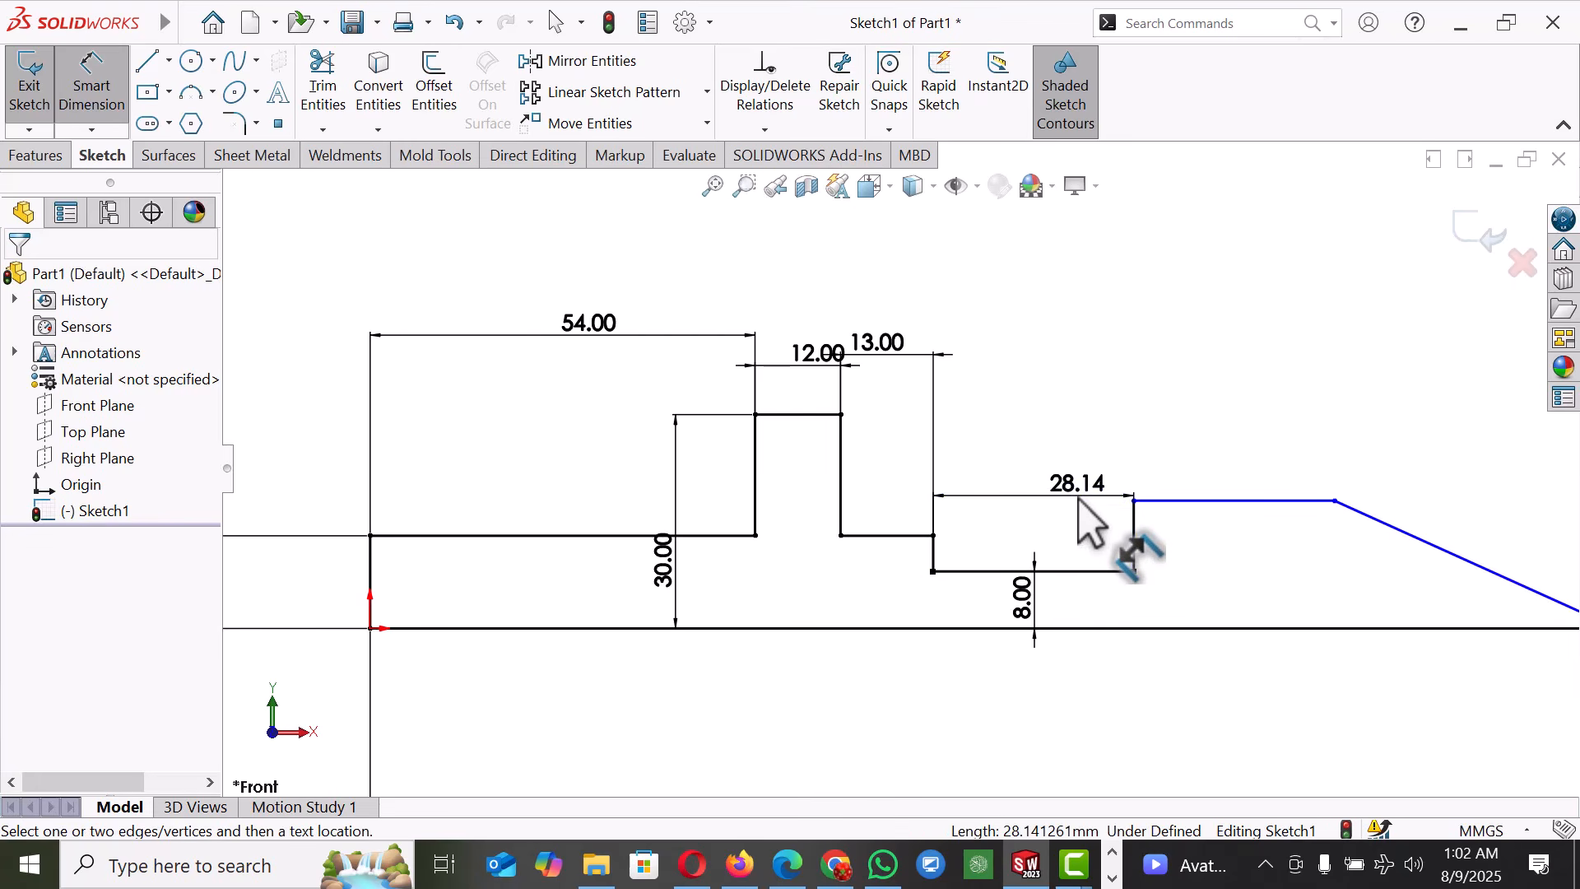
{"action": "type", "text": "9"}
{"action": "key", "text": "Return"}
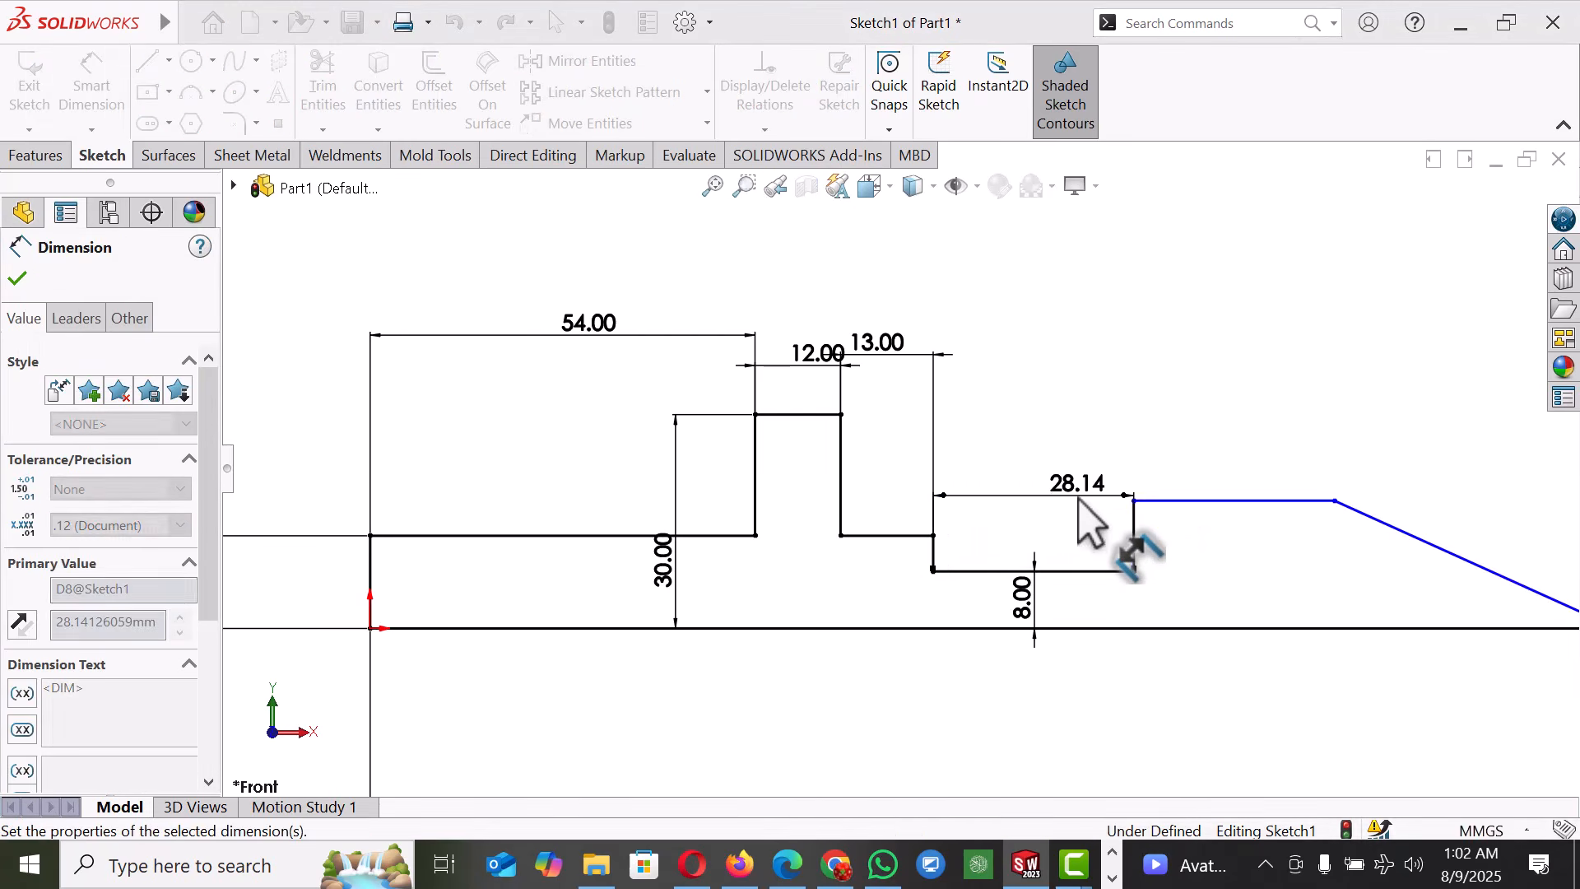
{"action": "left_click", "coordinate": [1255, 429]}
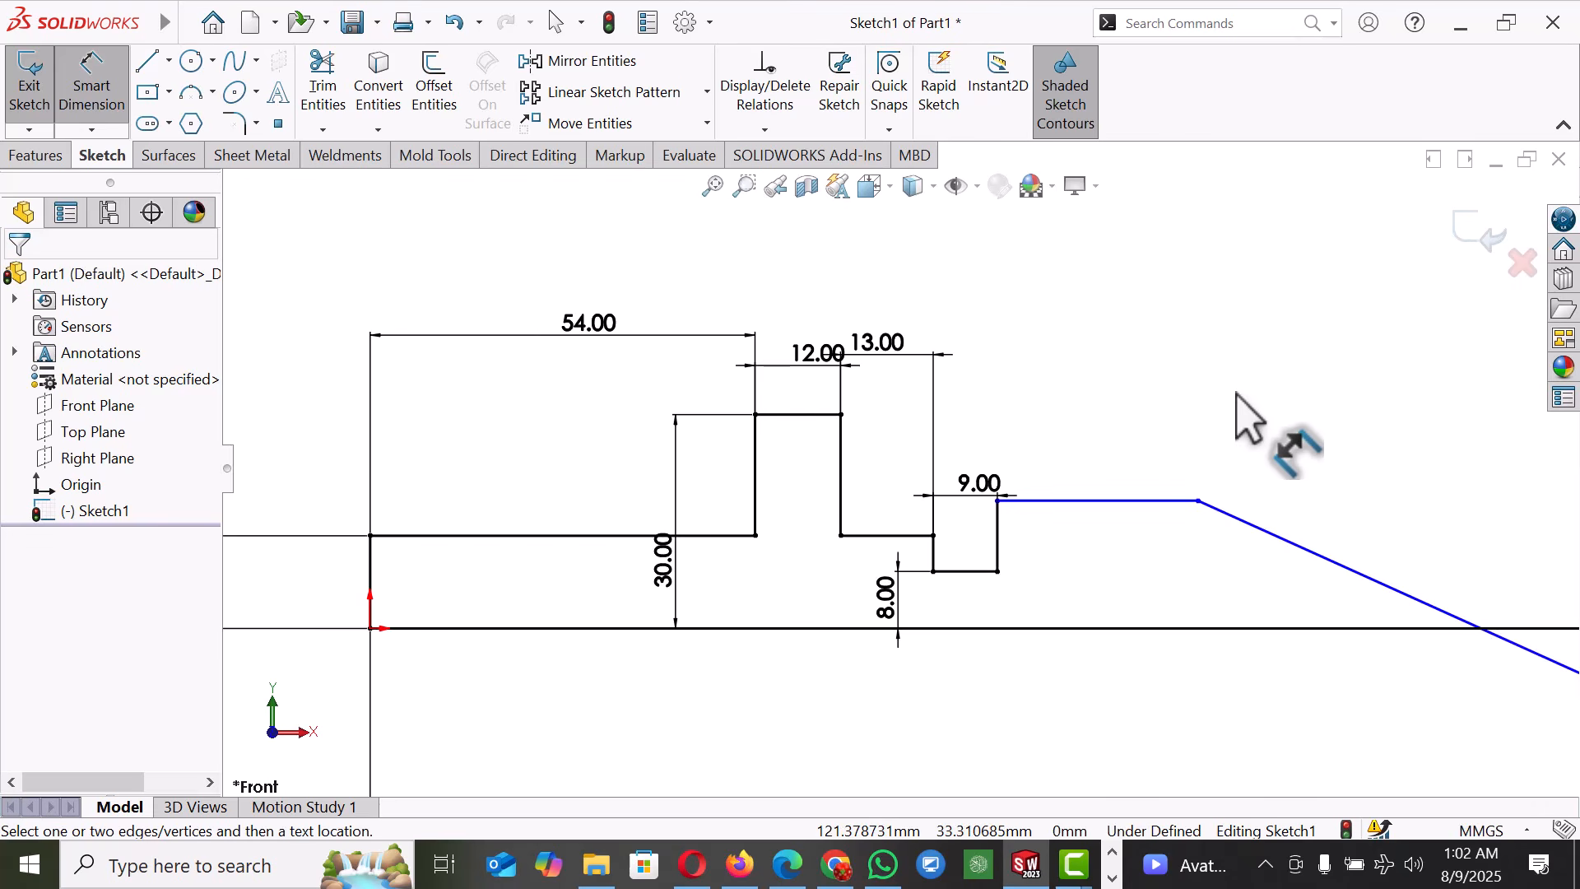
- Dimension the short horizontal line between the groove and the downward slope to 8 mm
{"action": "left_click", "coordinate": [1129, 501]}
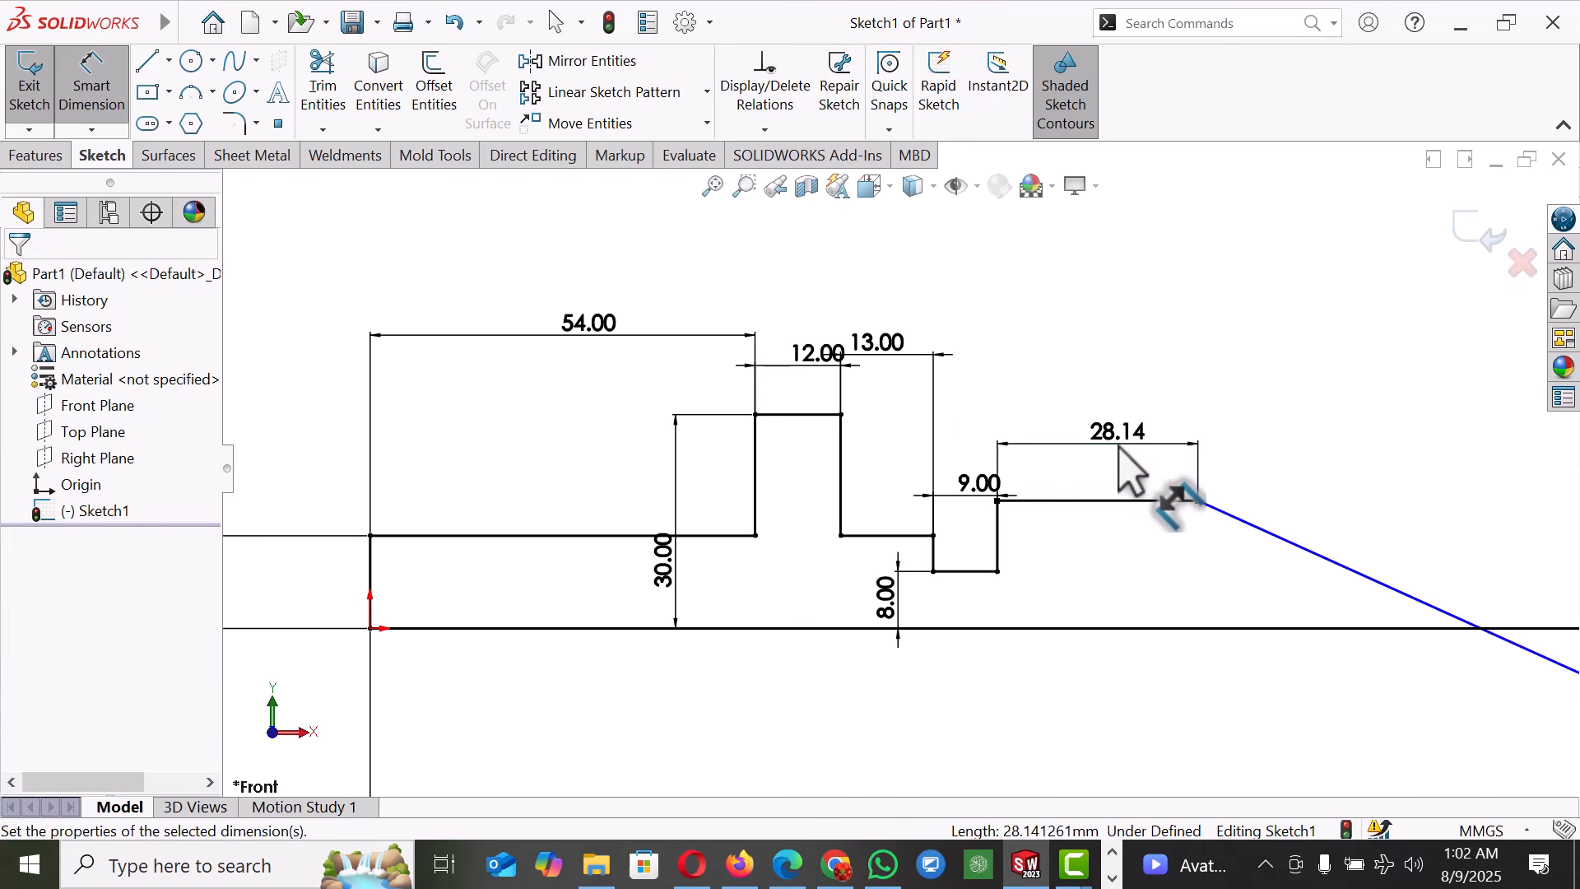
{"action": "left_click", "coordinate": [1121, 448]}
{"action": "type", "text": "8"}
{"action": "key", "text": "Return"}
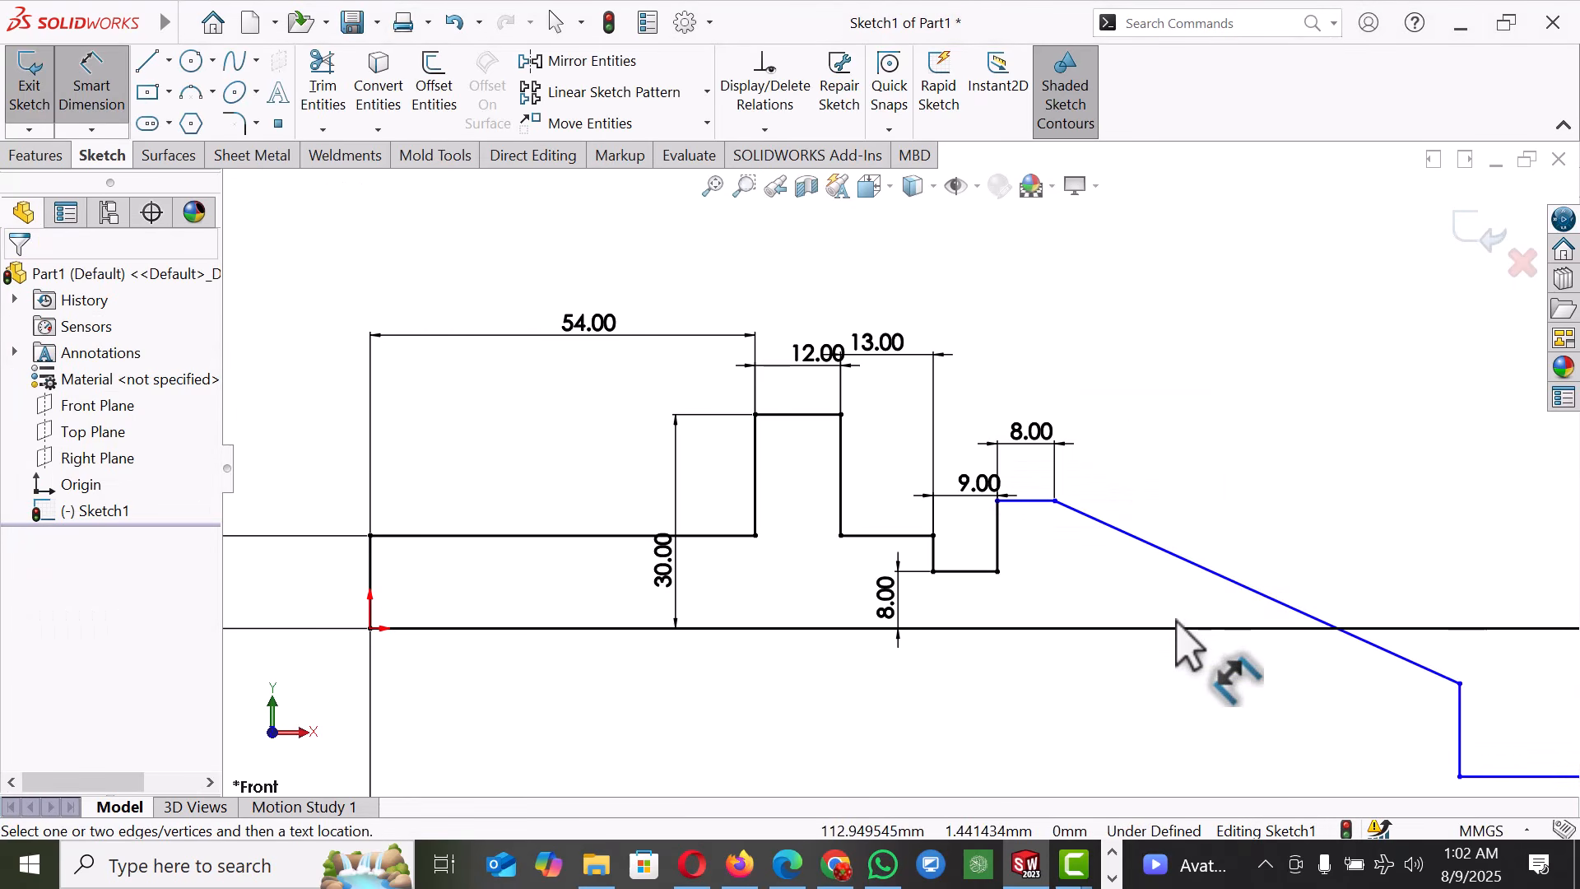
- Dimension the horizontal span of the sloped line to 15 mm
{"action": "left_click", "coordinate": [1226, 580]}
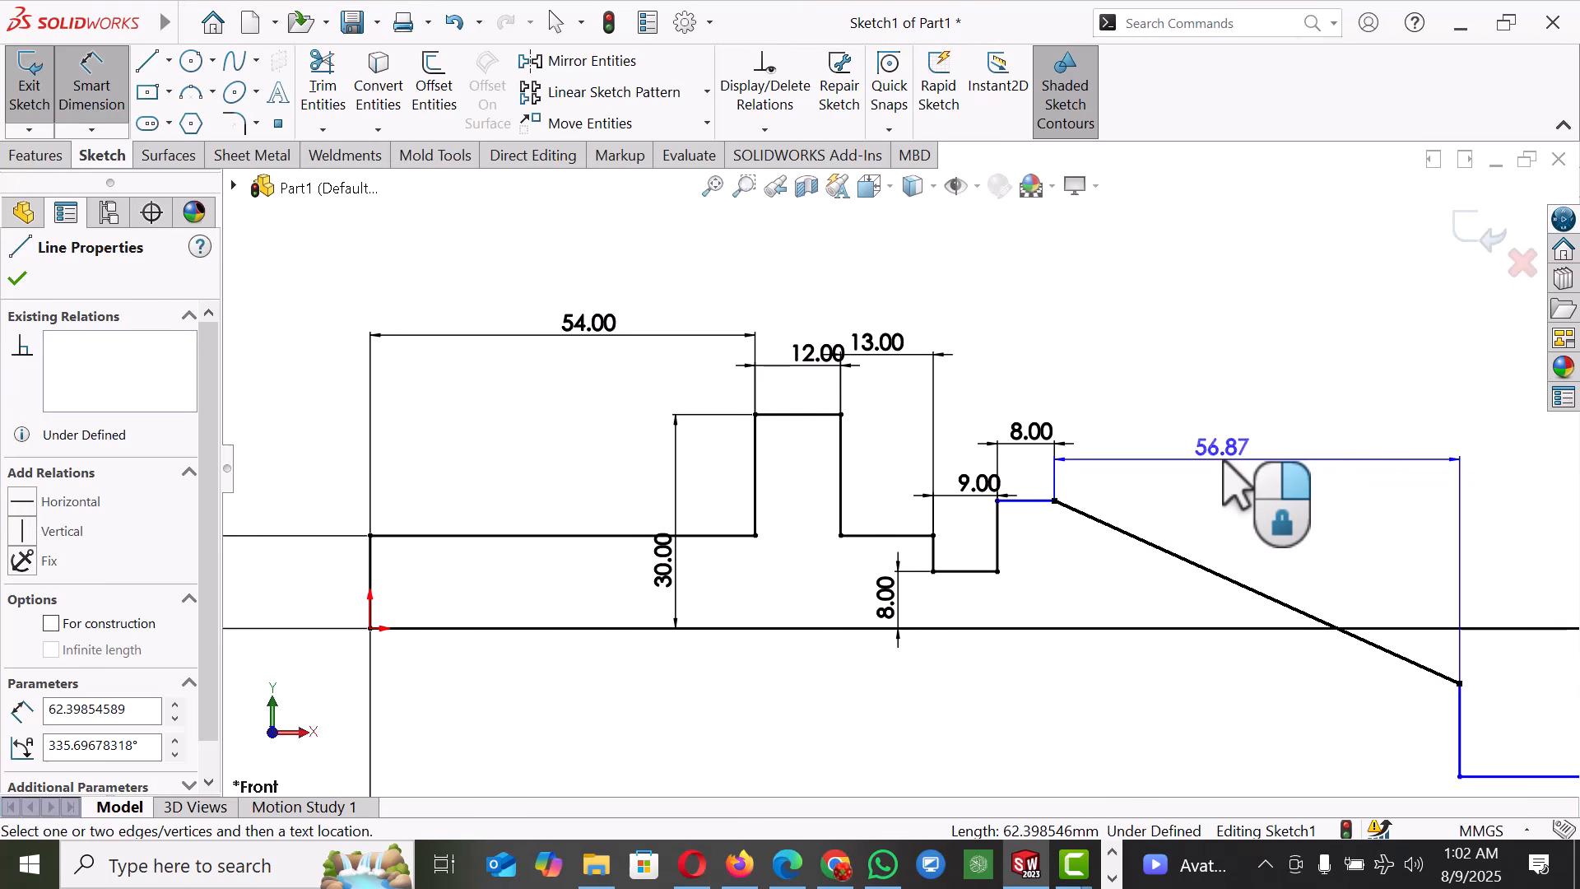
{"action": "left_click", "coordinate": [1224, 462]}
{"action": "type", "text": "1"}
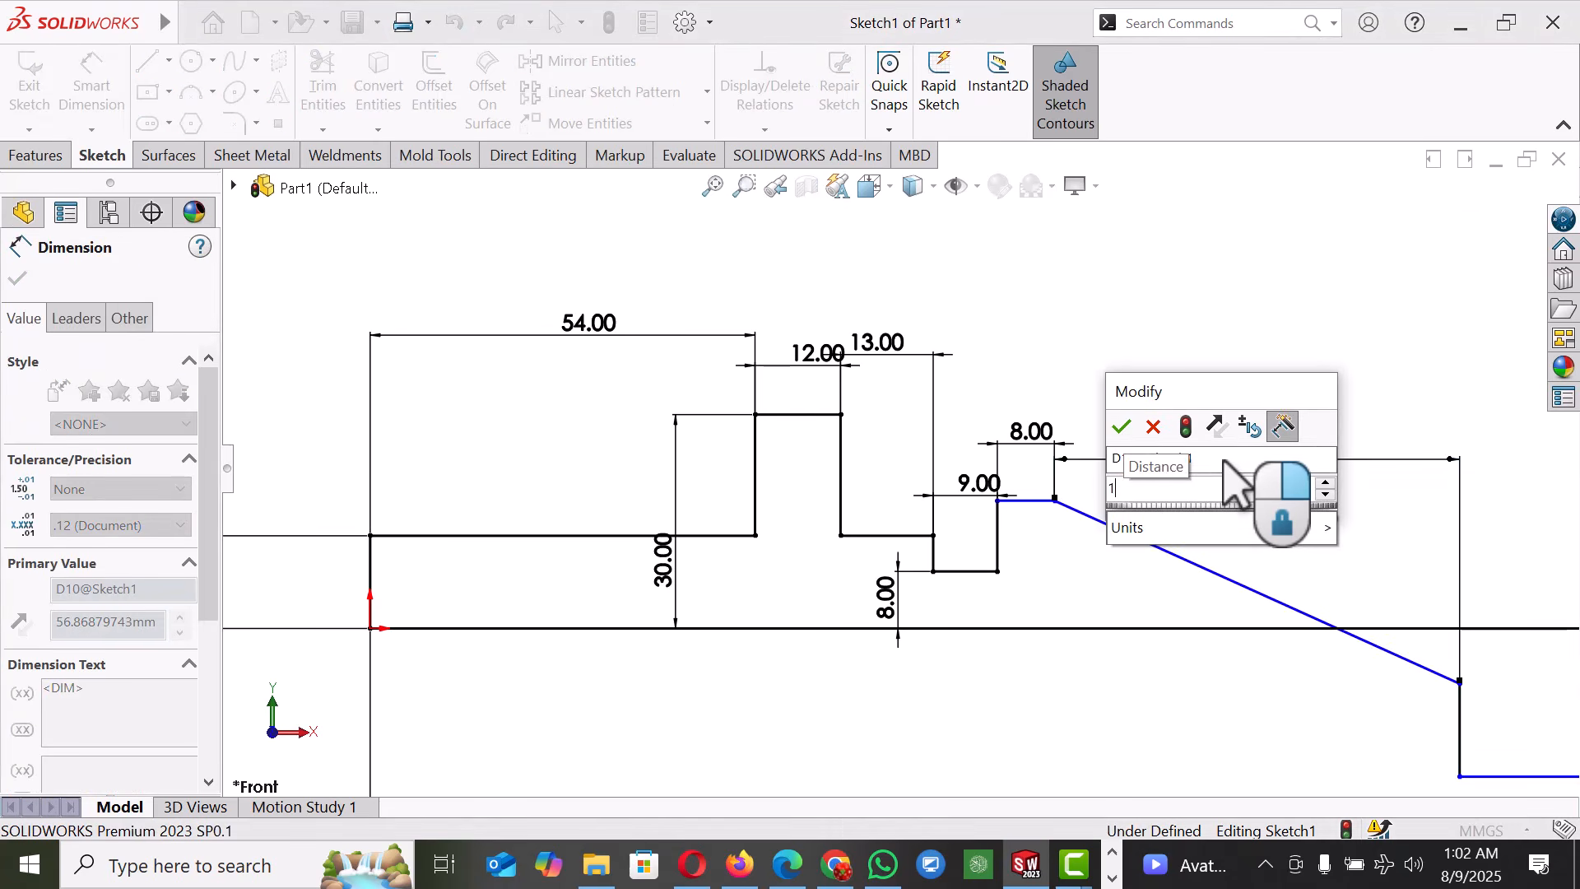
{"action": "type", "text": "5"}
{"action": "key", "text": "Return"}
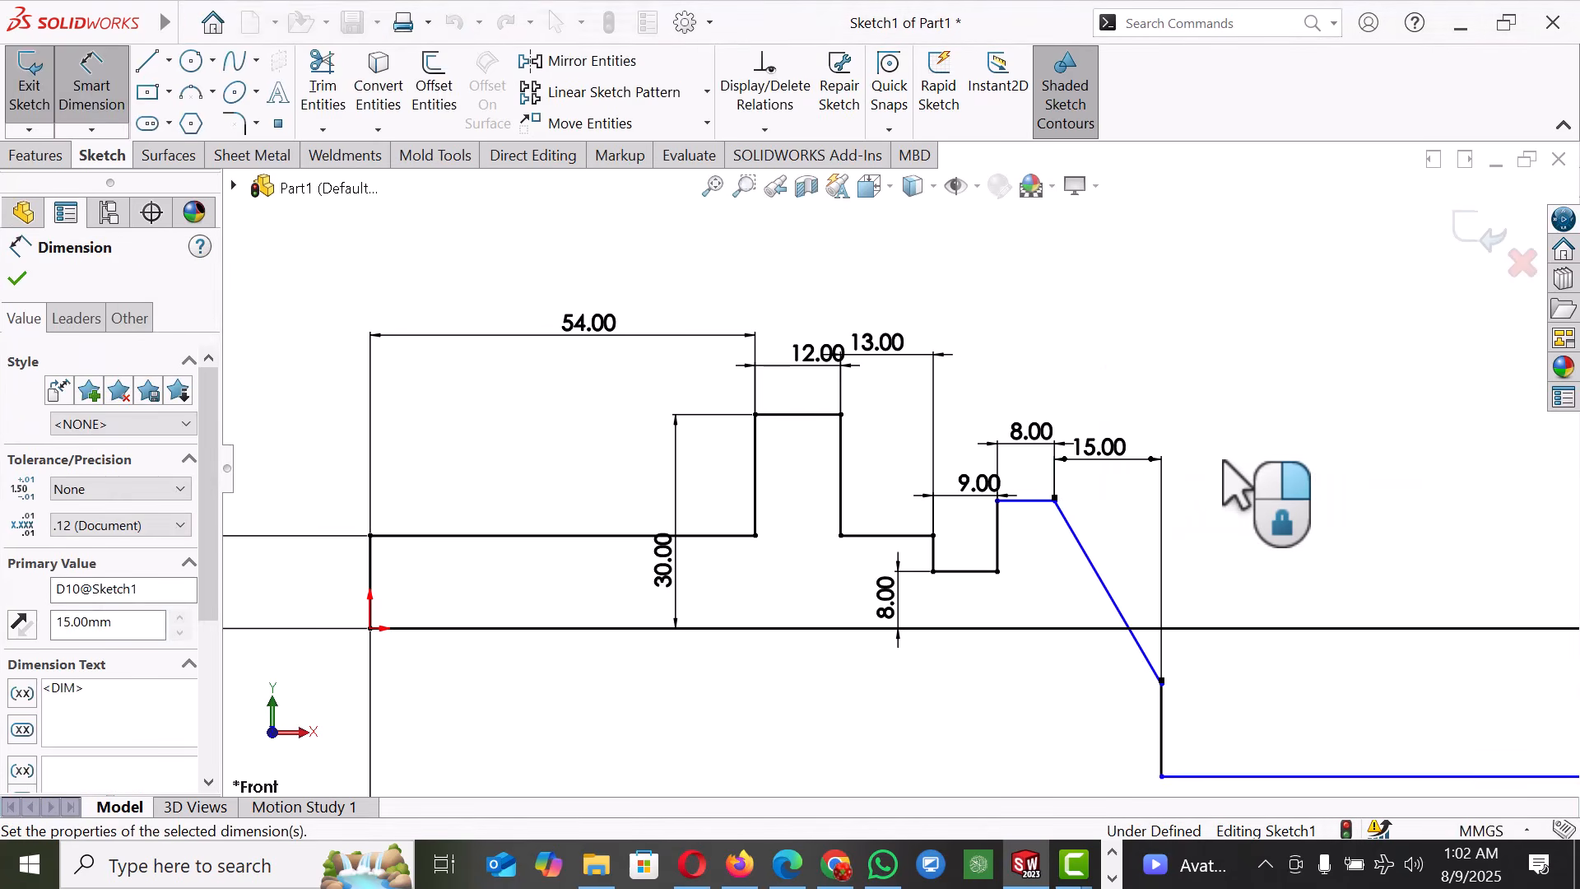
{"action": "right_click", "coordinate": [1294, 382]}
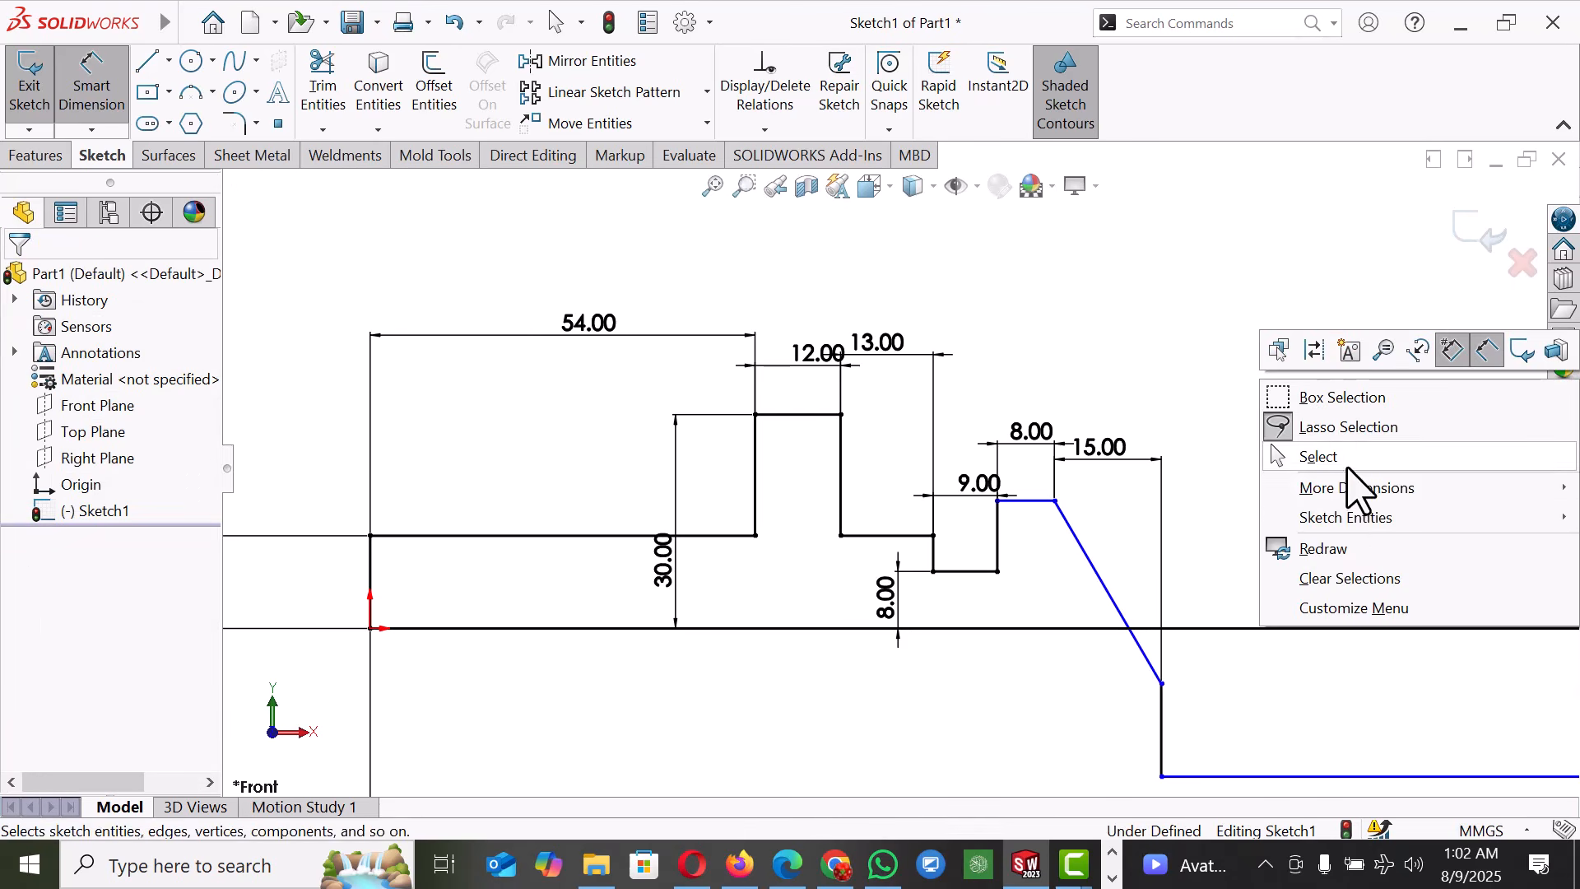
{"action": "left_click", "coordinate": [1317, 458]}
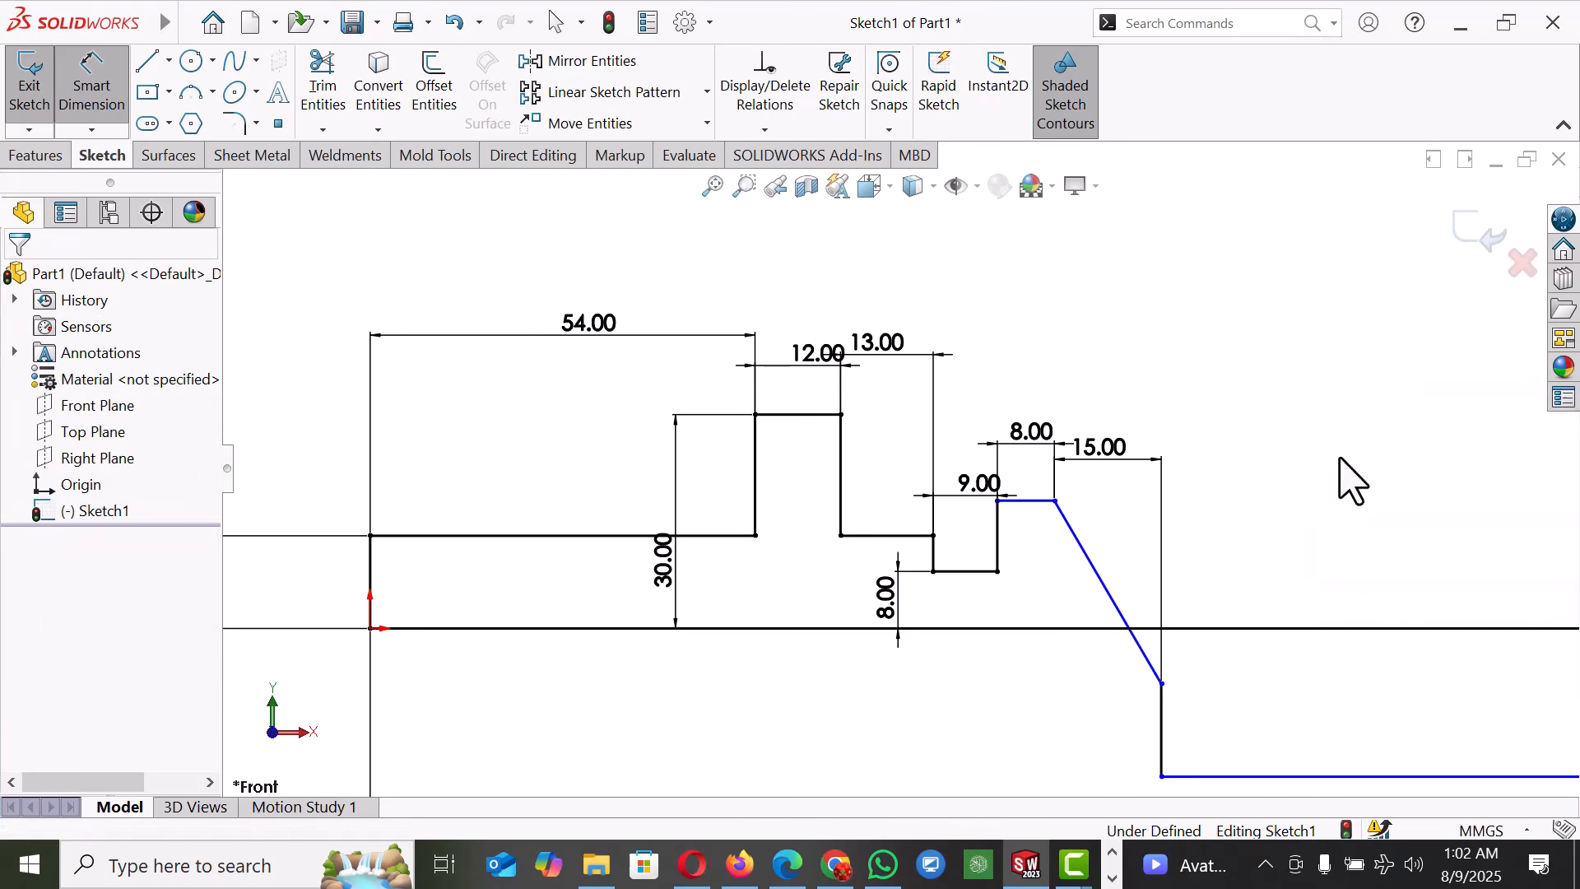
- Apply a Horizontal relation between the two upper corner points of the groove
{"action": "left_click", "coordinate": [998, 501]}
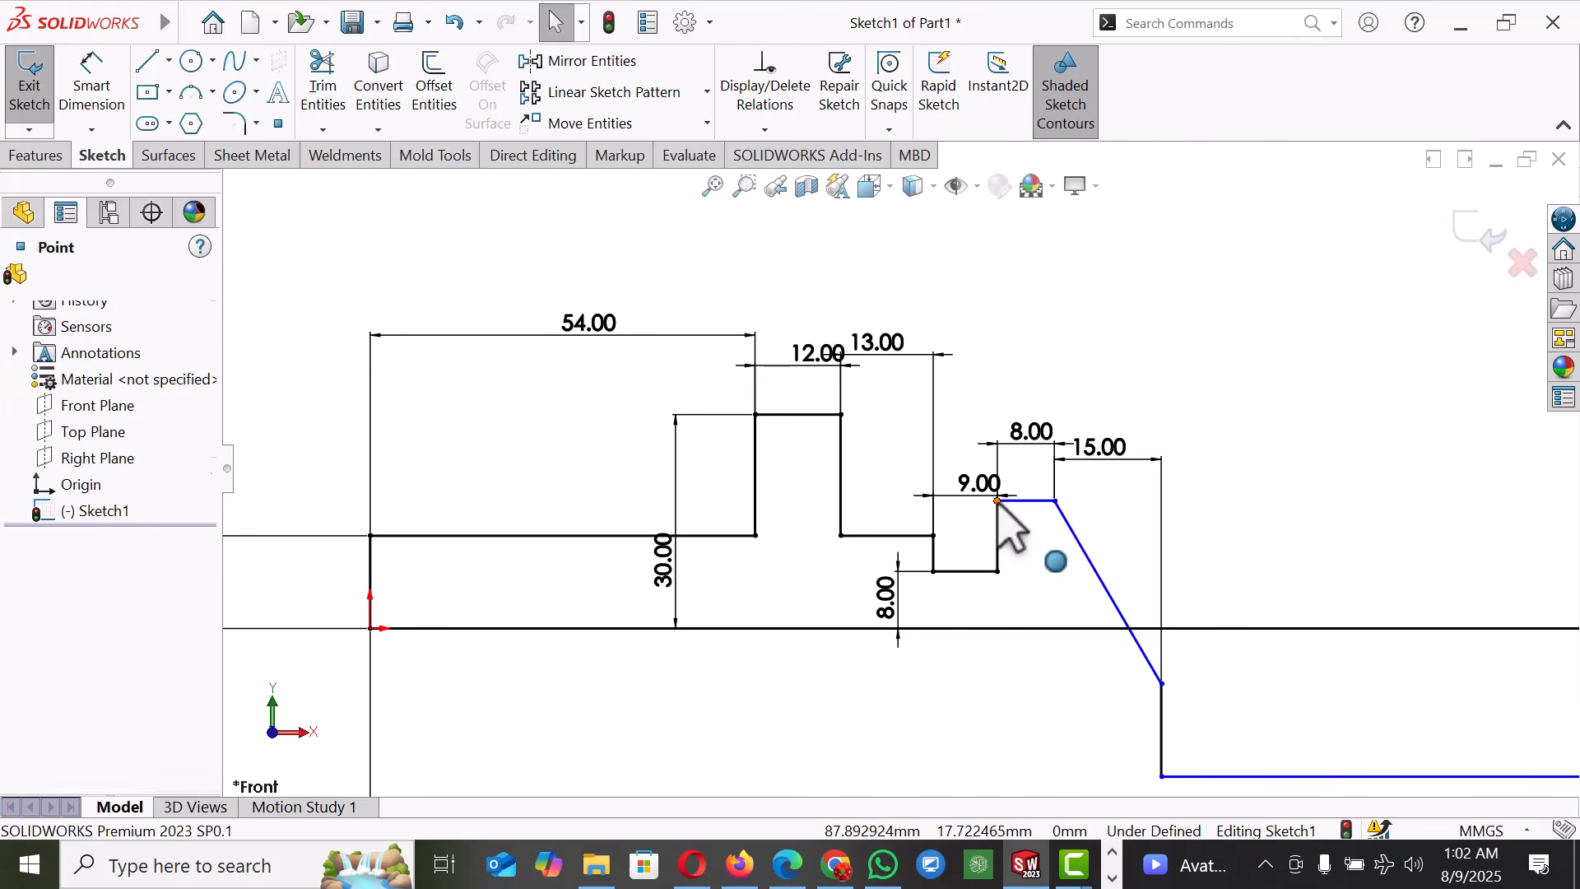
{"action": "left_click", "coordinate": [934, 535], "text": "ctrl"}
{"action": "left_click", "coordinate": [25, 599]}
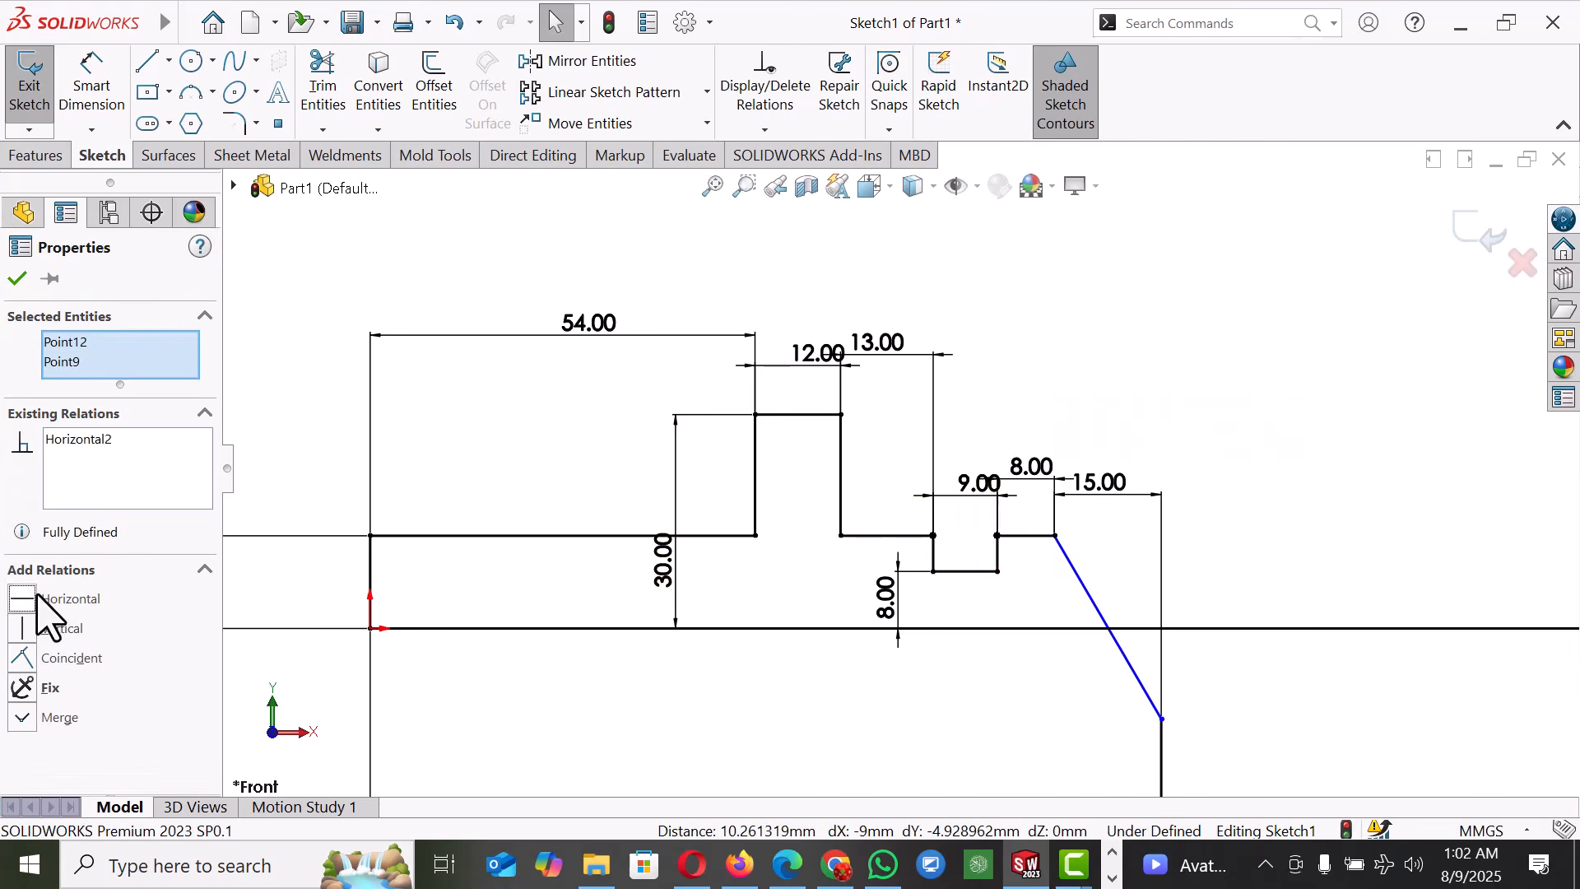
{"action": "left_click", "coordinate": [1394, 493]}
- Move the slope's lower end and the start of the long horizontal line up above the base line
{"action": "key", "text": "f"}
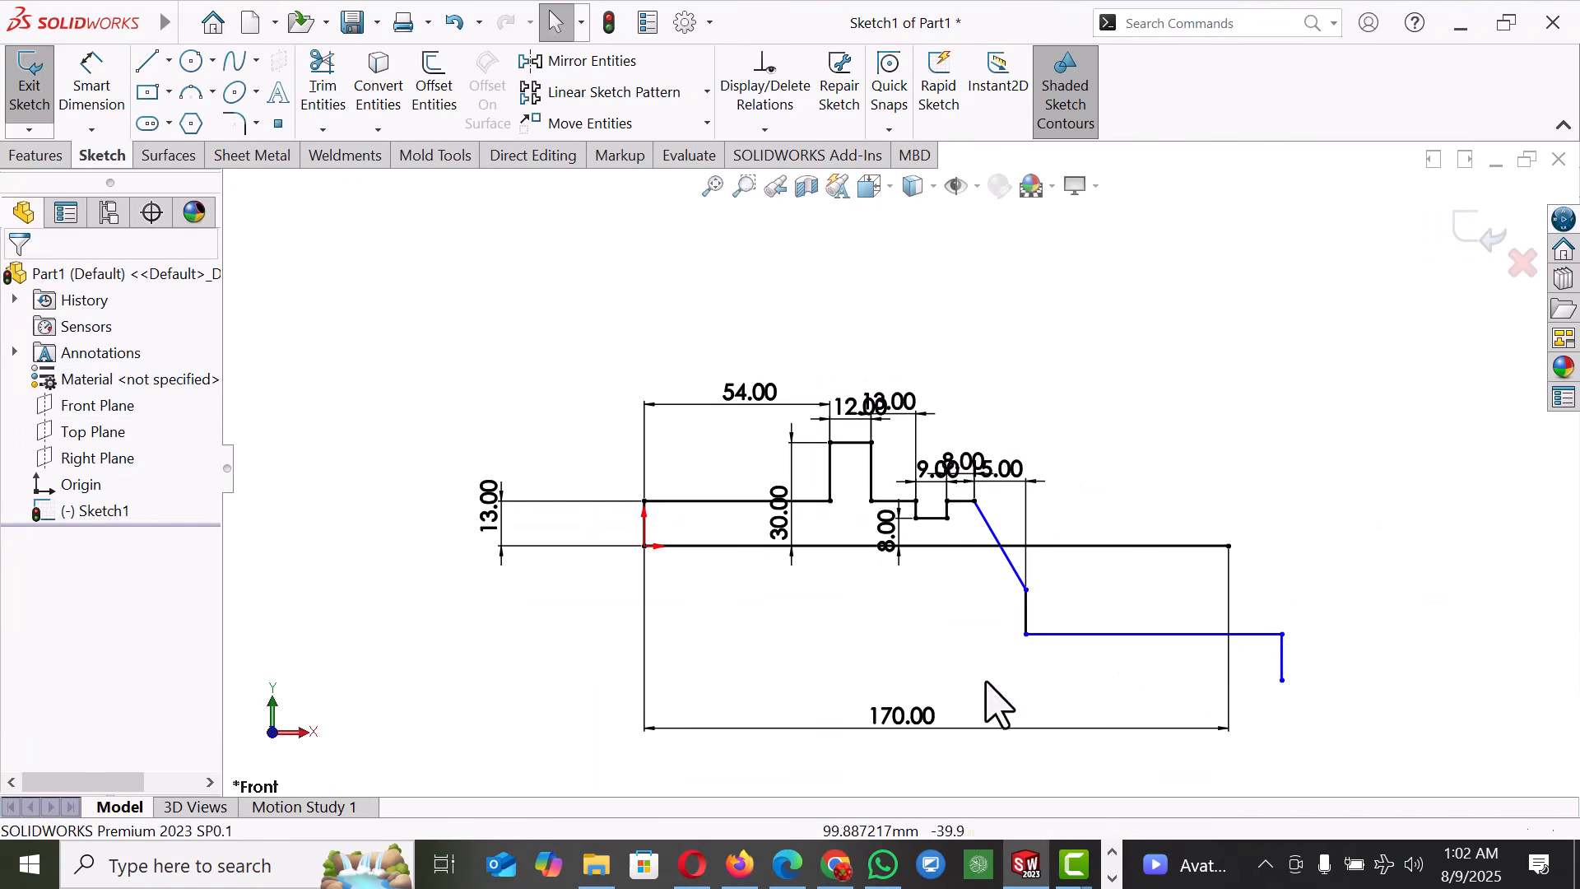
{"action": "mouse_move", "coordinate": [1029, 593]}
{"action": "left_mouse_down"}
{"action": "mouse_move", "coordinate": [1063, 520]}
{"action": "mouse_move", "coordinate": [1099, 561]}
{"action": "left_mouse_up"}
{"action": "left_click", "coordinate": [1404, 609]}
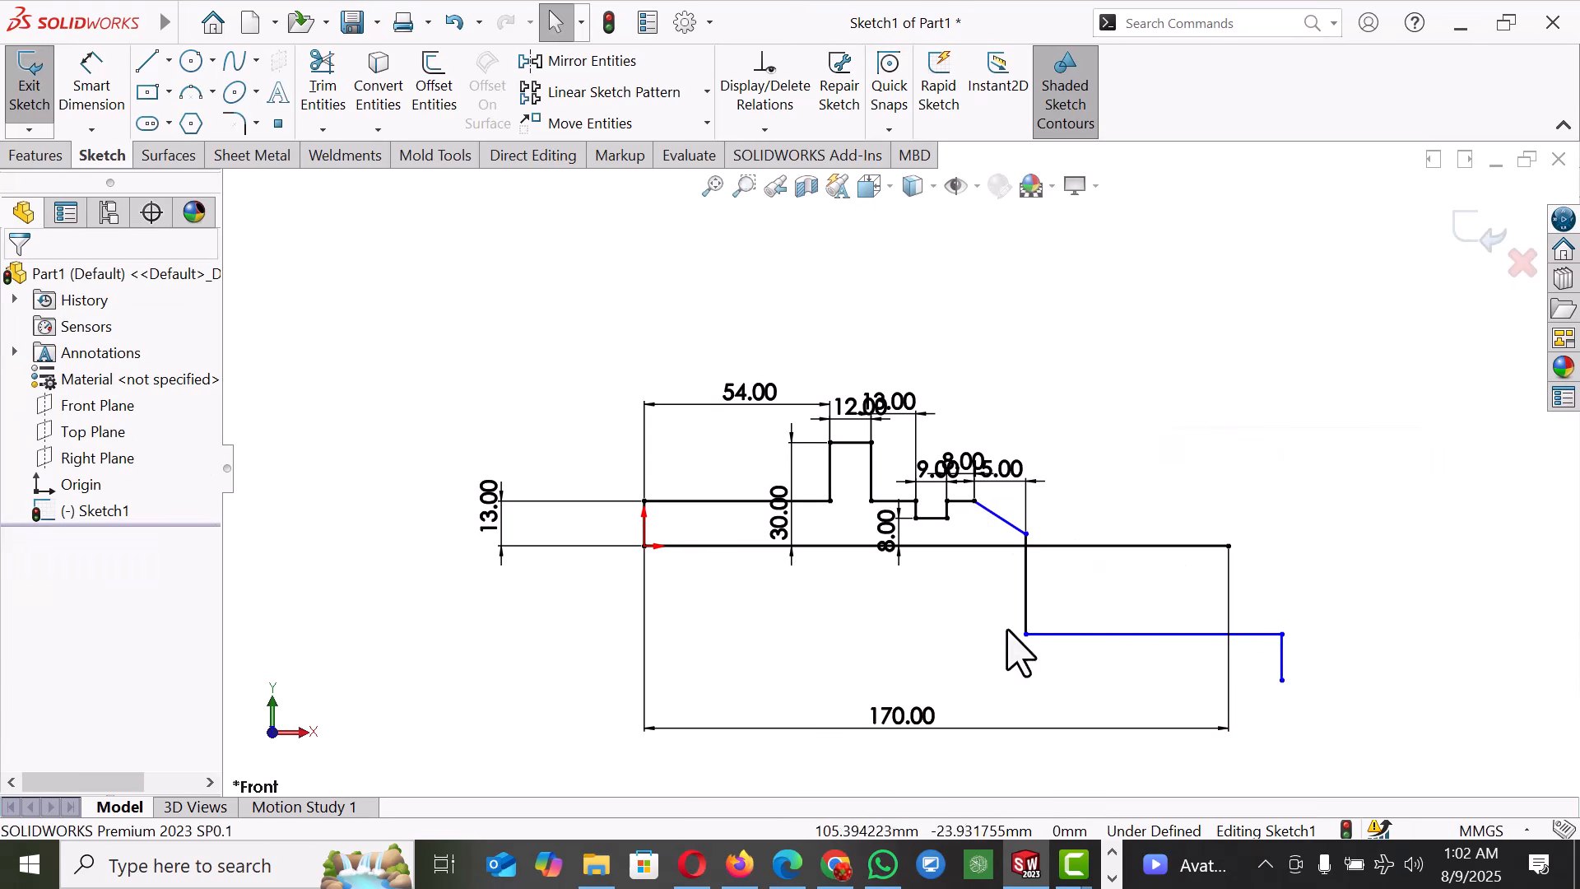
{"action": "left_click_drag", "start_coordinate": [1028, 636], "coordinate": [1076, 600]}
{"action": "left_click", "coordinate": [1089, 624]}
{"action": "scroll", "coordinate": [1090, 625], "scroll_direction": "down", "scroll_amount": 3}
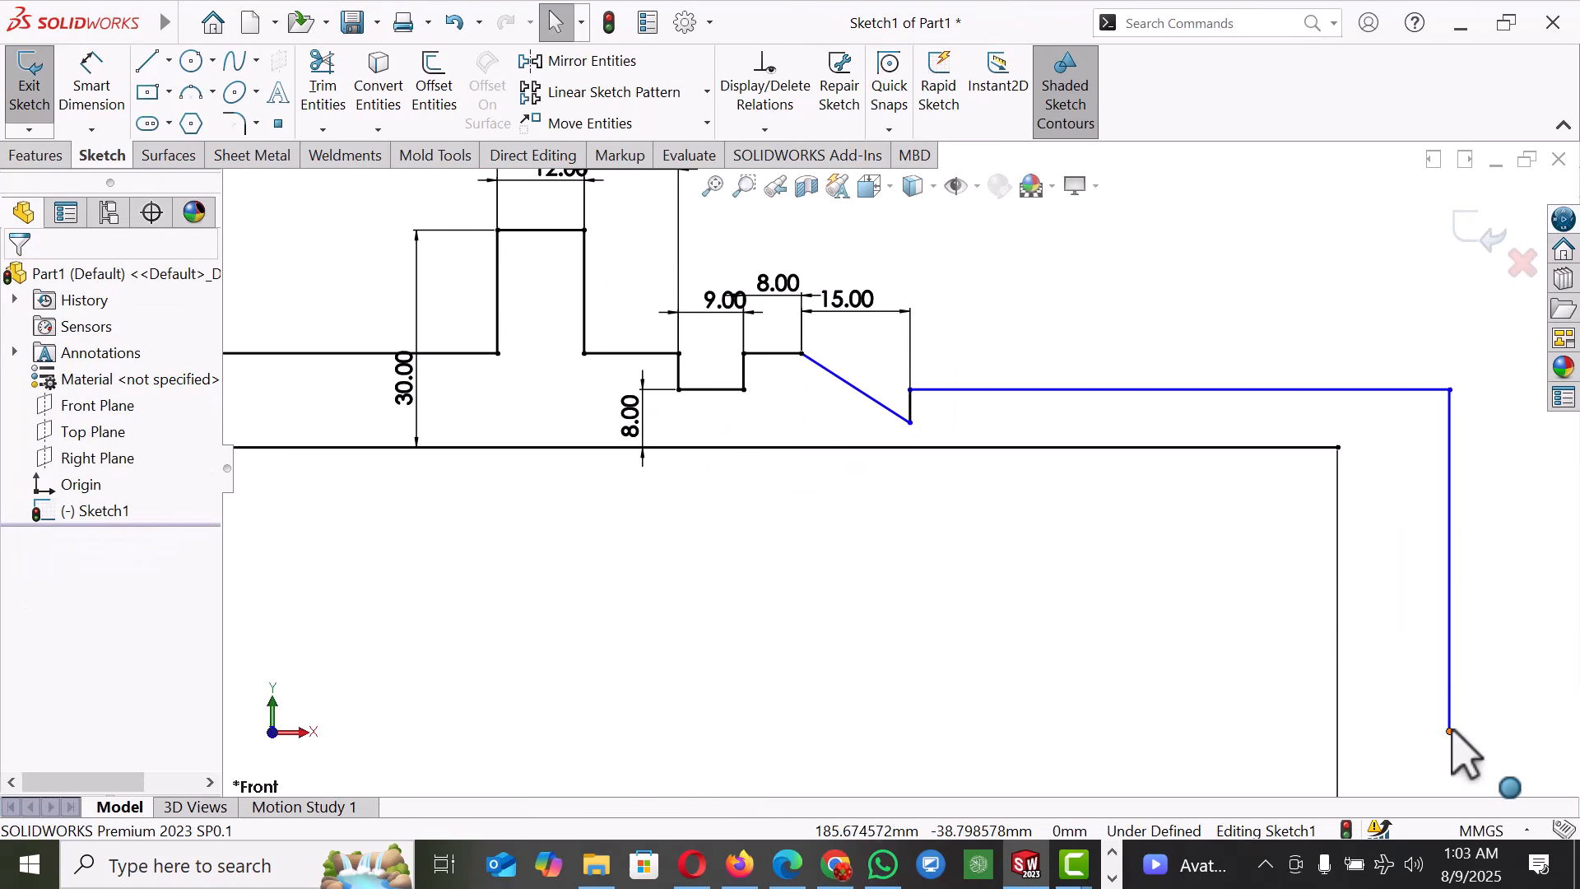
- Close the profile by moving the end vertical line's free endpoint onto the base line's end, and lower the long horizontal line below the slope's end
{"action": "left_click_drag", "start_coordinate": [1451, 731], "coordinate": [1368, 510]}
{"action": "left_click_drag", "start_coordinate": [1343, 448], "coordinate": [1345, 451]}
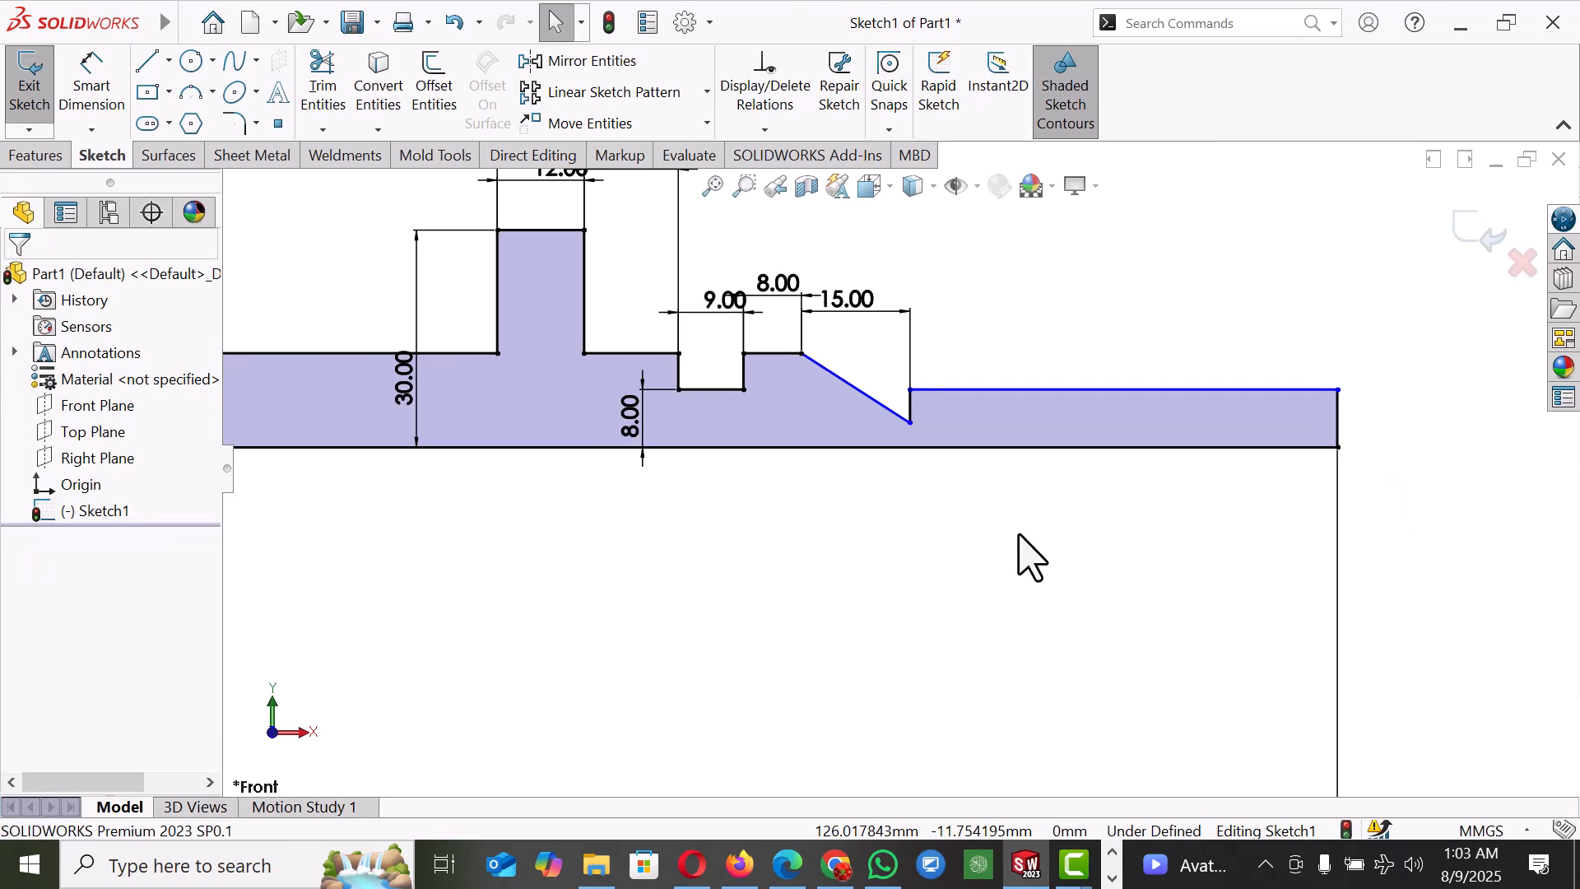
{"action": "scroll", "coordinate": [1033, 557], "scroll_direction": "down", "scroll_amount": 2}
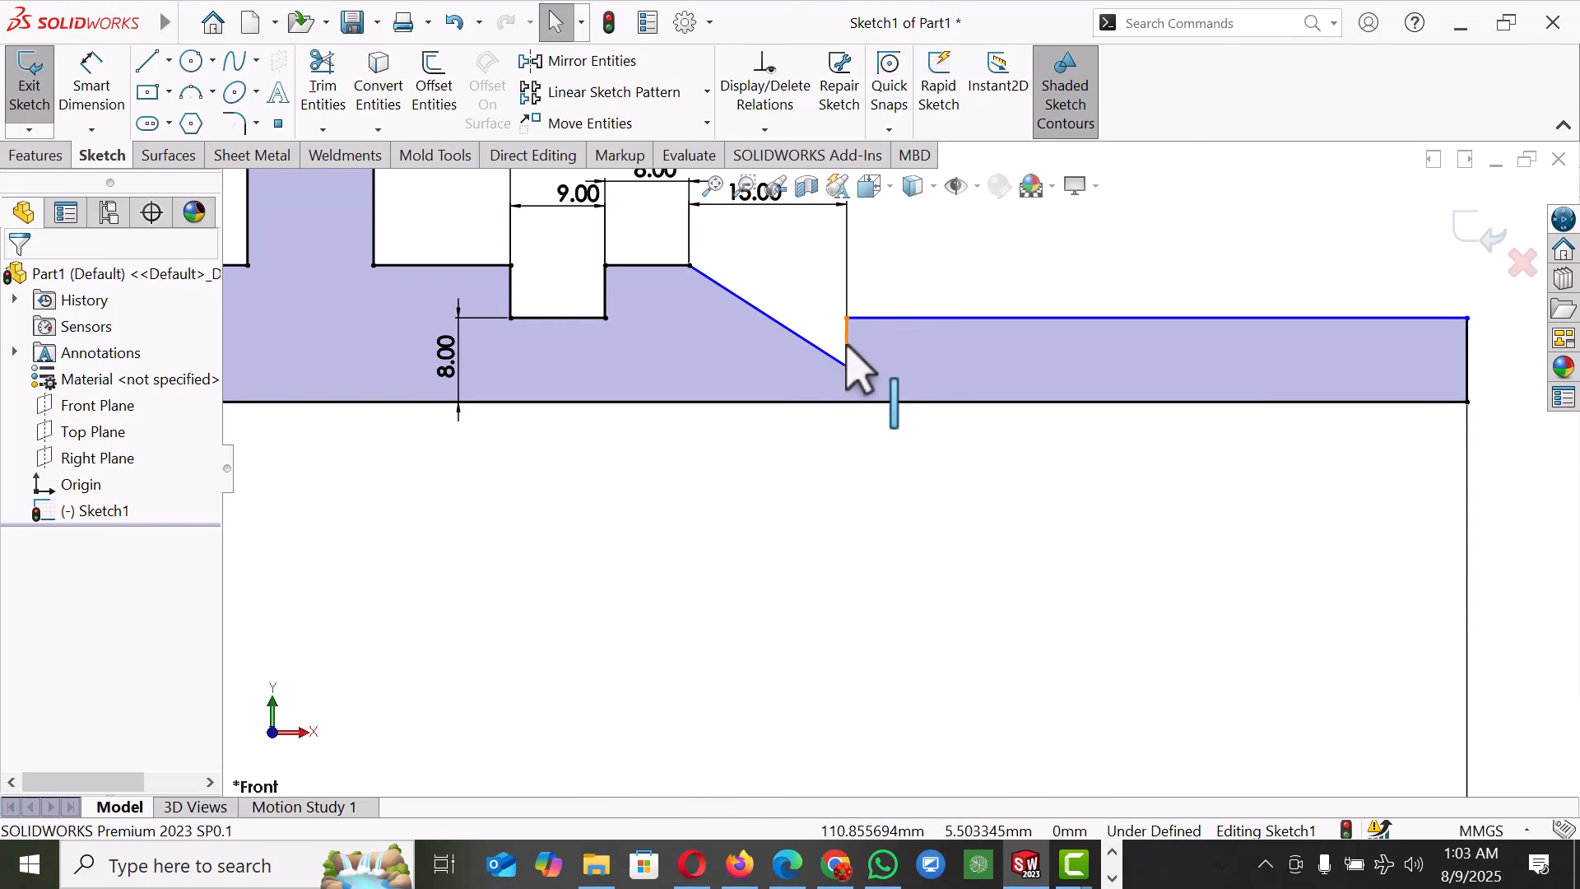
{"action": "scroll", "coordinate": [847, 340], "scroll_direction": "down", "scroll_amount": 4}
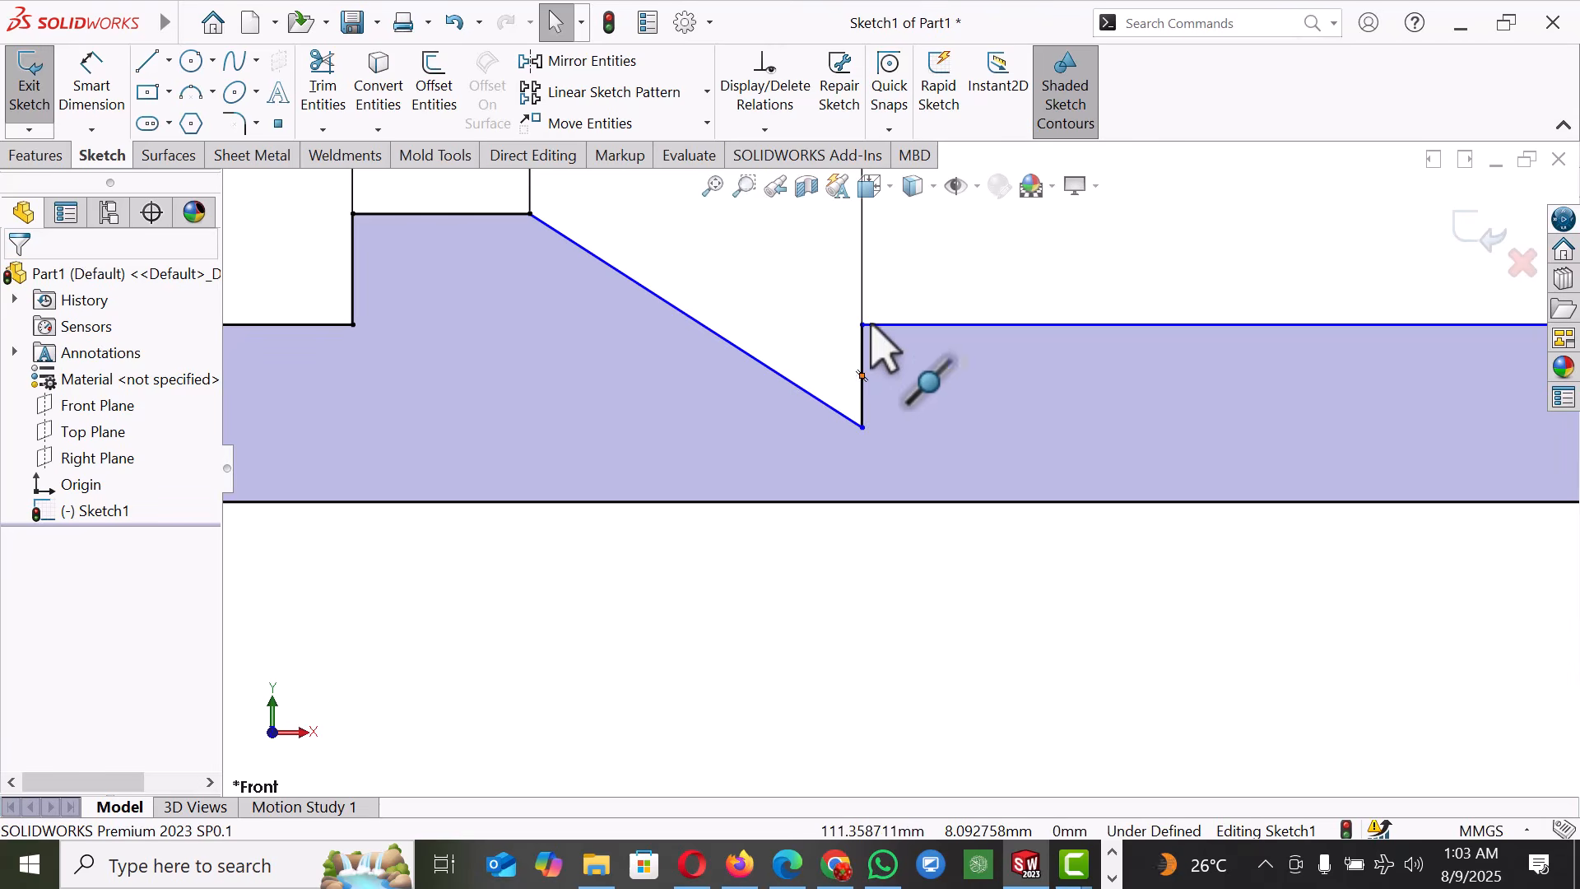
{"action": "left_click_drag", "start_coordinate": [863, 326], "coordinate": [863, 463]}
{"action": "left_click", "coordinate": [920, 563]}
- Dimension the height of the slope's lower end above the base line to 9 mm
{"action": "right_click_drag", "start_coordinate": [944, 624], "coordinate": [967, 459]}
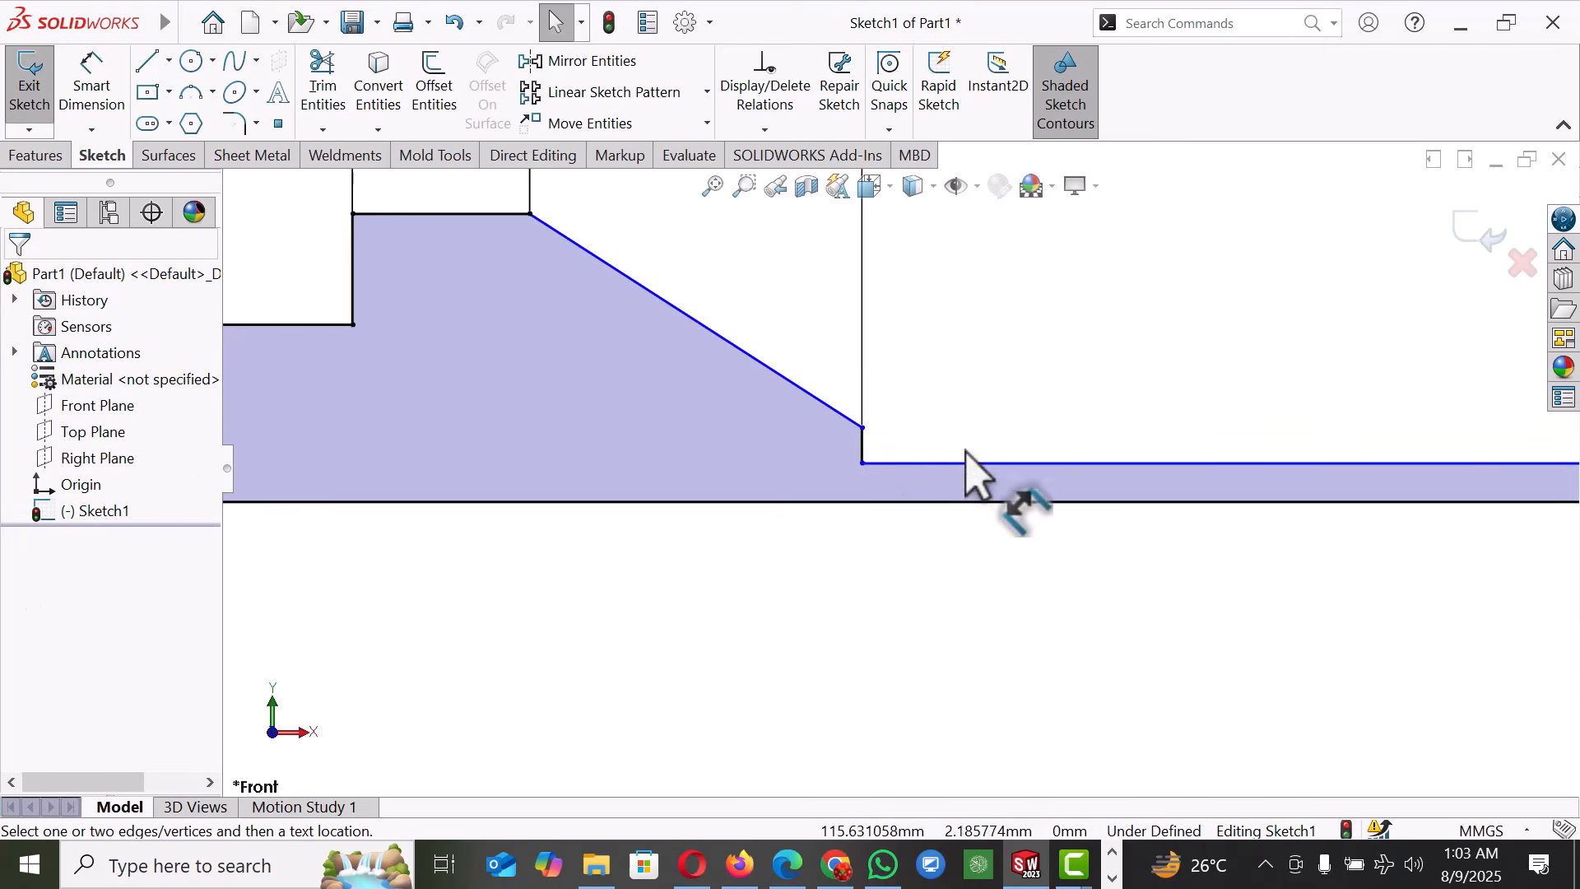
{"action": "scroll", "coordinate": [962, 442], "scroll_direction": "down", "scroll_amount": 2}
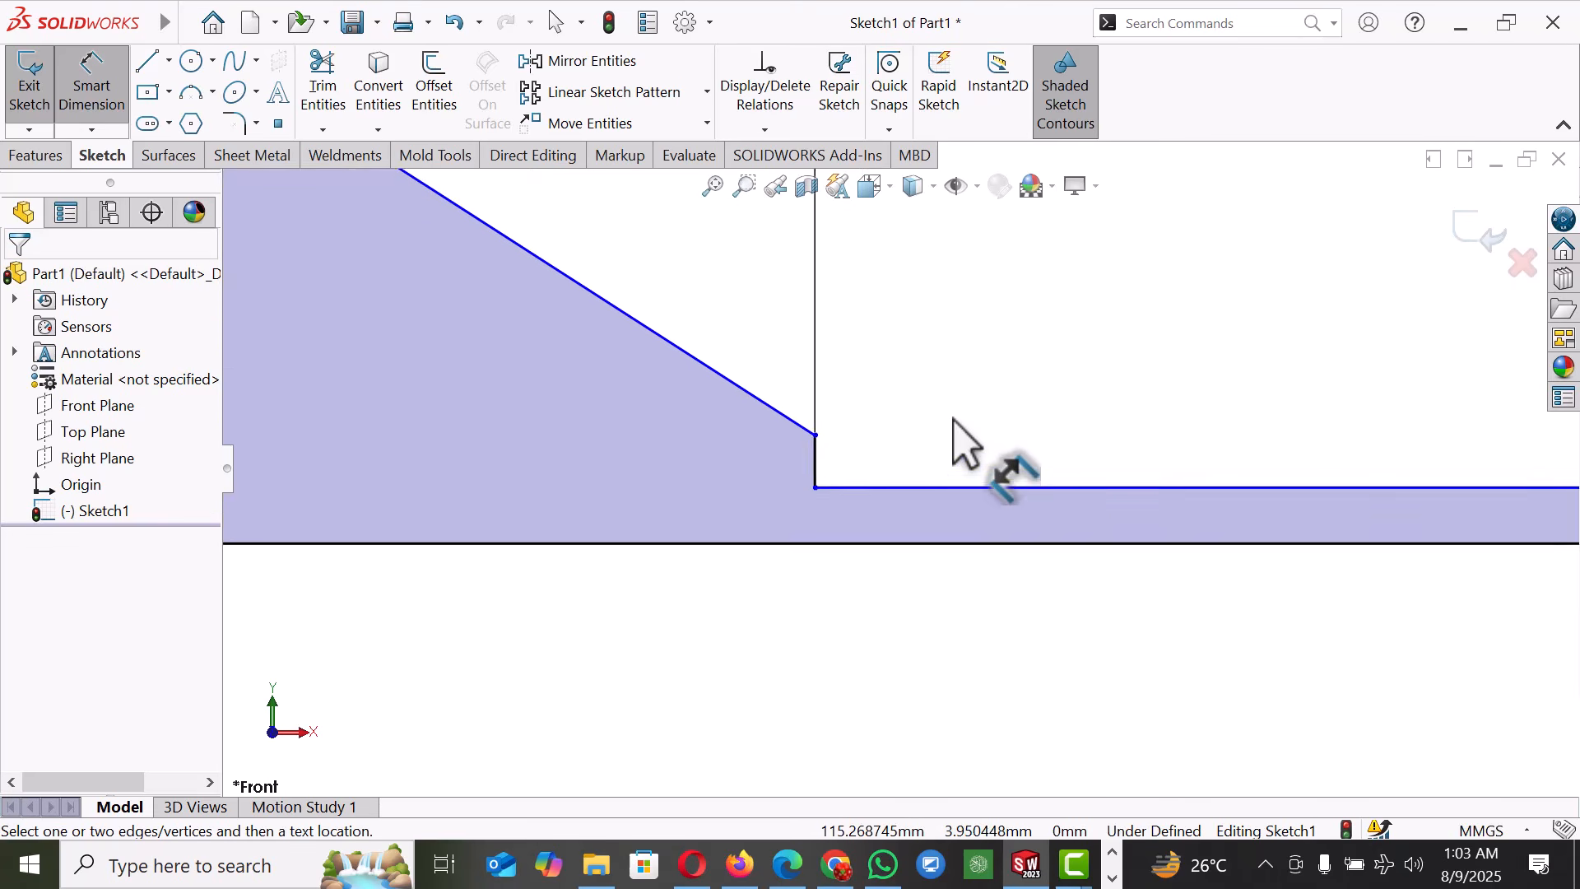
{"action": "scroll", "coordinate": [958, 445], "scroll_direction": "up", "scroll_amount": 4}
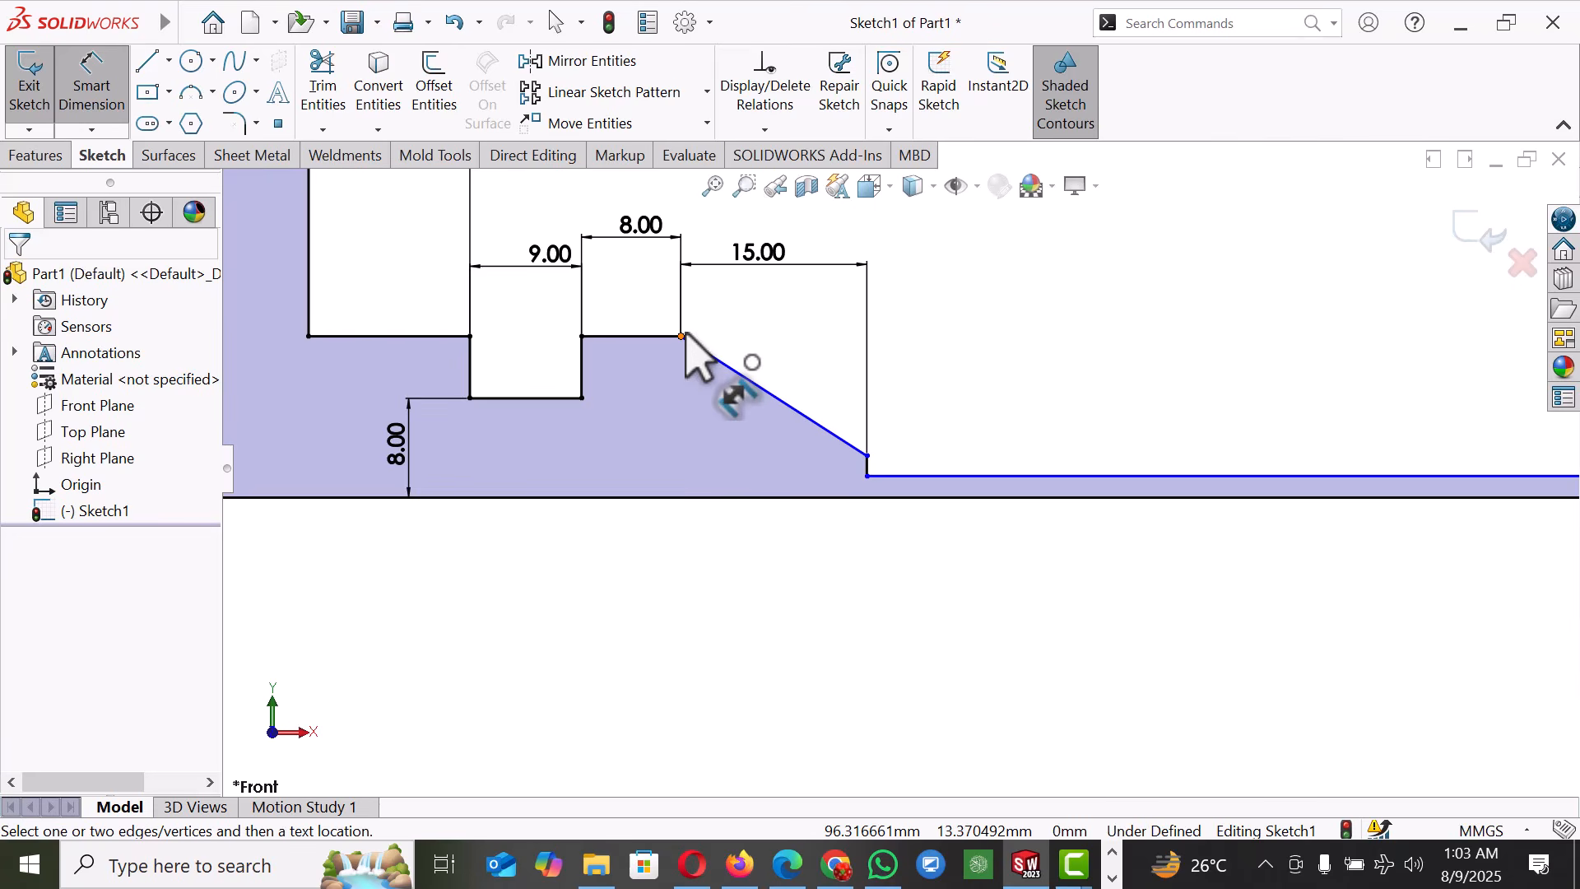
{"action": "scroll", "coordinate": [848, 469], "scroll_direction": "down", "scroll_amount": 3}
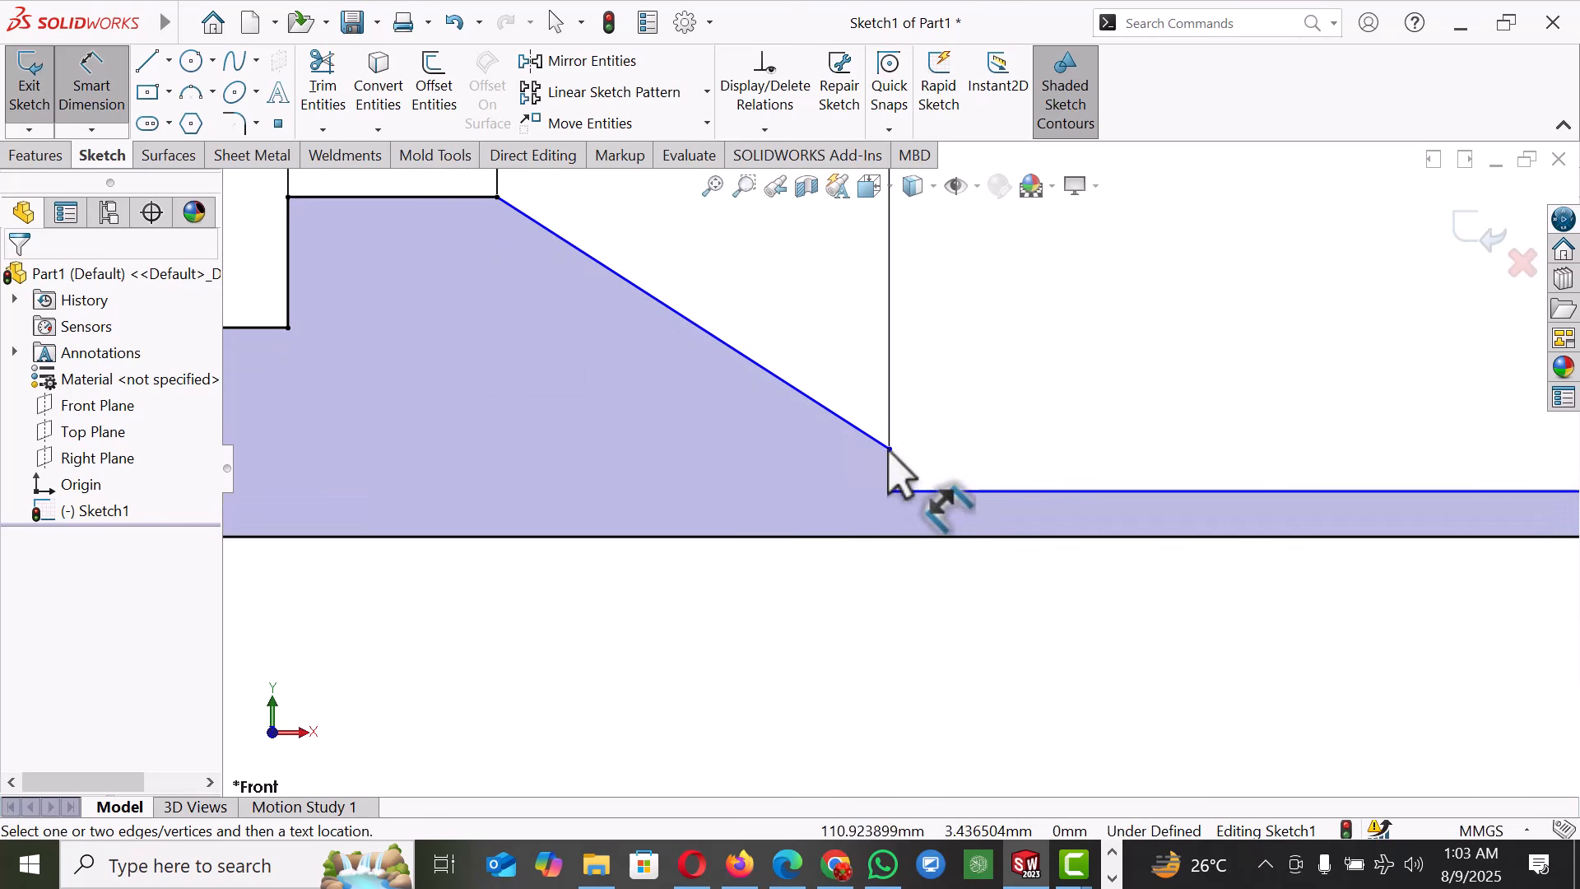
{"action": "left_click", "coordinate": [890, 449]}
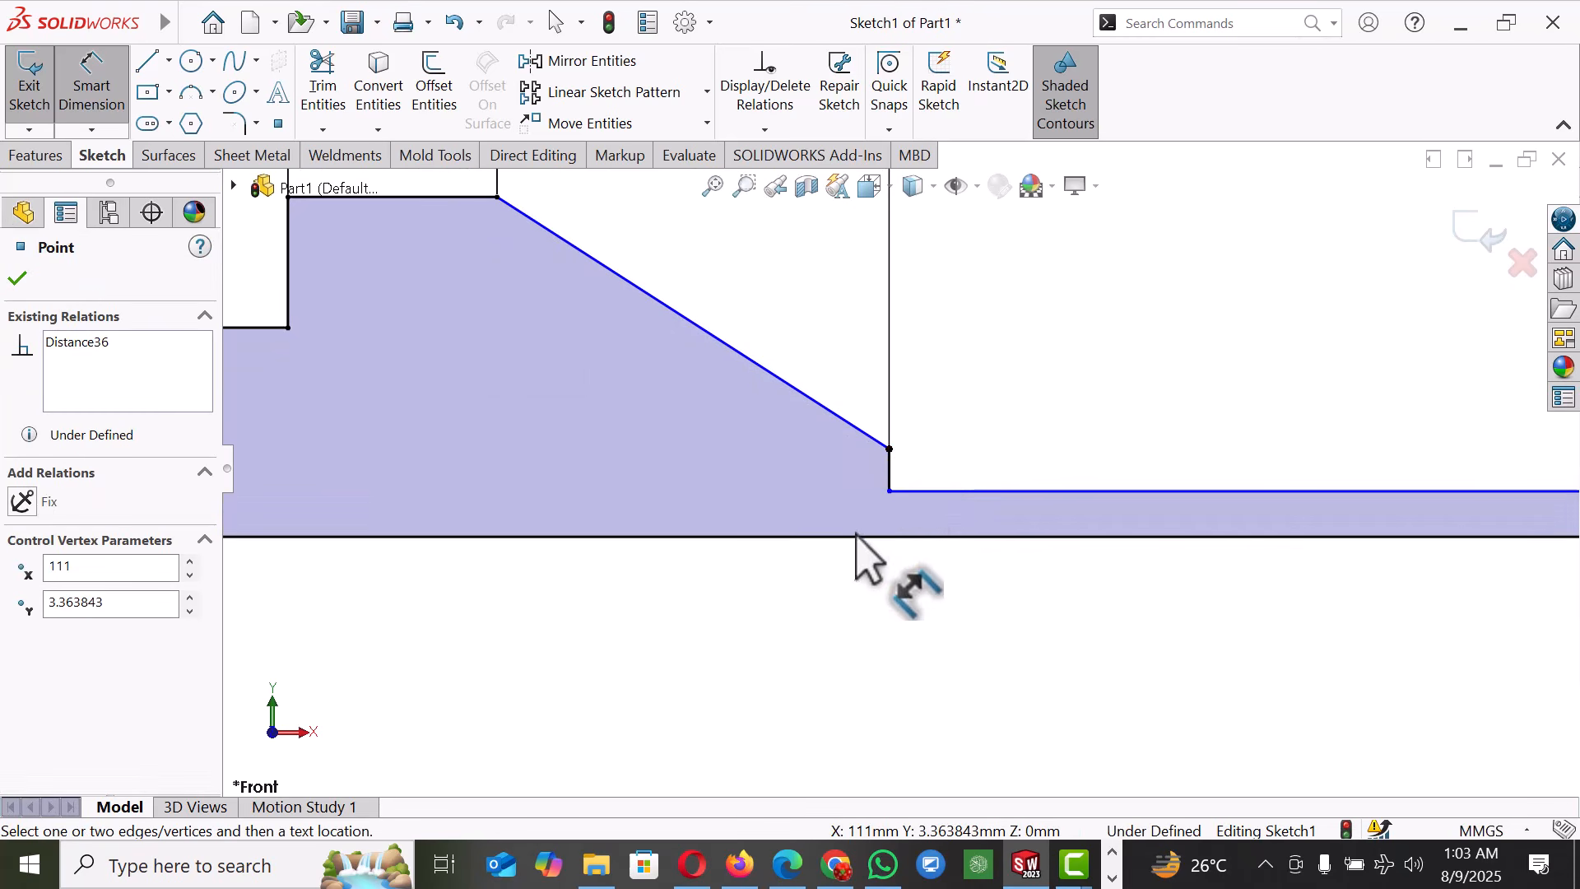
{"action": "left_click", "coordinate": [856, 538]}
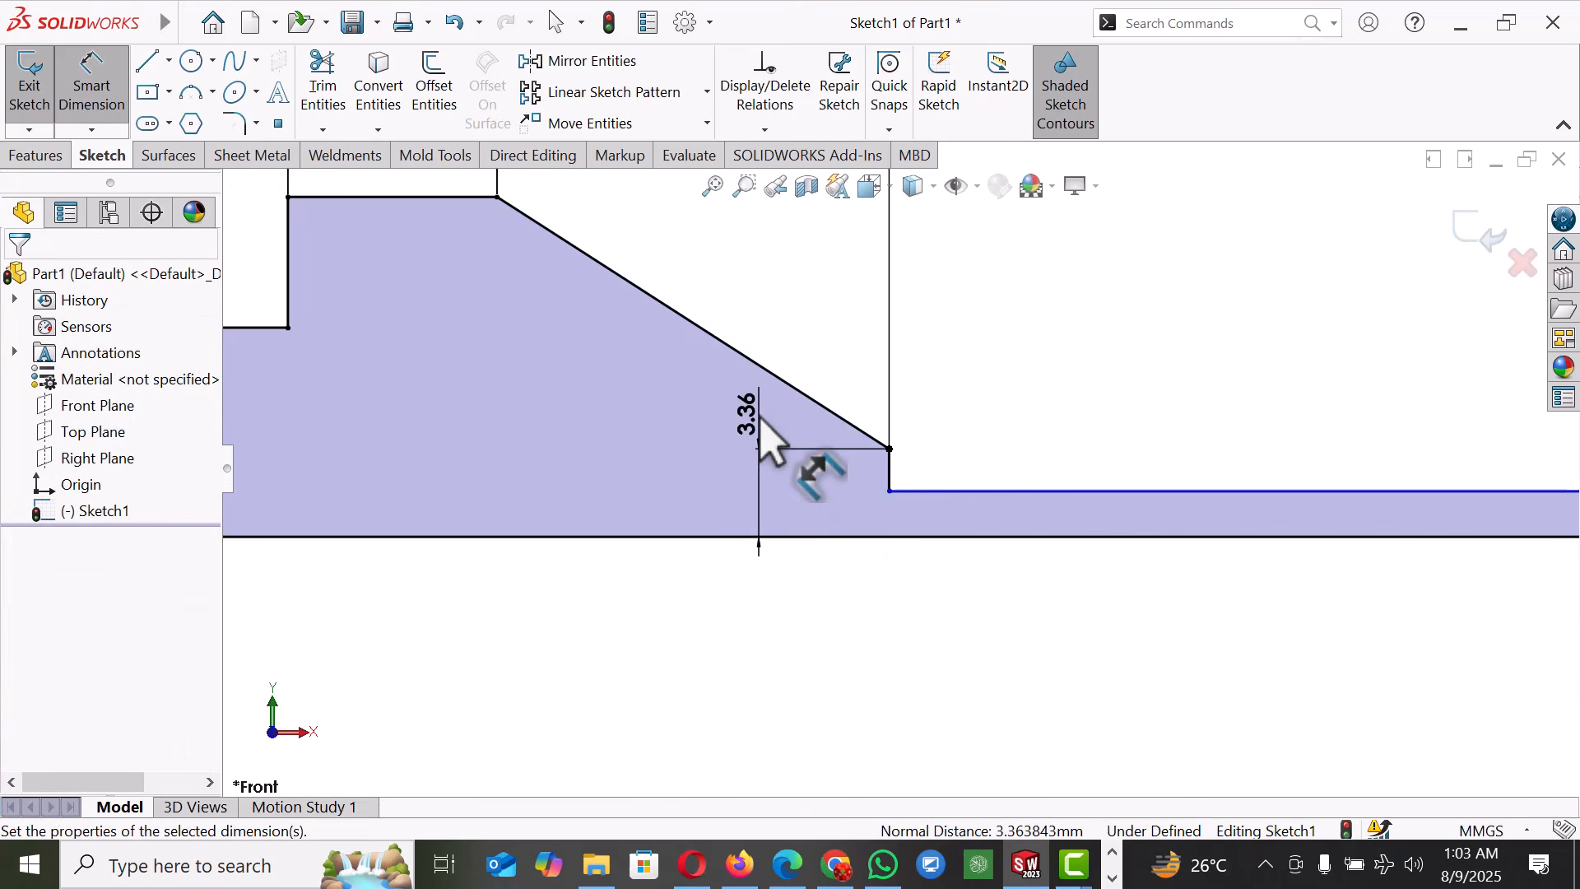
{"action": "left_click", "coordinate": [805, 466]}
{"action": "type", "text": "9"}
{"action": "key", "text": "Return"}
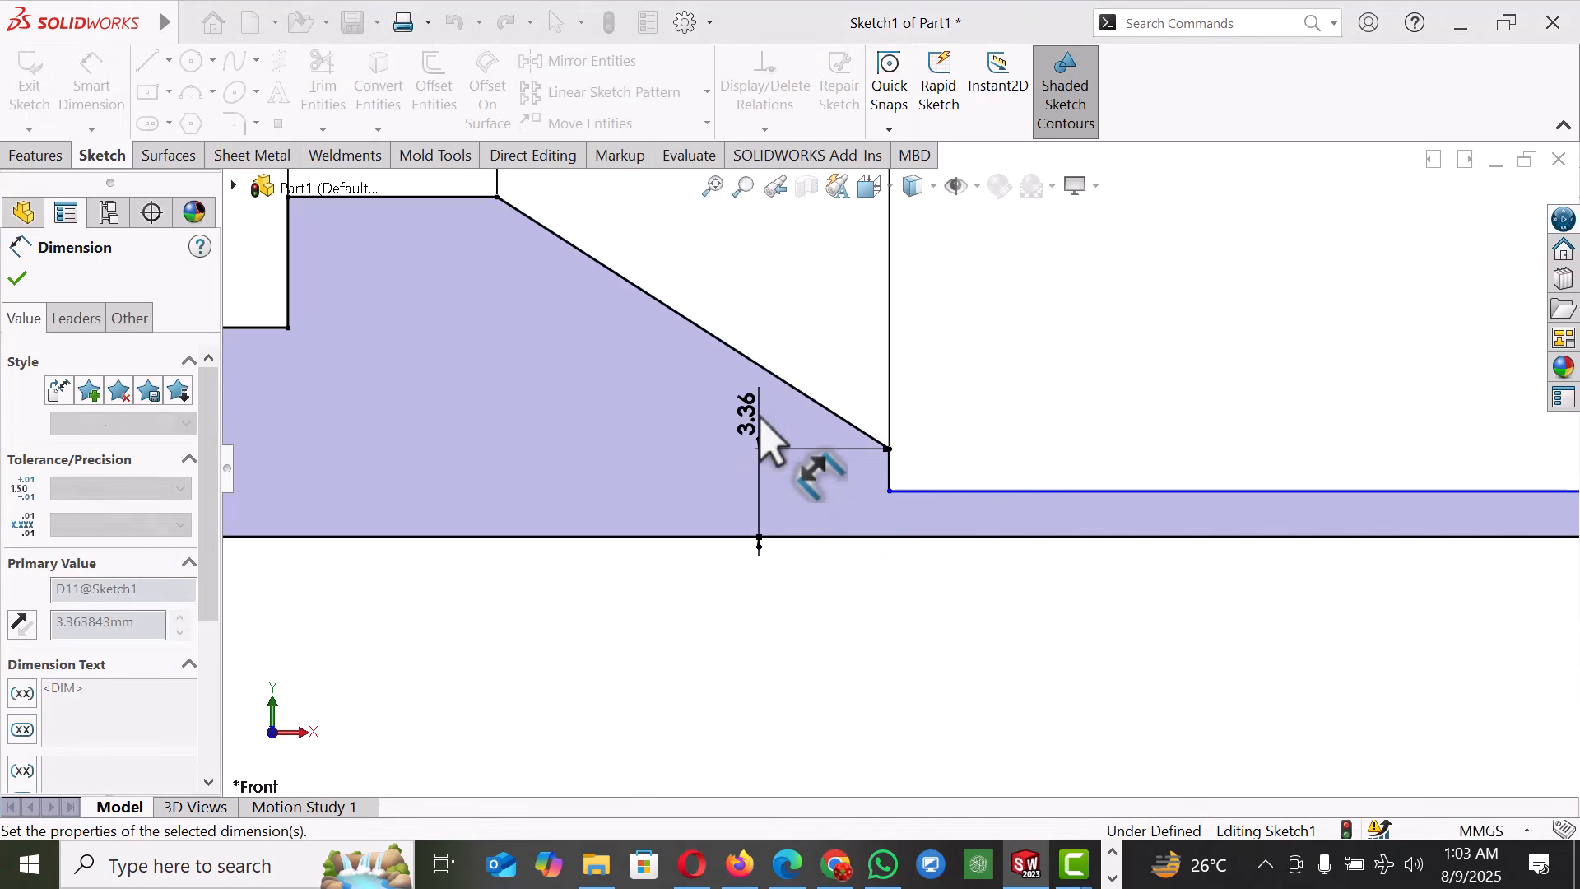
{"action": "left_click", "coordinate": [1043, 368]}
- Dimension the distance between the long horizontal line after the slope and the base line to 6 mm
{"action": "scroll", "coordinate": [1043, 368], "scroll_direction": "up", "scroll_amount": 6}
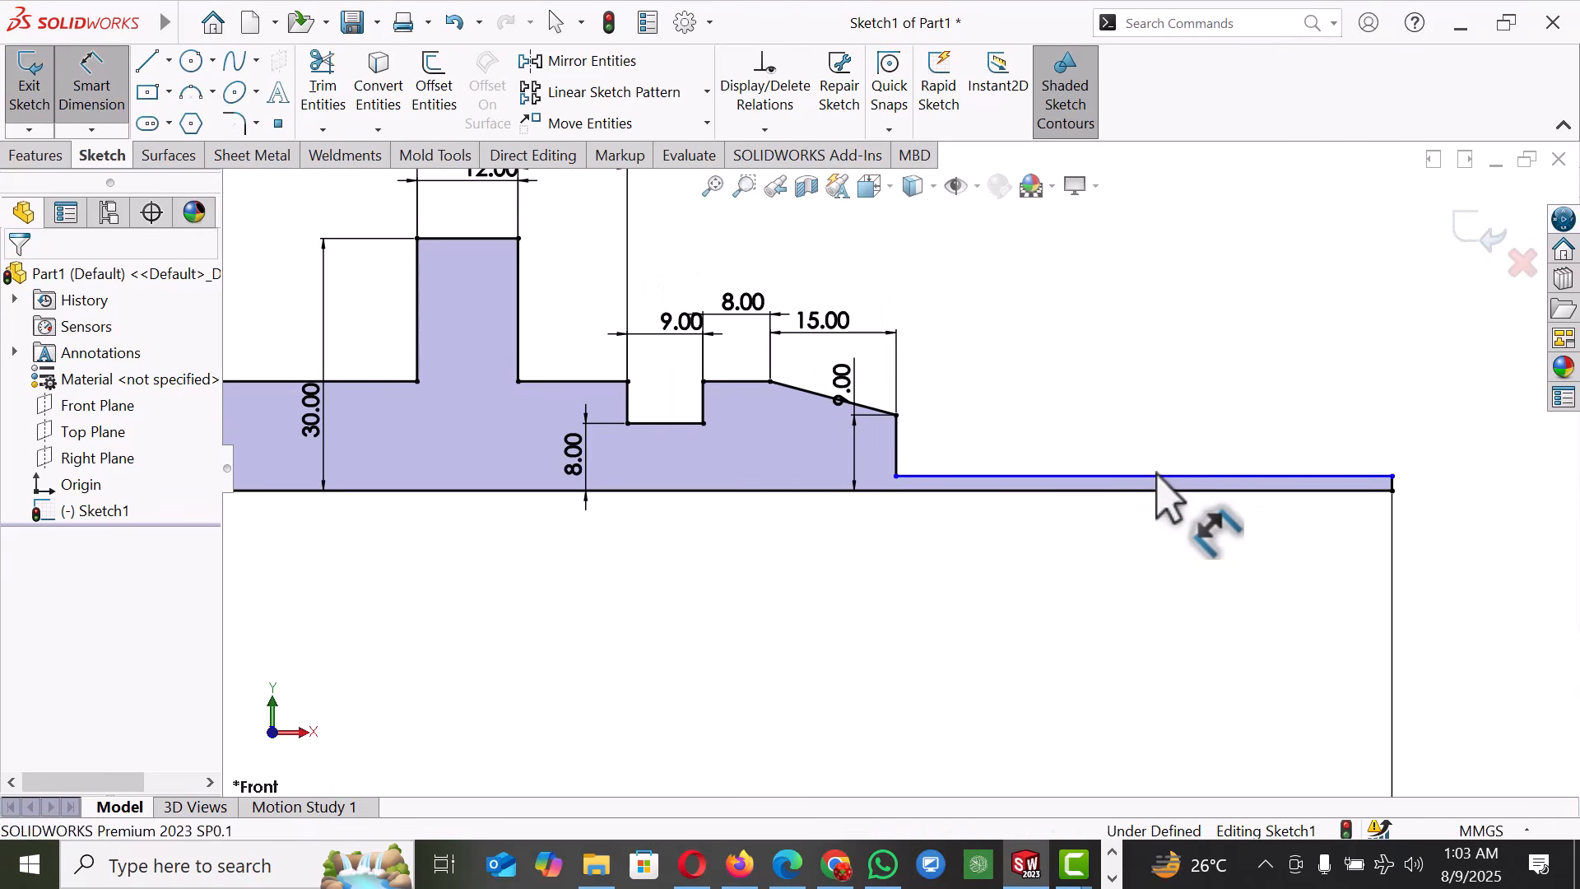
{"action": "scroll", "coordinate": [1165, 502], "scroll_direction": "down", "scroll_amount": 5}
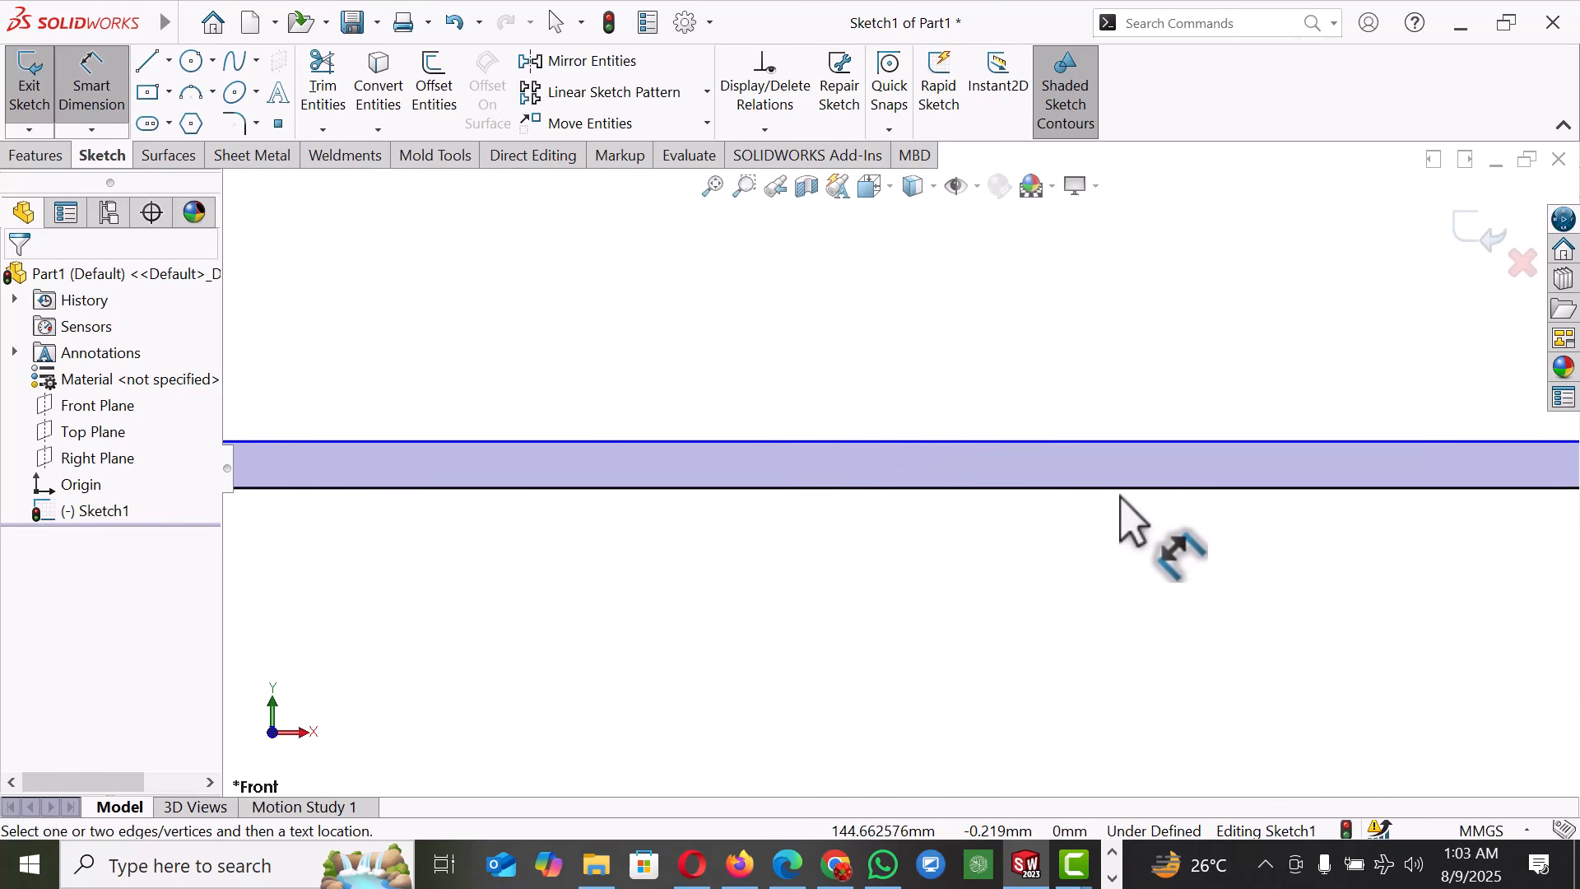
{"action": "left_click", "coordinate": [1122, 442]}
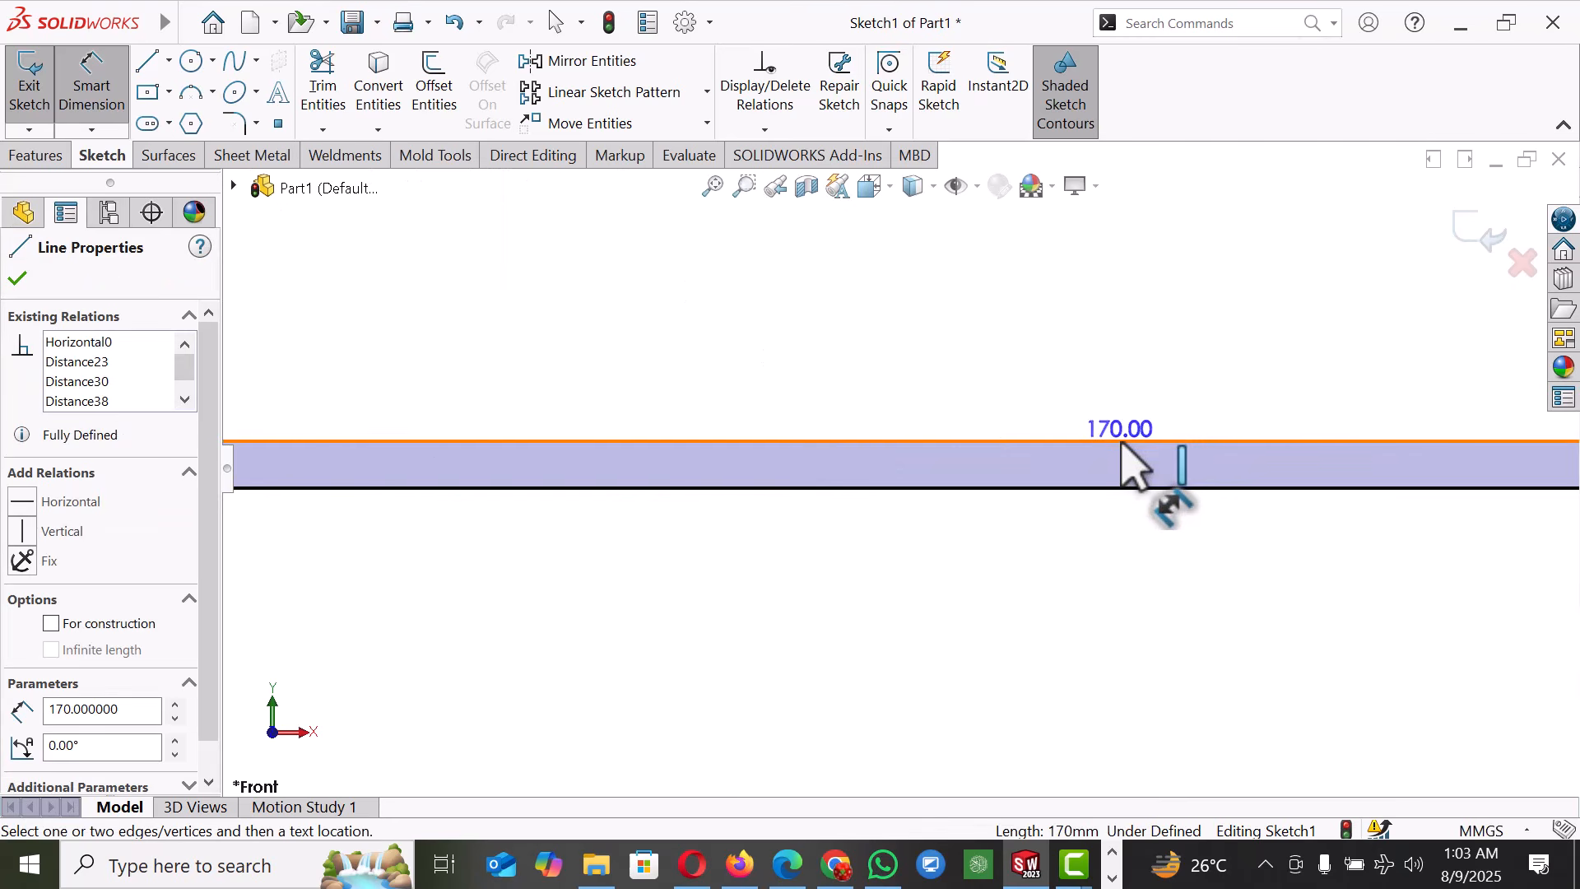
{"action": "left_click", "coordinate": [1121, 449]}
{"action": "left_click", "coordinate": [1115, 397]}
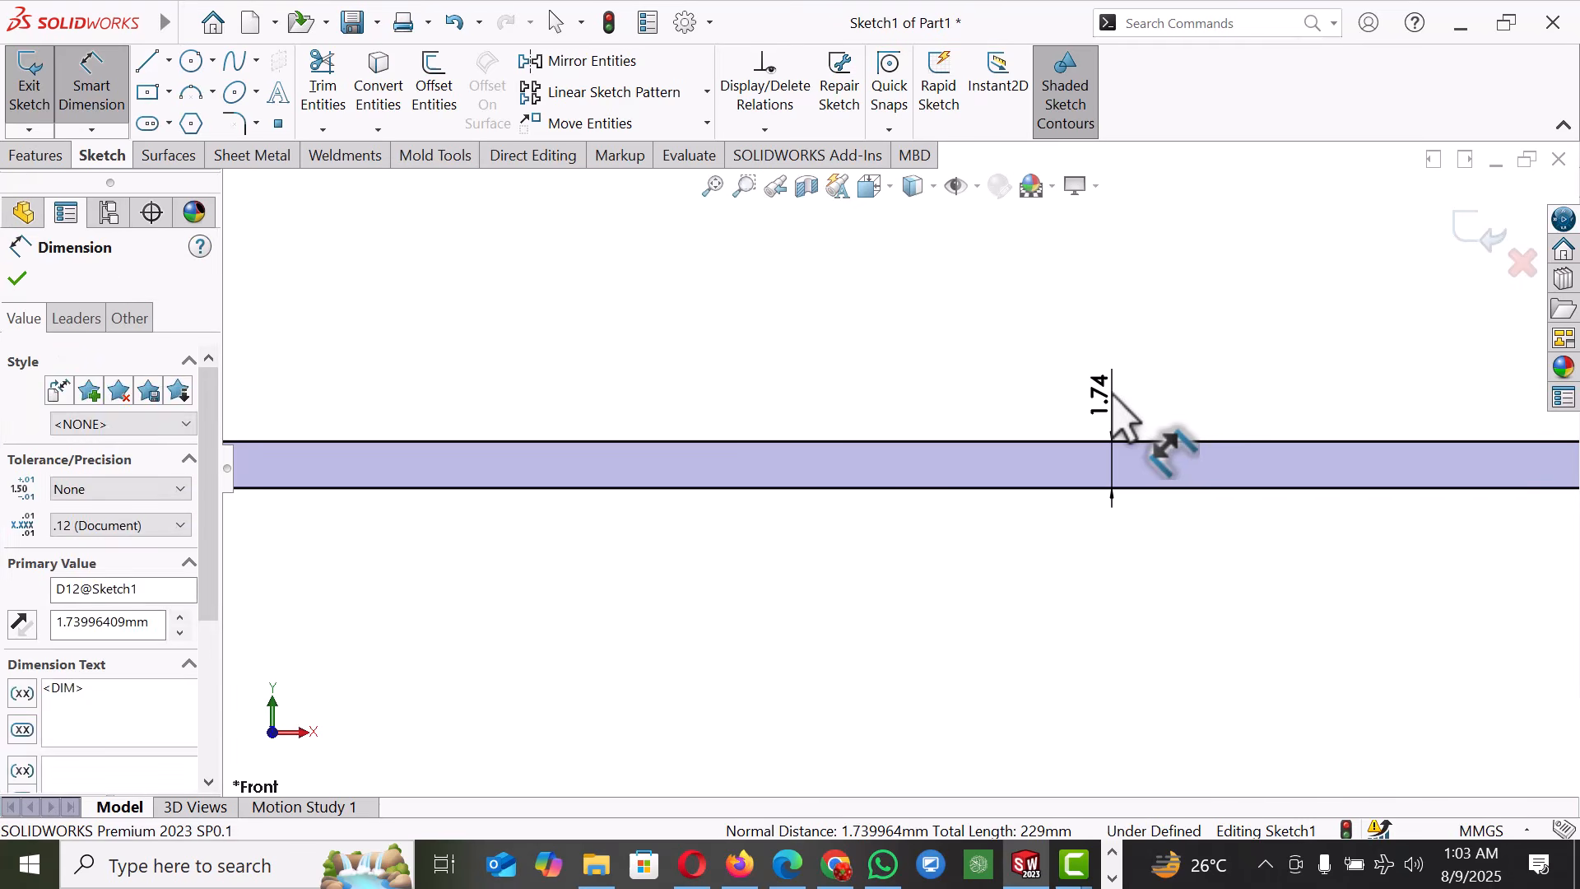
{"action": "type", "text": "6"}
{"action": "key", "text": "Return"}
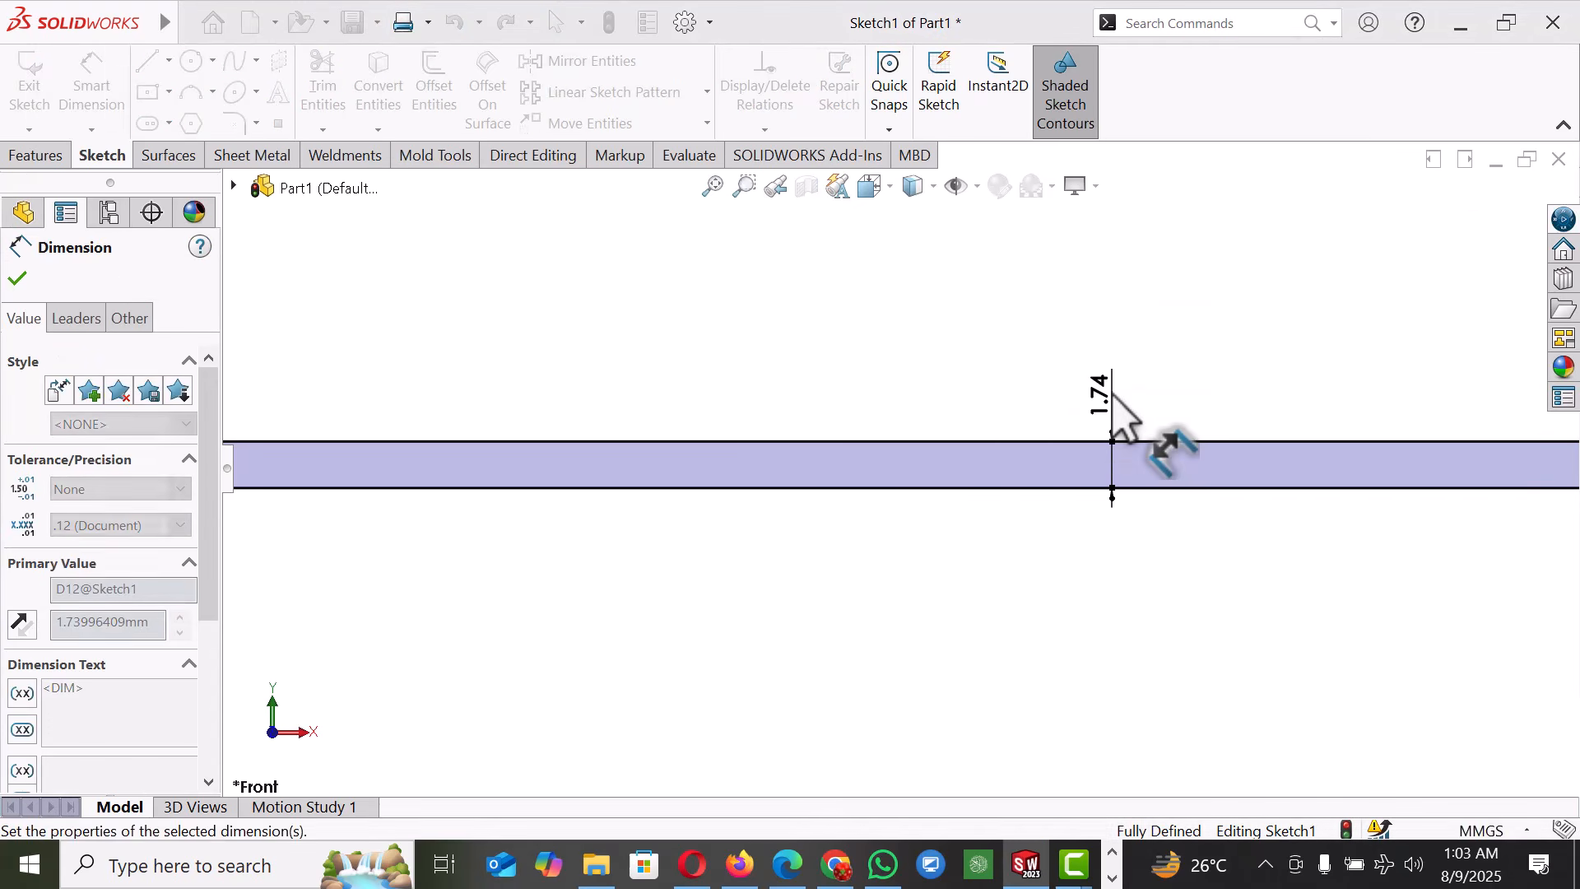
{"action": "scroll", "coordinate": [1112, 392], "scroll_direction": "up", "scroll_amount": 10}
{"action": "left_click", "coordinate": [1201, 396]}
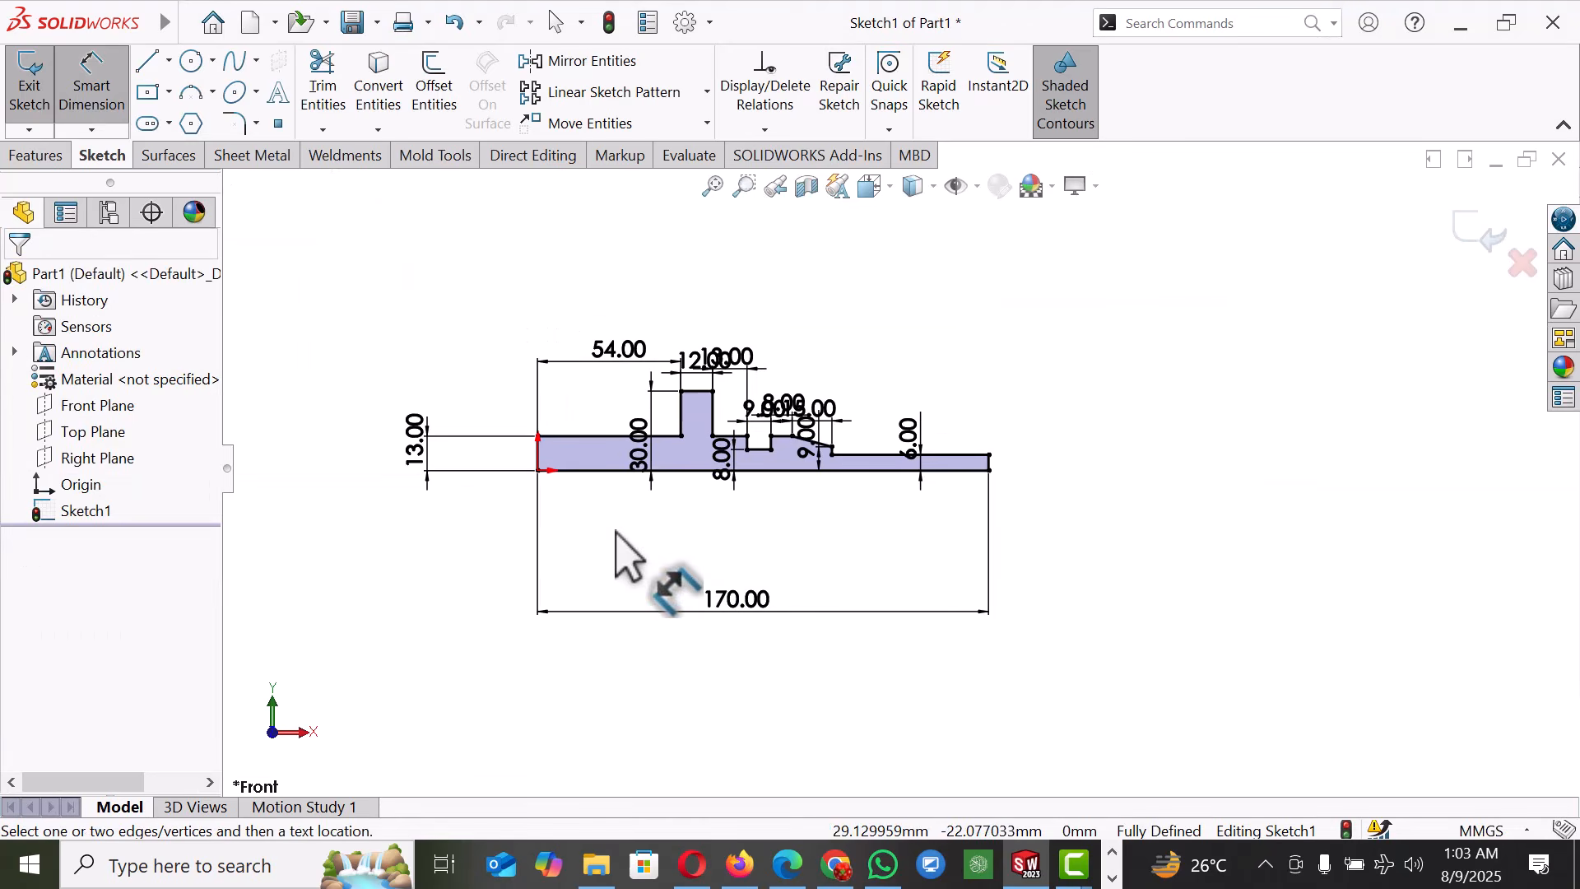
{"action": "scroll", "coordinate": [646, 543], "scroll_direction": "down", "scroll_amount": 2}
{"action": "right_click", "coordinate": [815, 527]}
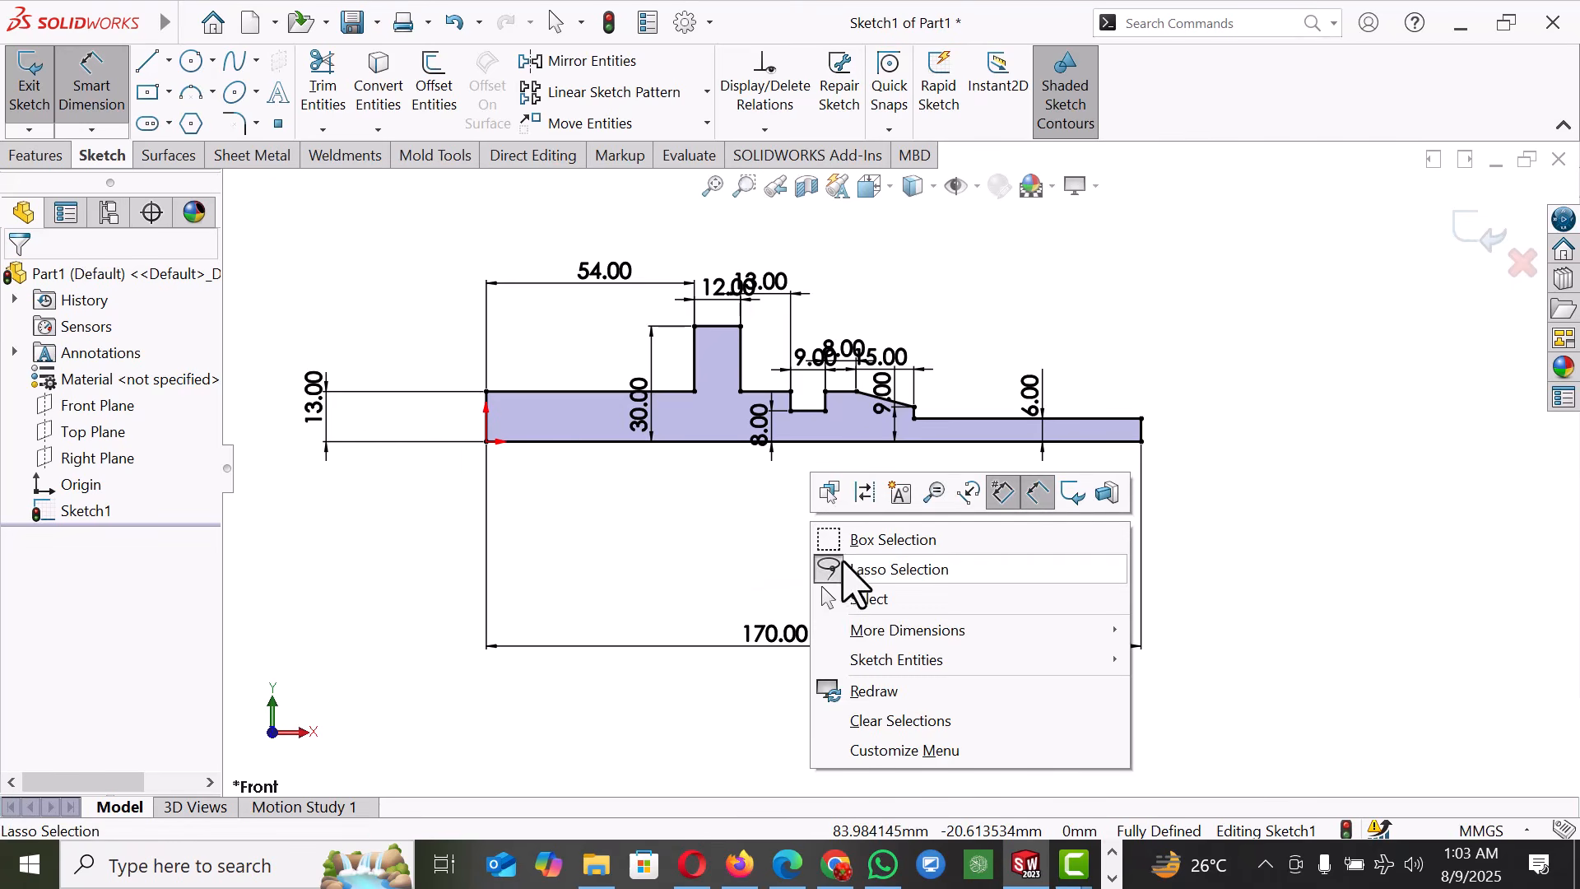
{"action": "left_click", "coordinate": [877, 599]}
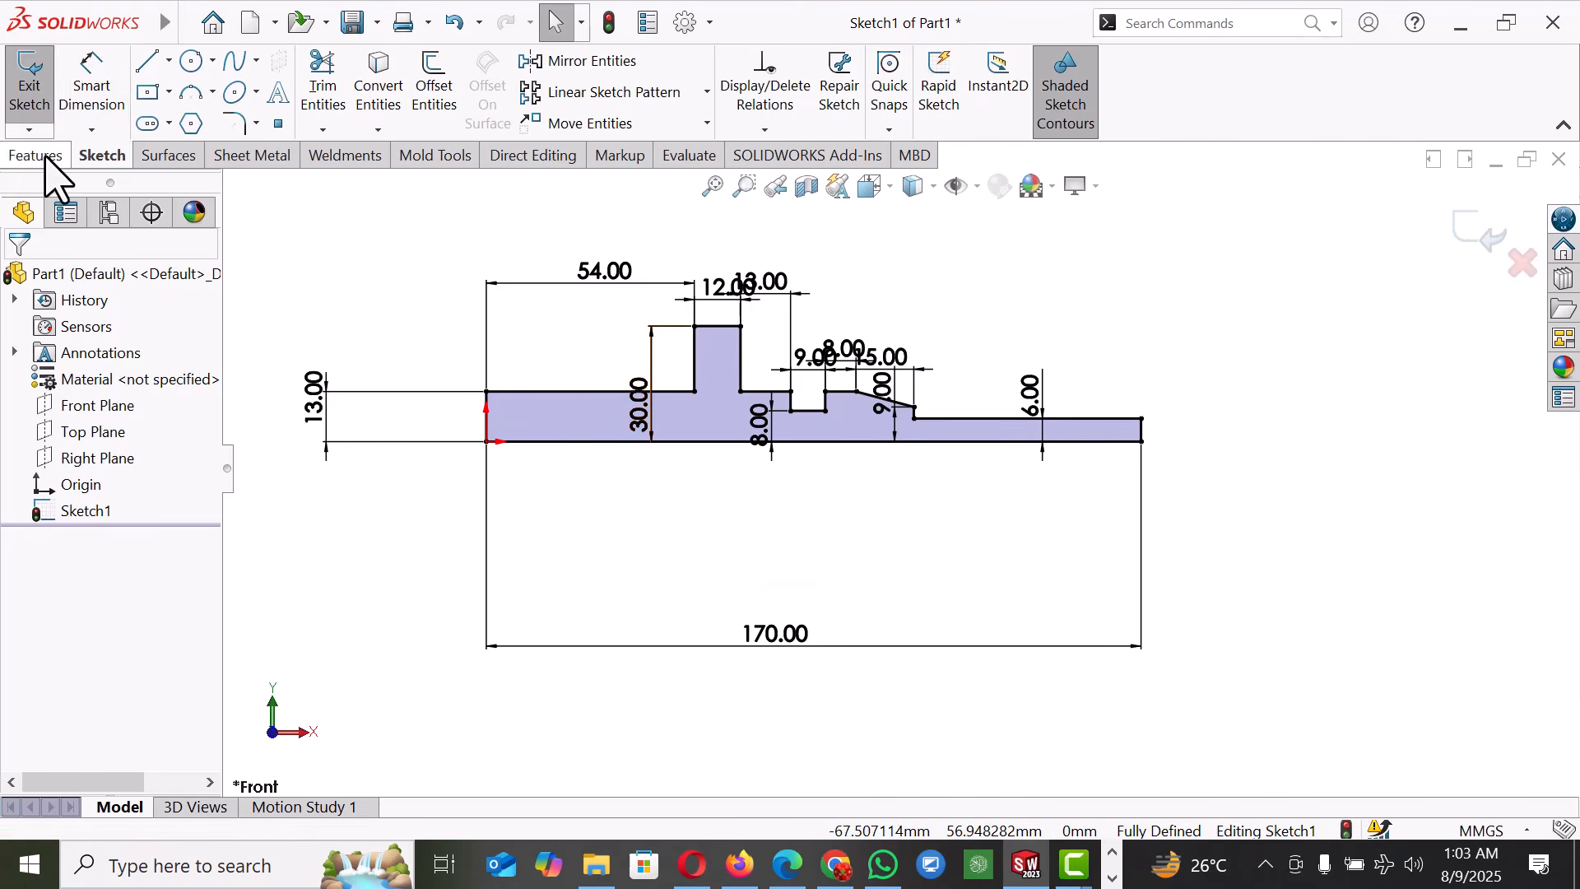
- Revolve the stepped profile 360° about its 170 mm base line as a solid boss
{"action": "left_click", "coordinate": [41, 155]}
{"action": "left_click", "coordinate": [115, 107]}
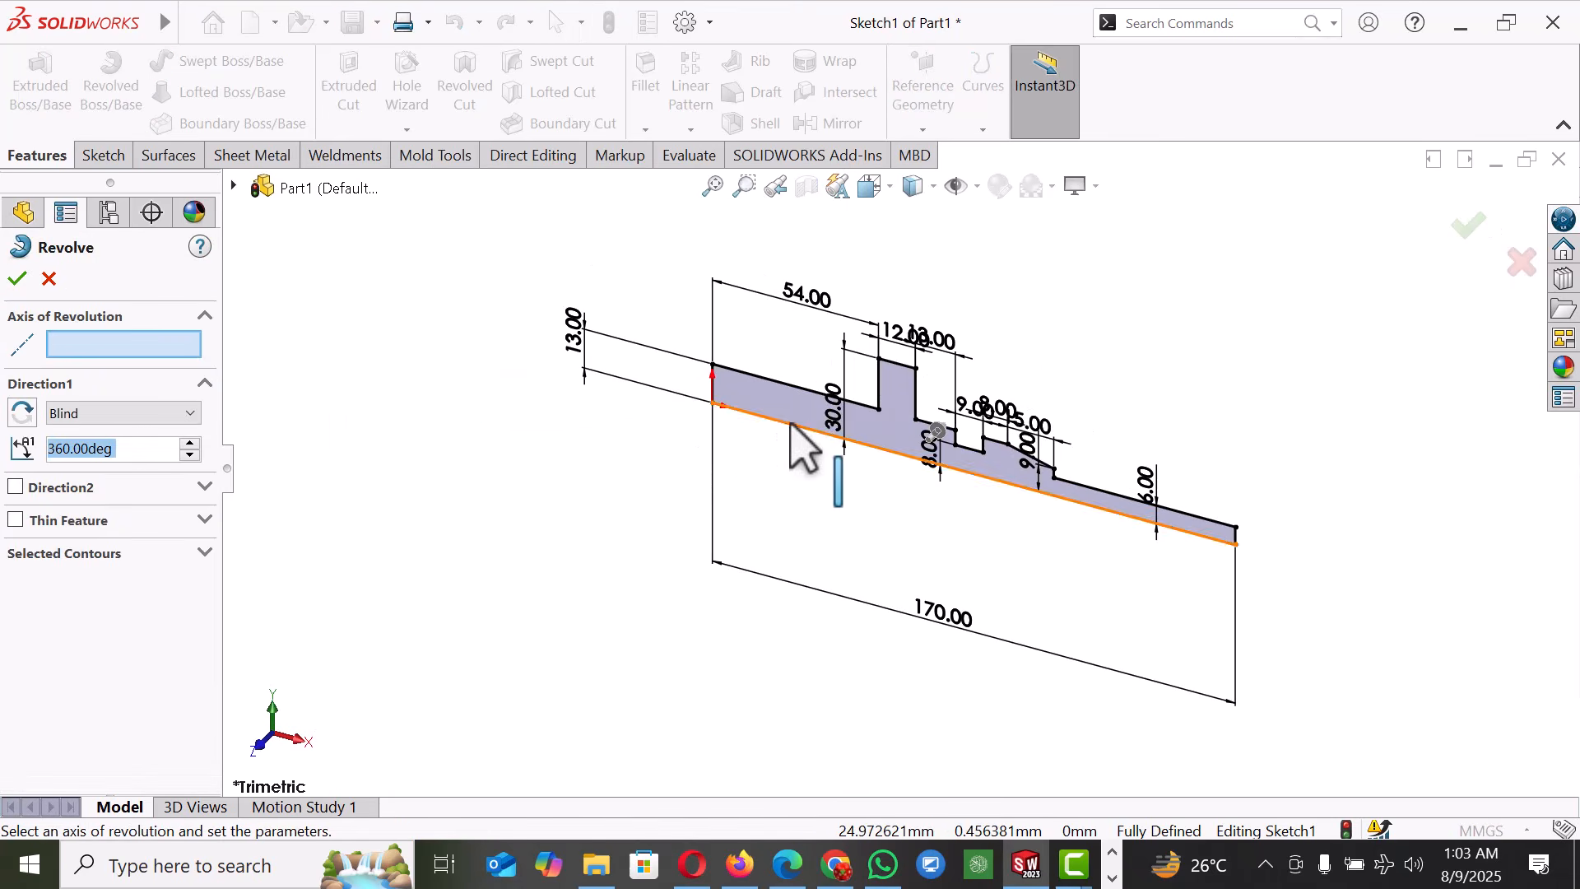
{"action": "left_click", "coordinate": [790, 423]}
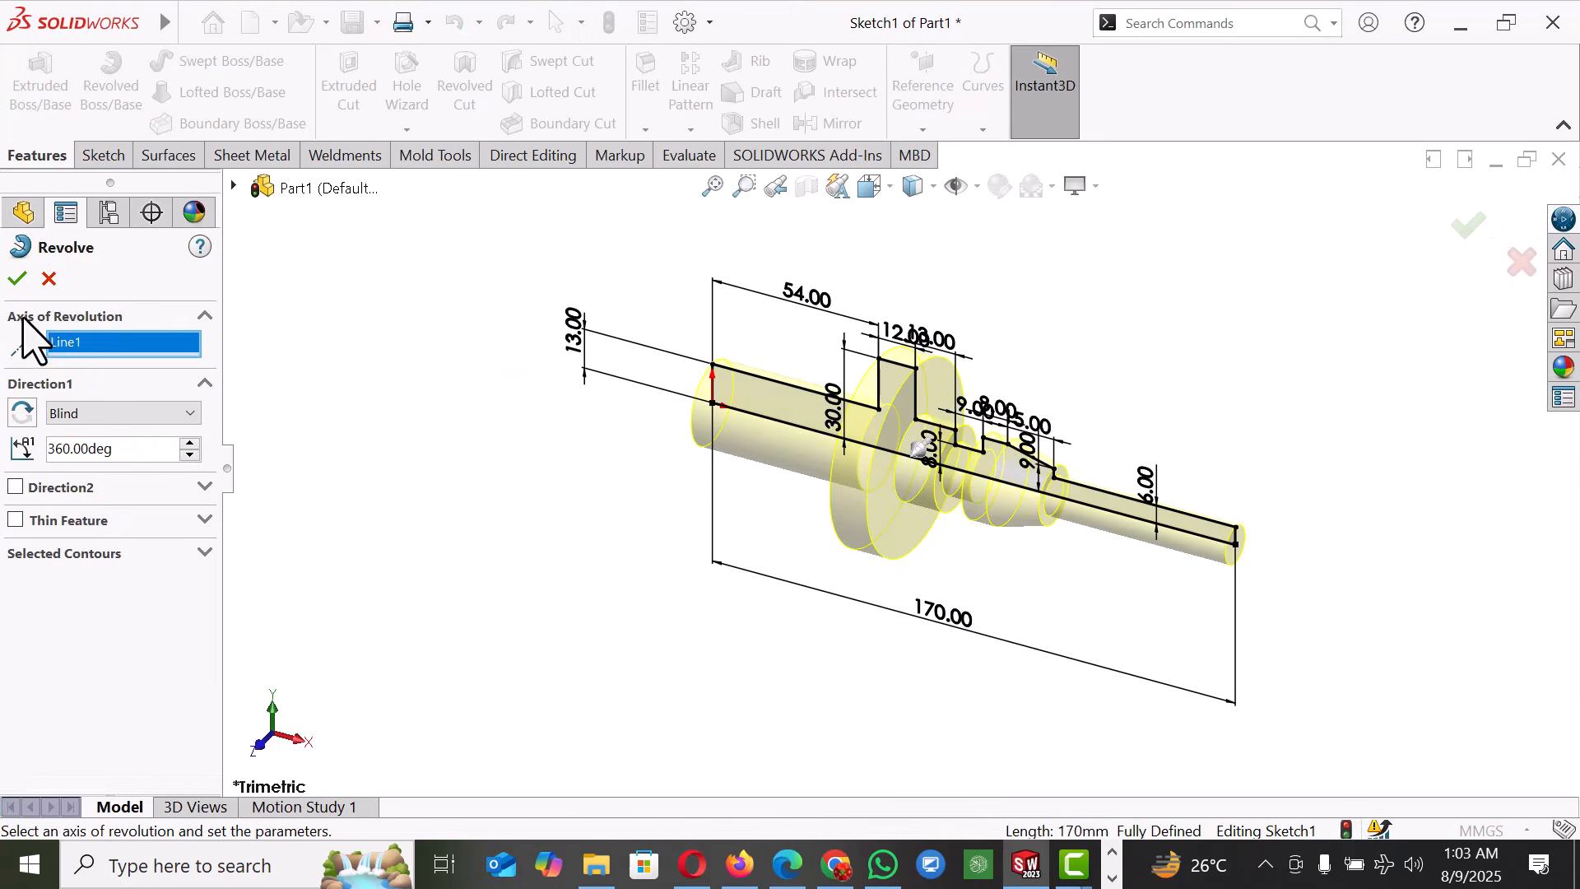
{"action": "left_click", "coordinate": [18, 280]}
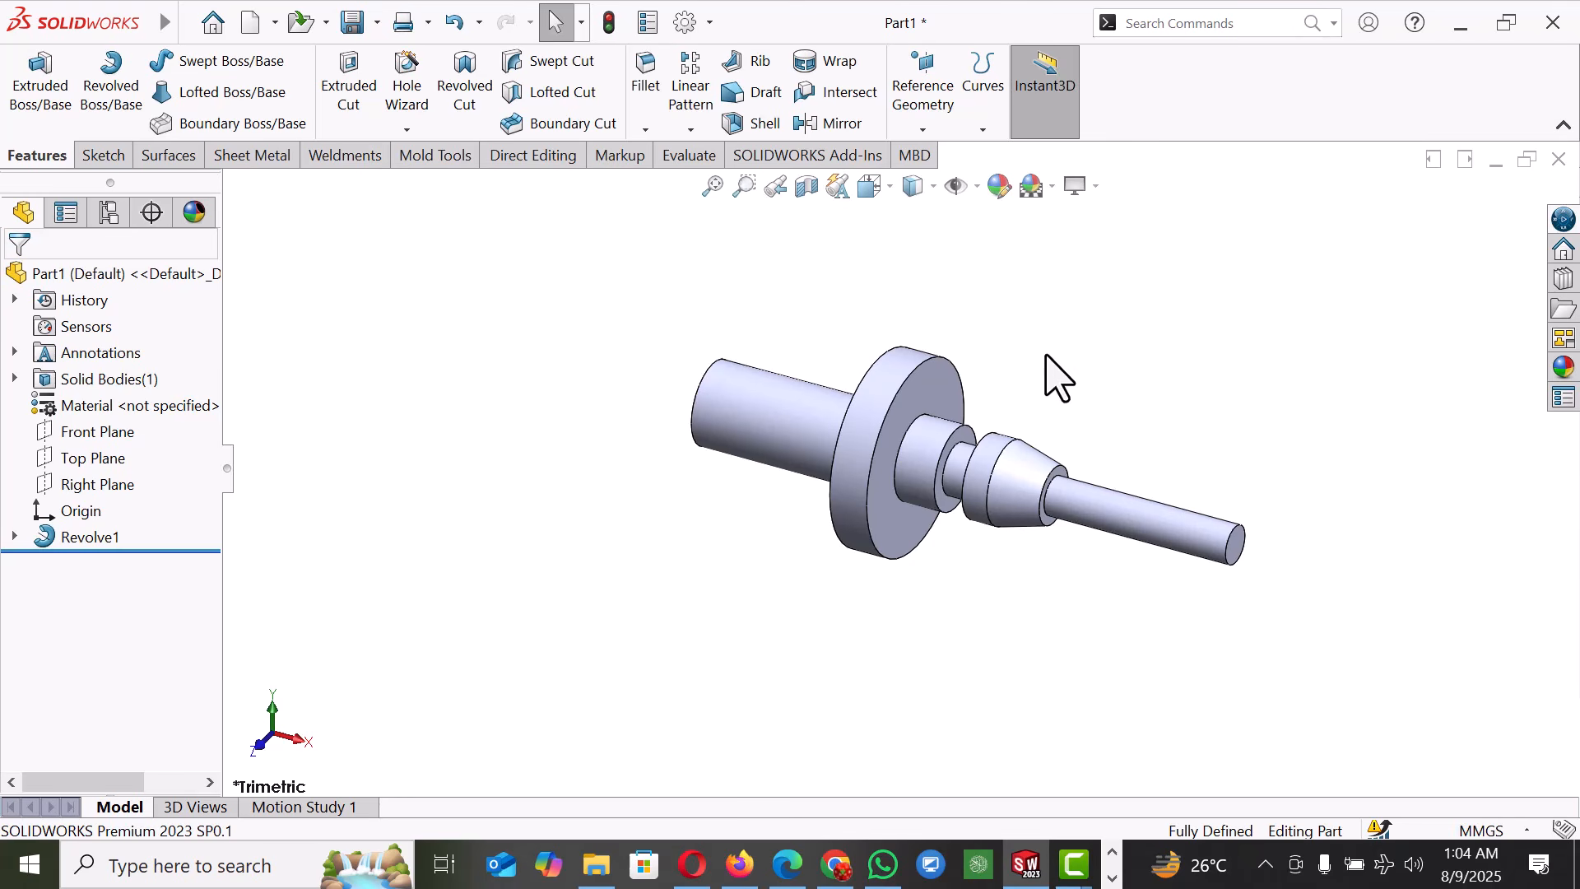
- Start a new sketch on the circular end face of the thicker shaft section
{"action": "middle_click_drag", "start_coordinate": [876, 382], "coordinate": [999, 417]}
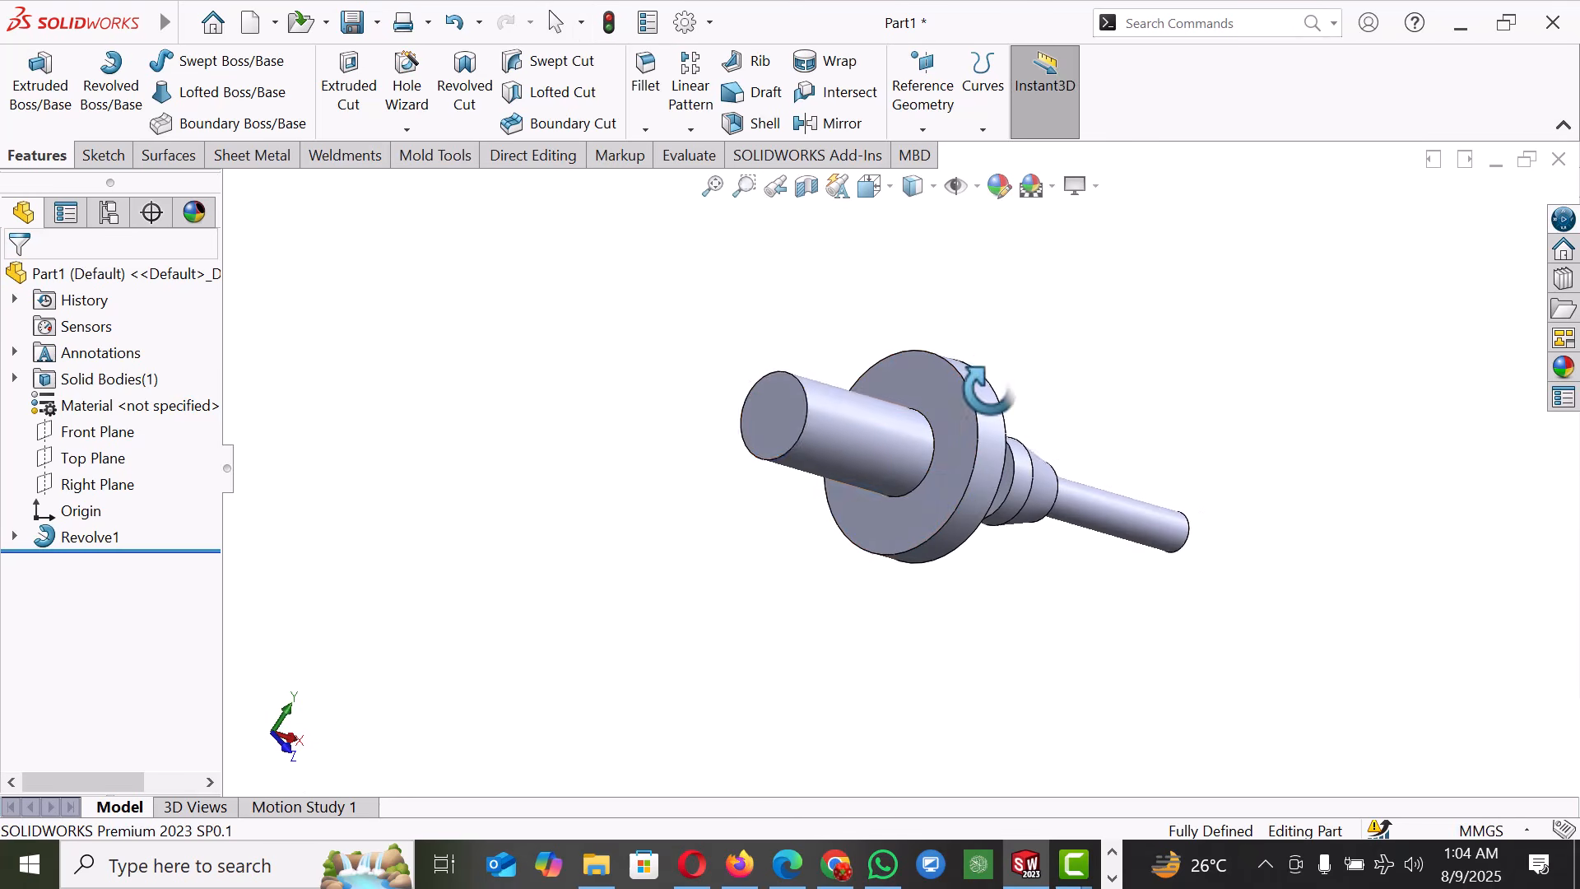
{"action": "left_click", "coordinate": [794, 422]}
{"action": "left_click", "coordinate": [873, 362]}
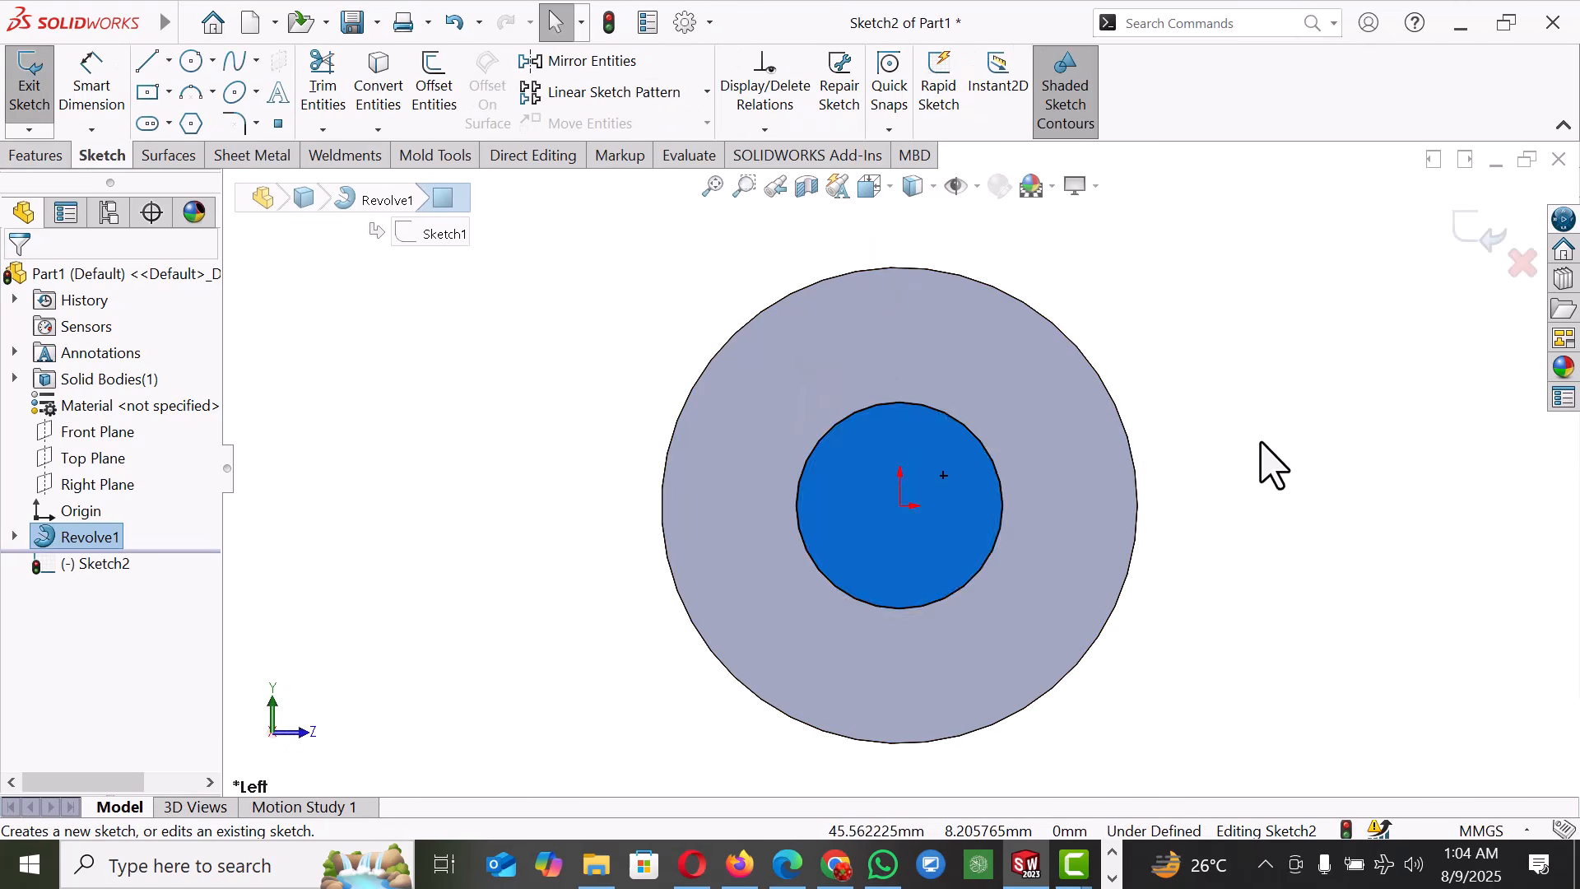
- Draw a horizontal chord about 25.3 mm long above the end face's centre and convert the face's circular edge into the sketch
{"action": "key", "text": "l"}
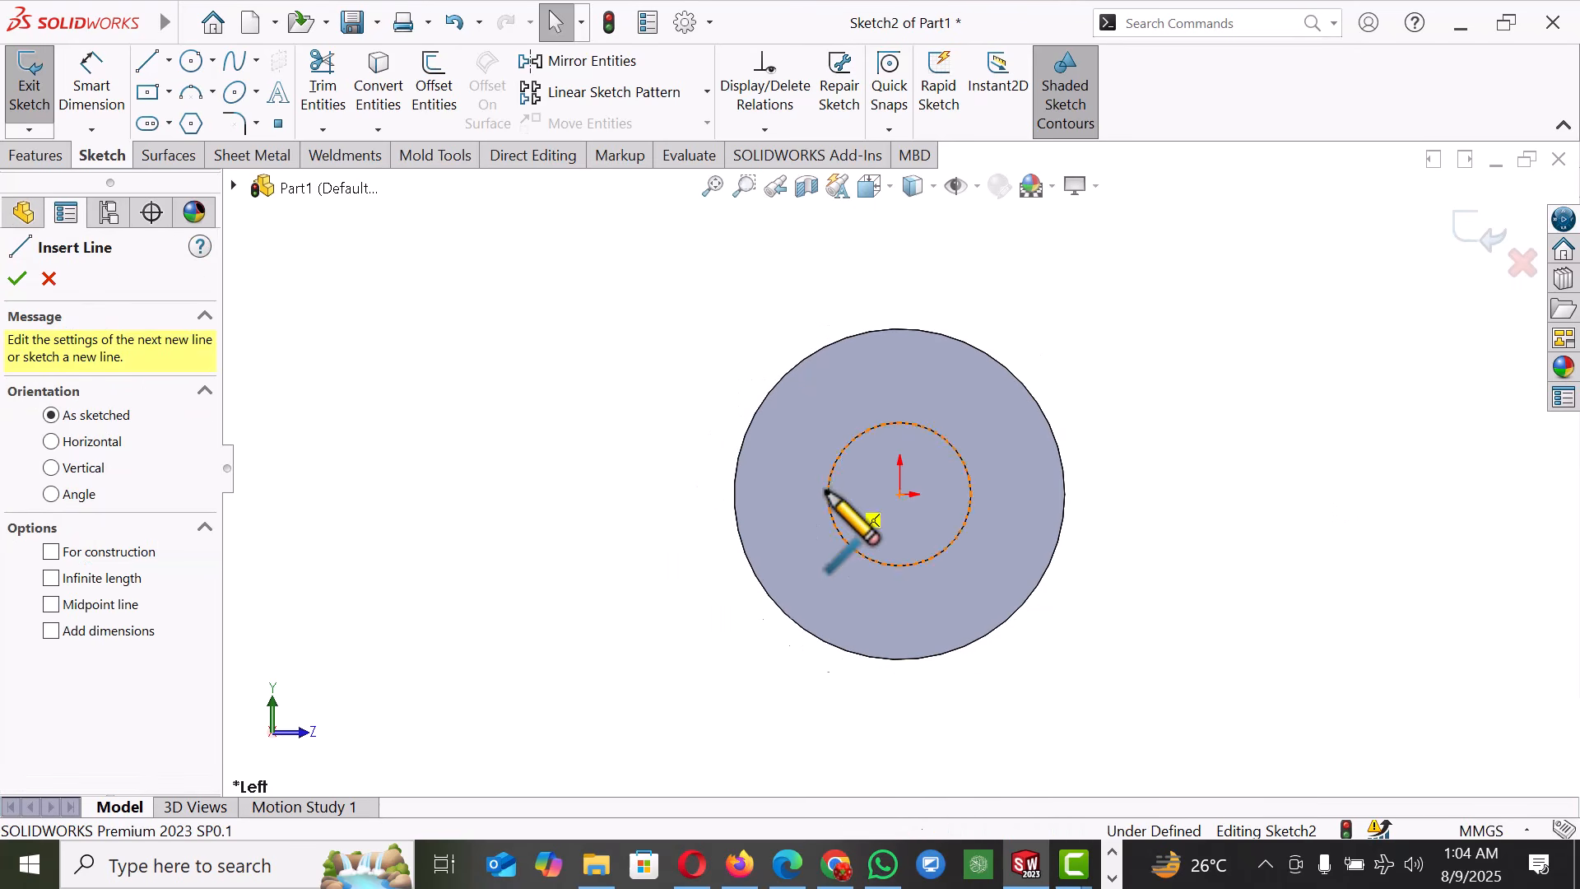
{"action": "scroll", "coordinate": [827, 498], "scroll_direction": "down", "scroll_amount": 3}
{"action": "left_click", "coordinate": [831, 487]}
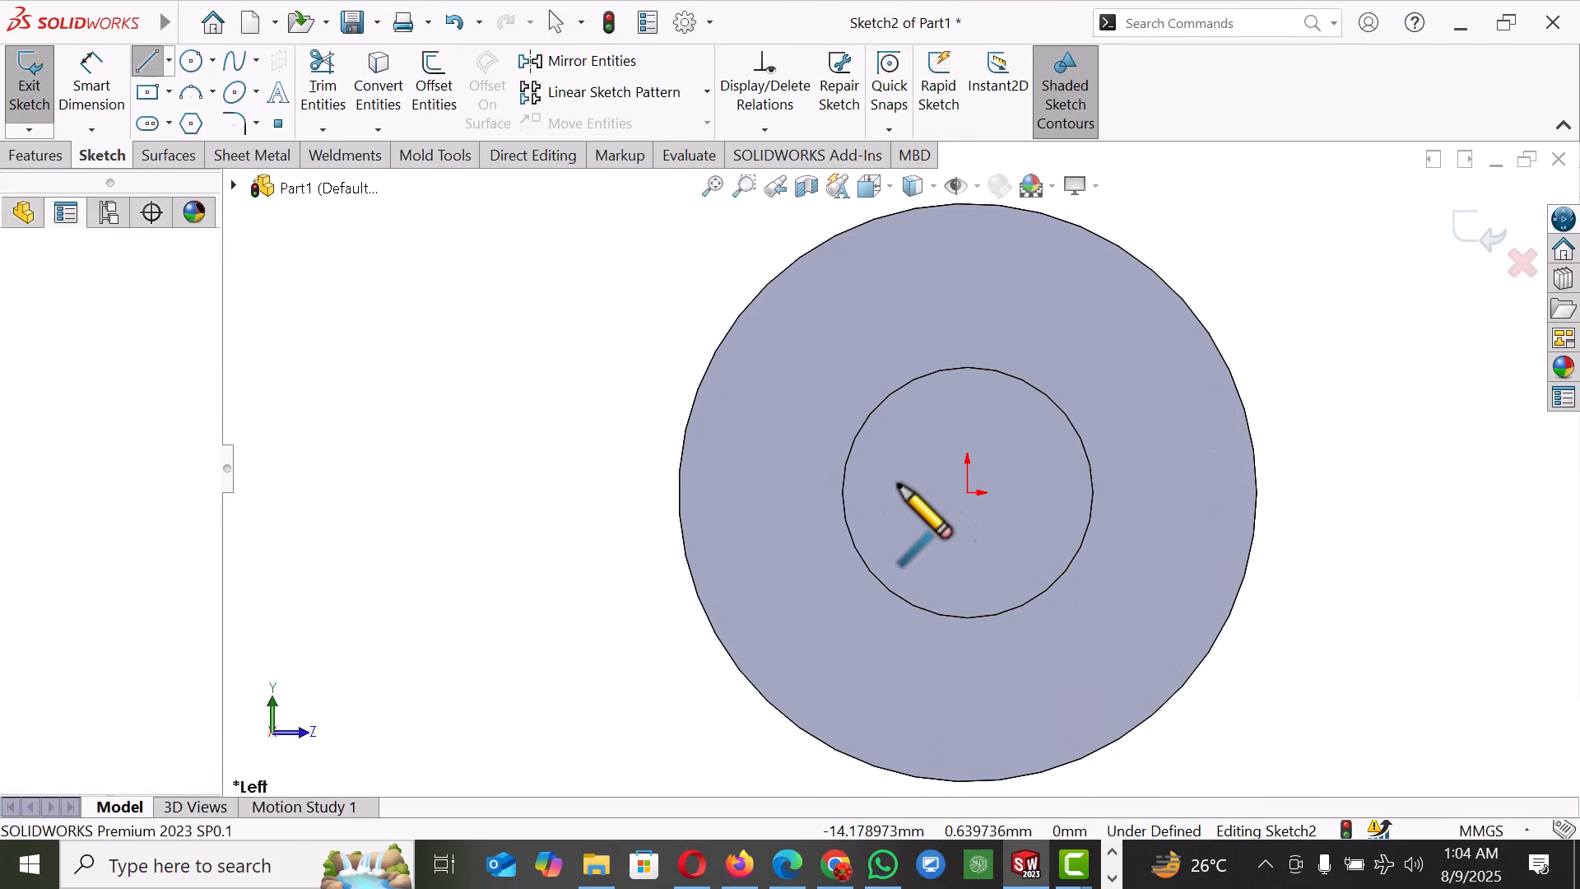
{"action": "left_click", "coordinate": [1109, 487]}
{"action": "right_click", "coordinate": [1109, 490]}
{"action": "left_click", "coordinate": [1127, 507]}
{"action": "left_click_drag", "start_coordinate": [1108, 487], "coordinate": [1013, 469]}
{"action": "mouse_move", "coordinate": [831, 464]}
{"action": "left_mouse_down"}
{"action": "mouse_move", "coordinate": [866, 462]}
{"action": "mouse_move", "coordinate": [846, 463]}
{"action": "left_mouse_up"}
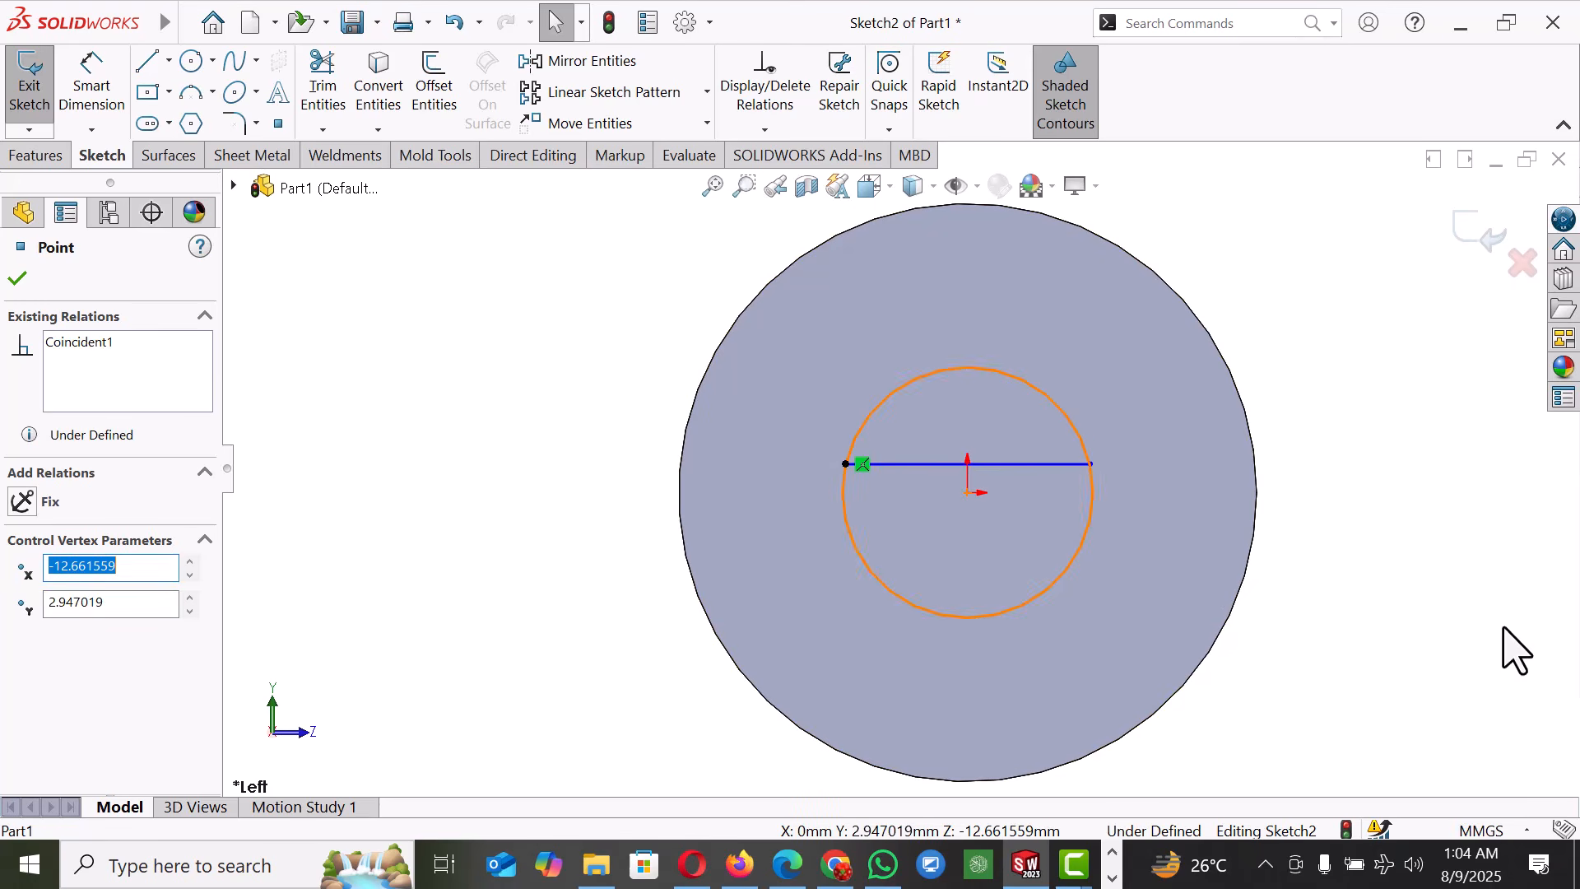
{"action": "left_click", "coordinate": [1409, 586]}
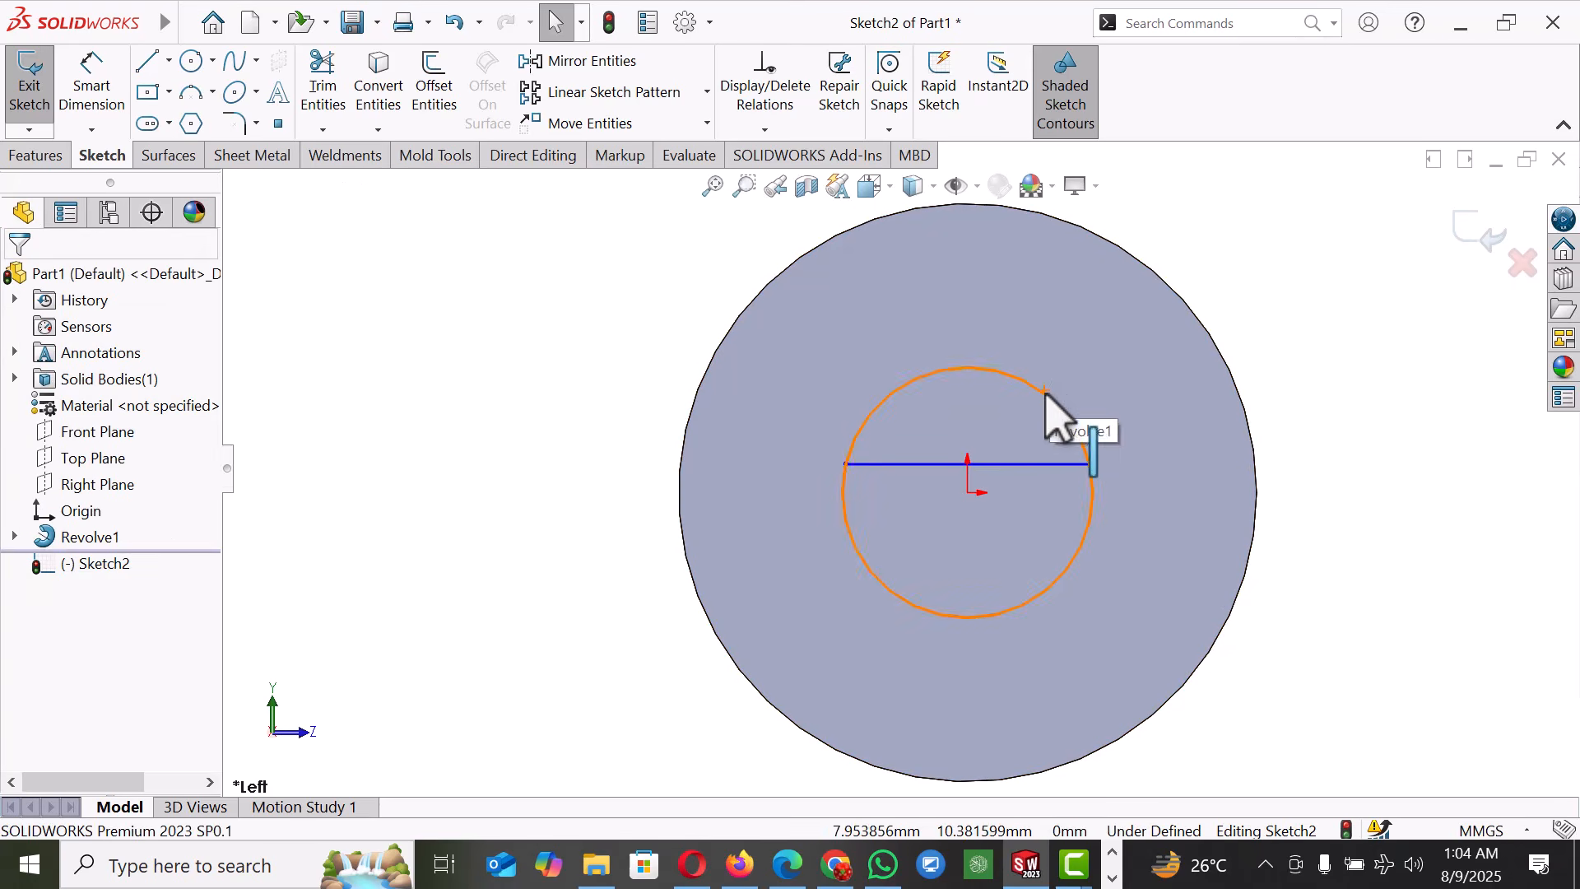
{"action": "left_click", "coordinate": [390, 91]}
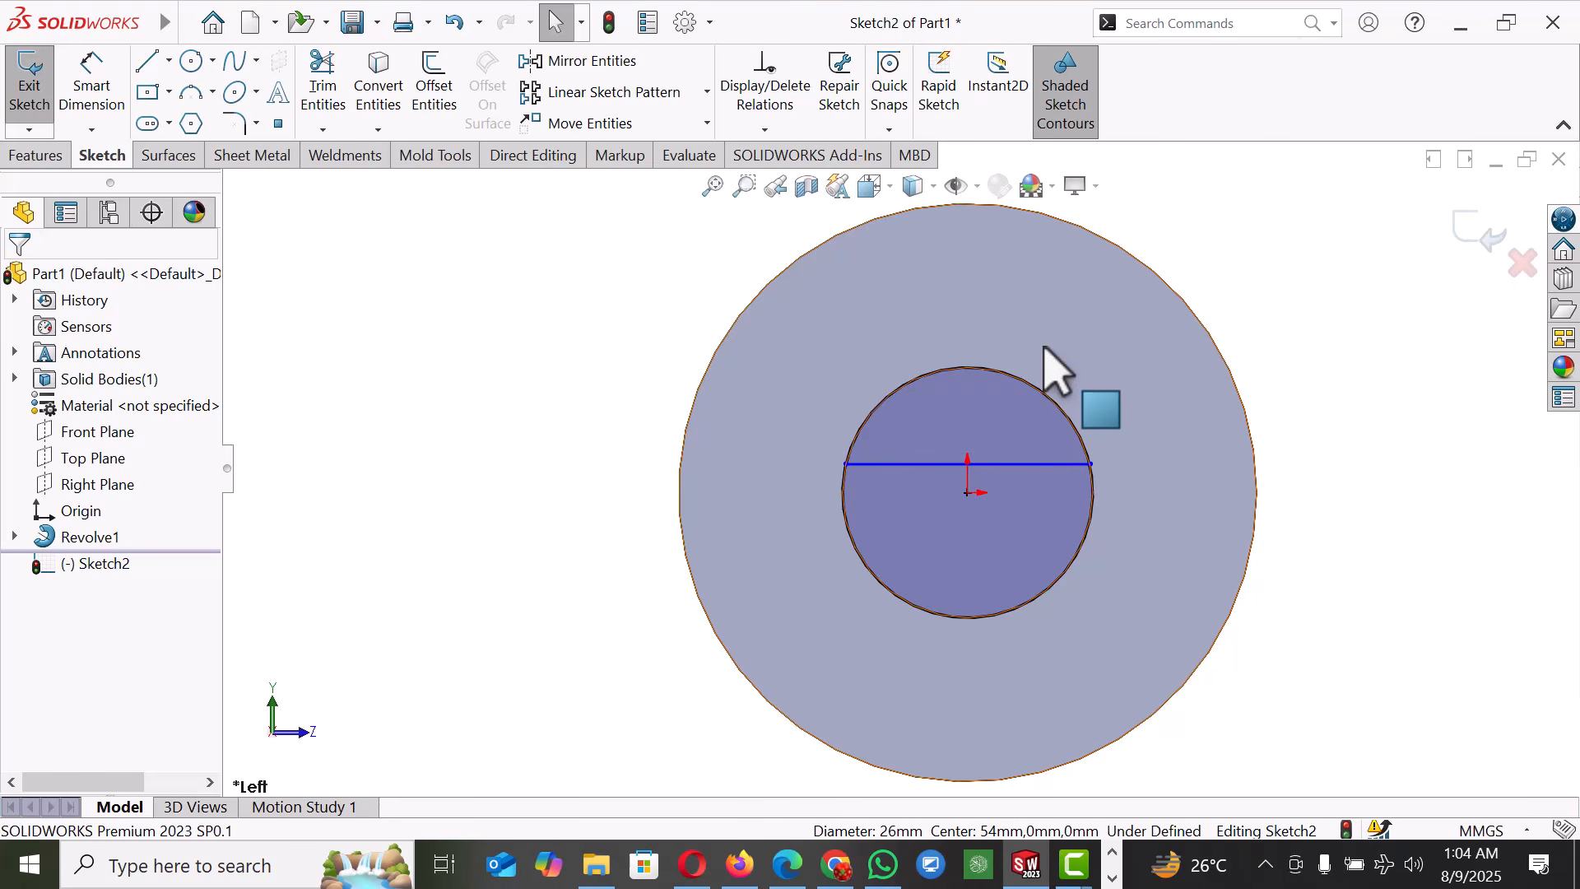
- Dimension the distance between the horizontal chord and the converted circle's edge to 13 mm
{"action": "scroll", "coordinate": [1070, 387], "scroll_direction": "up", "scroll_amount": 3}
{"action": "right_click_drag", "start_coordinate": [1242, 564], "coordinate": [1182, 283]}
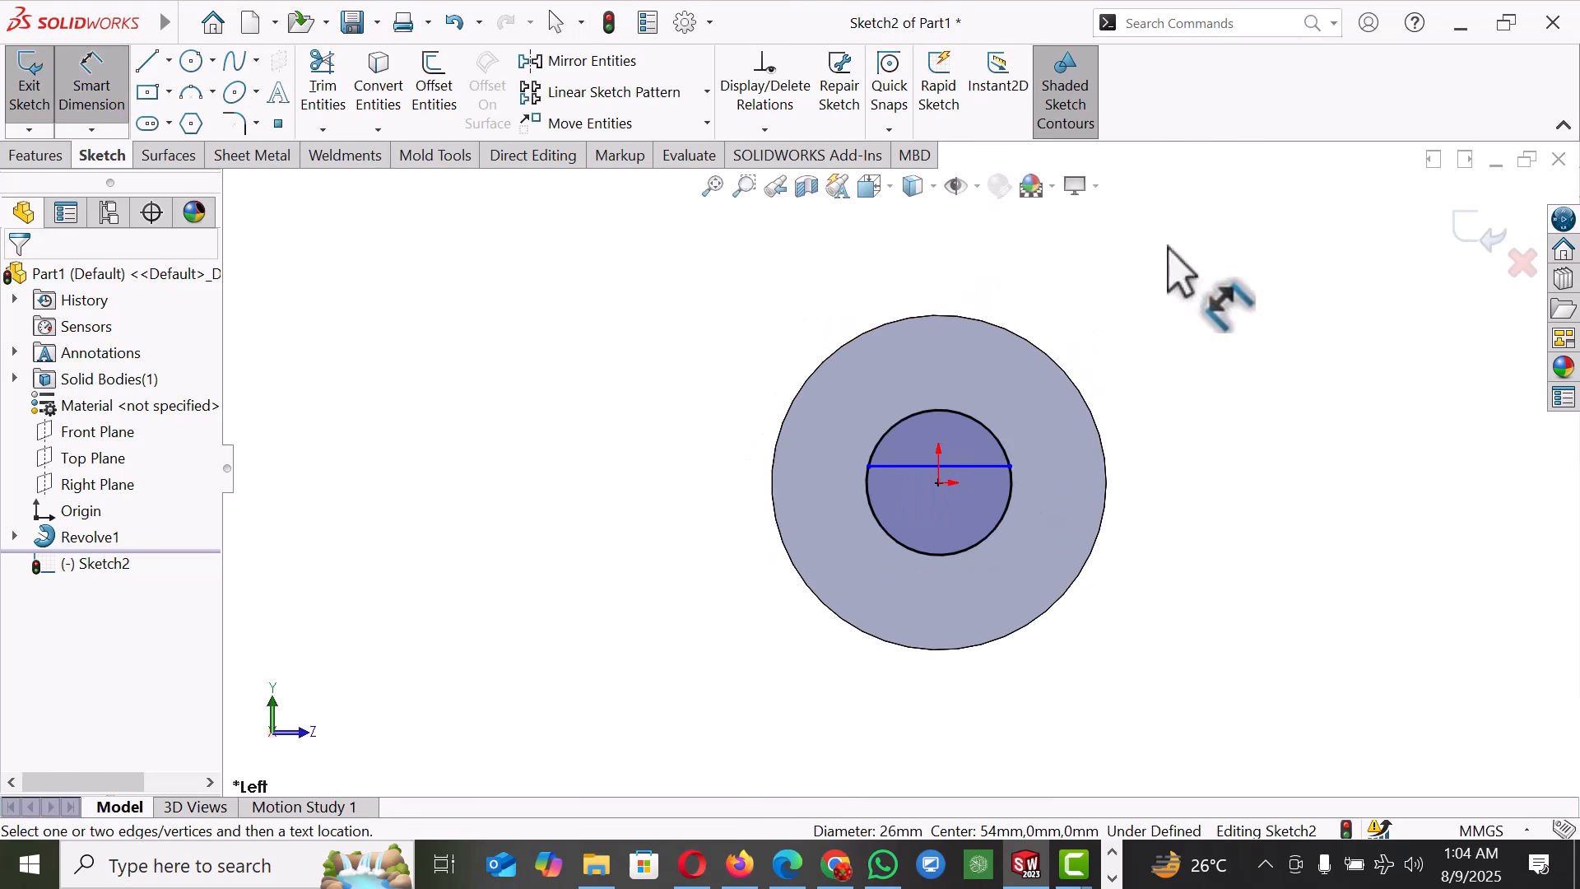
{"action": "scroll", "coordinate": [938, 510], "scroll_direction": "down", "scroll_amount": 2}
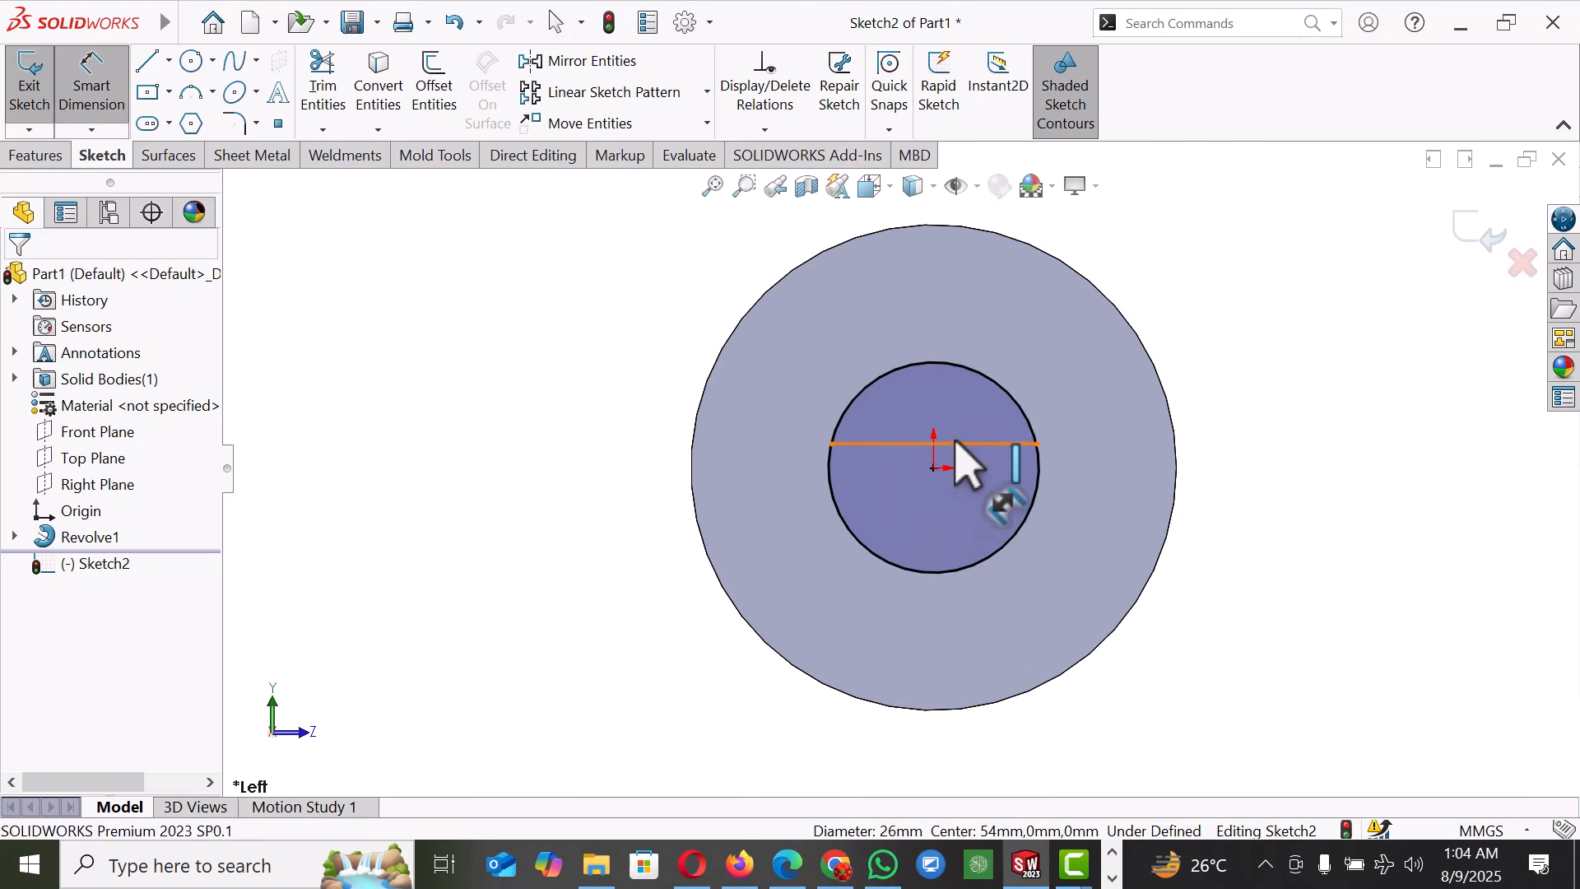
{"action": "left_click", "coordinate": [960, 445]}
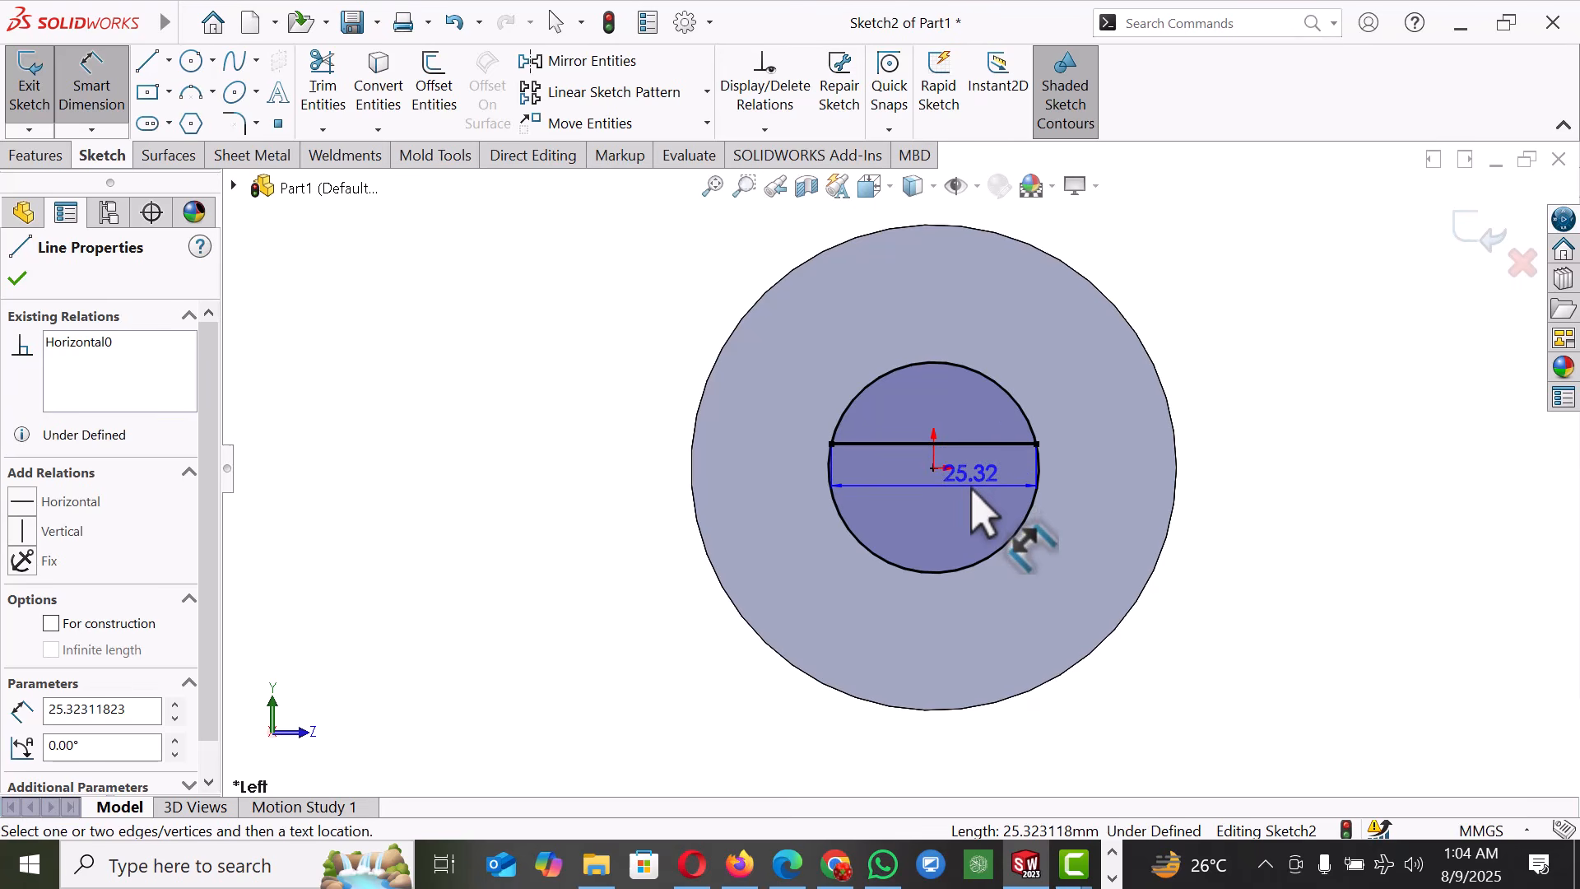
{"action": "left_click", "coordinate": [976, 568]}
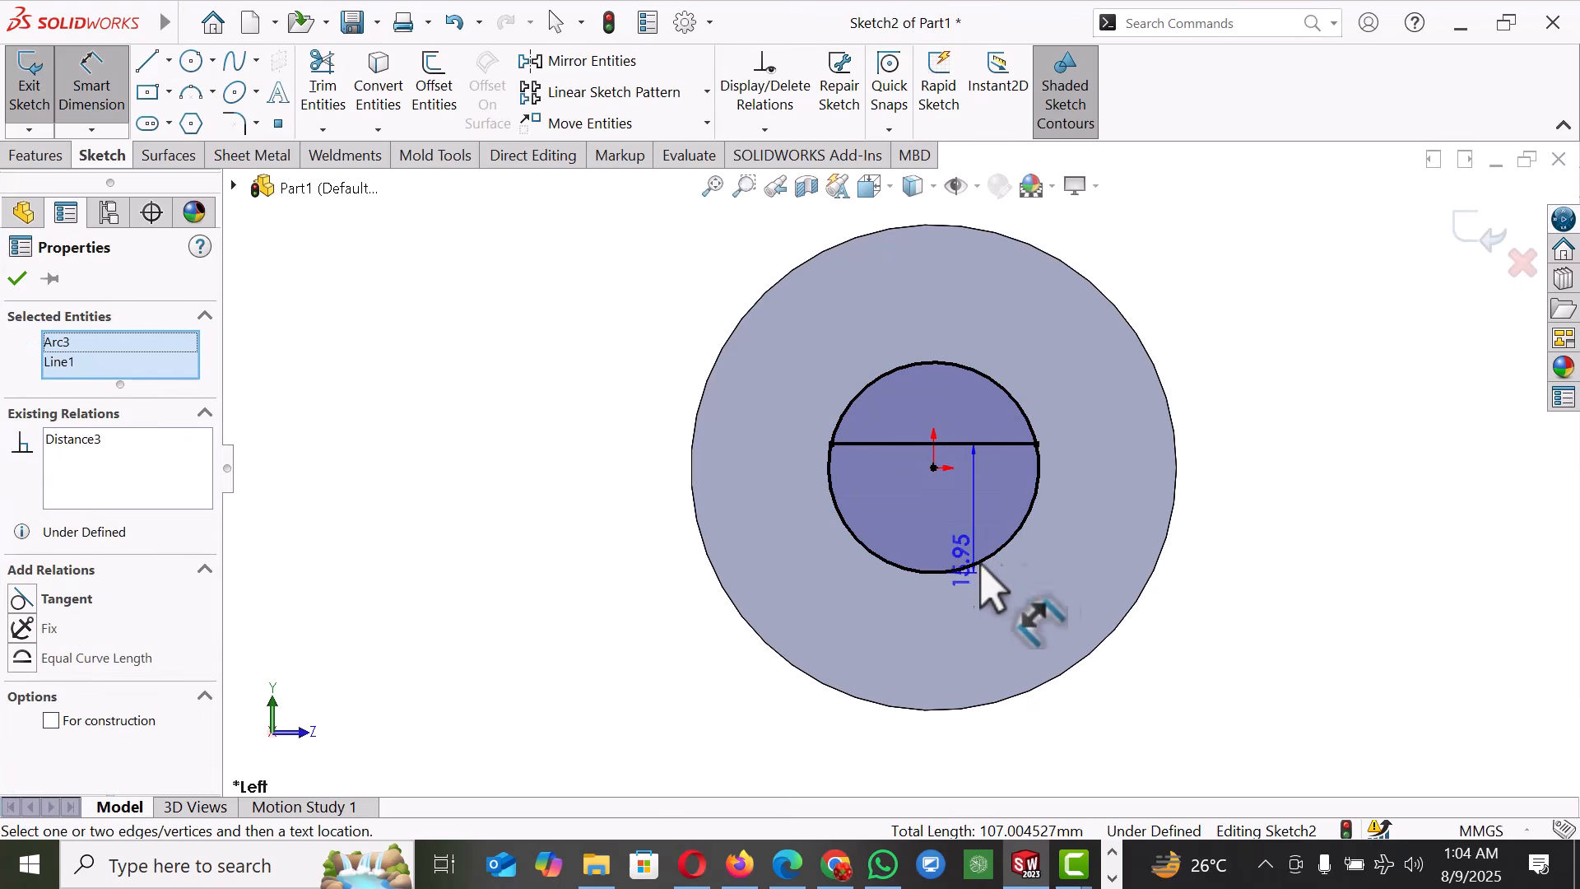
{"action": "left_click", "coordinate": [1244, 517]}
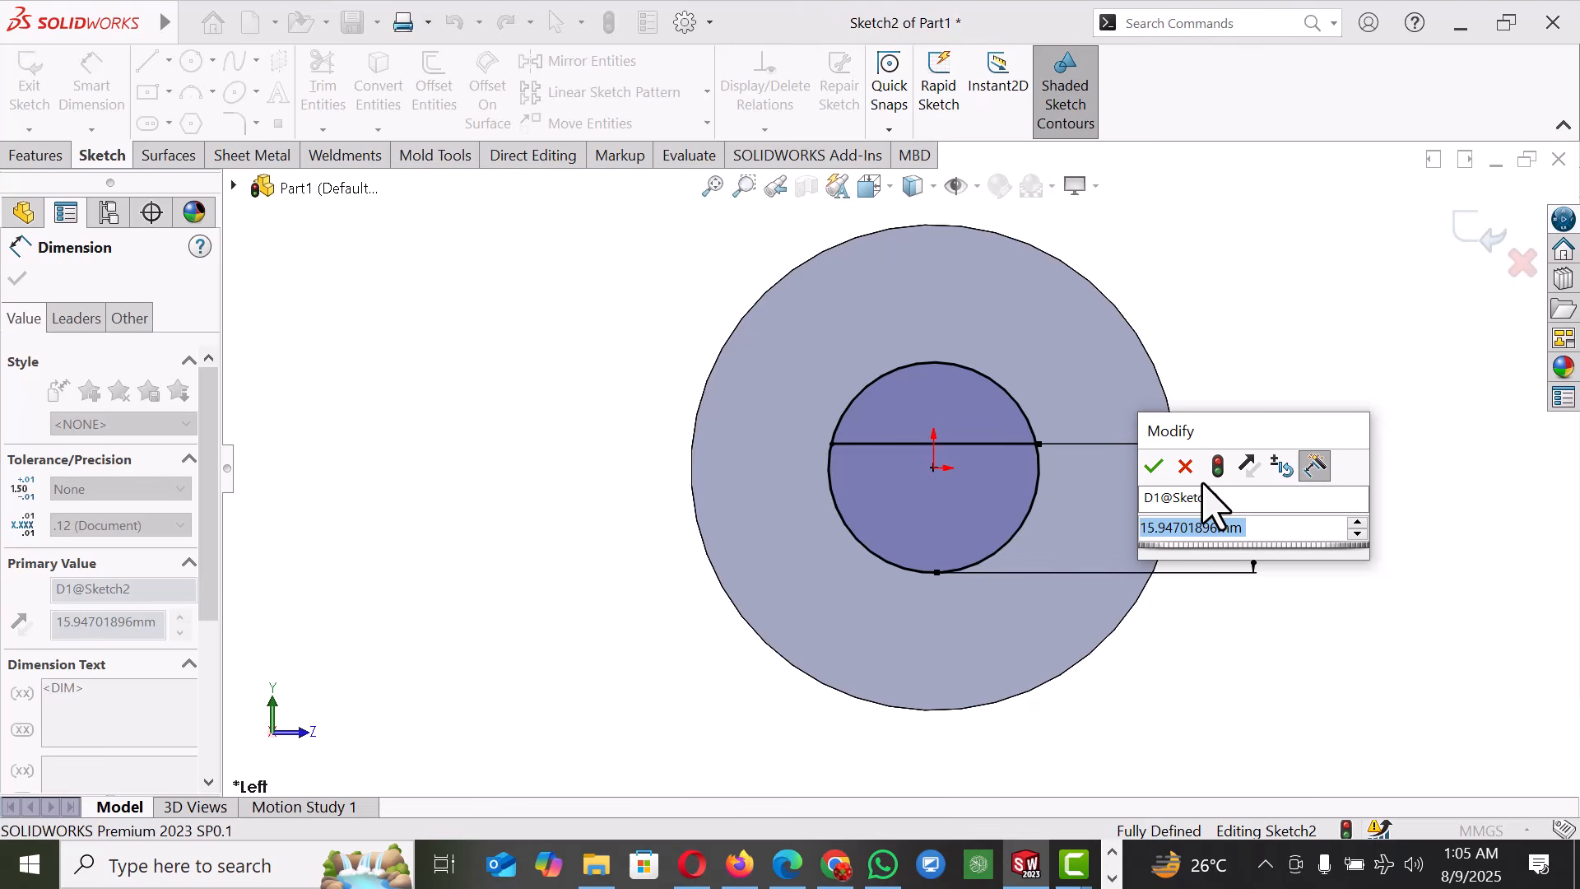
{"action": "type", "text": "13"}
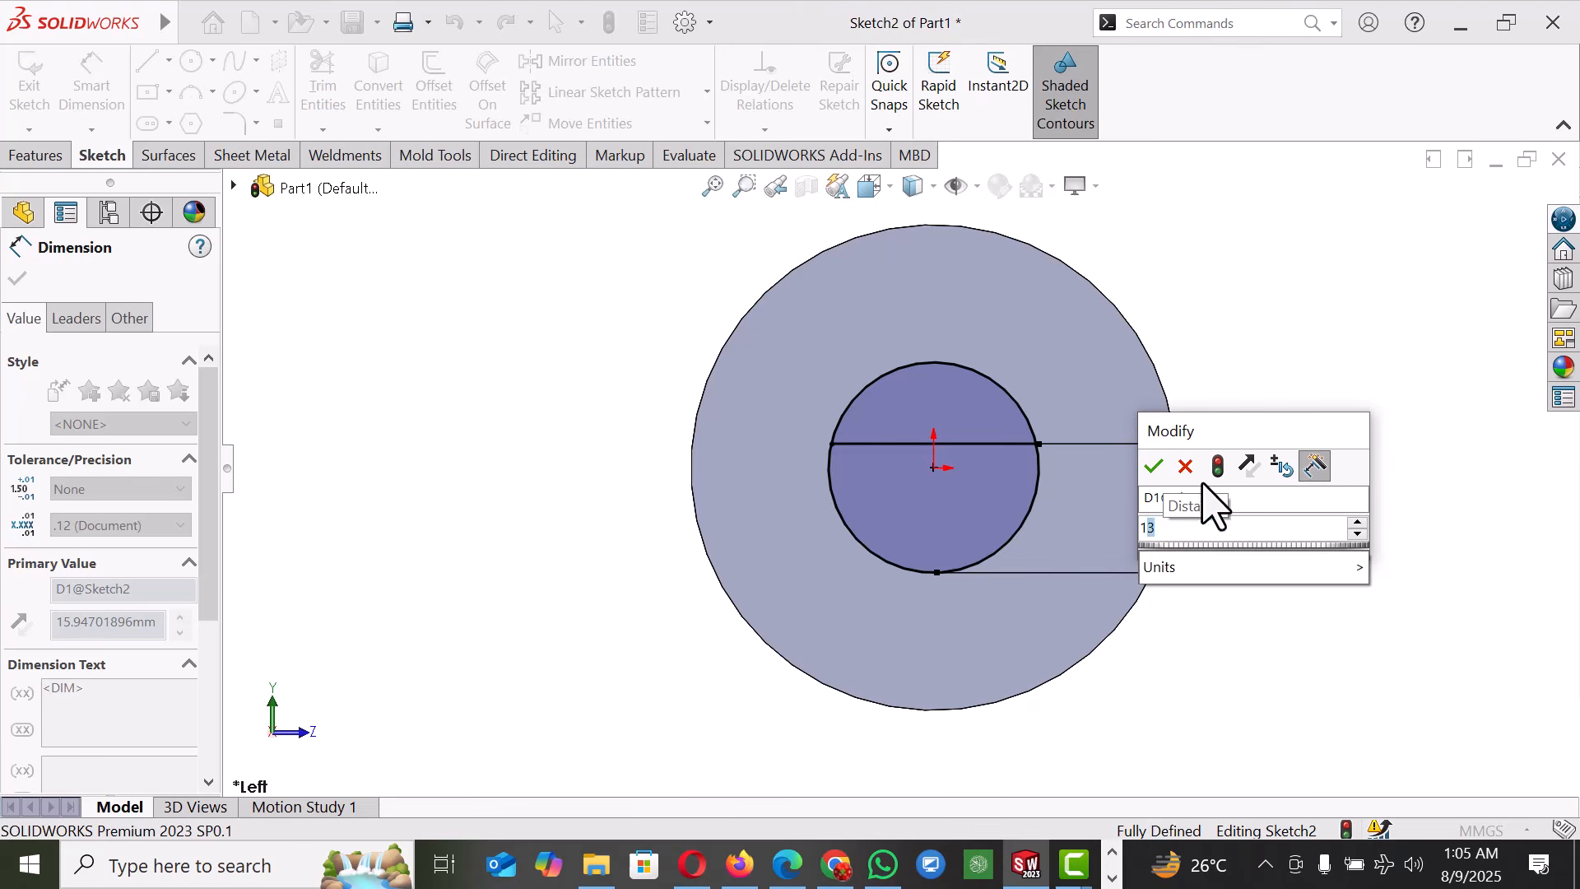
{"action": "key", "text": "Return"}
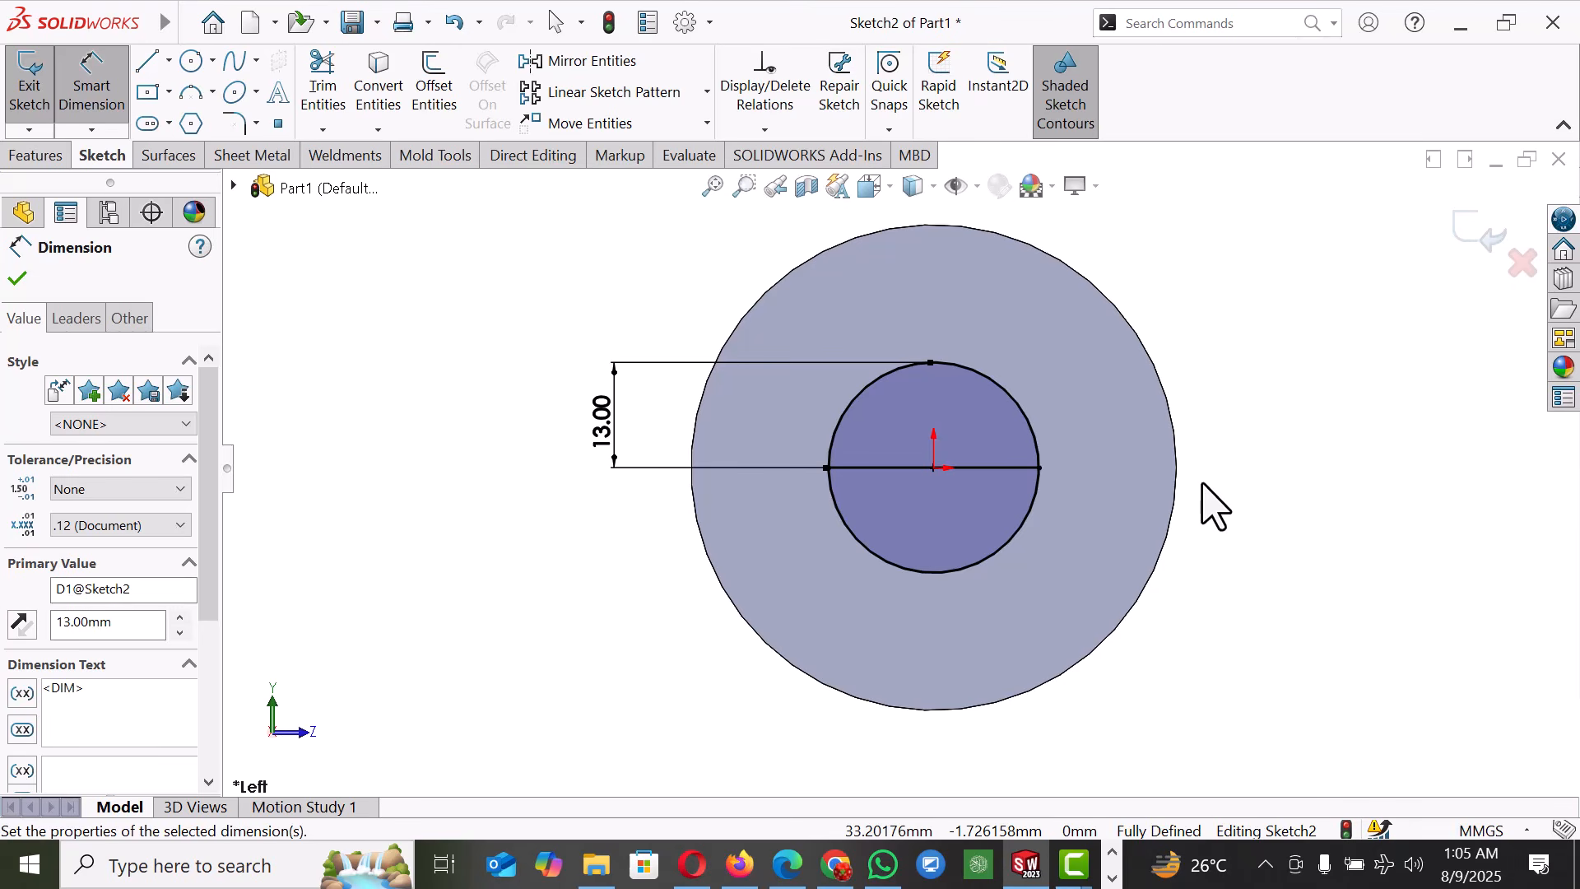
- Trim away the converted circle's lower arc, leaving a closed half-circle above the chord
{"action": "left_click", "coordinate": [1290, 401]}
{"action": "right_click", "coordinate": [1290, 401]}
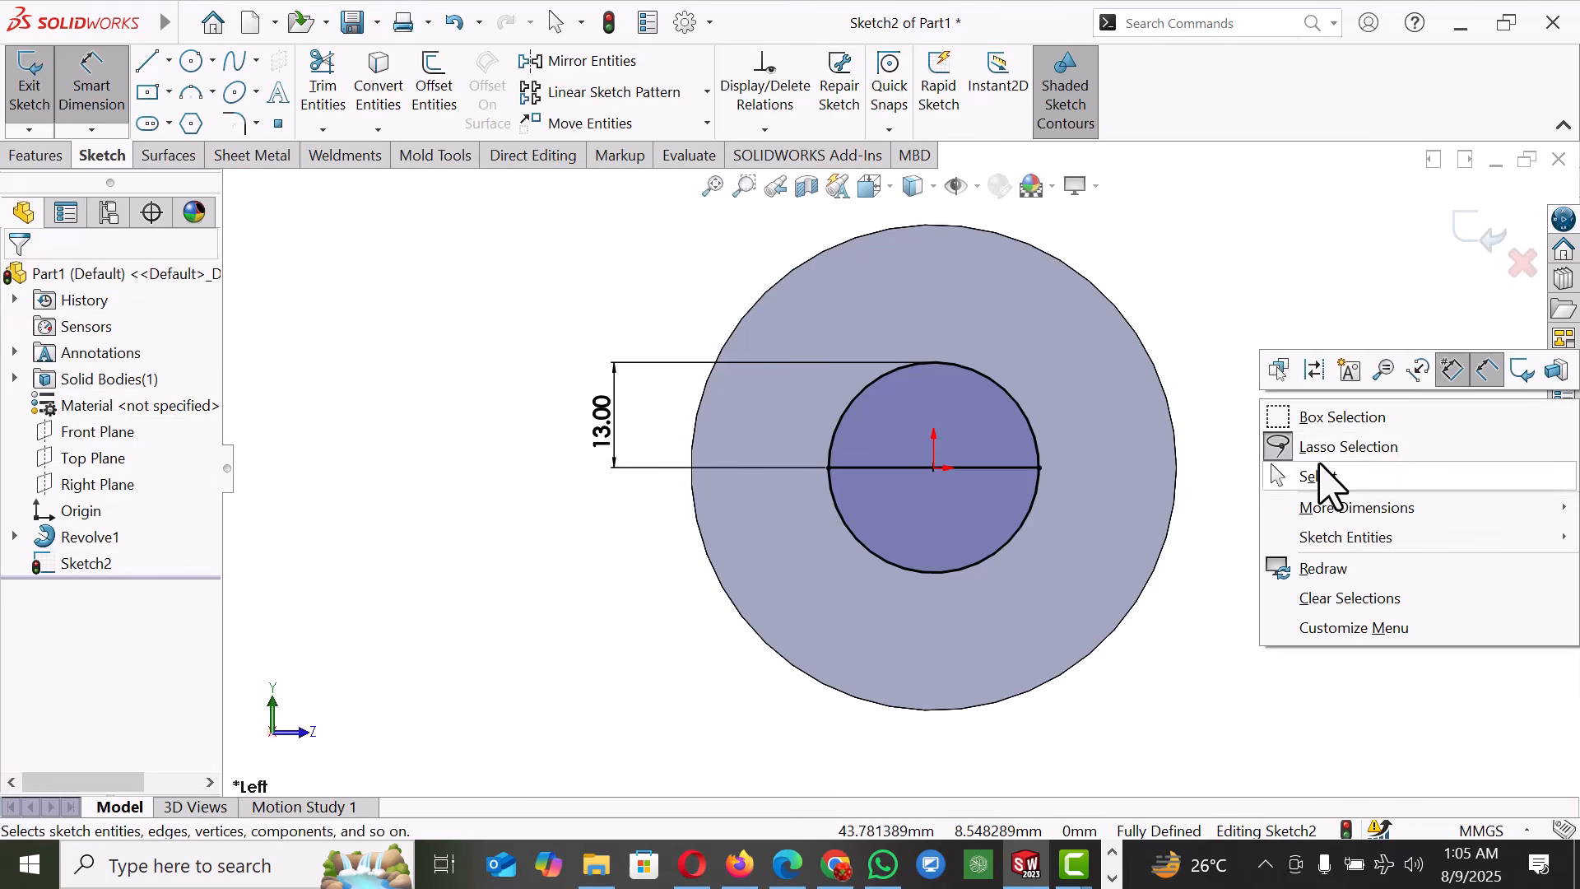
{"action": "left_click", "coordinate": [1315, 478]}
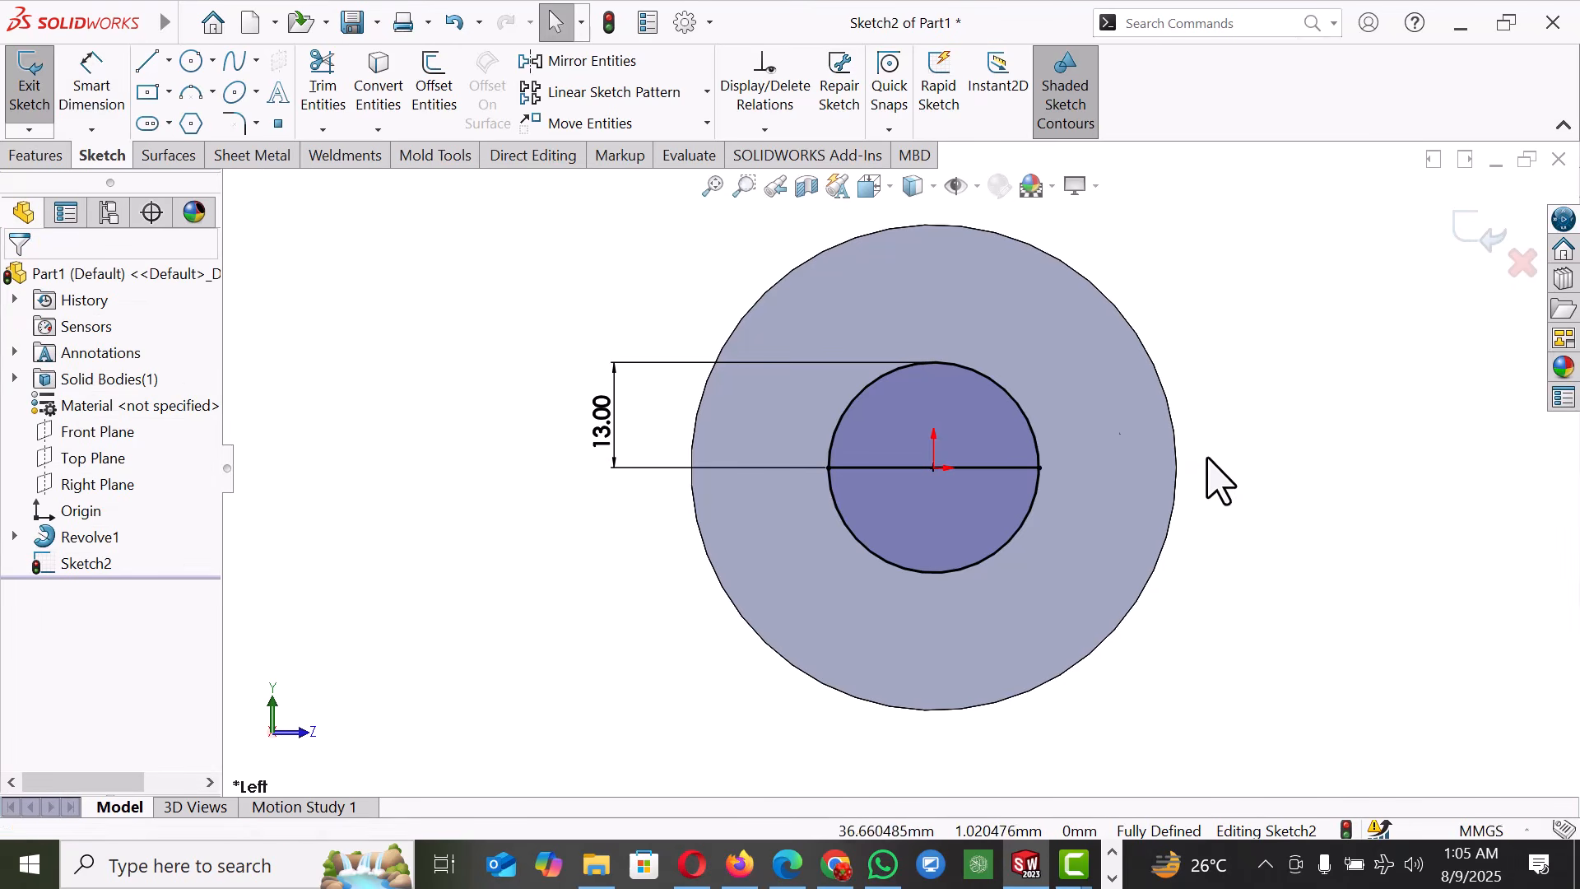
{"action": "left_click", "coordinate": [322, 82]}
{"action": "mouse_move", "coordinate": [859, 611]}
{"action": "left_mouse_down"}
{"action": "mouse_move", "coordinate": [935, 554]}
{"action": "mouse_move", "coordinate": [911, 529]}
{"action": "left_mouse_up"}
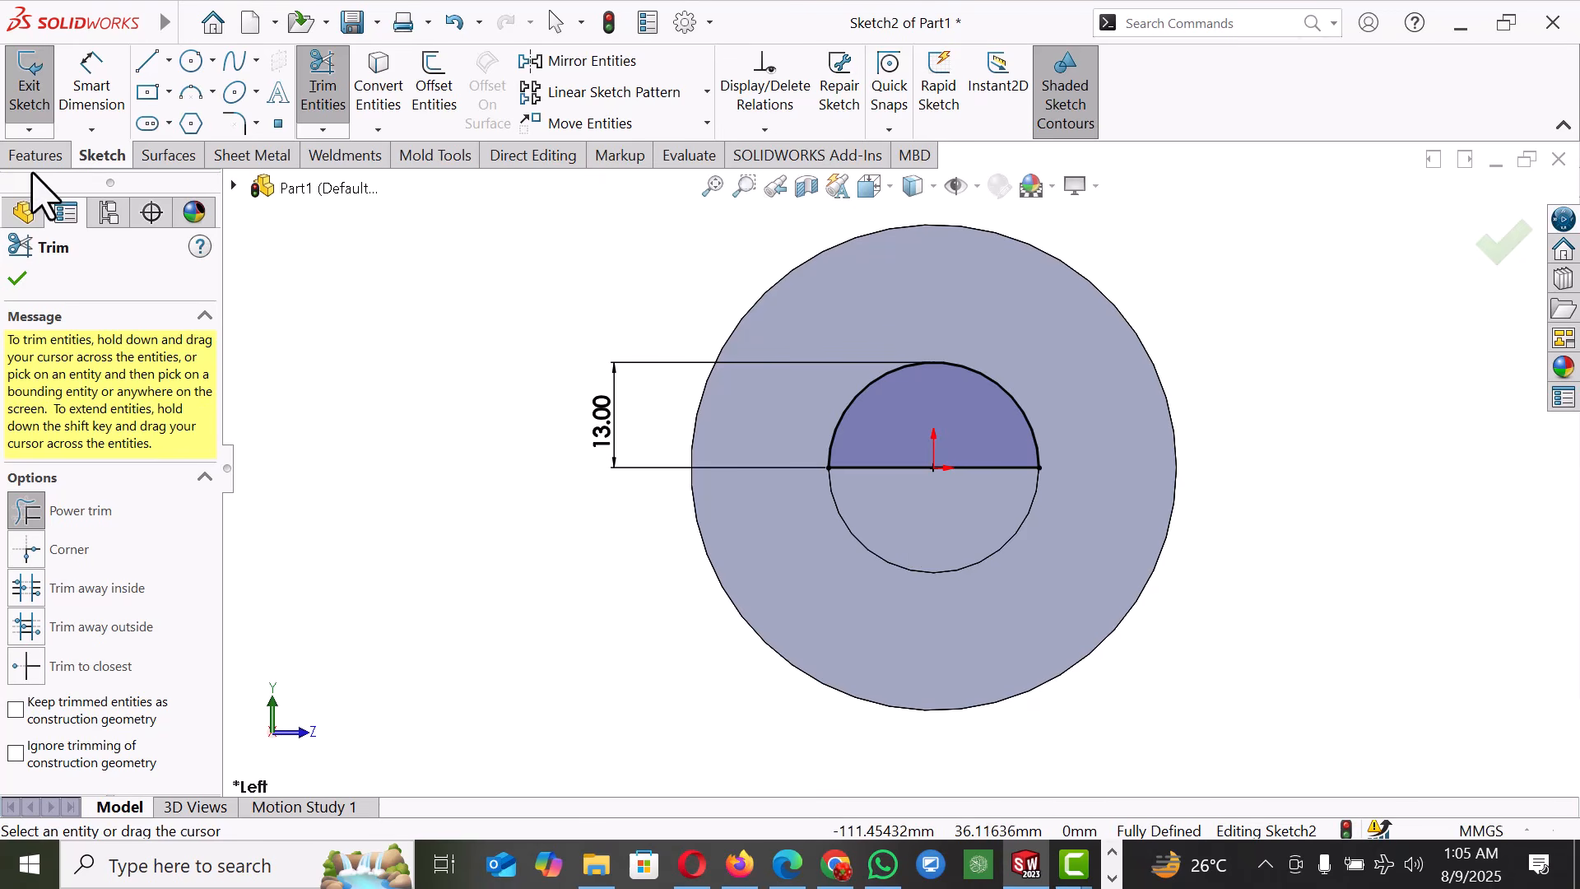
{"action": "left_click", "coordinate": [18, 279]}
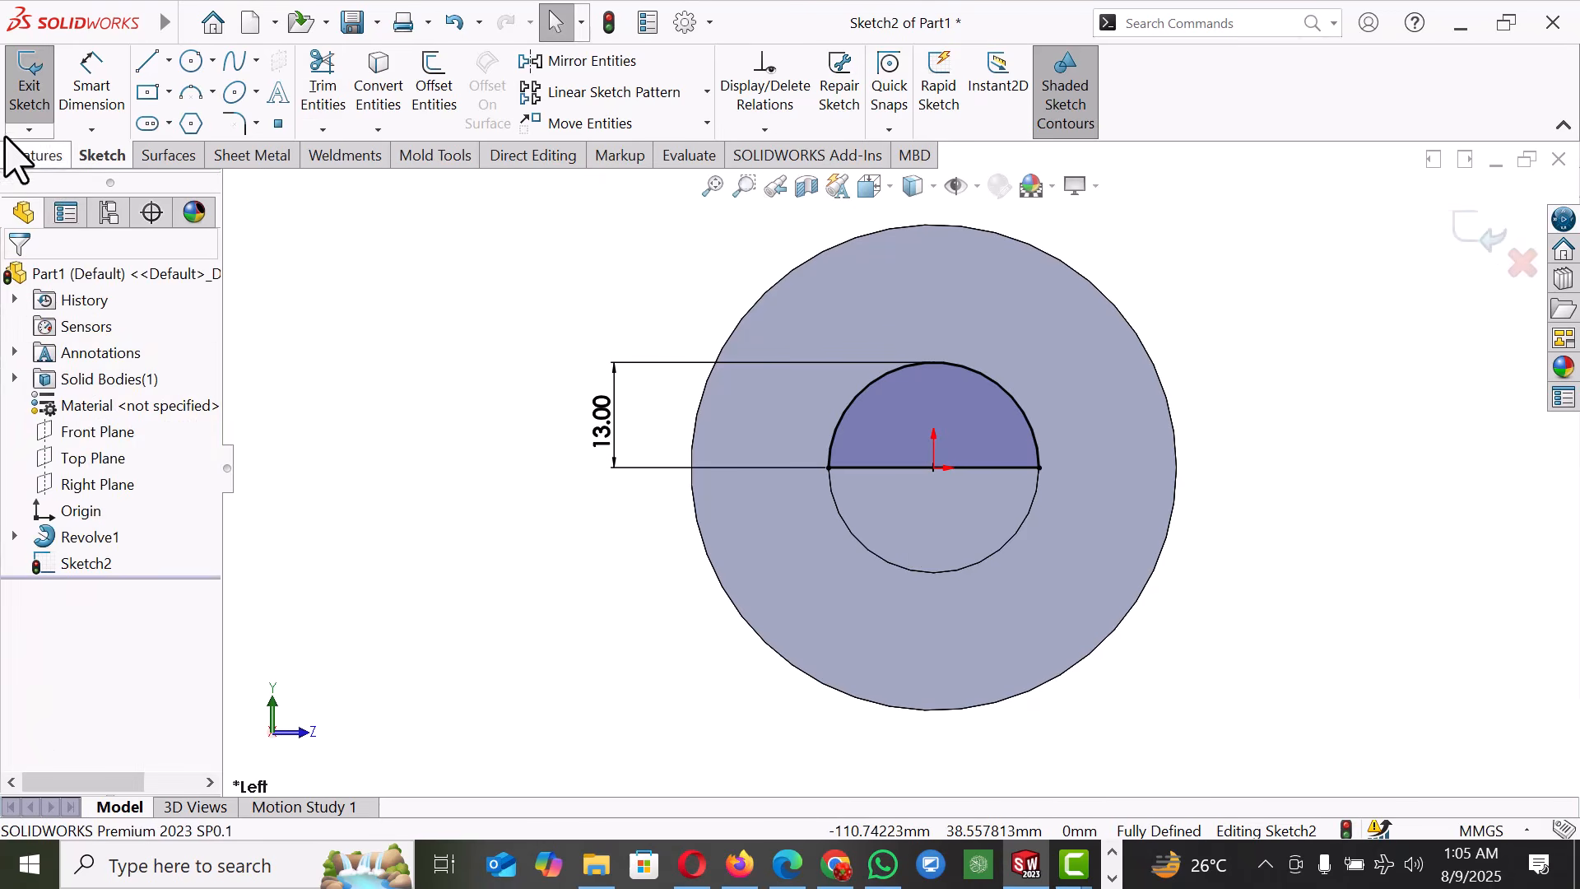
- Cut-extrude the half-circle profile to a blind depth of 30 mm along the shaft
{"action": "left_click", "coordinate": [33, 156]}
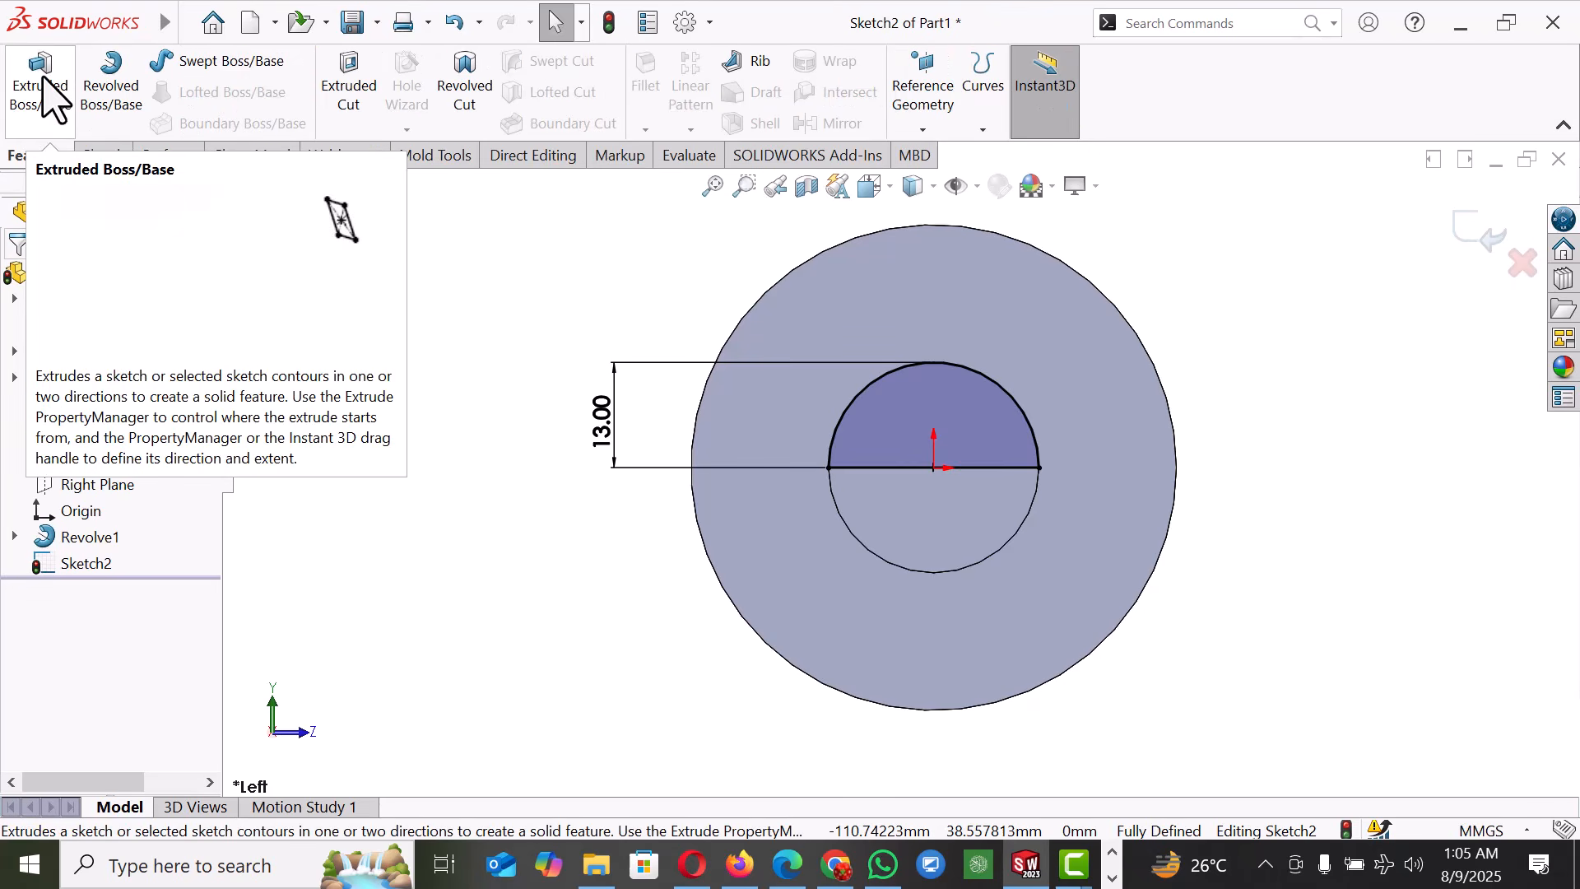
{"action": "left_click", "coordinate": [350, 95]}
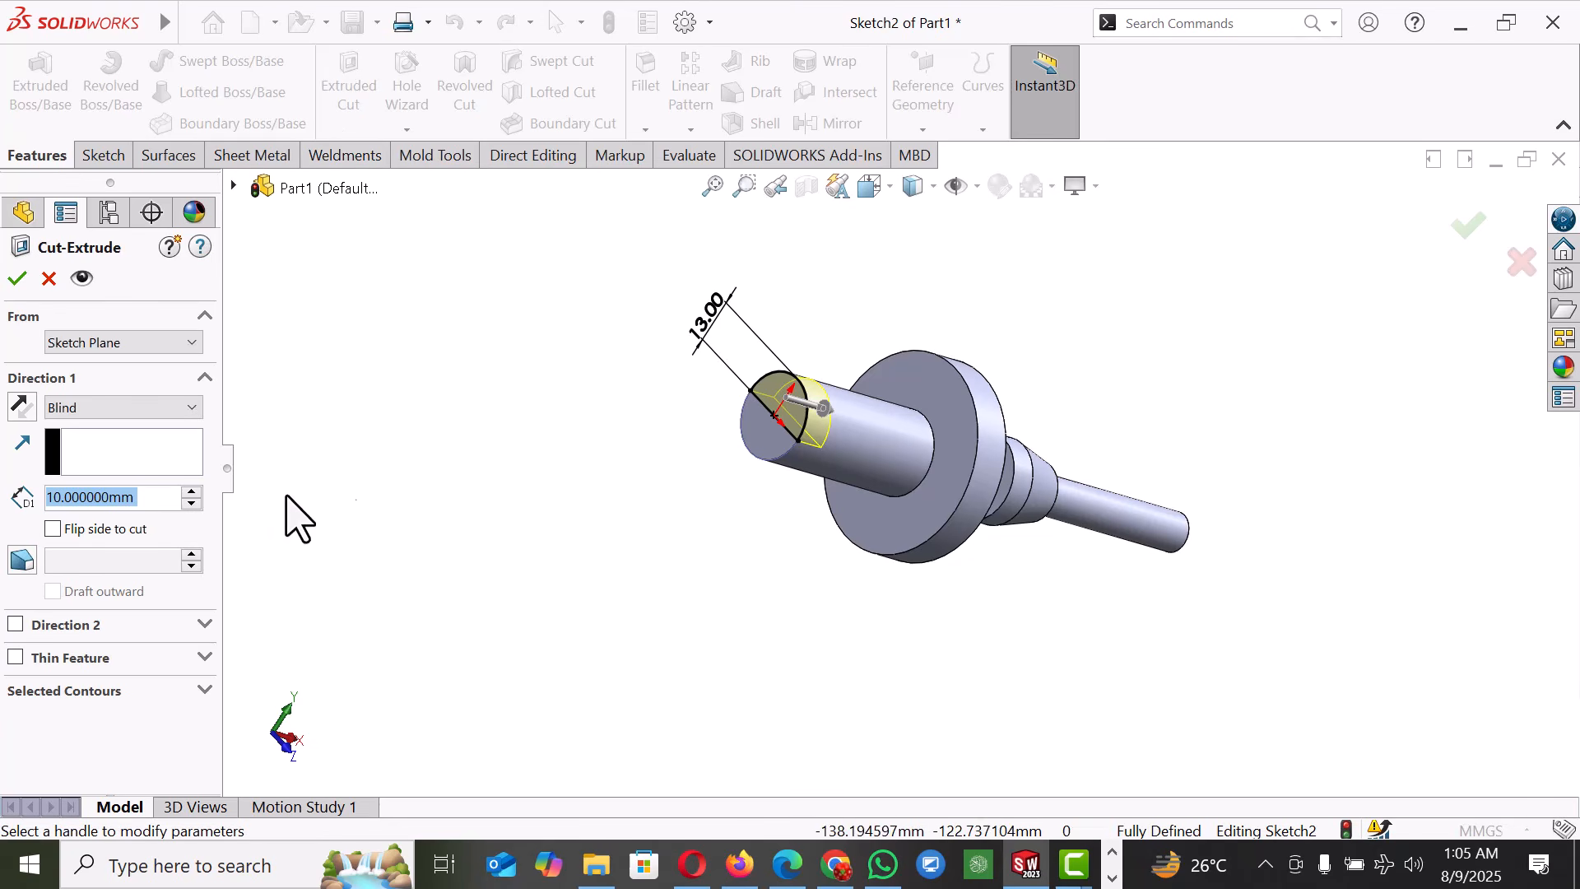
{"action": "left_click", "coordinate": [192, 492]}
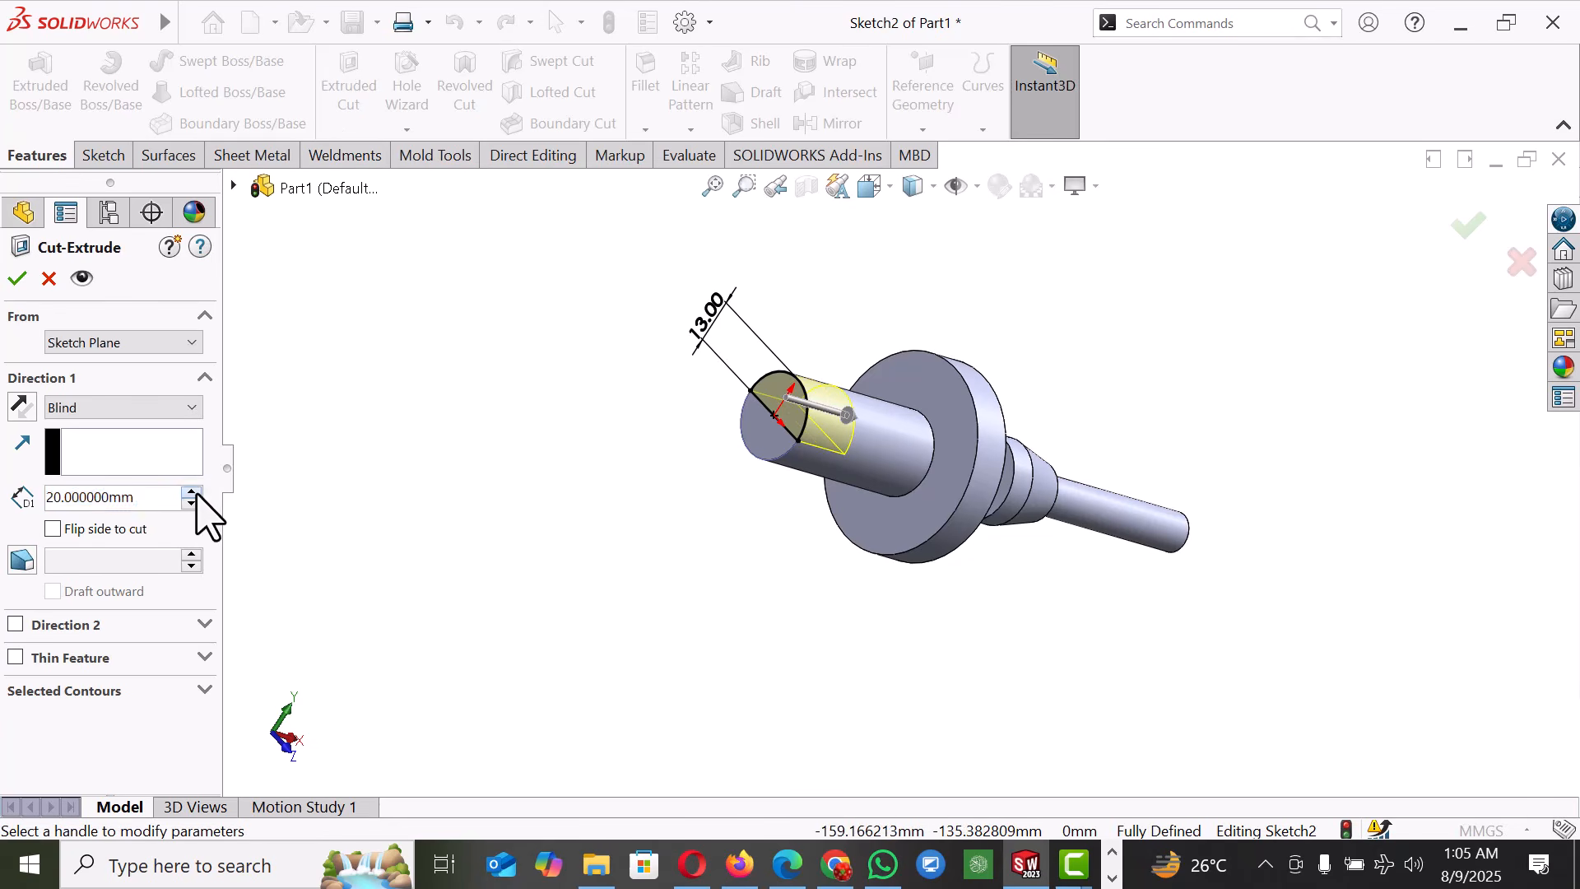
{"action": "left_click", "coordinate": [18, 280]}
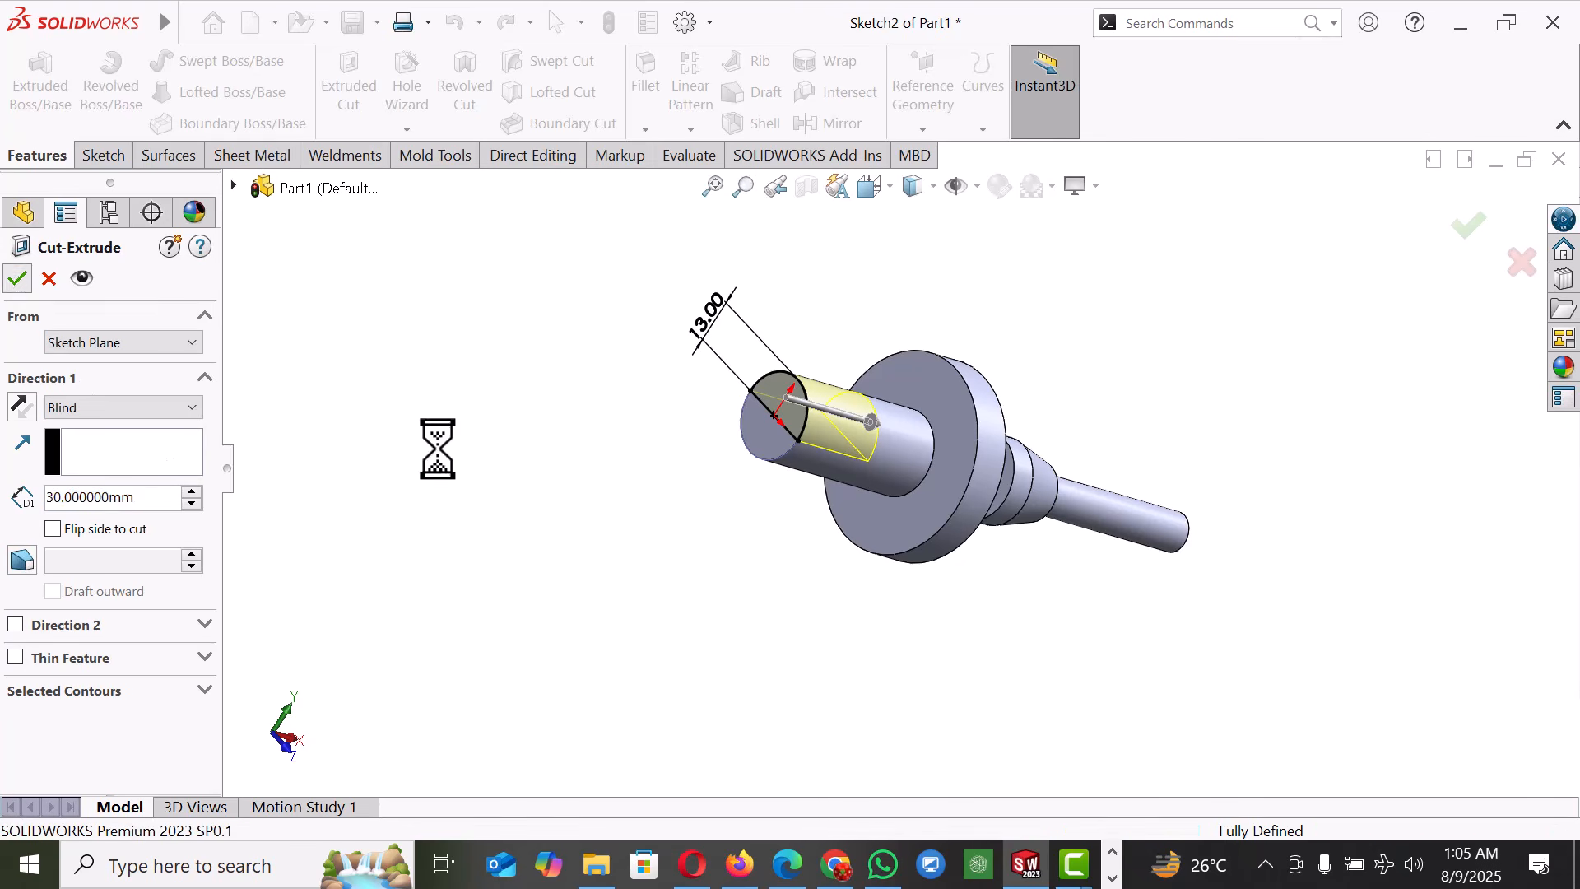
- Start a sketch on the new flat face and draw a circle about 8.3 mm in diameter, level with the origin
{"action": "middle_click_drag", "start_coordinate": [1122, 619], "coordinate": [1004, 636]}
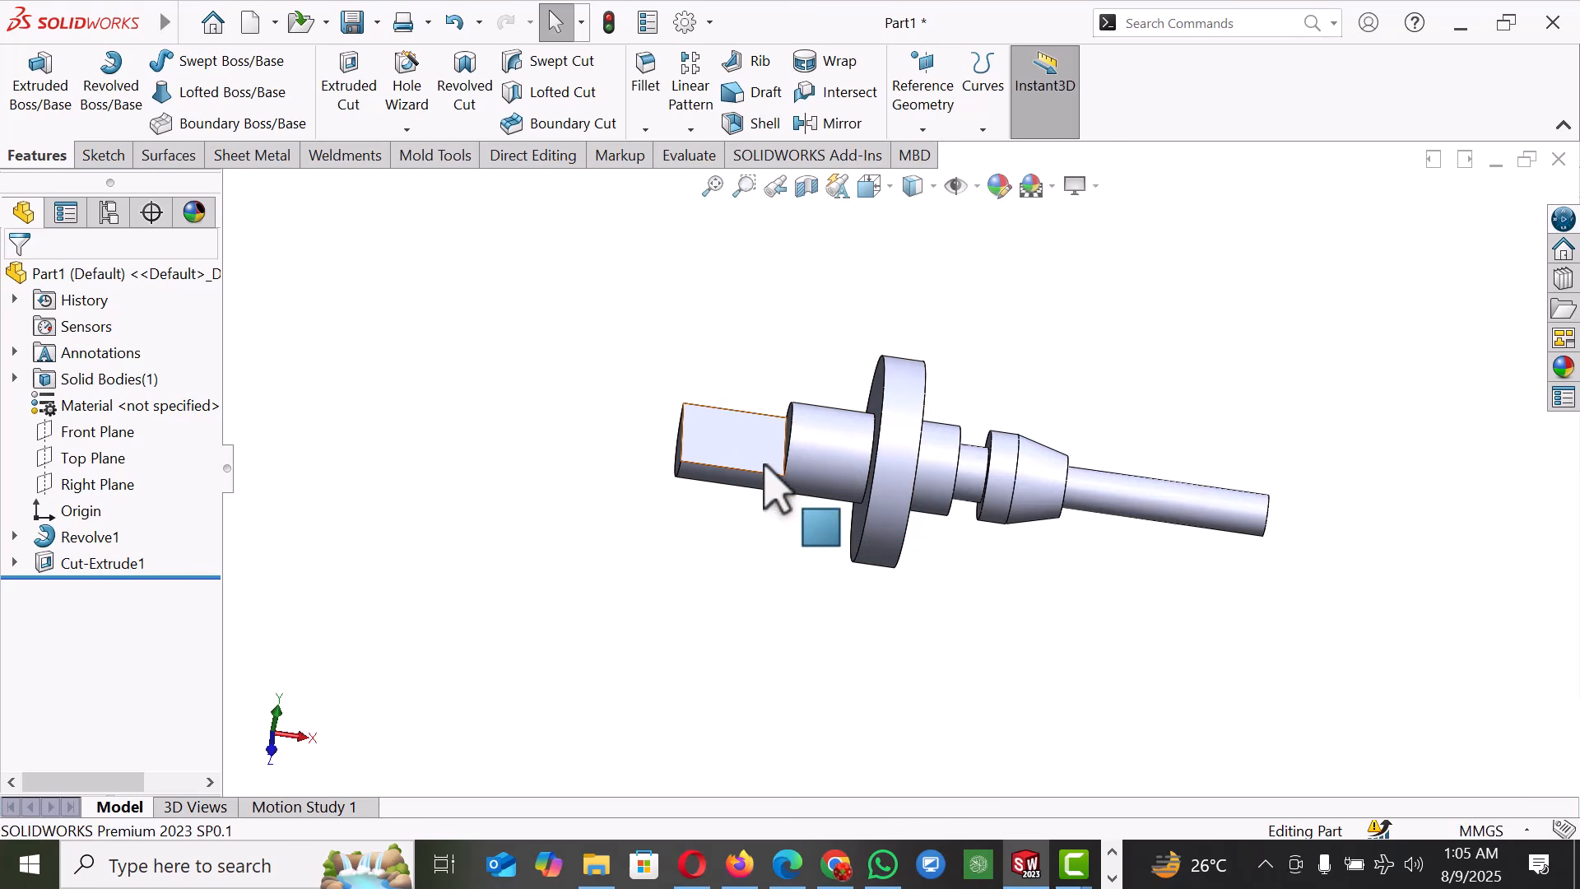
{"action": "left_click", "coordinate": [745, 444]}
{"action": "left_click", "coordinate": [826, 387]}
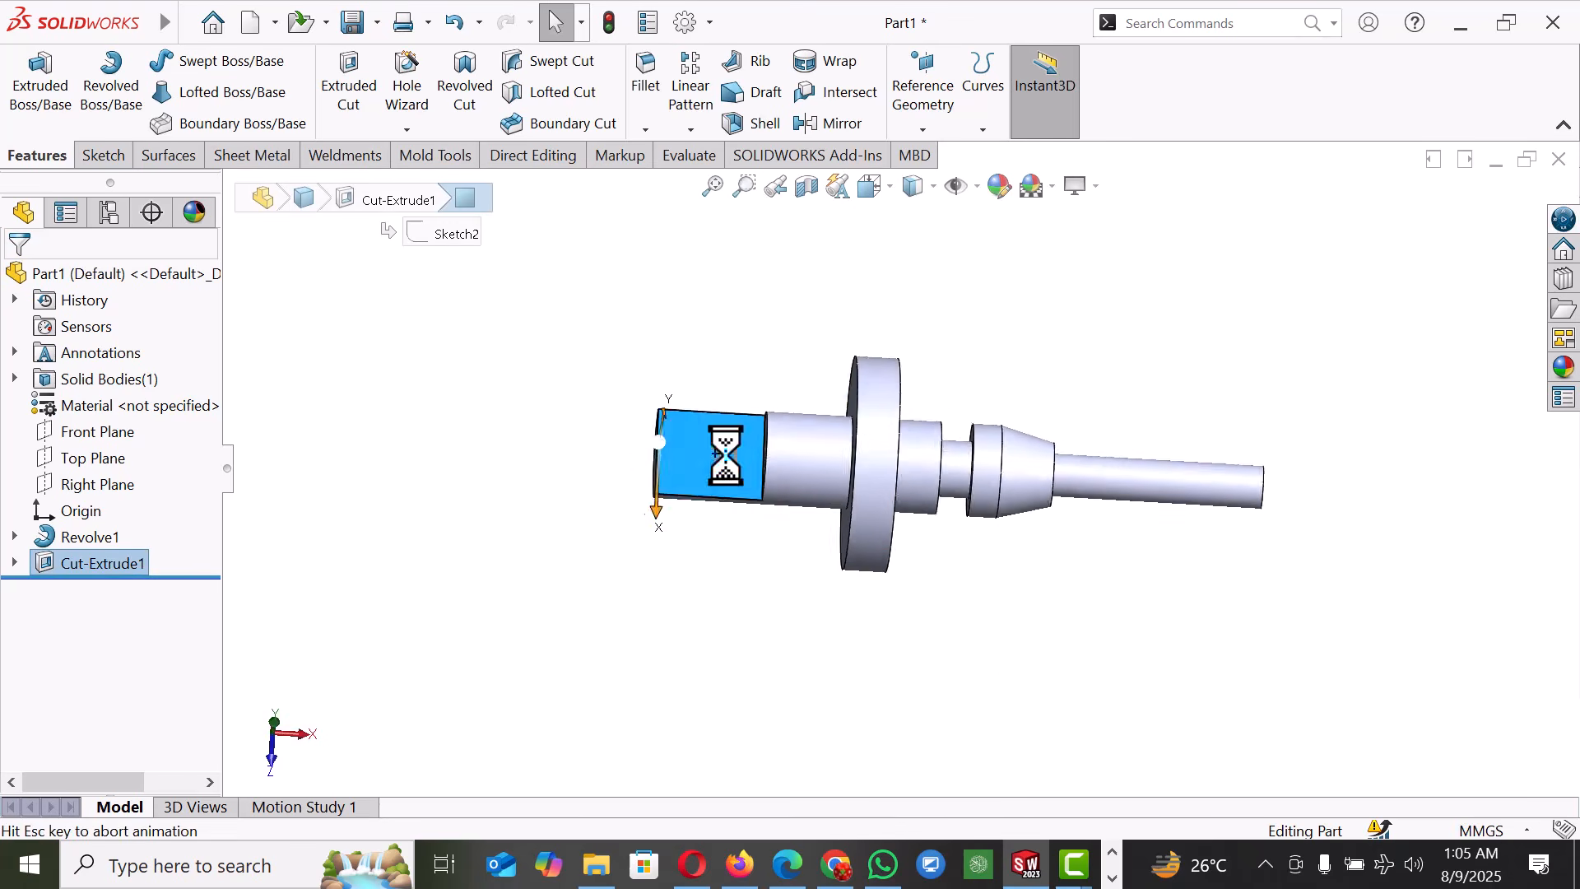
{"action": "key", "text": "c"}
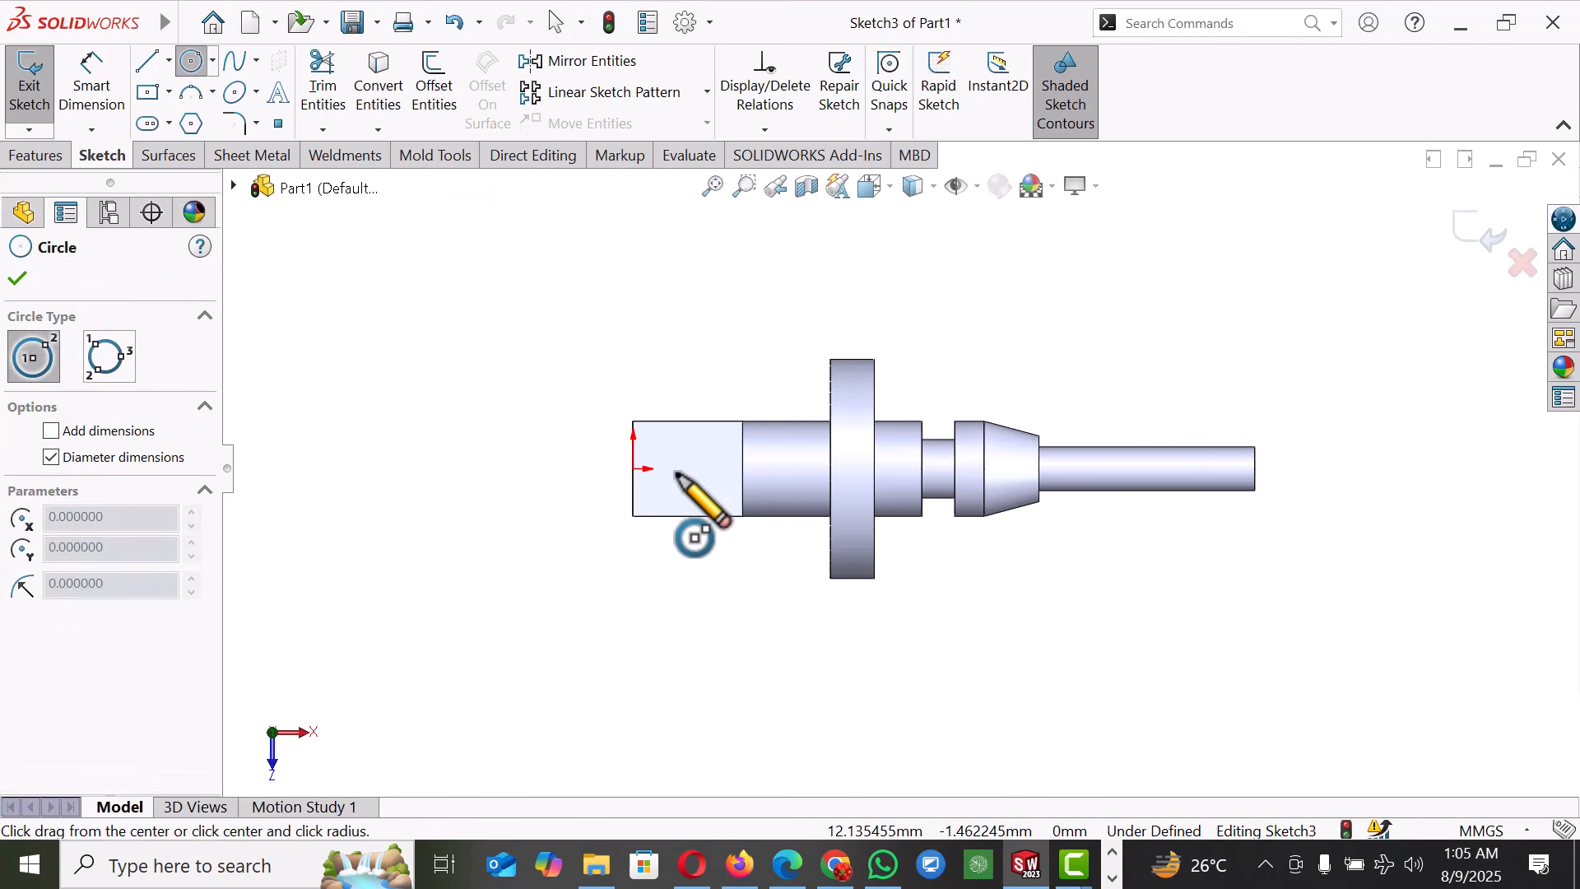
{"action": "left_click", "coordinate": [676, 469]}
{"action": "left_click", "coordinate": [675, 482]}
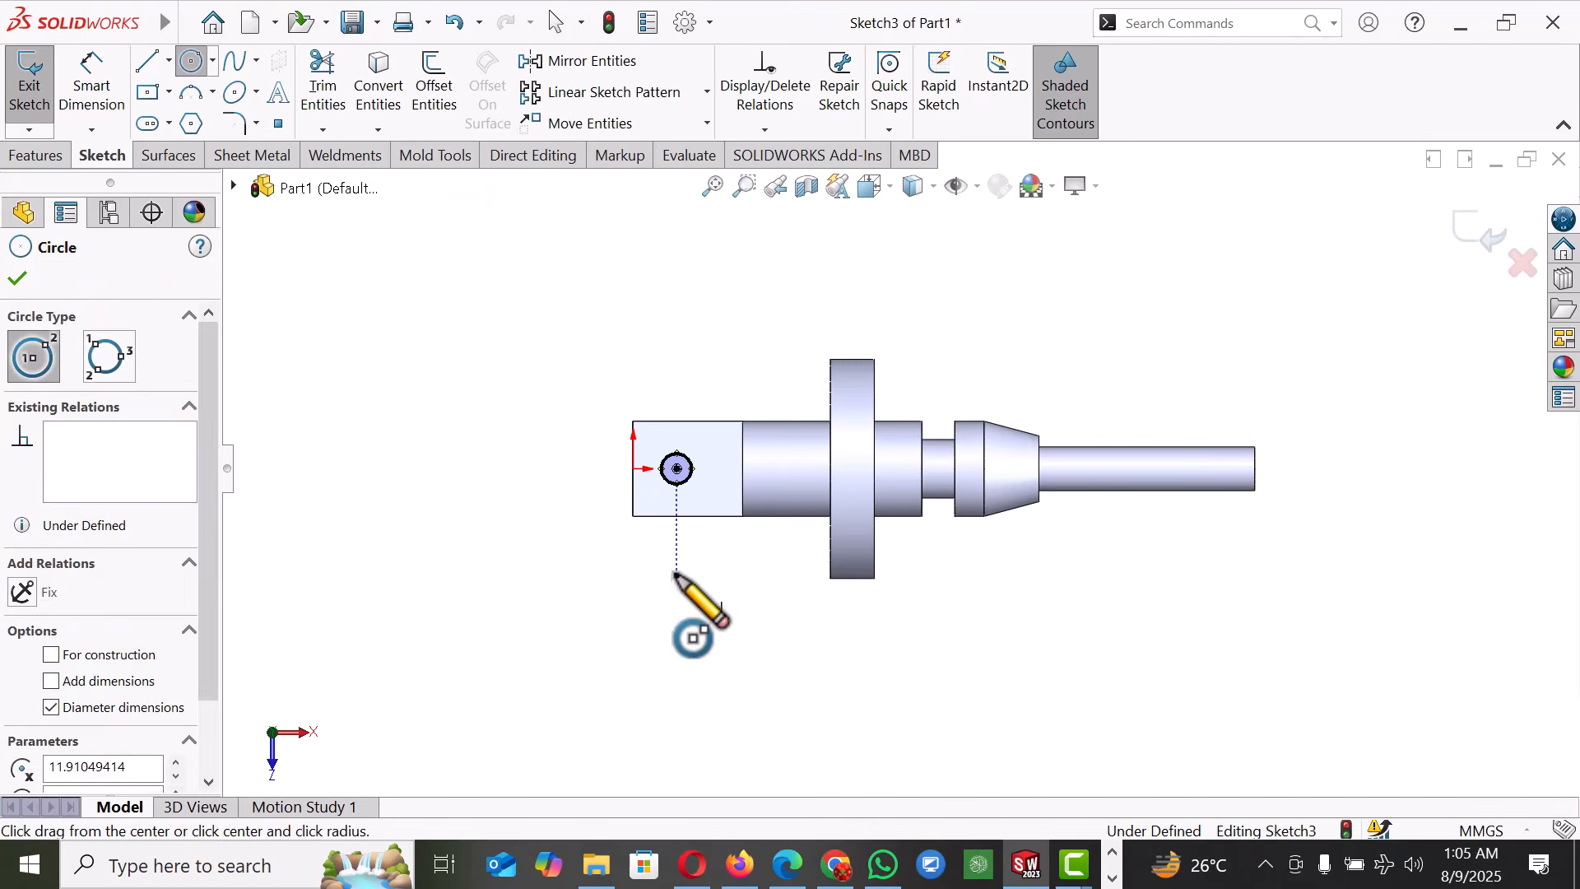
- Dimension the circle on the flat face to a diameter of 6 mm
{"action": "key", "text": "d"}
{"action": "scroll", "coordinate": [683, 515], "scroll_direction": "down", "scroll_amount": 3}
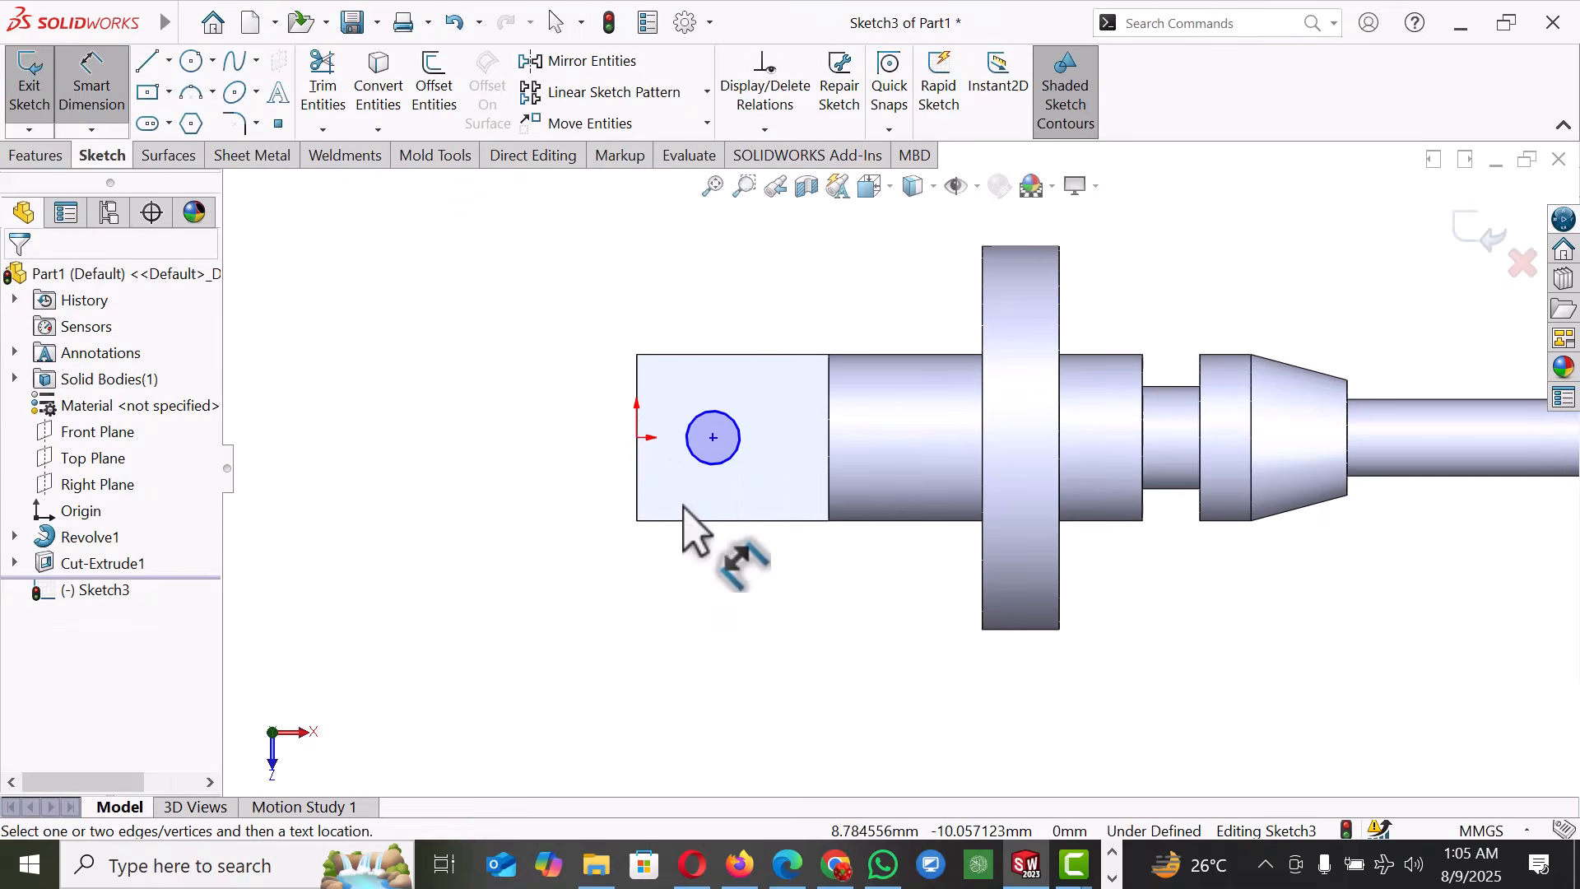
{"action": "left_click", "coordinate": [697, 463]}
{"action": "left_click", "coordinate": [539, 506]}
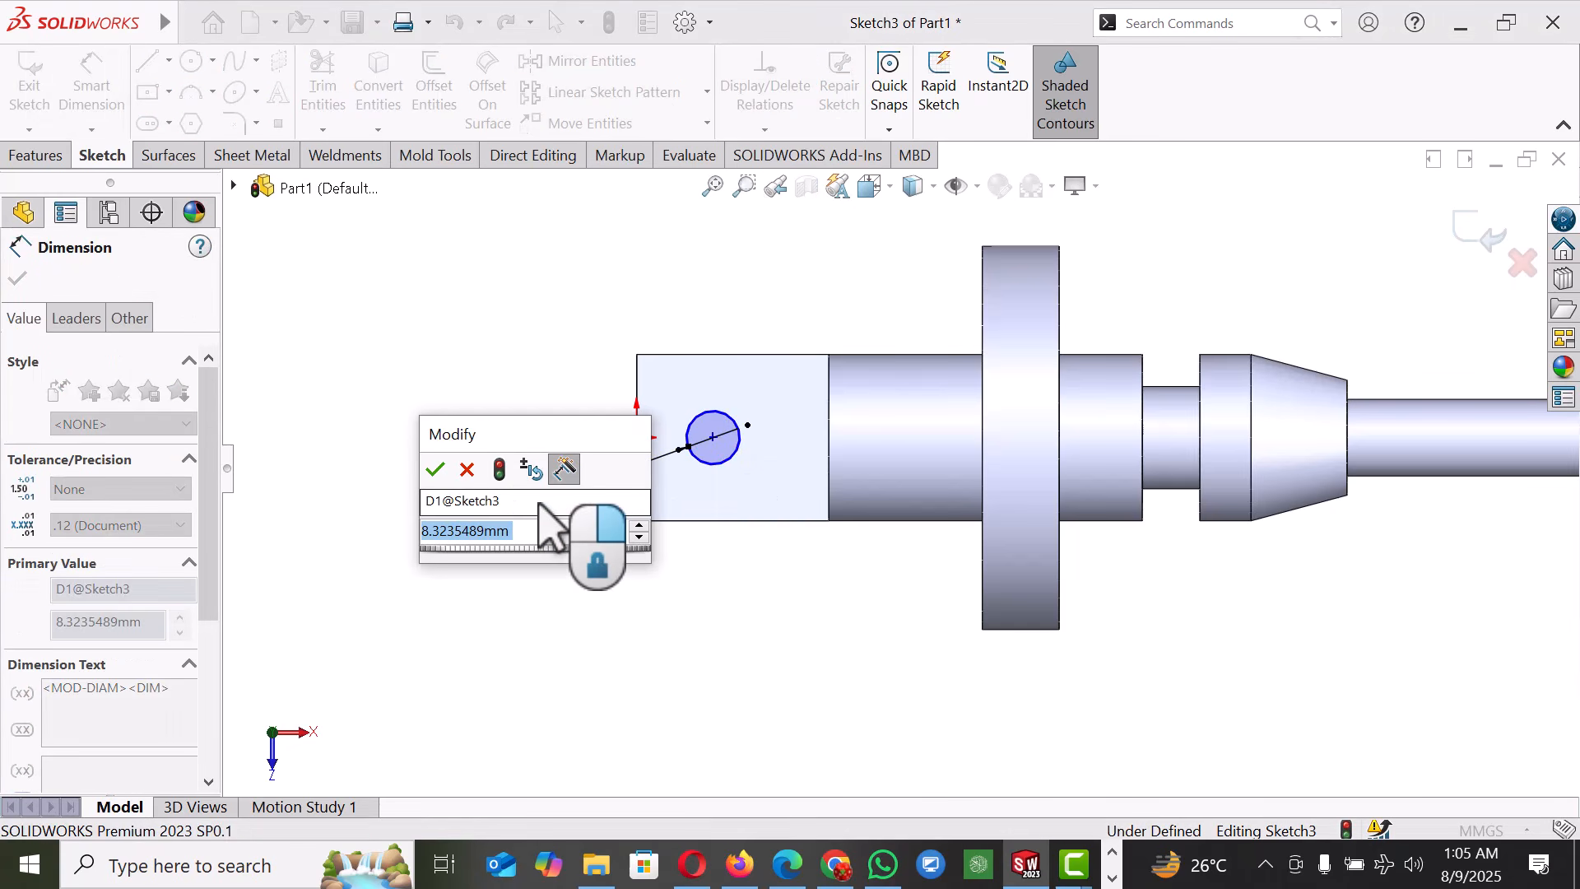
{"action": "type", "text": "6"}
{"action": "key", "text": "Return"}
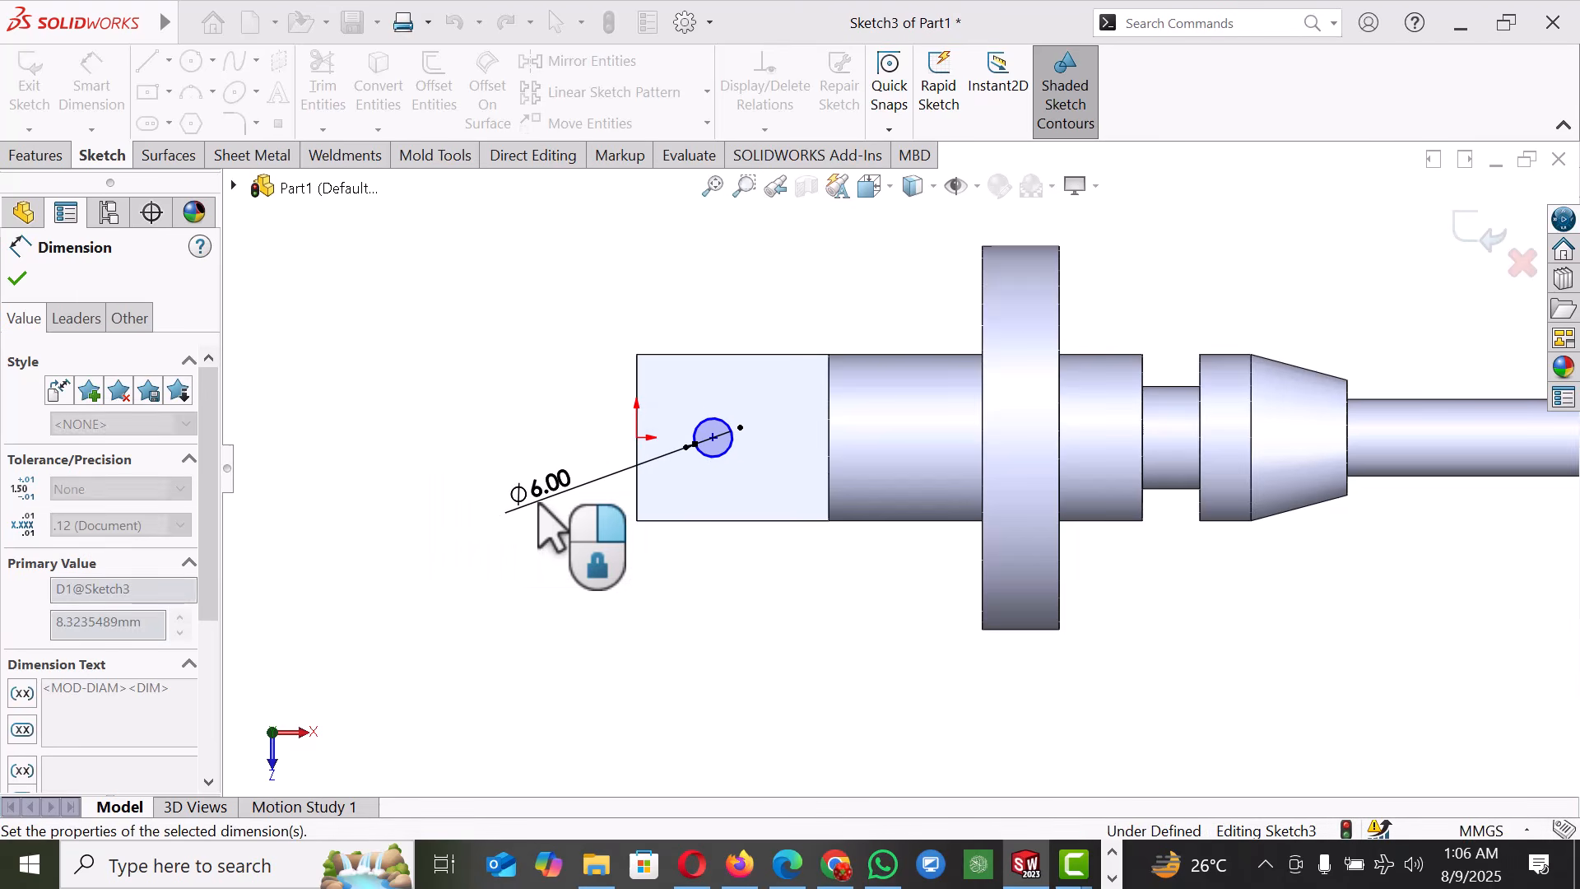
{"action": "left_click", "coordinate": [623, 631]}
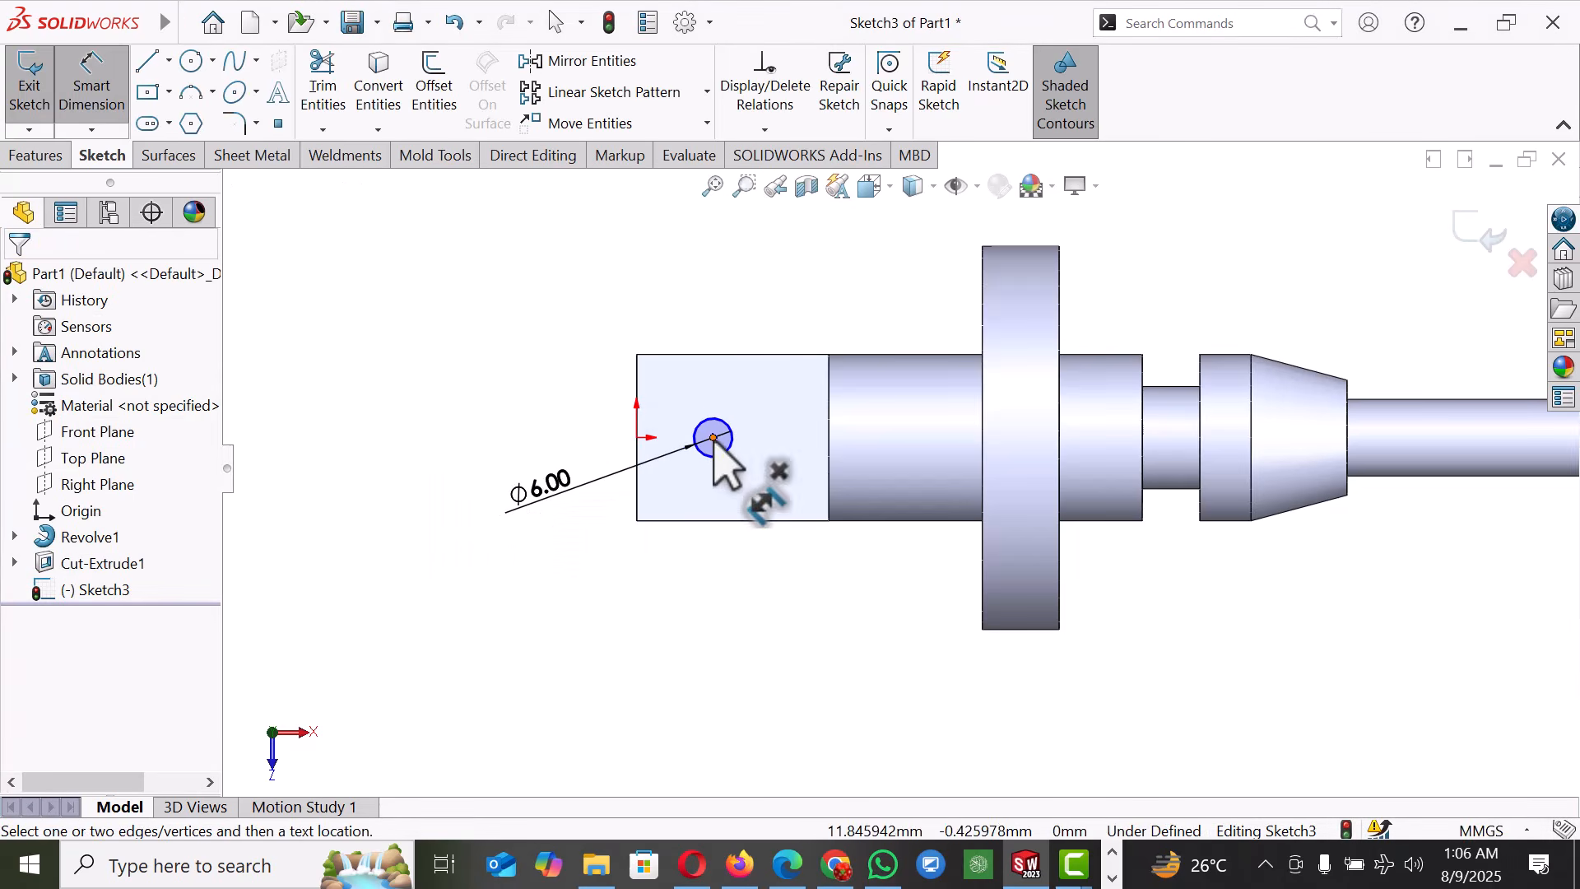
- Dimension the circle's centre to 12 mm from the outer end edge of the flat face
{"action": "left_click", "coordinate": [714, 437]}
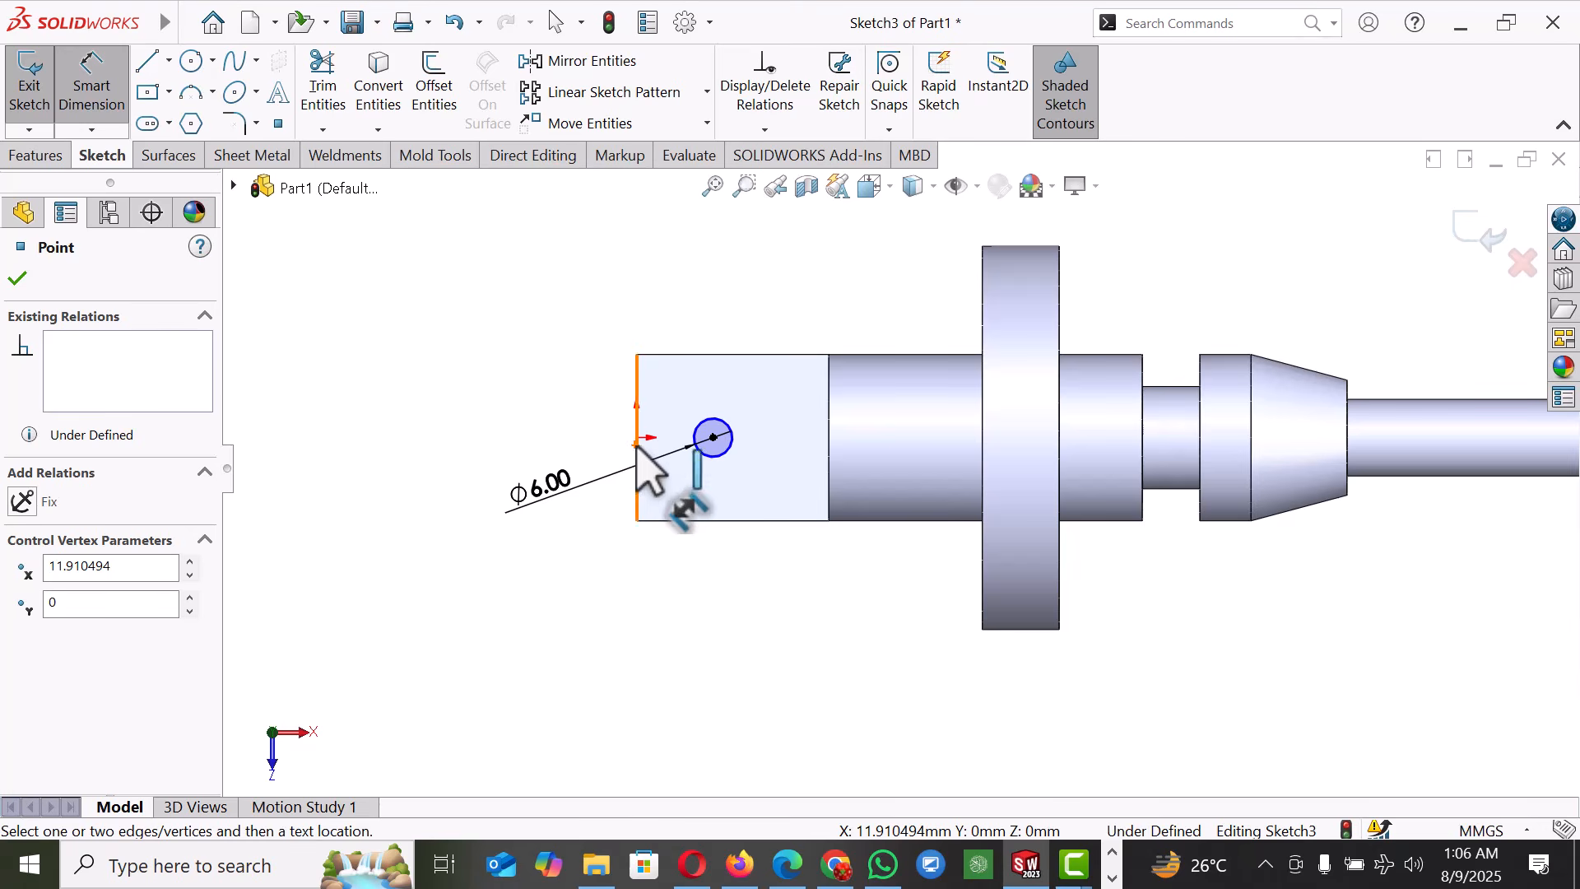
{"action": "left_click", "coordinate": [638, 461]}
{"action": "left_click", "coordinate": [697, 648]}
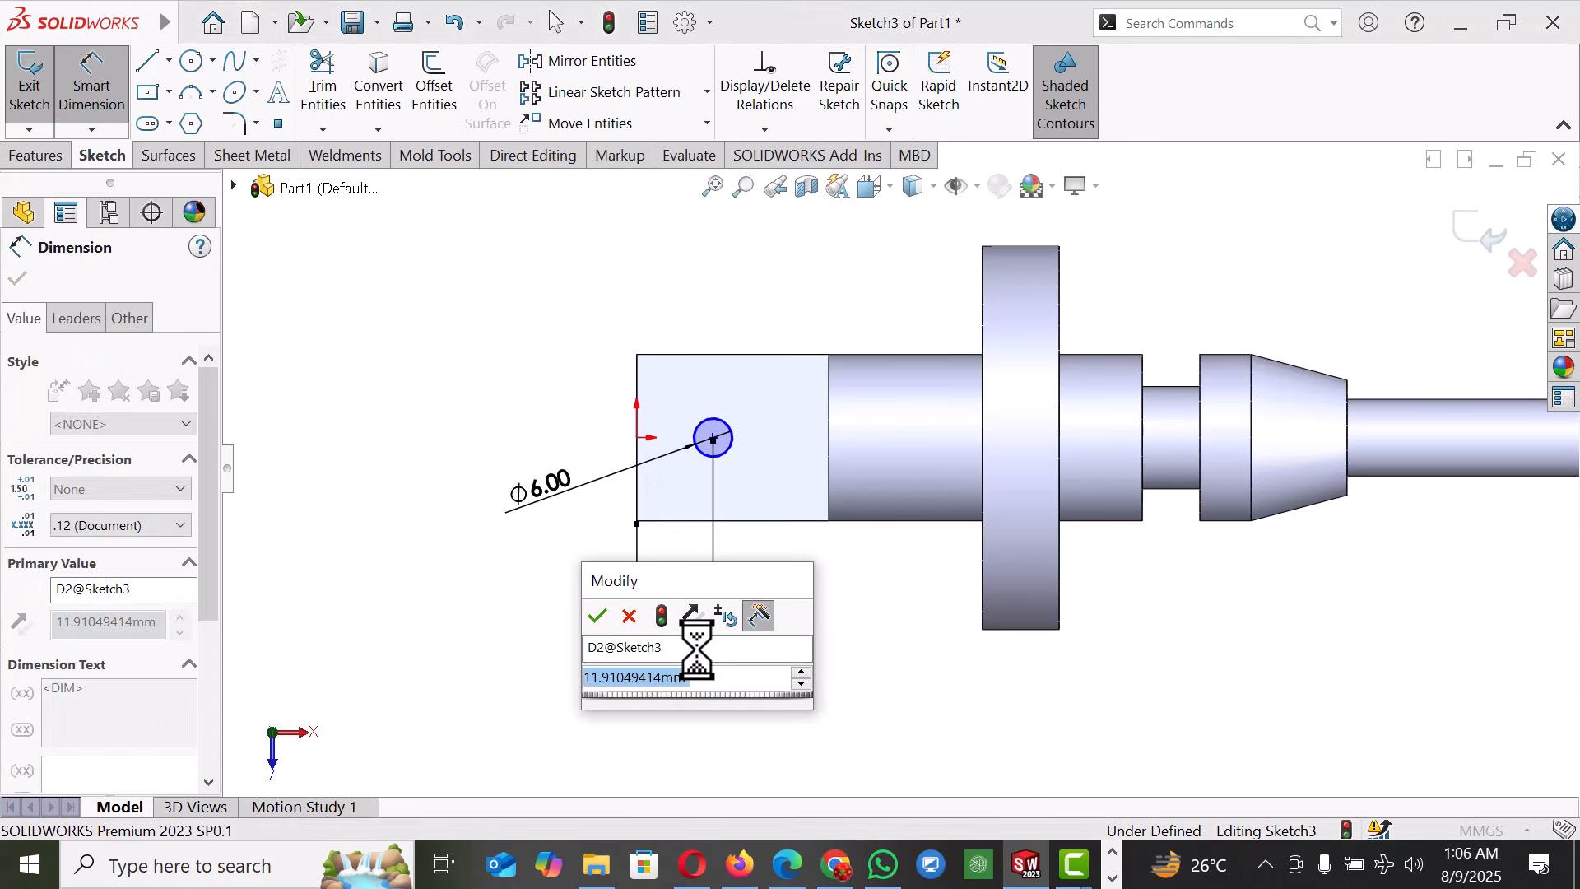
{"action": "type", "text": "12"}
{"action": "key", "text": "Return"}
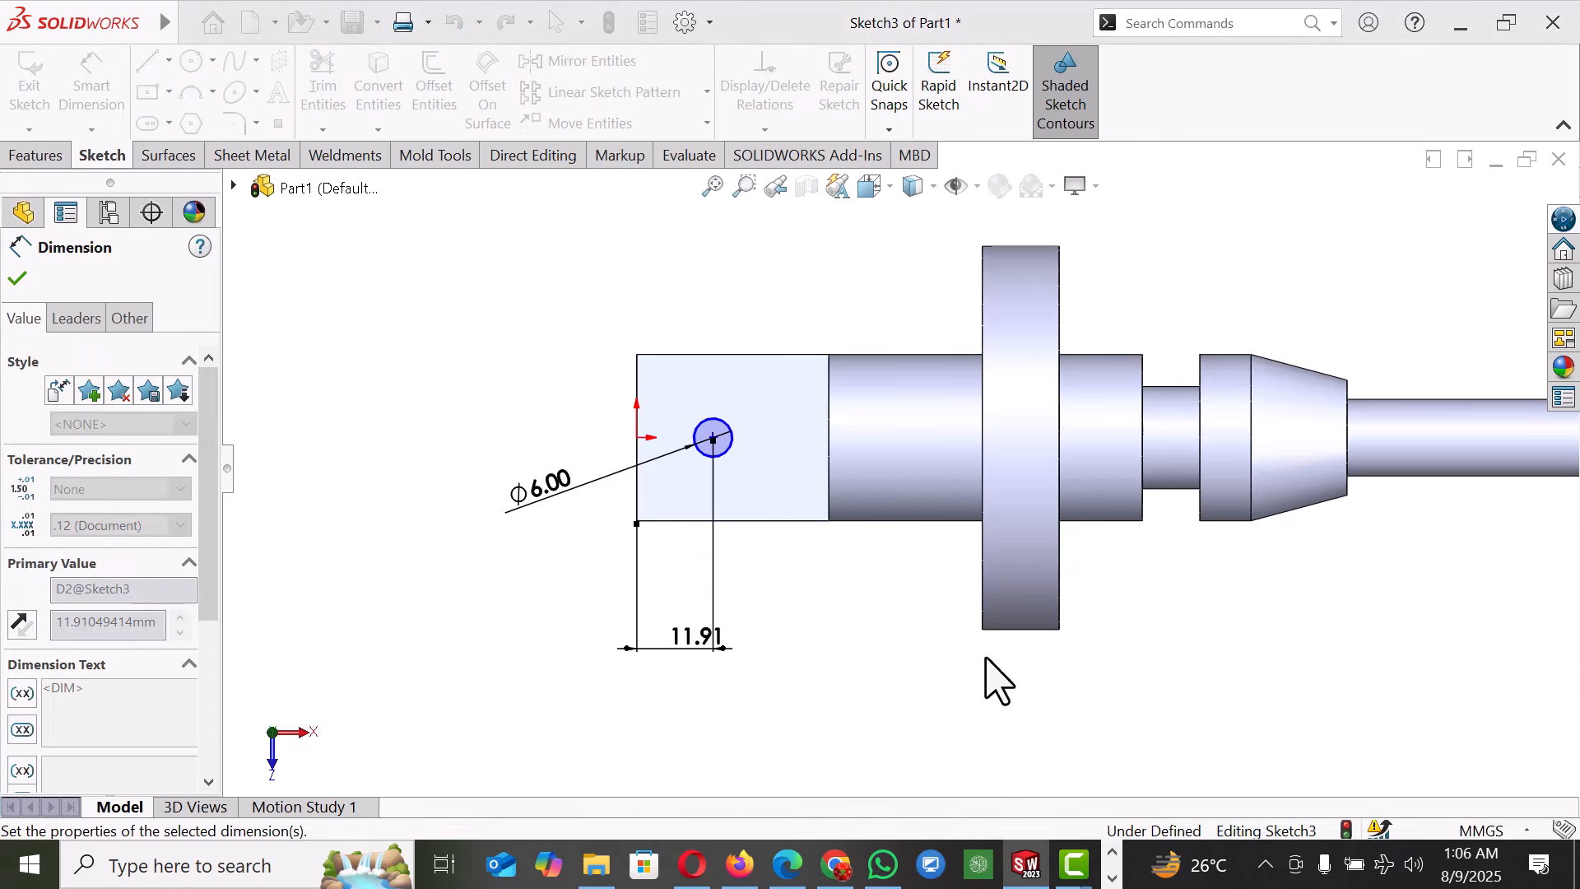
{"action": "right_click", "coordinate": [851, 647]}
{"action": "left_click", "coordinate": [905, 720]}
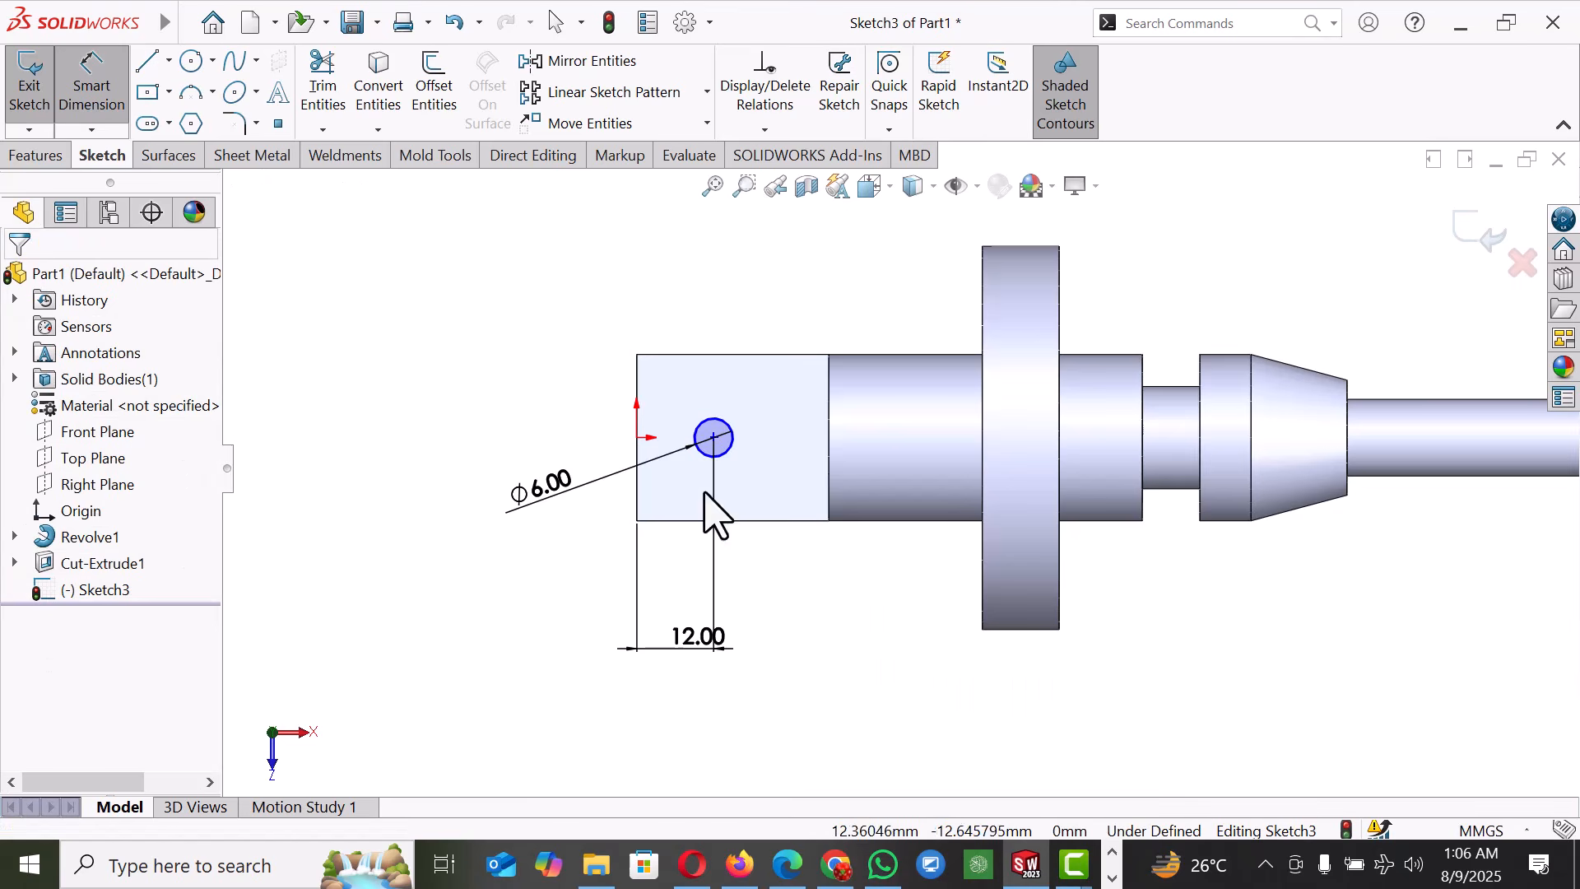
- Add a horizontal relation between the 6 mm circle's centre and the sketch origin
{"action": "left_click", "coordinate": [714, 438]}
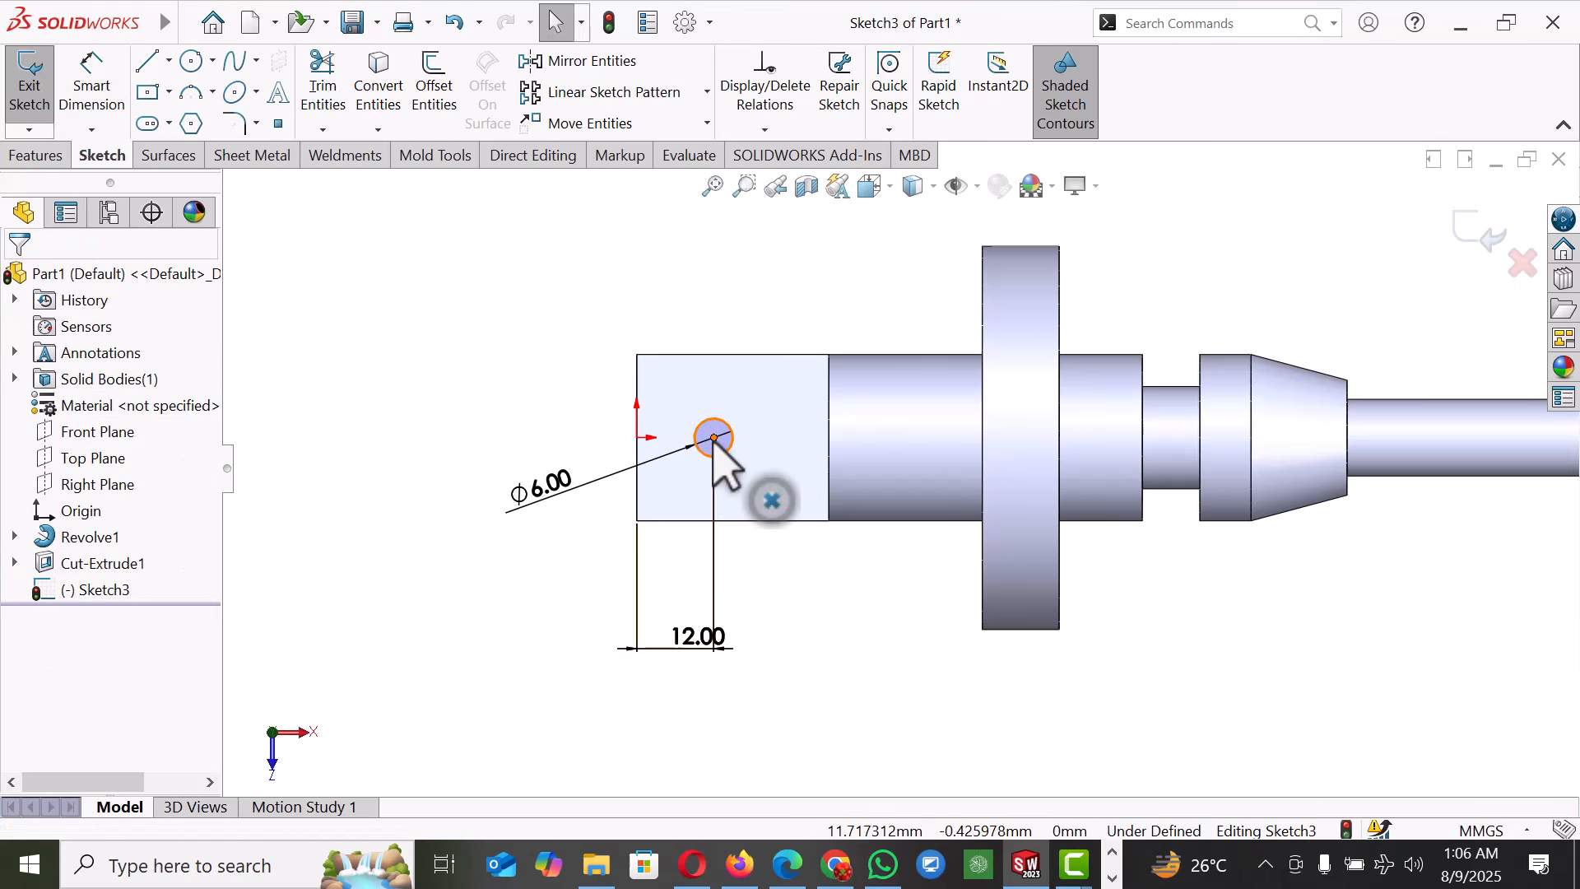
{"action": "left_click", "coordinate": [638, 438], "text": "ctrl"}
{"action": "left_click", "coordinate": [24, 600]}
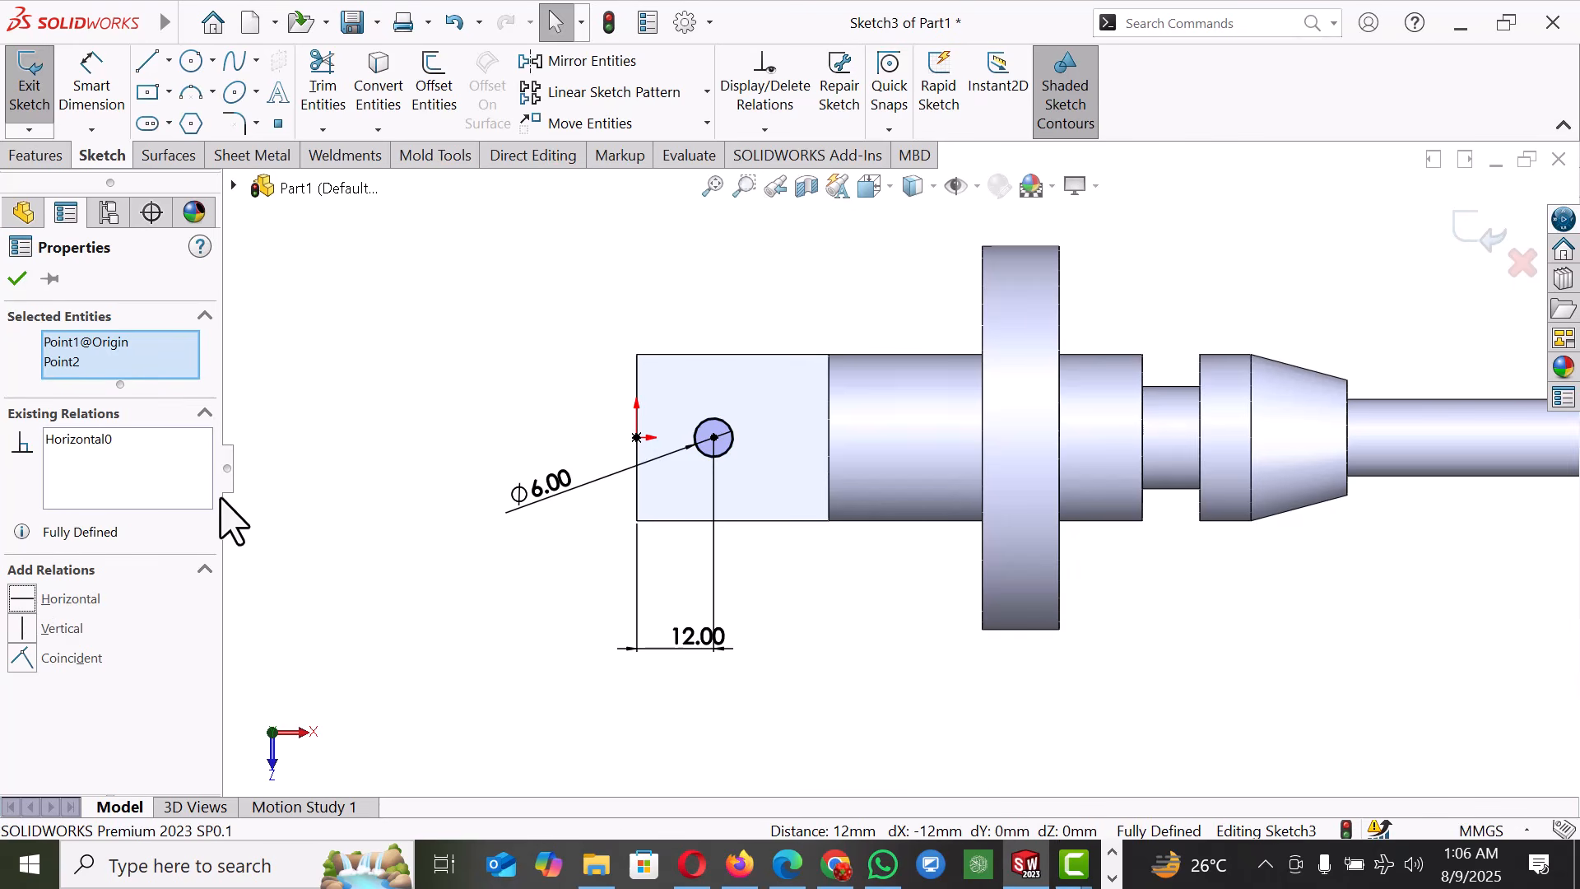
{"action": "left_click", "coordinate": [372, 425]}
- Cut the 6 mm circle into the flattened shaft end with an Extruded Cut
{"action": "left_click", "coordinate": [50, 156]}
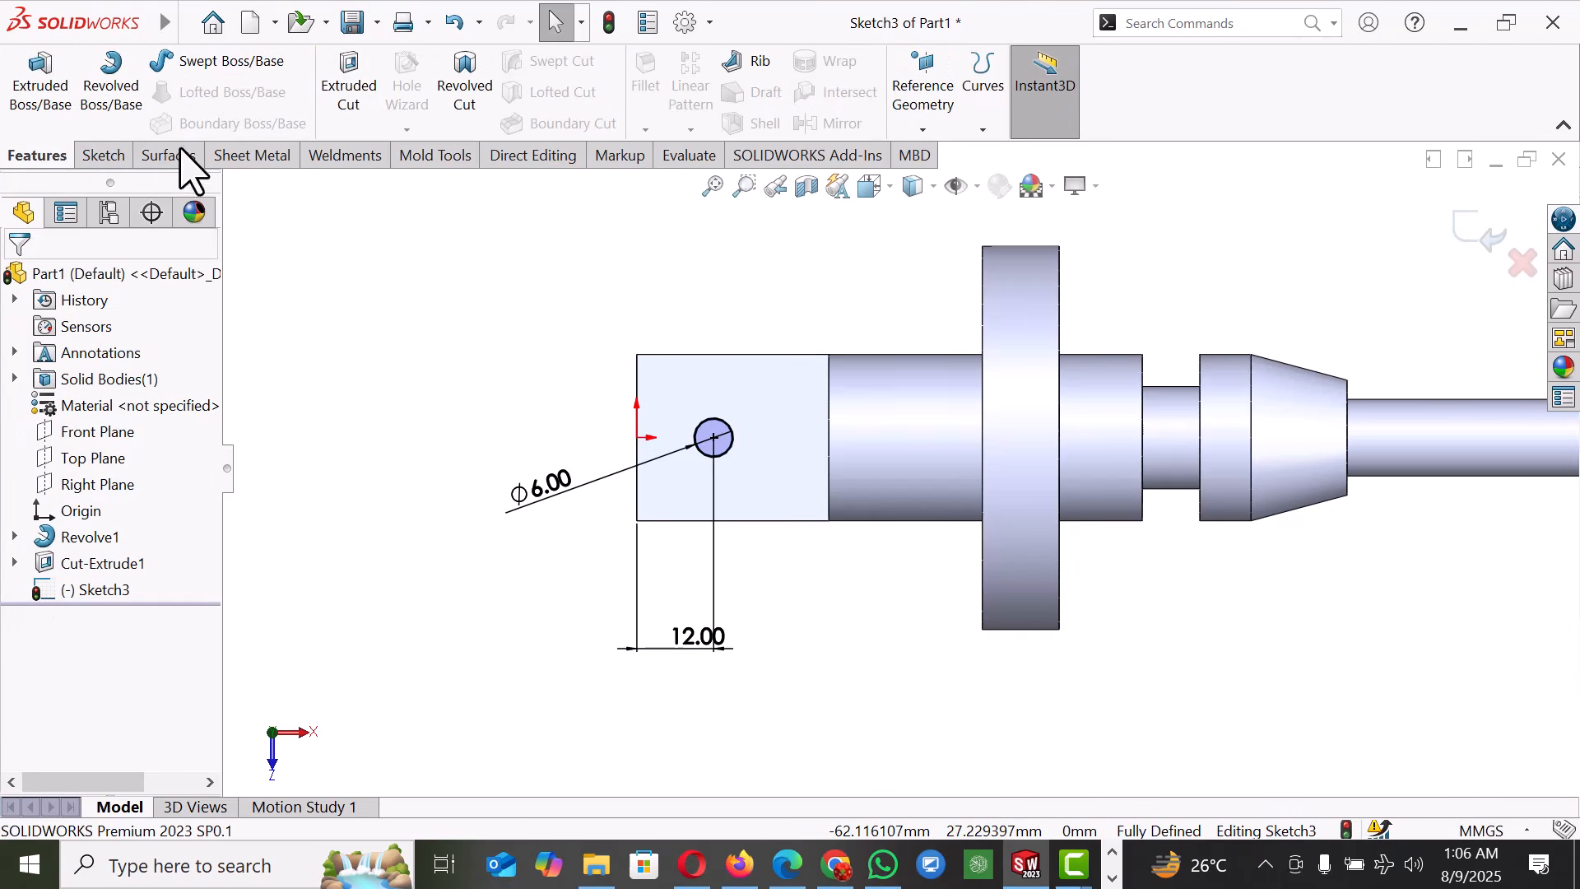
{"action": "left_click", "coordinate": [345, 92]}
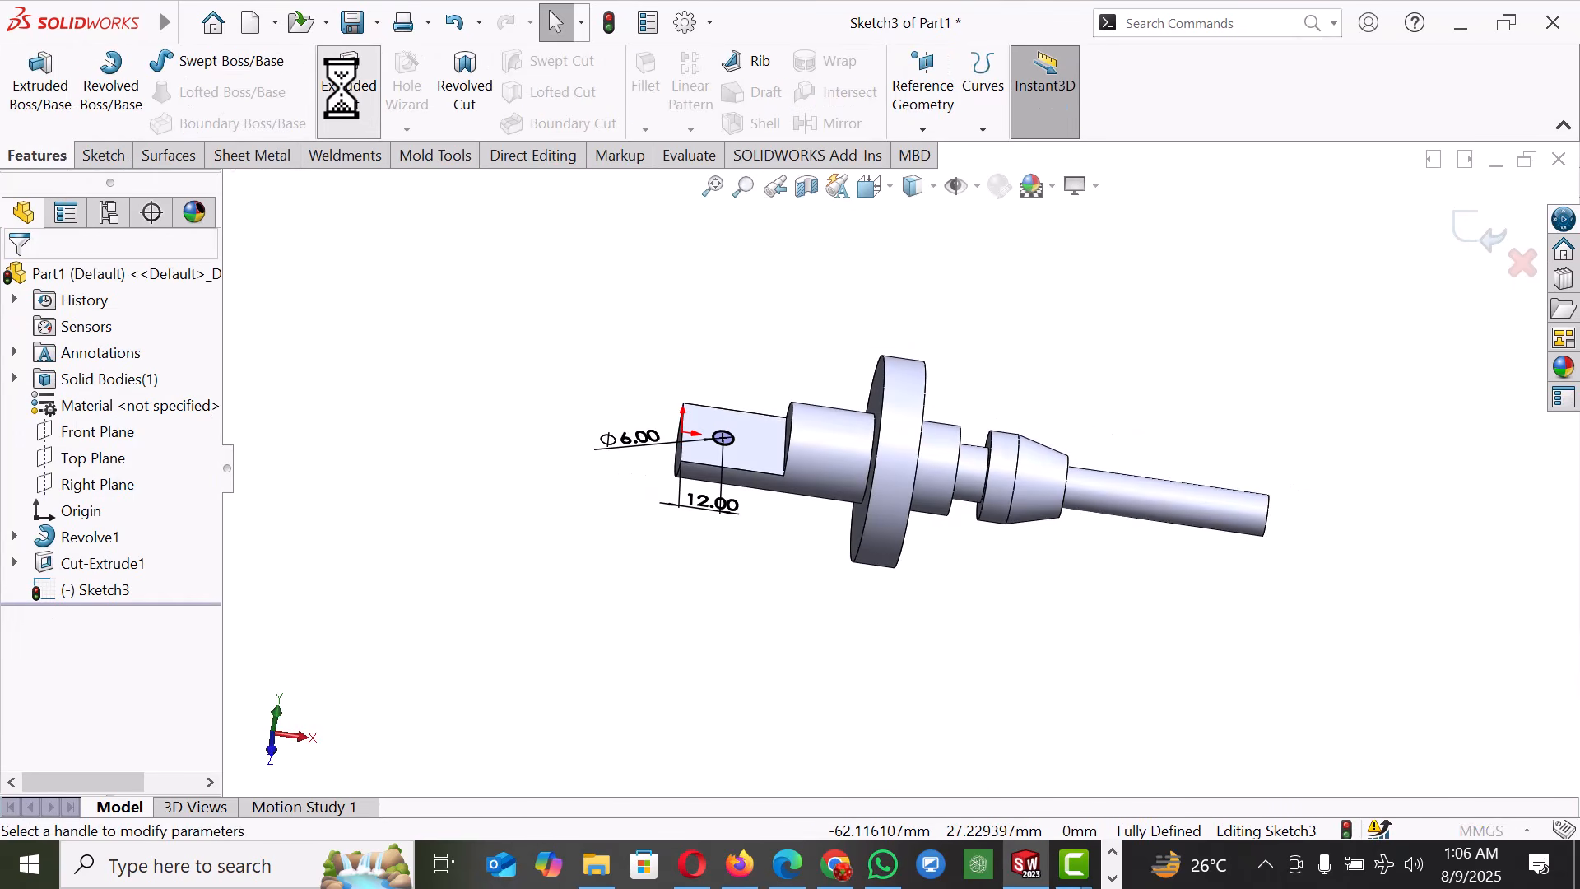
{"action": "left_click", "coordinate": [15, 280]}
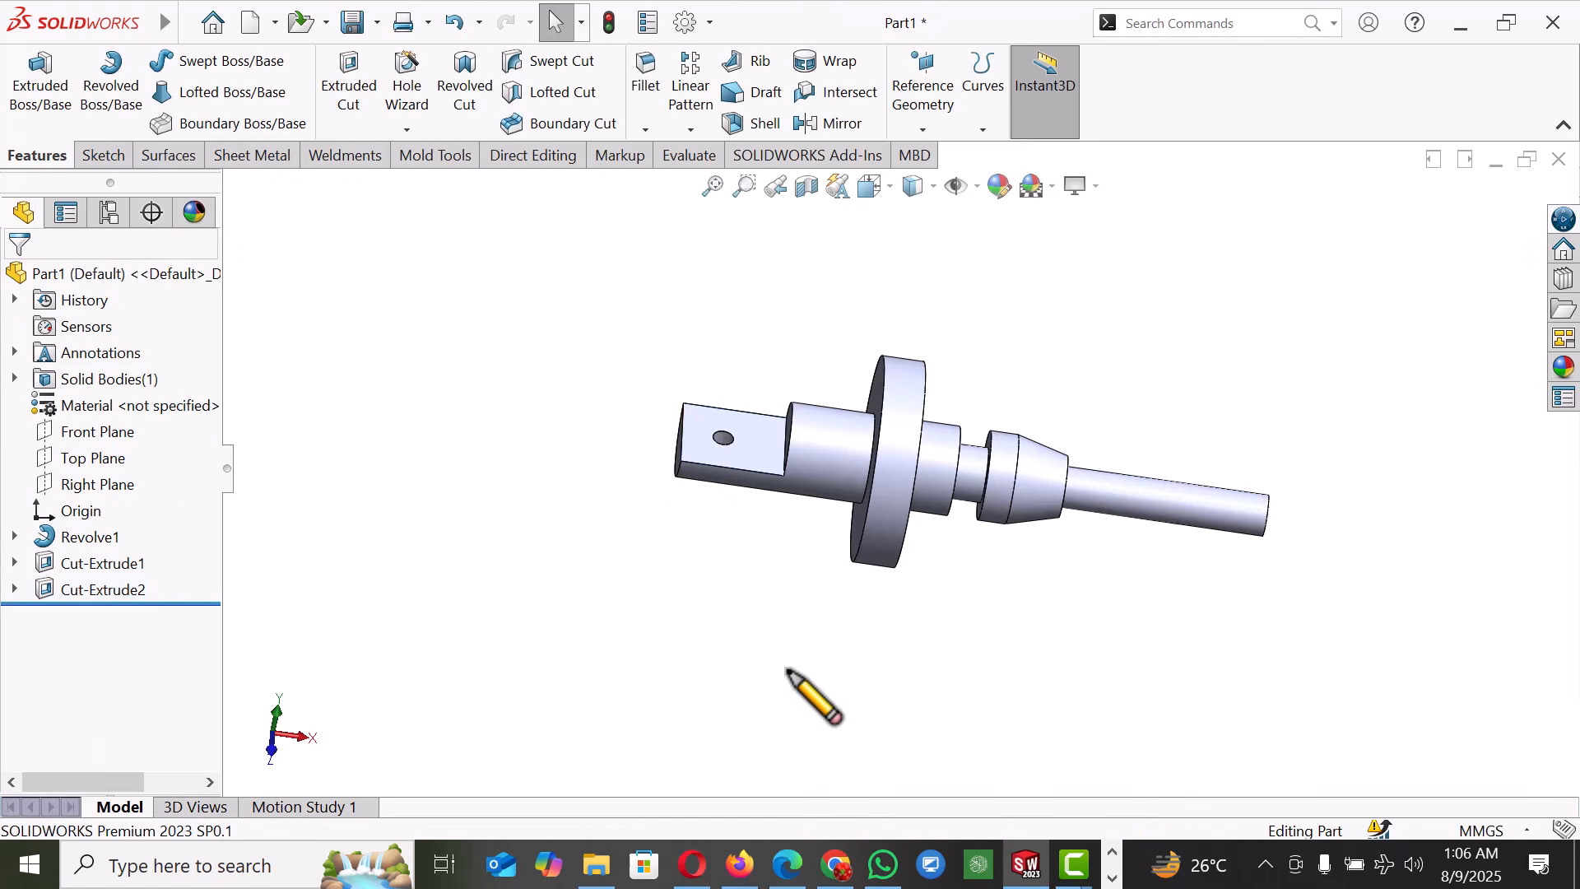
- Start a new sketch on the large flange's face on the side of the thin shaft
{"action": "middle_click_drag", "start_coordinate": [968, 597], "coordinate": [932, 583]}
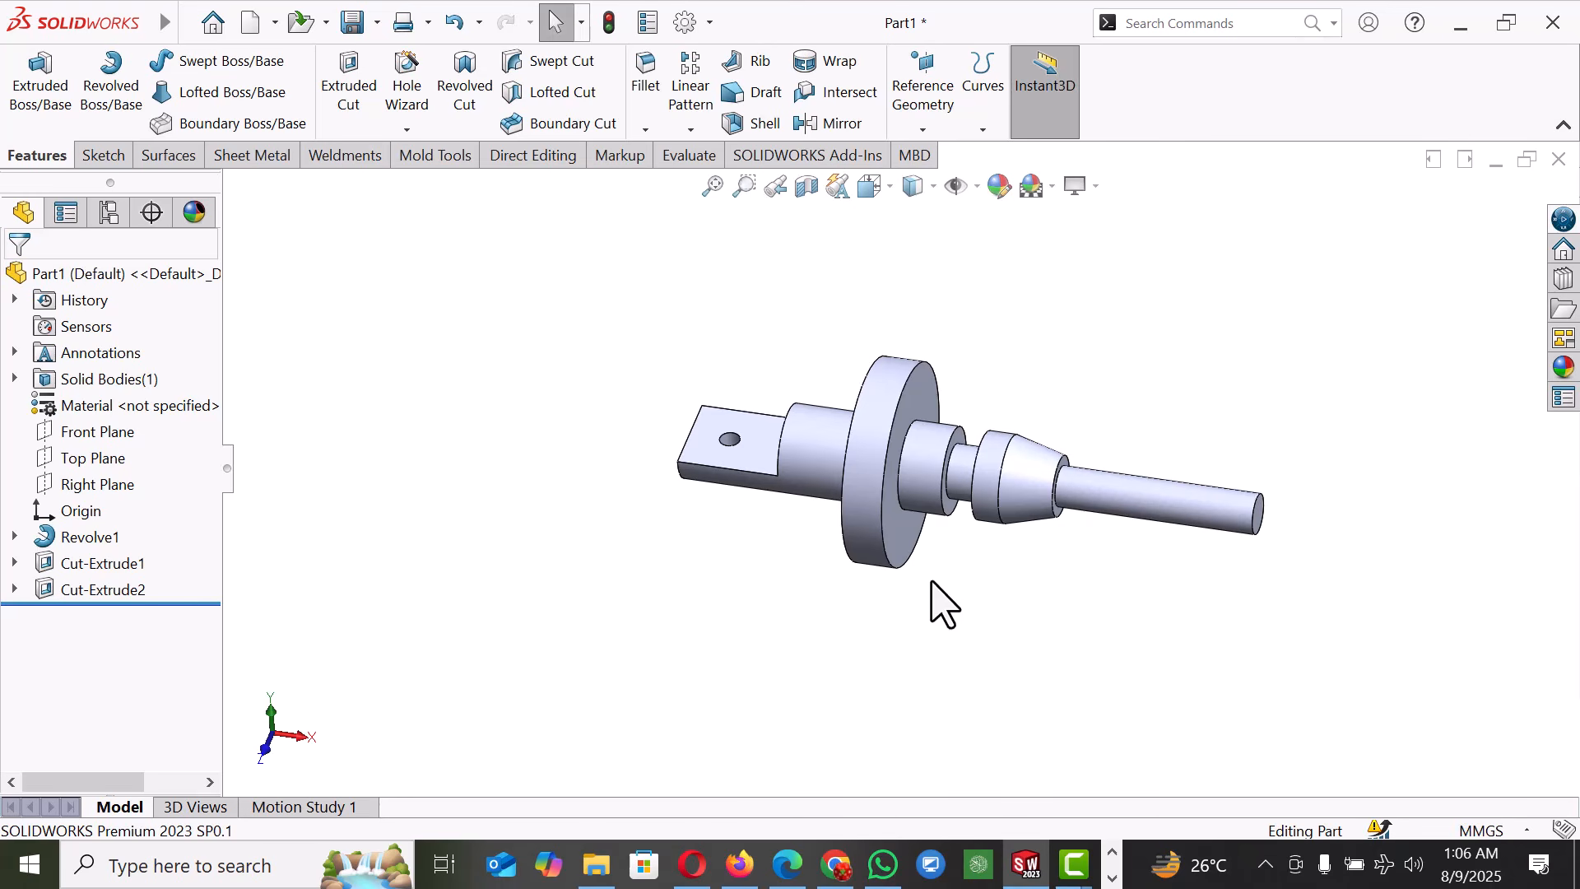
{"action": "scroll", "coordinate": [925, 552], "scroll_direction": "down", "scroll_amount": 3}
{"action": "left_click", "coordinate": [888, 525]}
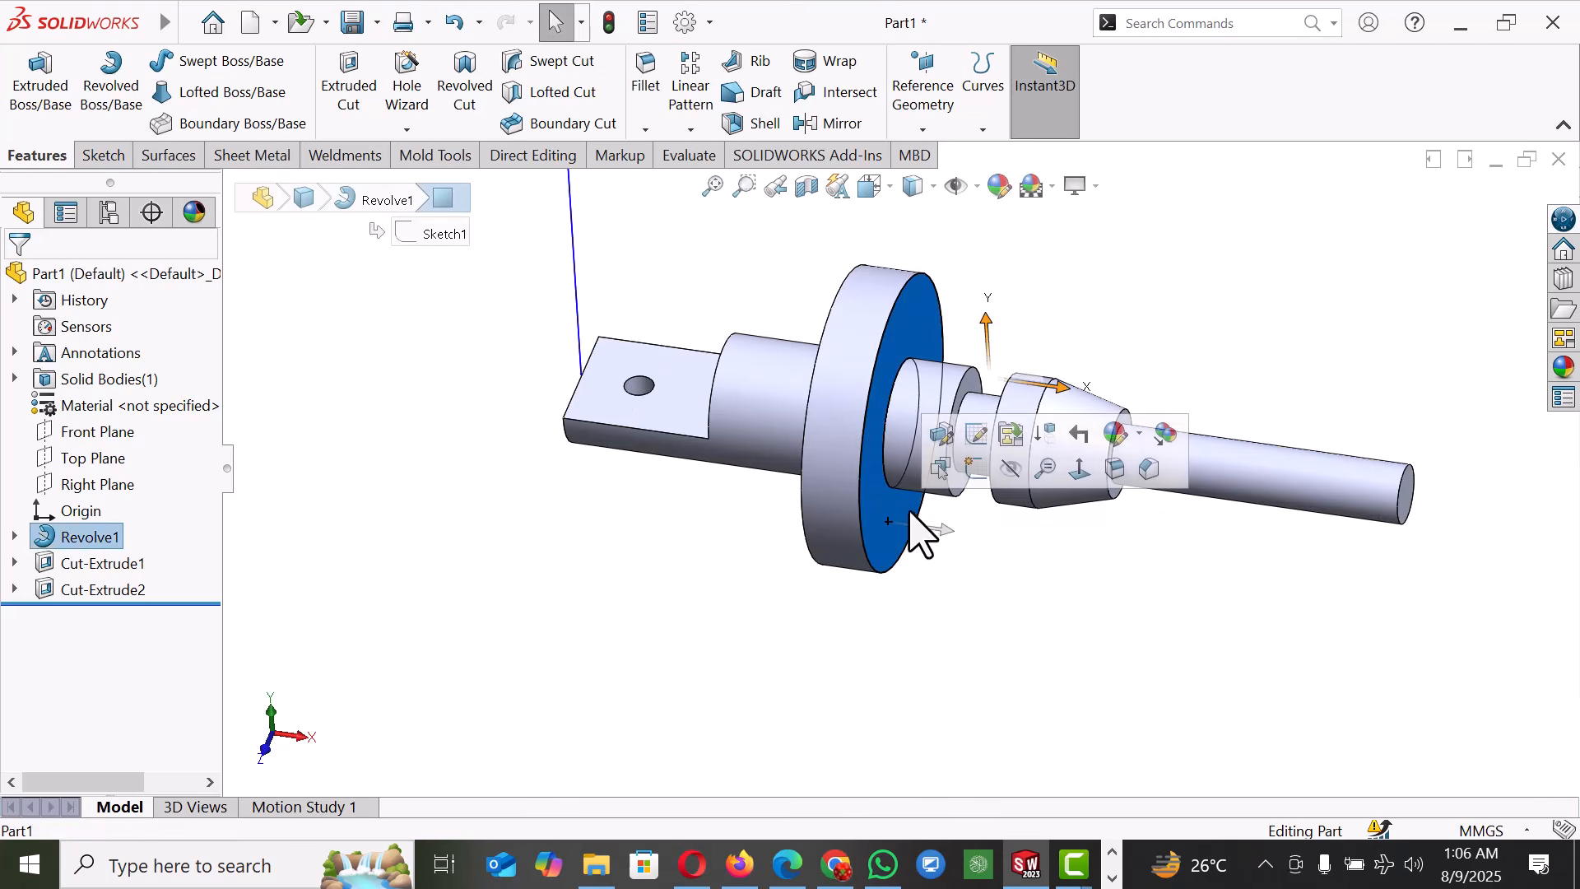
{"action": "left_click", "coordinate": [975, 476]}
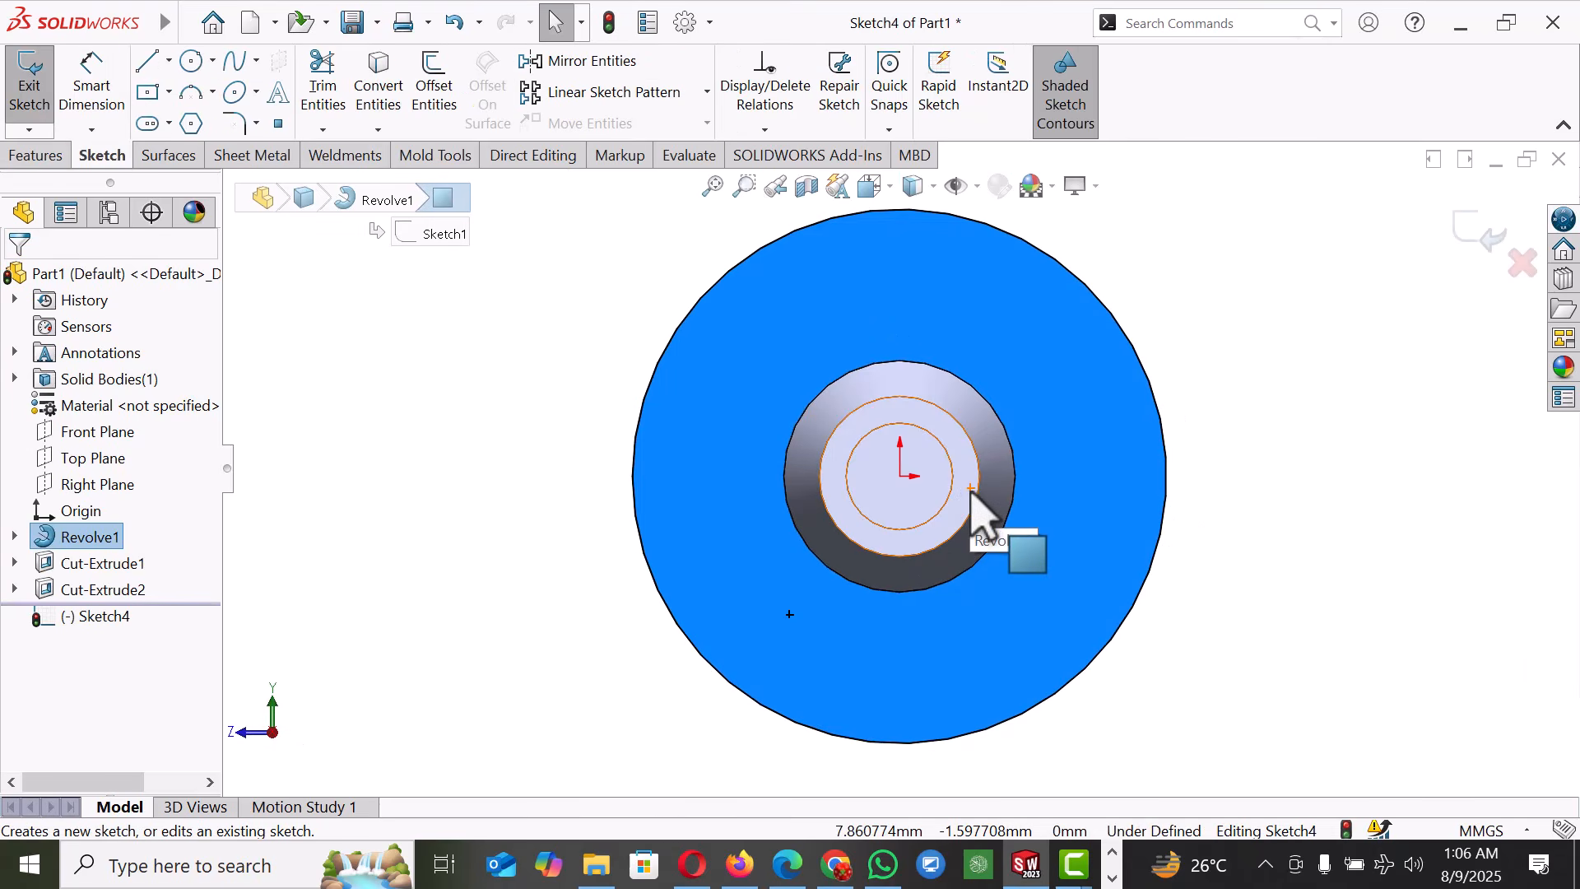
{"action": "left_click", "coordinate": [1313, 565]}
- Draw a circle about 40.3 mm in diameter centred on the origin and convert it to construction geometry
{"action": "right_click_drag", "start_coordinate": [1288, 574], "coordinate": [1461, 589]}
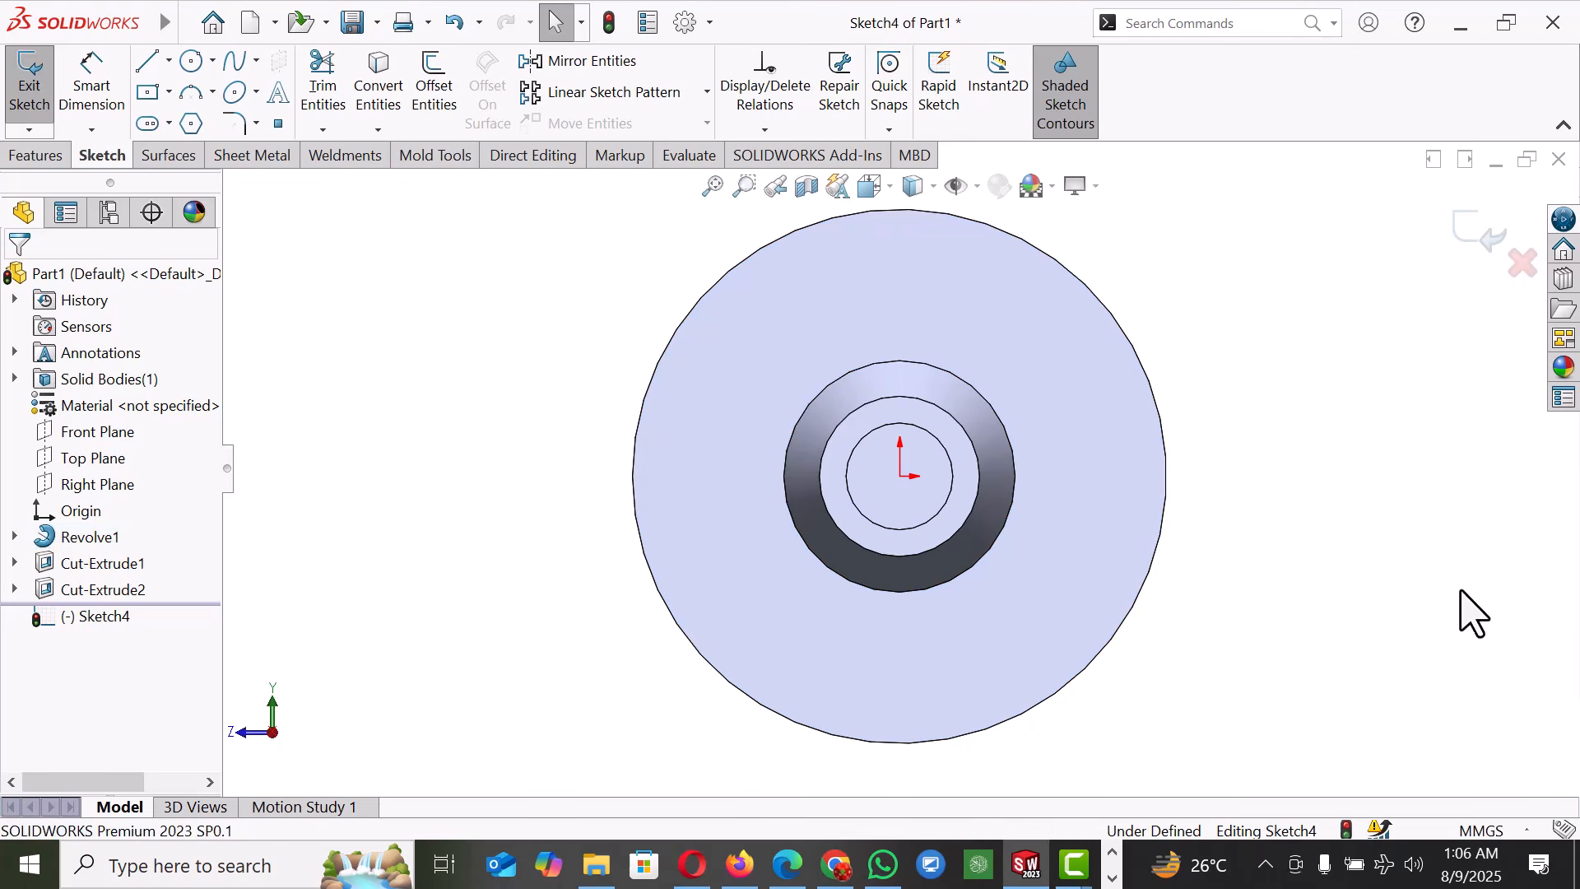
{"action": "left_click", "coordinate": [900, 476]}
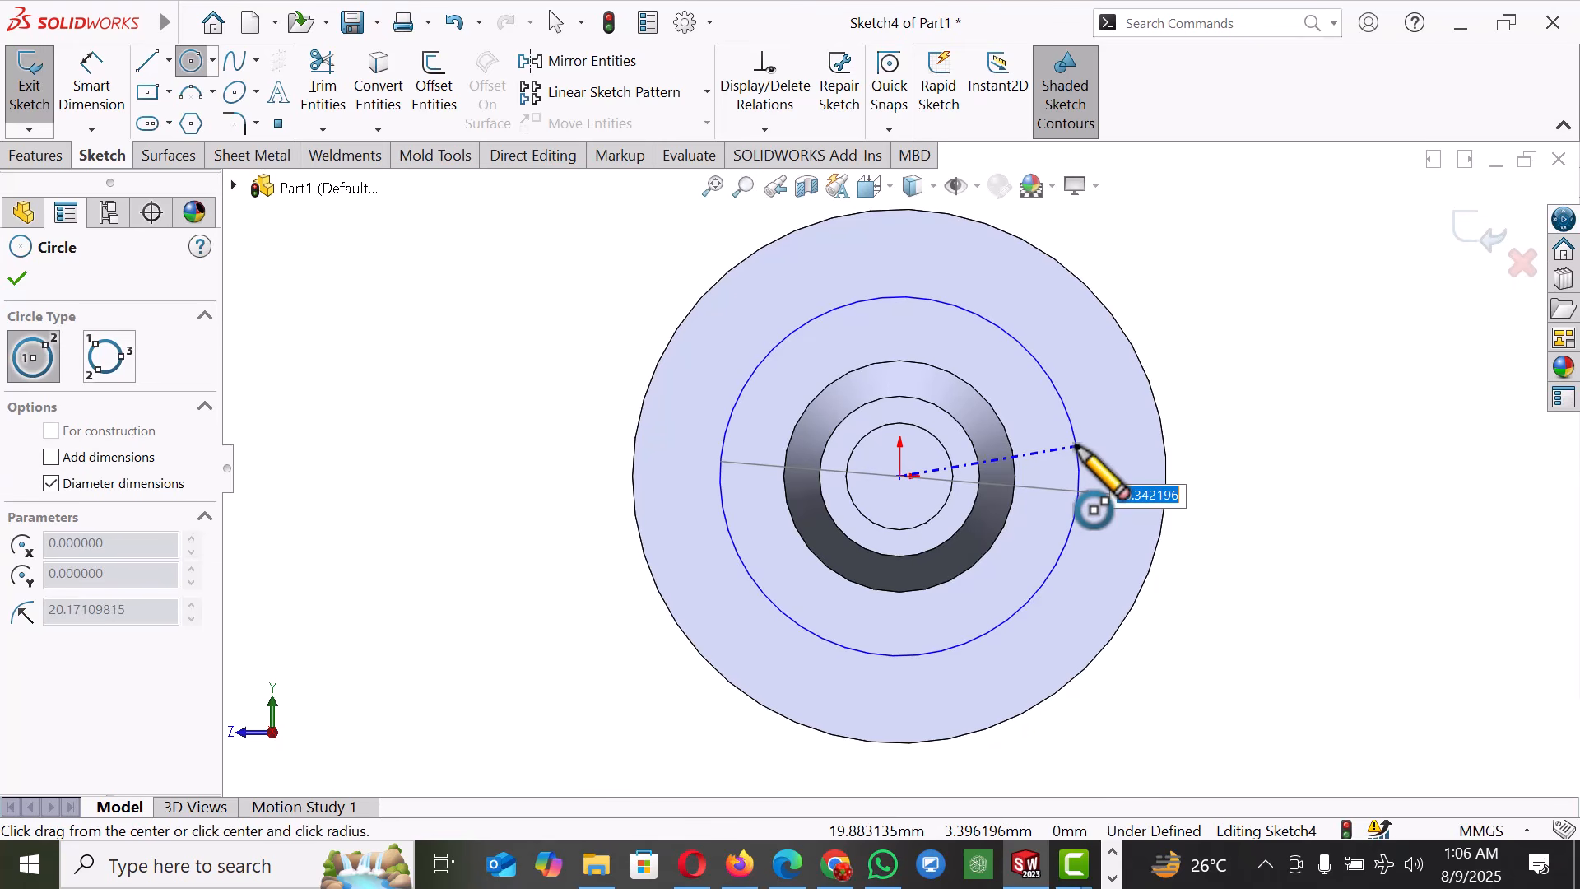
{"action": "left_click", "coordinate": [1077, 446]}
{"action": "right_click", "coordinate": [1077, 447]}
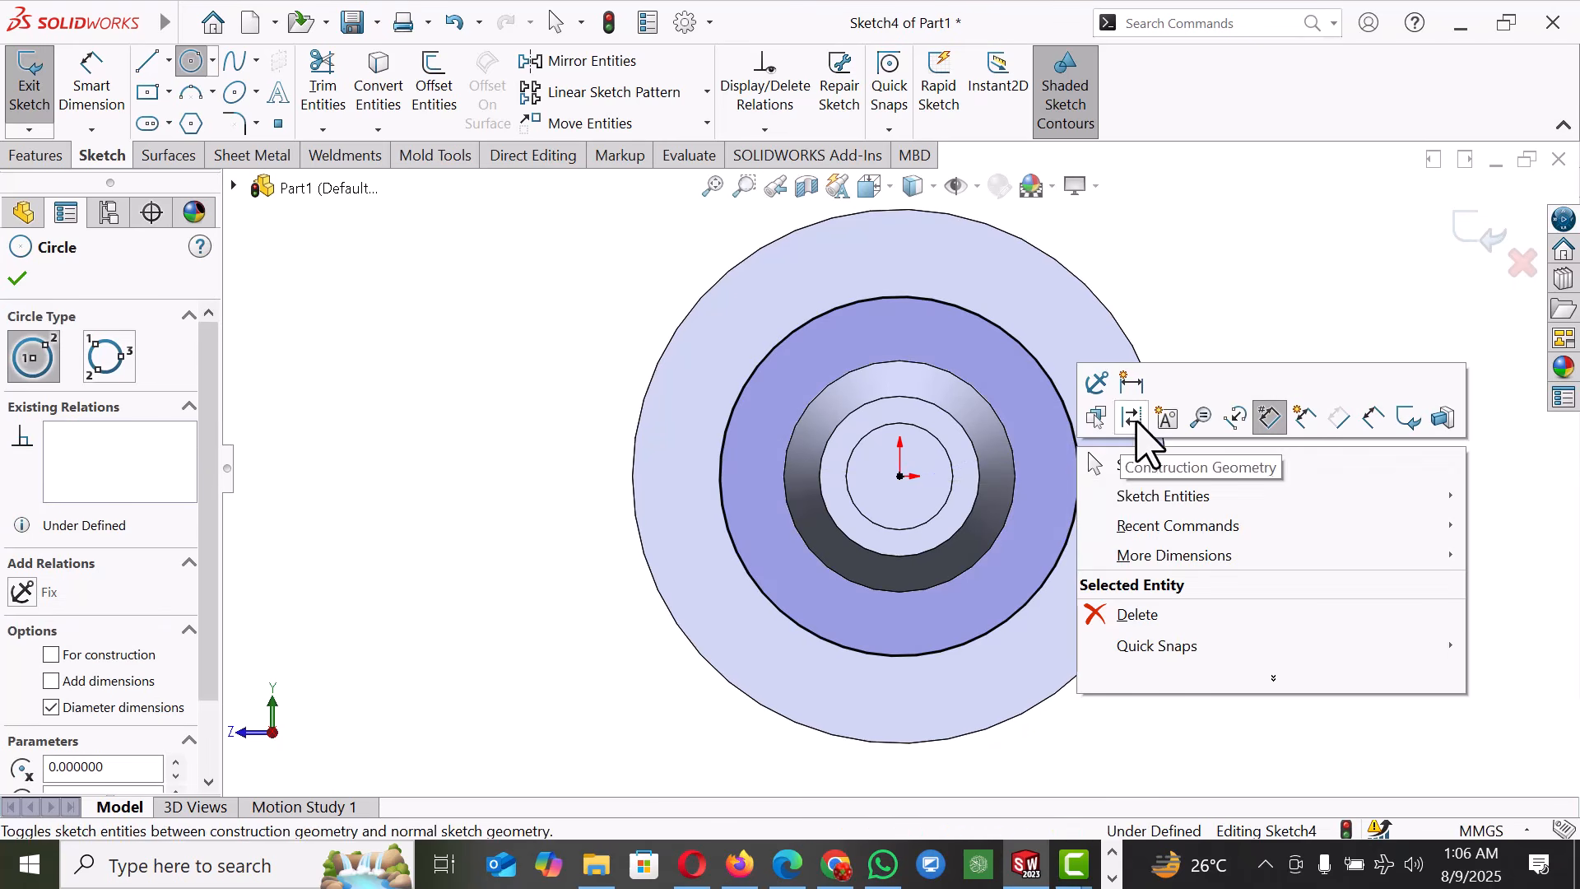
{"action": "left_click", "coordinate": [1152, 456]}
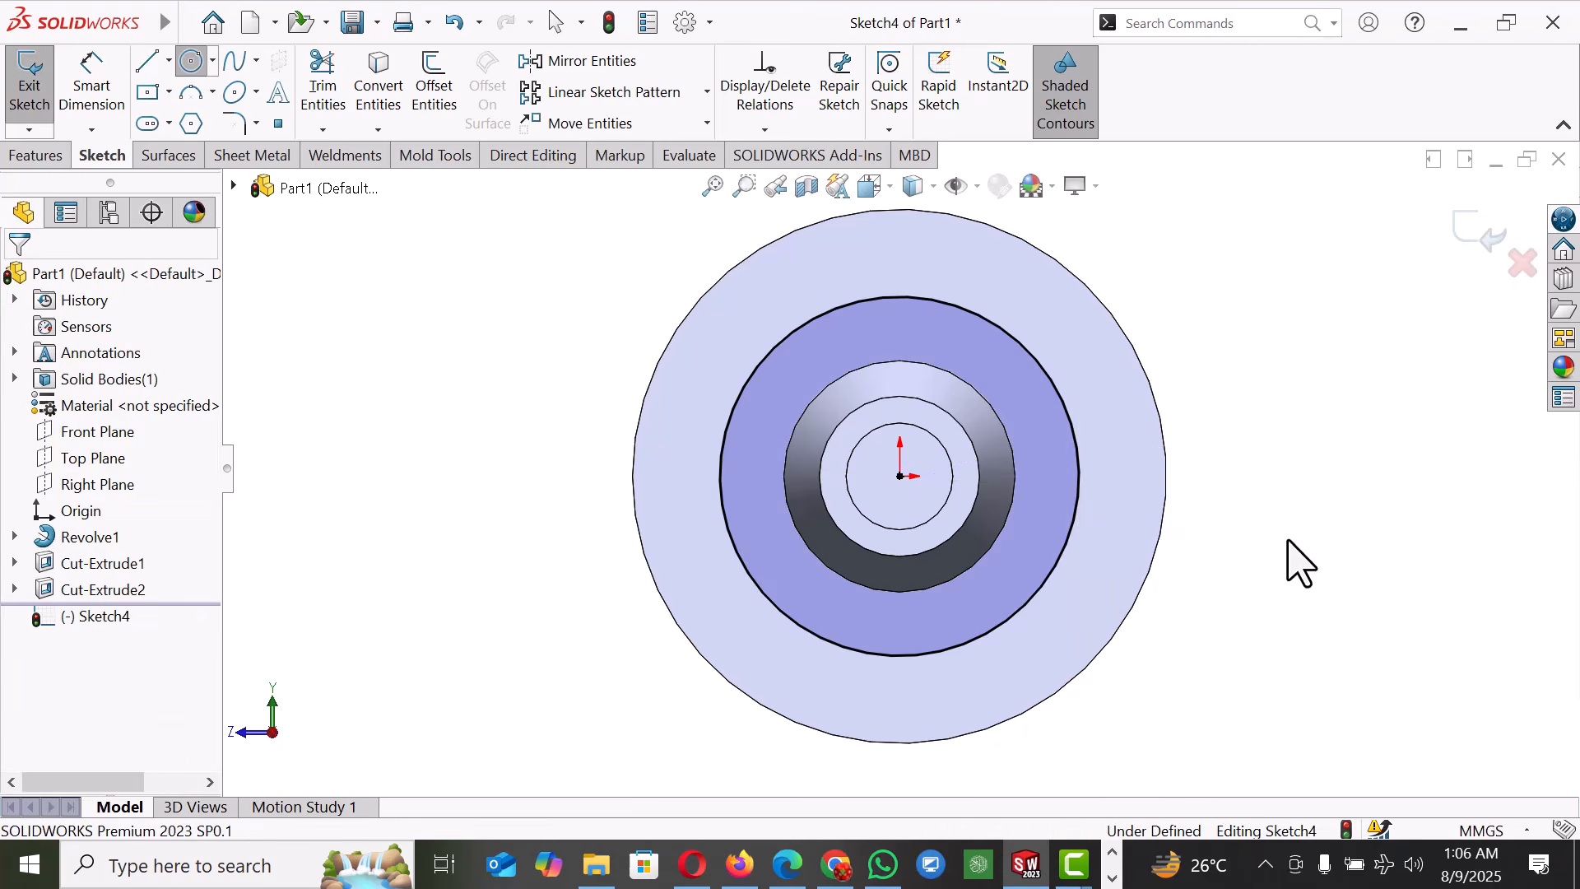
- Dimension the construction circle on the flange face to a diameter of 46 mm
{"action": "left_click", "coordinate": [1065, 398]}
{"action": "left_click", "coordinate": [1250, 422]}
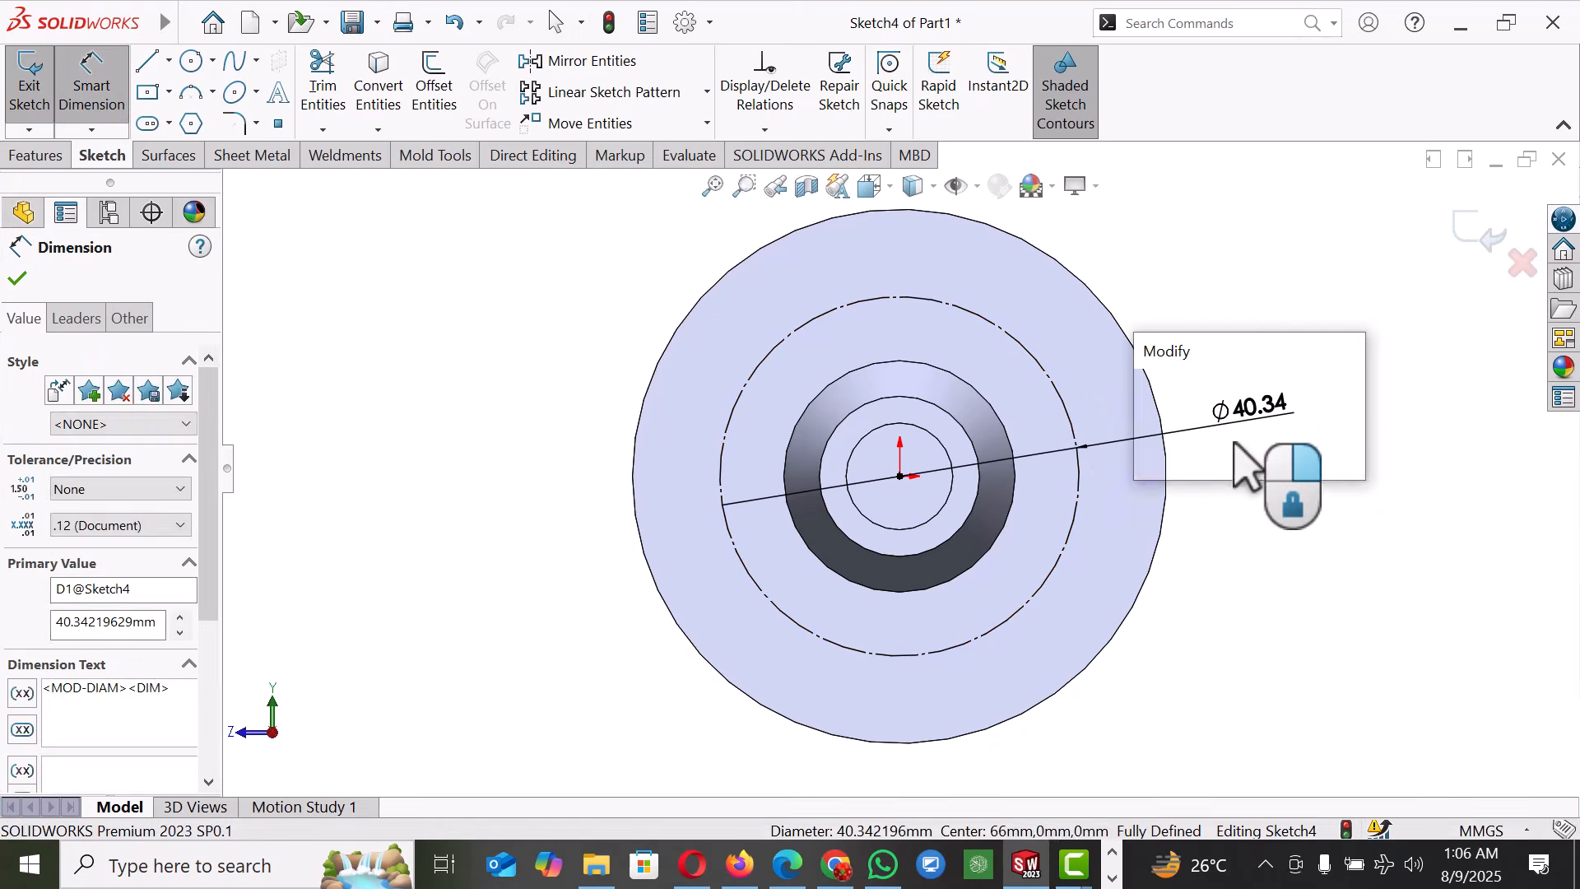
{"action": "type", "text": "46"}
{"action": "key", "text": "Return"}
{"action": "left_click", "coordinate": [1370, 416]}
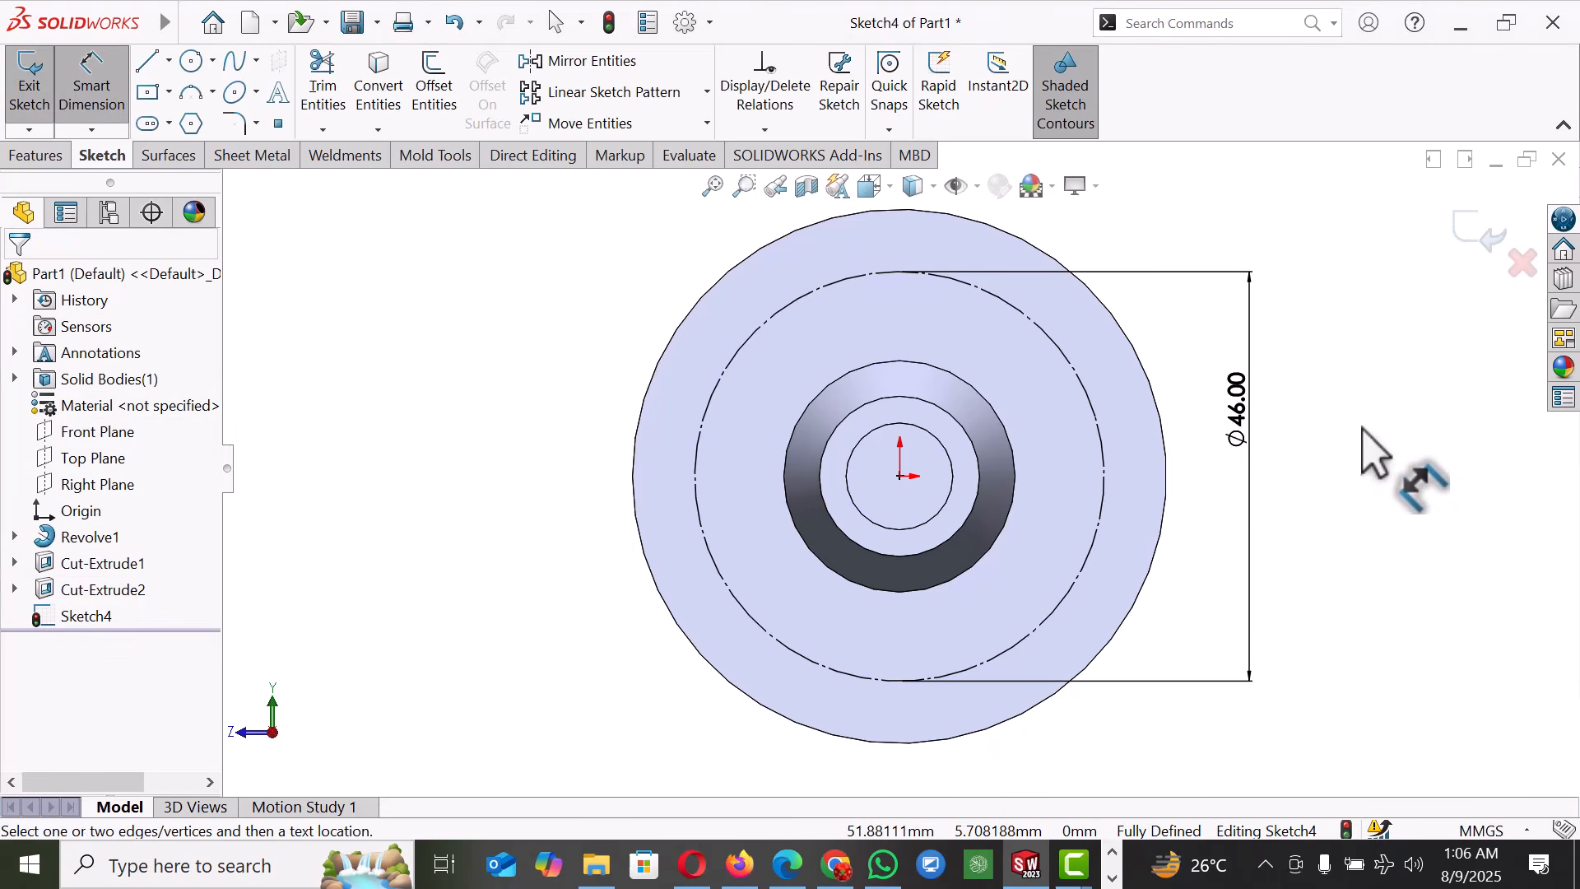
- Draw a circle centred on the uppermost point of the 46 mm construction circle and dimension its diameter to 6 mm
{"action": "right_click_drag", "start_coordinate": [1364, 424], "coordinate": [1514, 451]}
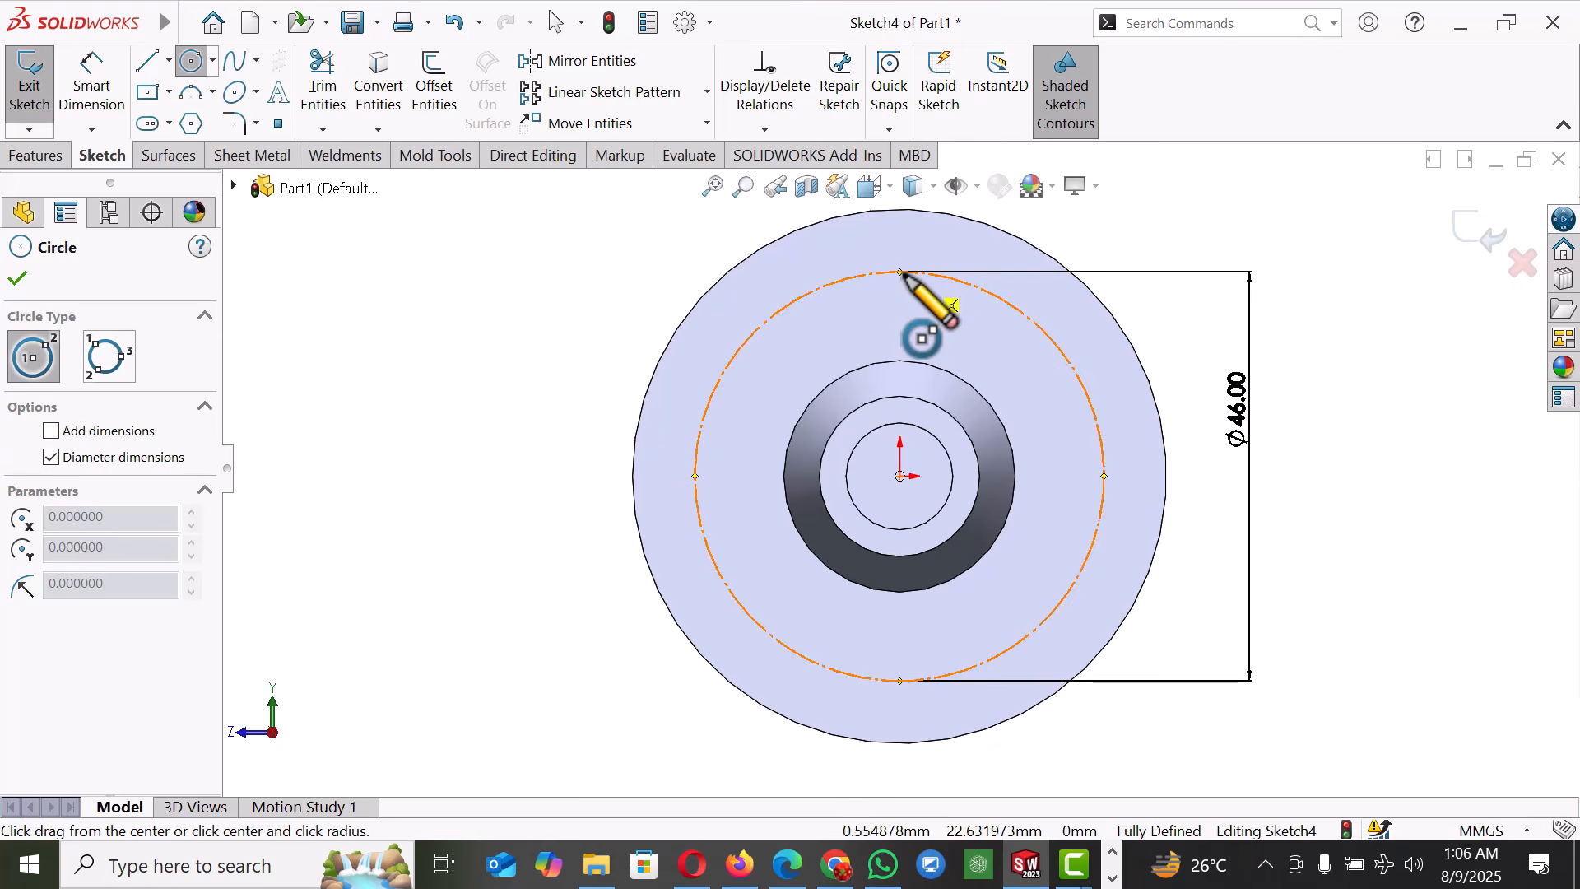
{"action": "left_click_drag", "start_coordinate": [901, 272], "coordinate": [928, 274]}
{"action": "right_click_drag", "start_coordinate": [1123, 344], "coordinate": [1126, 247]}
{"action": "scroll", "coordinate": [955, 284], "scroll_direction": "up", "scroll_amount": 1}
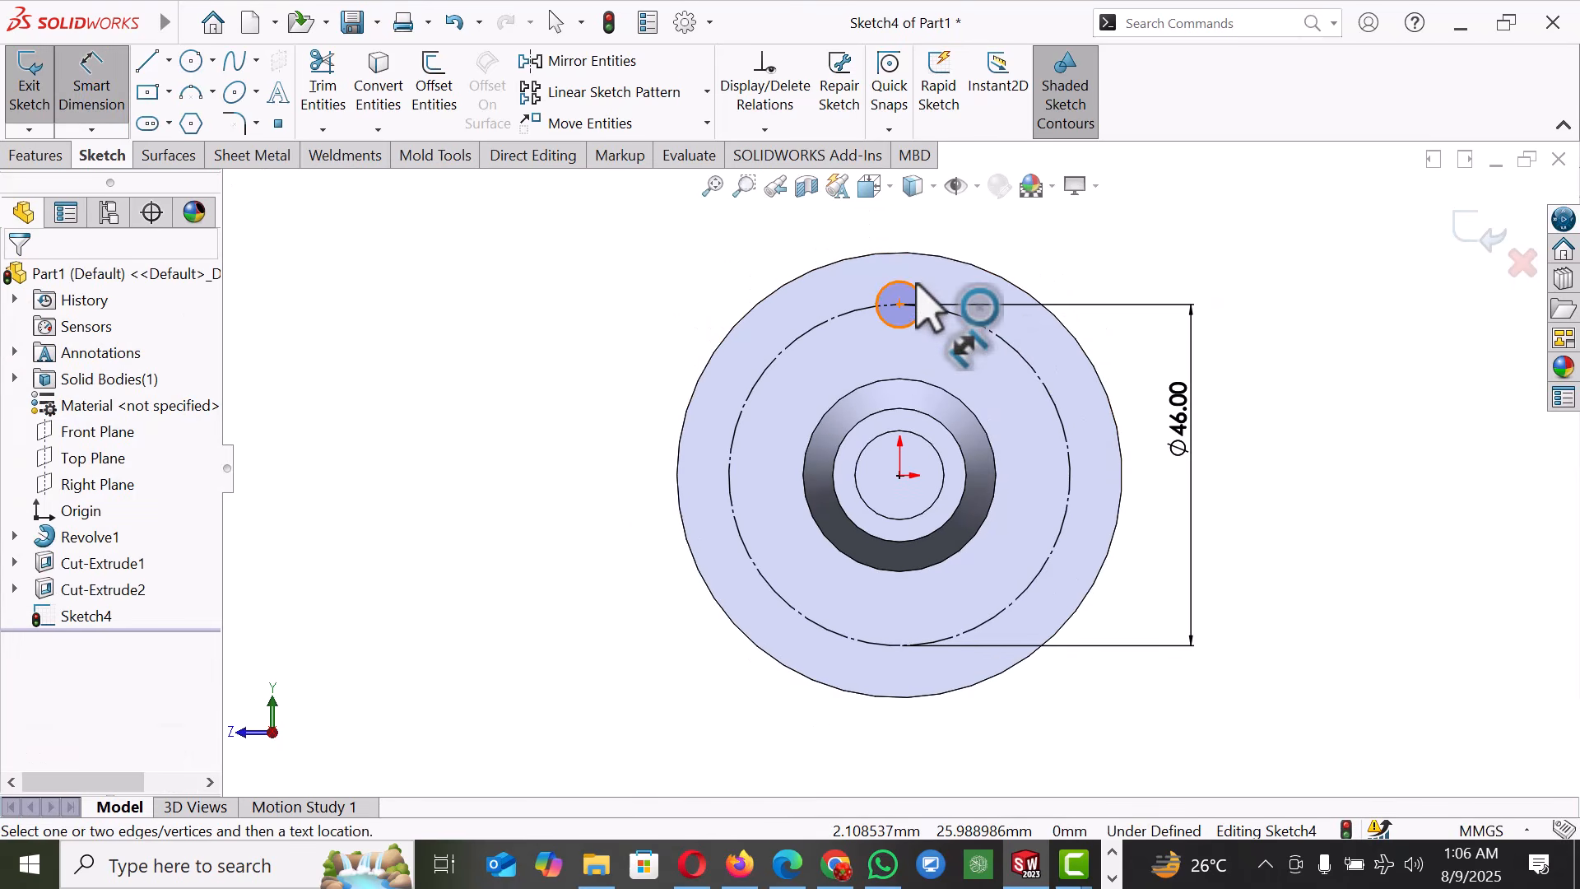
{"action": "left_click", "coordinate": [915, 283]}
{"action": "left_click", "coordinate": [1103, 284]}
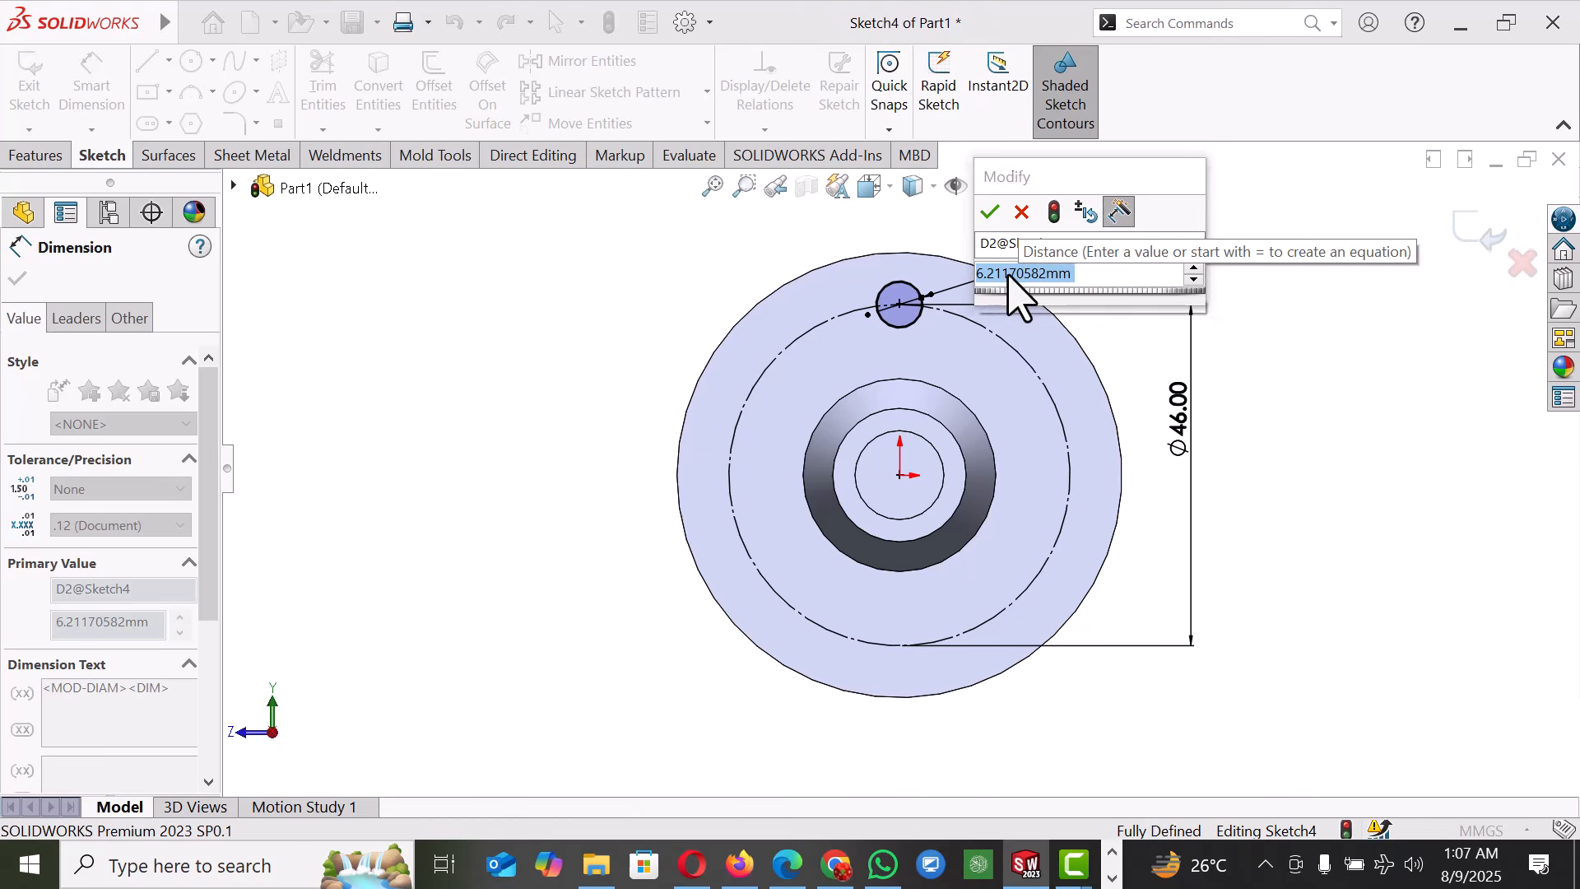
{"action": "type", "text": "6"}
{"action": "key", "text": "Return"}
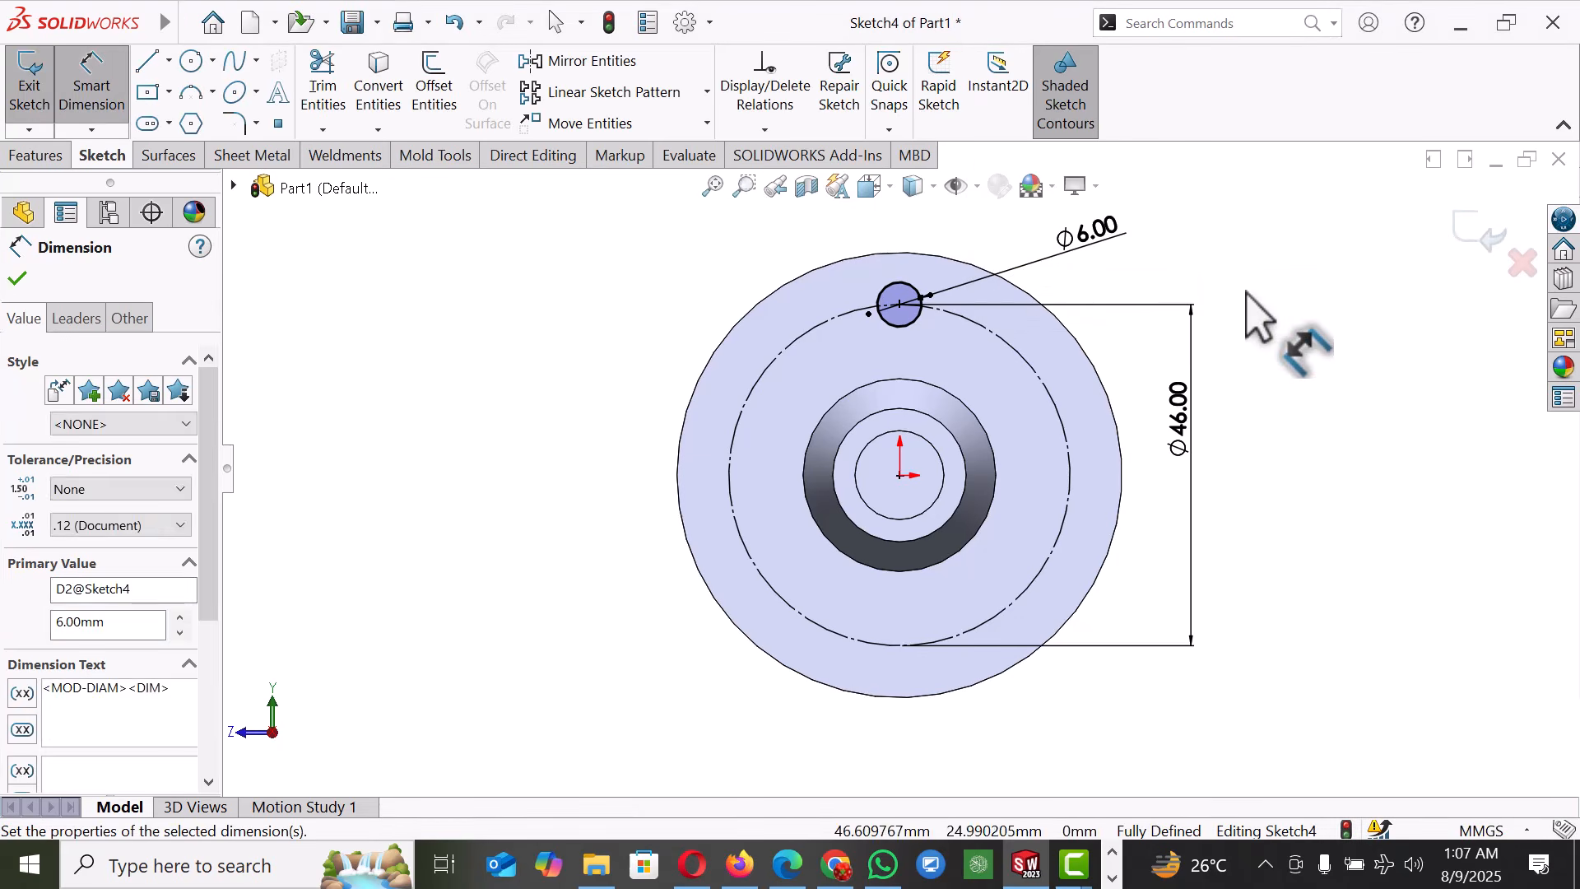
{"action": "key", "text": "Escape"}
- Cut the 6 mm circle through the large flange with a blind Extruded Cut 30 mm deep
{"action": "left_click", "coordinate": [36, 156]}
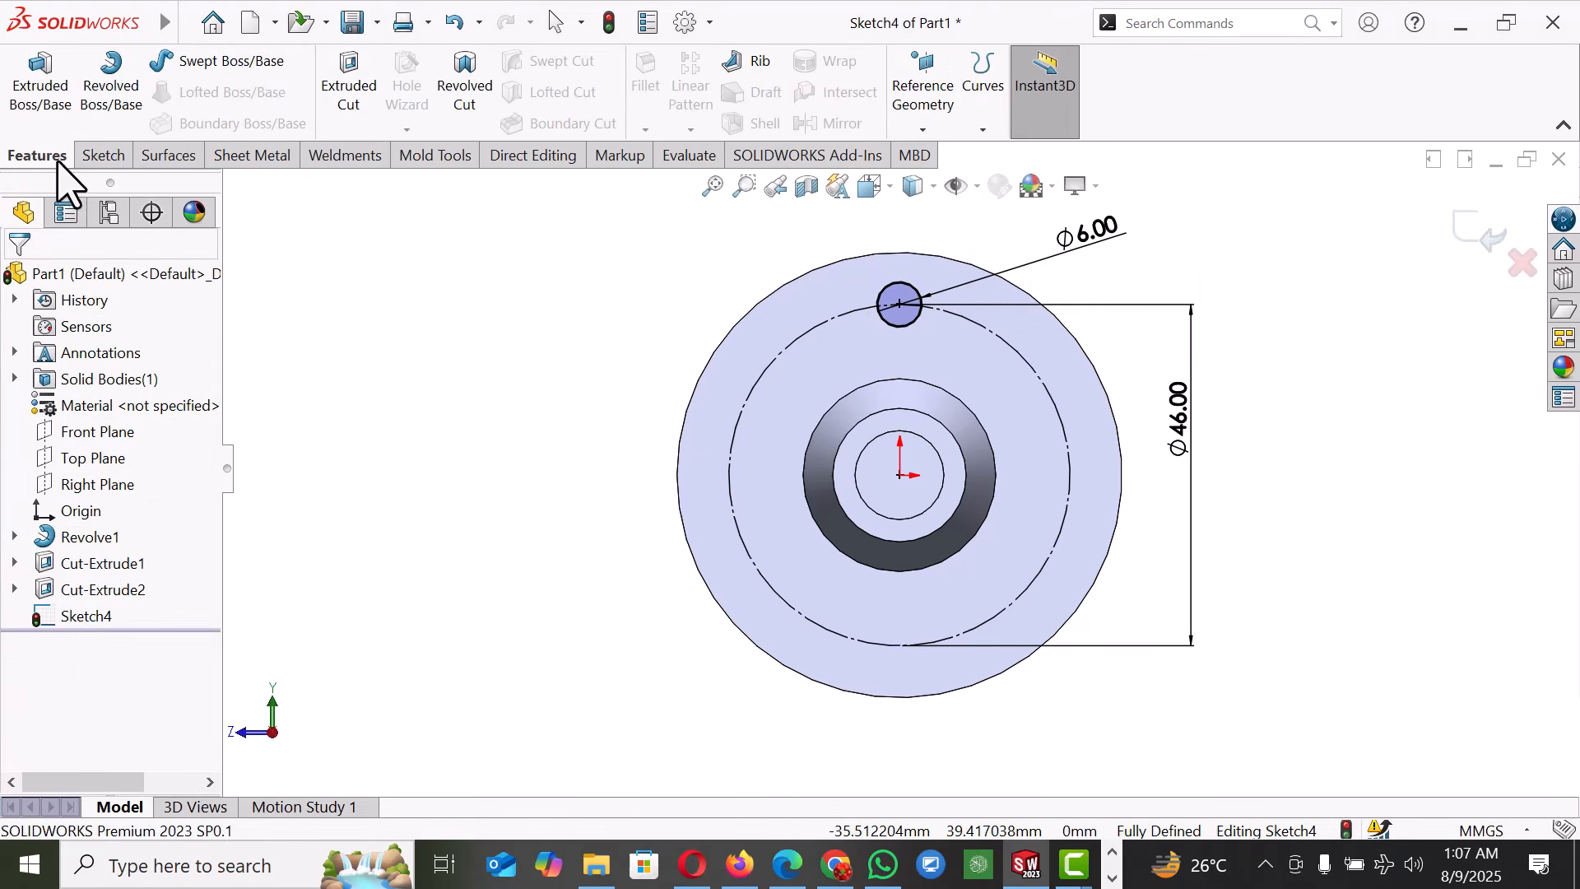
{"action": "left_click", "coordinate": [352, 103]}
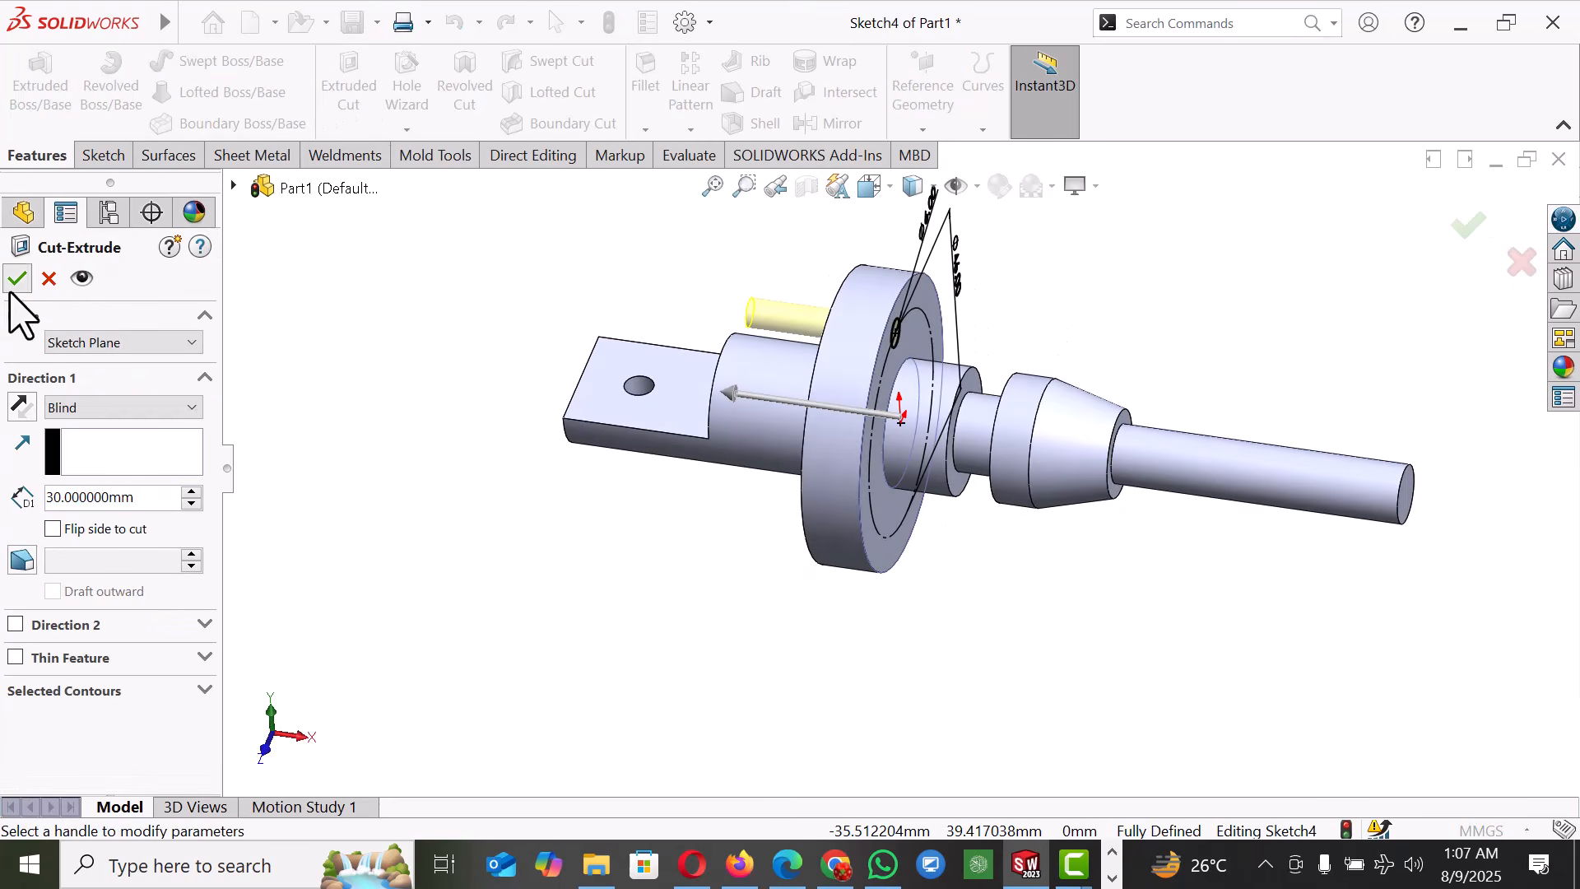
{"action": "left_click", "coordinate": [18, 278]}
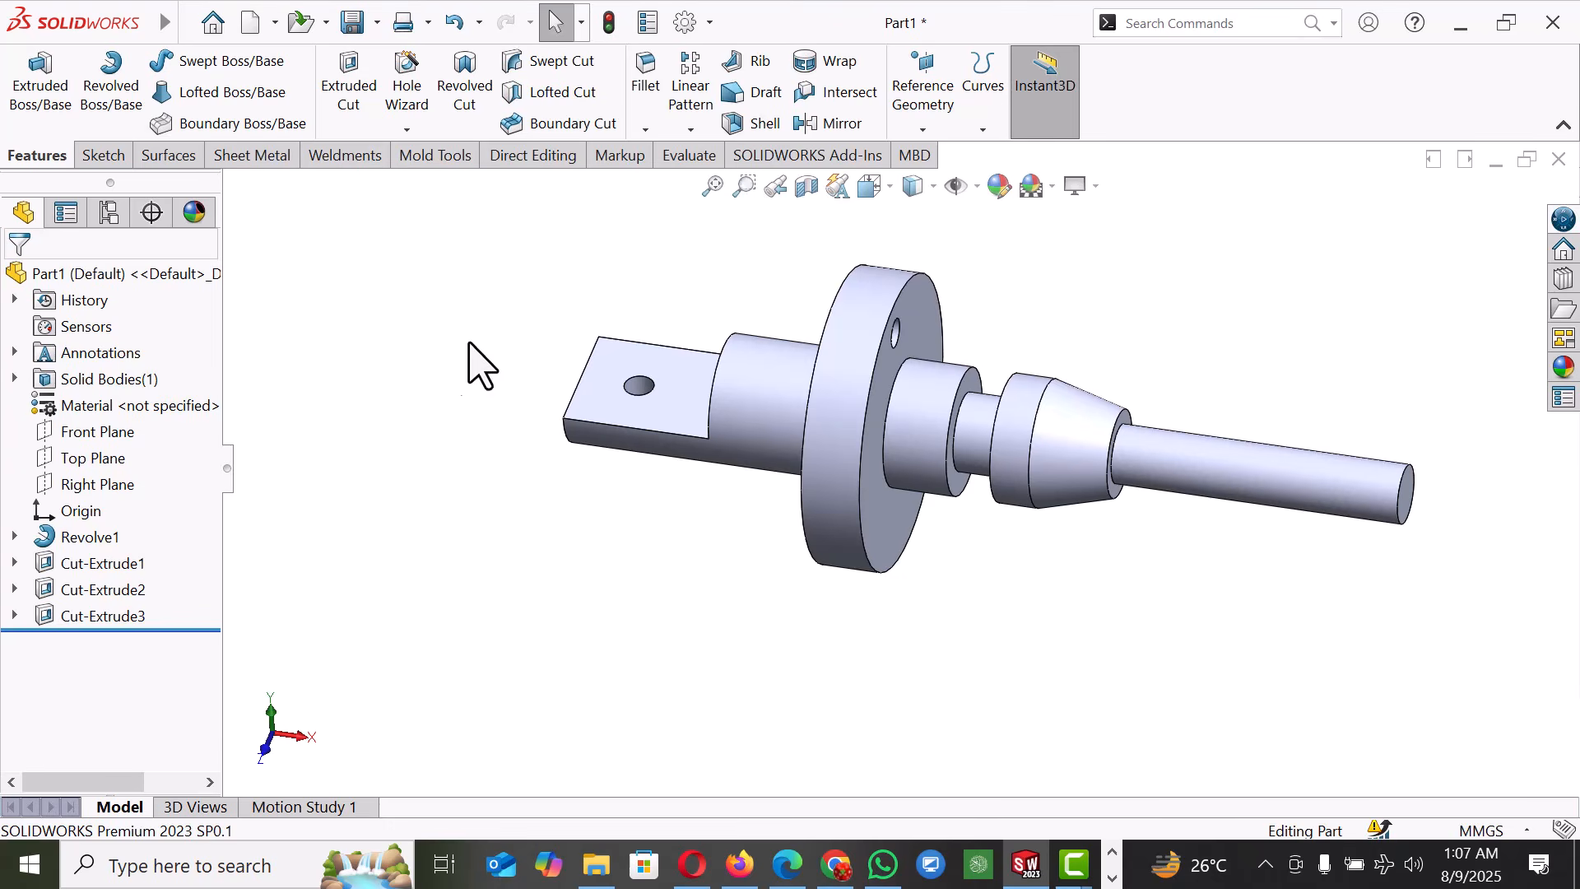
- Set up a circular pattern of the flange hole cut, using the flange's outer circular edge as the pattern axis
{"action": "scroll", "coordinate": [1100, 280], "scroll_direction": "down", "scroll_amount": 2}
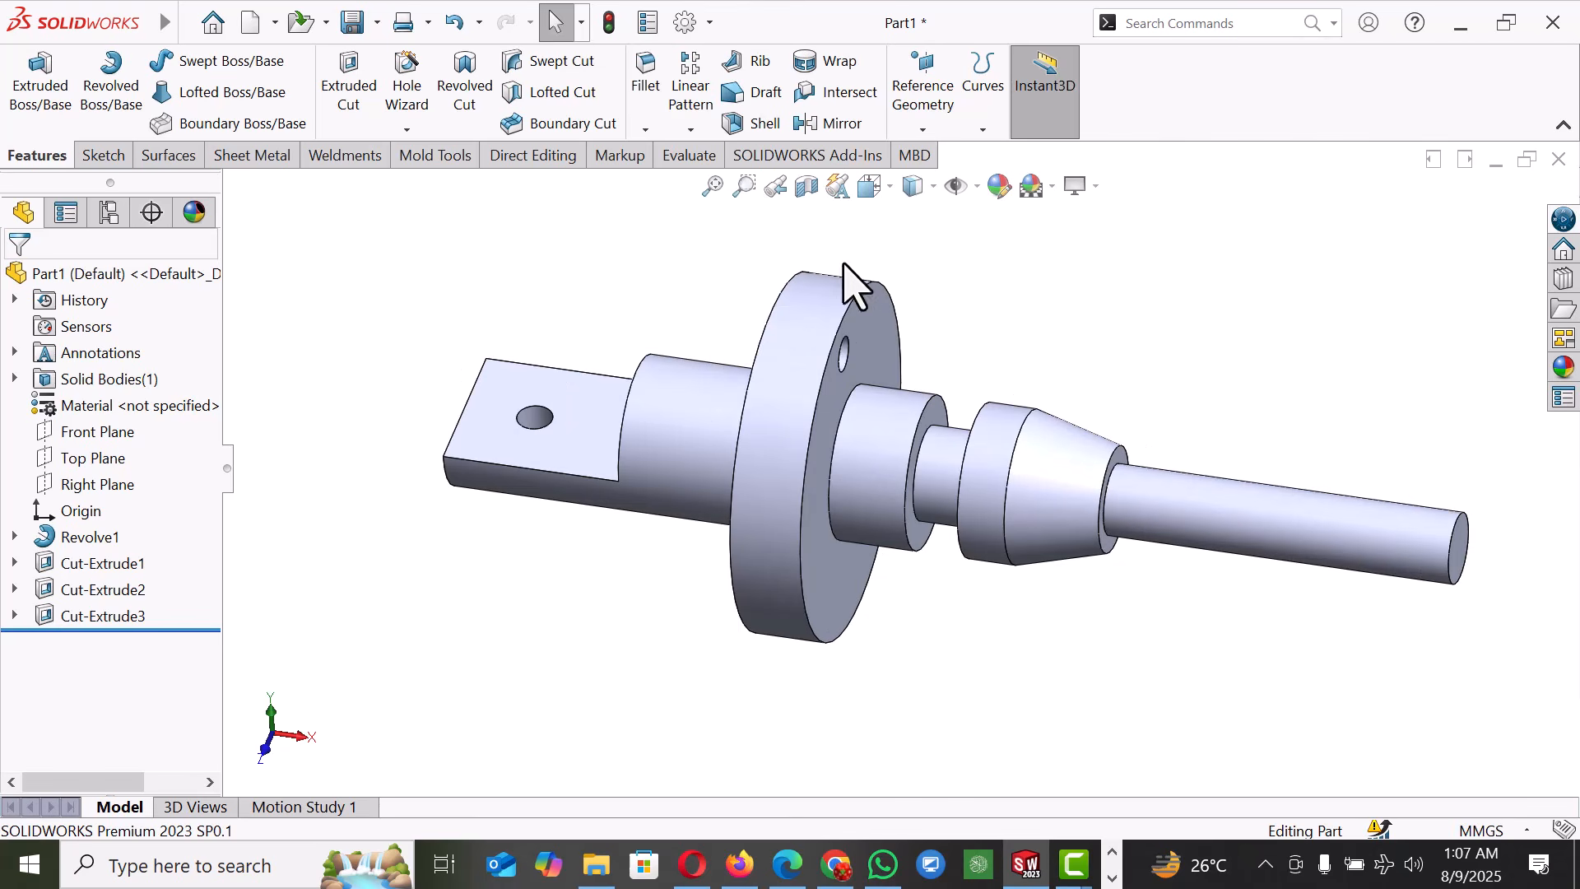
{"action": "left_click", "coordinate": [692, 130]}
{"action": "left_click", "coordinate": [723, 186]}
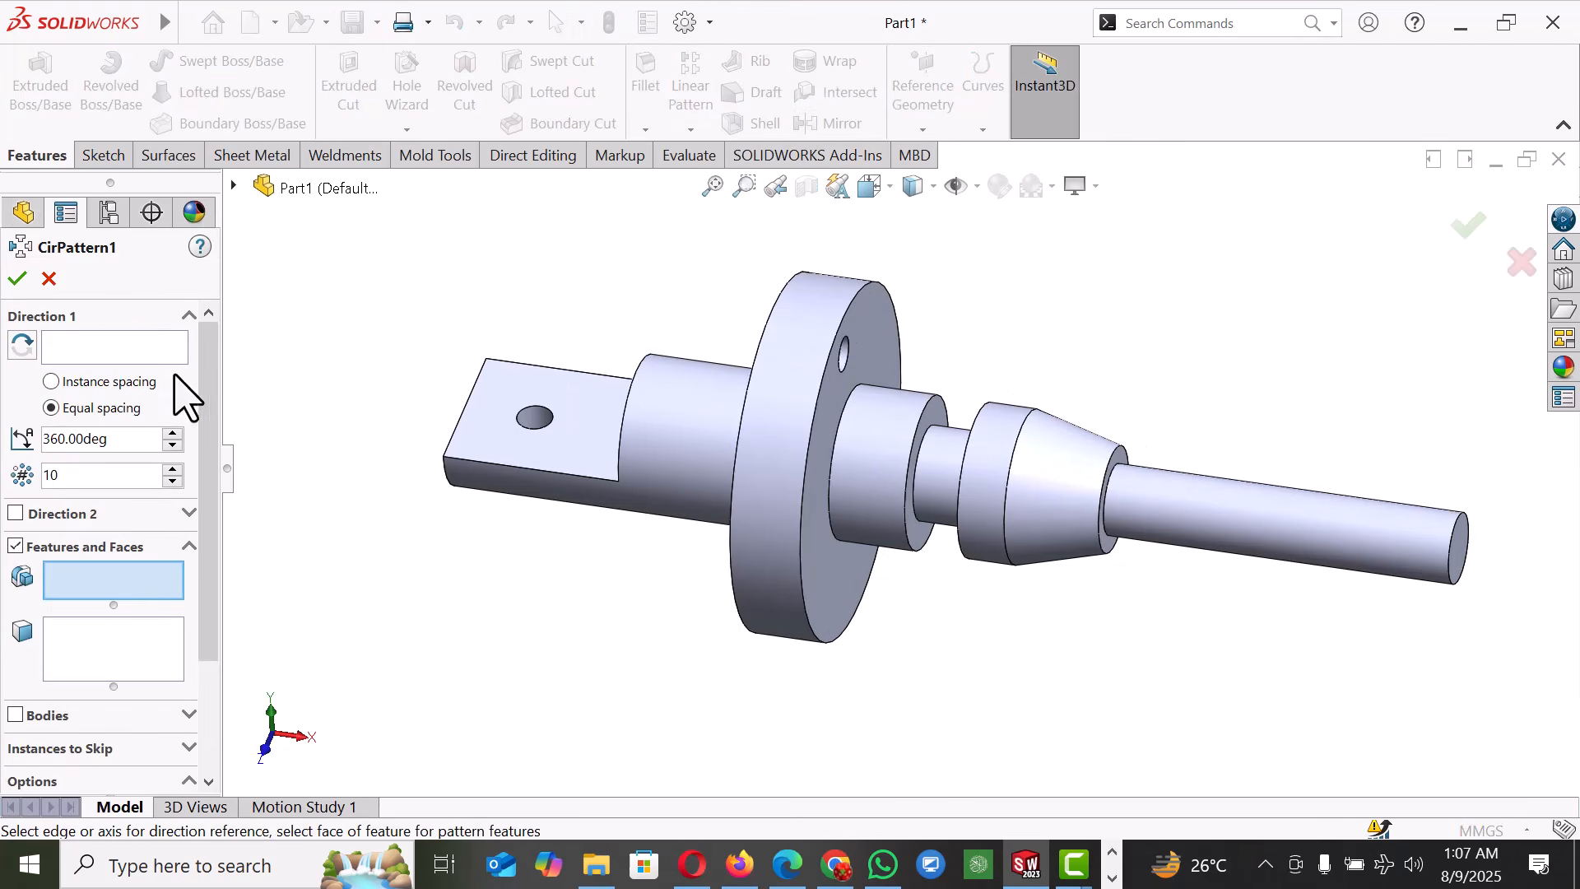
{"action": "left_click", "coordinate": [125, 350]}
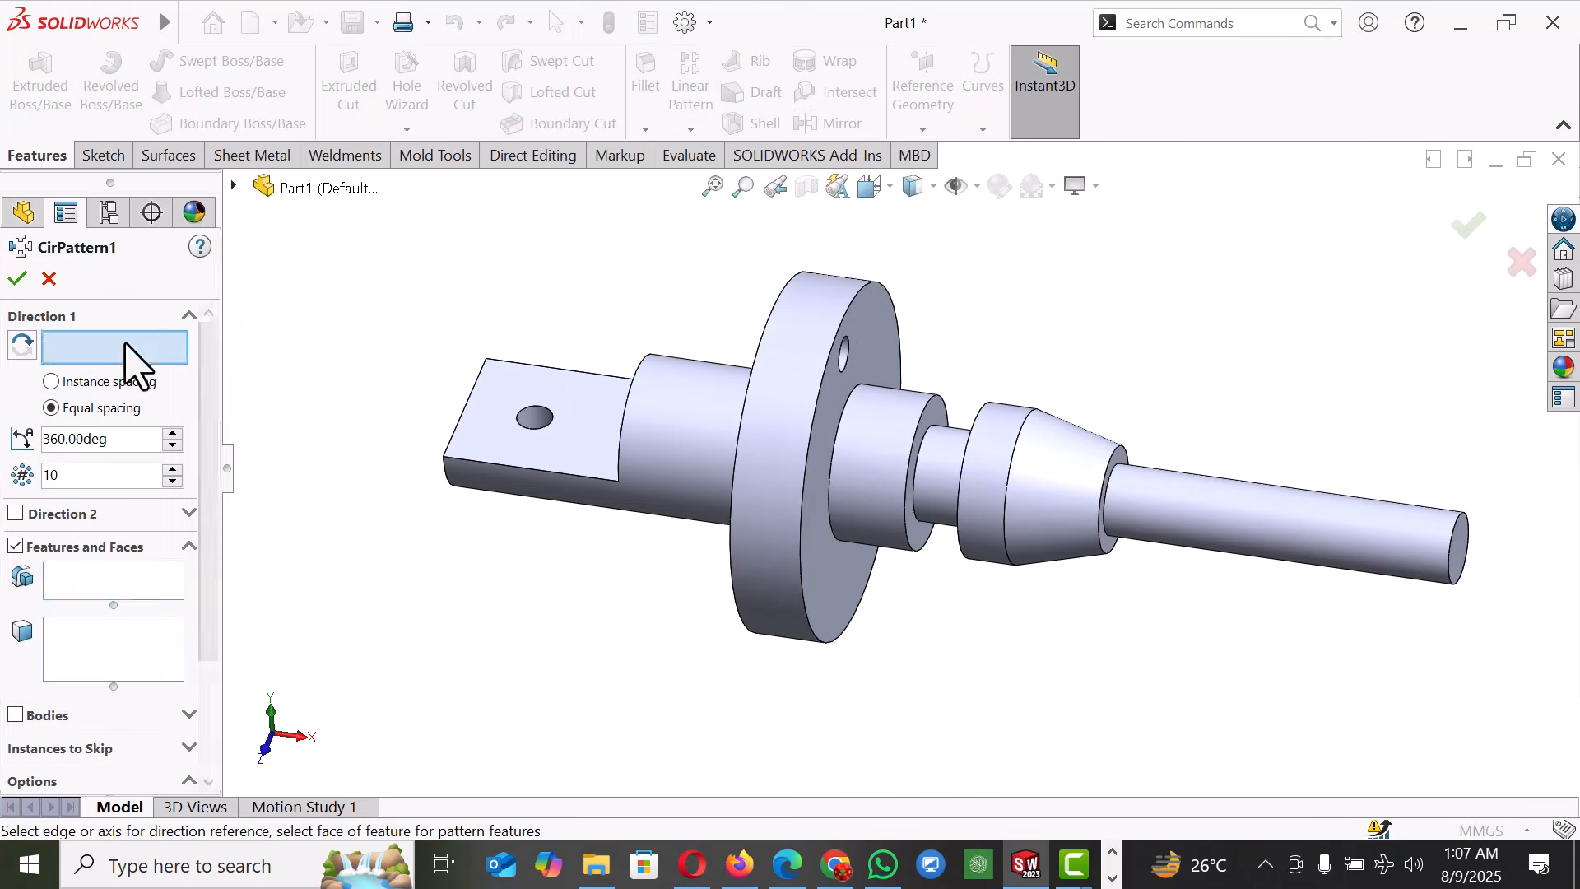
{"action": "left_click", "coordinate": [870, 286]}
{"action": "left_click", "coordinate": [64, 584]}
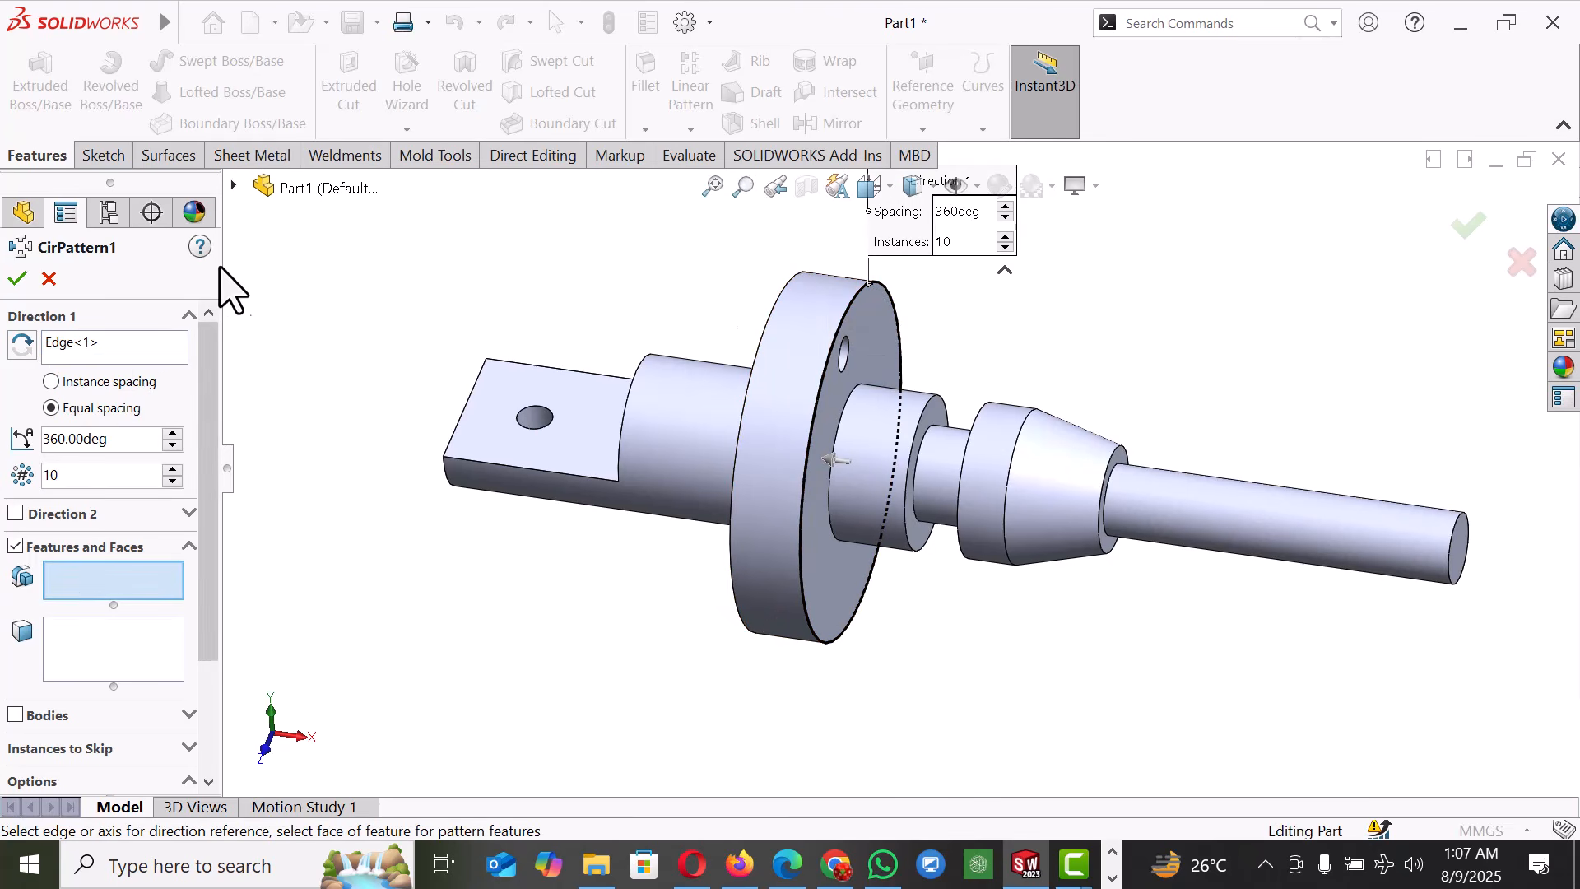
{"action": "left_click", "coordinate": [233, 188]}
{"action": "left_click", "coordinate": [330, 534]}
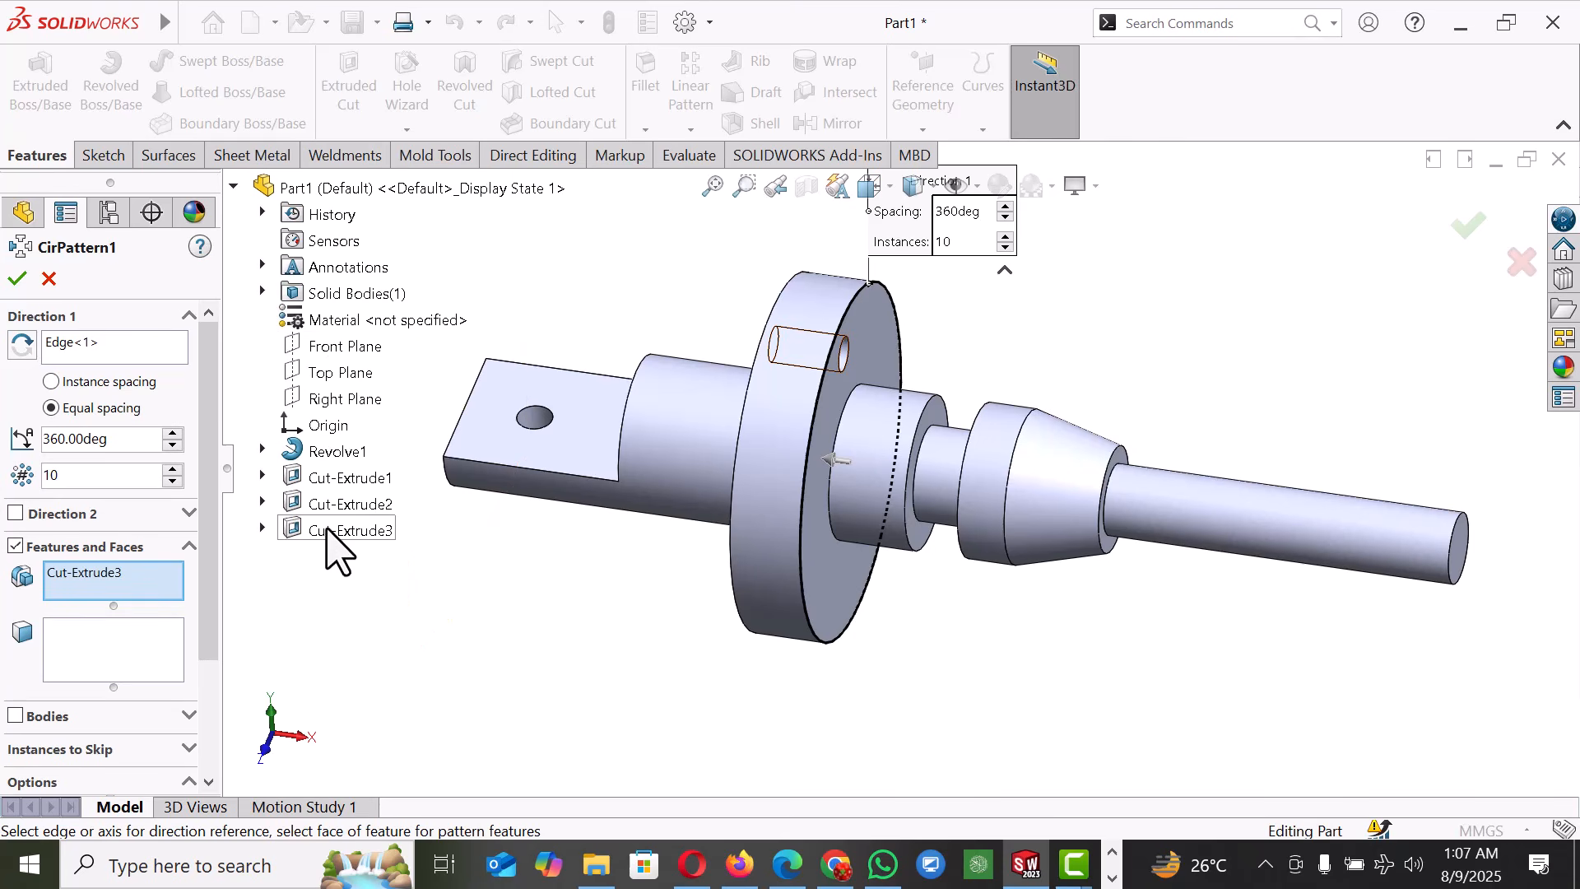
- Set the circular pattern to 4 equally spaced instances over 360 degrees and create it
{"action": "left_click", "coordinate": [173, 482]}
{"action": "left_click", "coordinate": [173, 482]}
{"action": "left_click", "coordinate": [172, 483]}
{"action": "left_click", "coordinate": [172, 483]}
{"action": "left_click", "coordinate": [172, 482]}
{"action": "left_click", "coordinate": [173, 482]}
{"action": "left_click", "coordinate": [18, 279]}
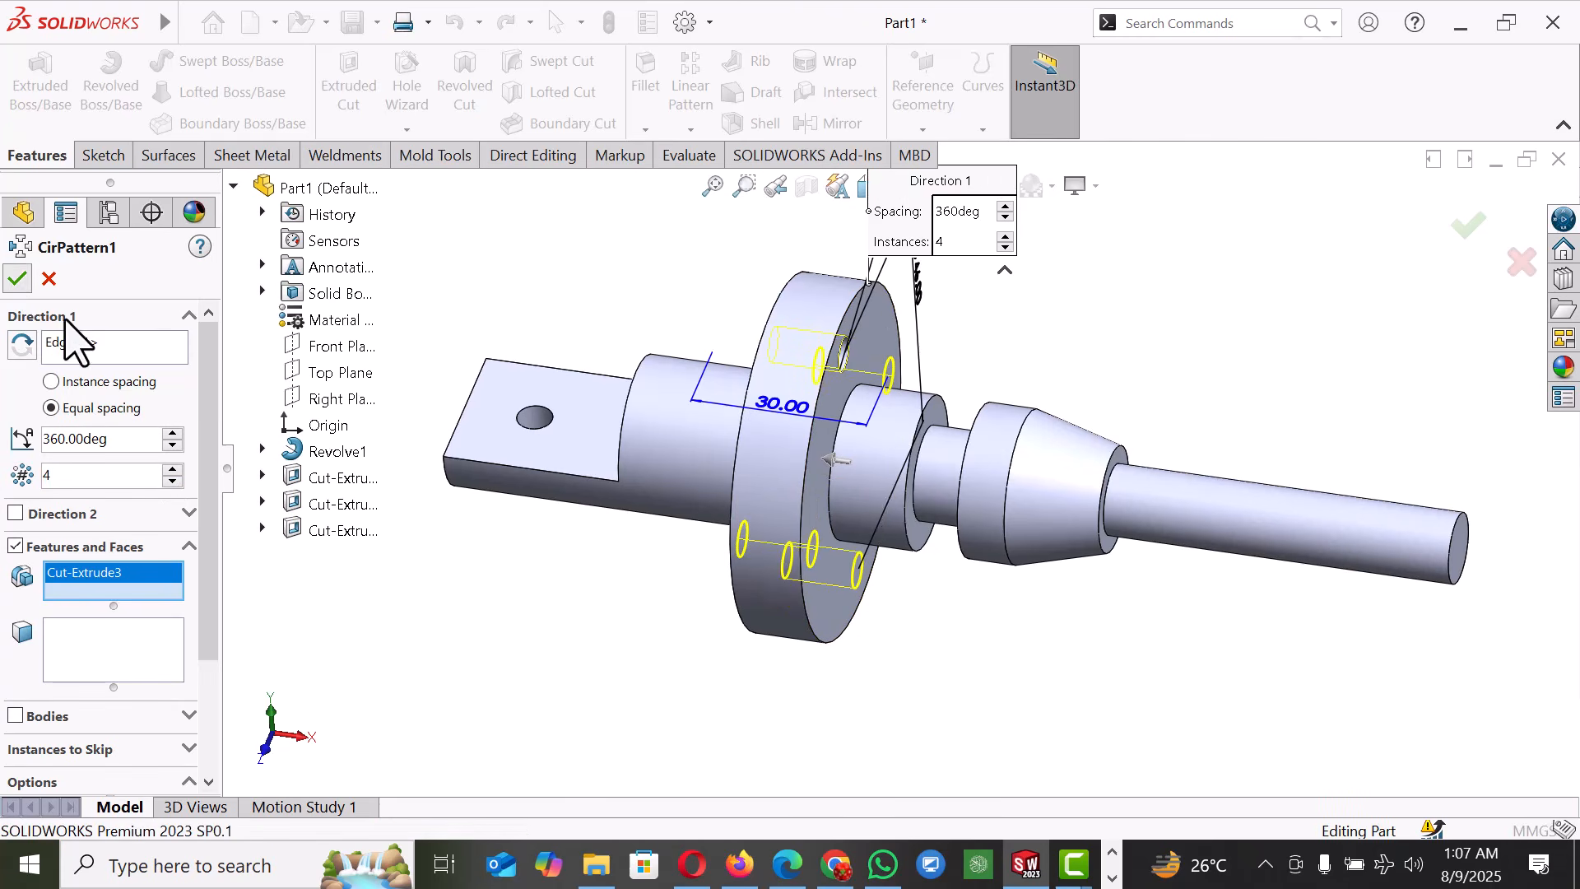
- Start a new sketch on the end face of the thin shaft
{"action": "key", "text": "z"}
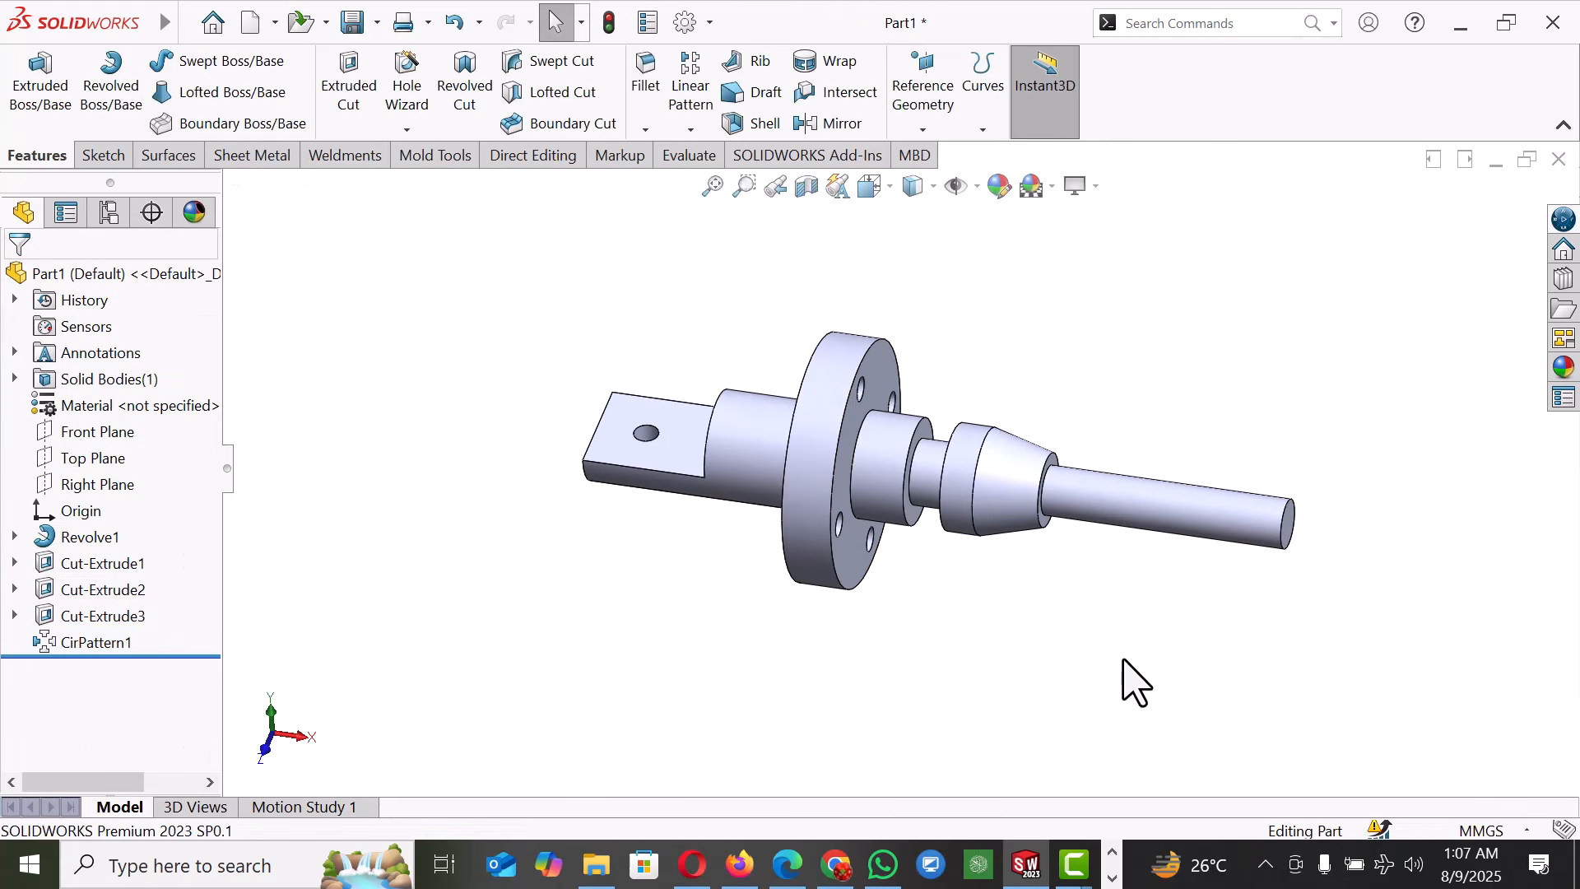
{"action": "scroll", "coordinate": [1322, 565], "scroll_direction": "down", "scroll_amount": 3}
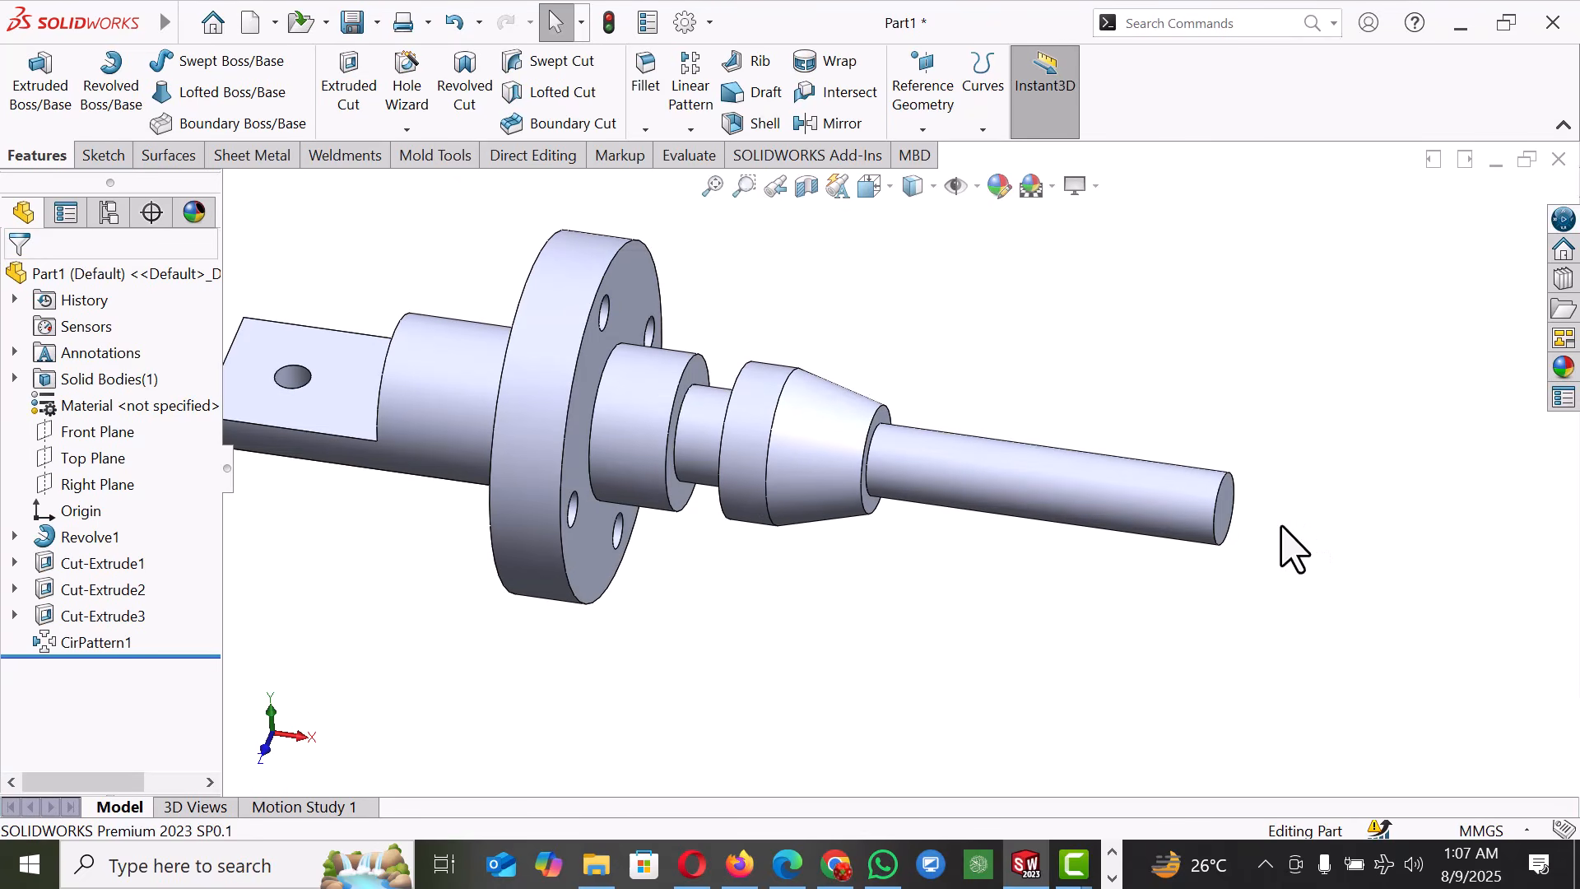
{"action": "scroll", "coordinate": [1251, 524], "scroll_direction": "down", "scroll_amount": 2}
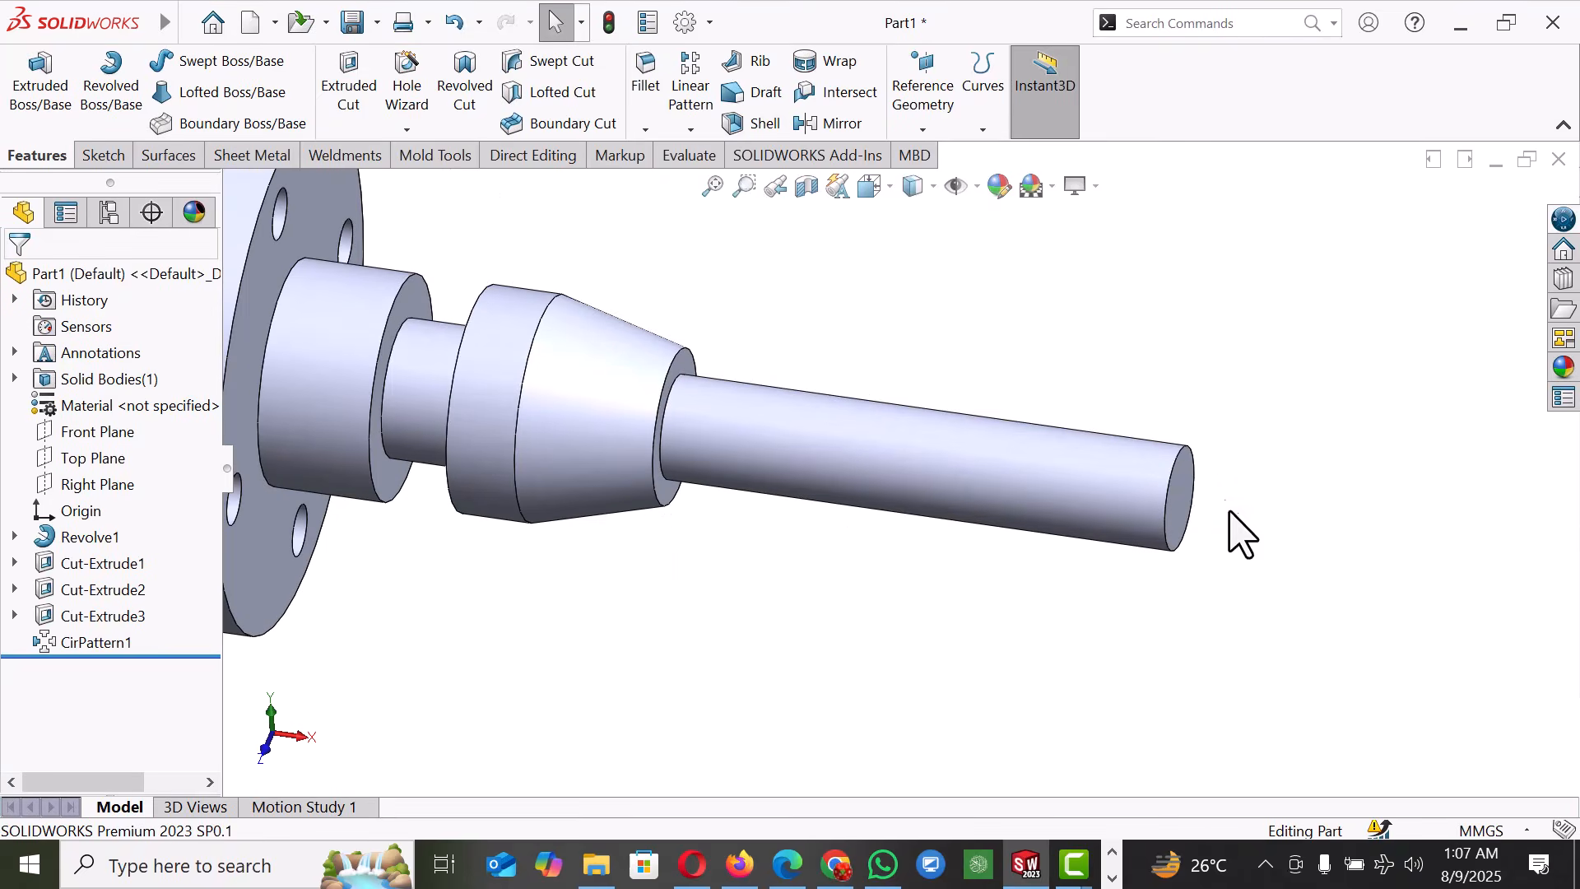
{"action": "left_click", "coordinate": [1188, 478]}
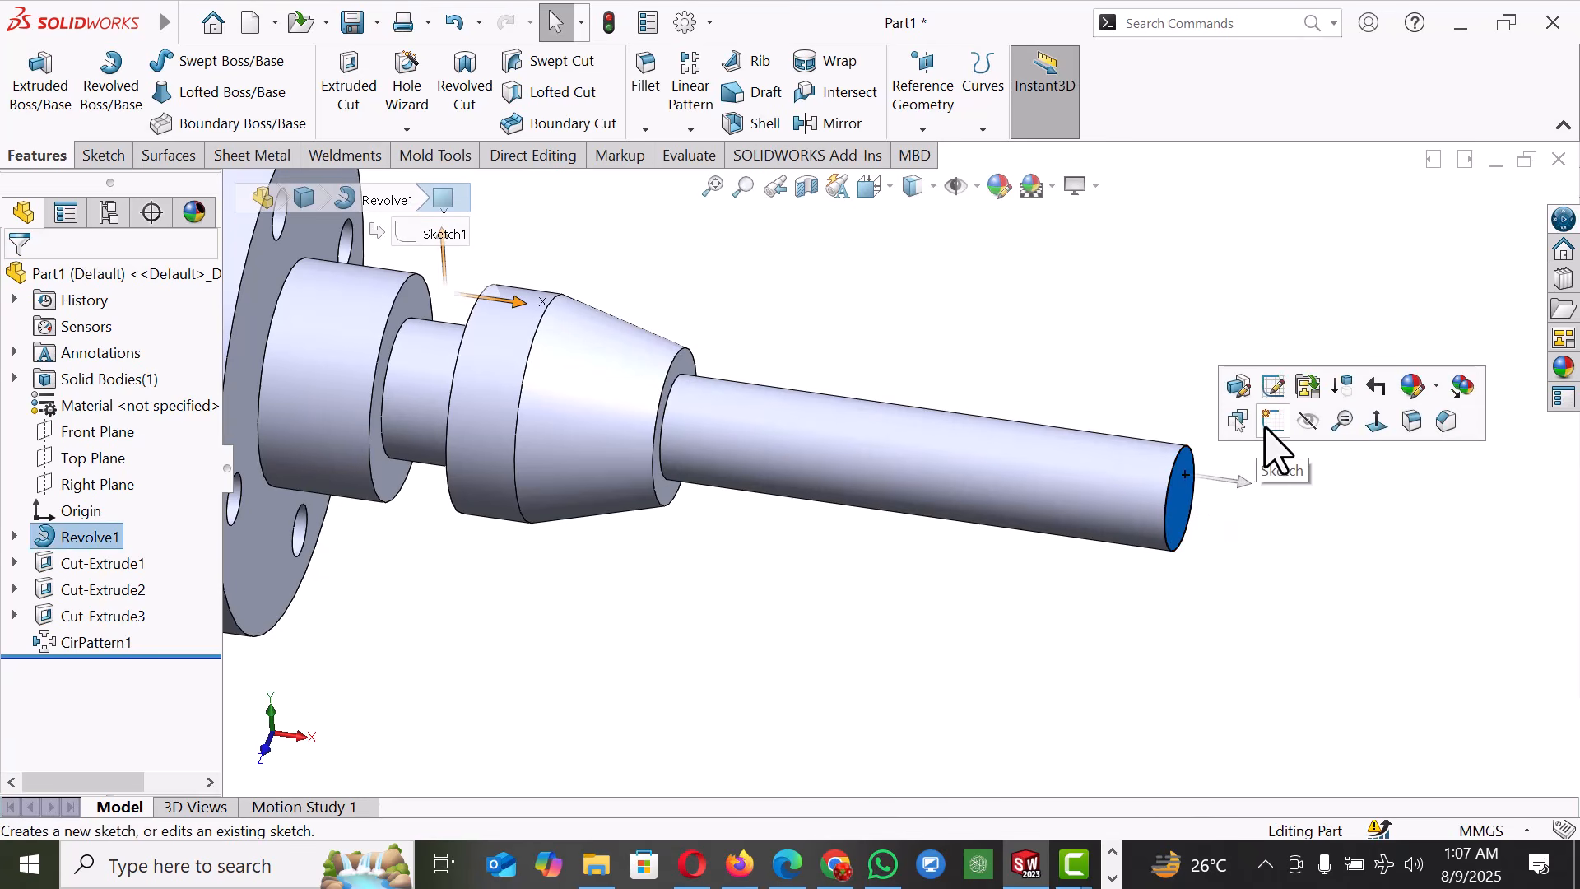
{"action": "left_click", "coordinate": [1273, 447]}
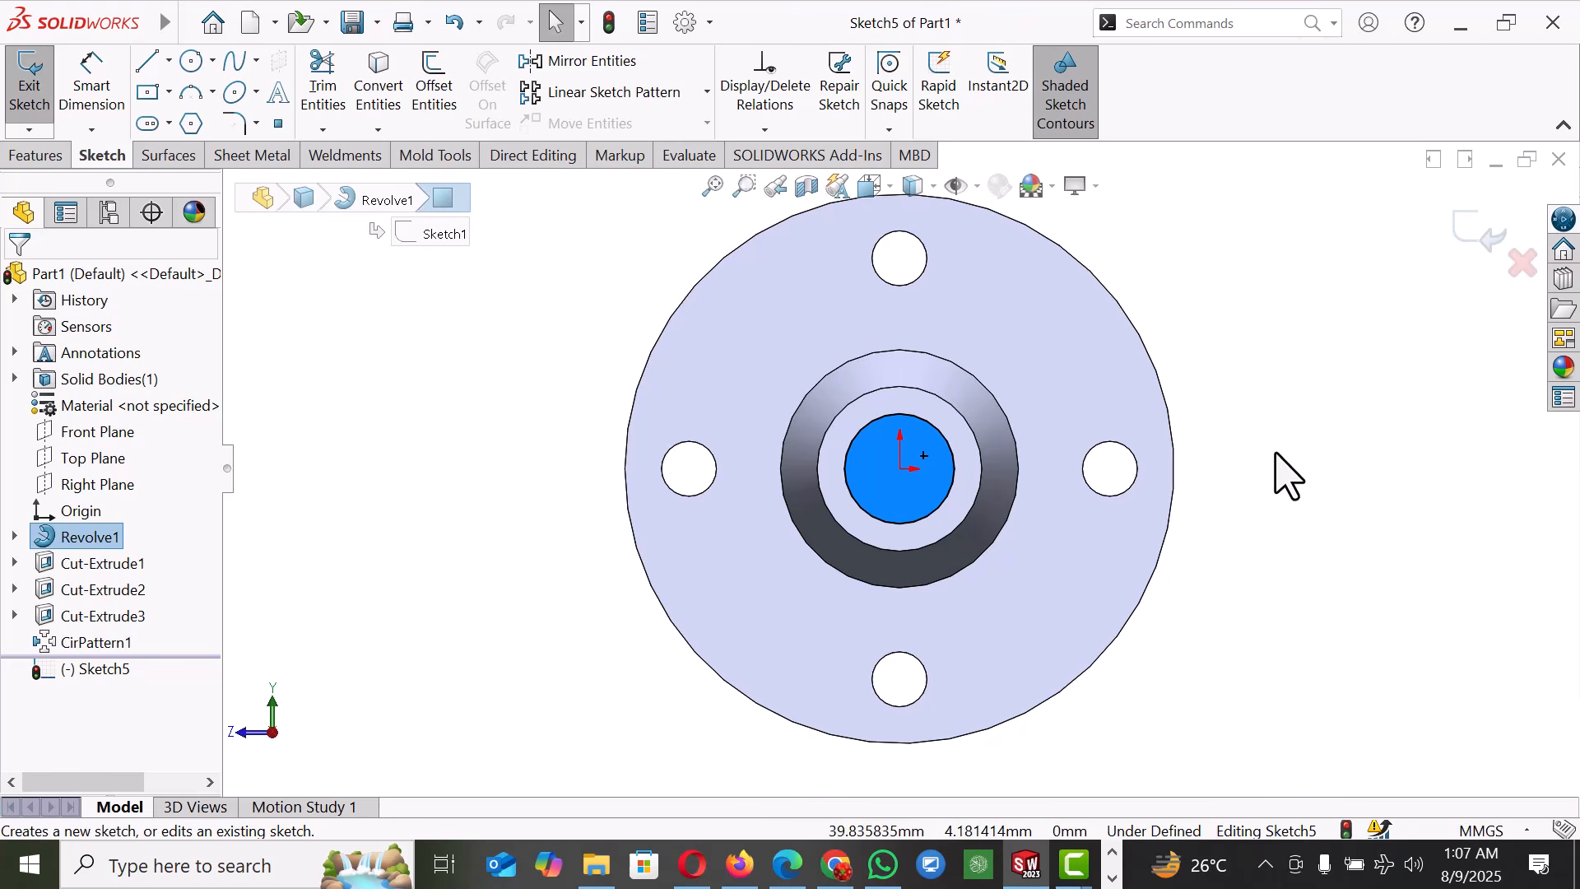
{"action": "left_click", "coordinate": [1328, 546]}
- Draw a nearly horizontal line about 12.5 mm long across the shaft's end face, above the origin
{"action": "key", "text": "l"}
{"action": "scroll", "coordinate": [955, 453], "scroll_direction": "down", "scroll_amount": 3}
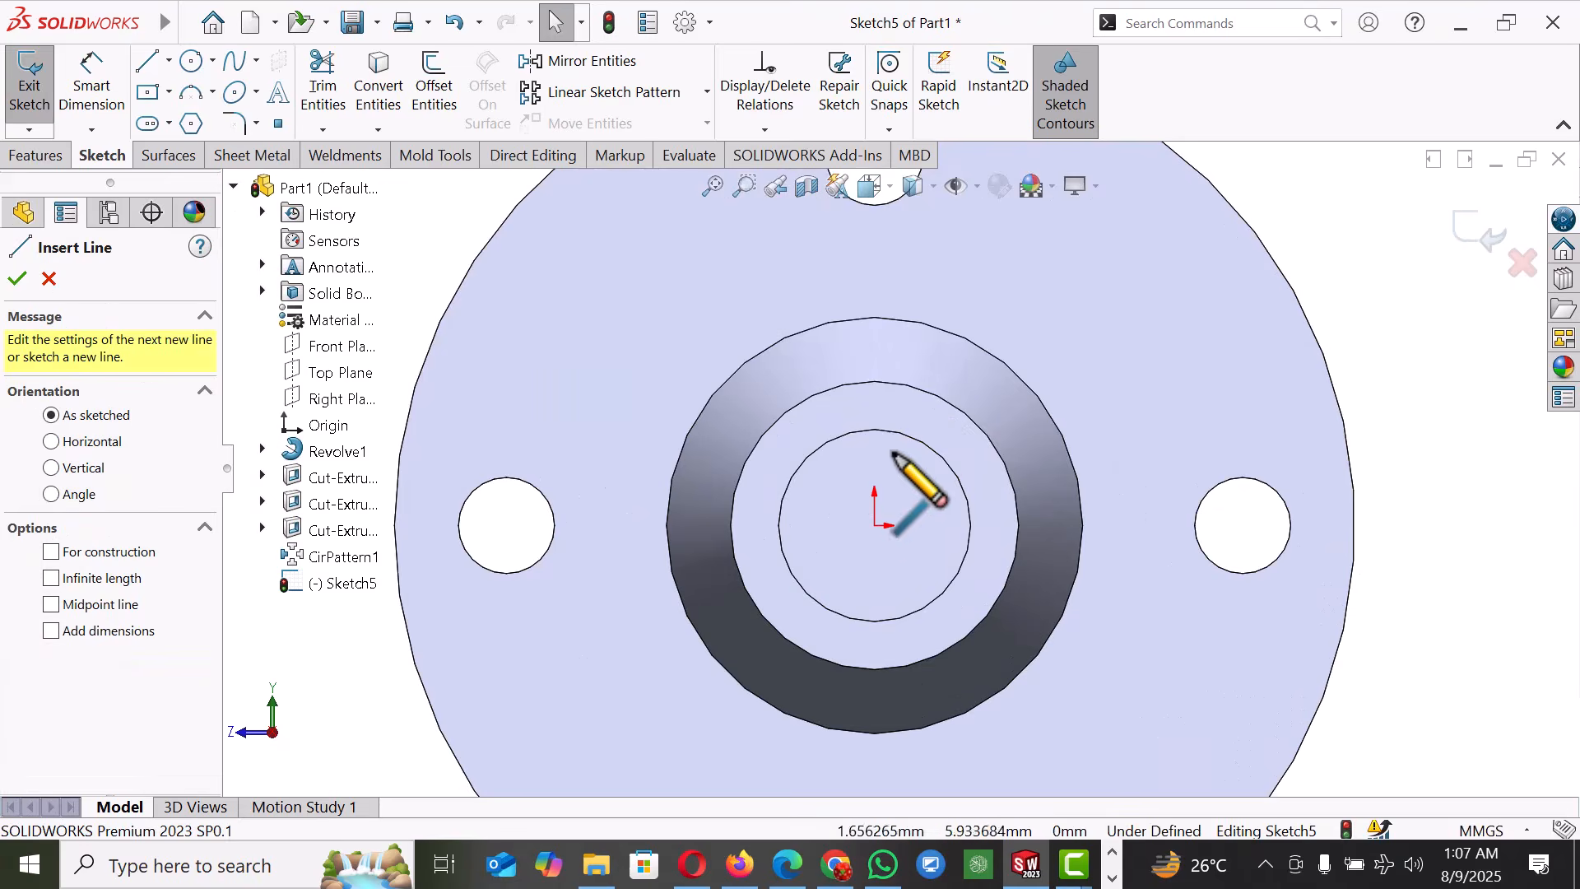
{"action": "left_click", "coordinate": [770, 491]}
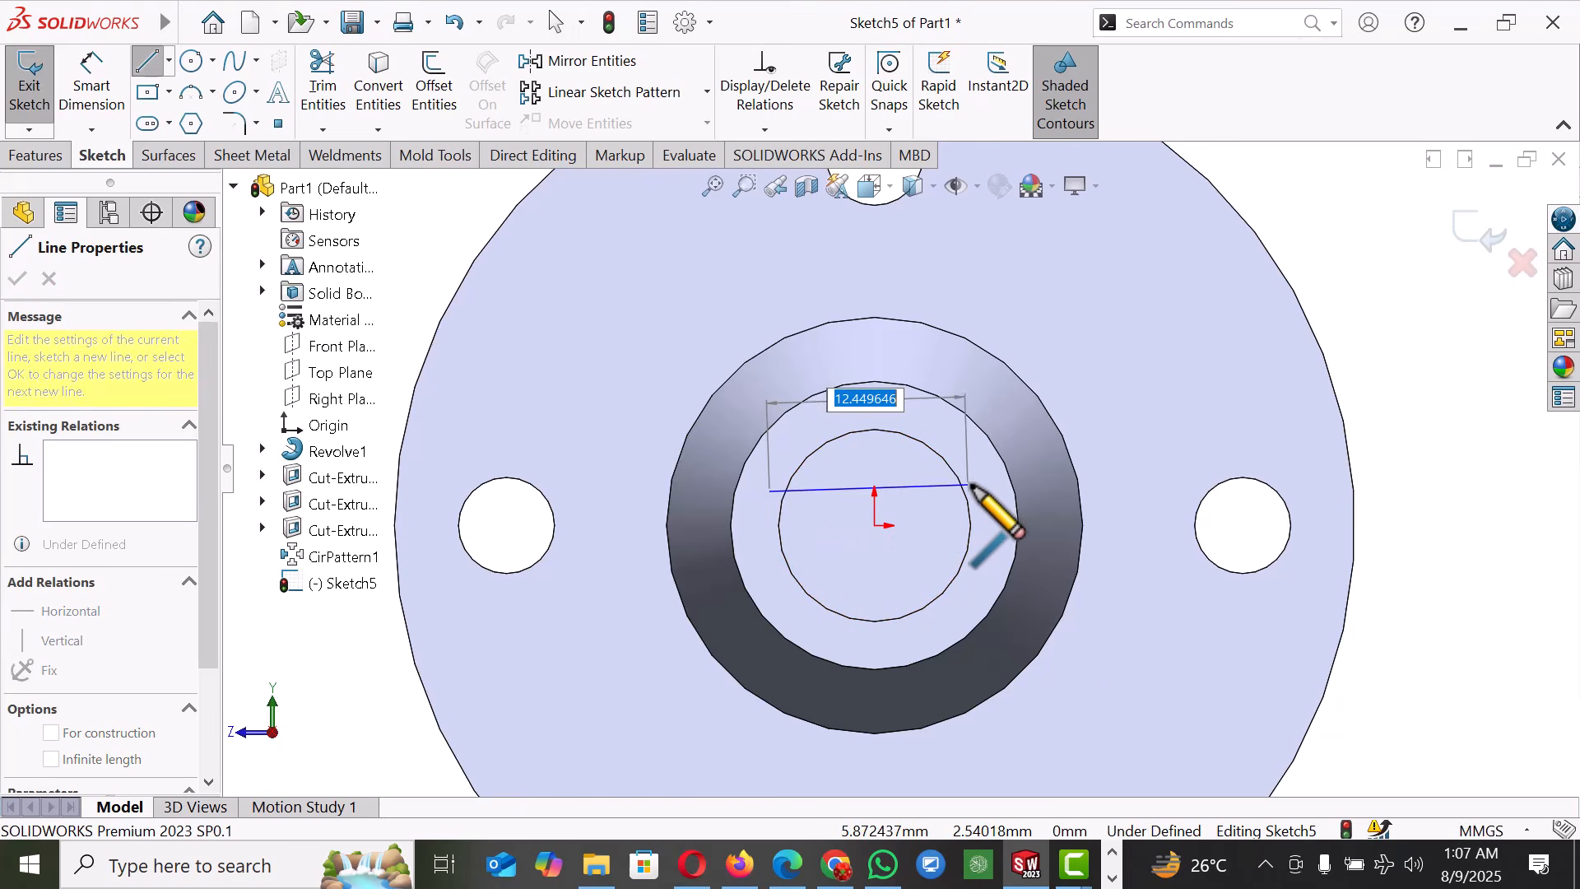
{"action": "left_click", "coordinate": [971, 486]}
{"action": "right_click", "coordinate": [972, 486]}
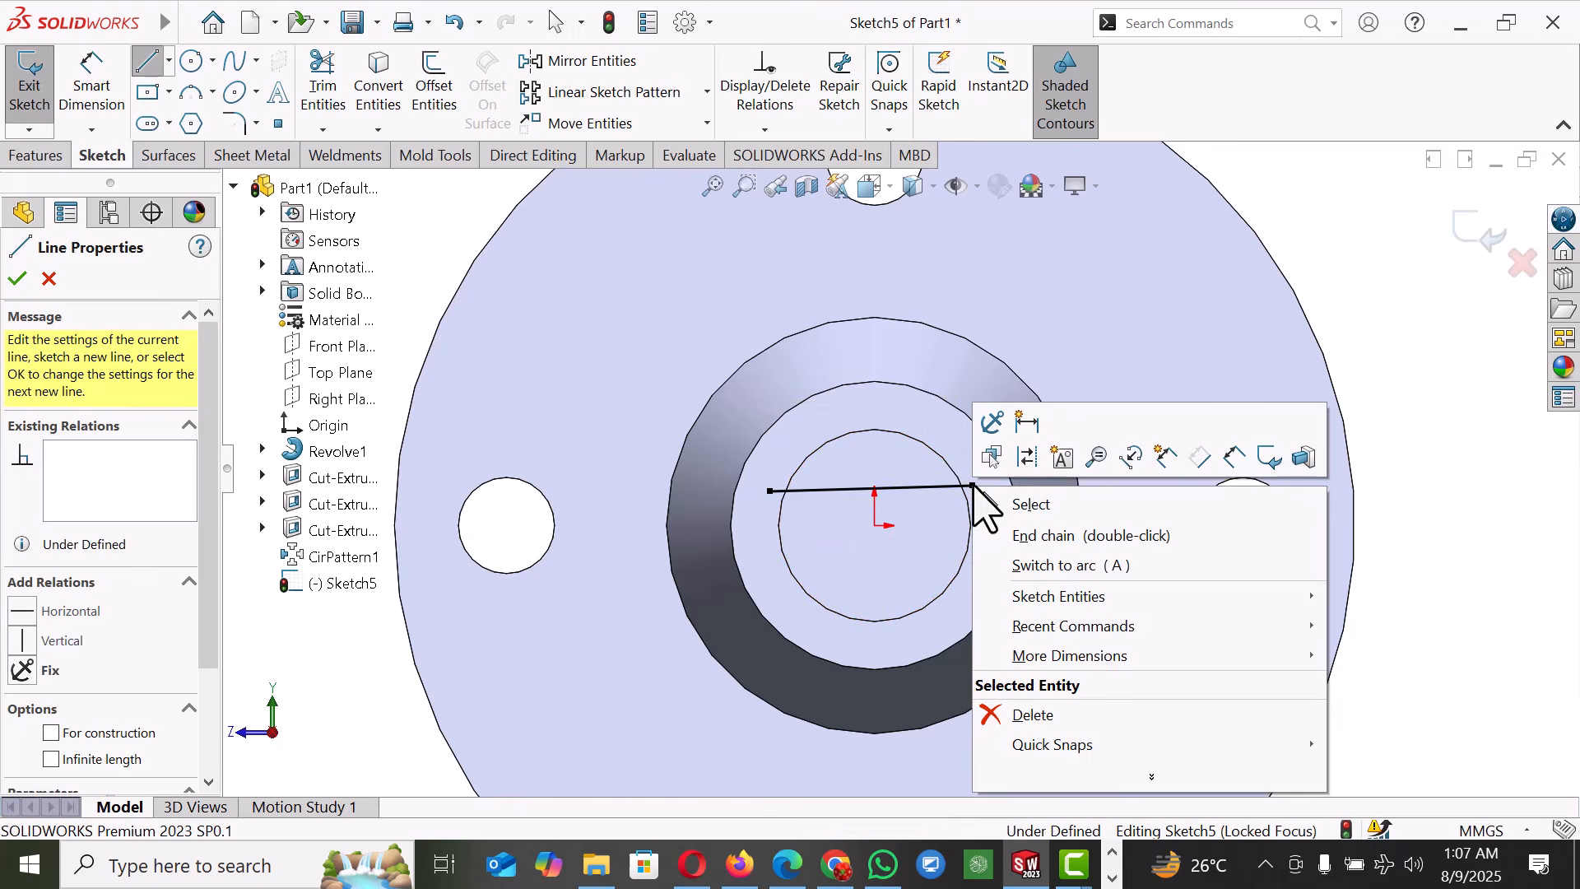
{"action": "left_click", "coordinate": [1035, 505]}
- Make the line horizontal and attach both of its endpoints to the shaft end's circular edge
{"action": "scroll", "coordinate": [979, 494], "scroll_direction": "down", "scroll_amount": 3}
{"action": "mouse_move", "coordinate": [959, 485]}
{"action": "left_mouse_down"}
{"action": "mouse_move", "coordinate": [952, 529]}
{"action": "mouse_move", "coordinate": [938, 487]}
{"action": "left_mouse_up"}
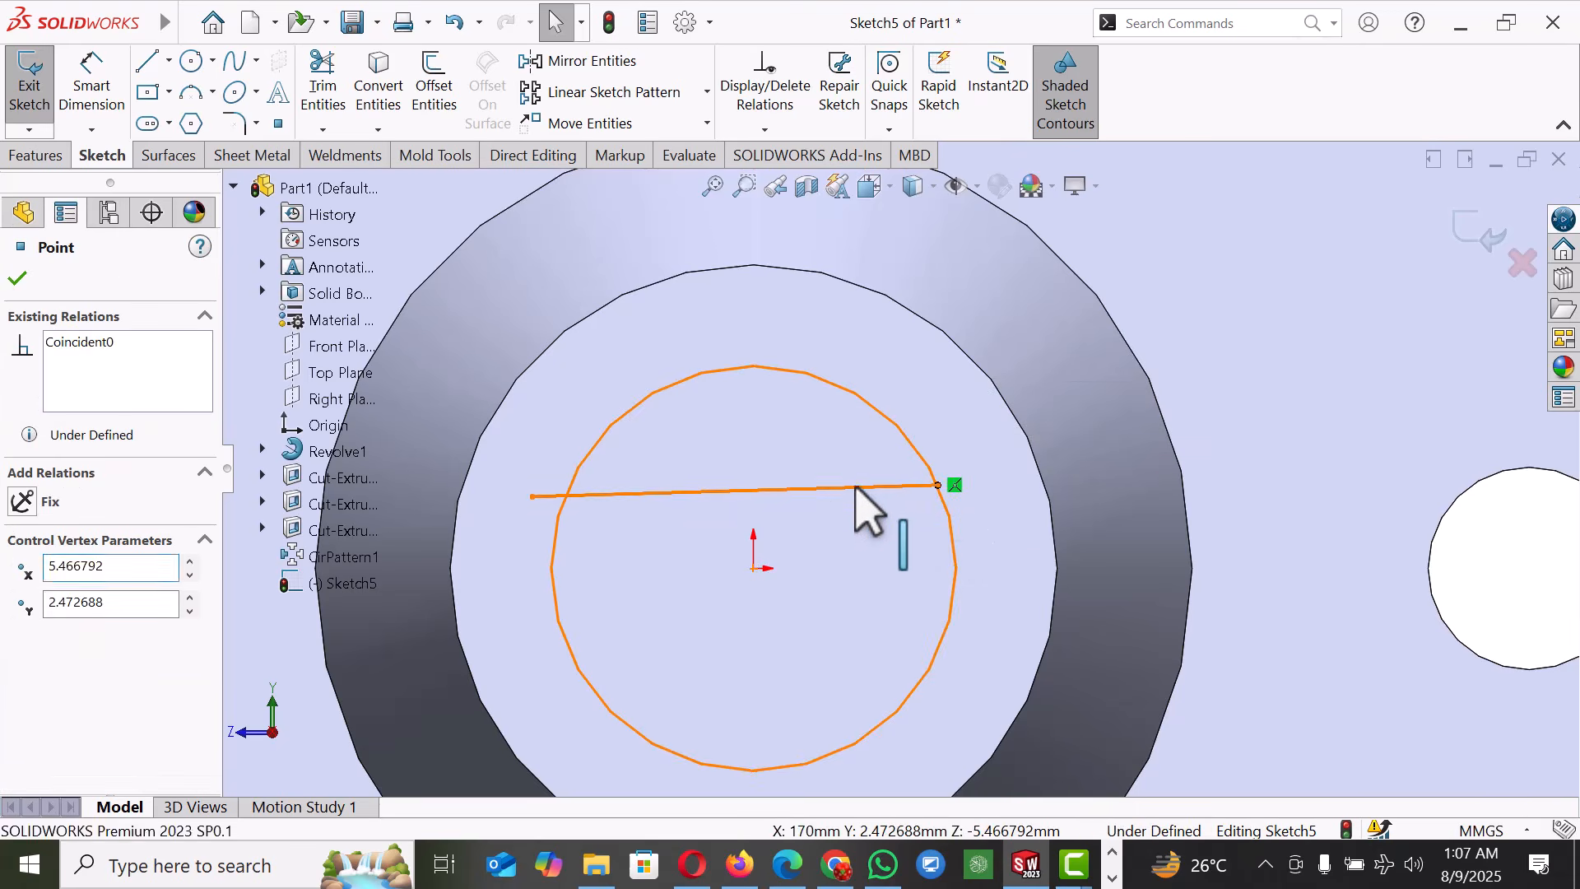
{"action": "left_click", "coordinate": [858, 490]}
{"action": "left_click", "coordinate": [910, 400]}
{"action": "left_click_drag", "start_coordinate": [532, 486], "coordinate": [573, 487]}
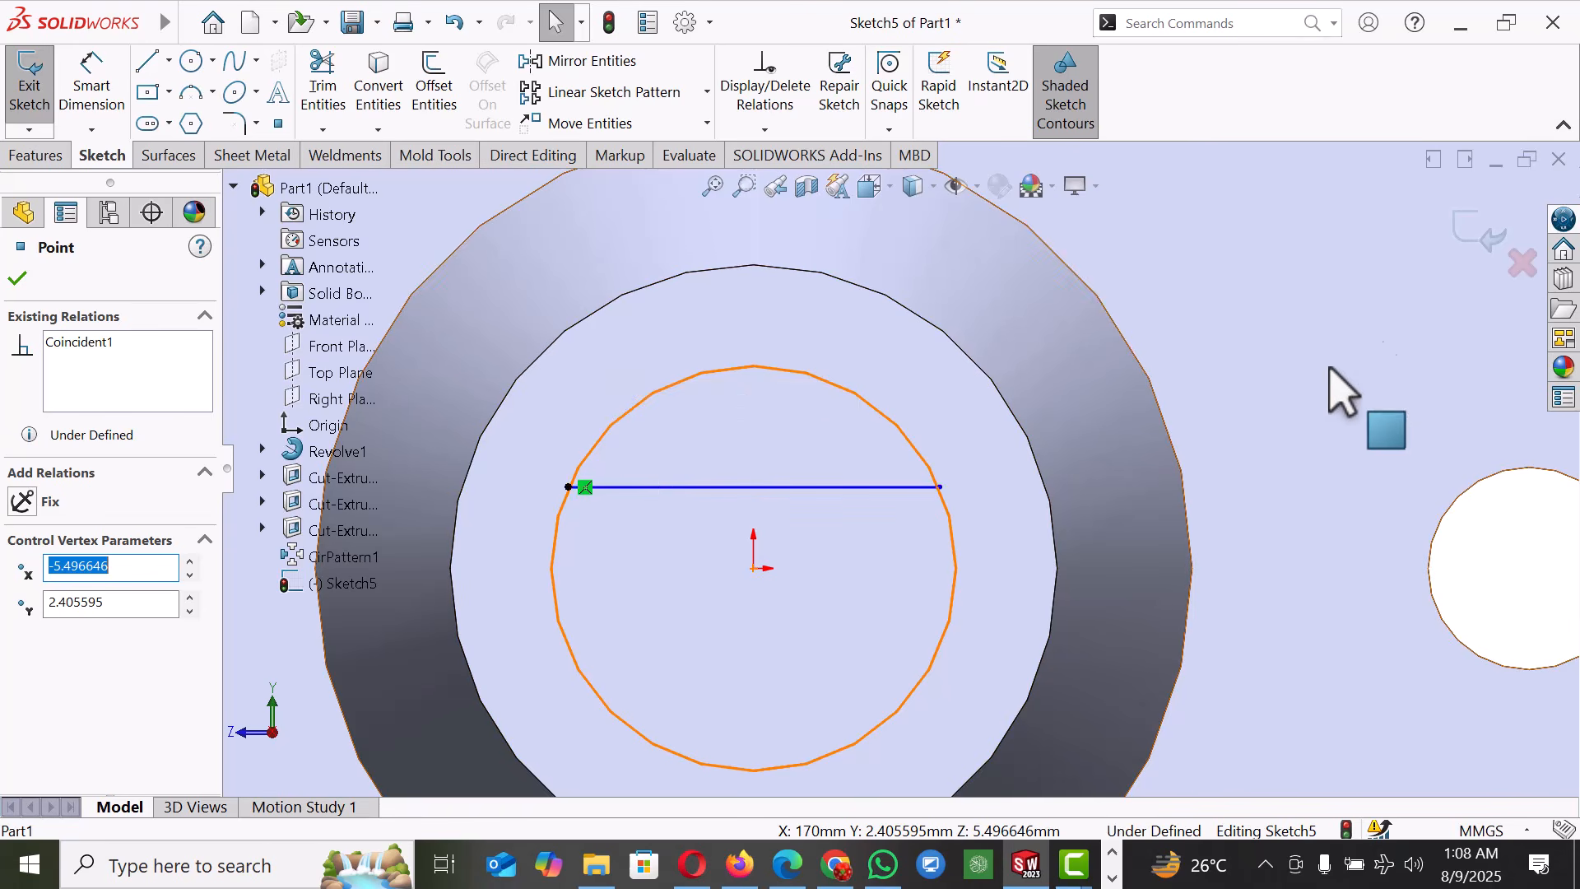
{"action": "left_click", "coordinate": [1299, 405]}
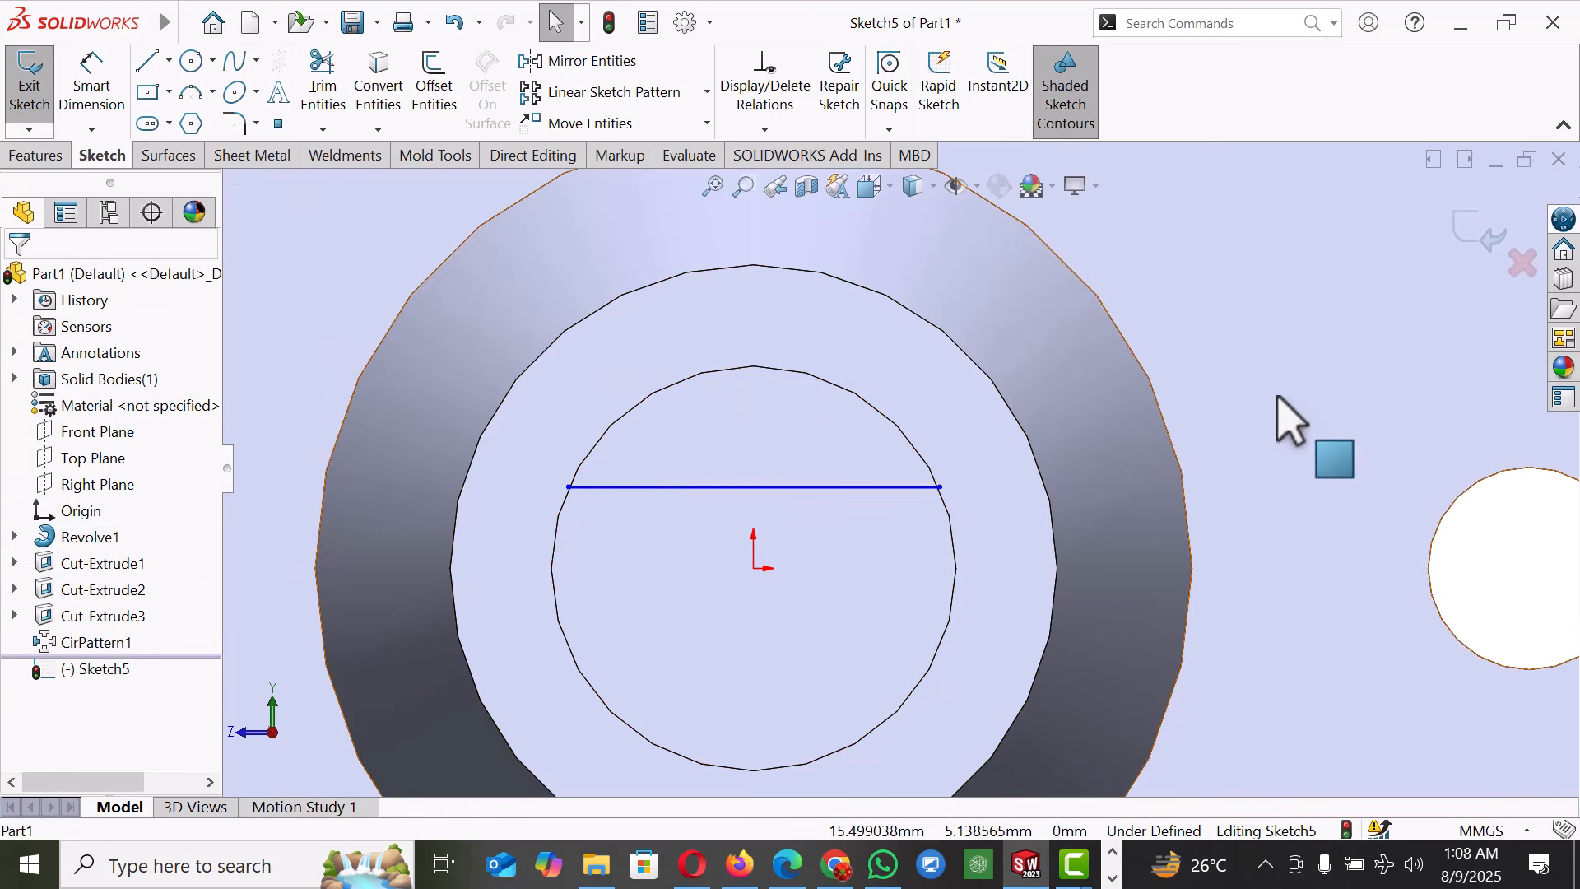
{"action": "right_click_drag", "start_coordinate": [1278, 413], "coordinate": [1235, 274]}
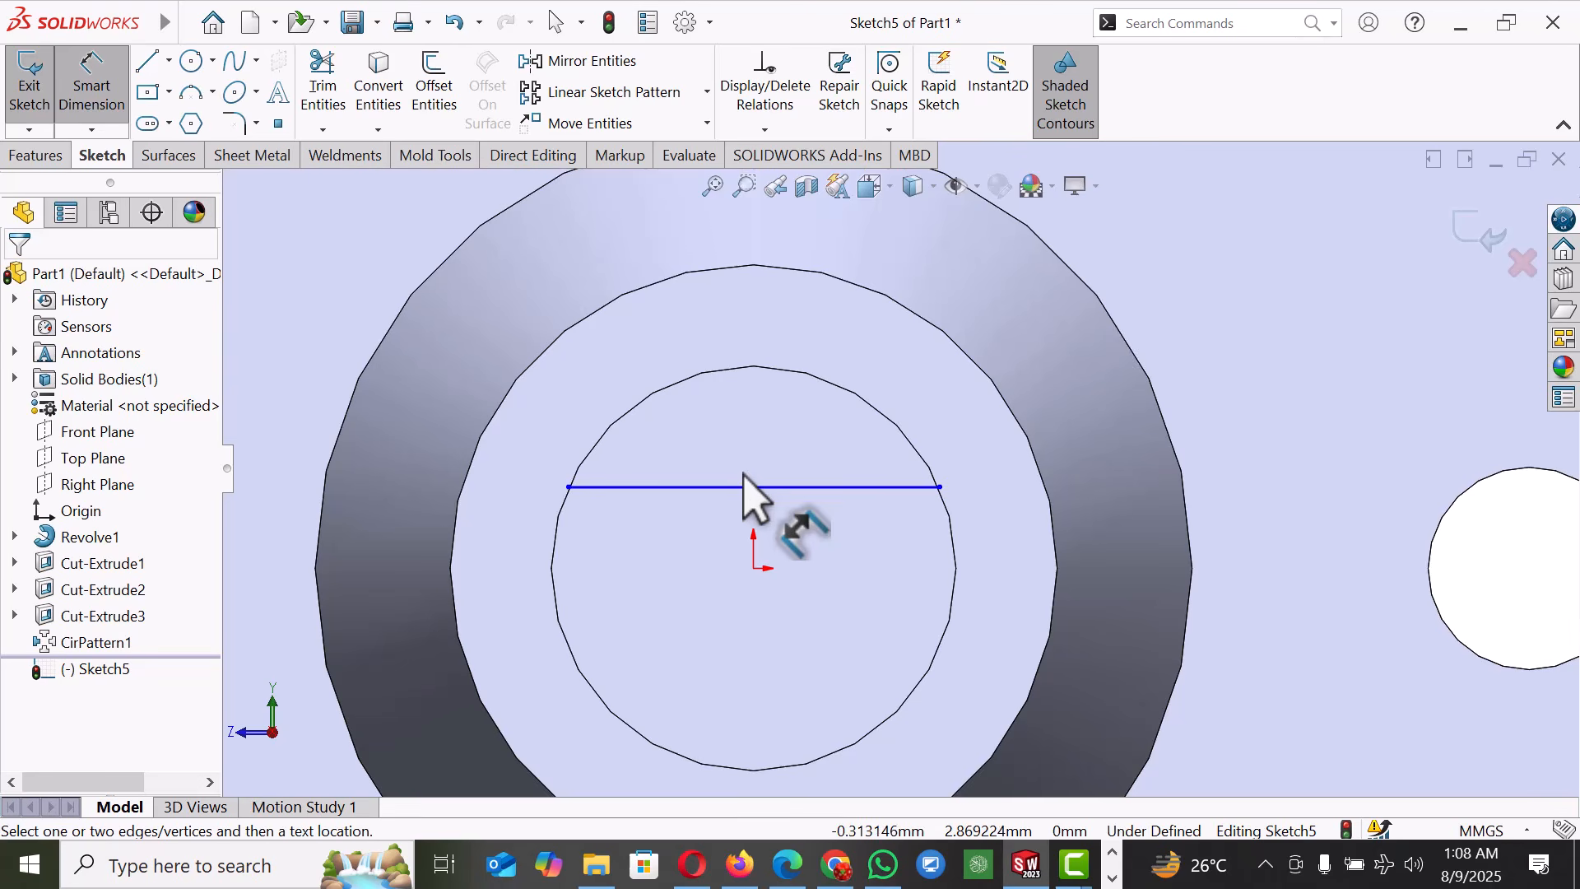
{"action": "left_click", "coordinate": [725, 488]}
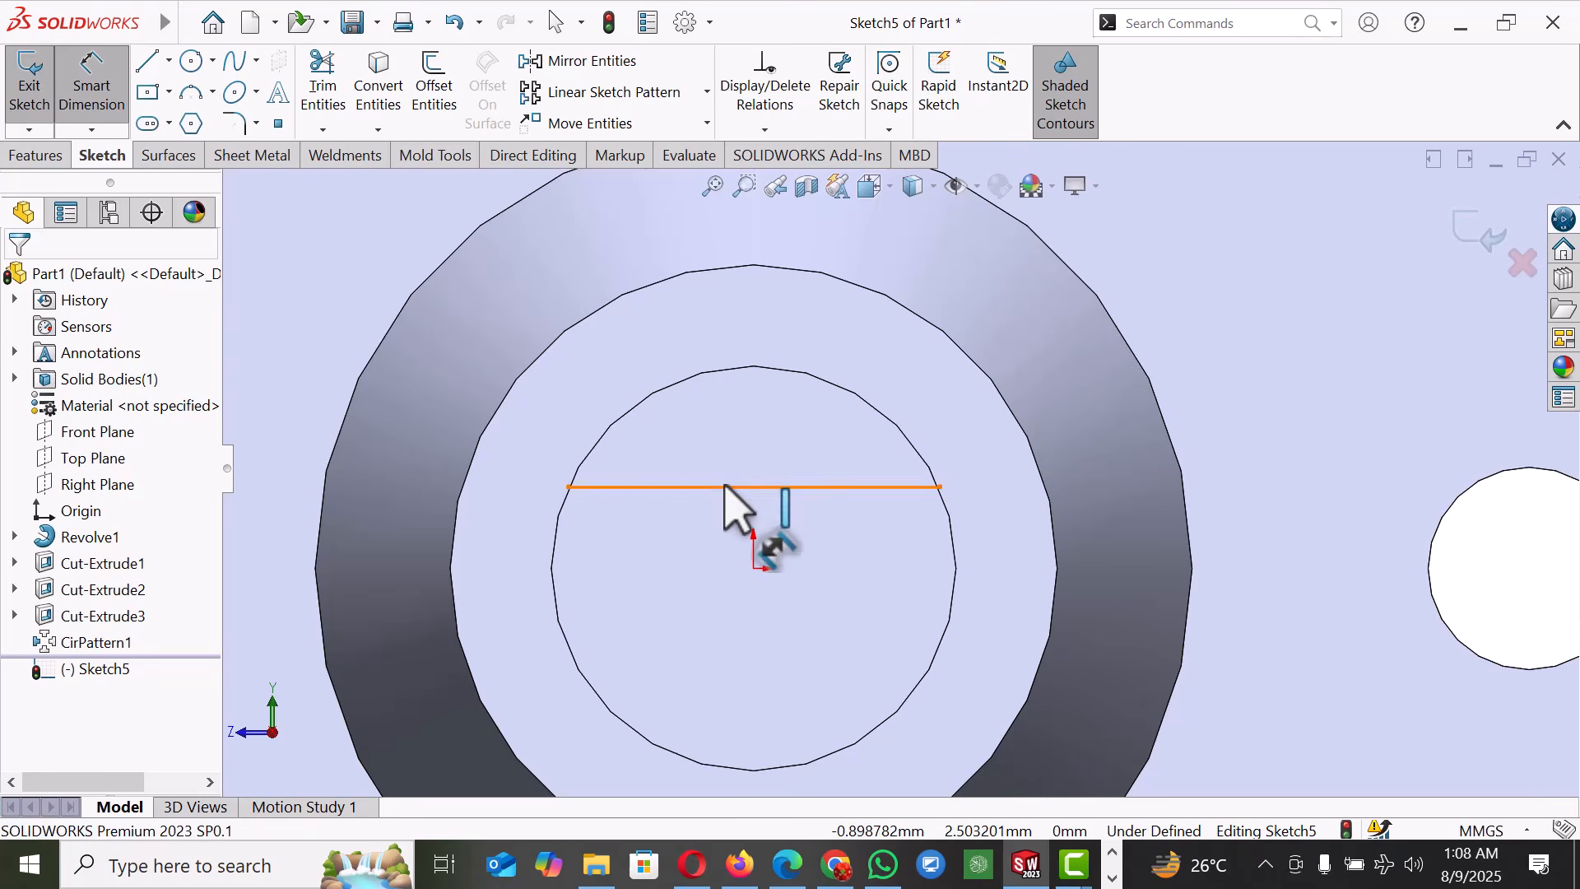
{"action": "left_click", "coordinate": [750, 372]}
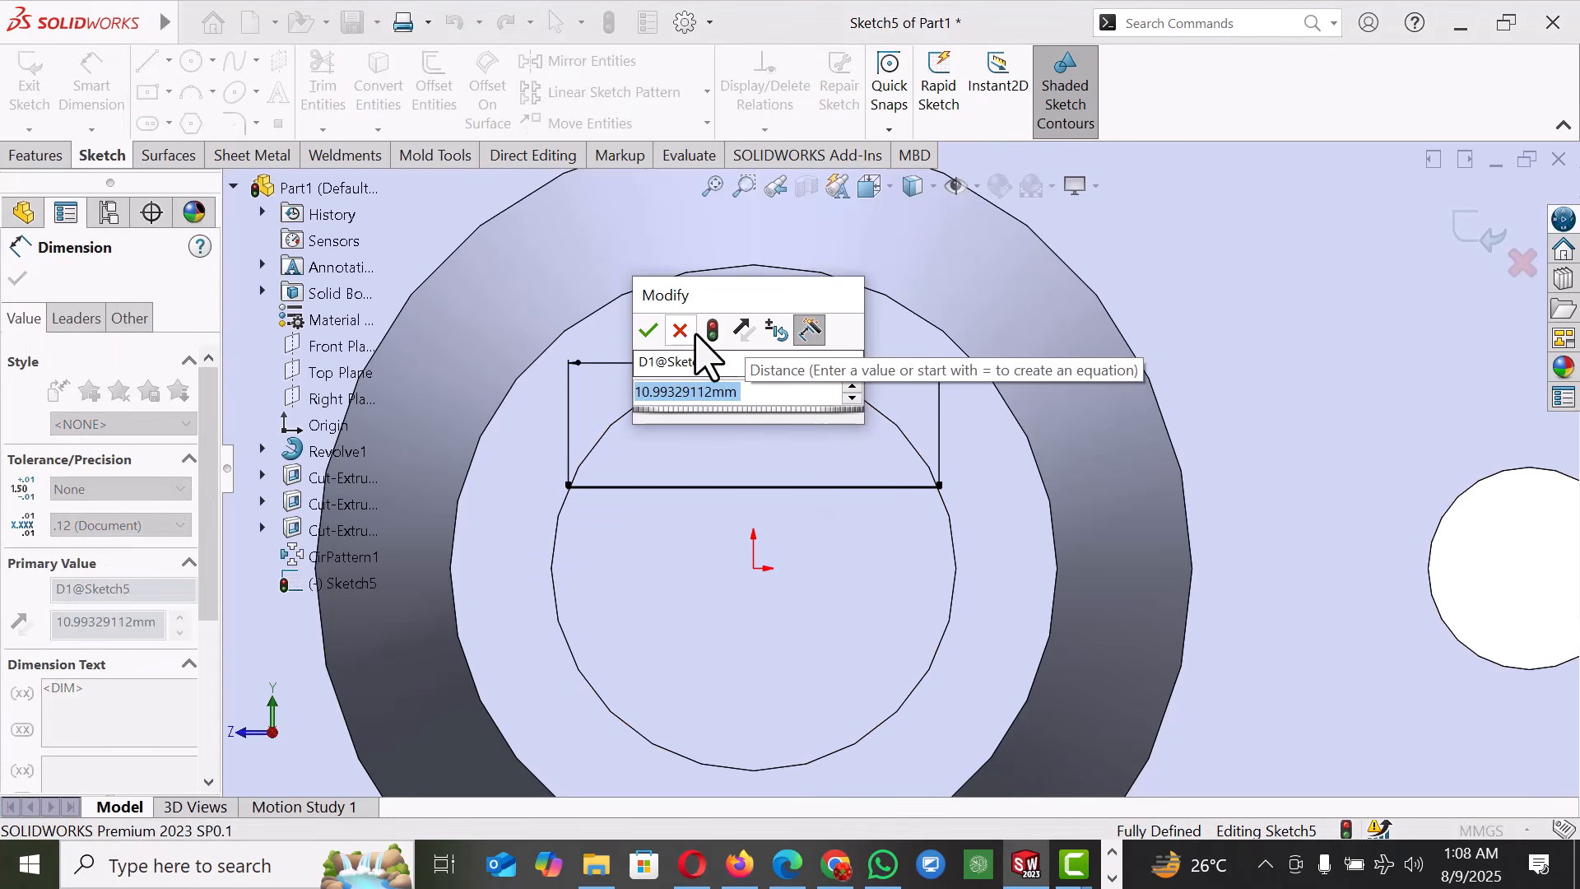
{"action": "left_click", "coordinate": [680, 331]}
{"action": "left_click_drag", "start_coordinate": [763, 354], "coordinate": [761, 335]}
{"action": "key", "text": "Delete"}
- Dimension the distance between the line and the uppermost point of the shaft's circular edge to 3 mm
{"action": "right_click_drag", "start_coordinate": [1341, 449], "coordinate": [1220, 326]}
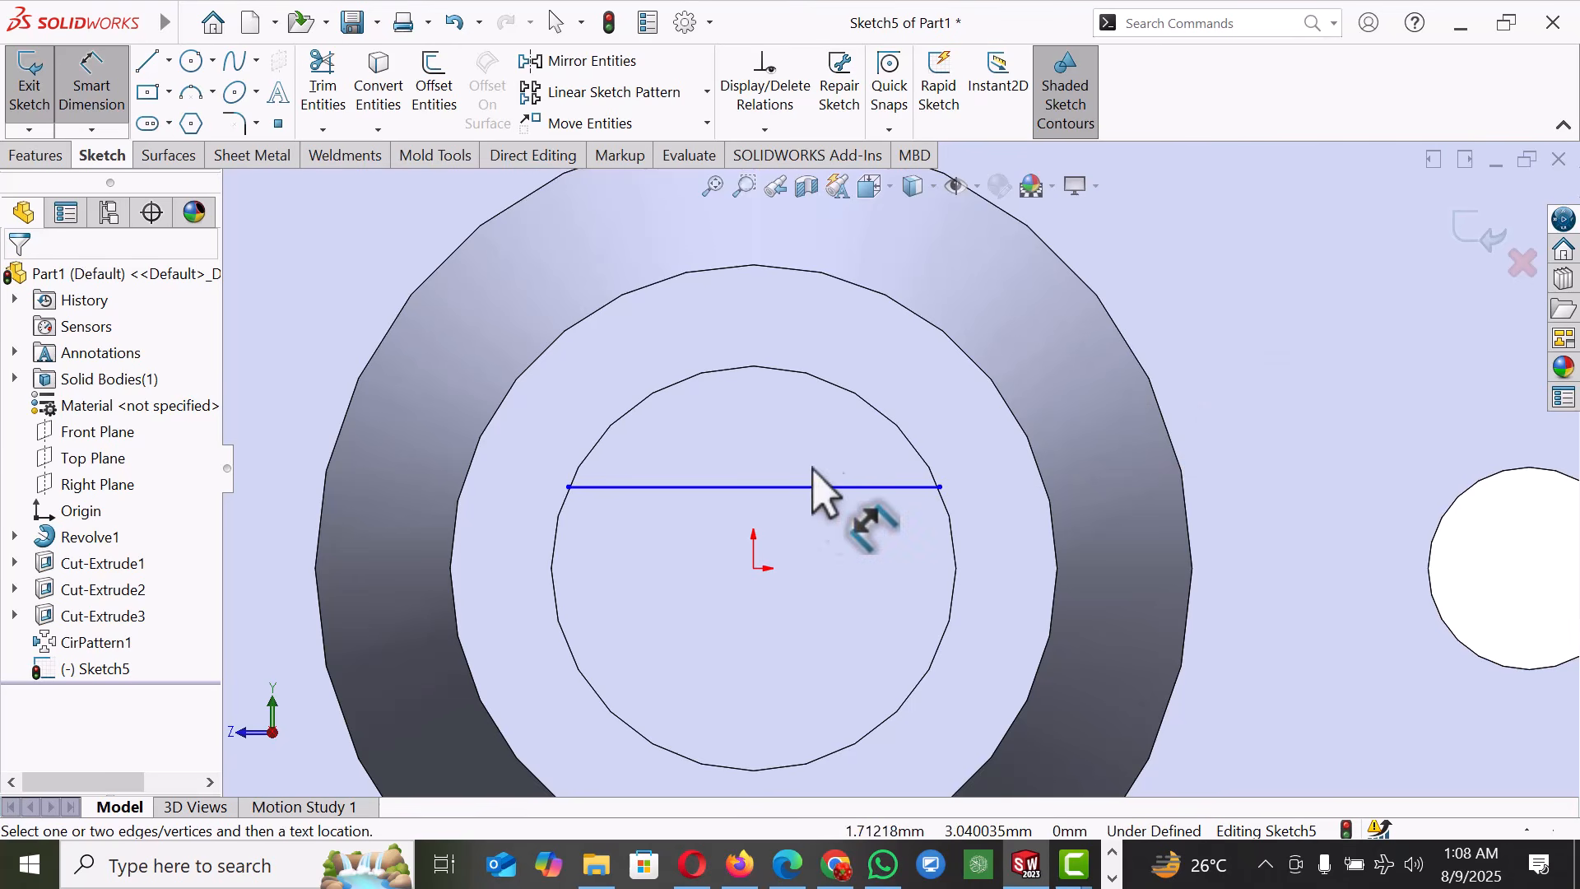
{"action": "left_click", "coordinate": [770, 489]}
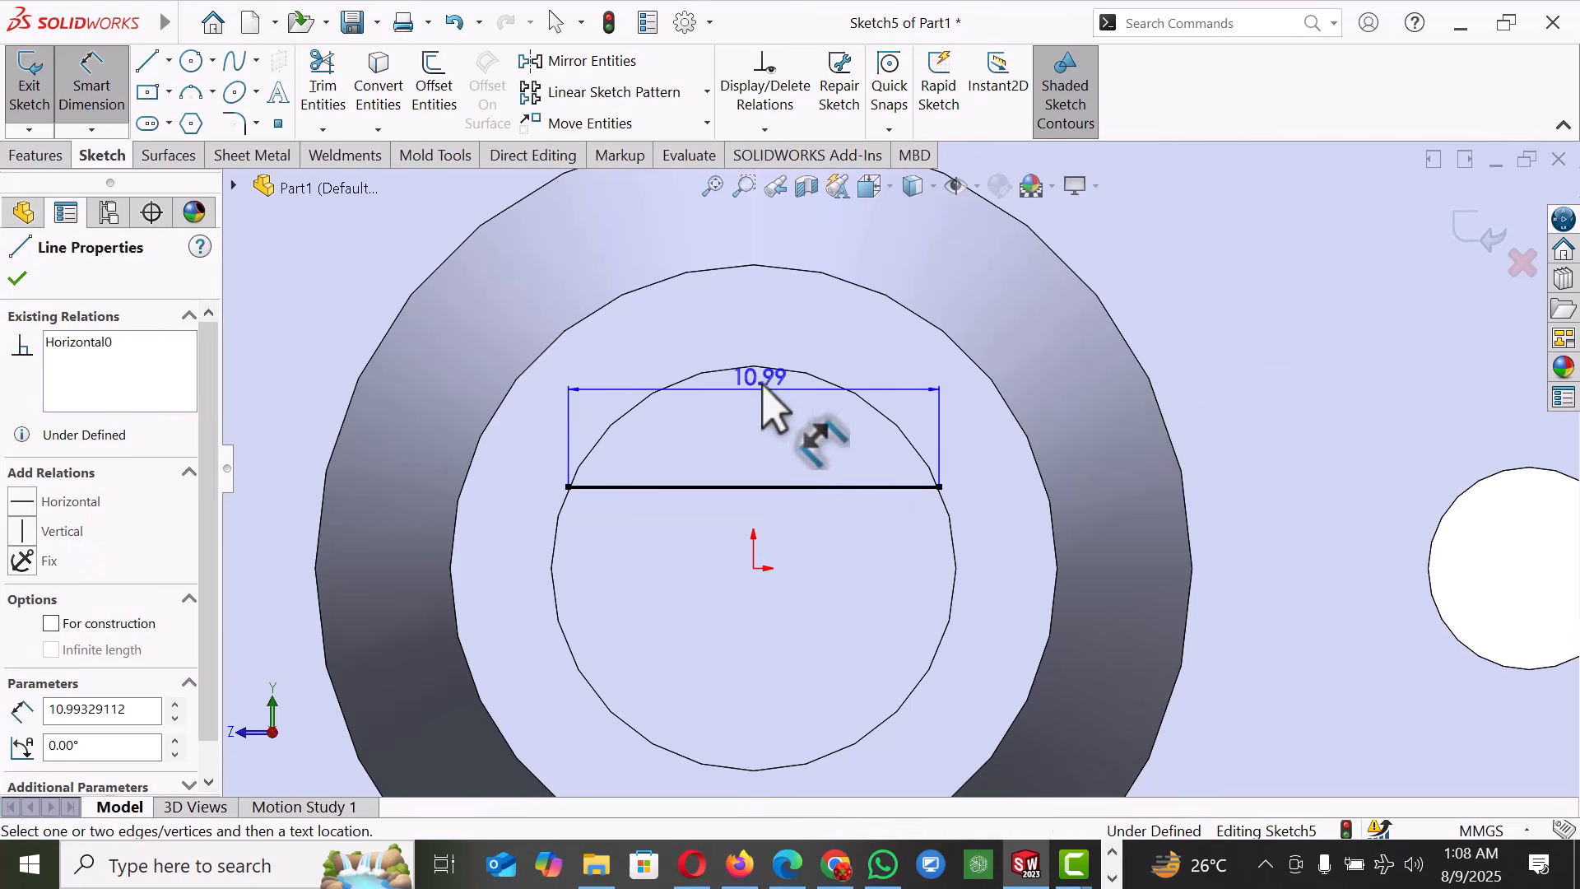
{"action": "key", "text": "Escape"}
{"action": "left_click", "coordinate": [767, 368]}
{"action": "left_click", "coordinate": [756, 411]}
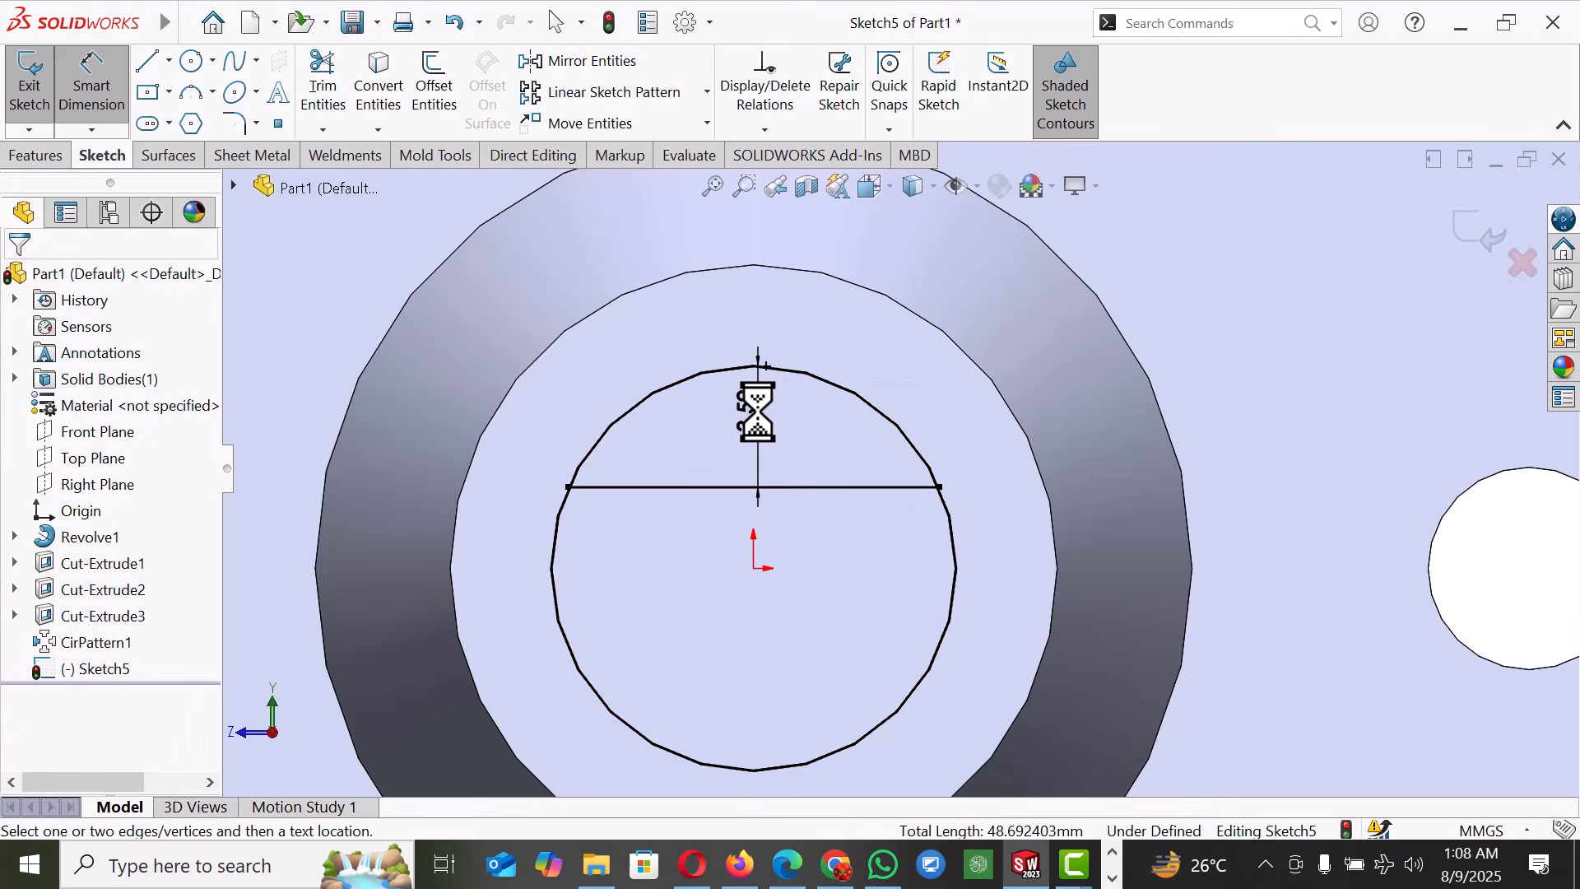
{"action": "type", "text": "3"}
{"action": "key", "text": "Return"}
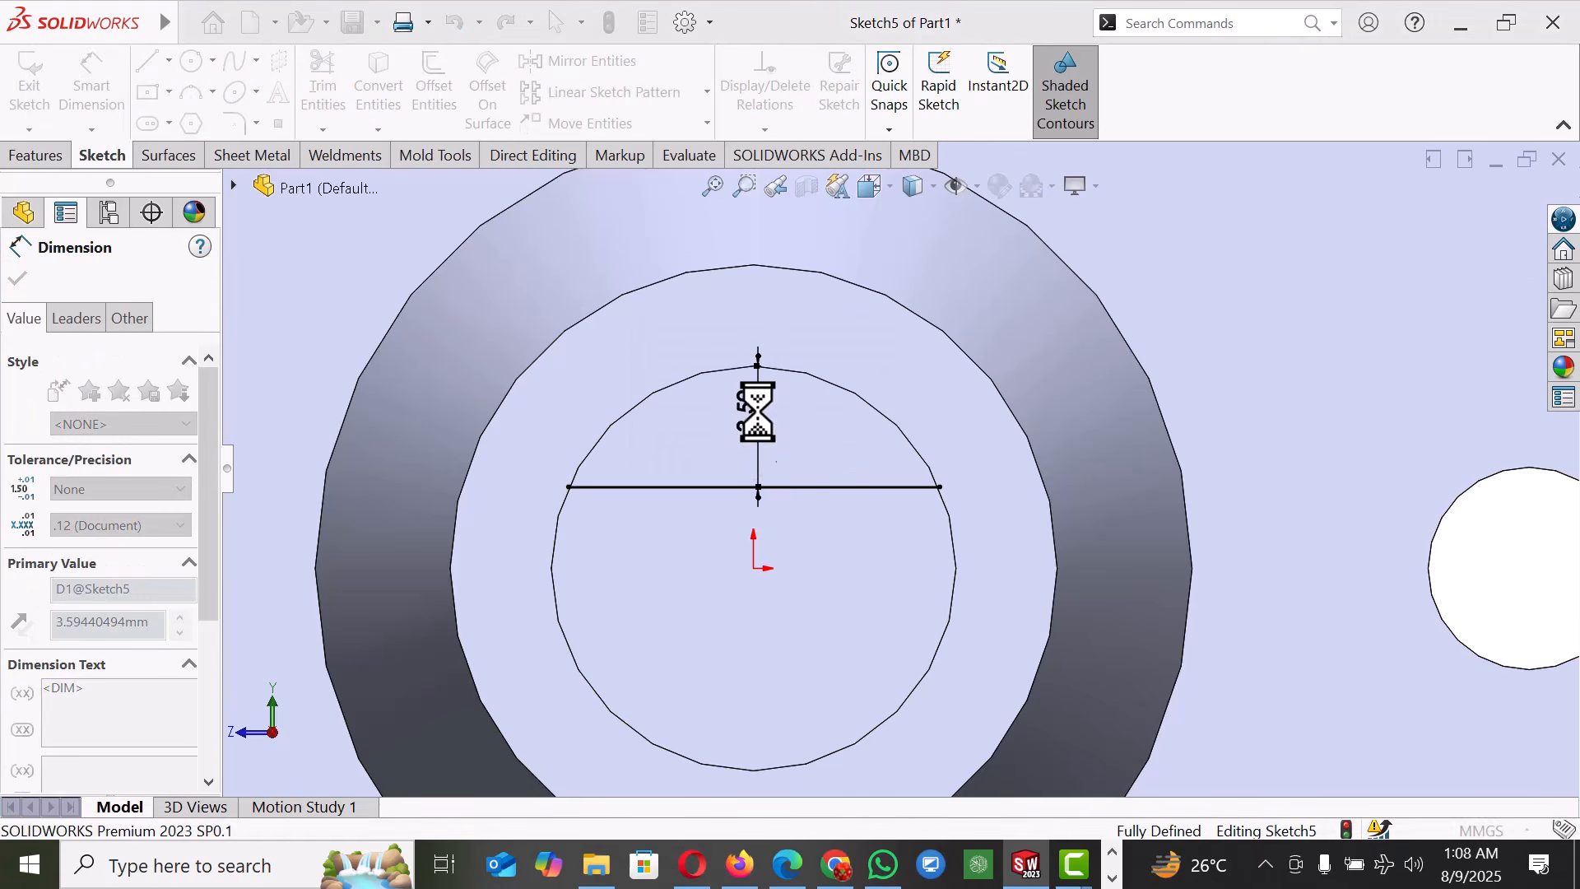
{"action": "right_click", "coordinate": [1253, 354]}
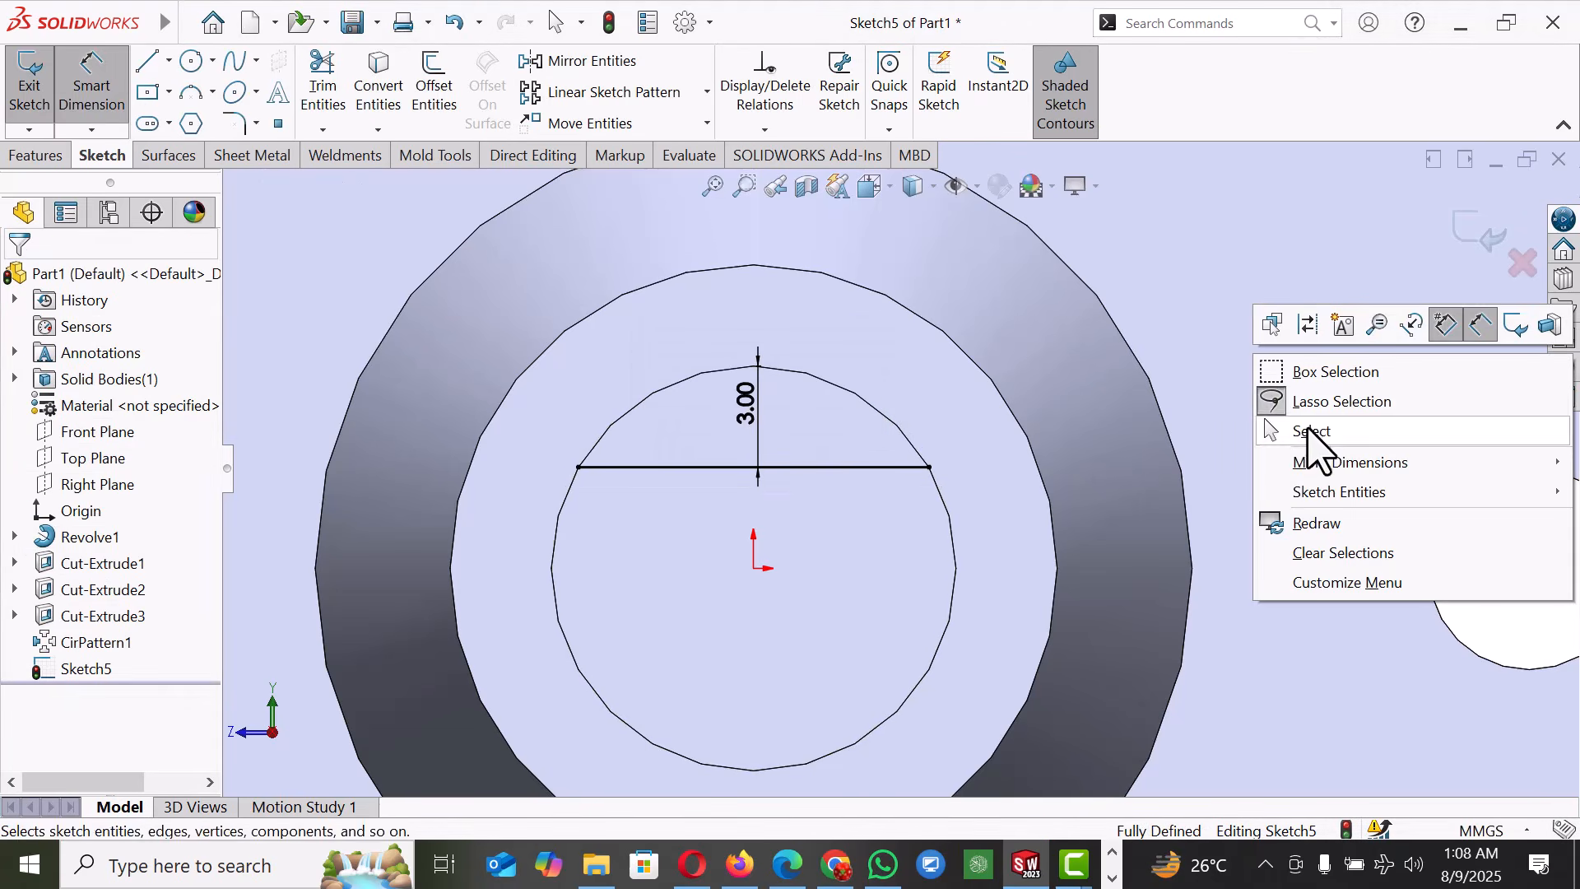
{"action": "left_click", "coordinate": [1307, 429]}
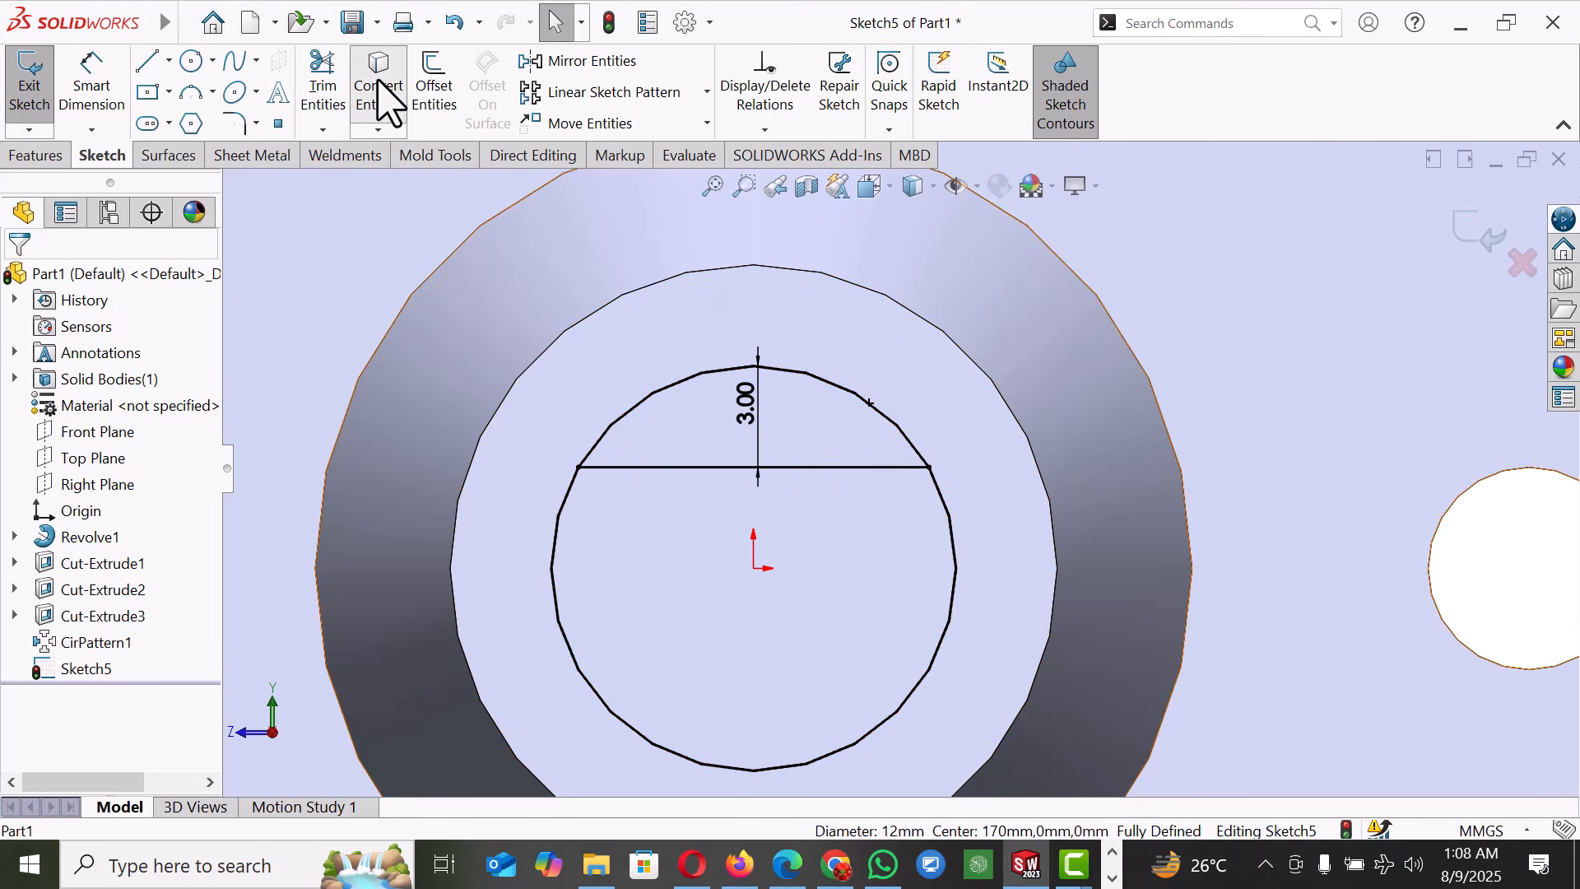
- Convert the shaft end's circular edge into the sketch and trim away its arc below the line, leaving a closed segment
{"action": "left_click", "coordinate": [326, 82]}
{"action": "left_click_drag", "start_coordinate": [546, 511], "coordinate": [647, 582]}
{"action": "scroll", "coordinate": [689, 590], "scroll_direction": "up", "scroll_amount": 3}
{"action": "middle_click_drag", "start_coordinate": [690, 591], "coordinate": [874, 621]}
{"action": "scroll", "coordinate": [876, 621], "scroll_direction": "up", "scroll_amount": 2}
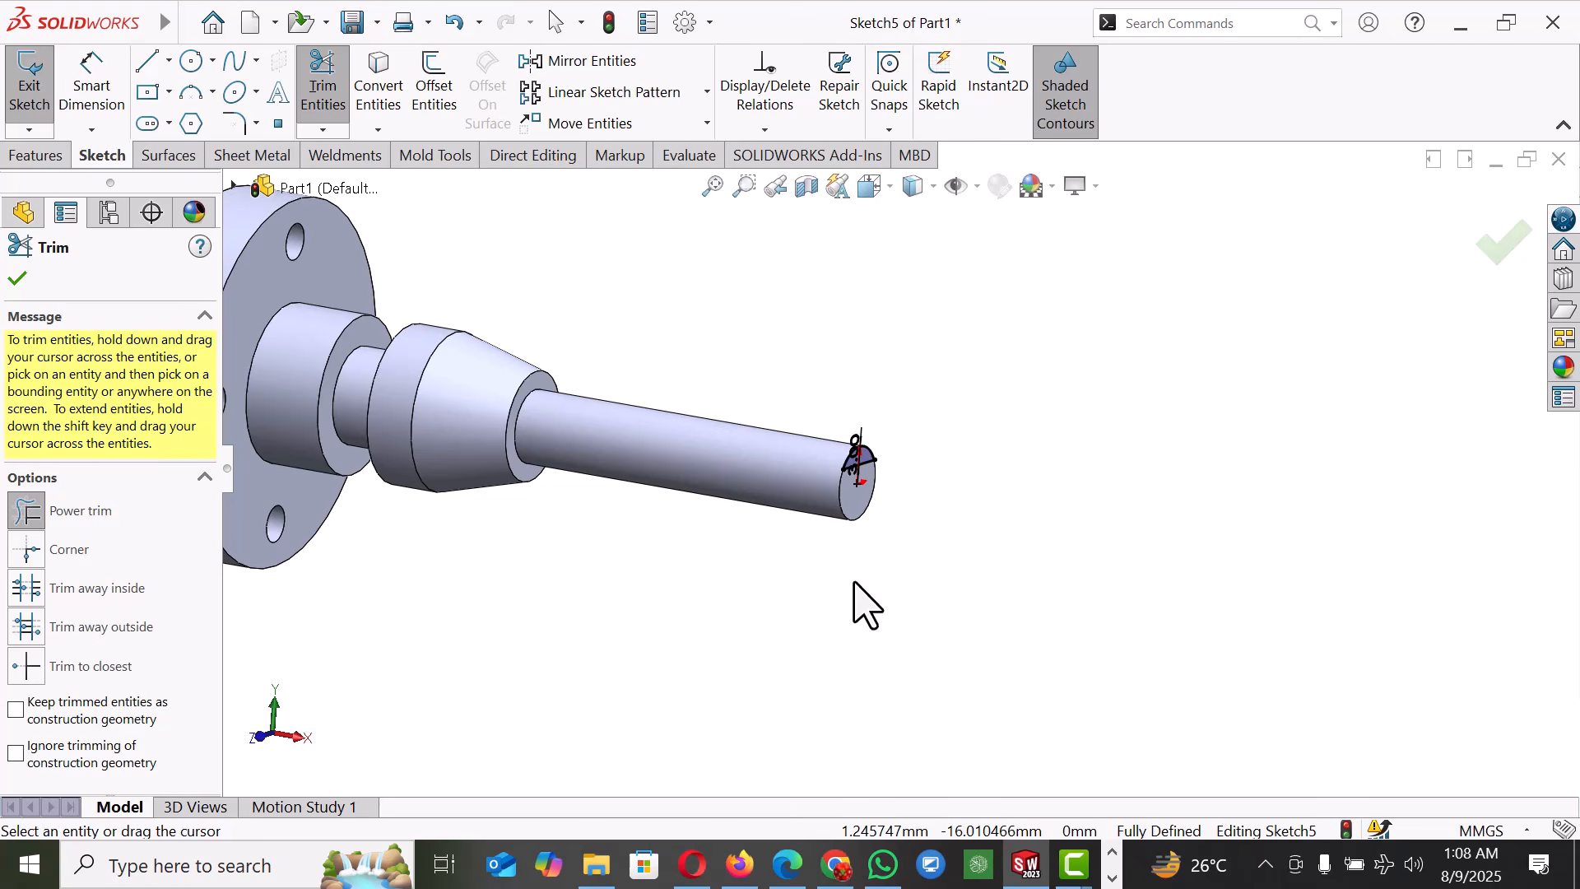
{"action": "left_click", "coordinate": [17, 279]}
- Cut-extrude the closed segment blind 50 mm along the shaft's thin end to form the flat
{"action": "left_click", "coordinate": [35, 156]}
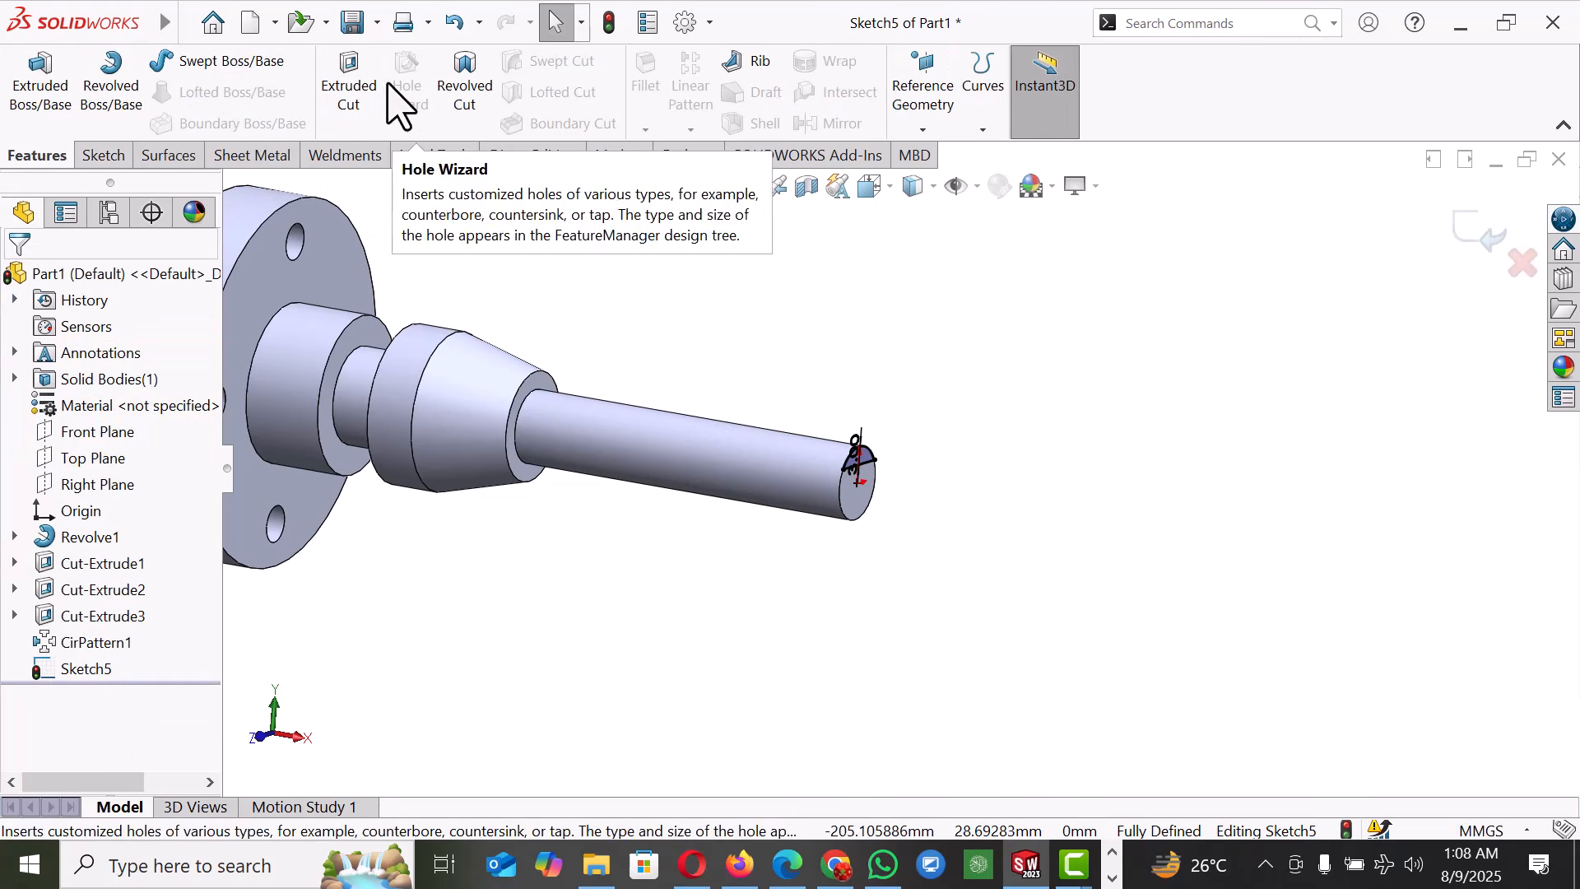
{"action": "left_click", "coordinate": [365, 87]}
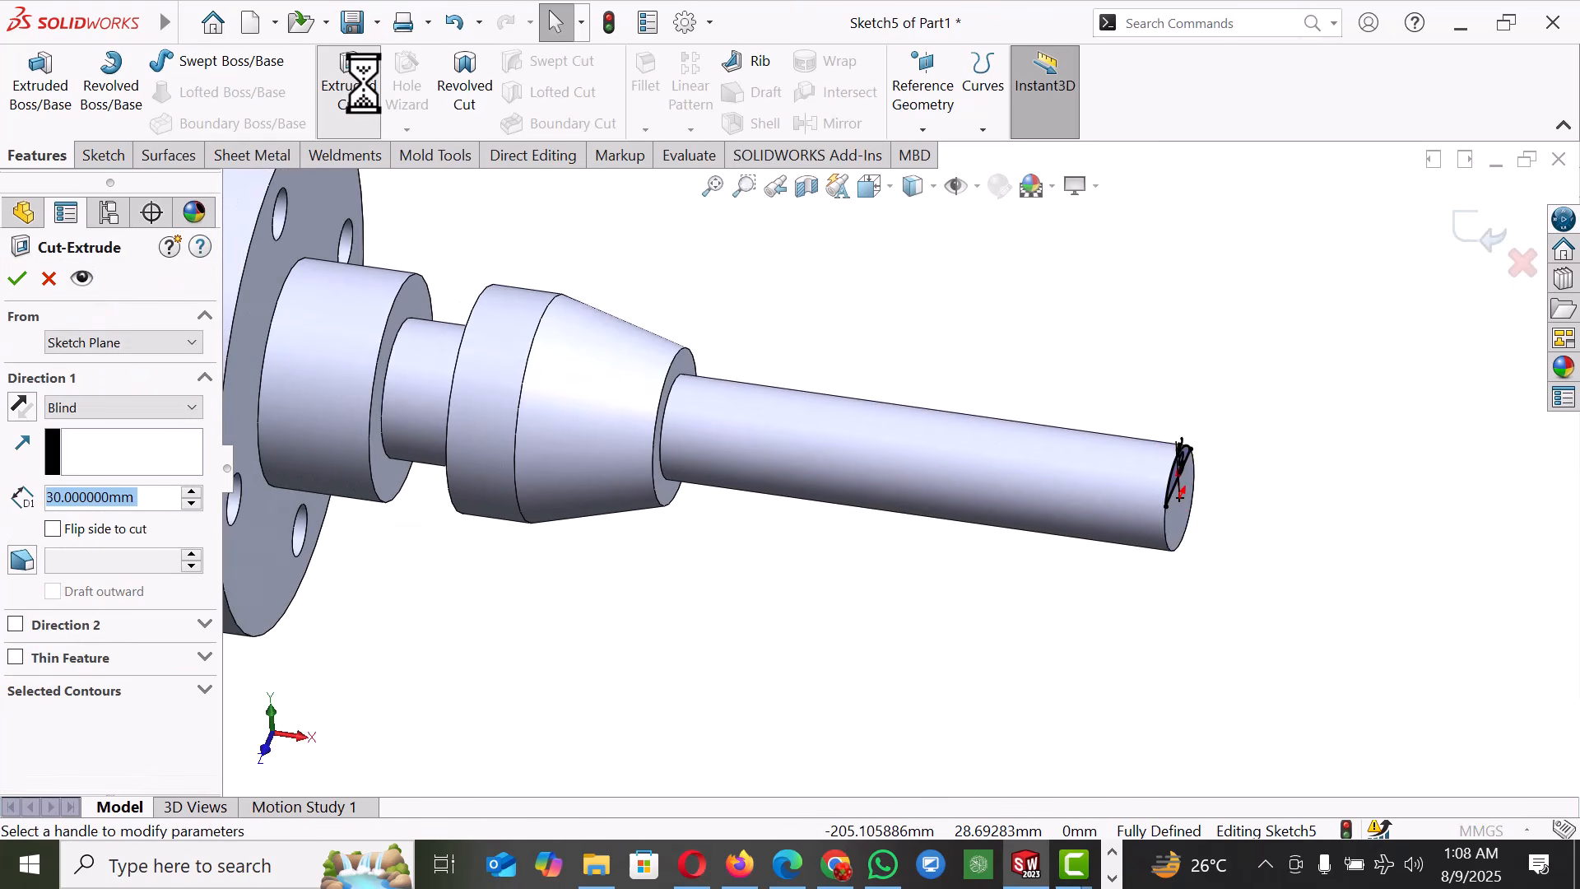
{"action": "left_click", "coordinate": [191, 492]}
{"action": "left_click", "coordinate": [192, 492]}
{"action": "left_click", "coordinate": [17, 279]}
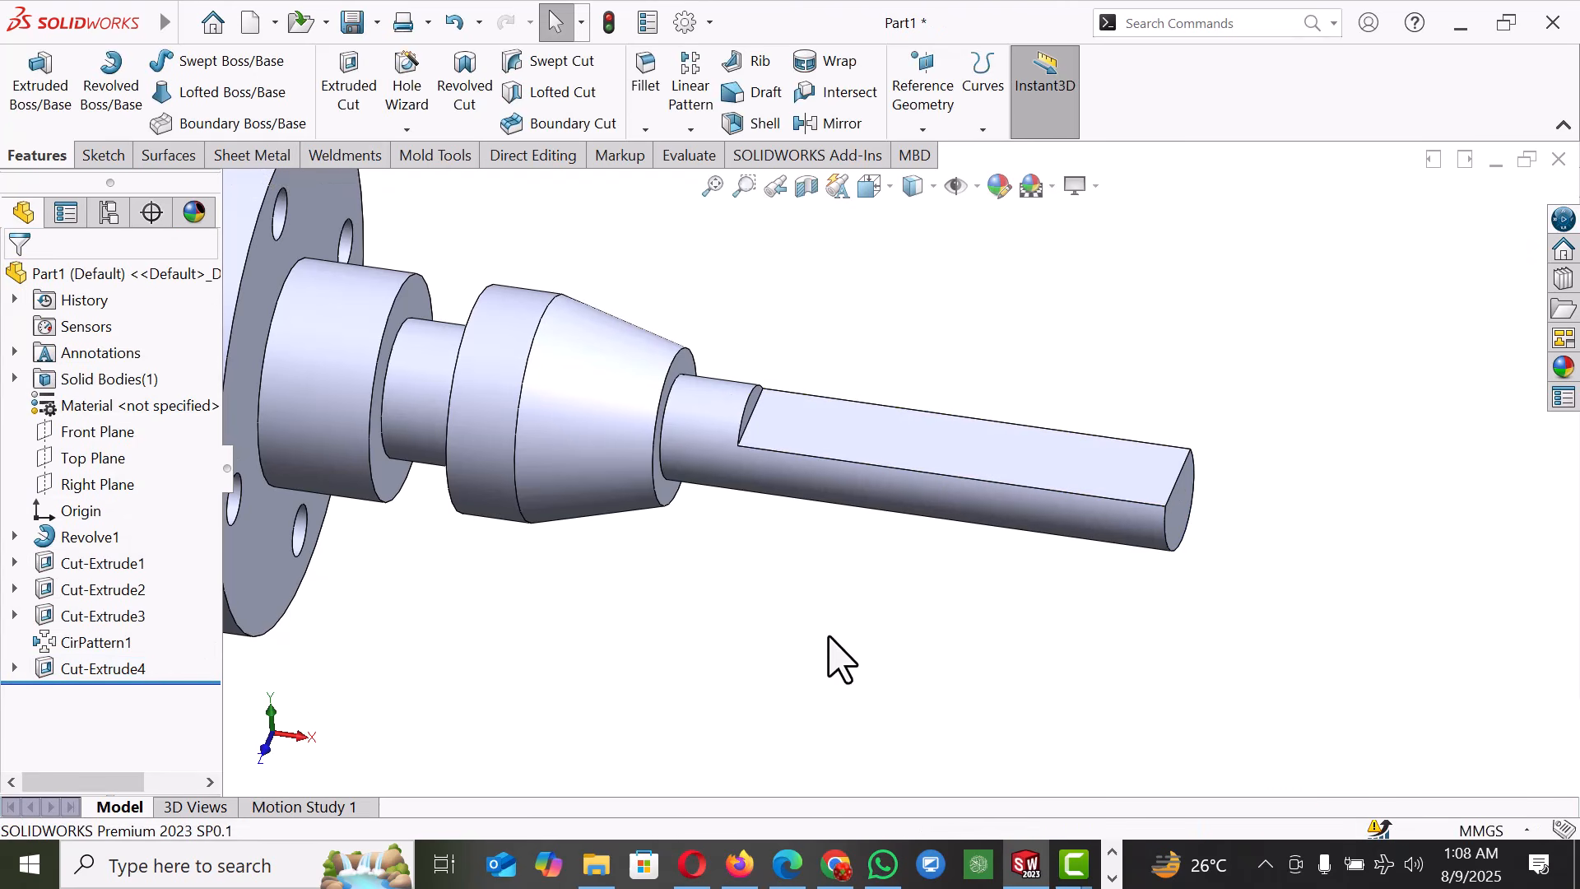
- Start a new sketch on the flat face of the shaft's thin end
{"action": "left_click", "coordinate": [1124, 464]}
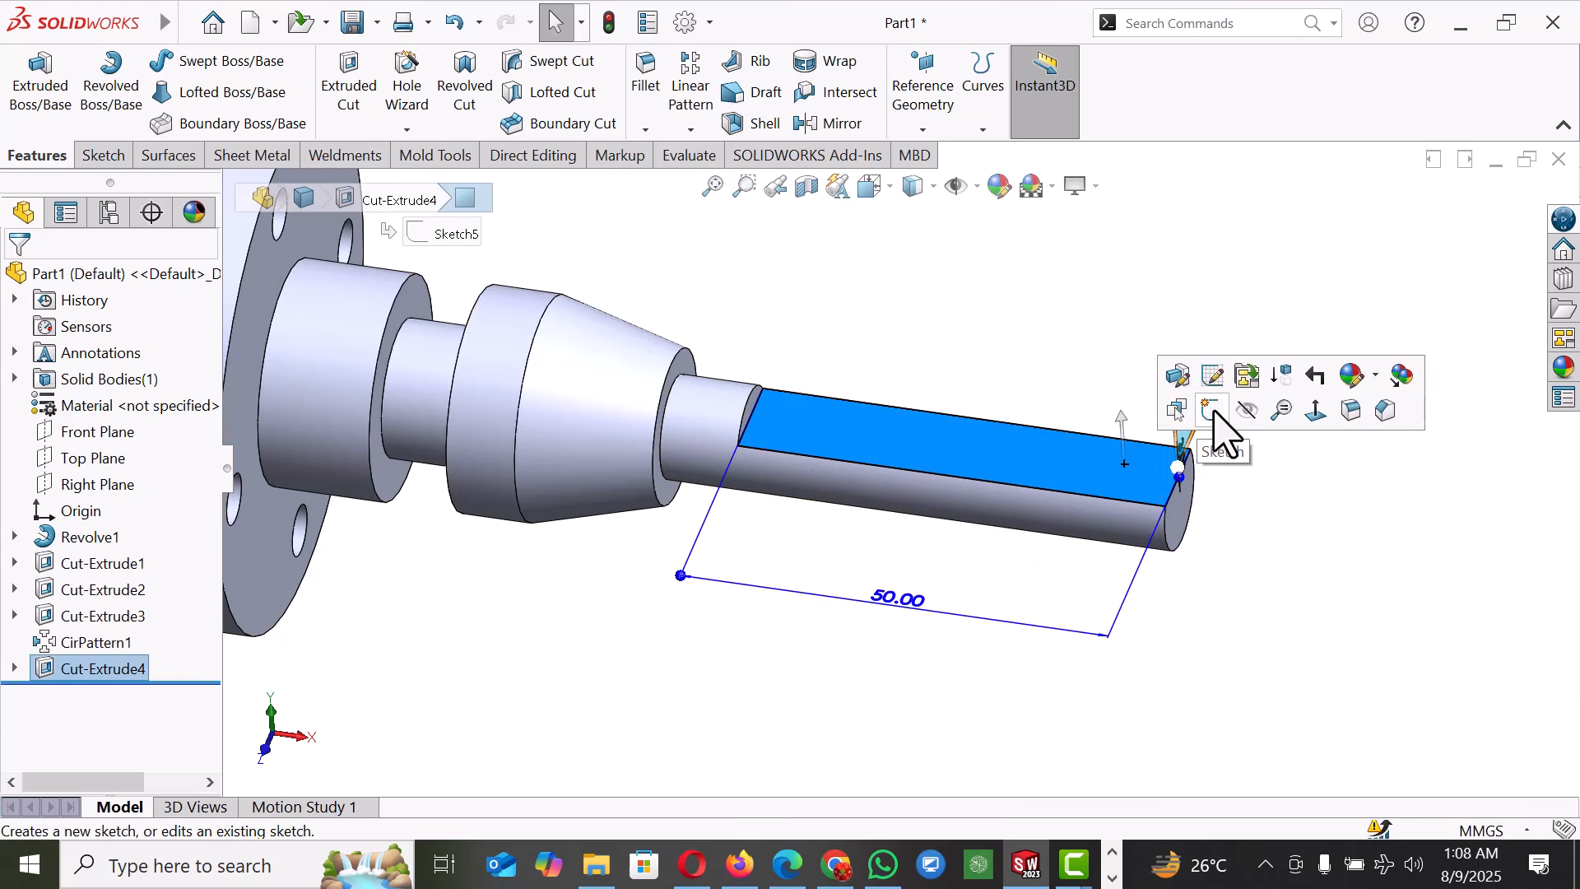
{"action": "left_click", "coordinate": [1210, 409]}
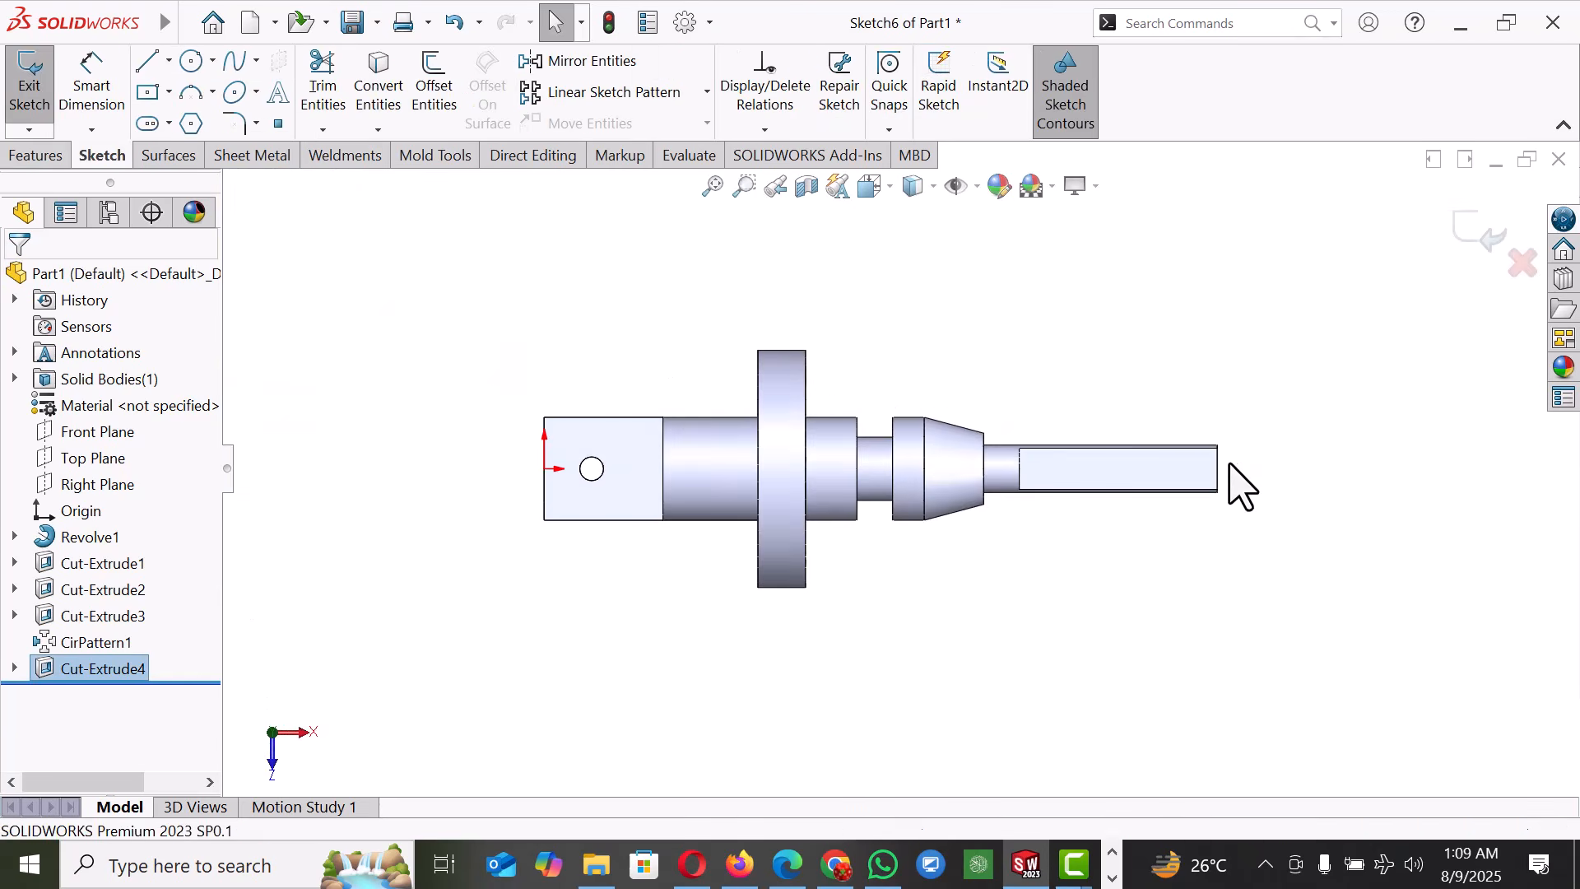
{"action": "scroll", "coordinate": [1230, 490], "scroll_direction": "down", "scroll_amount": 5}
{"action": "left_click", "coordinate": [148, 92]}
{"action": "left_click", "coordinate": [119, 366]}
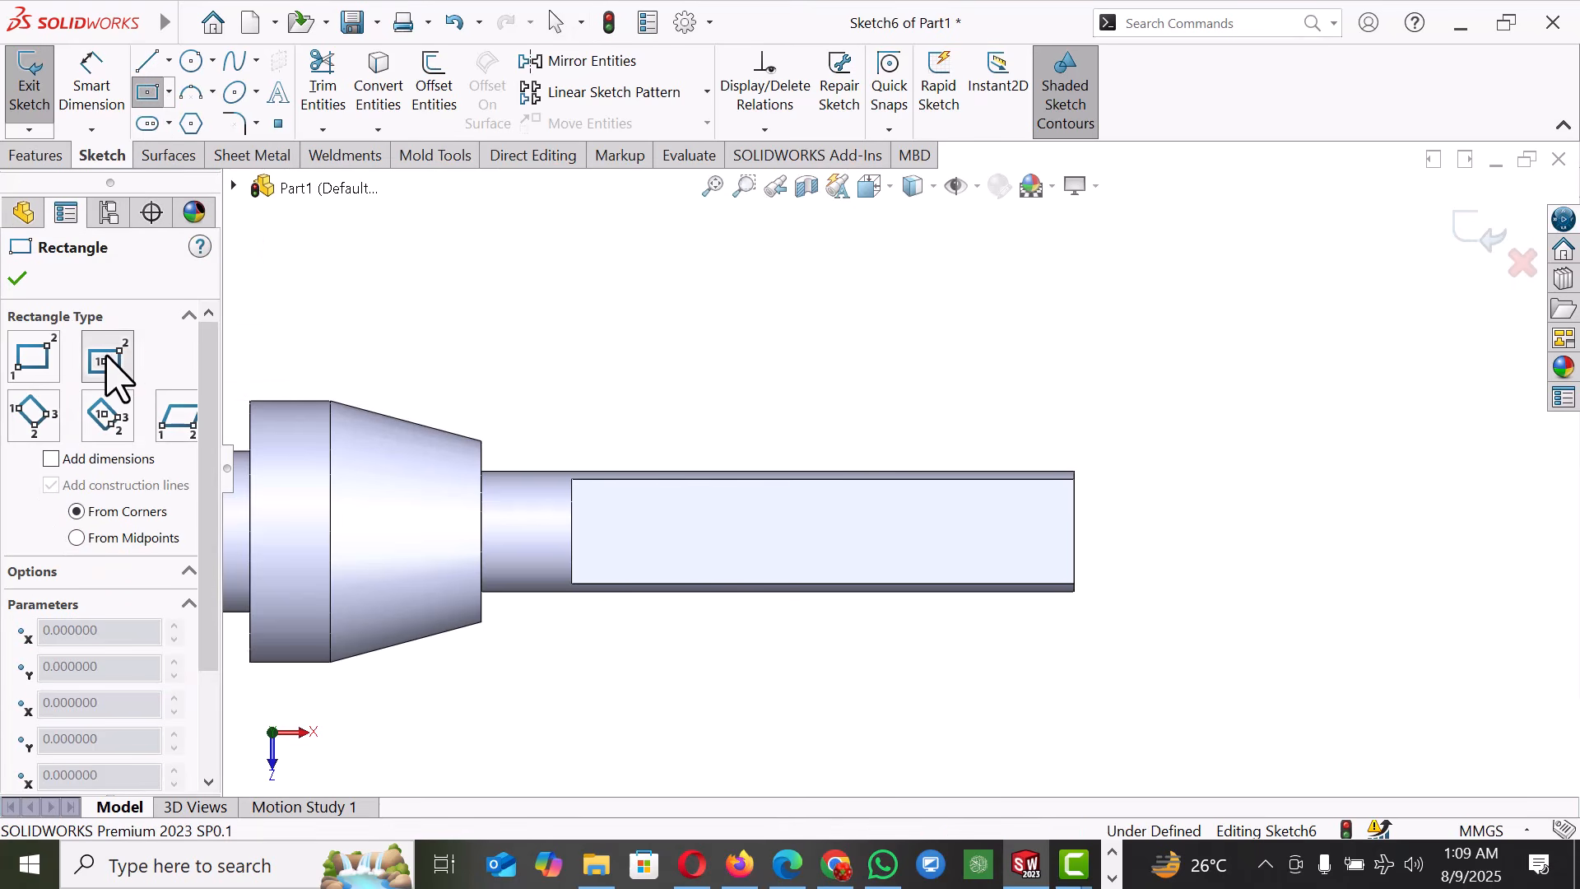
{"action": "key", "text": "Escape"}
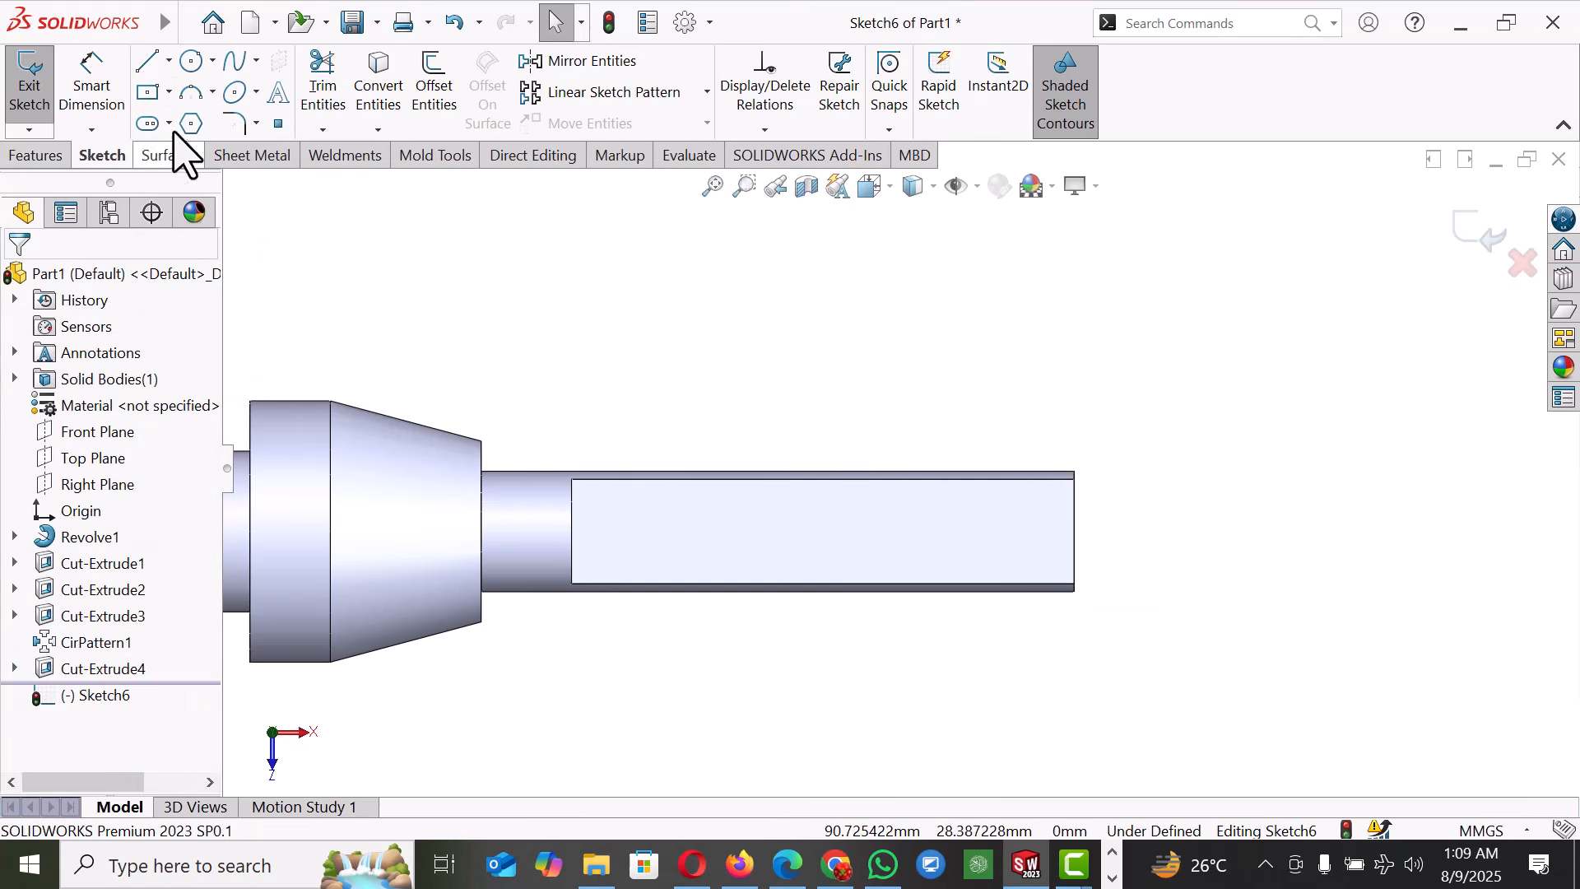
- Draw a corner rectangle about 27.6 mm long and 4.9 mm wide on the flat, starting from the shaft's end edge
{"action": "left_click", "coordinate": [149, 92]}
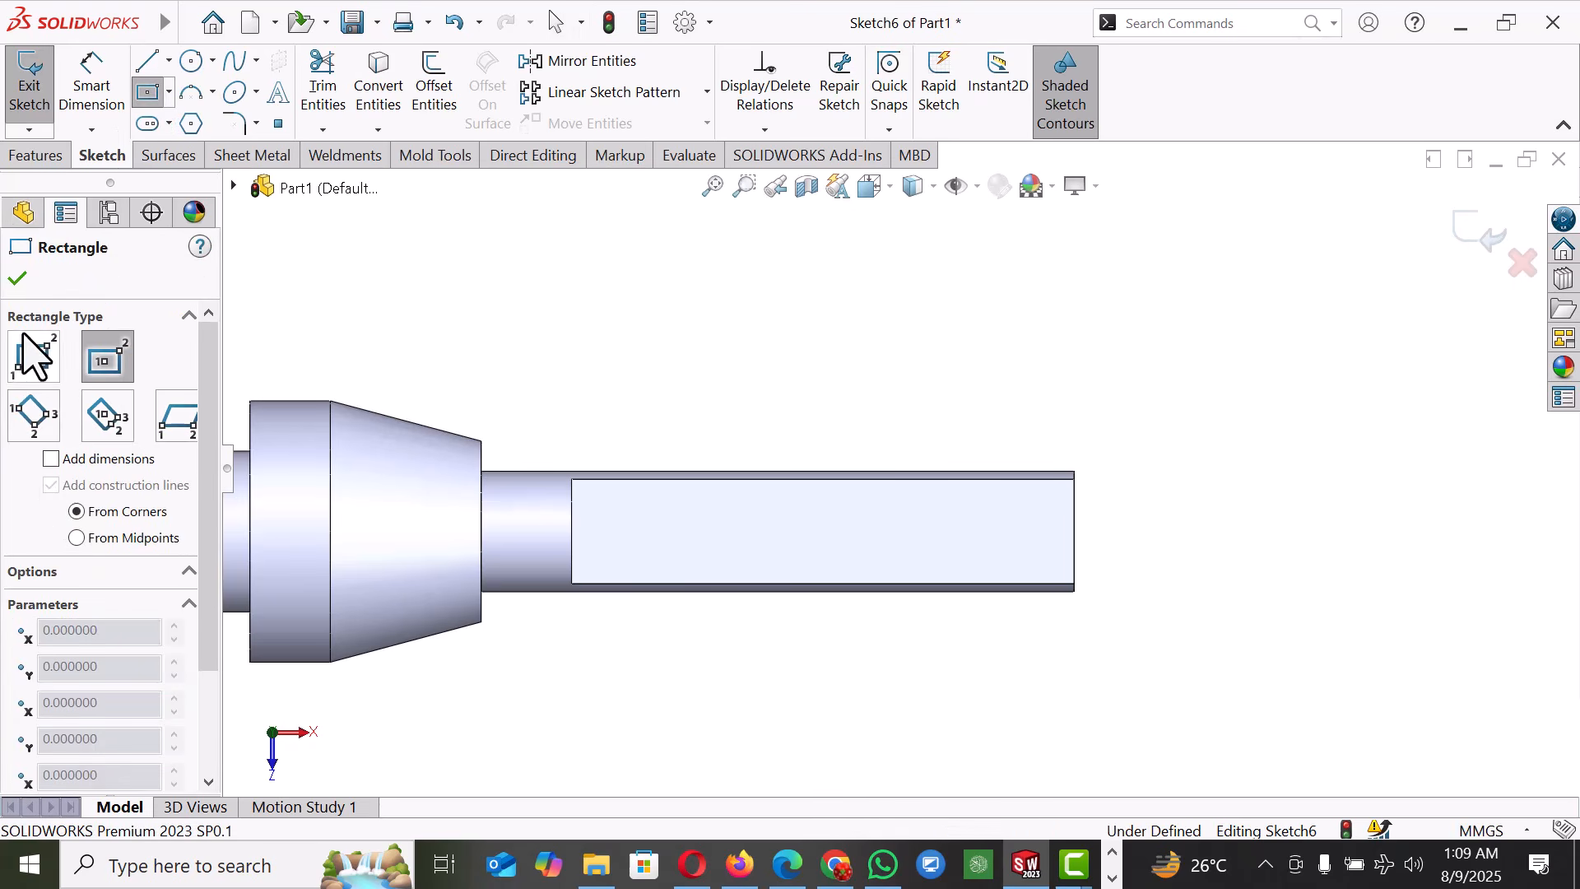
{"action": "left_click", "coordinate": [32, 358]}
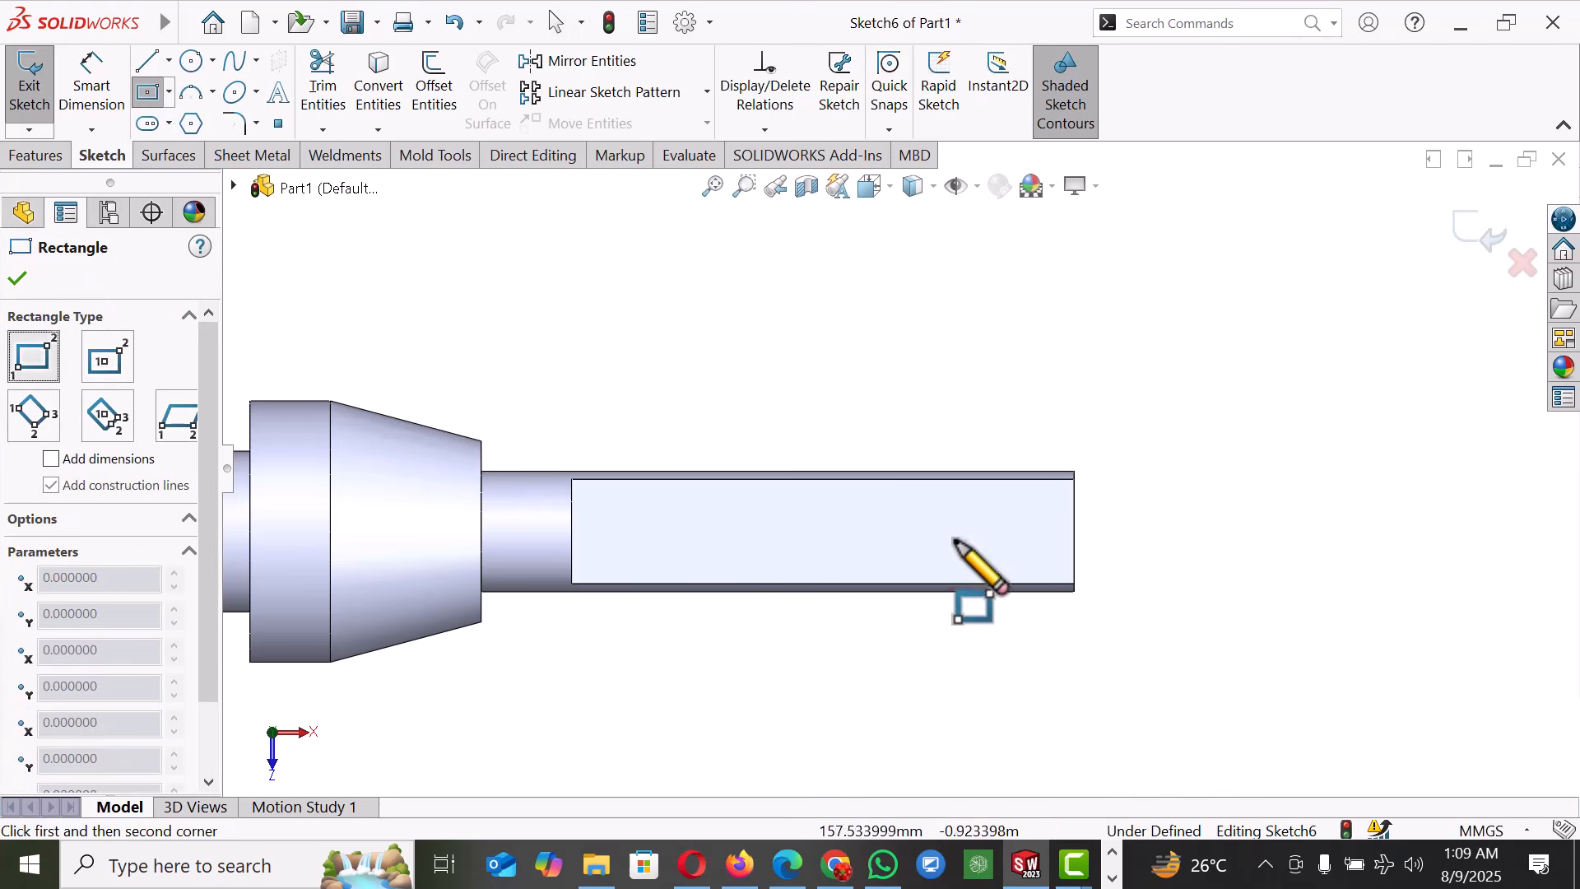
{"action": "left_click", "coordinate": [1075, 508]}
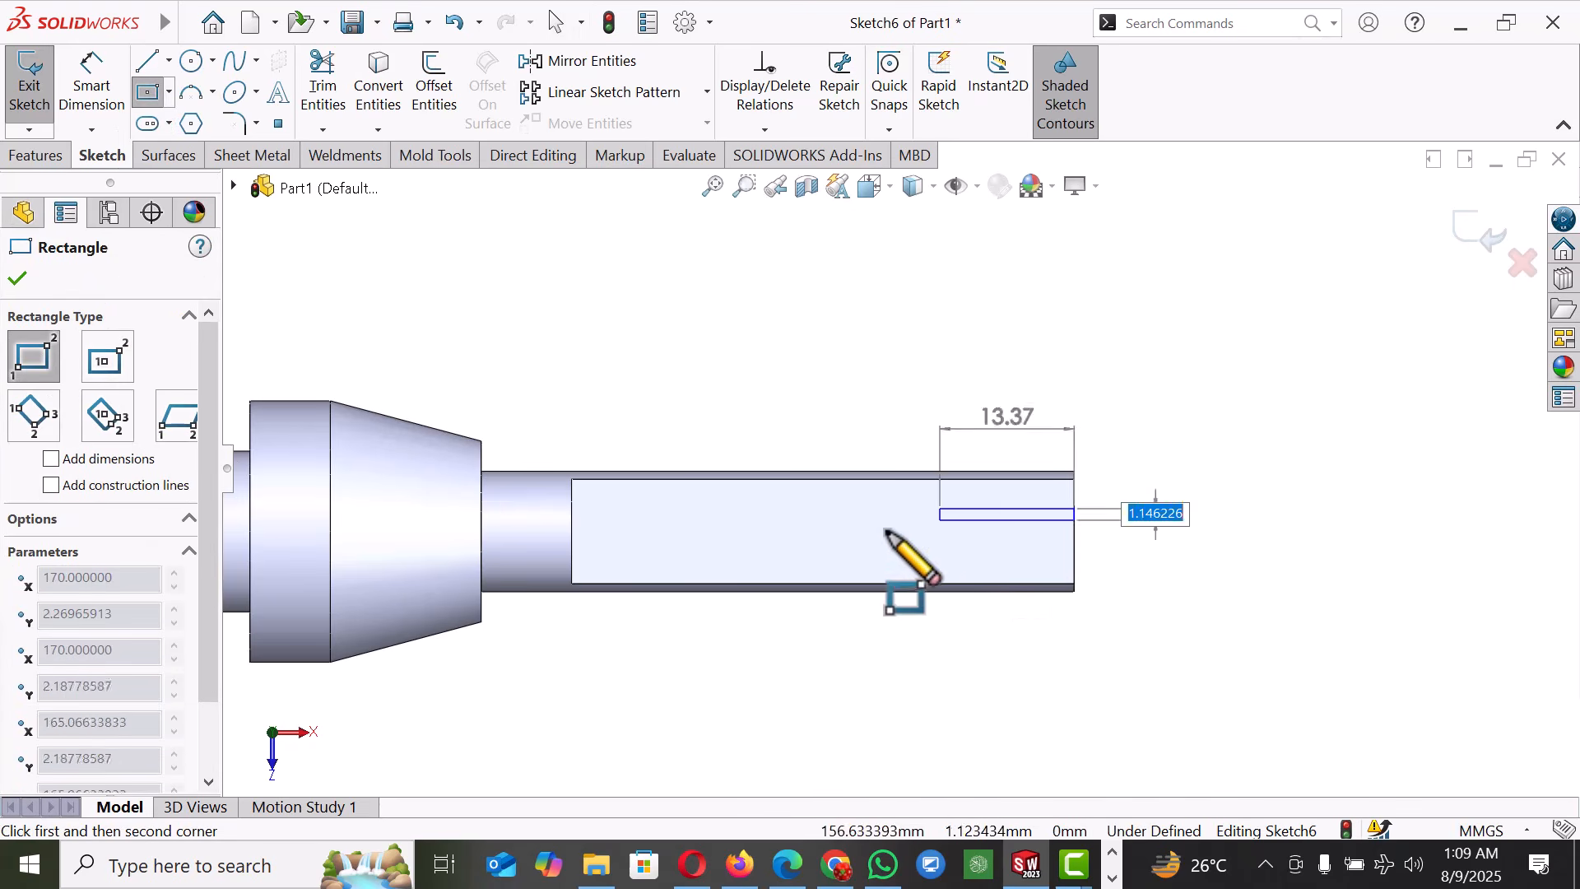
{"action": "left_click", "coordinate": [796, 558]}
{"action": "right_click", "coordinate": [798, 561]}
{"action": "left_click", "coordinate": [851, 576]}
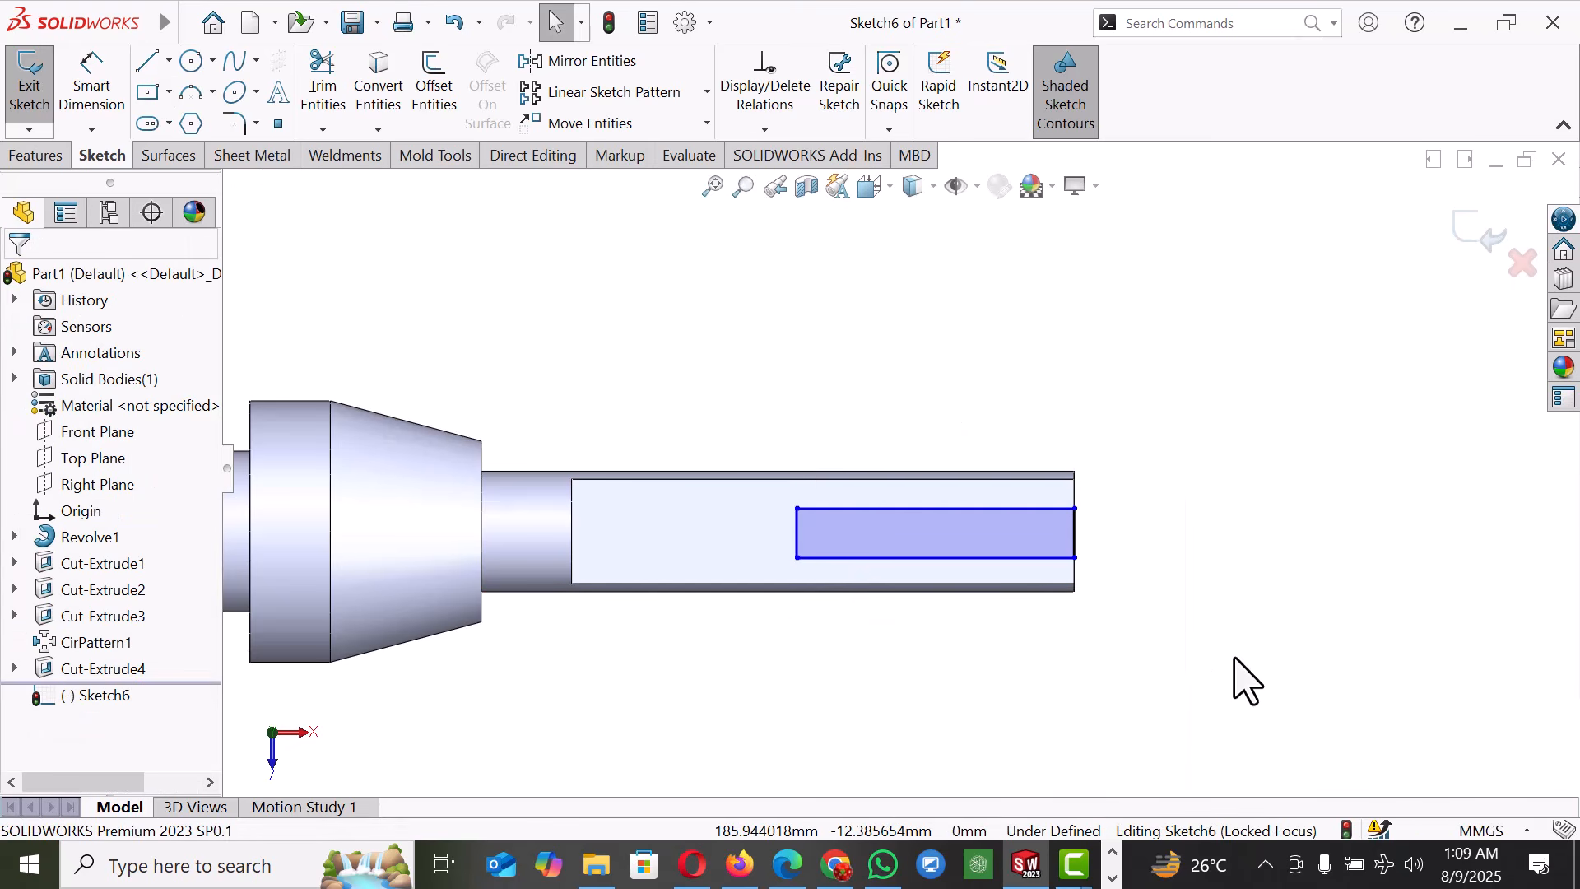
- Dimension the rectangle's length along the shaft to 32 mm
{"action": "right_click_drag", "start_coordinate": [1247, 681], "coordinate": [1252, 511]}
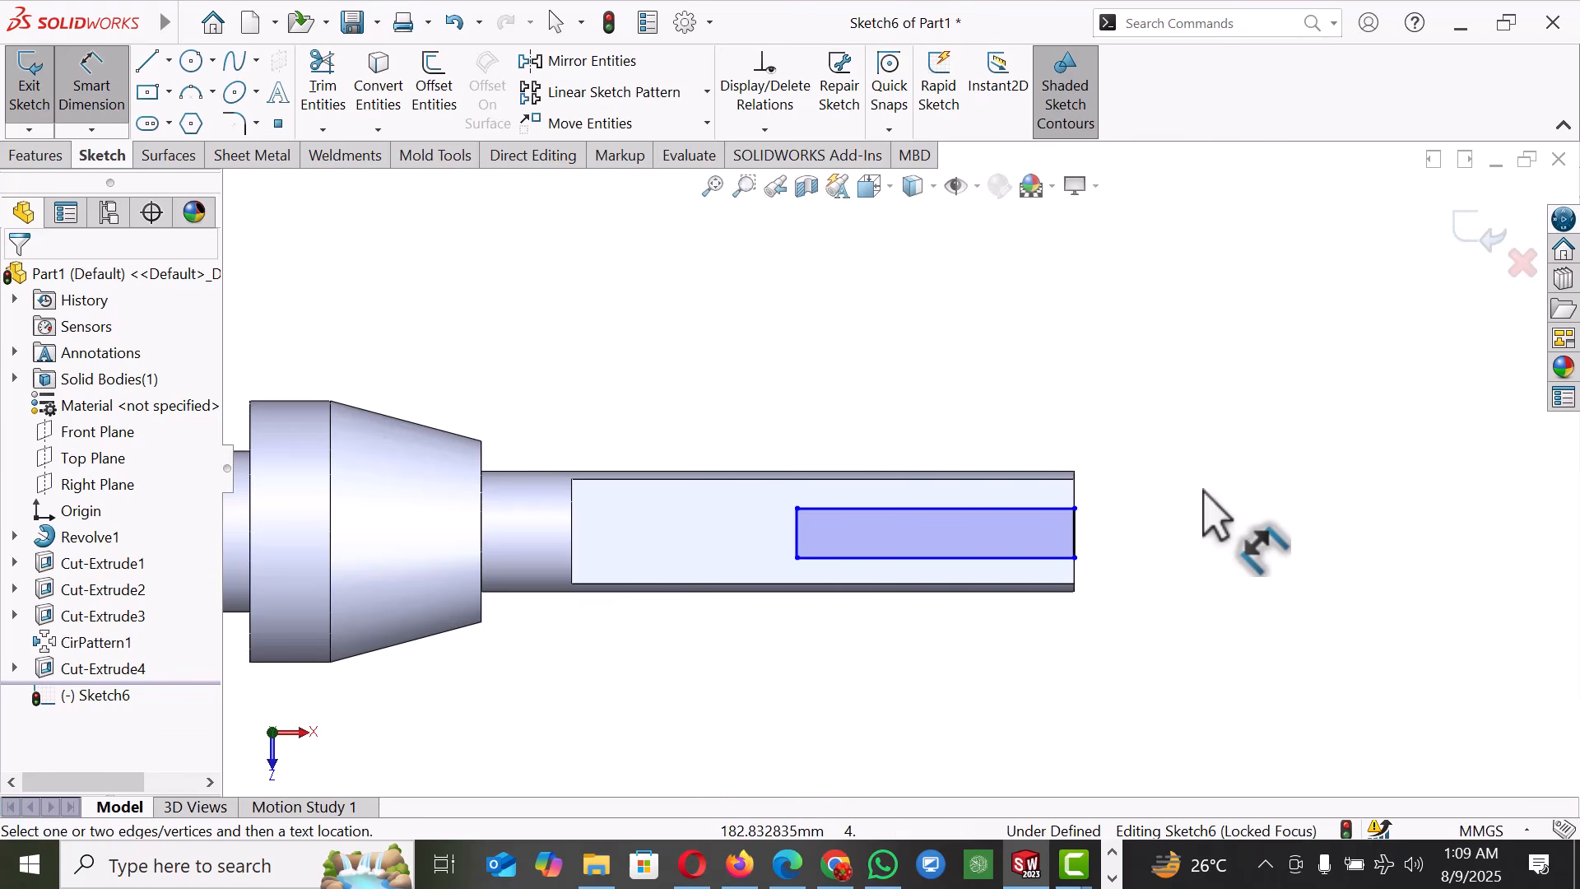
{"action": "left_click", "coordinate": [986, 507]}
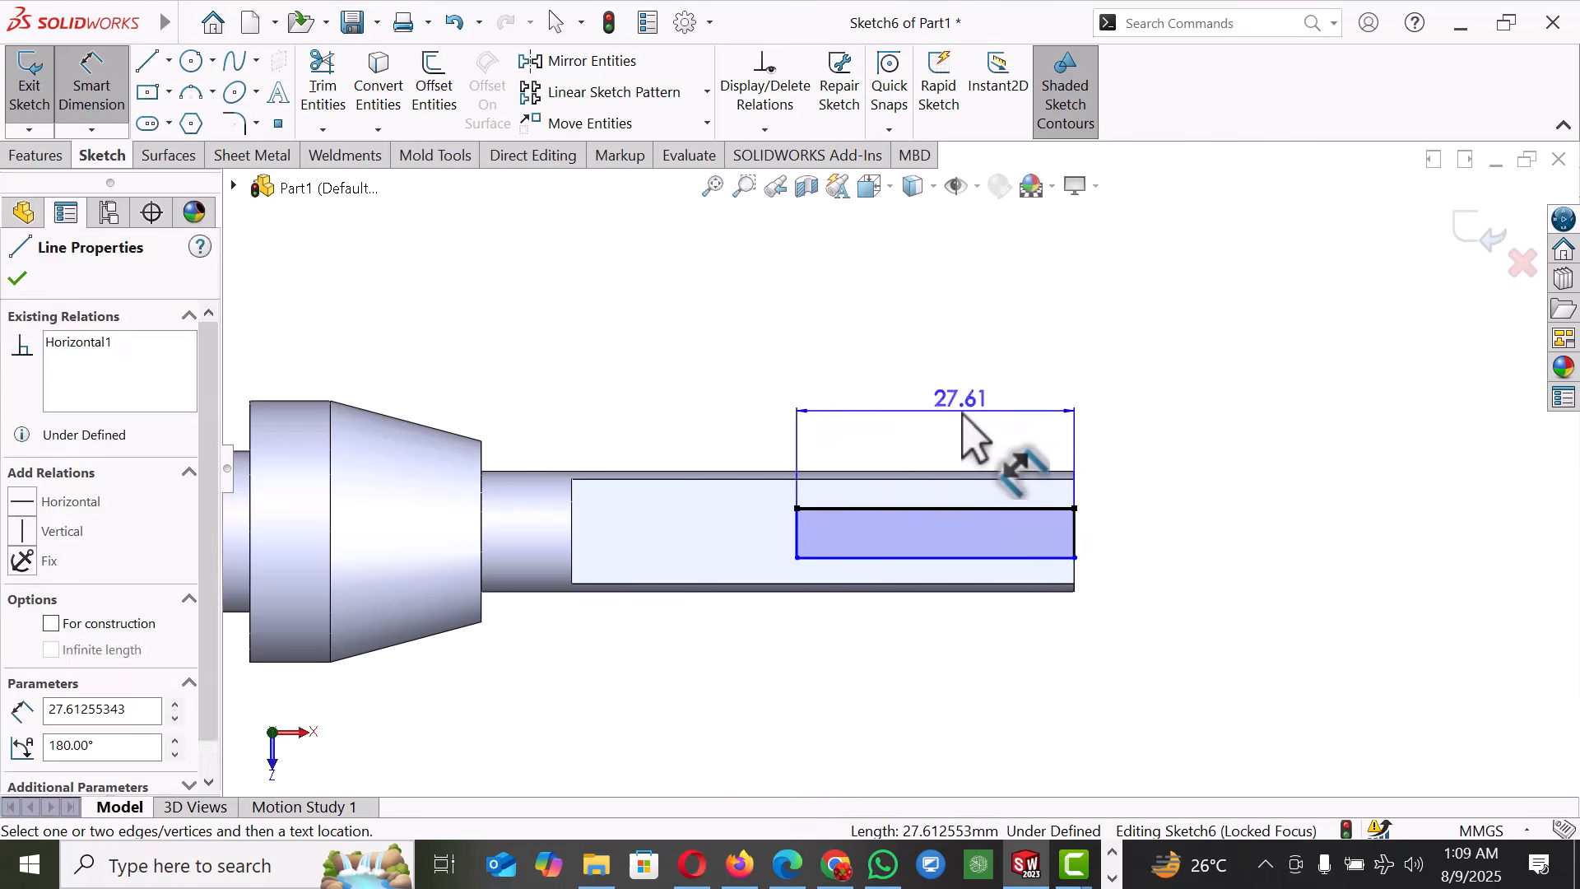
{"action": "left_click", "coordinate": [971, 418]}
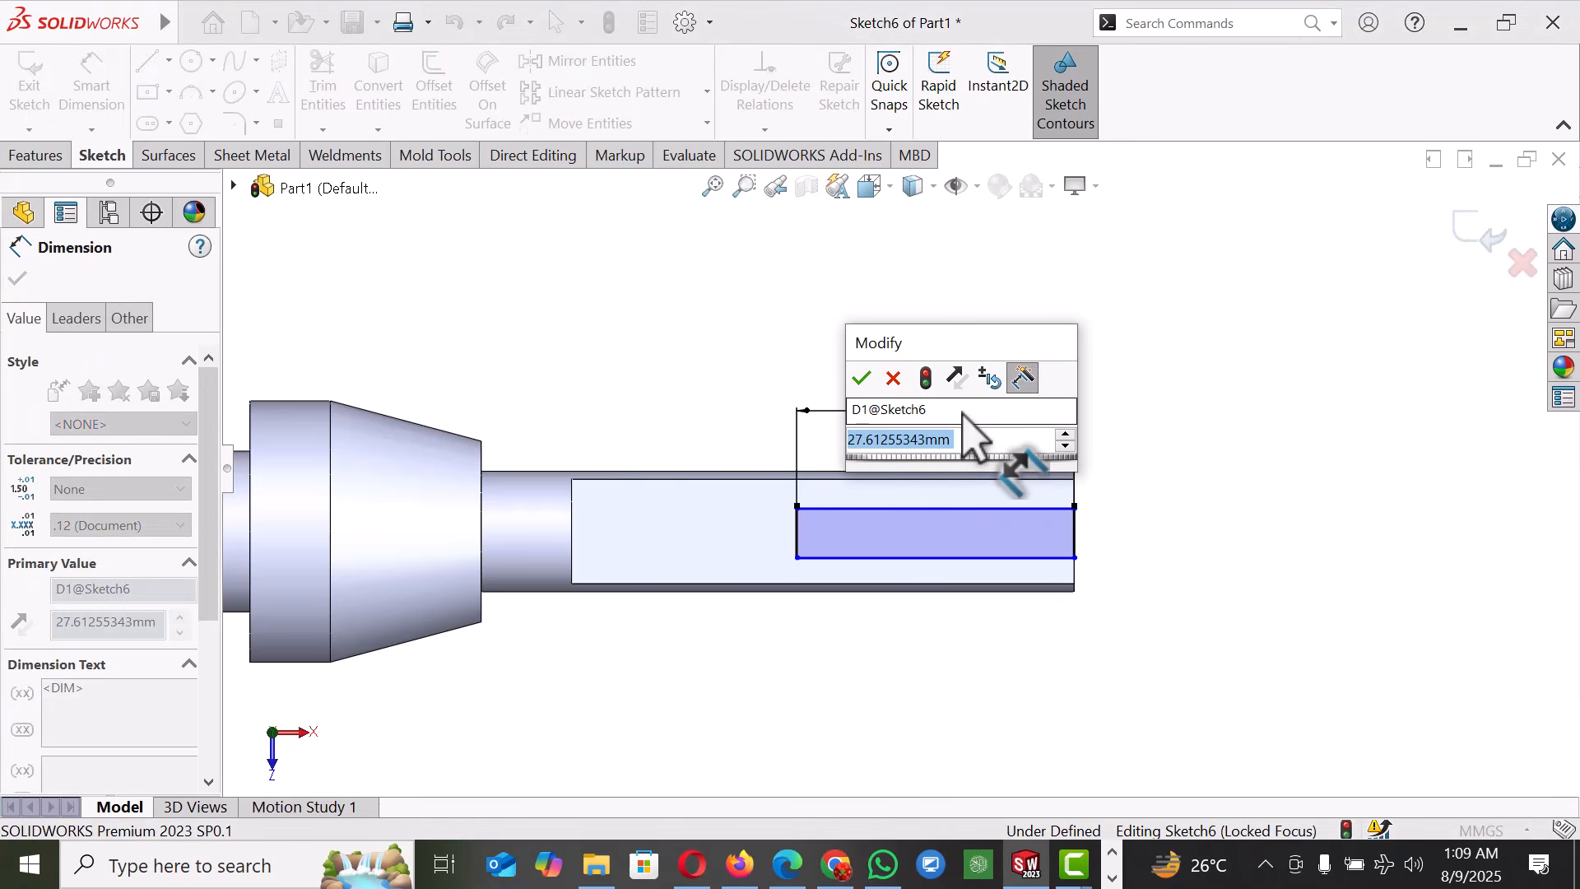
{"action": "type", "text": "32"}
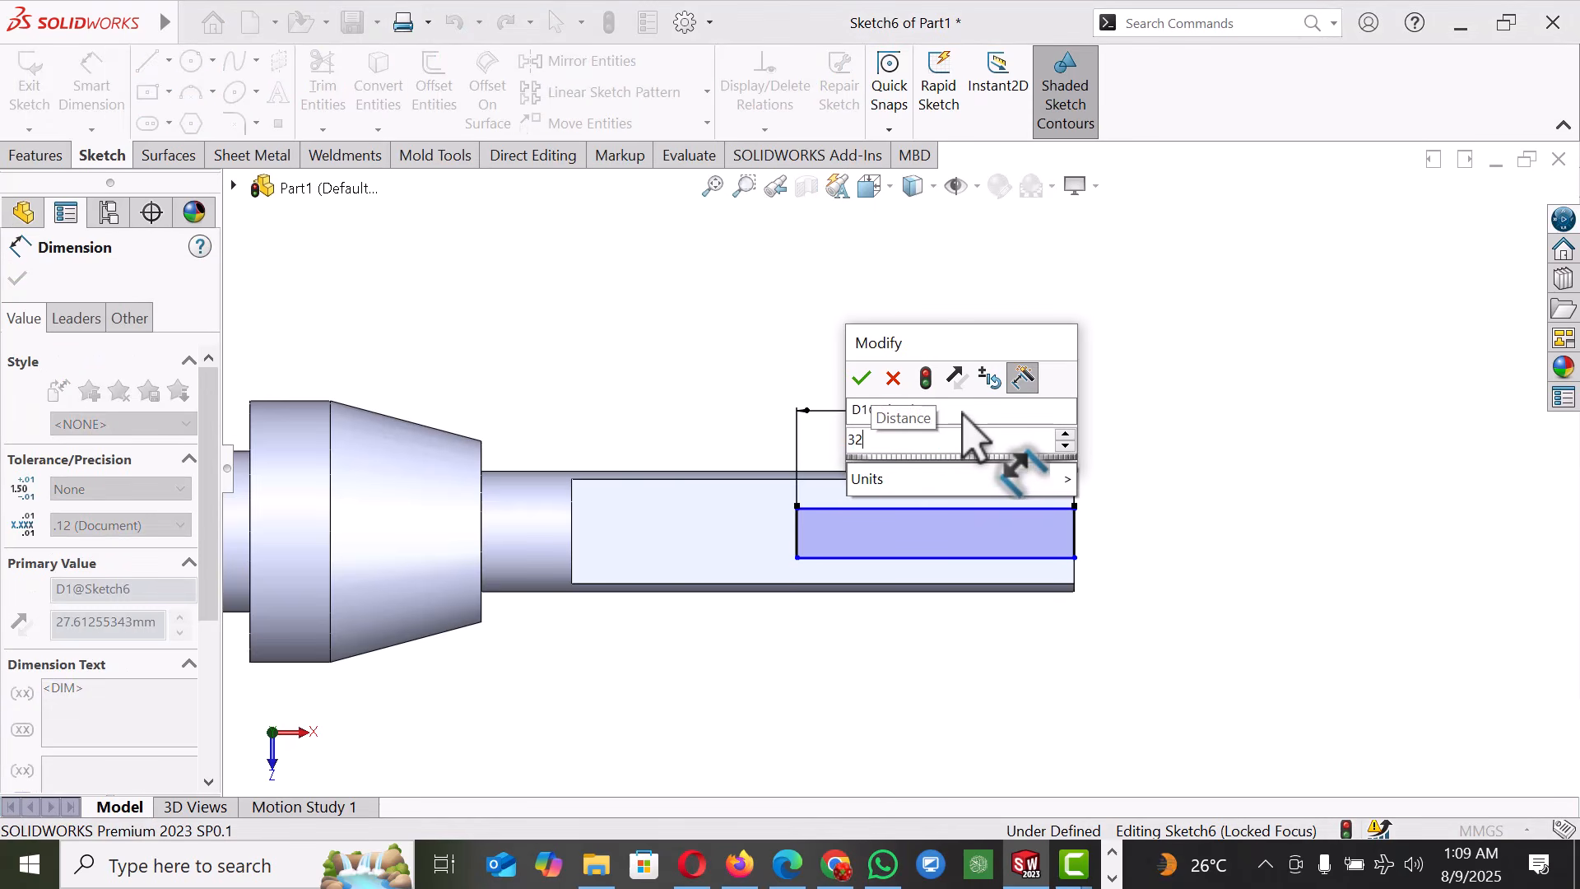
{"action": "key", "text": "Return"}
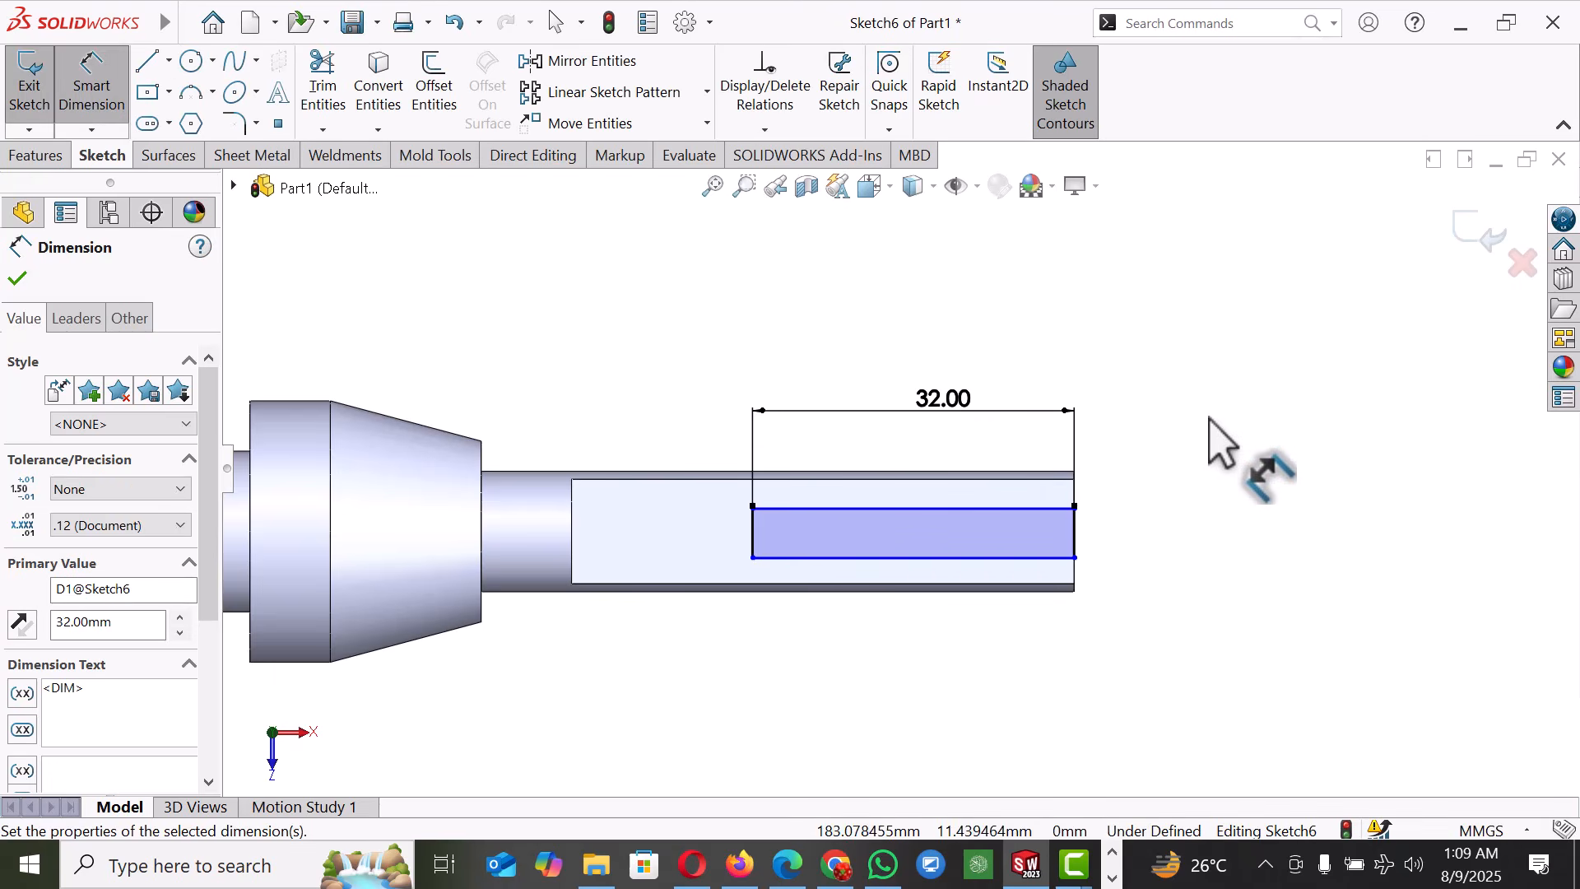
{"action": "key", "text": "Escape"}
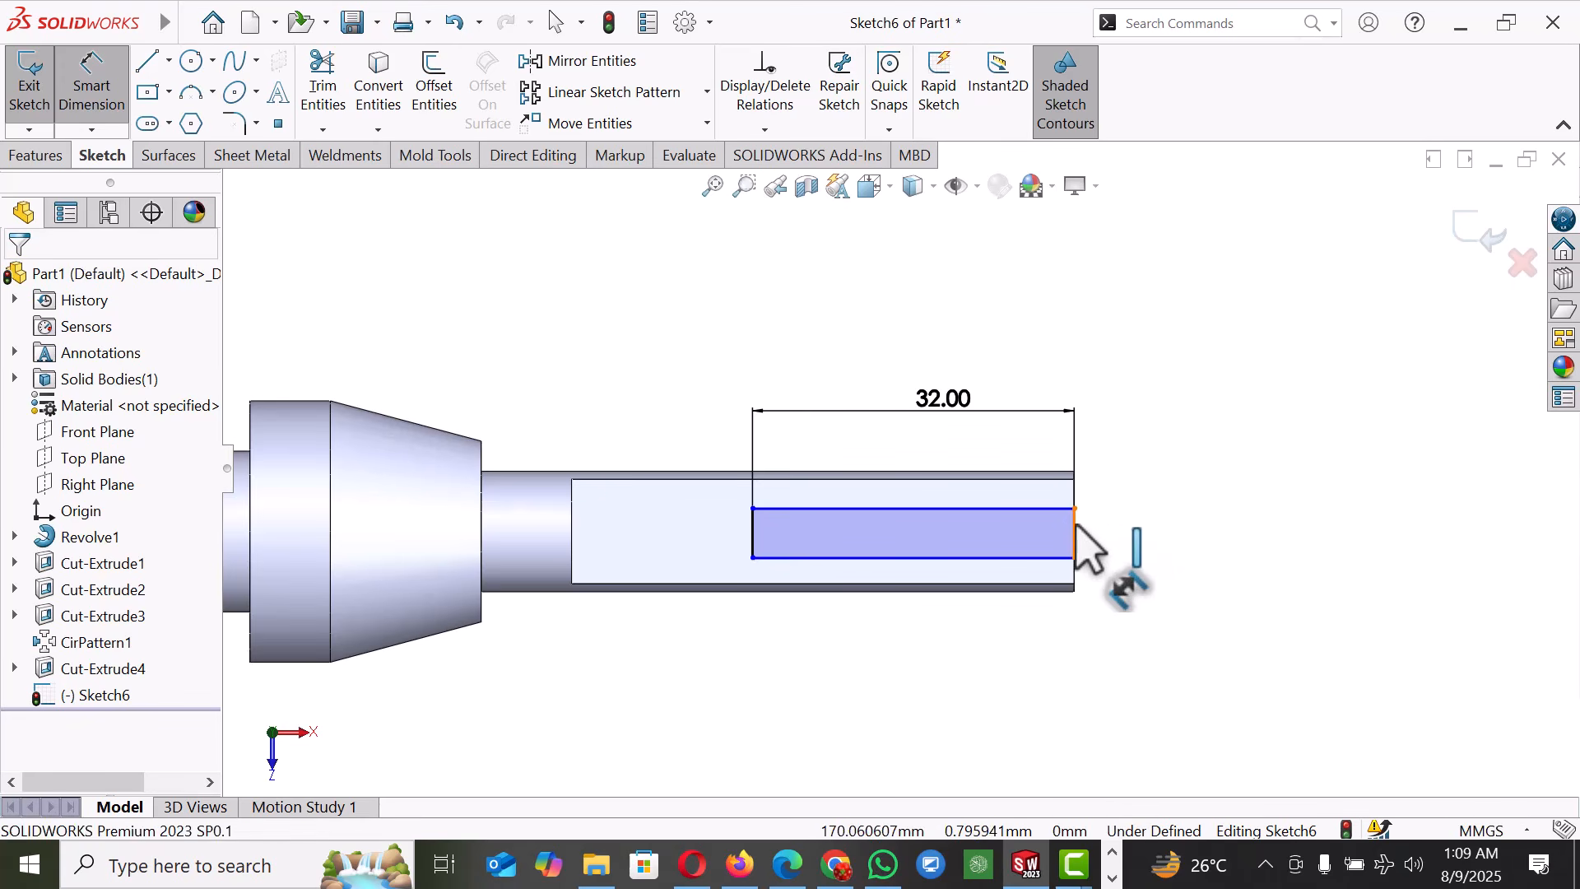
- Dimension the rectangle's width at the shaft's end edge to 2 mm
{"action": "left_click", "coordinate": [1076, 539]}
{"action": "left_click", "coordinate": [1150, 551]}
{"action": "type", "text": "2"}
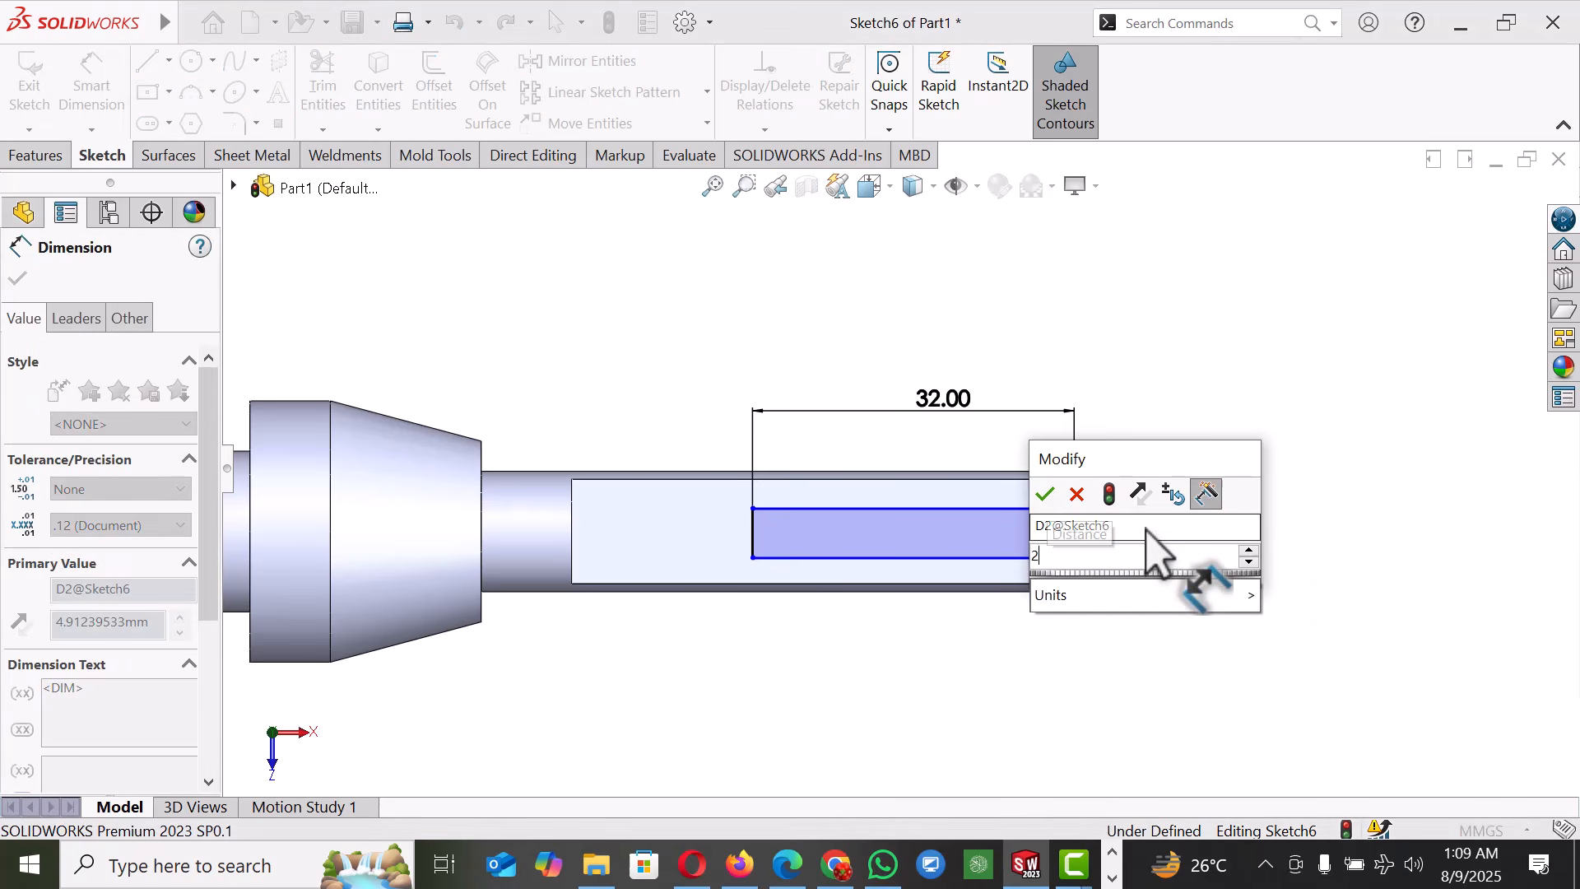
{"action": "key", "text": "Return"}
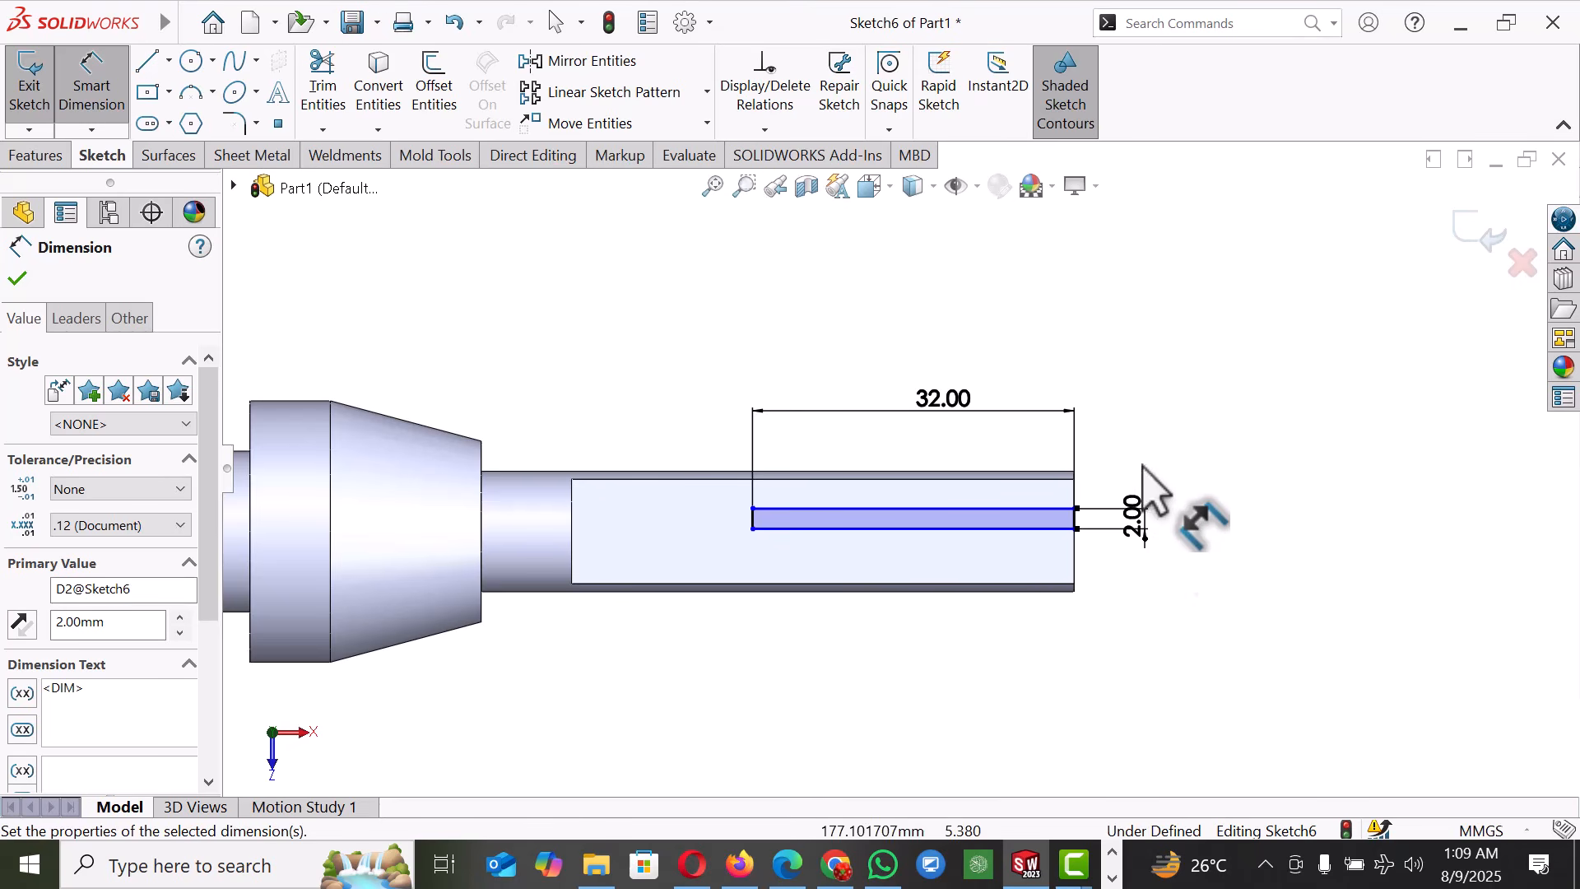
{"action": "left_click", "coordinate": [1114, 417]}
{"action": "right_click", "coordinate": [1115, 416]}
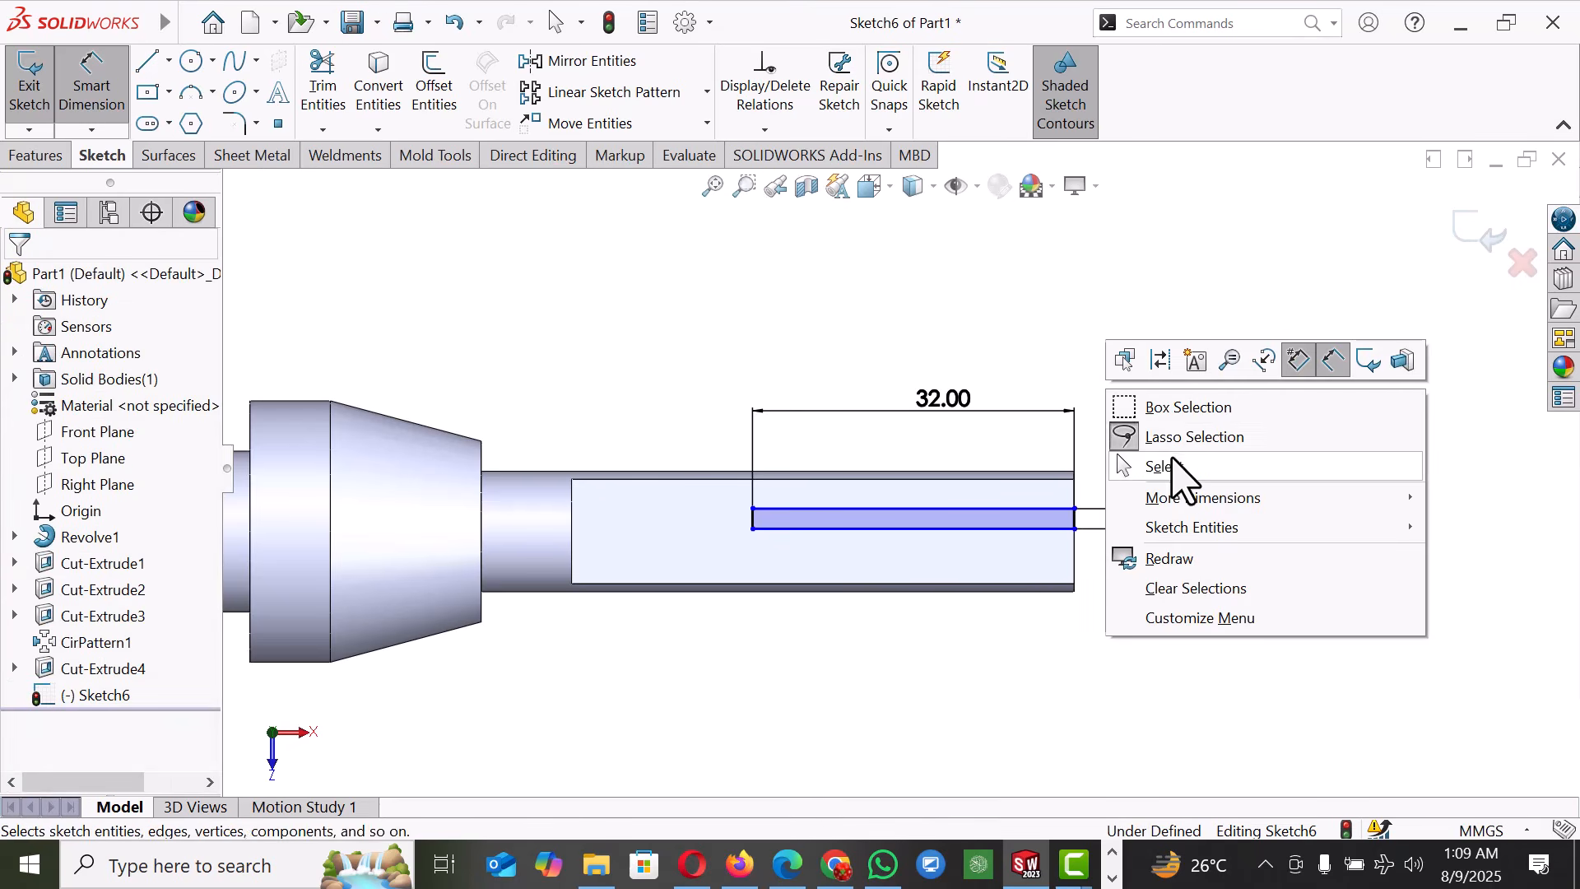
{"action": "left_click", "coordinate": [1169, 466]}
- Centre the rectangle on the shaft axis with a horizontal relation between its inner short edge's midpoint and the origin
{"action": "scroll", "coordinate": [1077, 367], "scroll_direction": "up", "scroll_amount": 8}
{"action": "scroll", "coordinate": [904, 481], "scroll_direction": "down", "scroll_amount": 10}
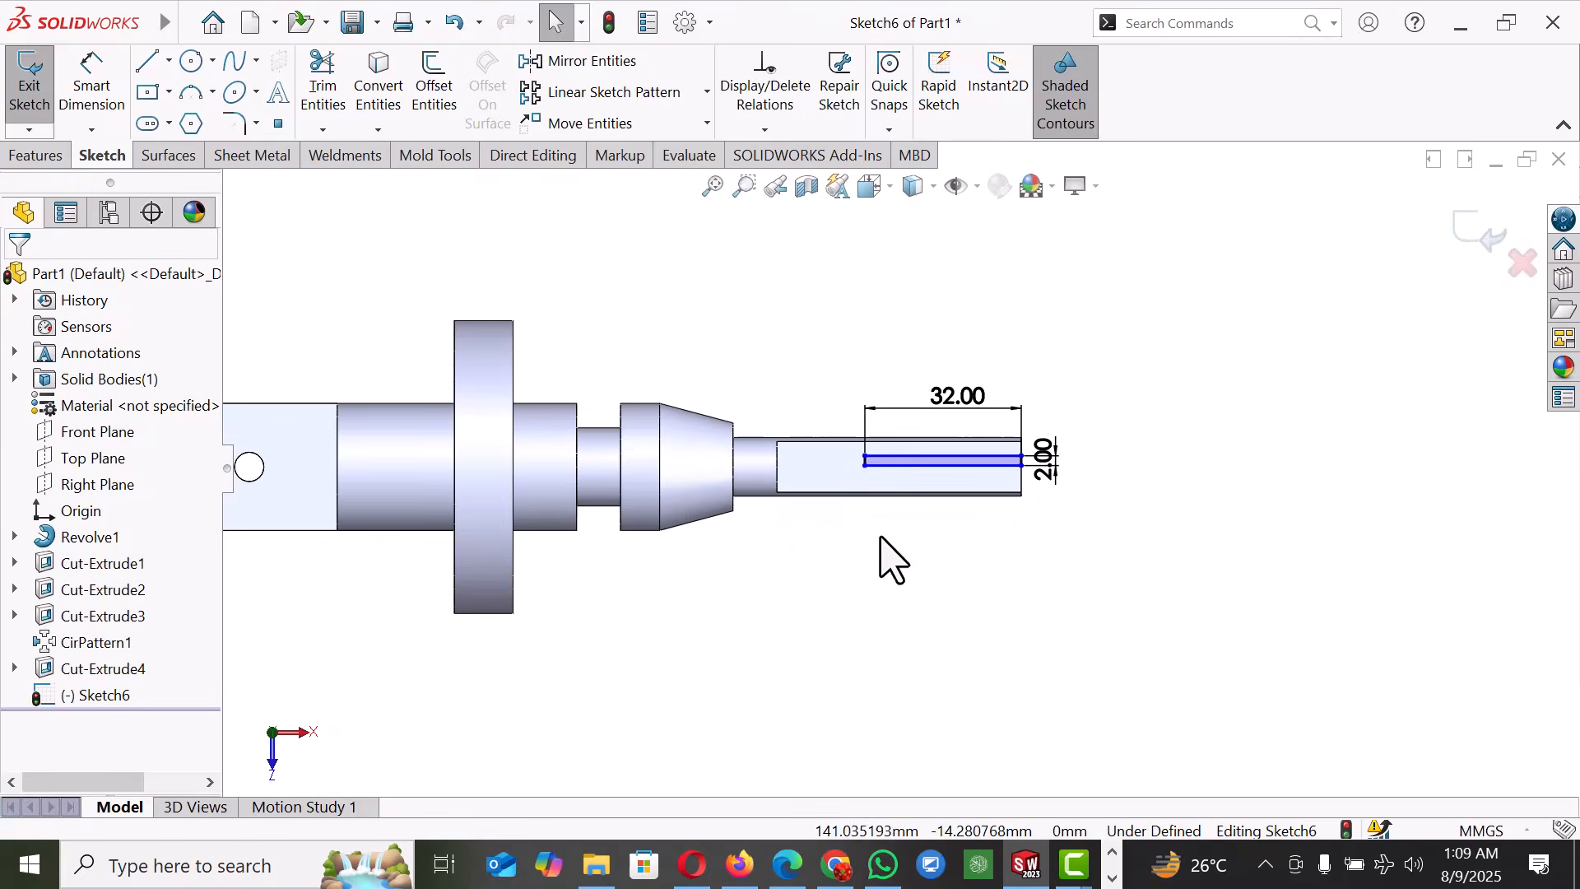
{"action": "right_click", "coordinate": [900, 436]}
{"action": "left_click", "coordinate": [986, 454]}
{"action": "scroll", "coordinate": [977, 453], "scroll_direction": "up", "scroll_amount": 6}
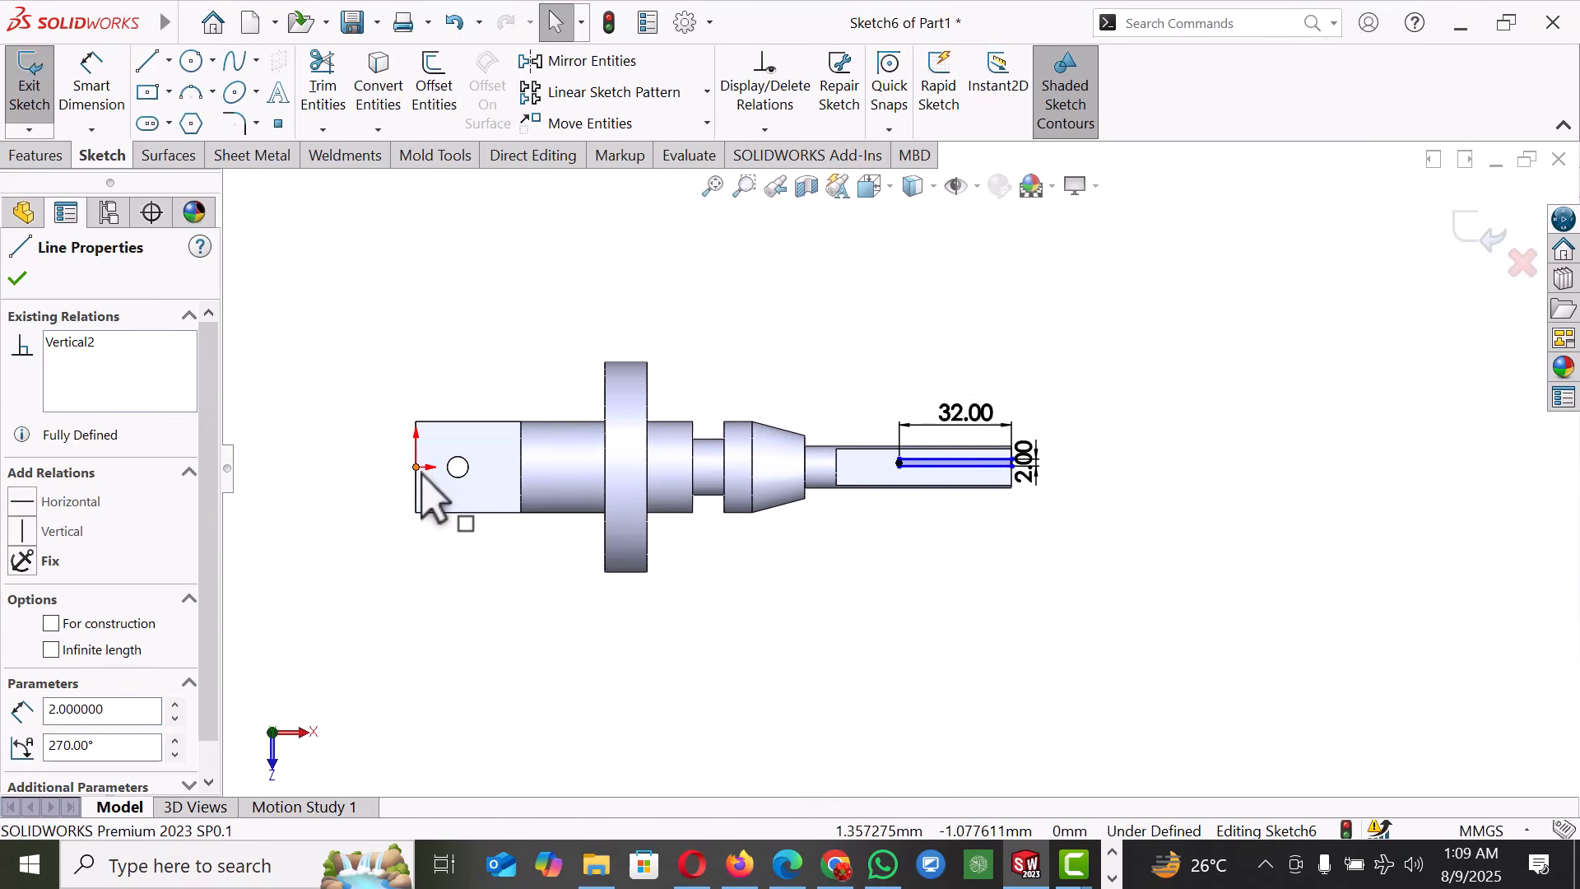
{"action": "left_click", "coordinate": [417, 467], "text": "ctrl"}
{"action": "left_click", "coordinate": [23, 598]}
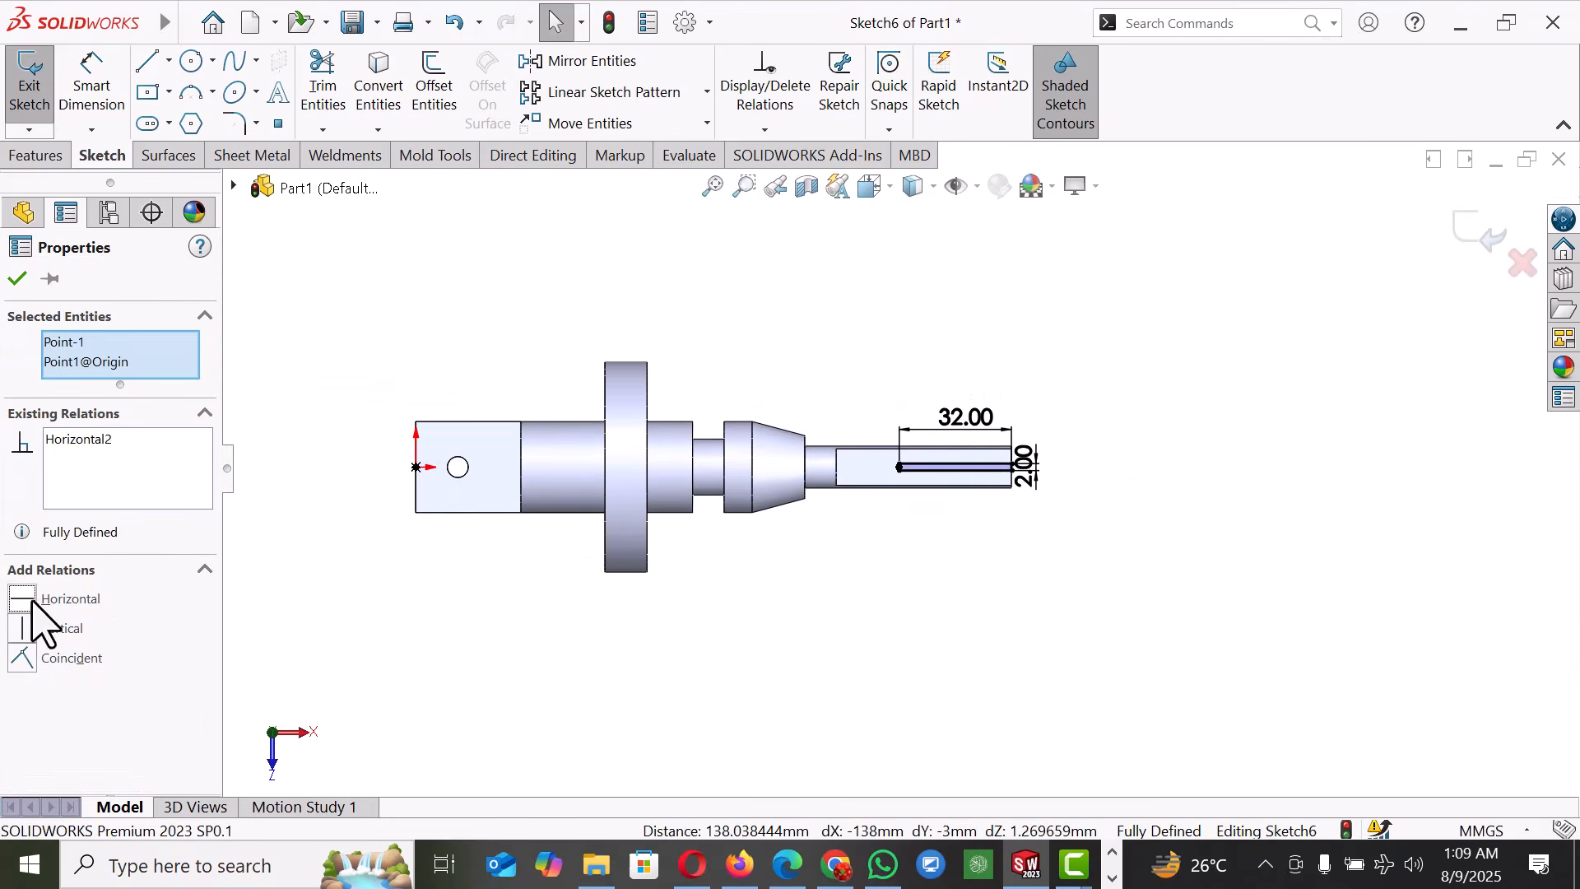
{"action": "left_click", "coordinate": [920, 615]}
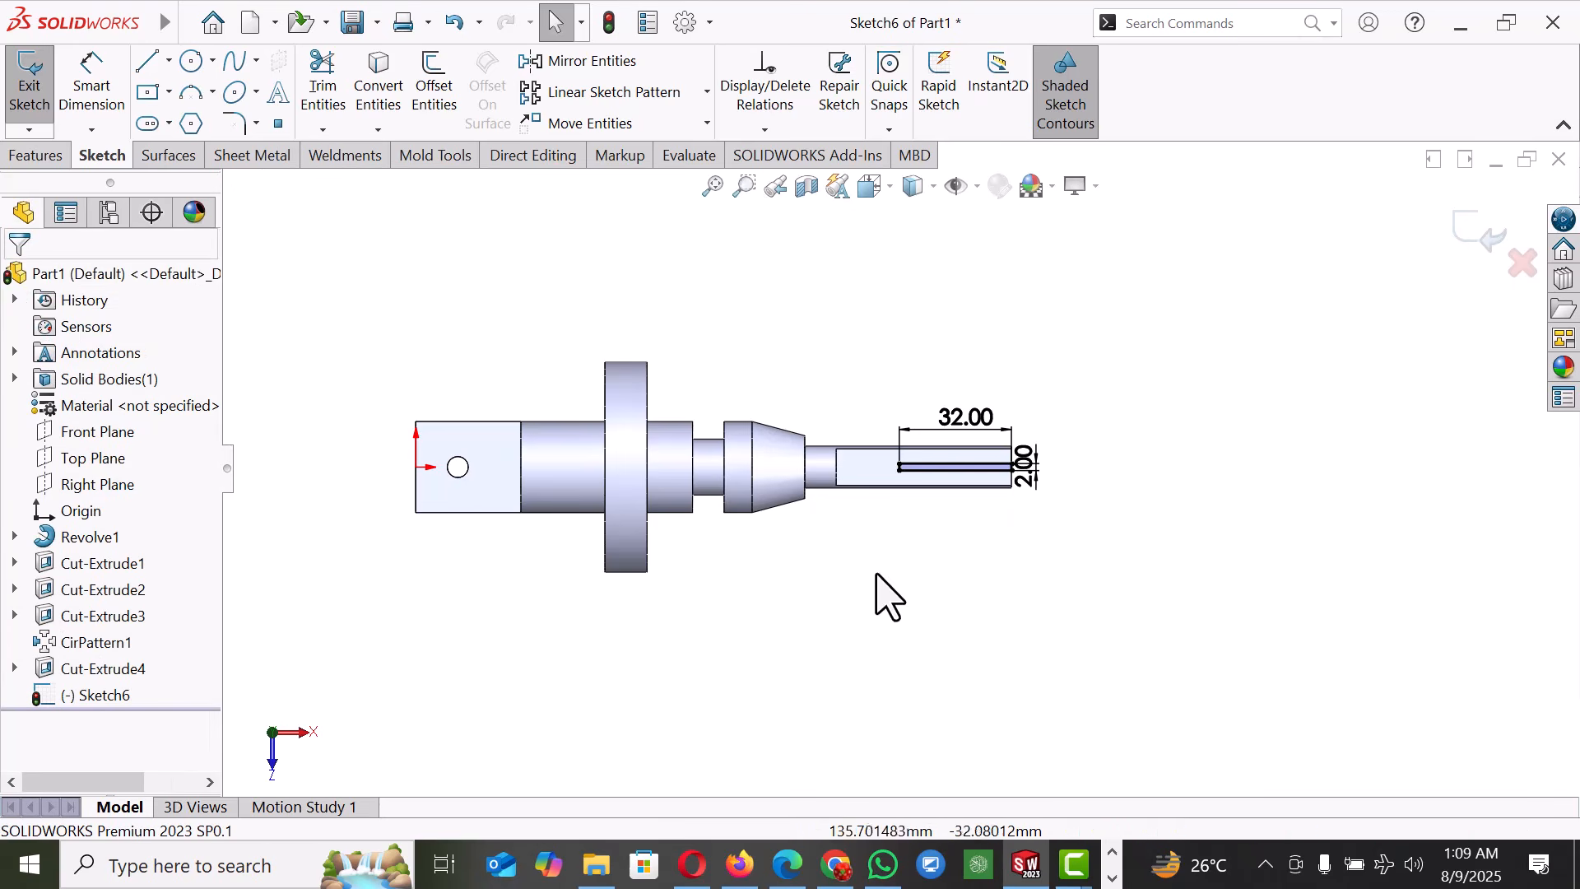
- Cut-extrude the slot rectangle blind 50 mm down through the shaft's thin end
{"action": "left_click", "coordinate": [33, 155]}
{"action": "left_click", "coordinate": [353, 90]}
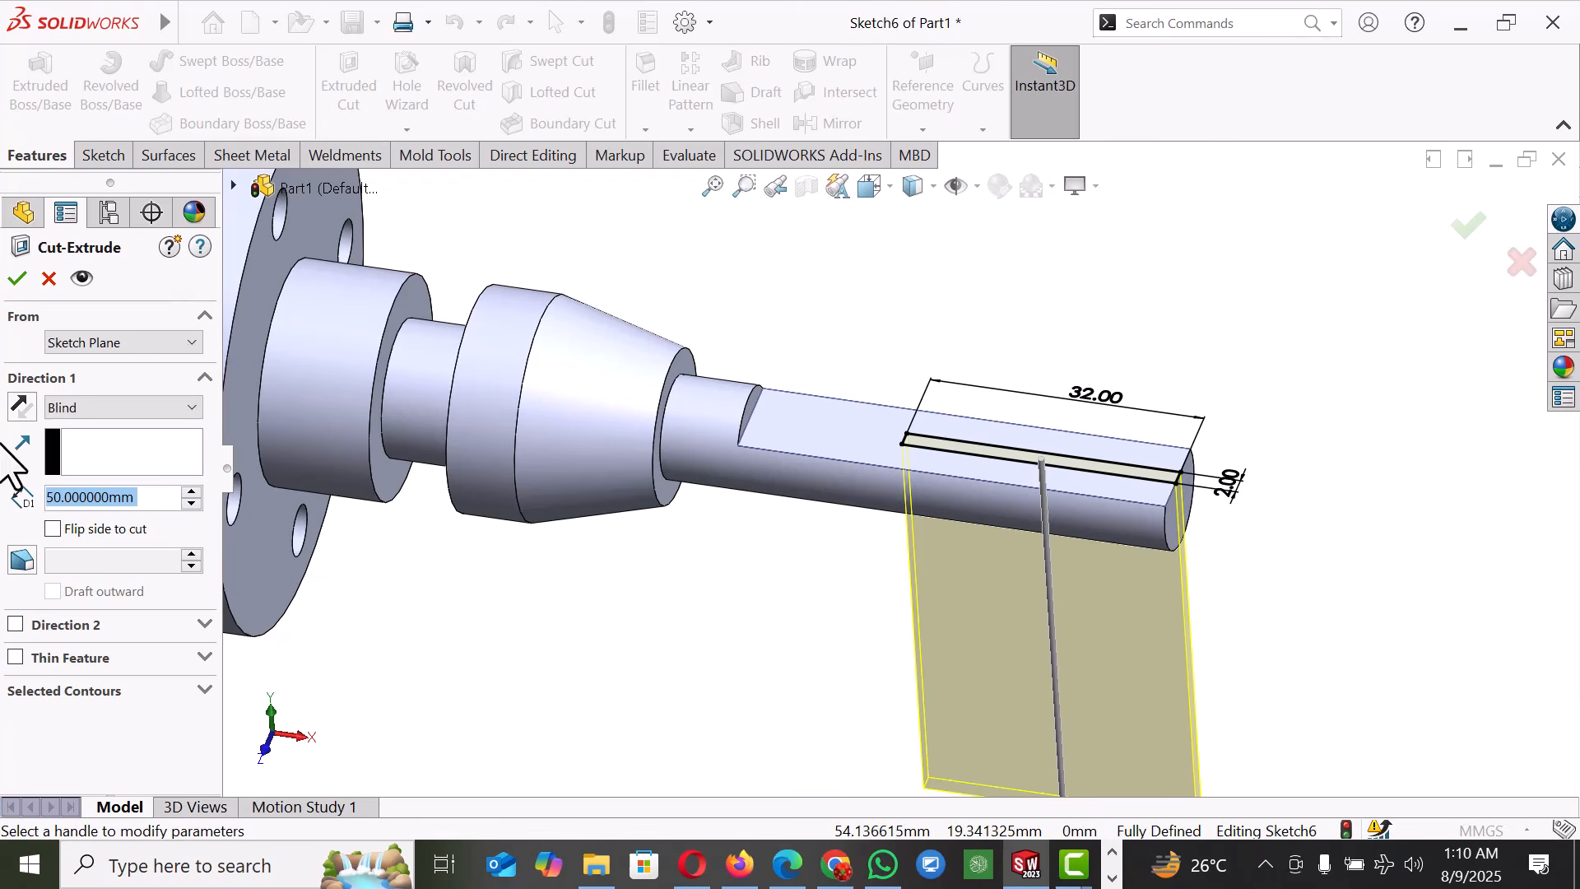
{"action": "left_click", "coordinate": [16, 280]}
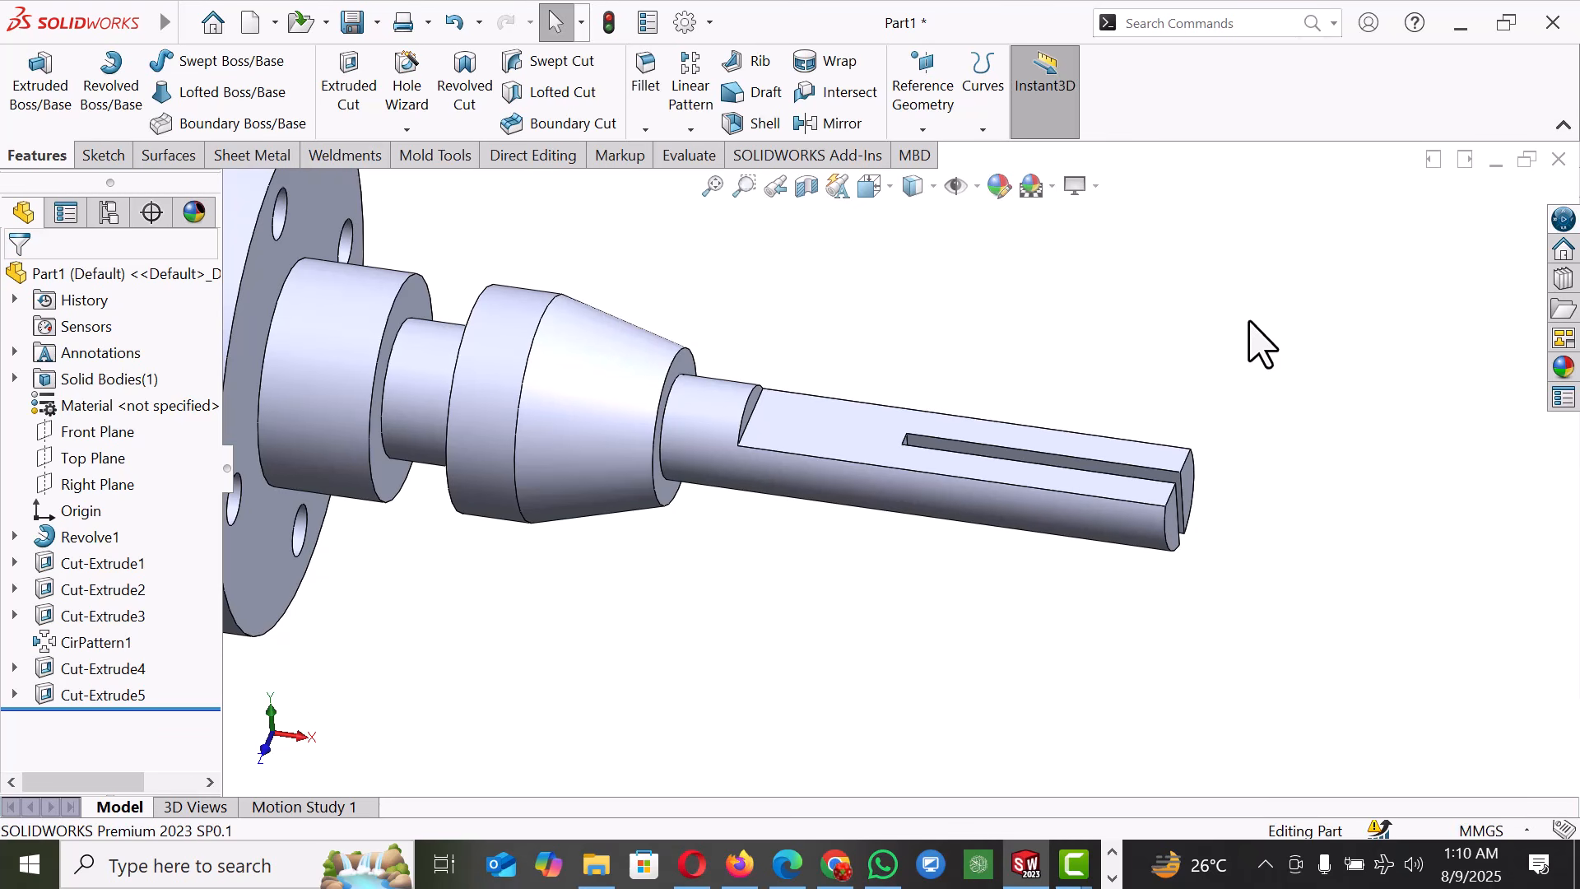
{"action": "scroll", "coordinate": [1088, 586], "scroll_direction": "up", "scroll_amount": 2}
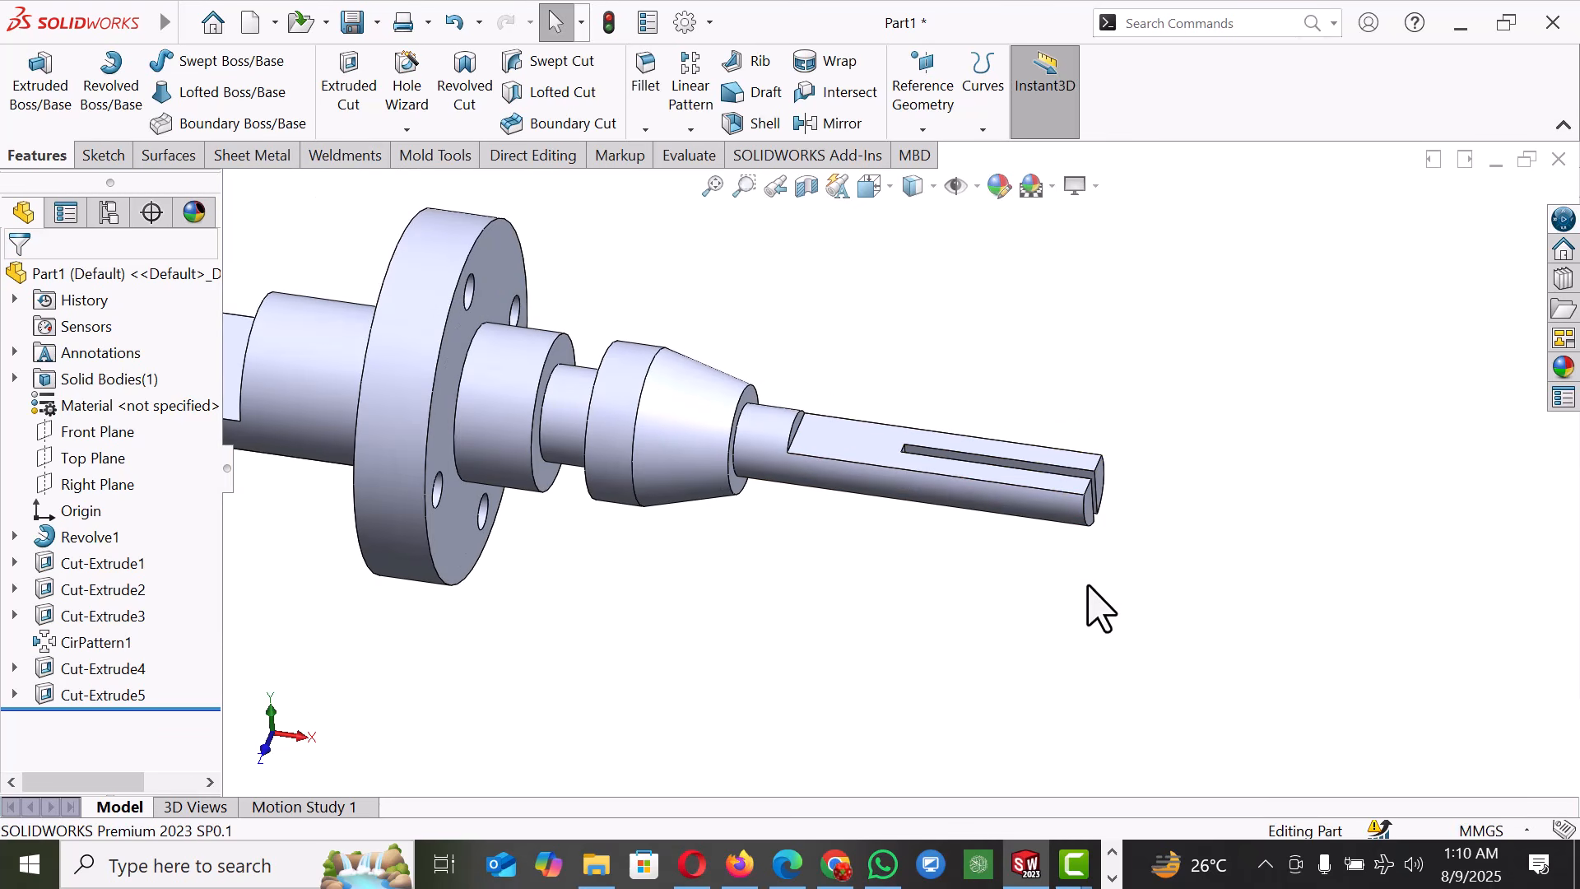
- Edit the slot cut and change its end condition to Up To Next
{"action": "right_click", "coordinate": [115, 696]}
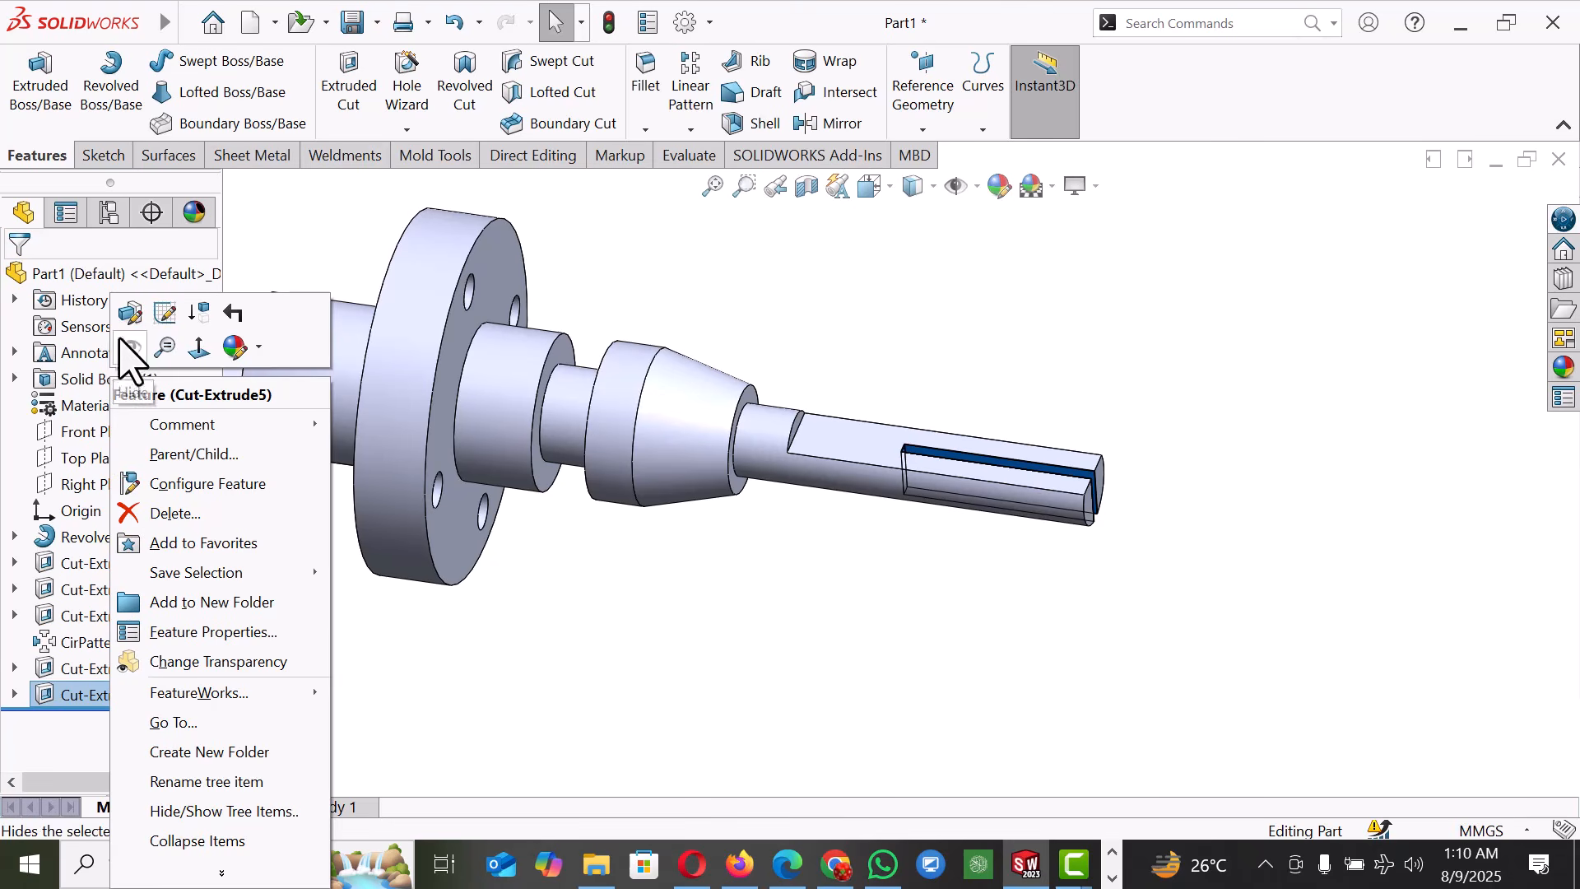
{"action": "left_click", "coordinate": [165, 311]}
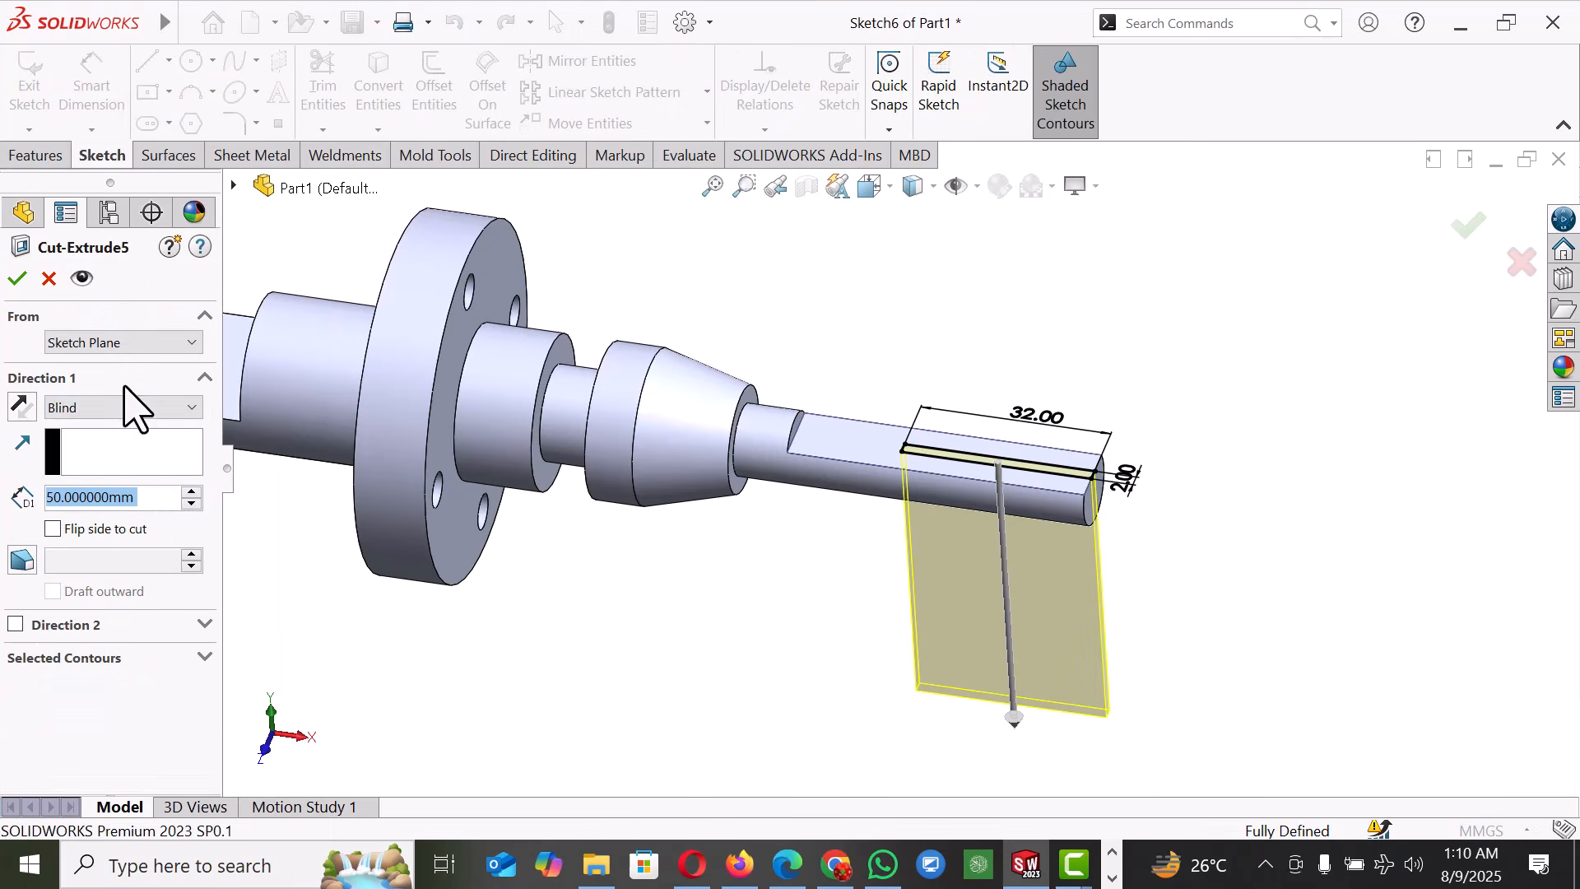
{"action": "left_click", "coordinate": [125, 409]}
{"action": "left_click", "coordinate": [119, 460]}
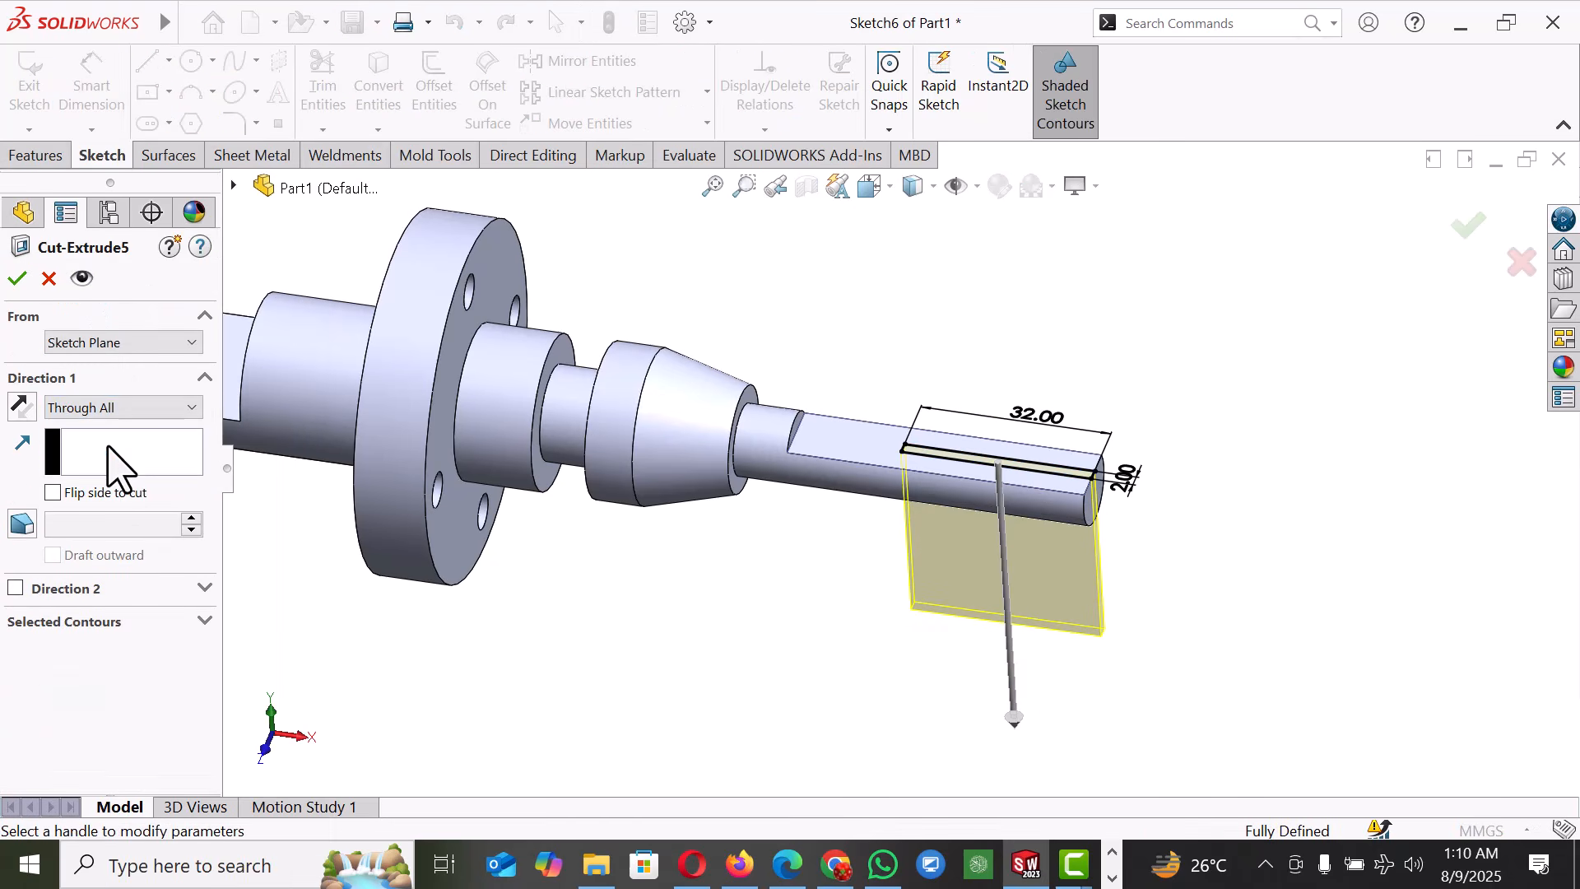
{"action": "left_click", "coordinate": [117, 409]}
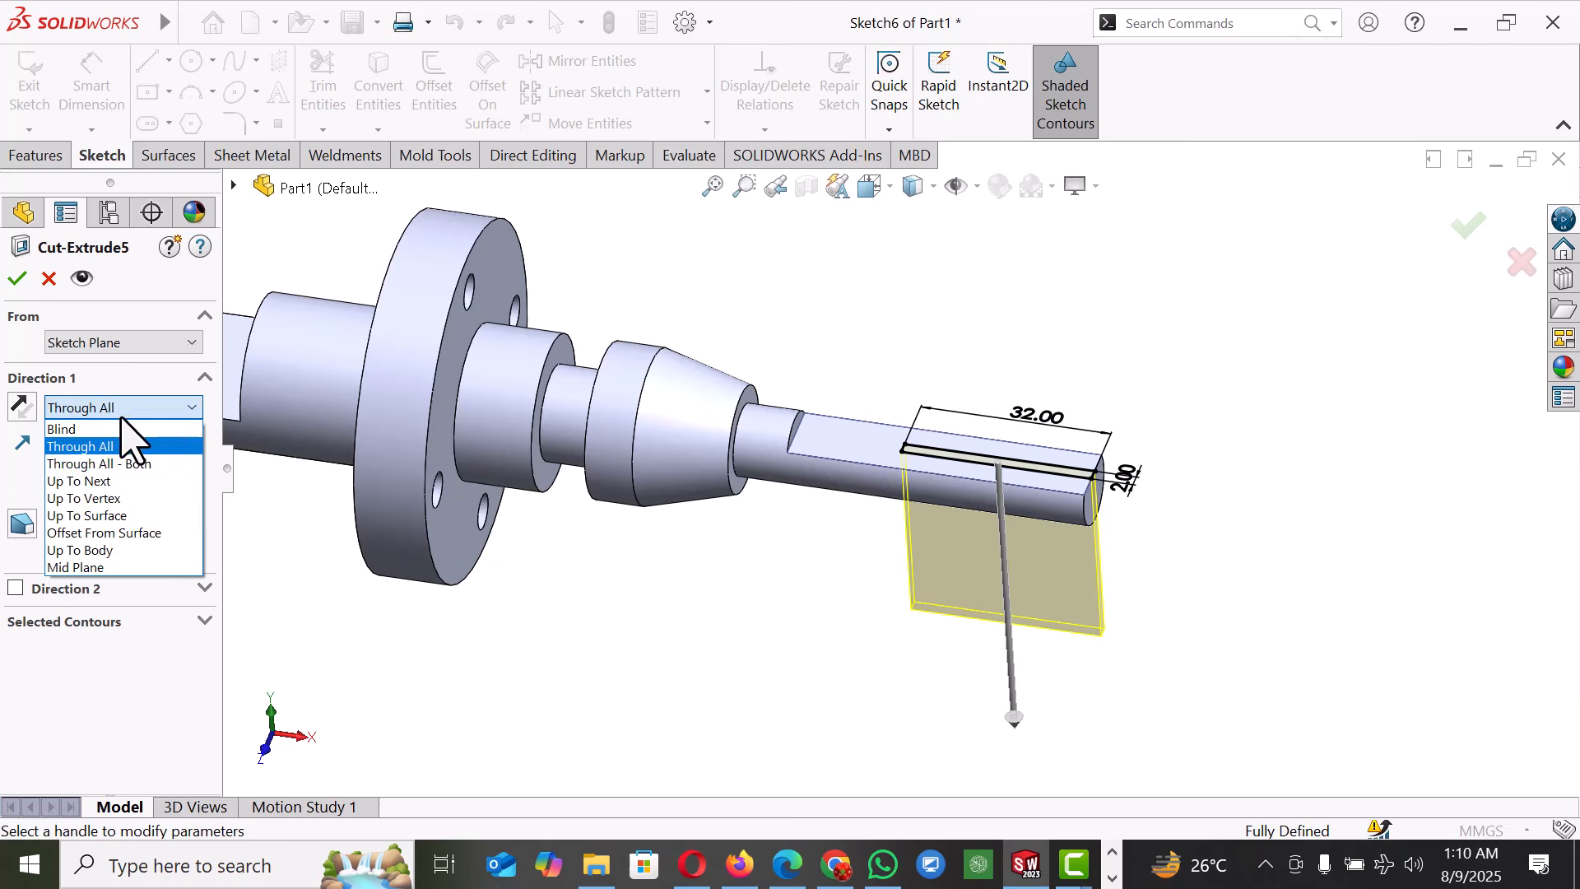
{"action": "left_click", "coordinate": [112, 481]}
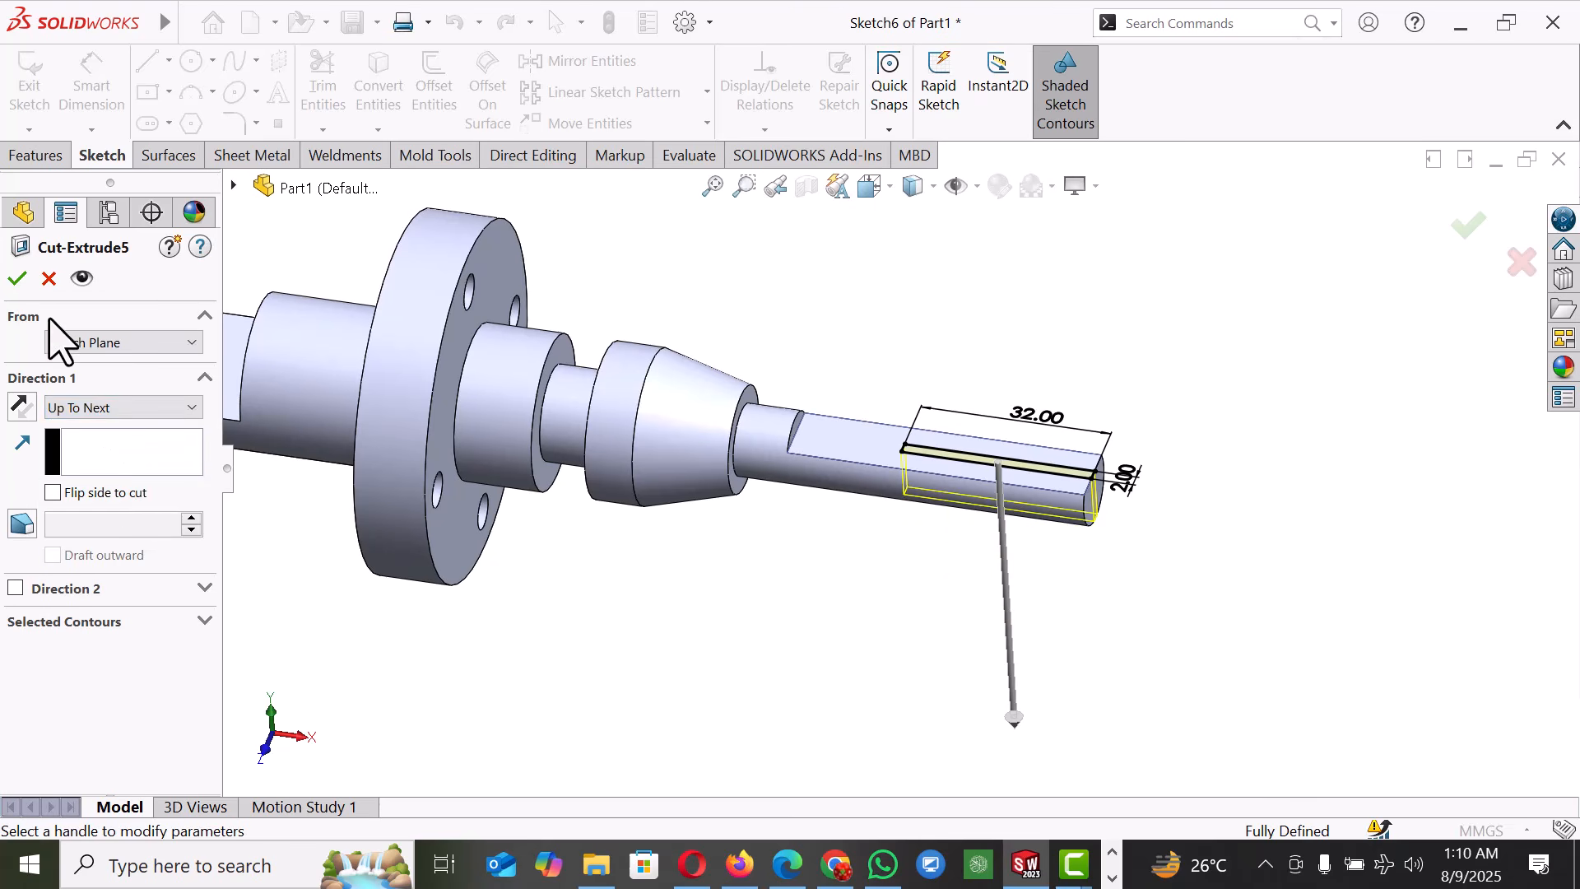
{"action": "left_click", "coordinate": [16, 282]}
- Roll the model history back to just before the slot cut
{"action": "mouse_move", "coordinate": [1168, 519]}
{"action": "middle_mouse_down"}
{"action": "mouse_move", "coordinate": [1123, 519]}
{"action": "mouse_move", "coordinate": [1144, 510]}
{"action": "middle_mouse_up"}
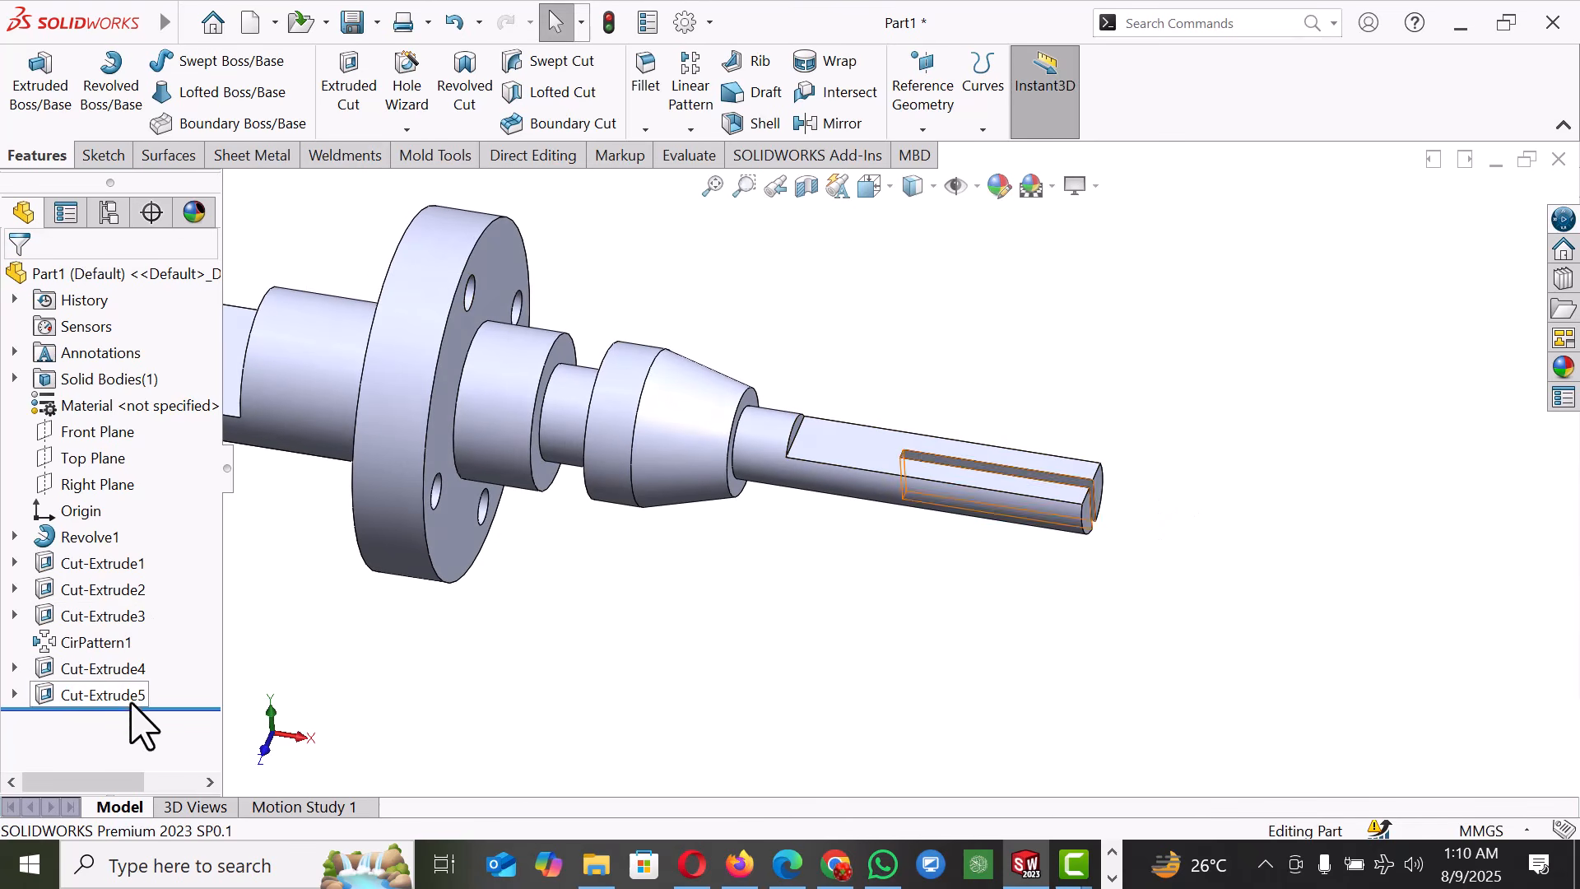
{"action": "left_click_drag", "start_coordinate": [179, 708], "coordinate": [184, 681]}
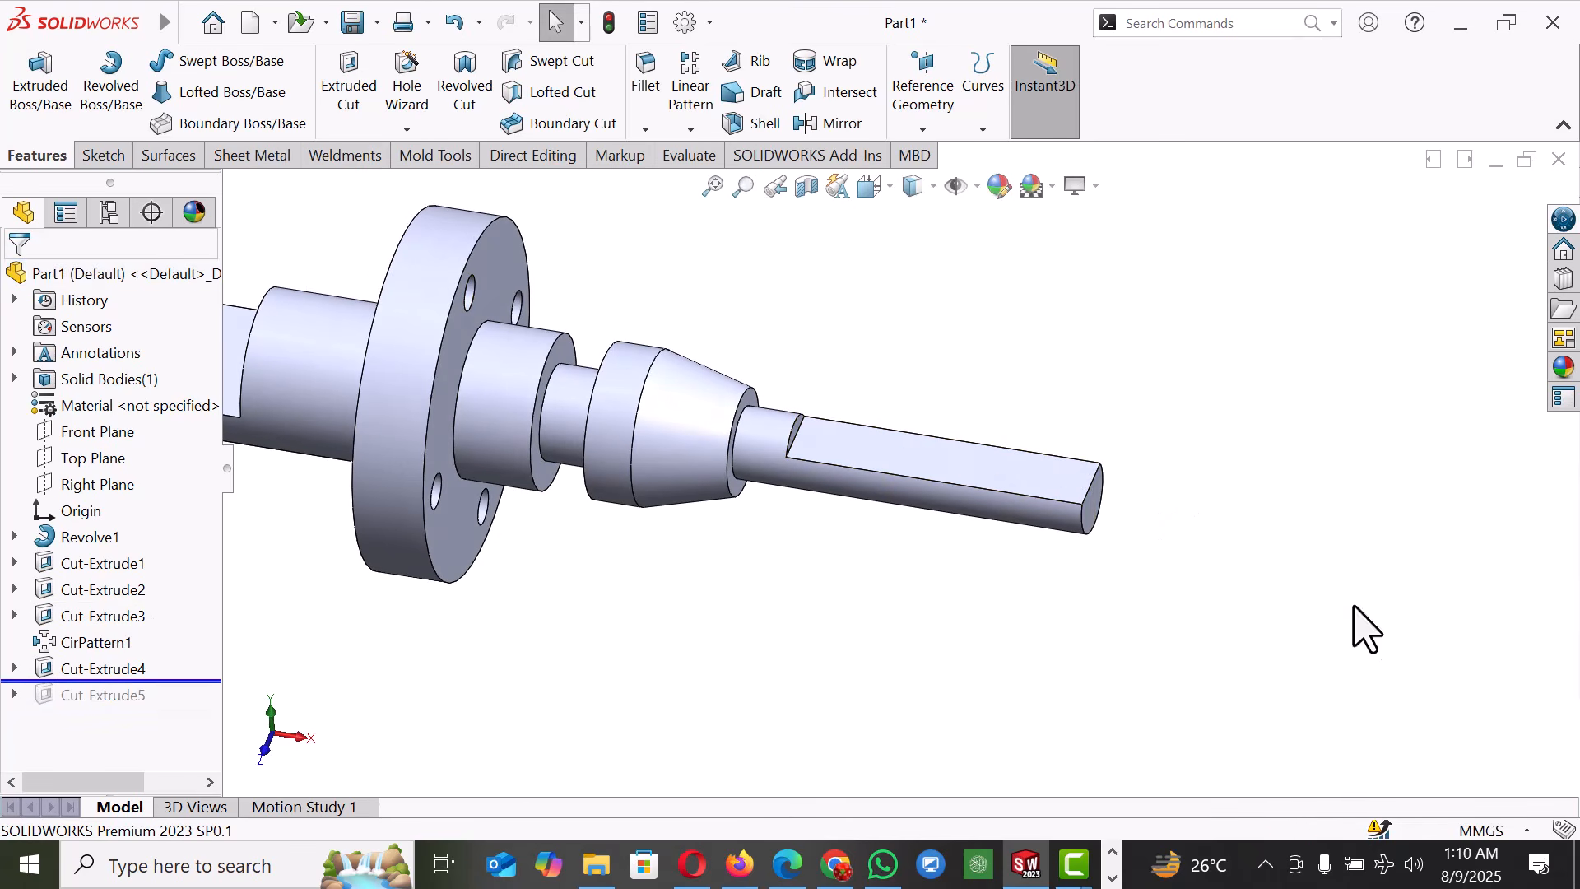
{"action": "scroll", "coordinate": [1139, 522], "scroll_direction": "down", "scroll_amount": 5}
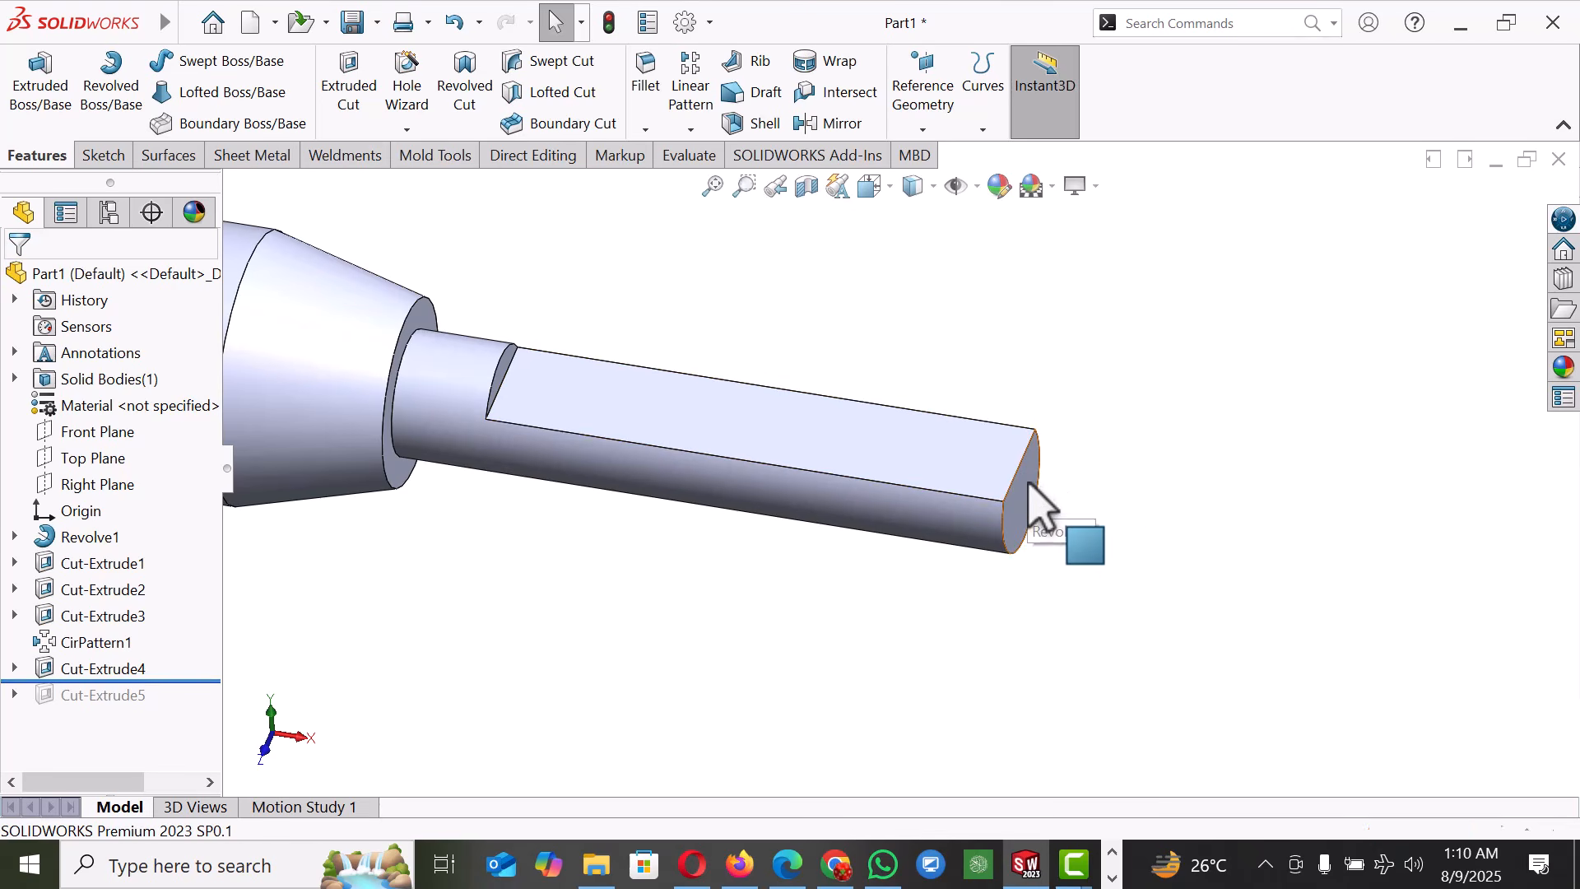
- Chamfer the end face of the shaft's thin flatted end with a 1 mm distance at 45 degrees
{"action": "left_click", "coordinate": [1028, 486]}
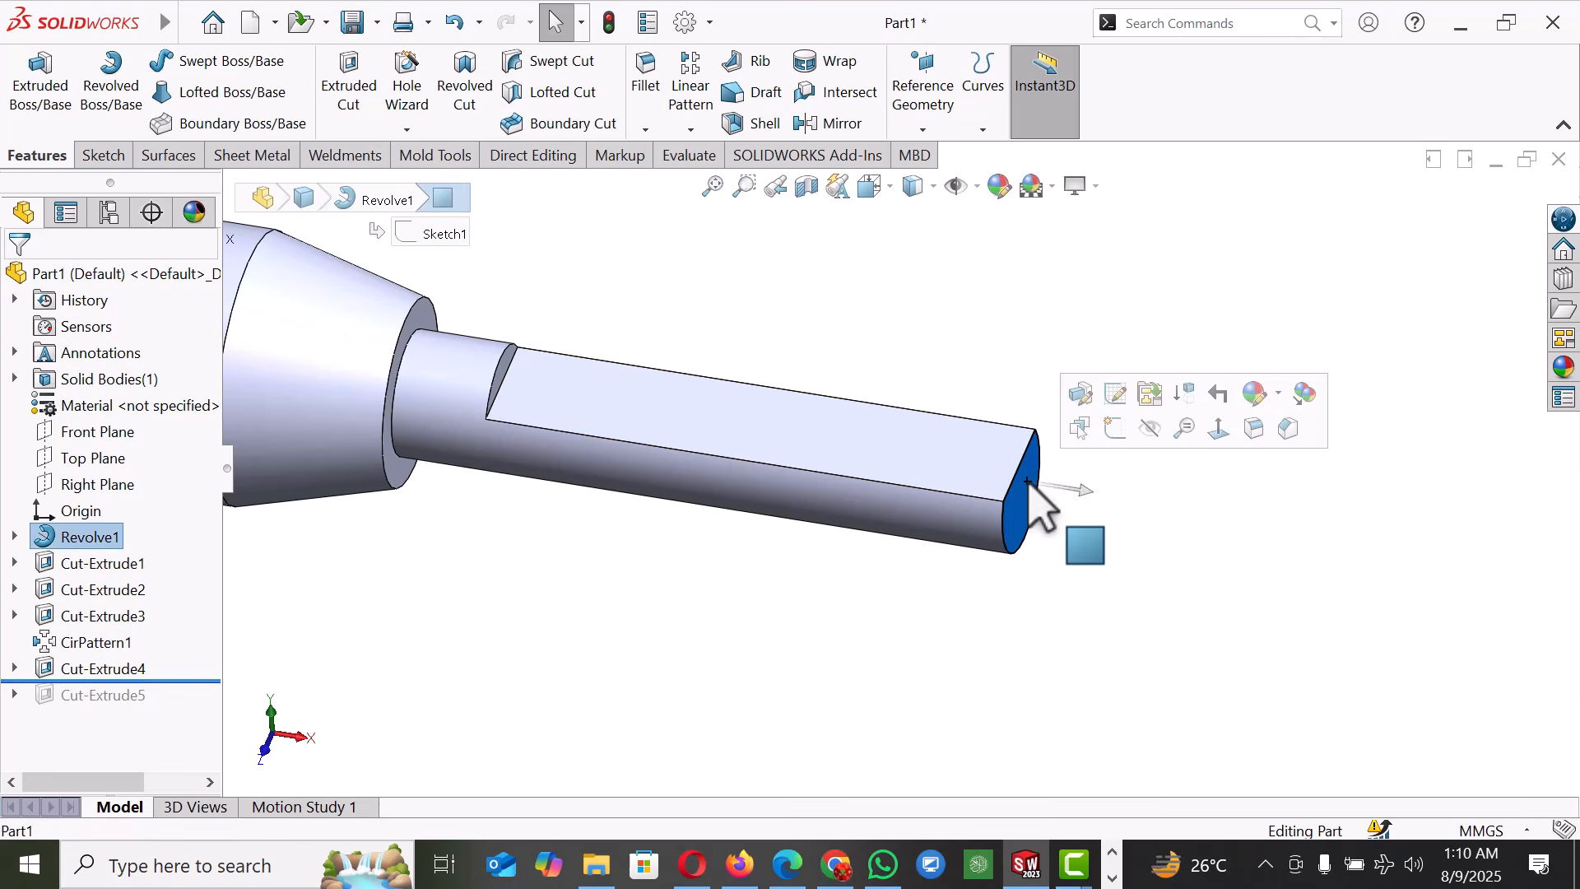
{"action": "left_click", "coordinate": [1280, 429]}
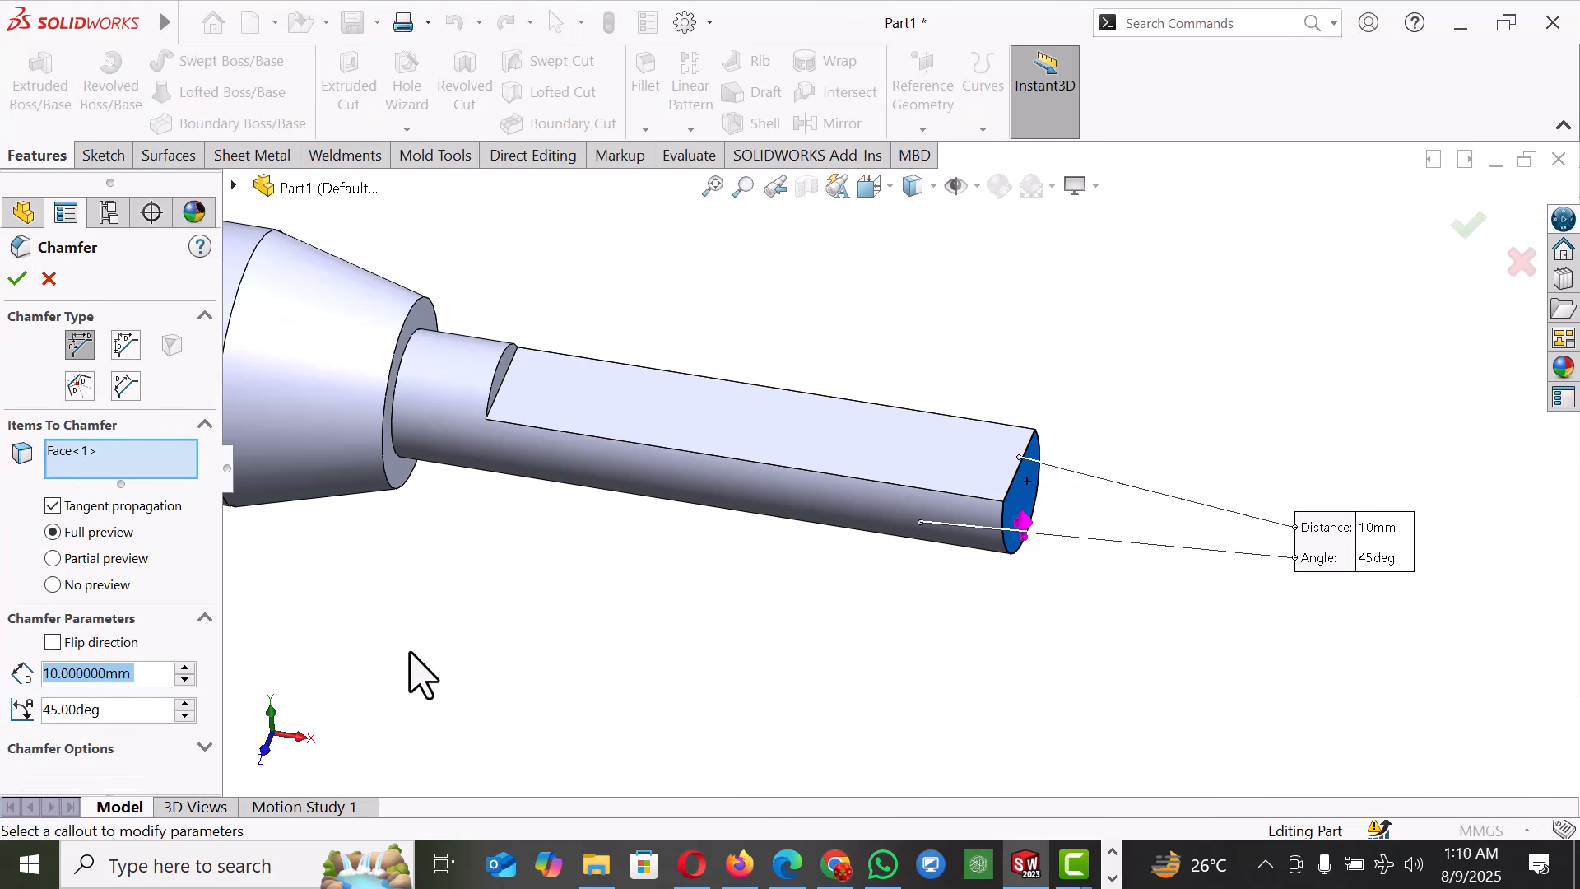
{"action": "type", "text": "1"}
{"action": "key", "text": "Return"}
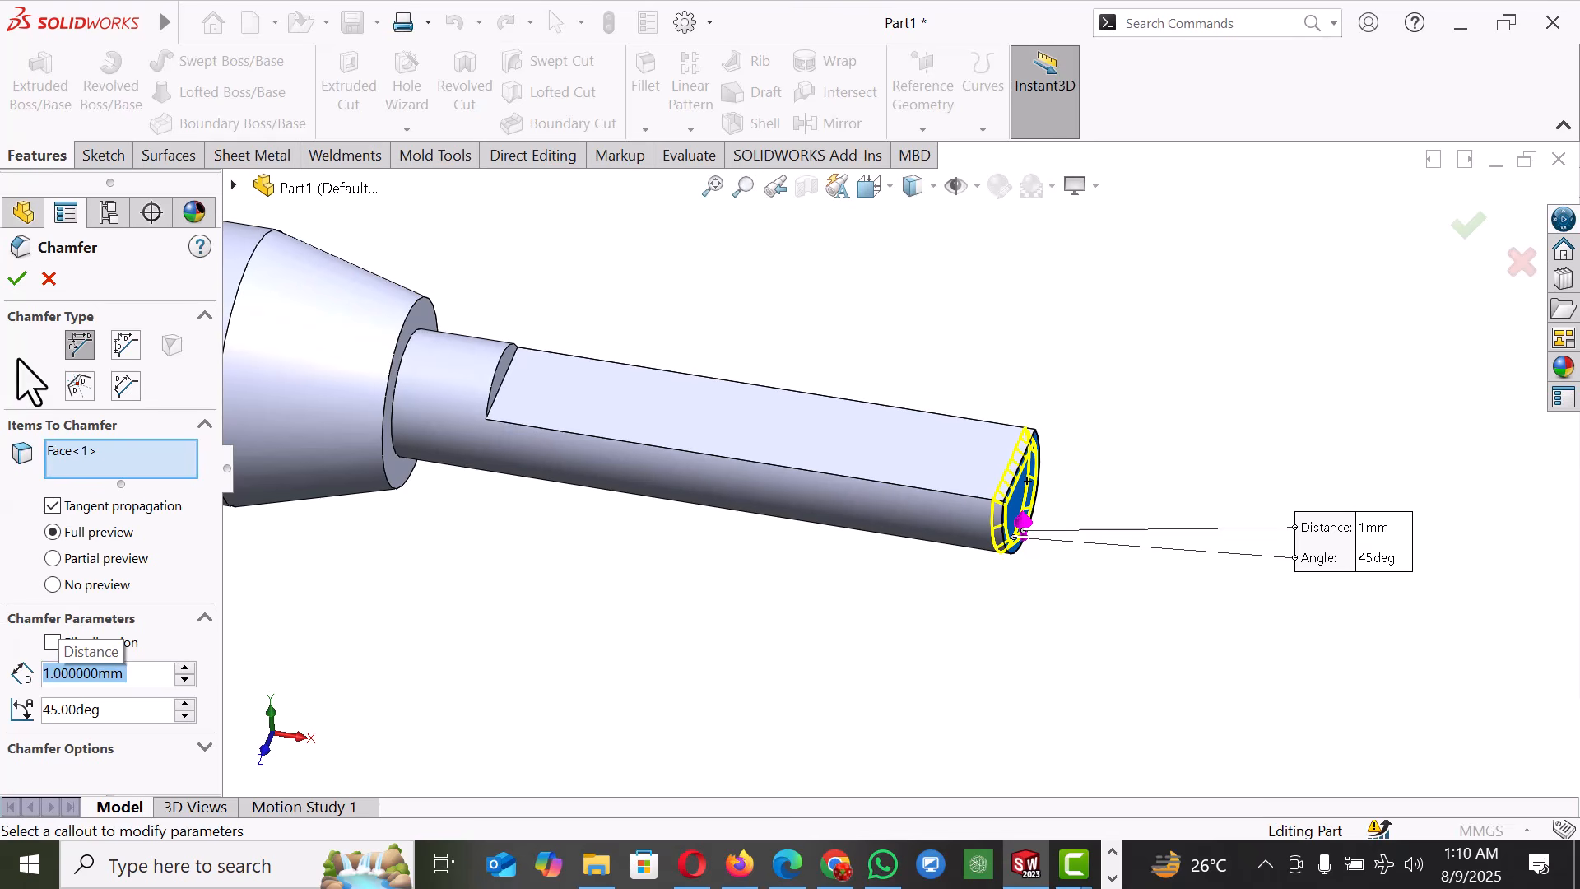
{"action": "left_click", "coordinate": [17, 278]}
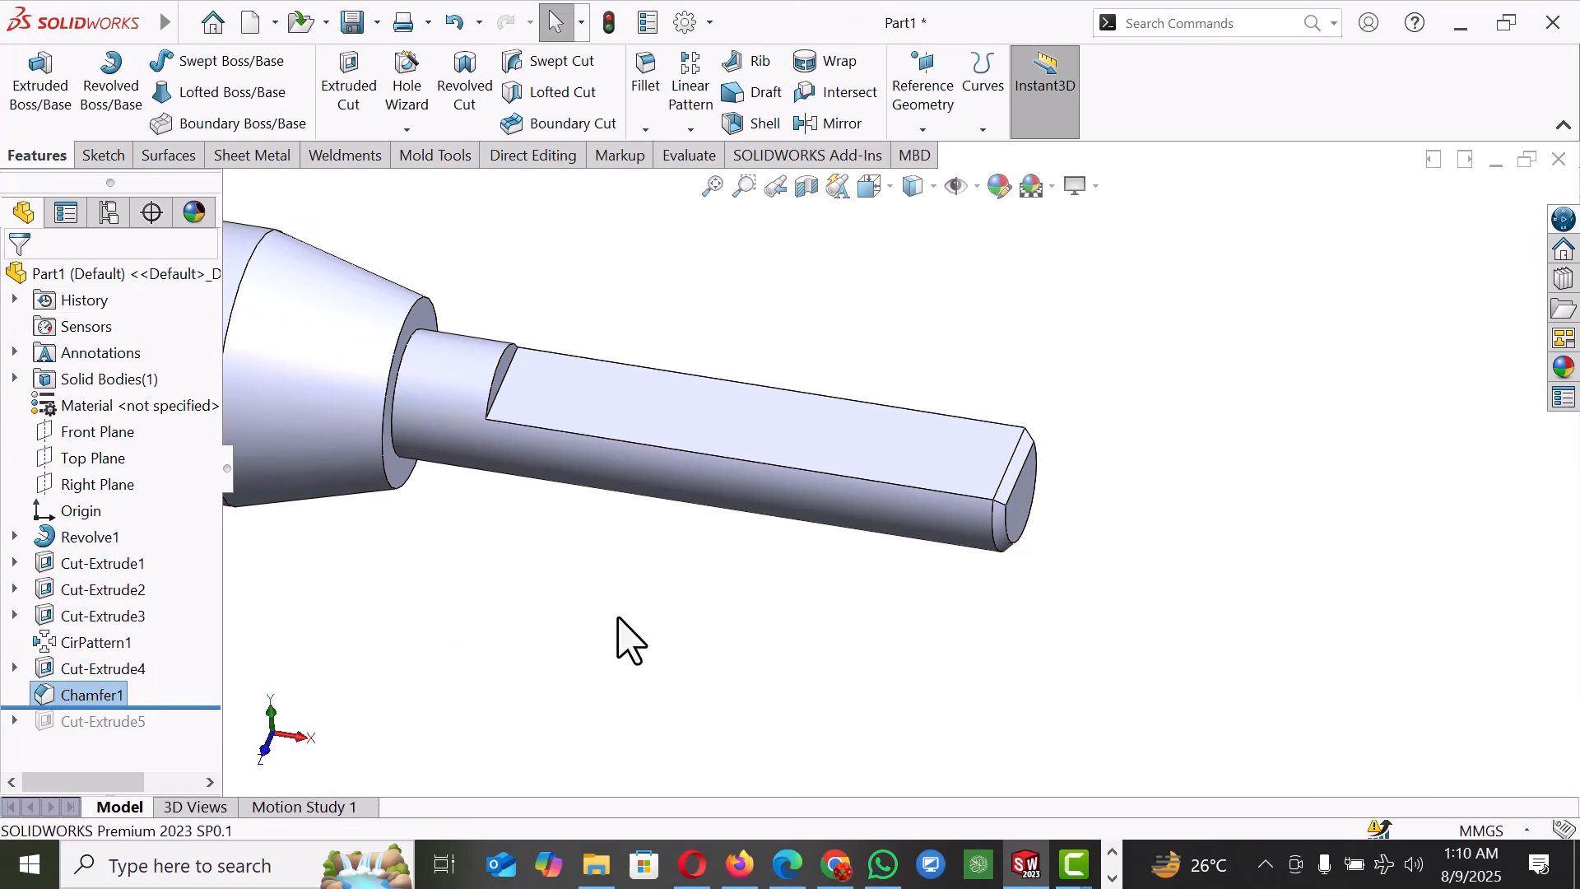
- Roll the model history forward past the slot cut so that all features are included
{"action": "left_click_drag", "start_coordinate": [219, 706], "coordinate": [227, 734]}
{"action": "scroll", "coordinate": [690, 668], "scroll_direction": "up", "scroll_amount": 3}
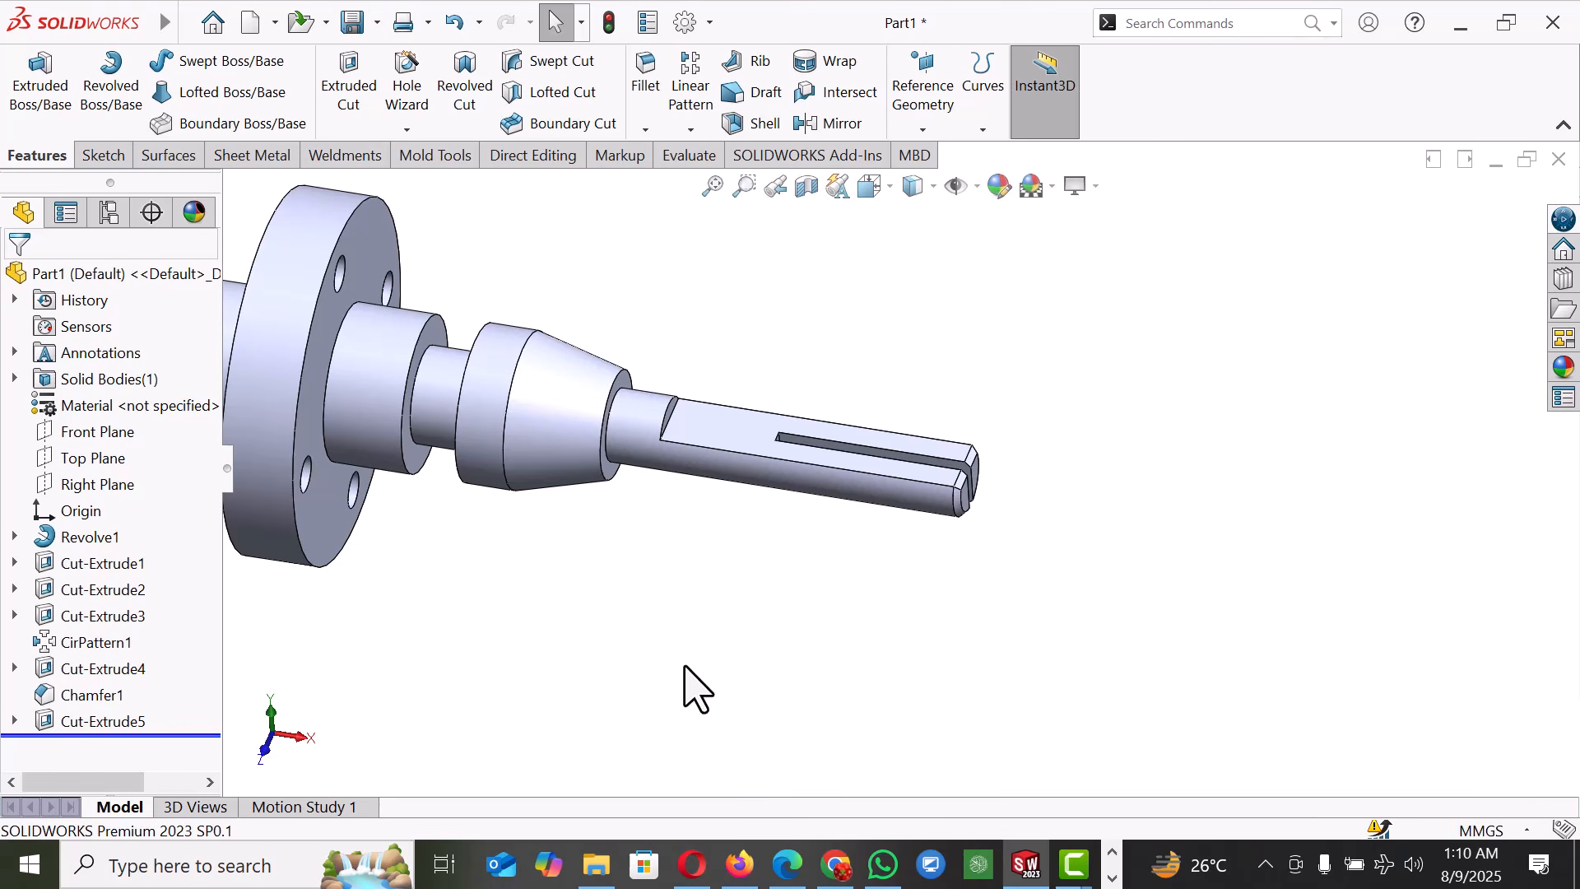
{"action": "scroll", "coordinate": [942, 646], "scroll_direction": "up", "scroll_amount": 3}
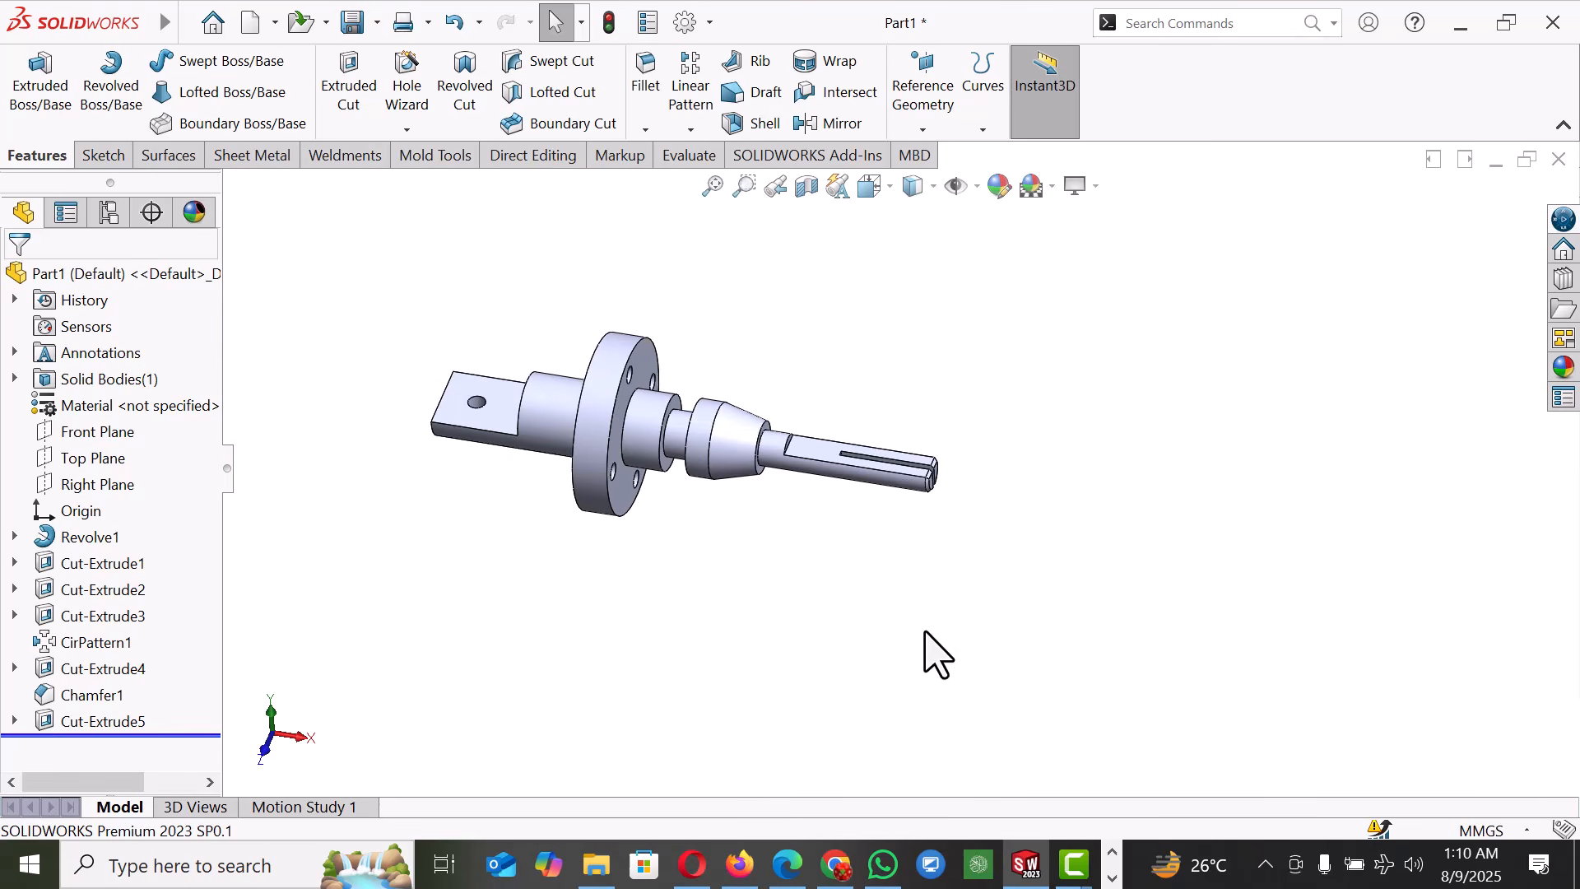
- Set the model to the isometric orientation and display it shaded without edges
{"action": "middle_click_drag", "start_coordinate": [899, 664], "coordinate": [807, 659]}
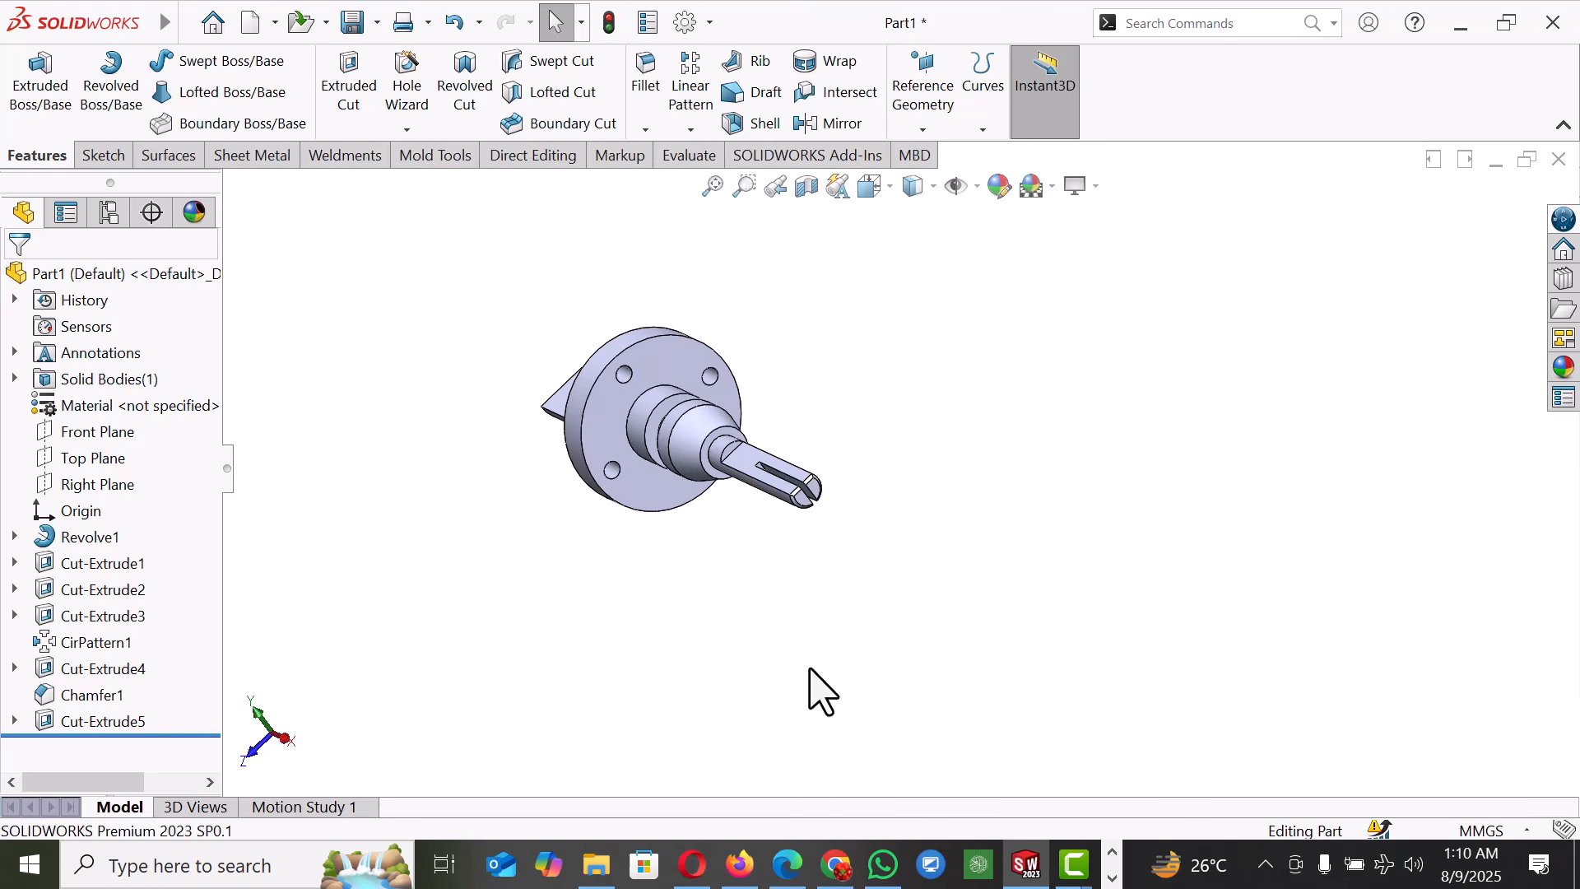
{"action": "key", "text": "space"}
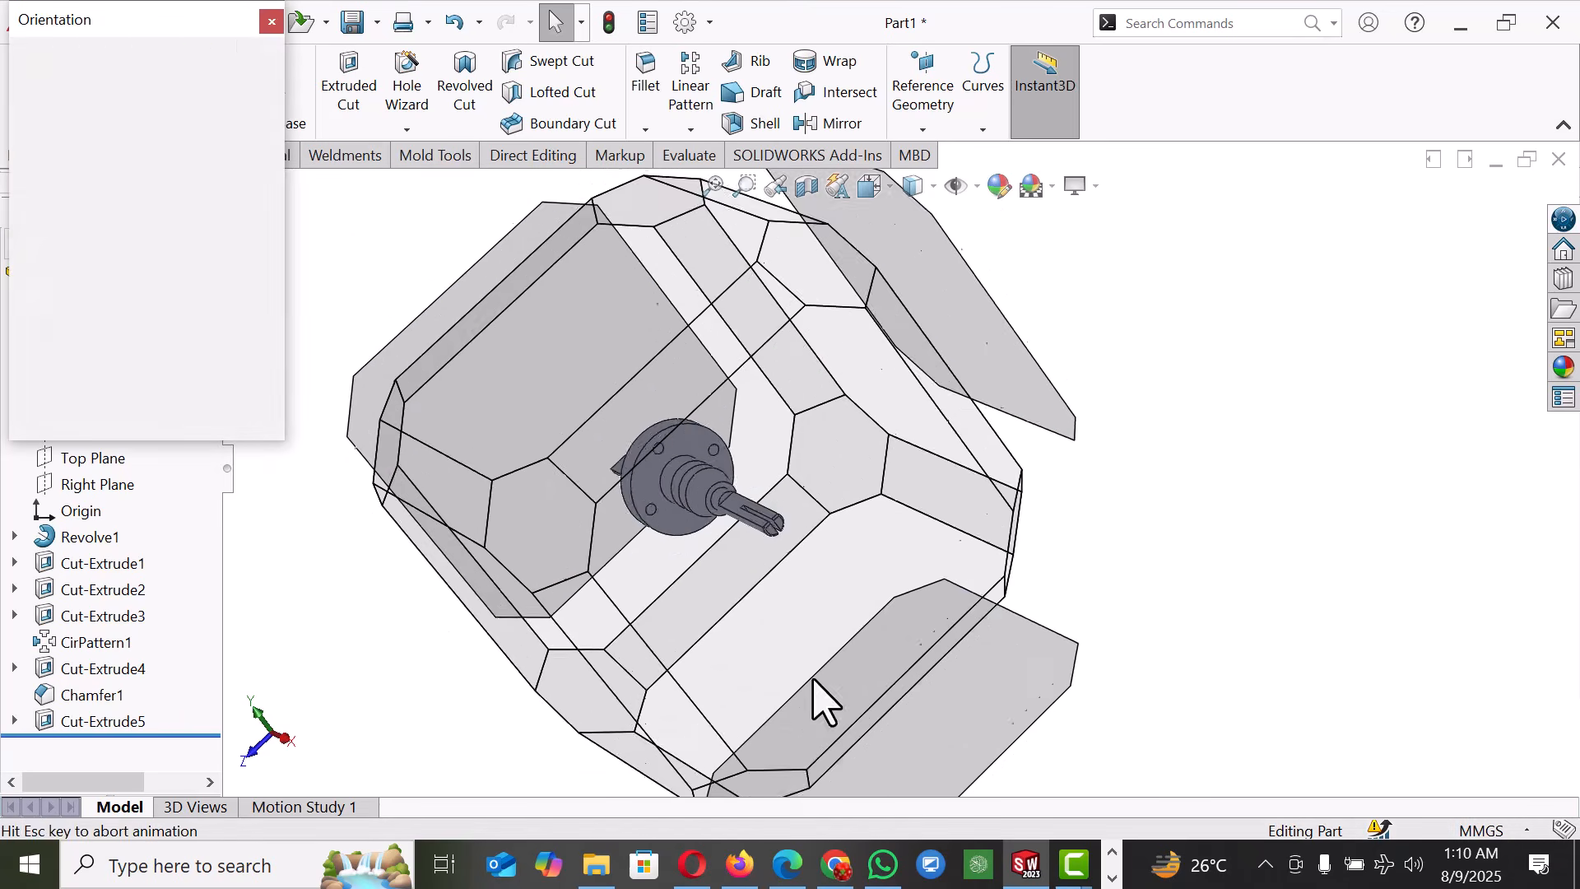
{"action": "left_click", "coordinate": [277, 91]}
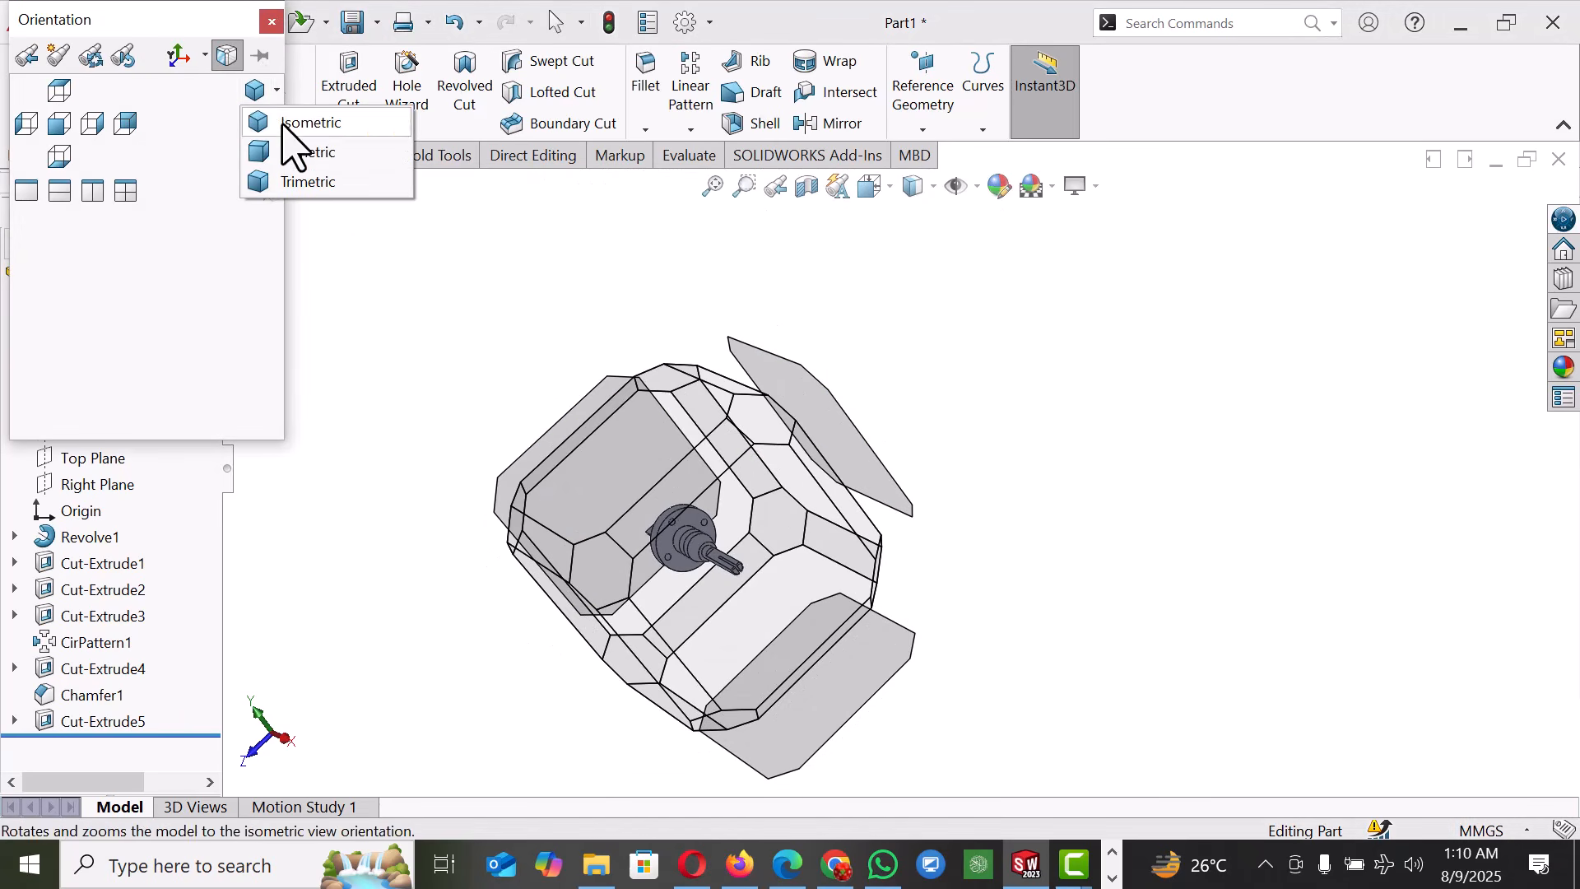
{"action": "left_click", "coordinate": [288, 129]}
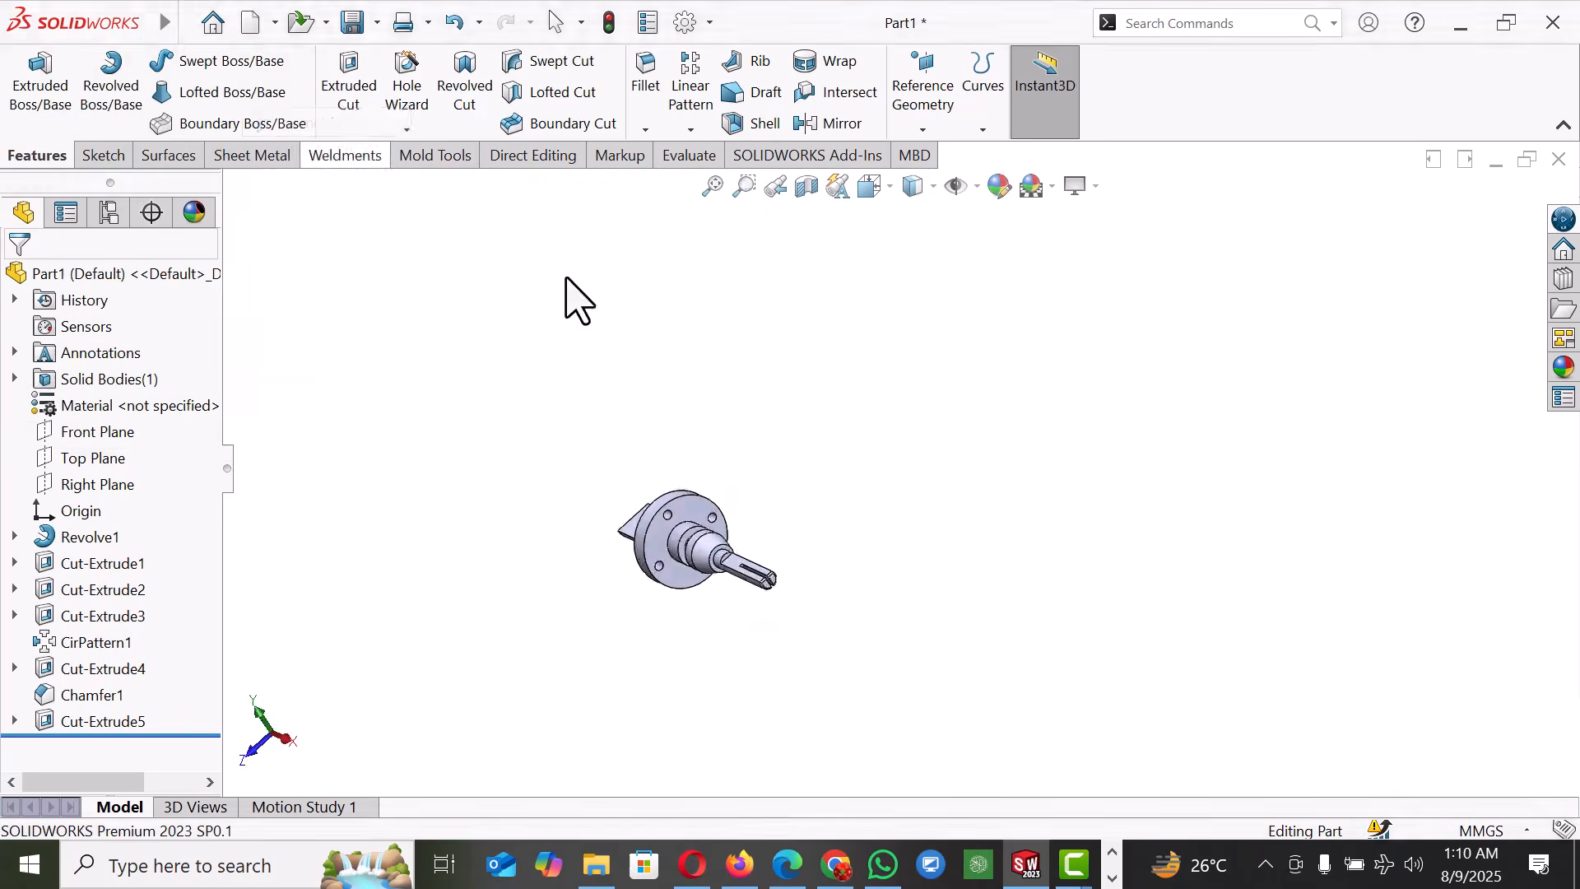
{"action": "left_click", "coordinate": [933, 187]}
{"action": "left_click", "coordinate": [916, 241]}
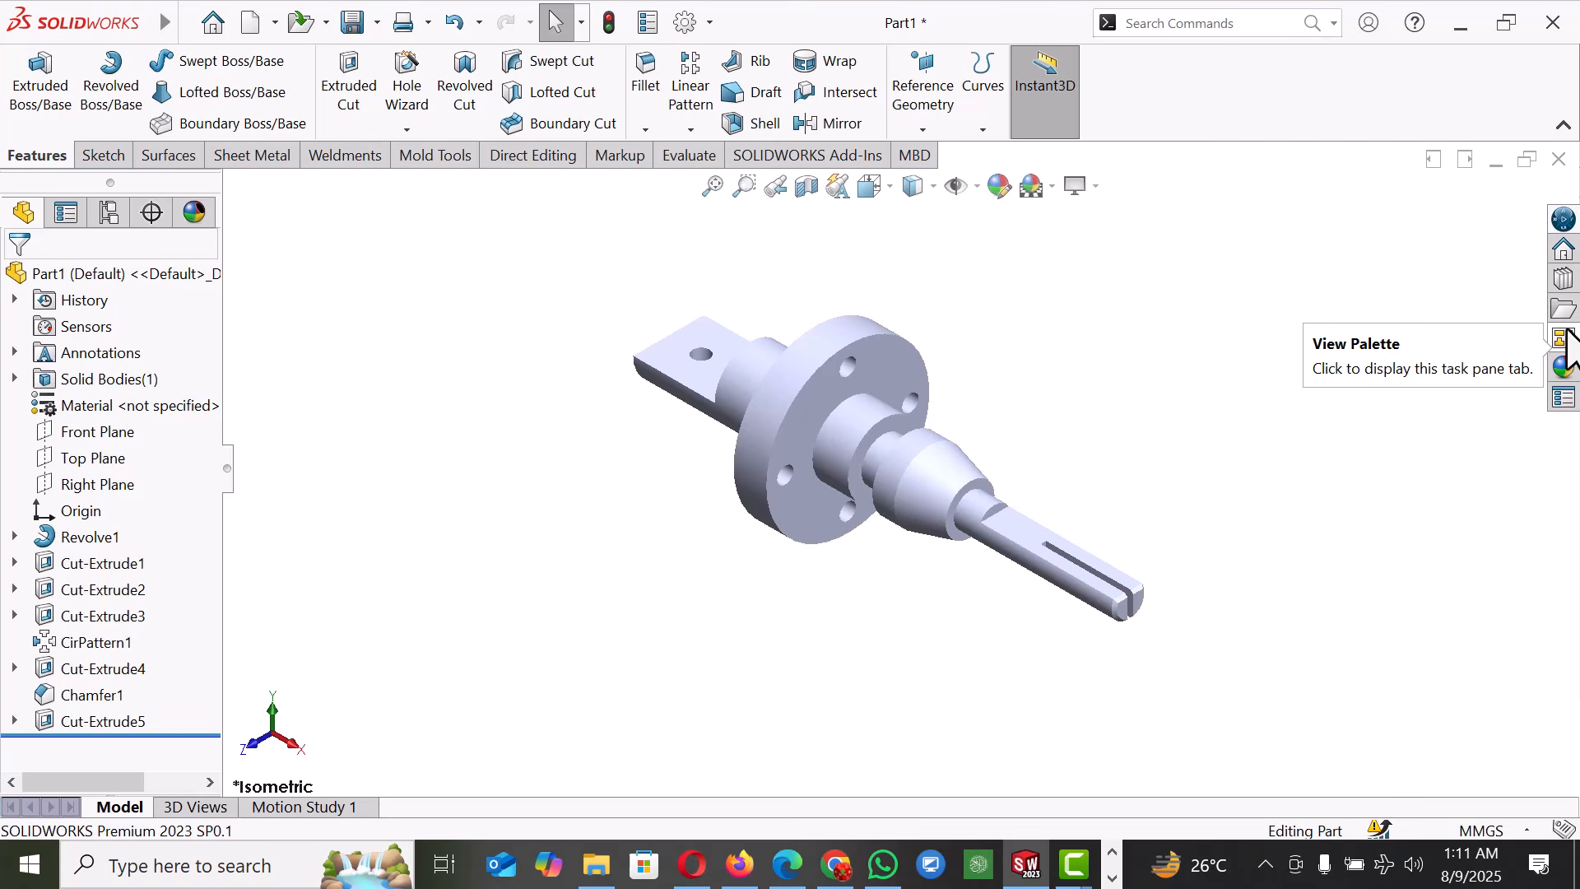
- Browse the metal appearances, including Chrome and Aluminum, and open the Steel category
{"action": "left_click", "coordinate": [1565, 369]}
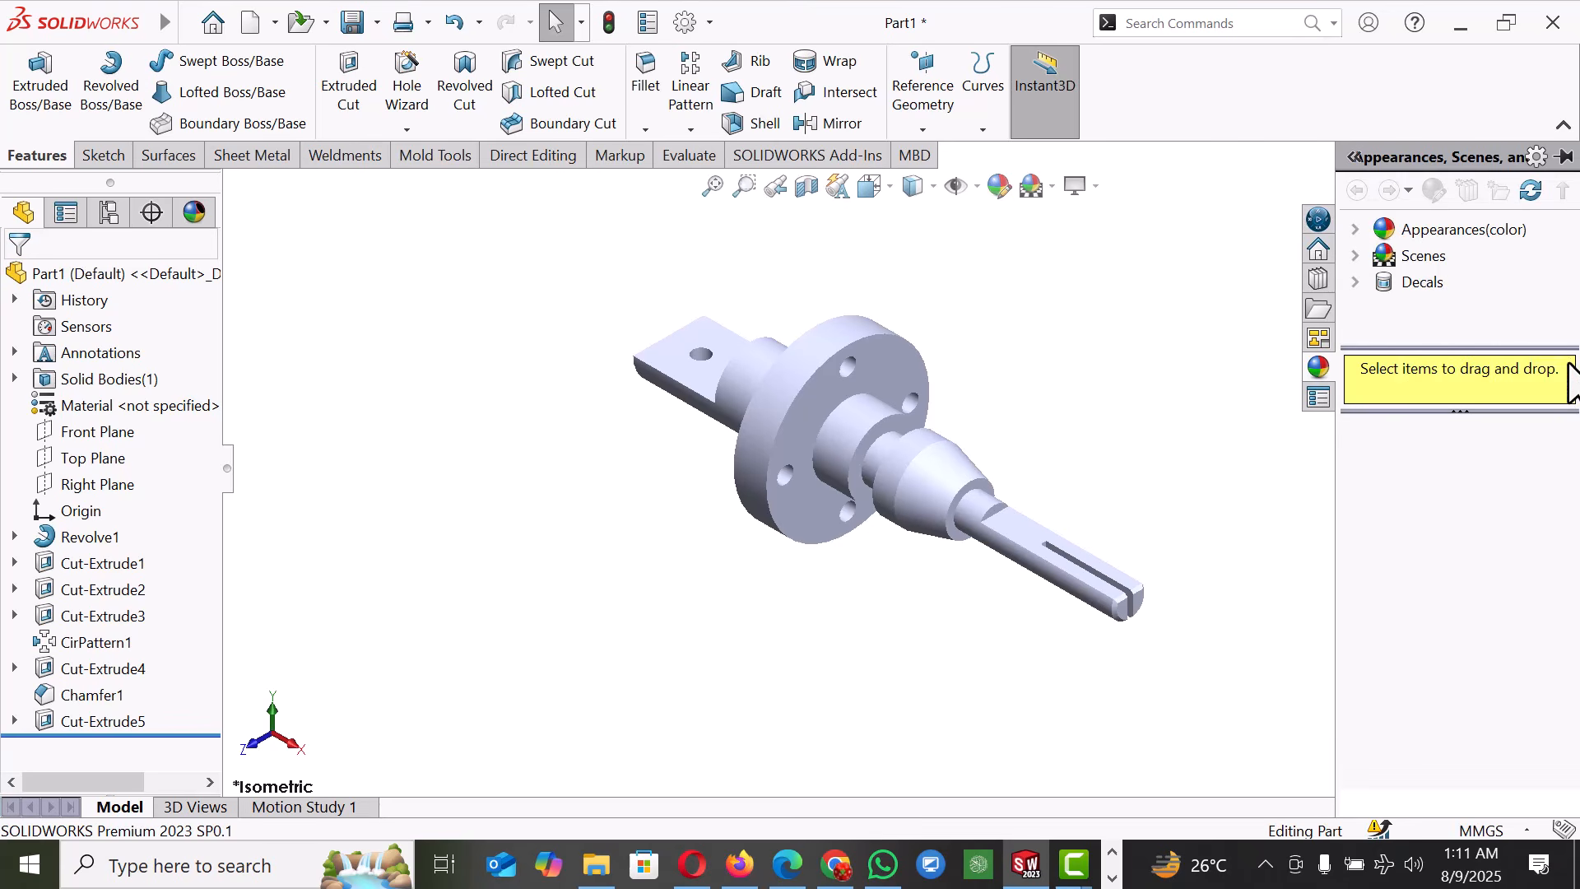
{"action": "left_click", "coordinate": [1376, 229]}
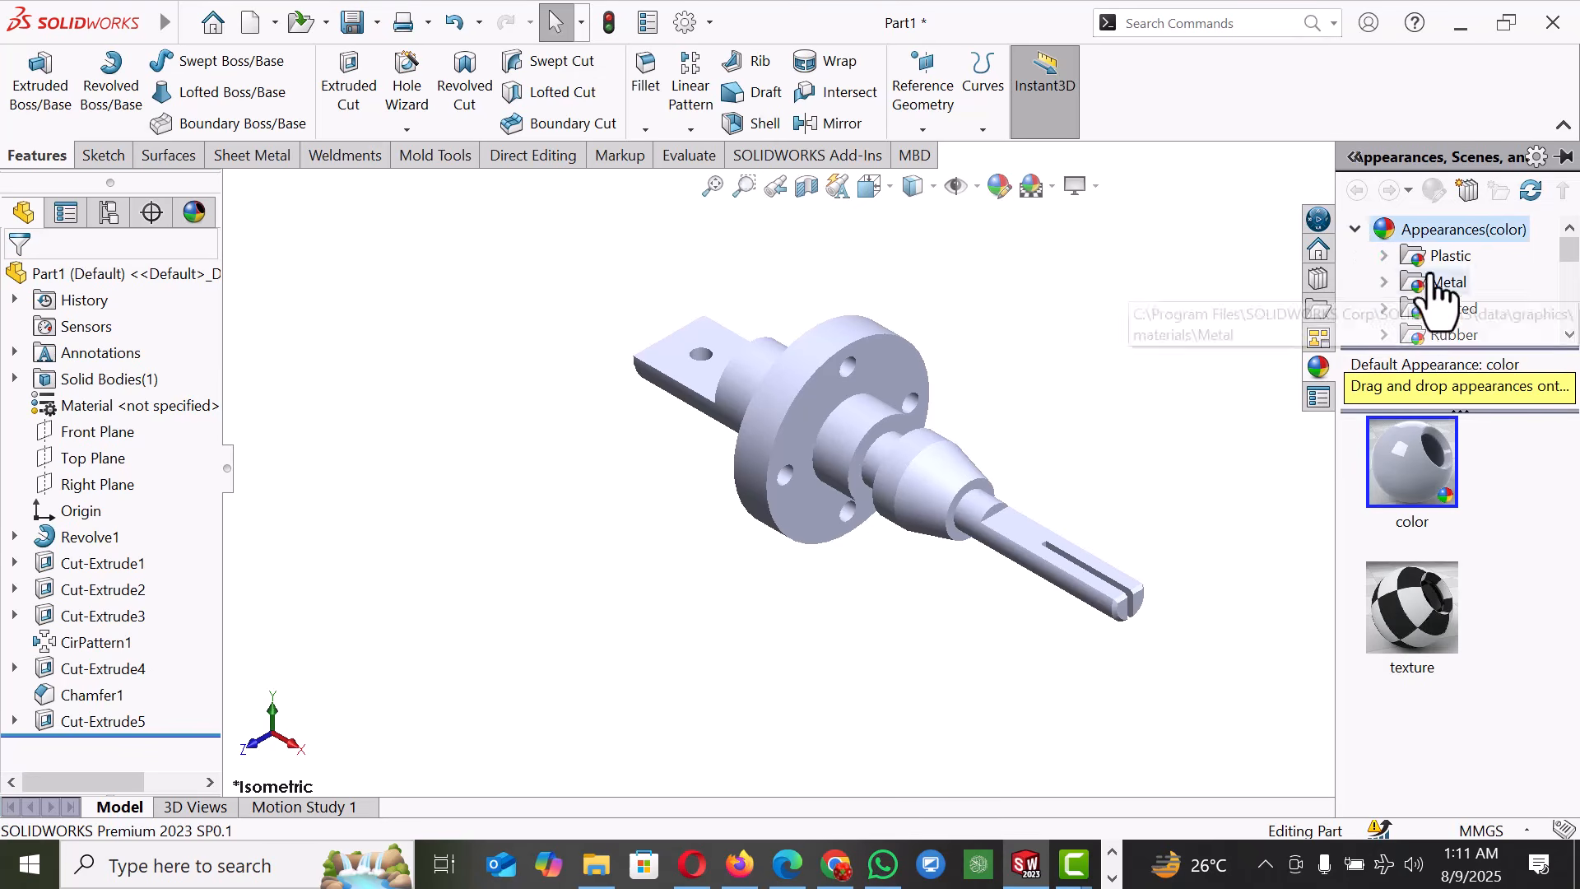
{"action": "left_click", "coordinate": [1386, 283]}
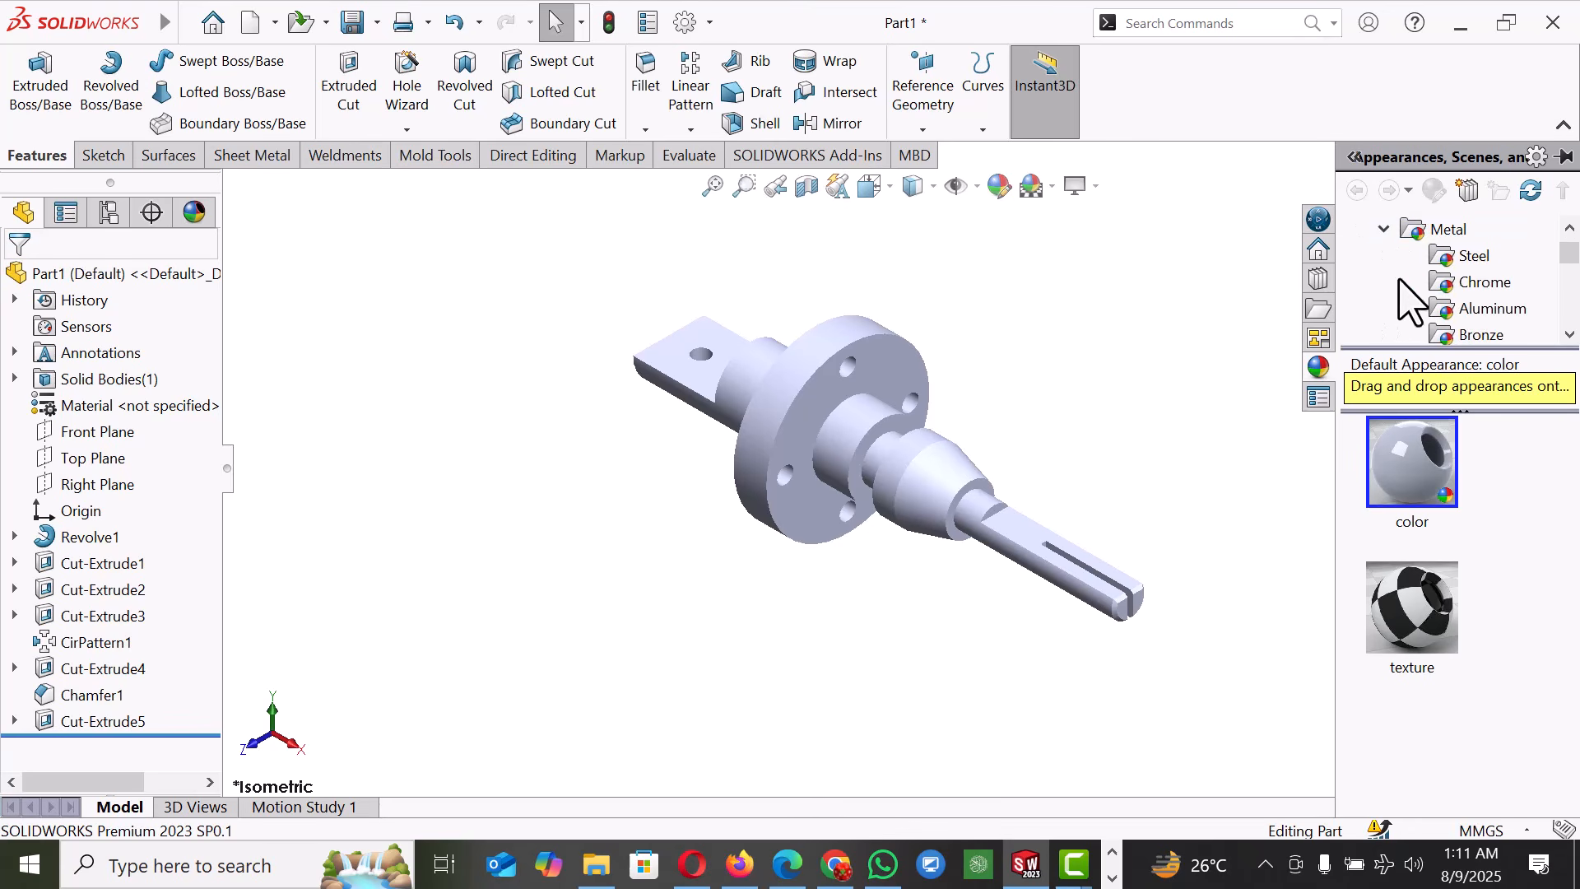
{"action": "left_click", "coordinate": [1469, 257]}
{"action": "left_click", "coordinate": [1481, 282]}
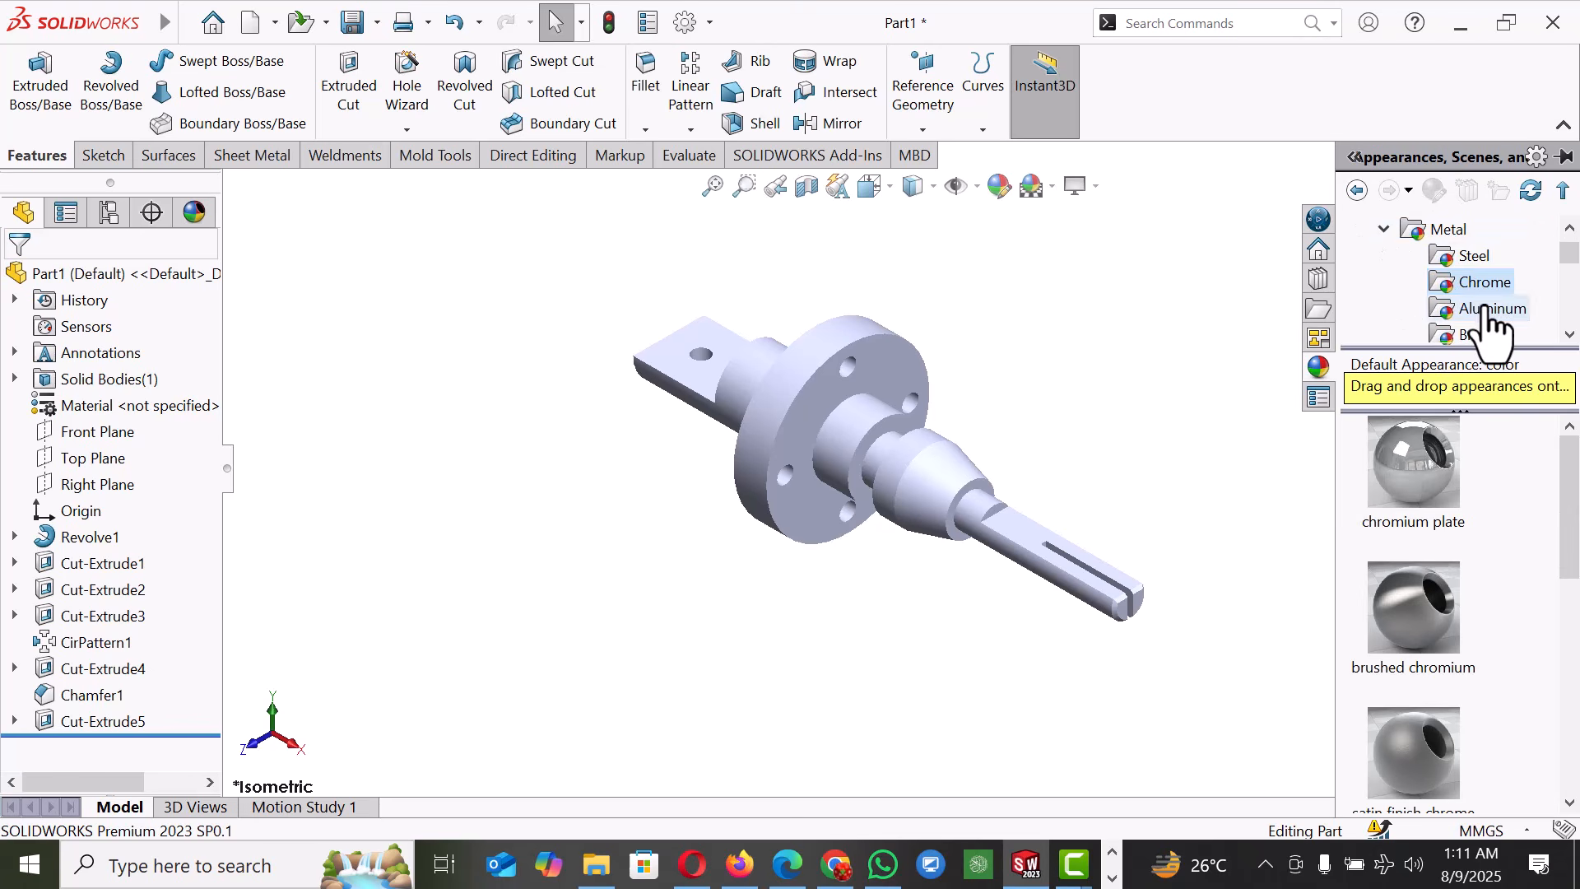
{"action": "left_click", "coordinate": [1489, 309]}
{"action": "left_click", "coordinate": [1473, 256]}
- Apply one of the library's steel appearances to the whole part
{"action": "scroll", "coordinate": [1514, 700], "scroll_direction": "down", "scroll_amount": 3}
{"action": "scroll", "coordinate": [1527, 702], "scroll_direction": "down", "scroll_amount": 5}
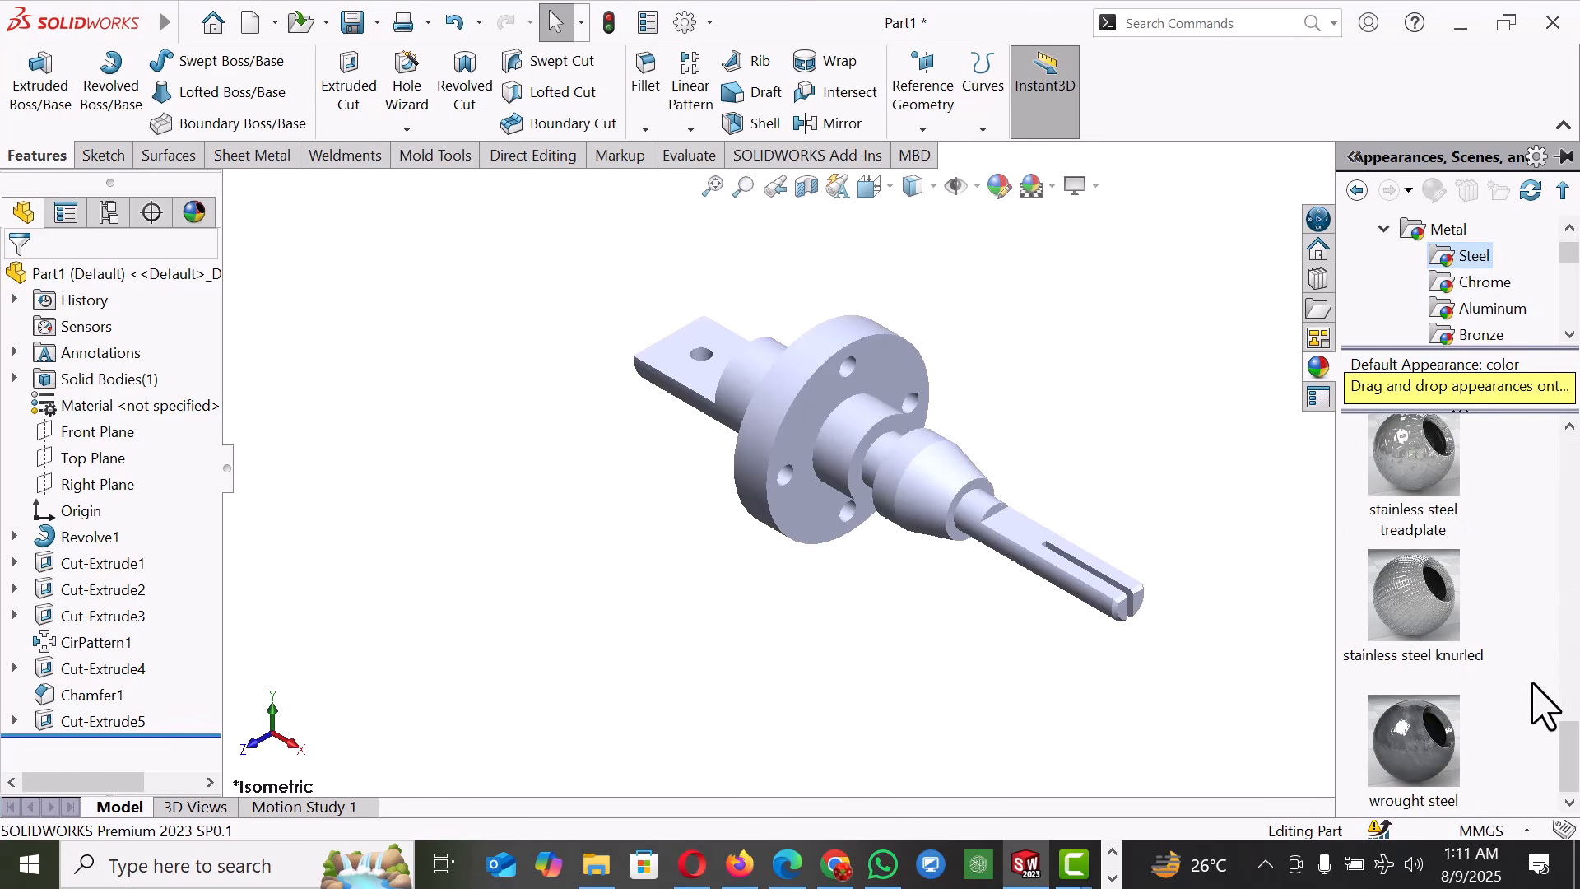
{"action": "scroll", "coordinate": [1541, 702], "scroll_direction": "up", "scroll_amount": 2}
{"action": "left_click_drag", "start_coordinate": [1414, 454], "coordinate": [881, 424]}
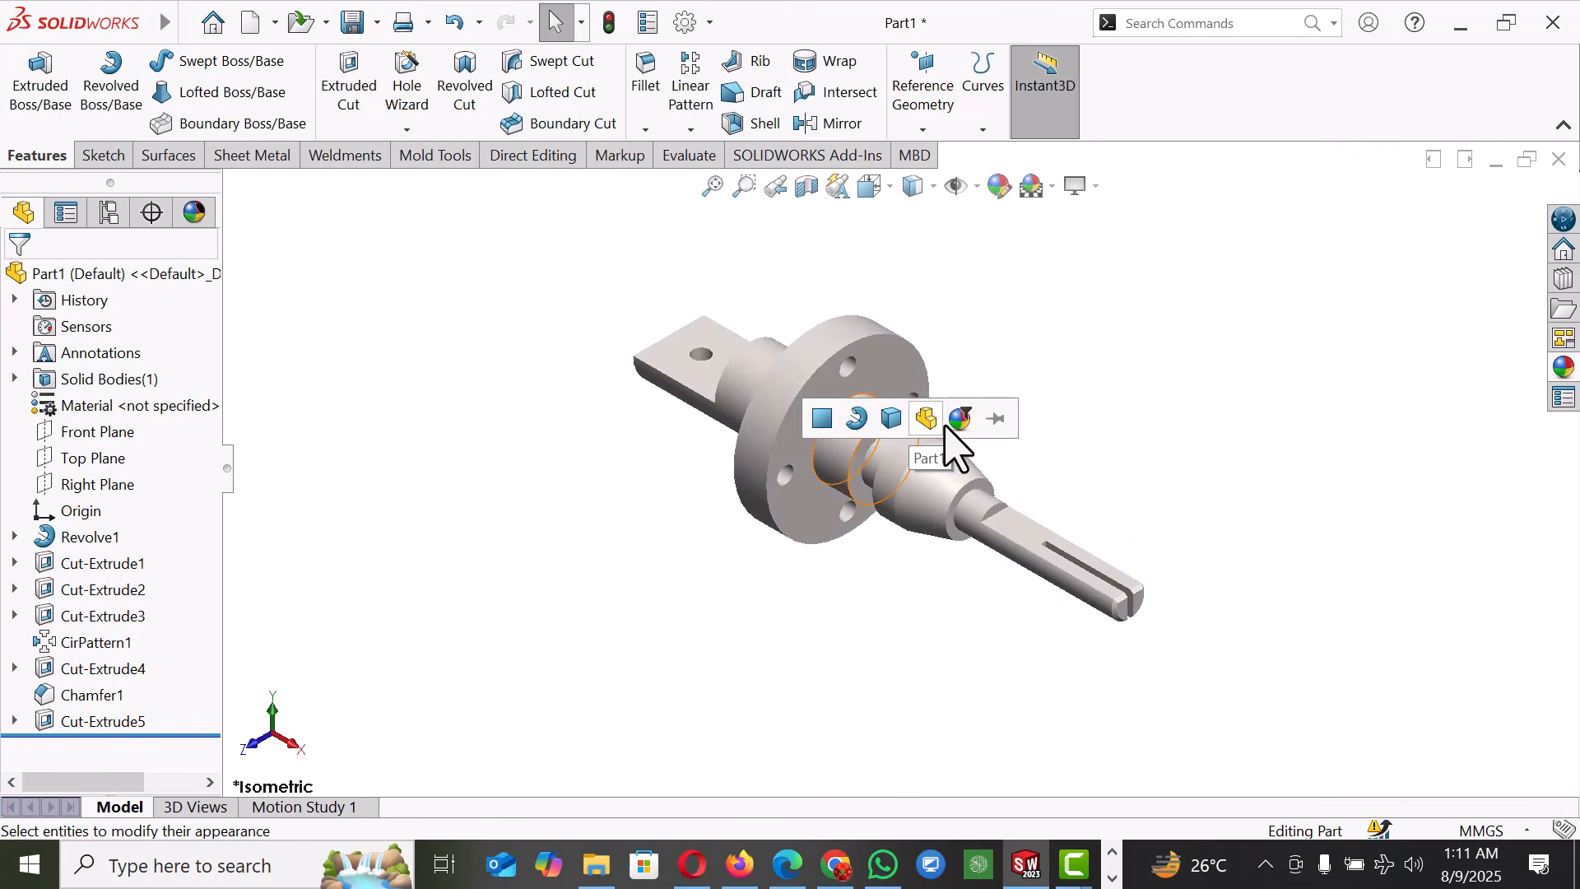
- Replace the whole part's appearance with burnished steel from the Steel category
{"action": "left_click", "coordinate": [1563, 368]}
{"action": "scroll", "coordinate": [1522, 560], "scroll_direction": "up", "scroll_amount": 3}
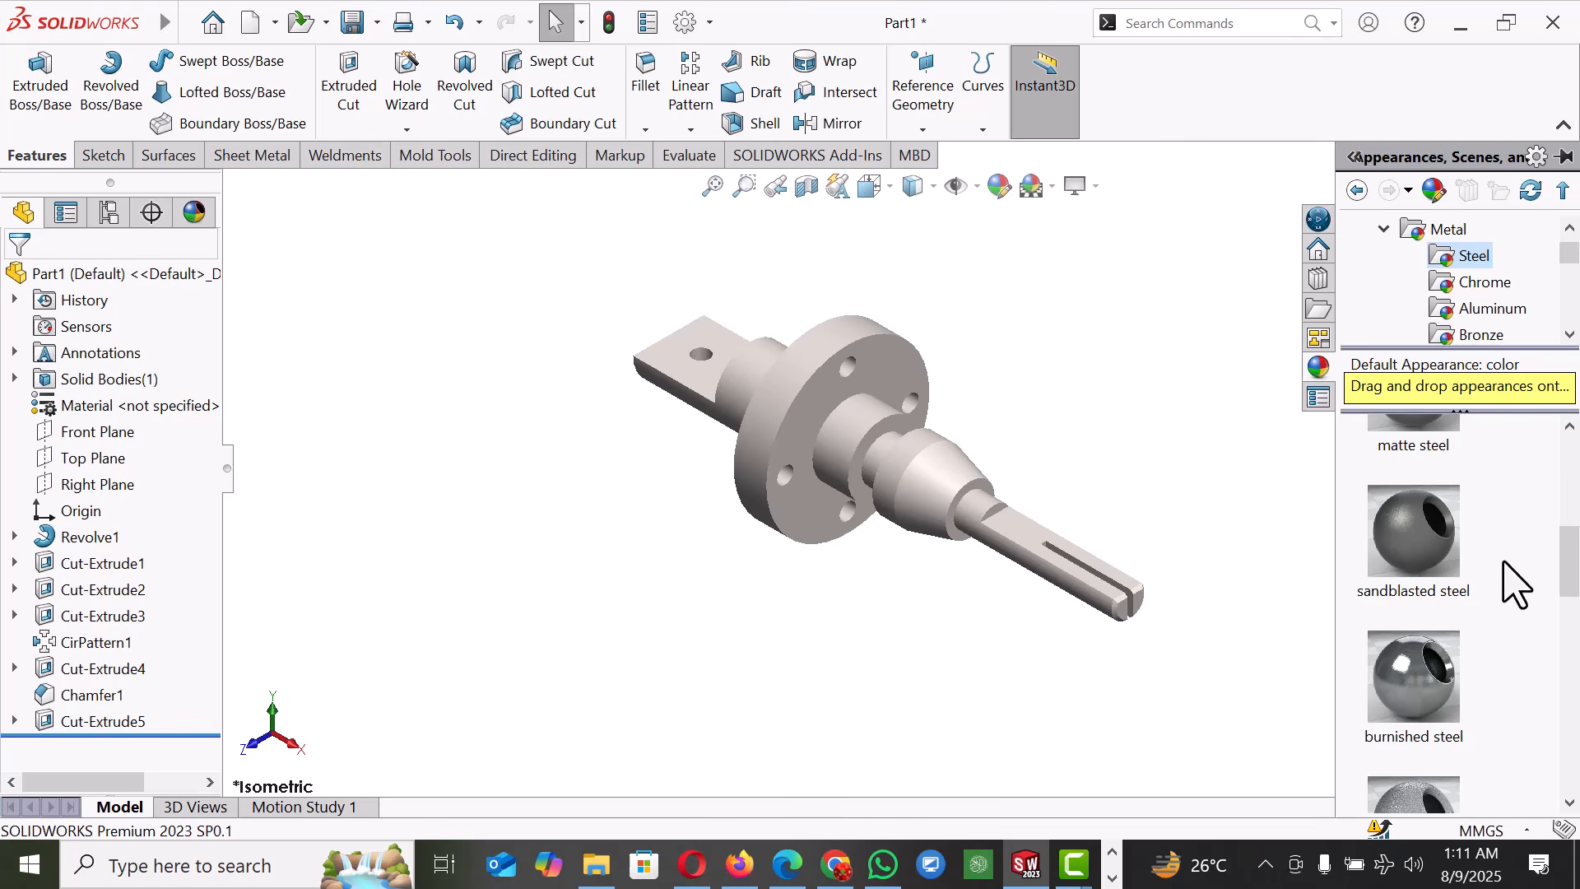
{"action": "scroll", "coordinate": [1525, 576], "scroll_direction": "down", "scroll_amount": 2}
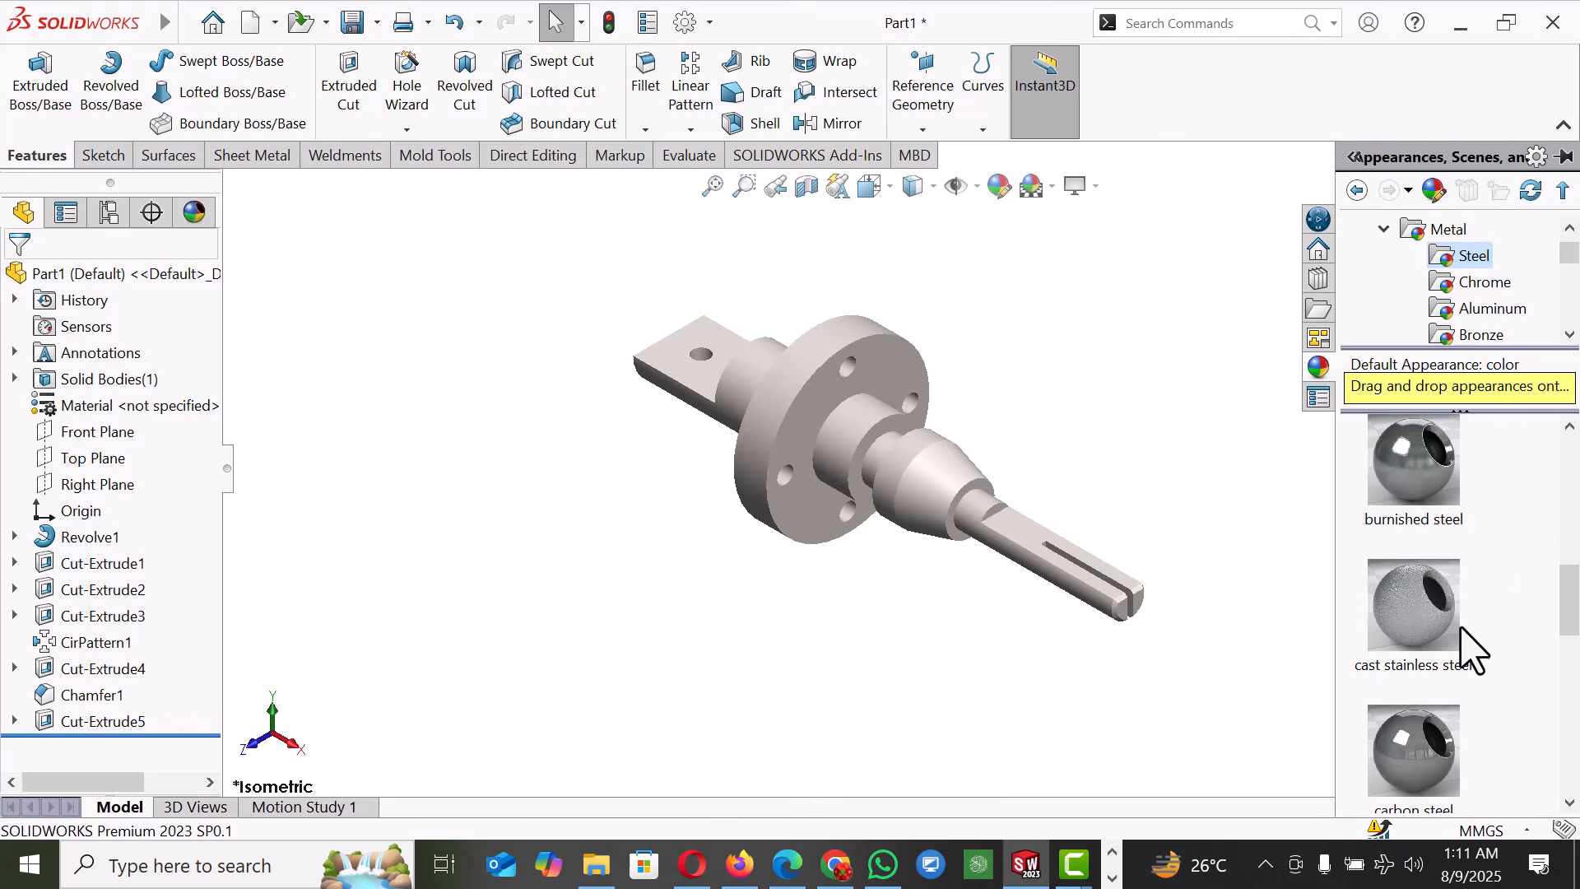
{"action": "left_click_drag", "start_coordinate": [1436, 515], "coordinate": [926, 440]}
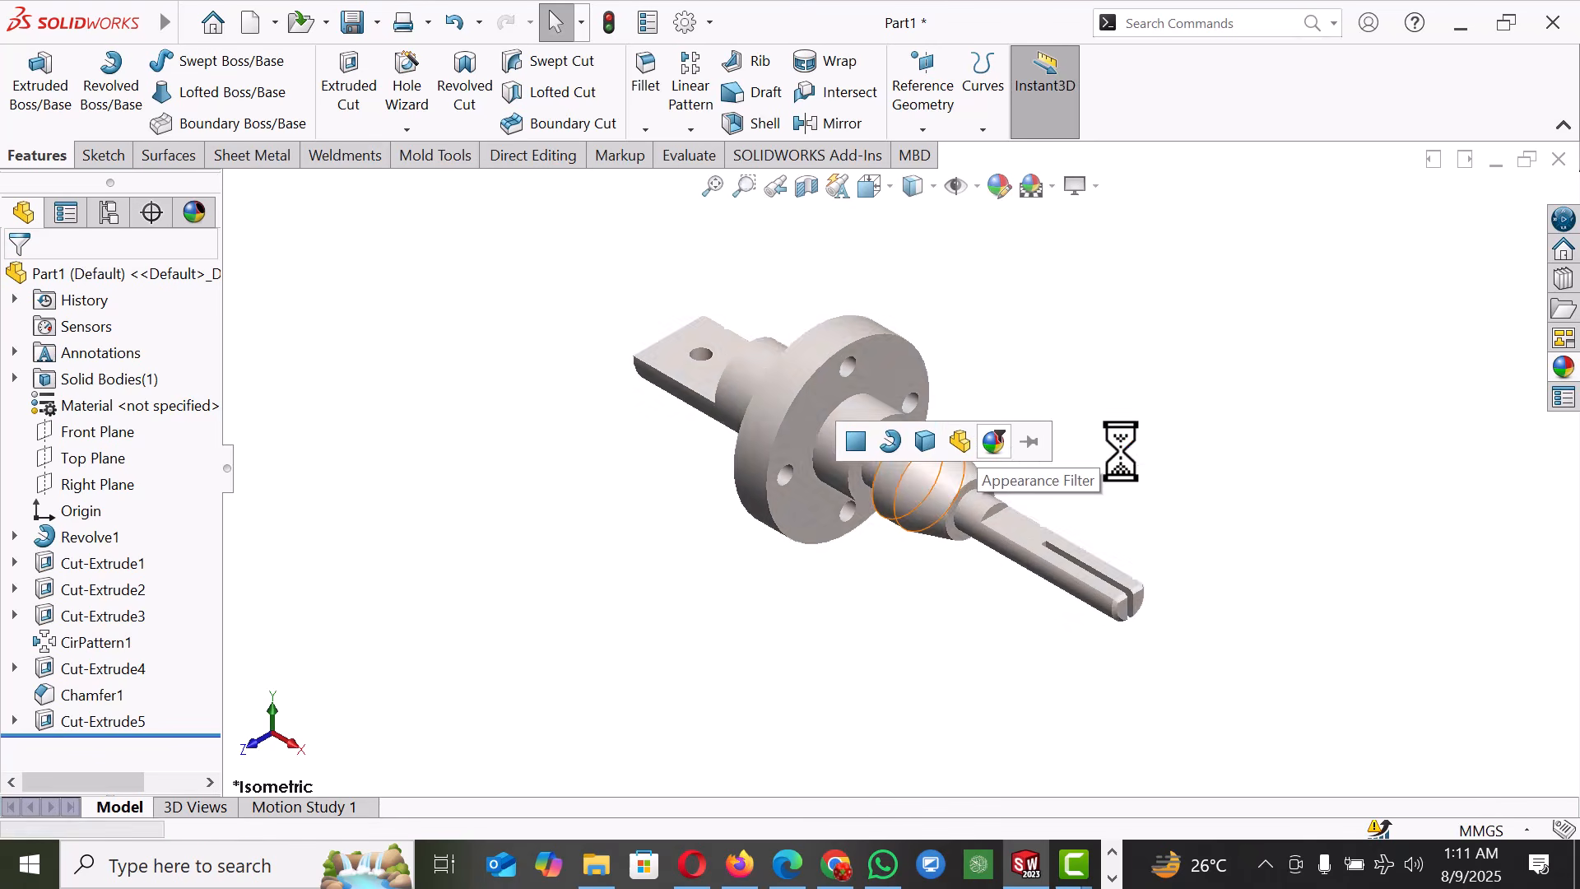
- Open the whole part's burnished steel appearance for editing and change its colour to bright yellow, red 255 and green 251
{"action": "right_click", "coordinate": [905, 415]}
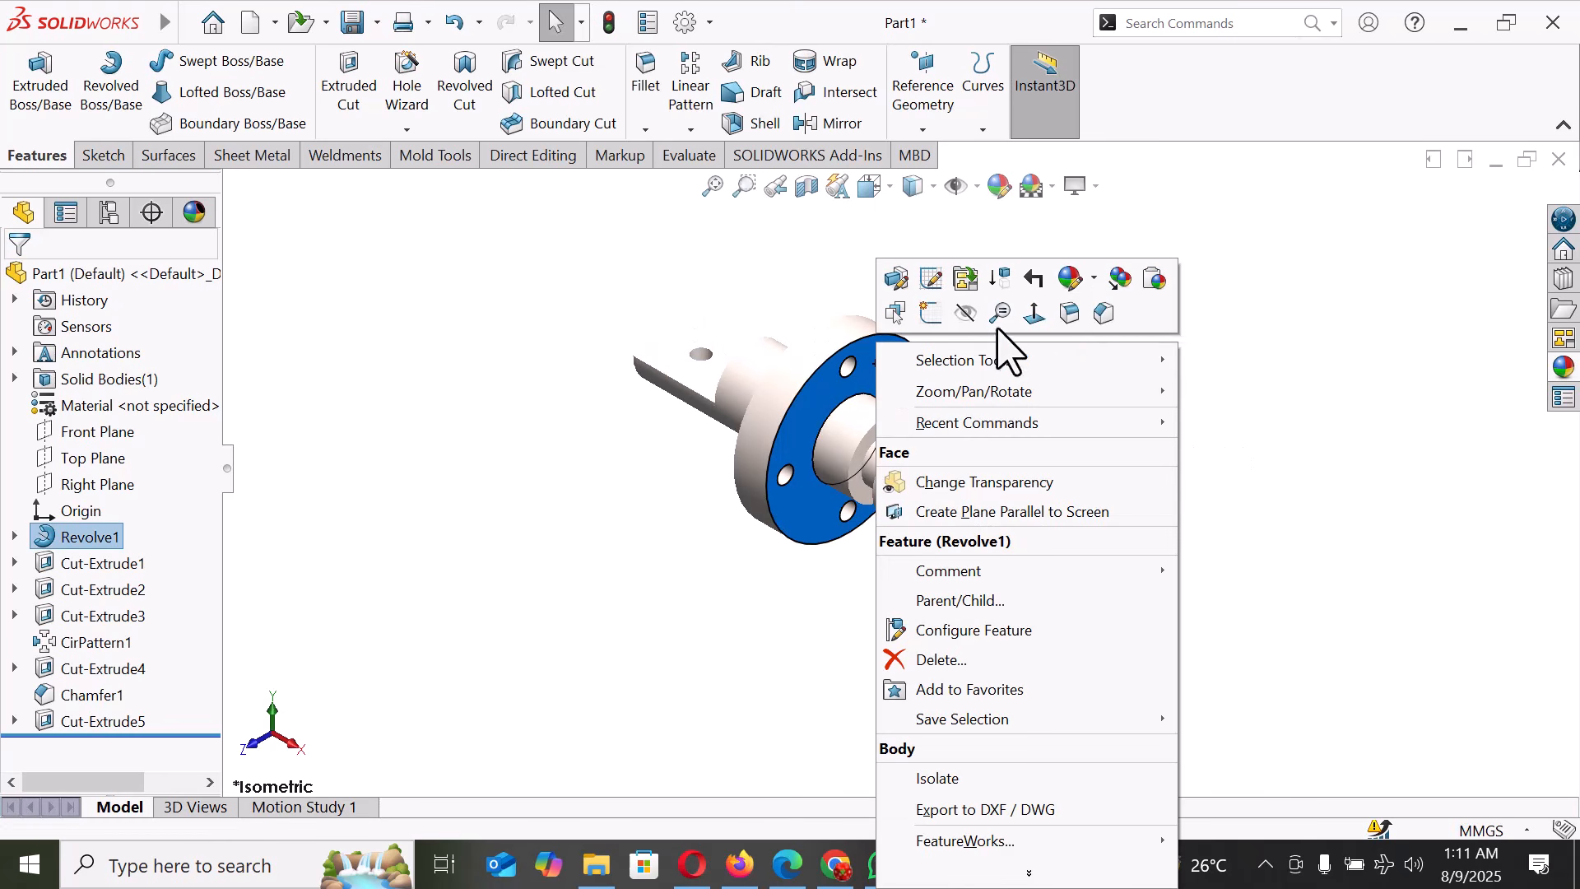
{"action": "left_click", "coordinate": [1093, 281]}
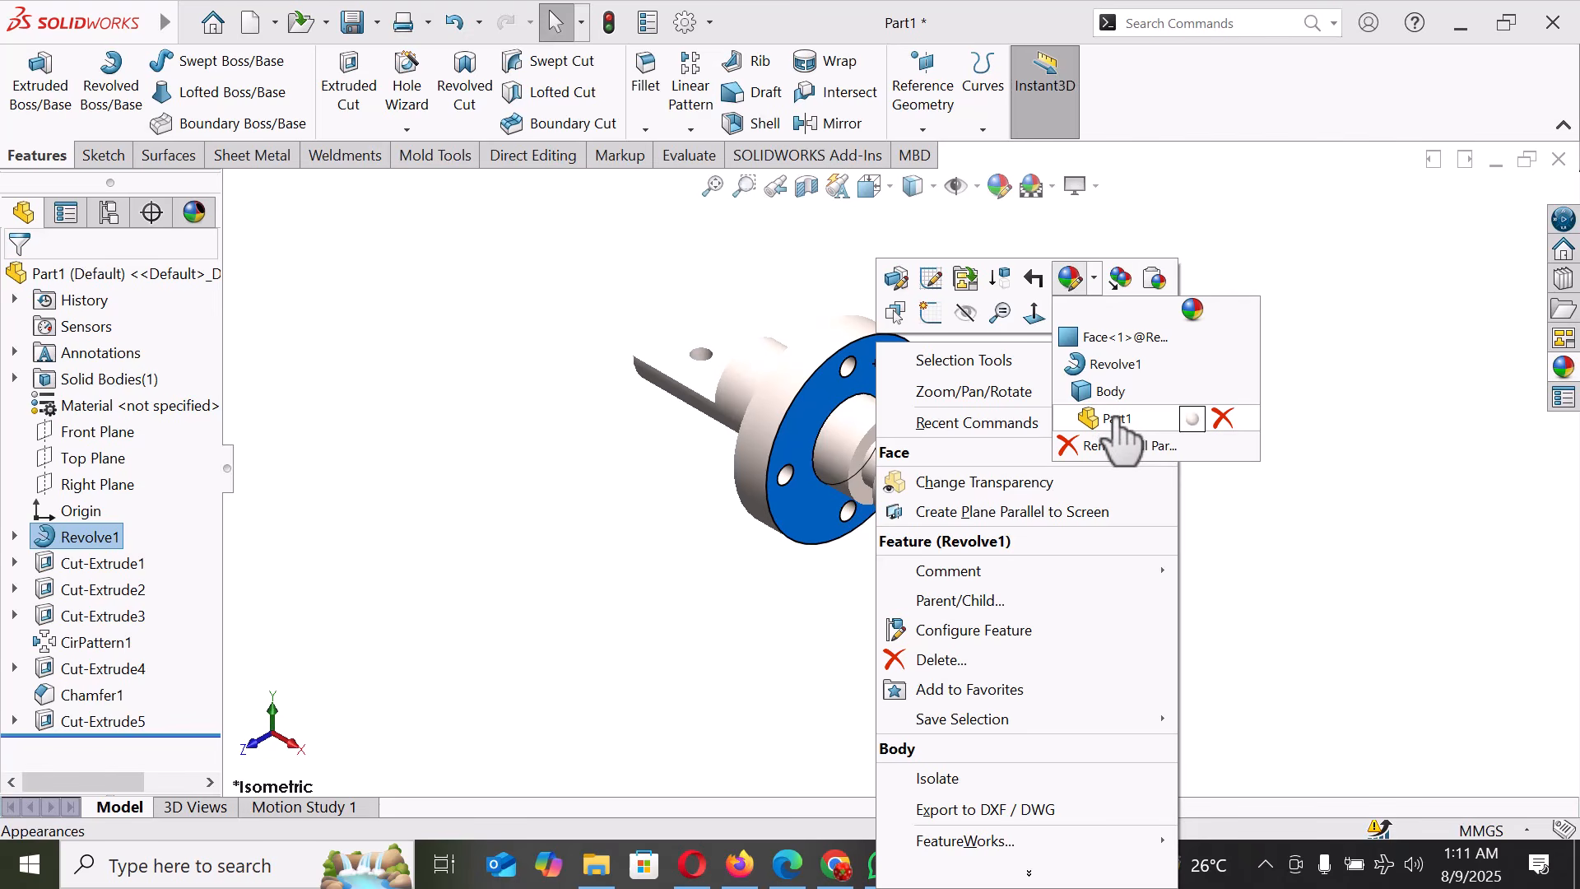
{"action": "left_click", "coordinate": [1114, 418]}
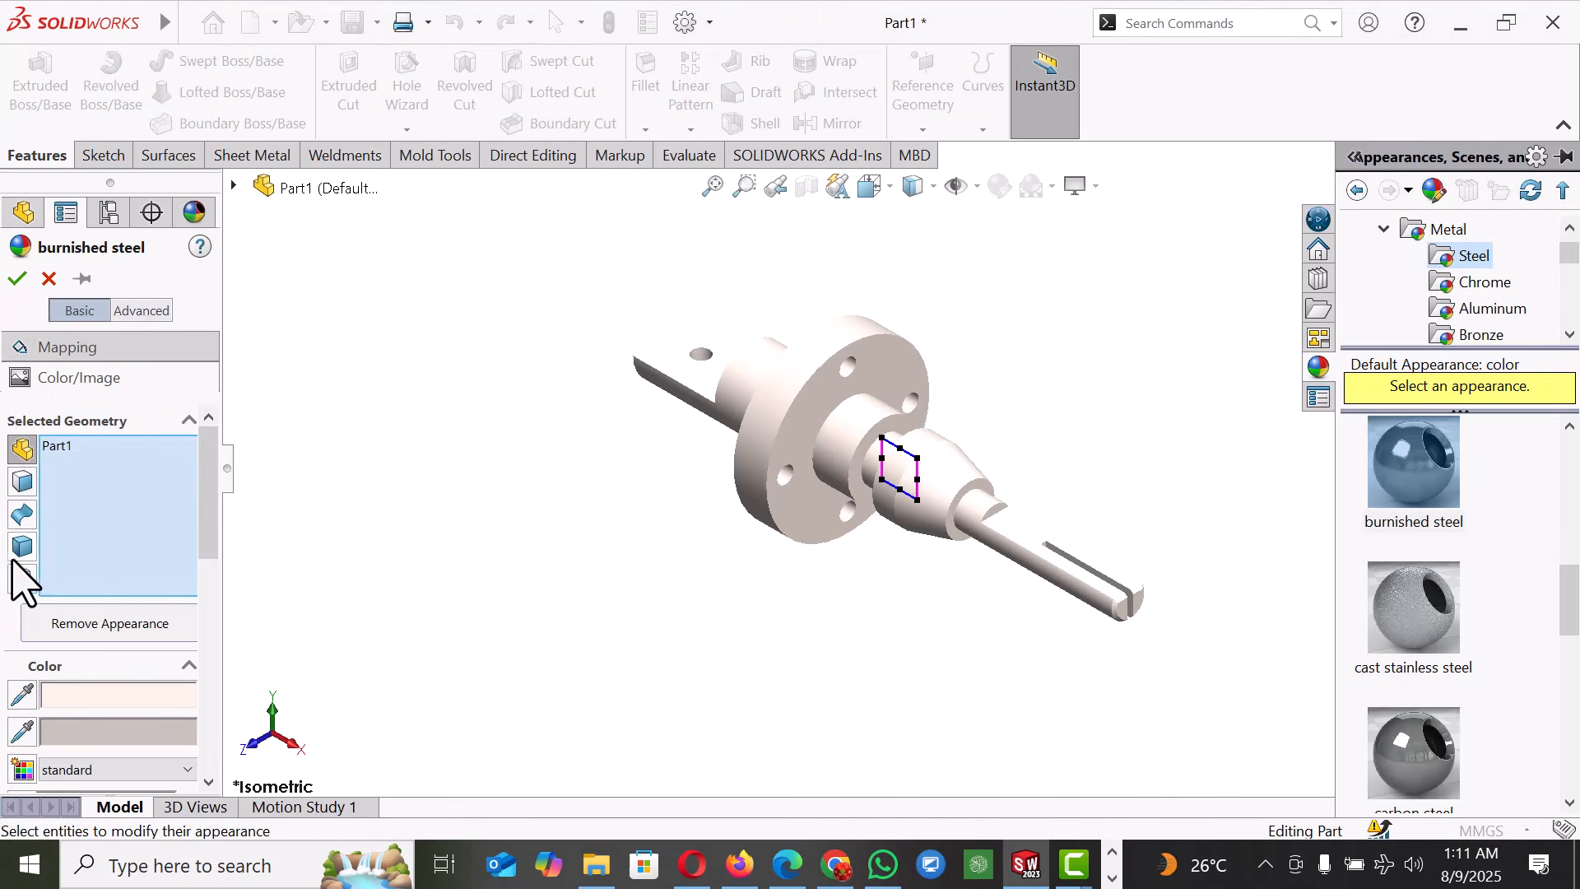
{"action": "left_click_drag", "start_coordinate": [208, 497], "coordinate": [217, 613]}
{"action": "left_click_drag", "start_coordinate": [102, 624], "coordinate": [66, 631]}
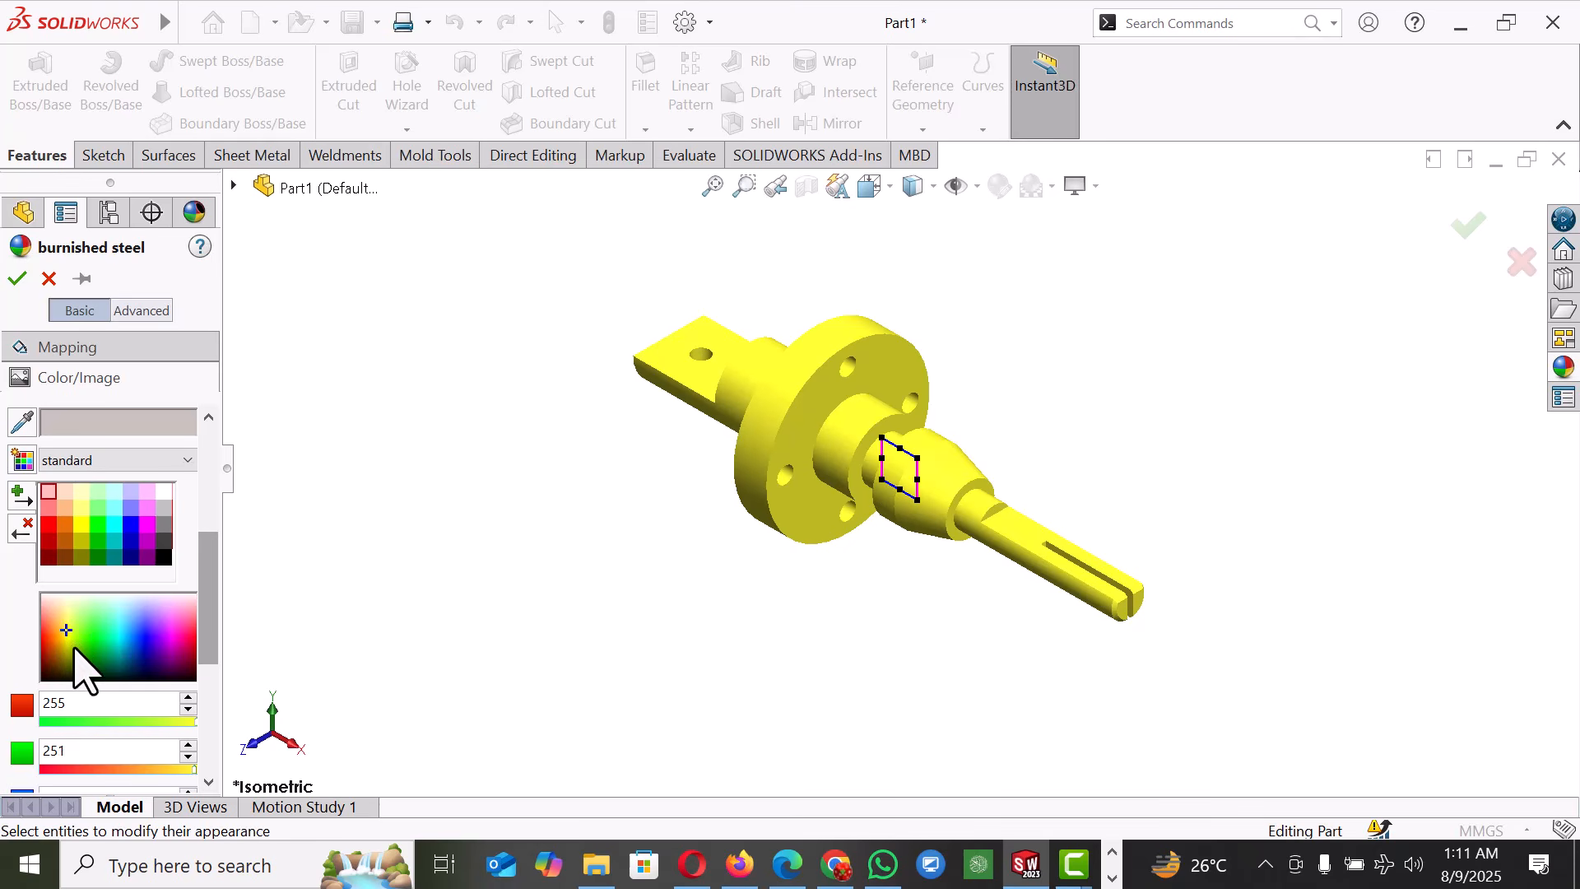
- Try several green and olive shades from the colour spectrum on the part
{"action": "left_click", "coordinate": [98, 647]}
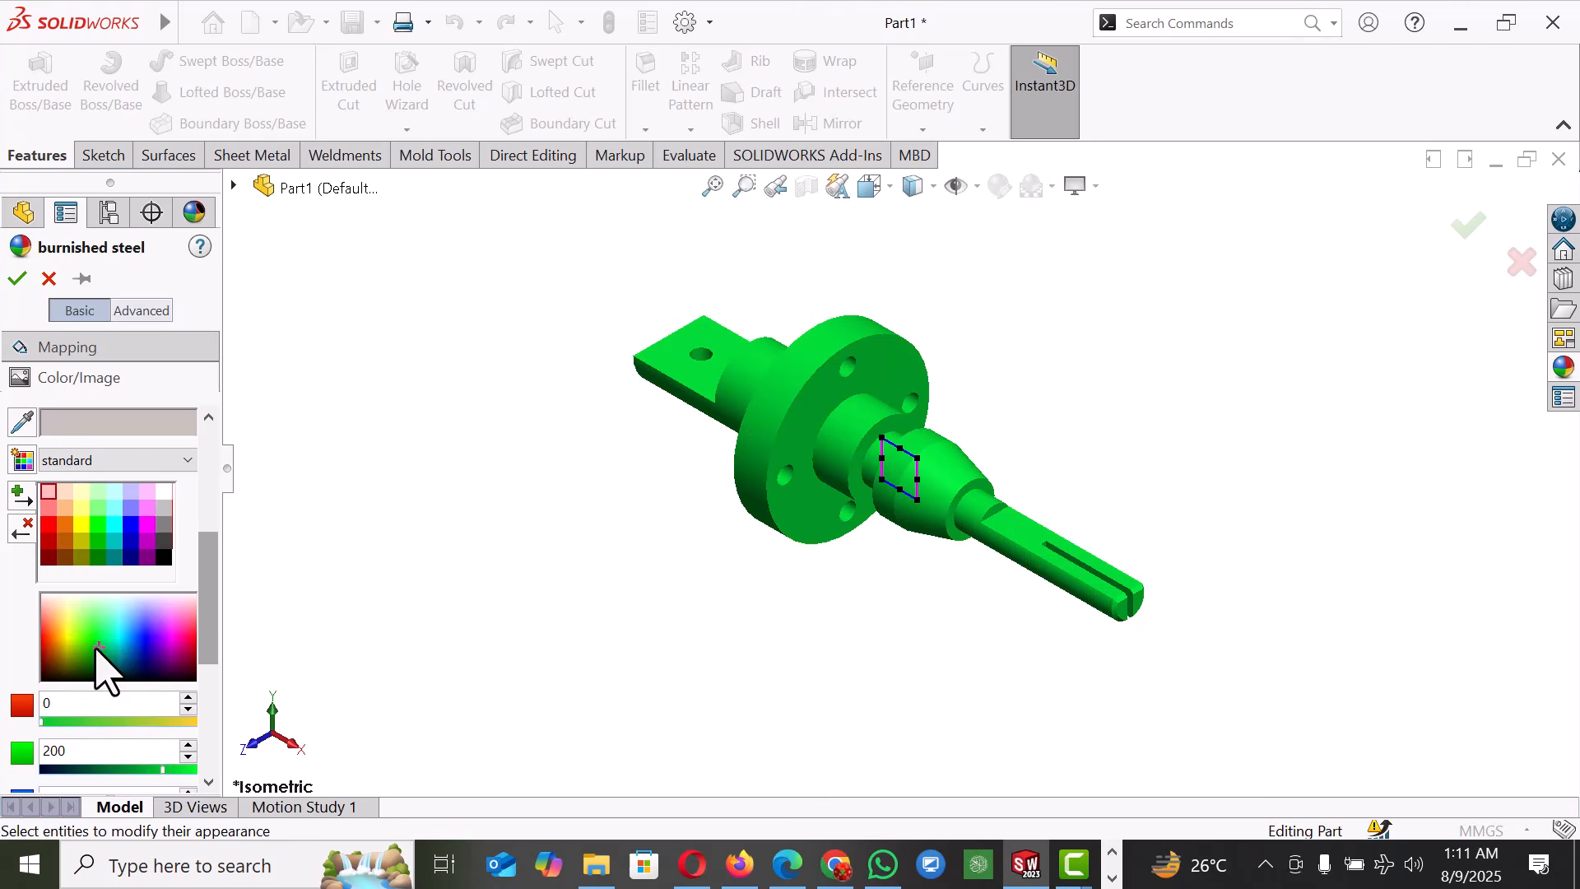
{"action": "left_click", "coordinate": [87, 644]}
{"action": "left_click", "coordinate": [89, 656]}
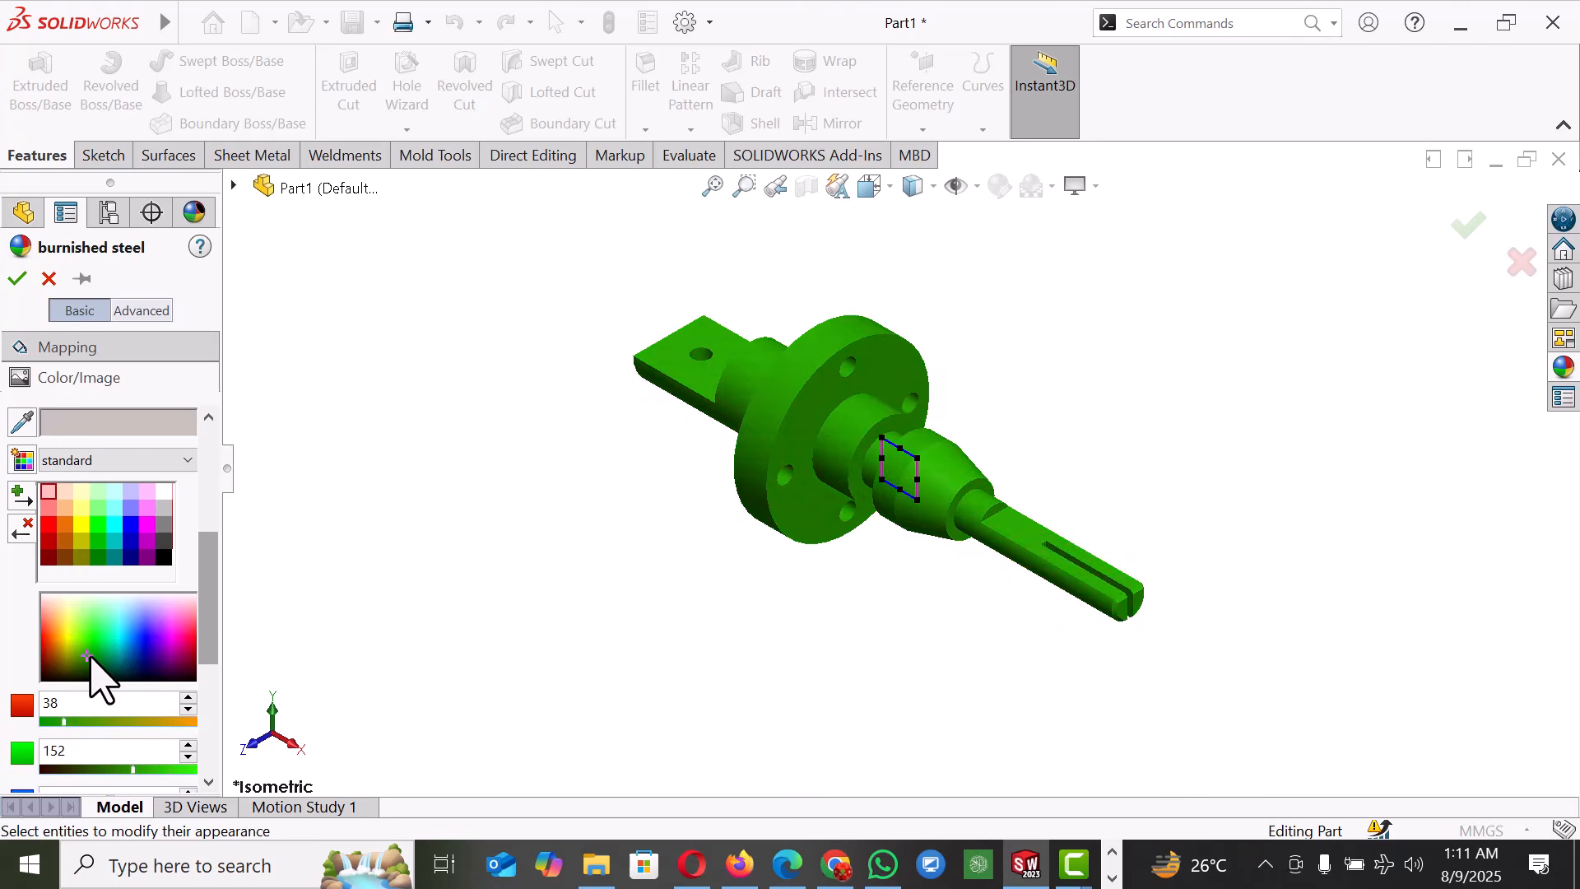
{"action": "left_click", "coordinate": [73, 662]}
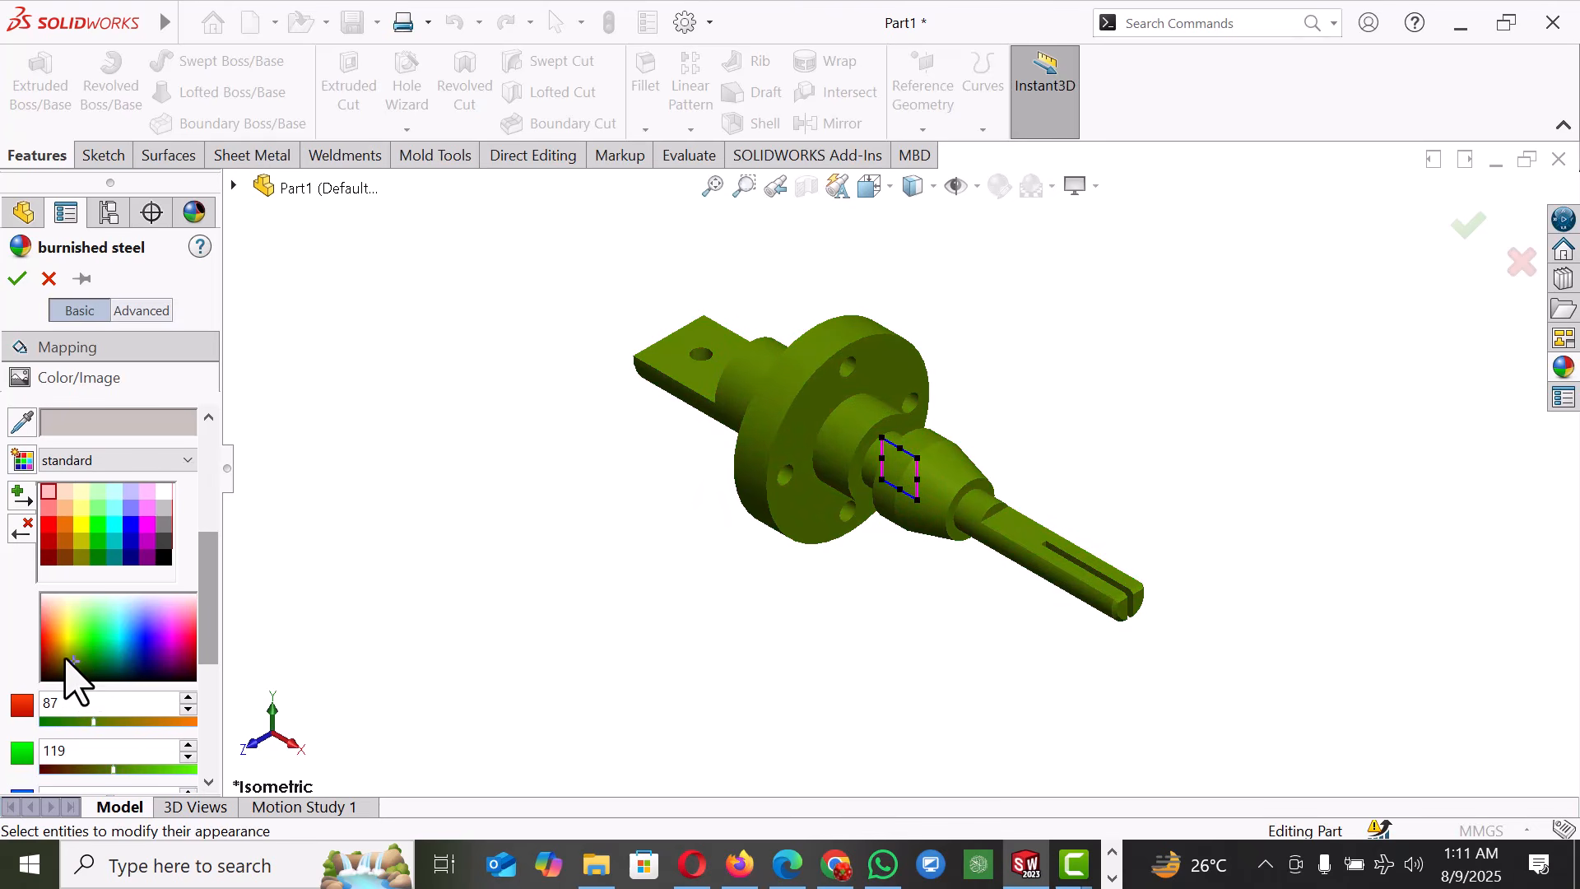
{"action": "left_click", "coordinate": [68, 668]}
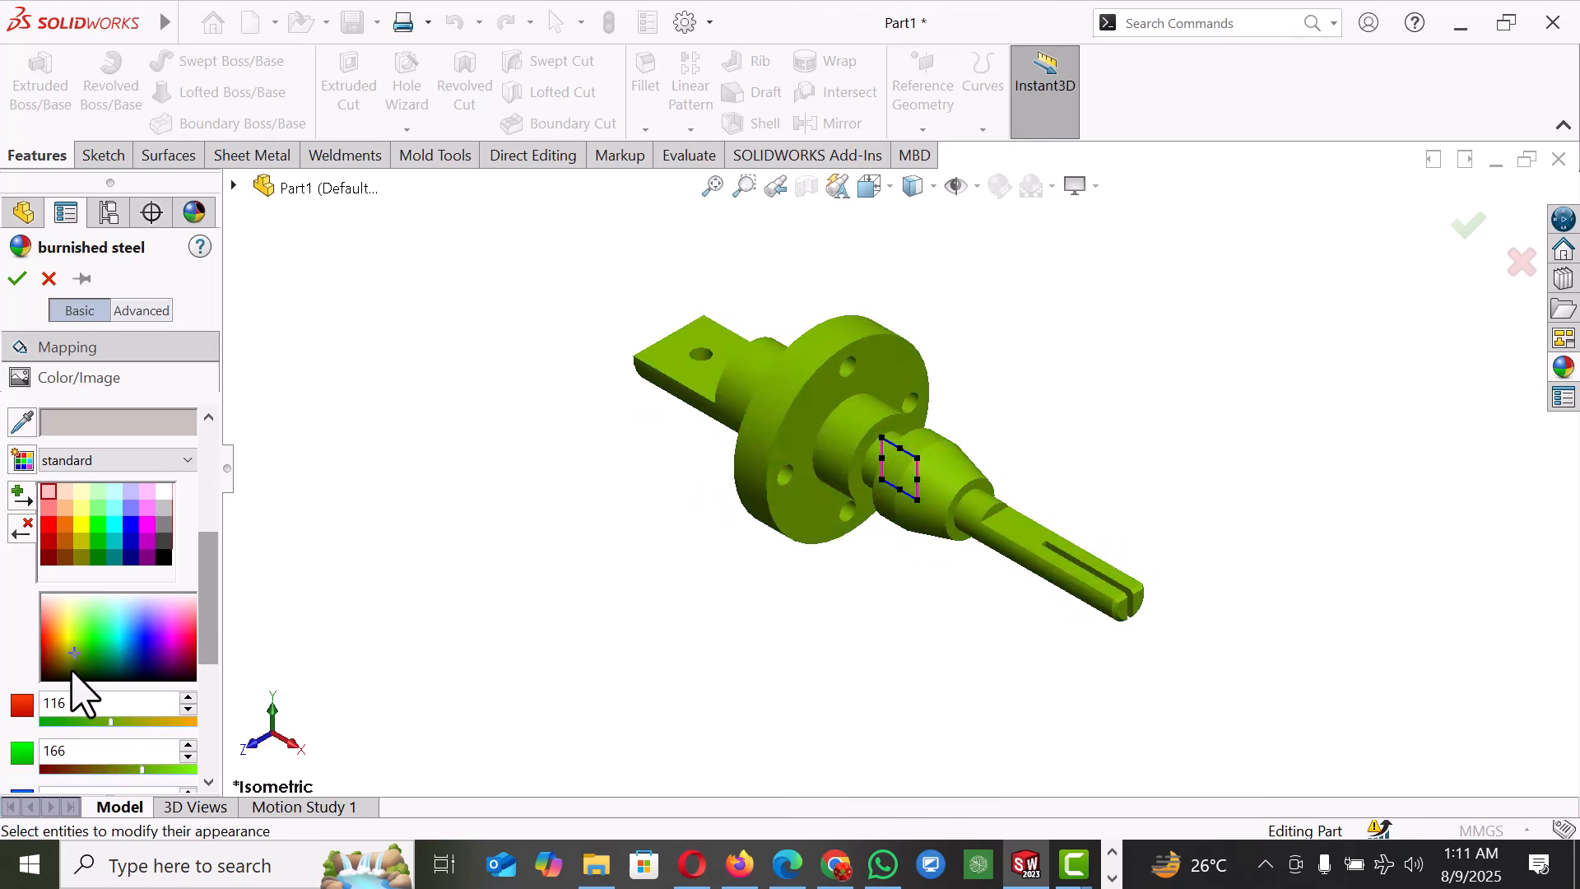
{"action": "left_click", "coordinate": [72, 654]}
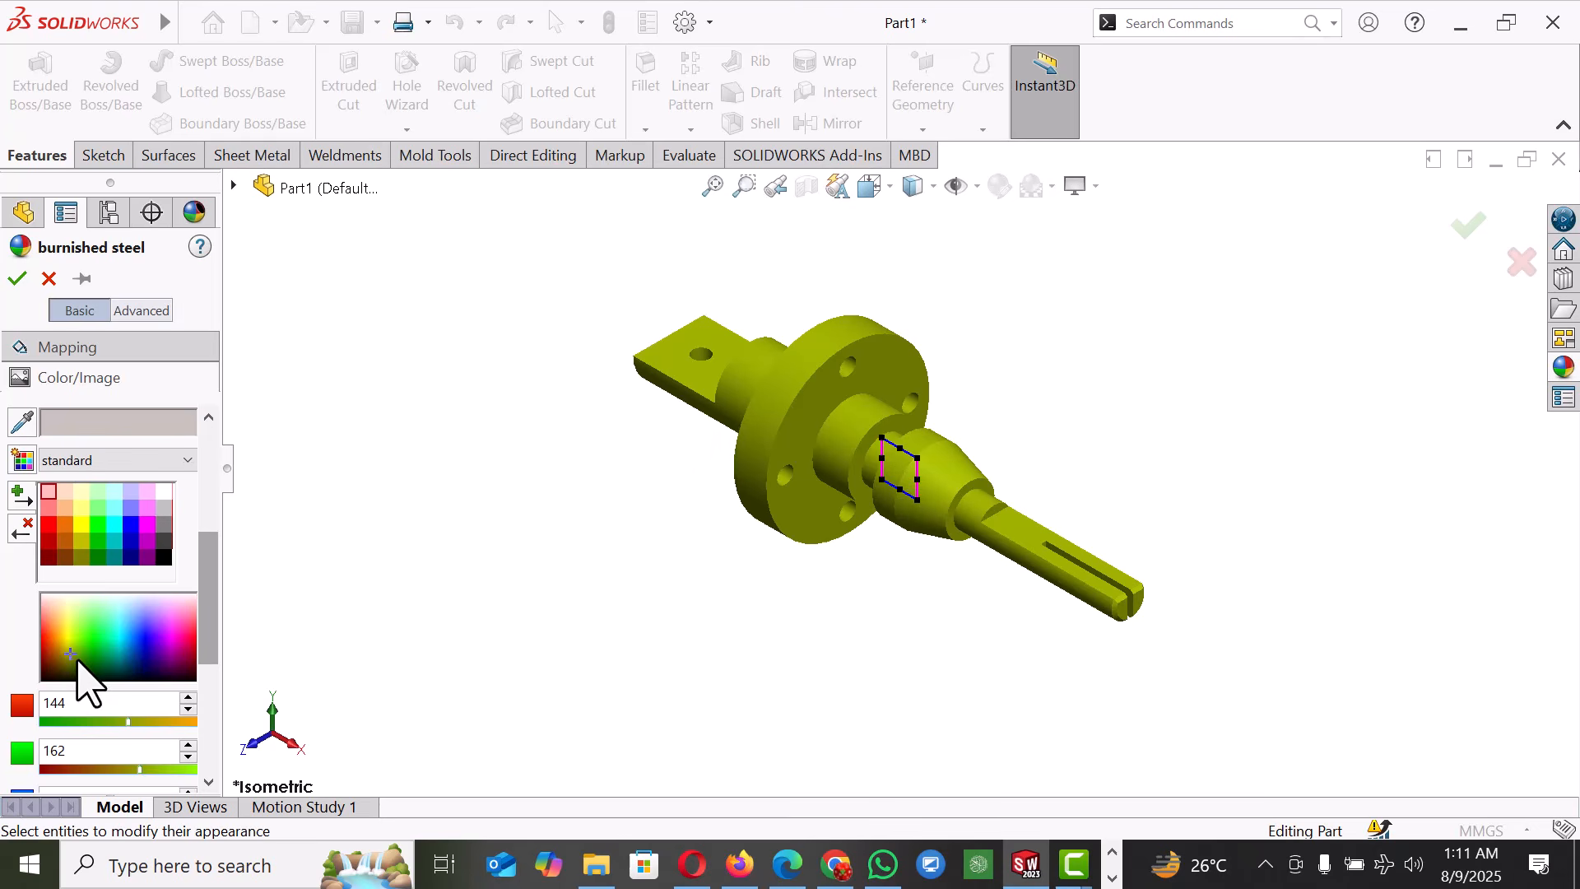
{"action": "left_click", "coordinate": [78, 656]}
{"action": "left_click", "coordinate": [86, 652]}
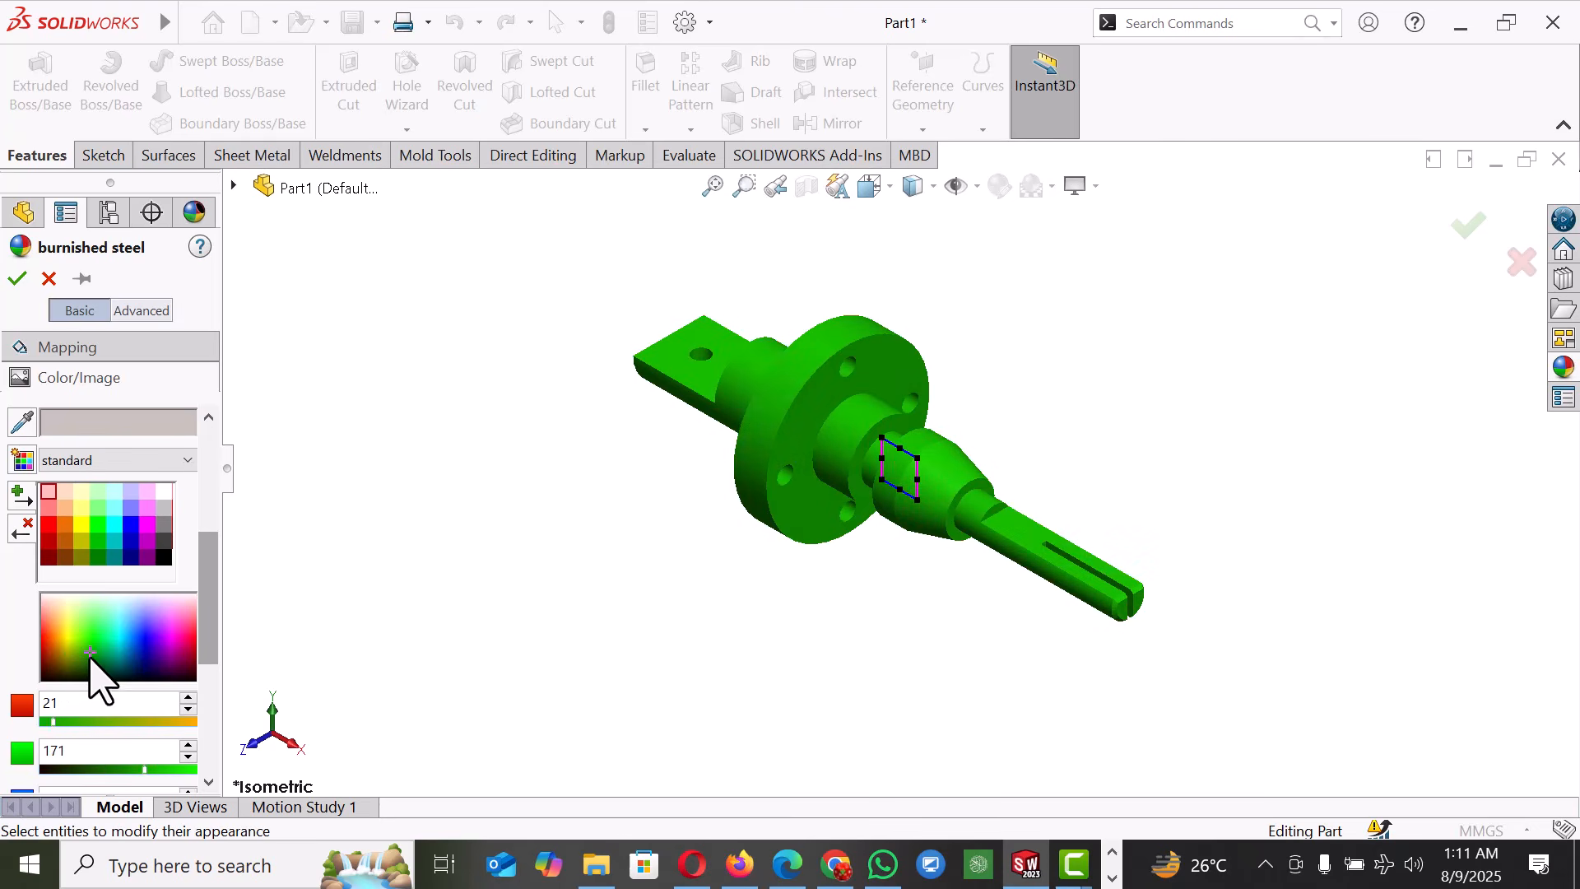
{"action": "left_click", "coordinate": [90, 665]}
- Try several brown, green and magenta shades on the part by varying its red and green levels and spectrum colour
{"action": "left_click", "coordinate": [123, 721]}
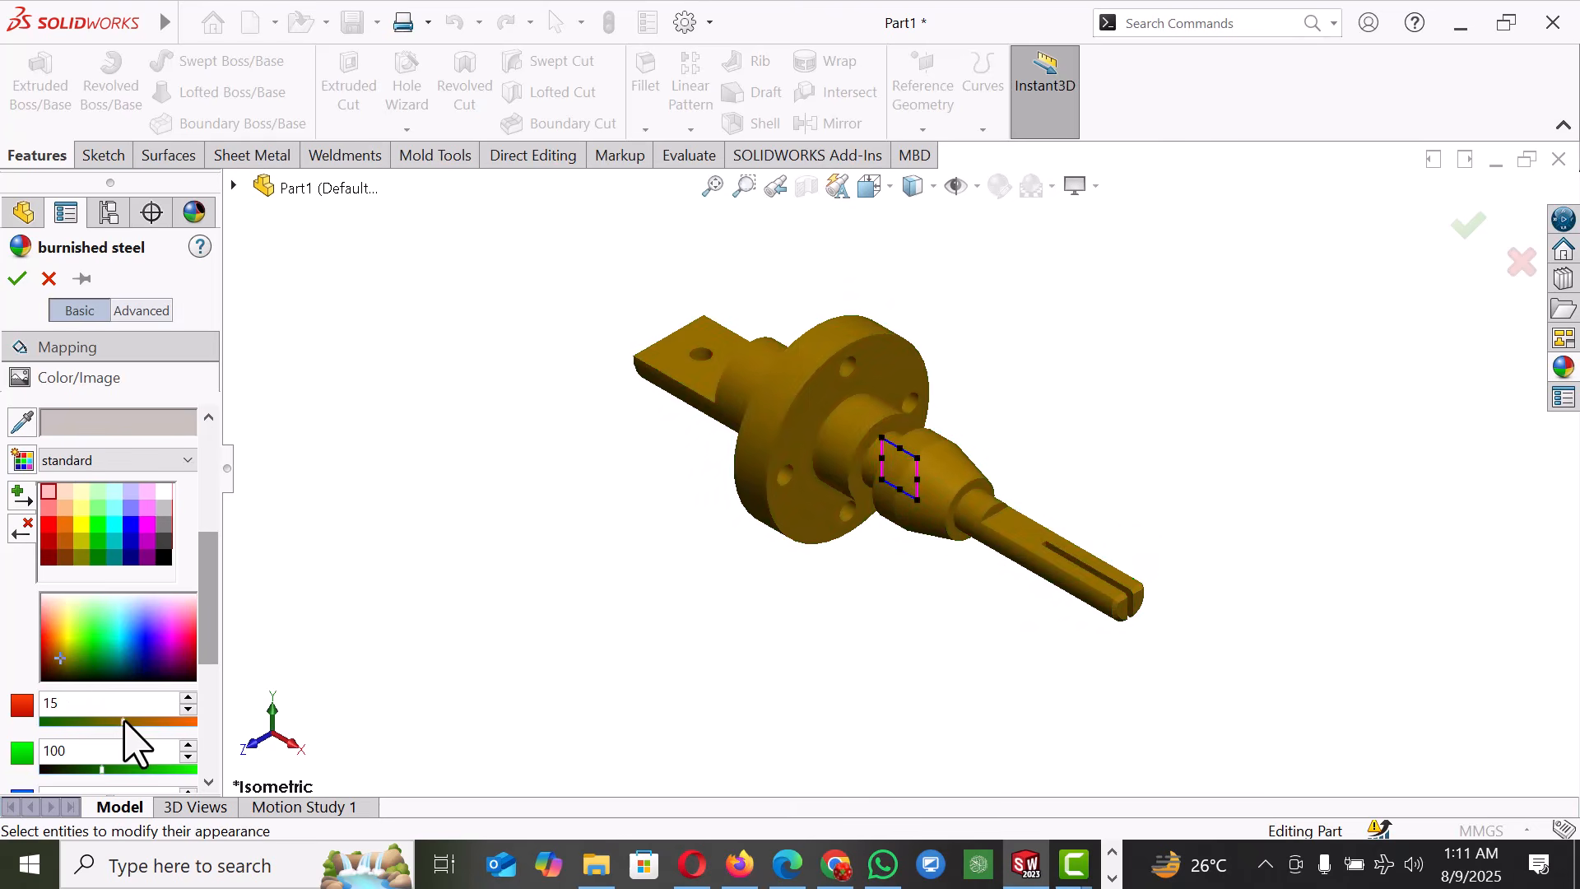
{"action": "left_click", "coordinate": [83, 722]}
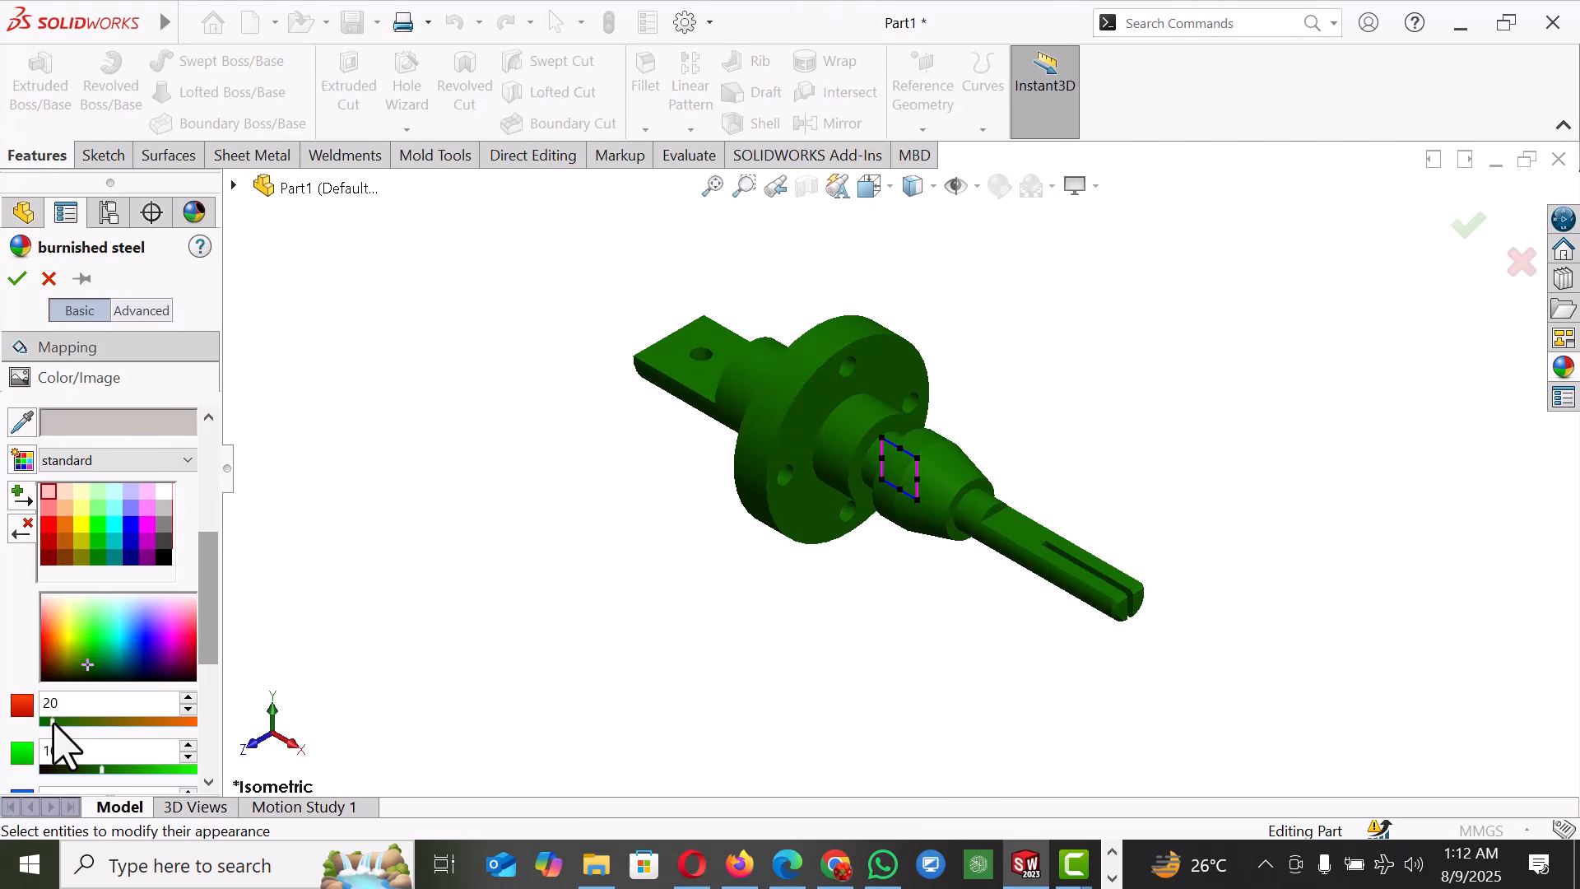
{"action": "left_click", "coordinate": [130, 770]}
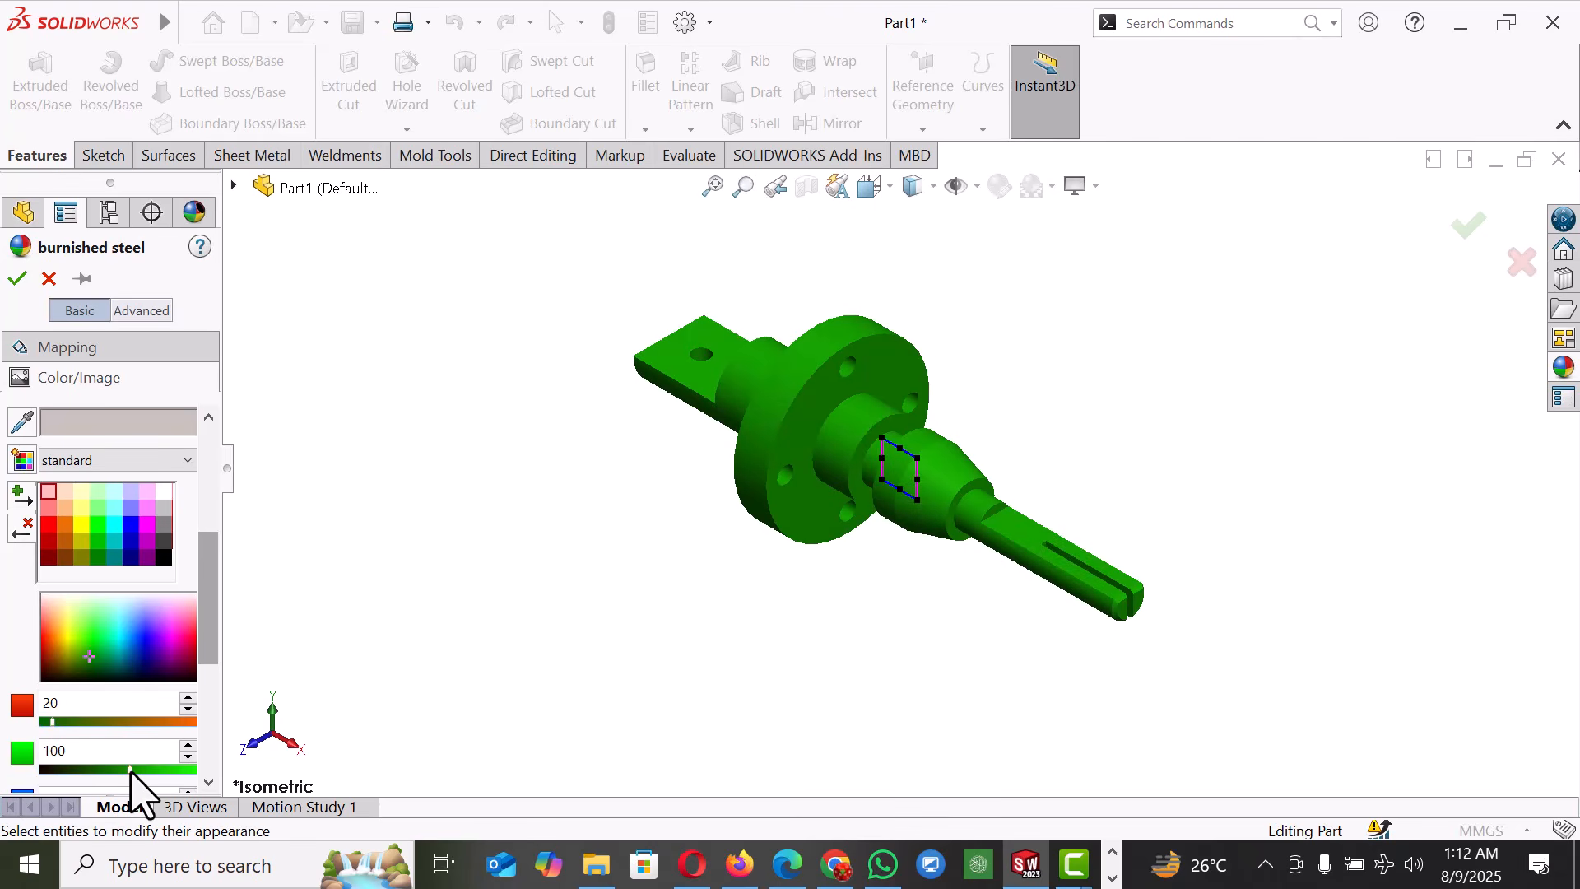
{"action": "left_click", "coordinate": [166, 770]}
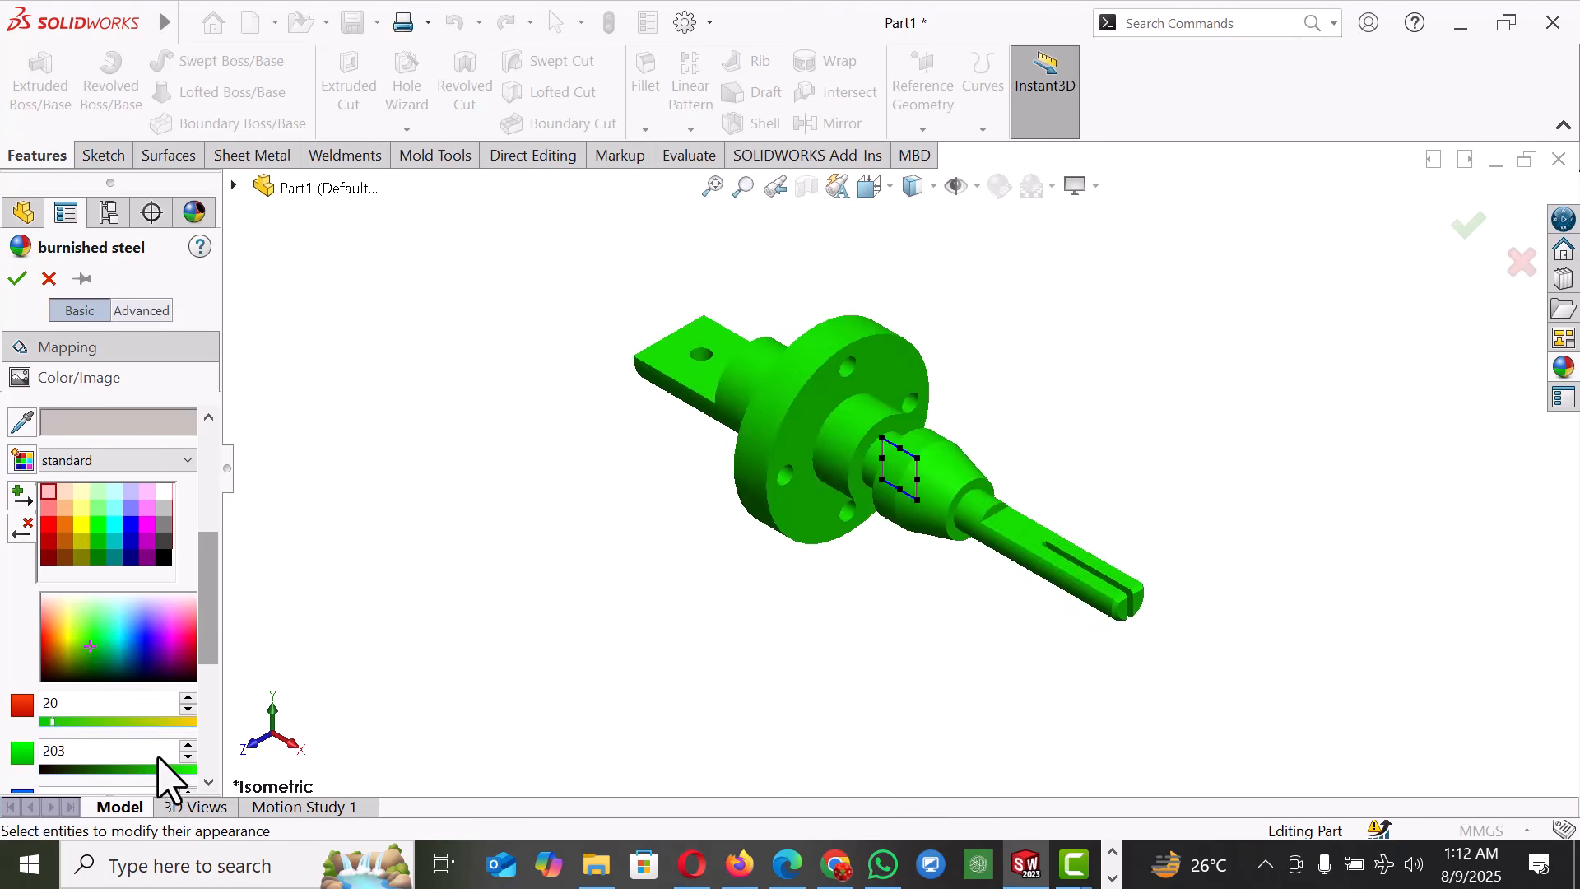
{"action": "left_click", "coordinate": [63, 769]}
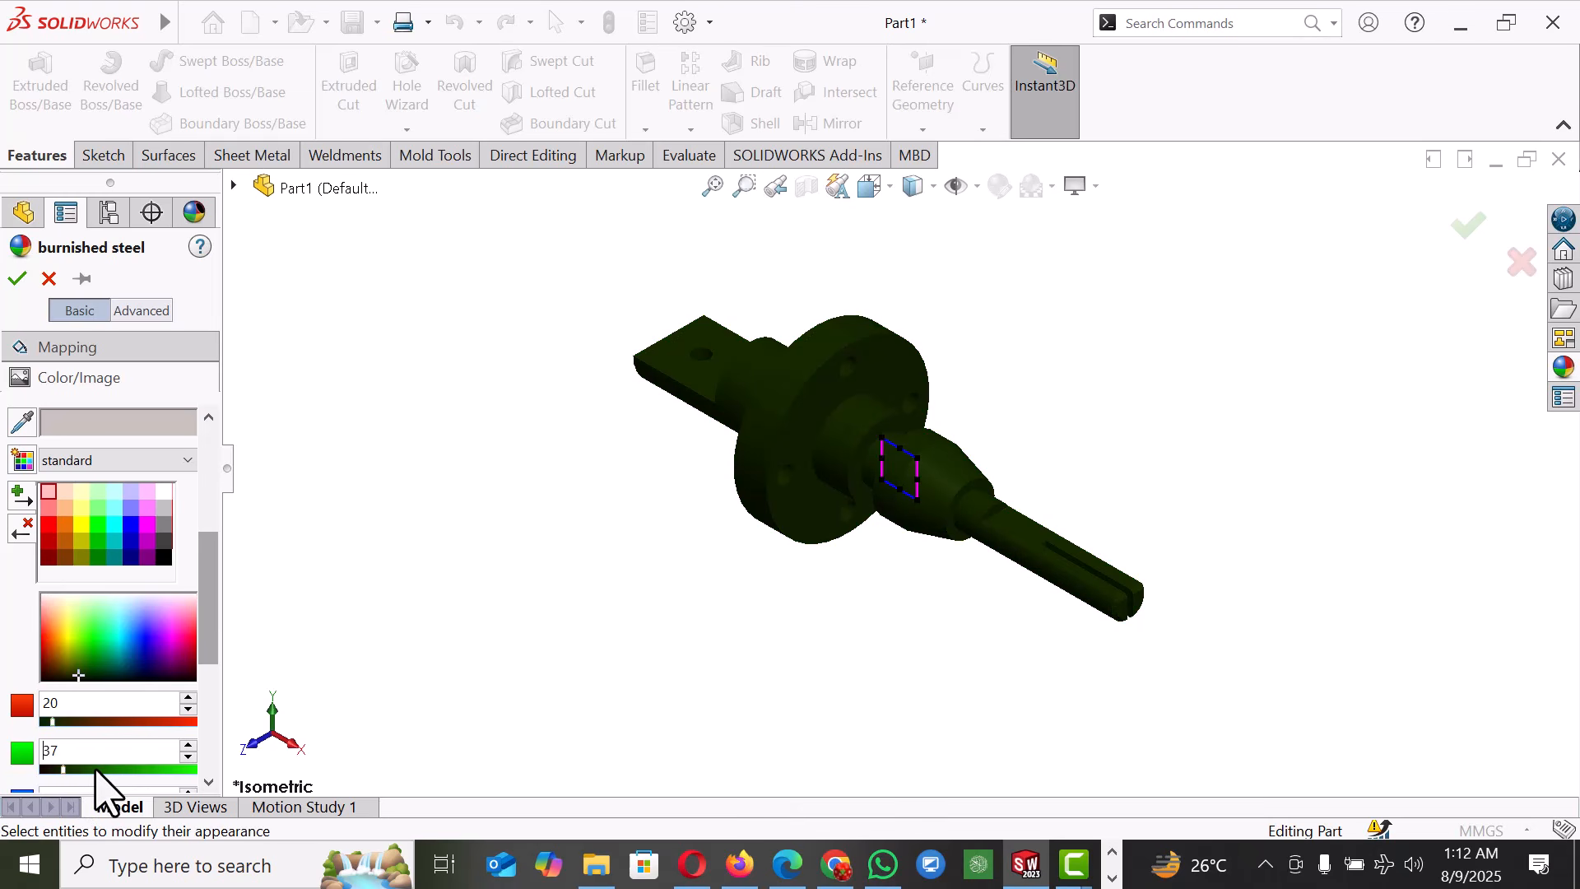
{"action": "left_click", "coordinate": [98, 769]}
{"action": "left_click", "coordinate": [128, 770]}
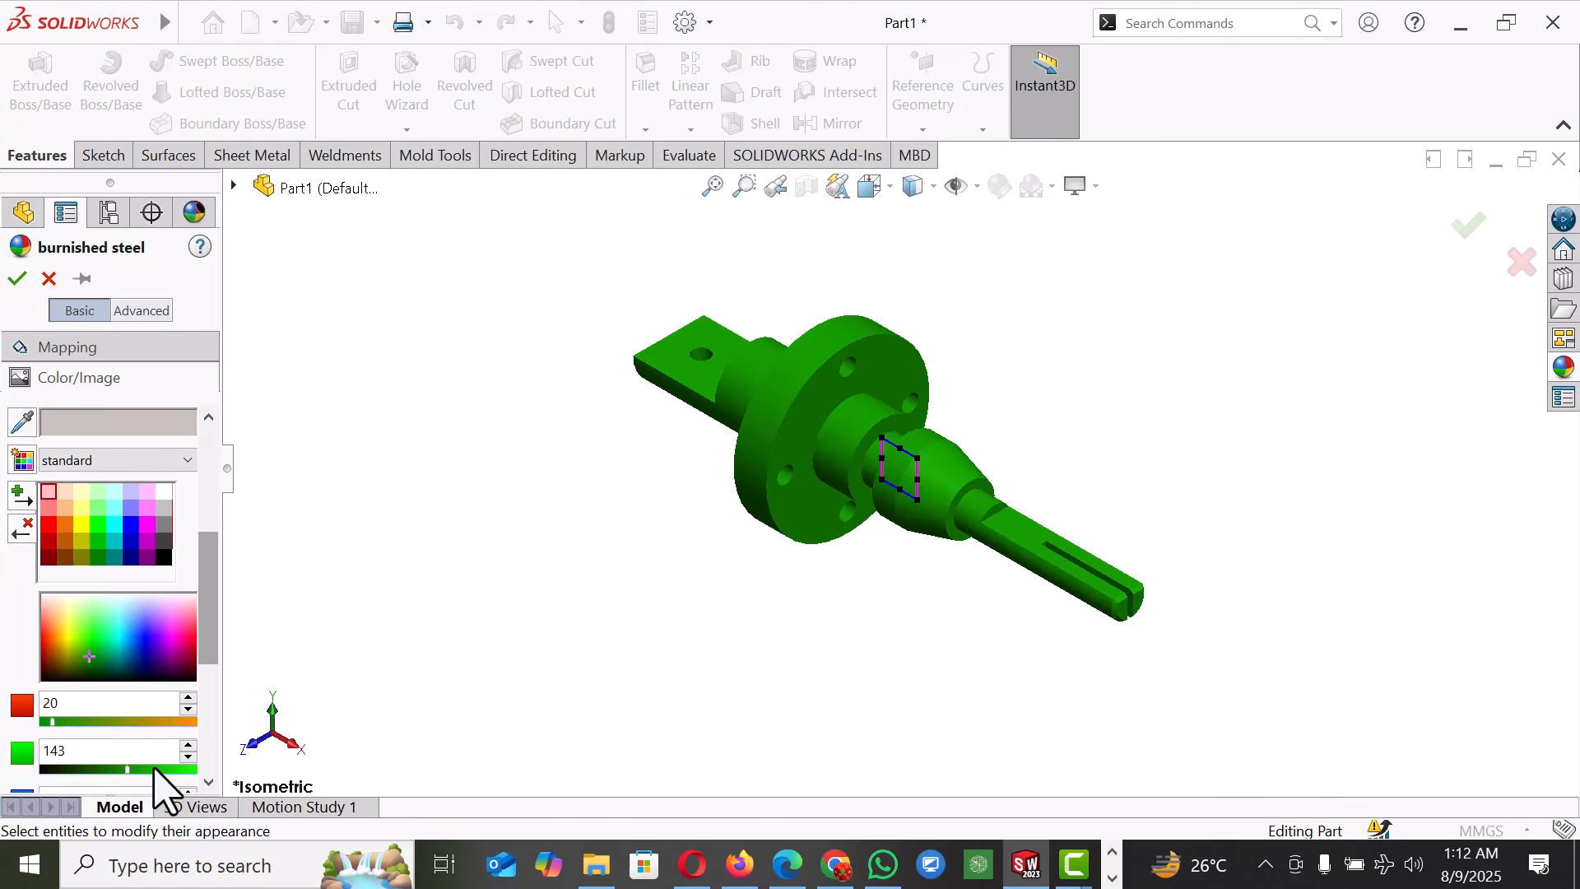
{"action": "left_click", "coordinate": [153, 769]}
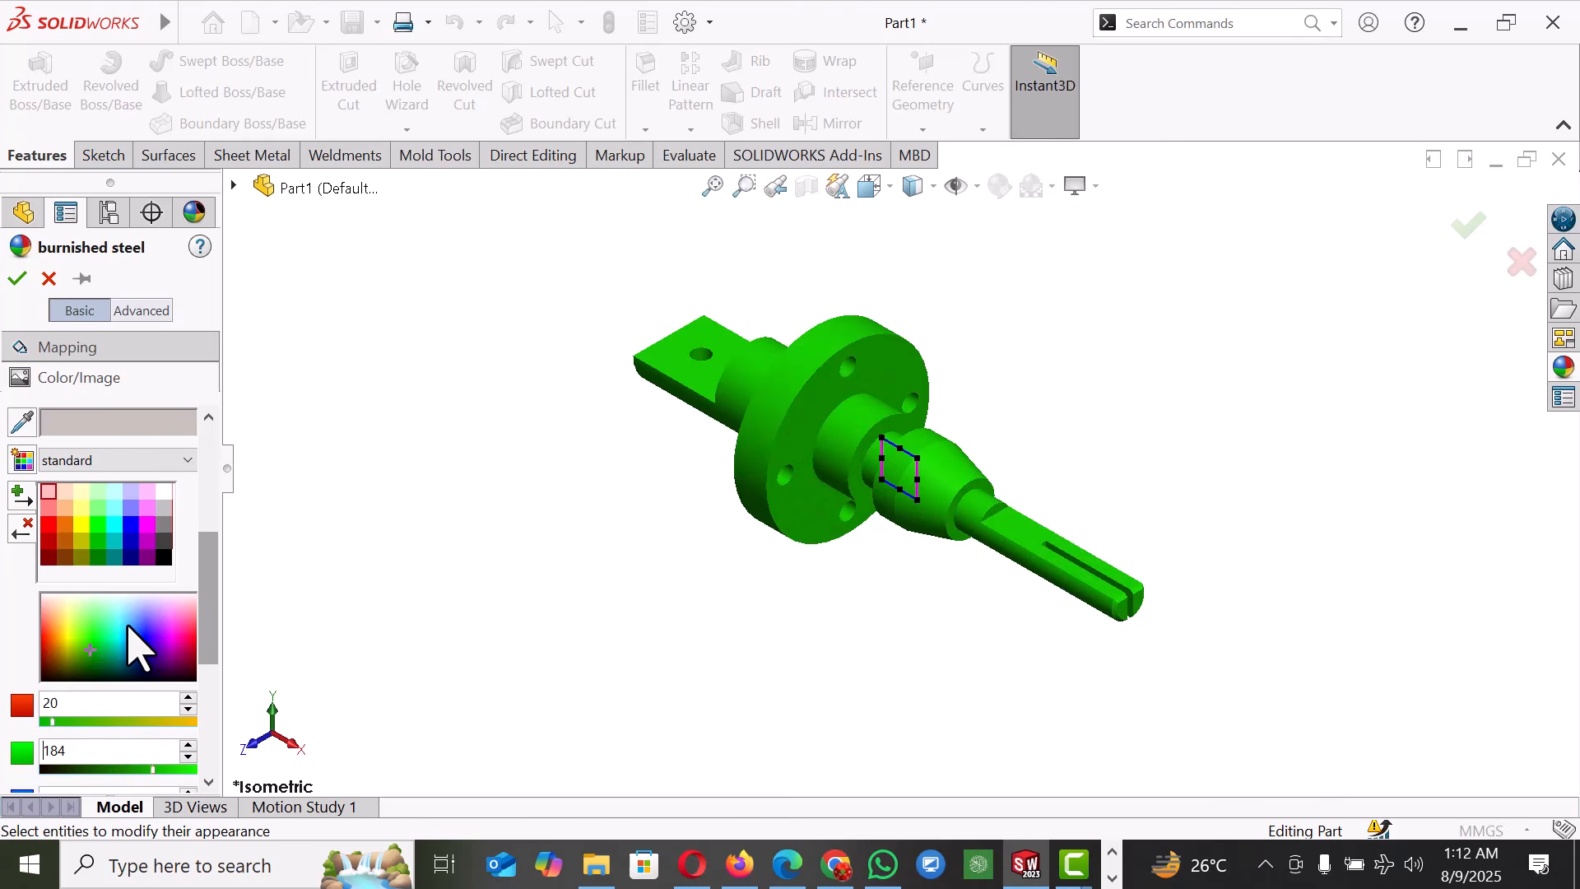
{"action": "left_click_drag", "start_coordinate": [127, 624], "coordinate": [173, 650]}
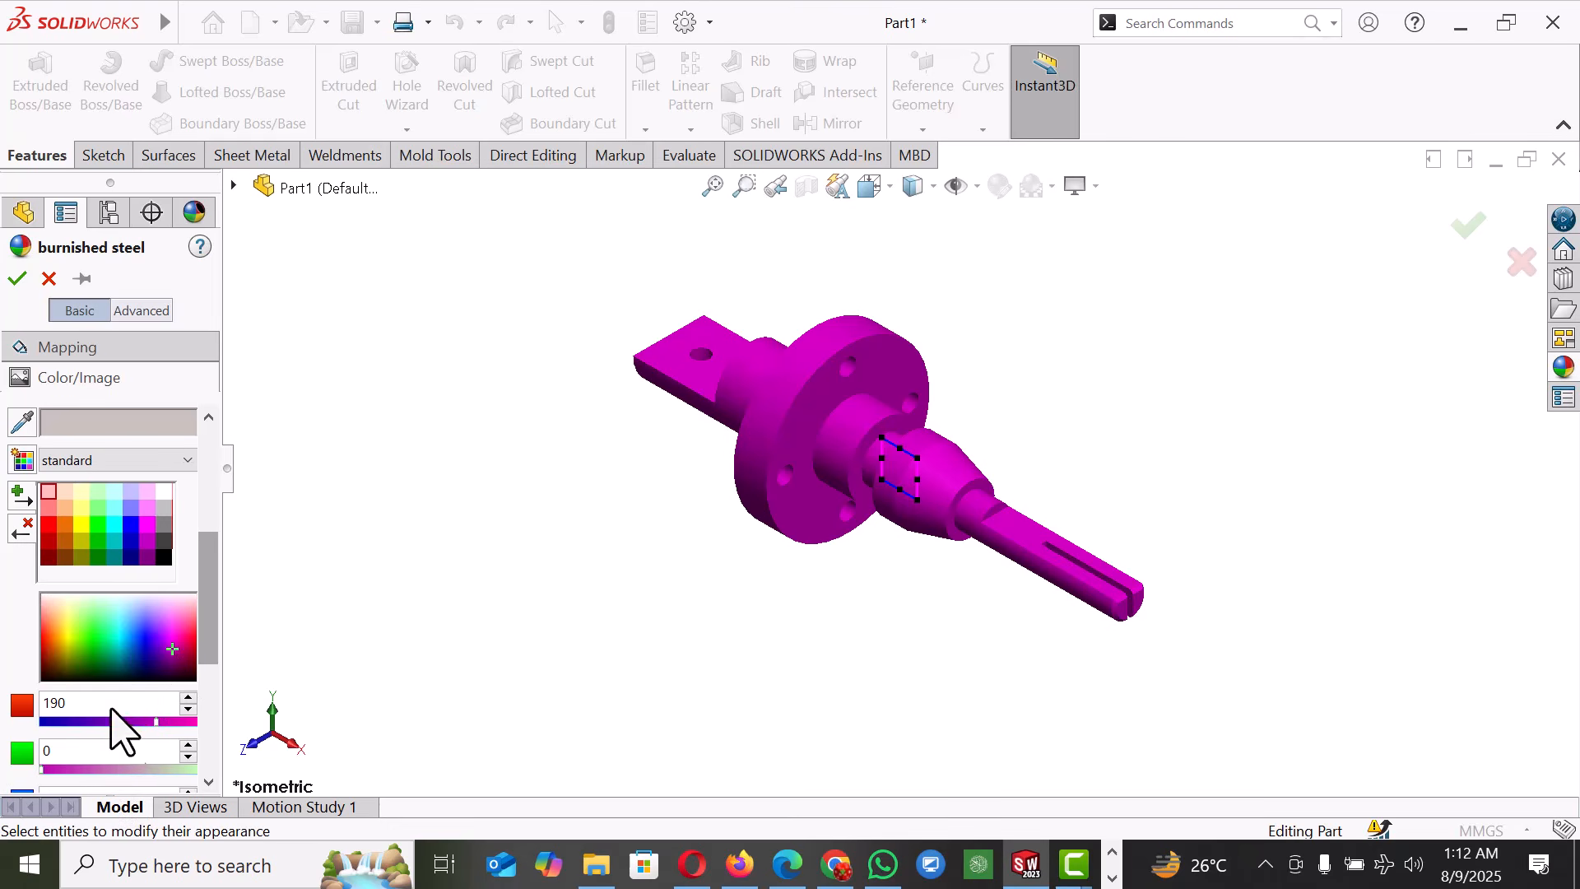
- Set the burnished steel appearance to a medium green with red 39 and green 141, and apply it
{"action": "left_click", "coordinate": [85, 662]}
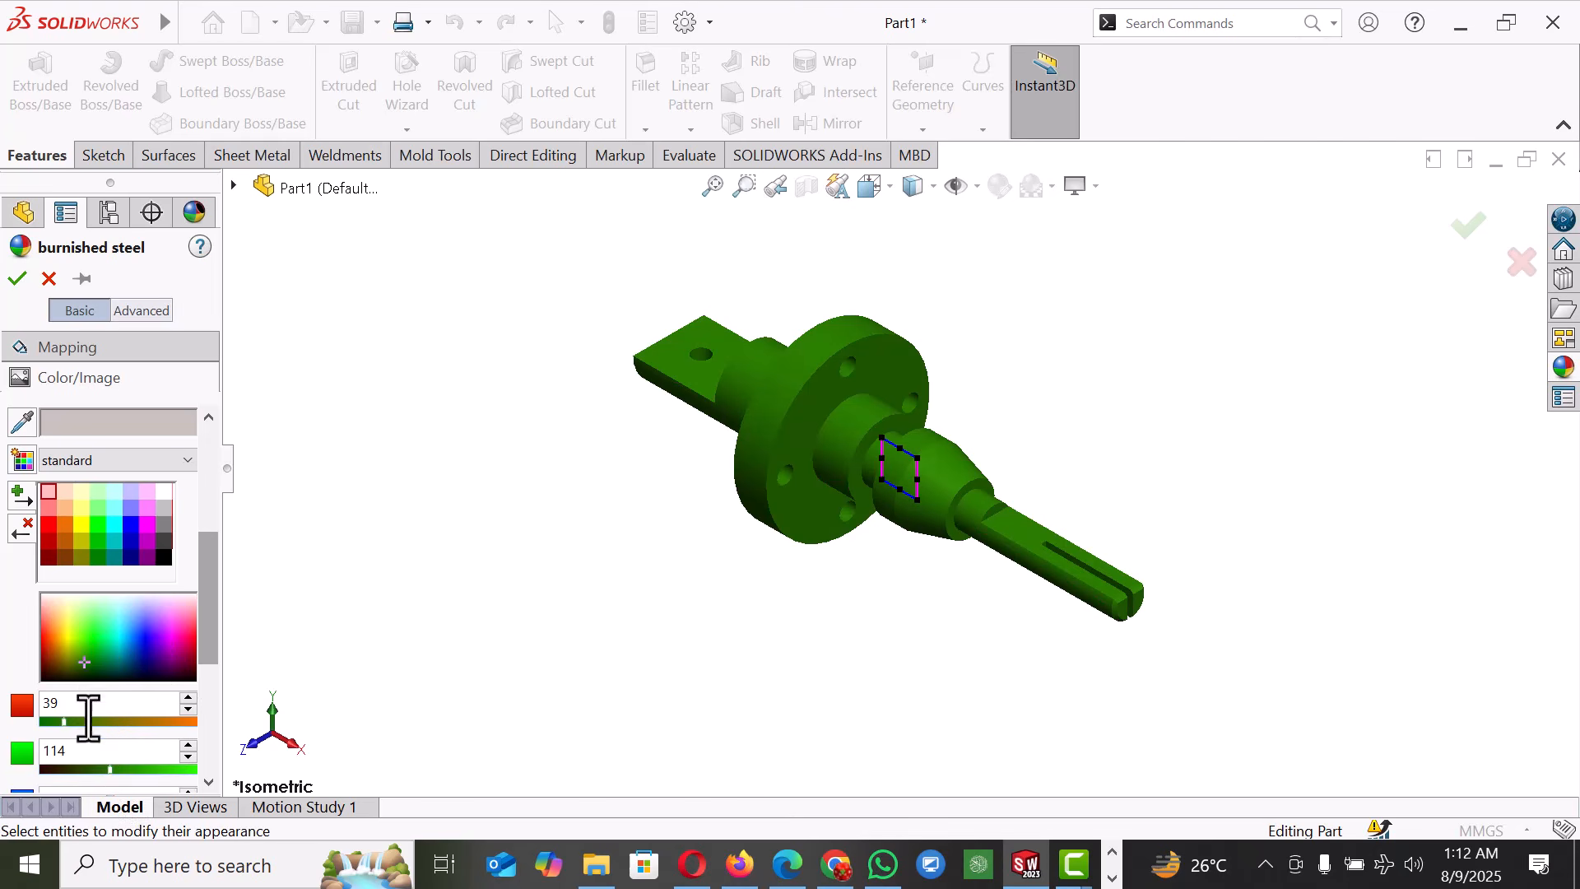
{"action": "left_click", "coordinate": [98, 769]}
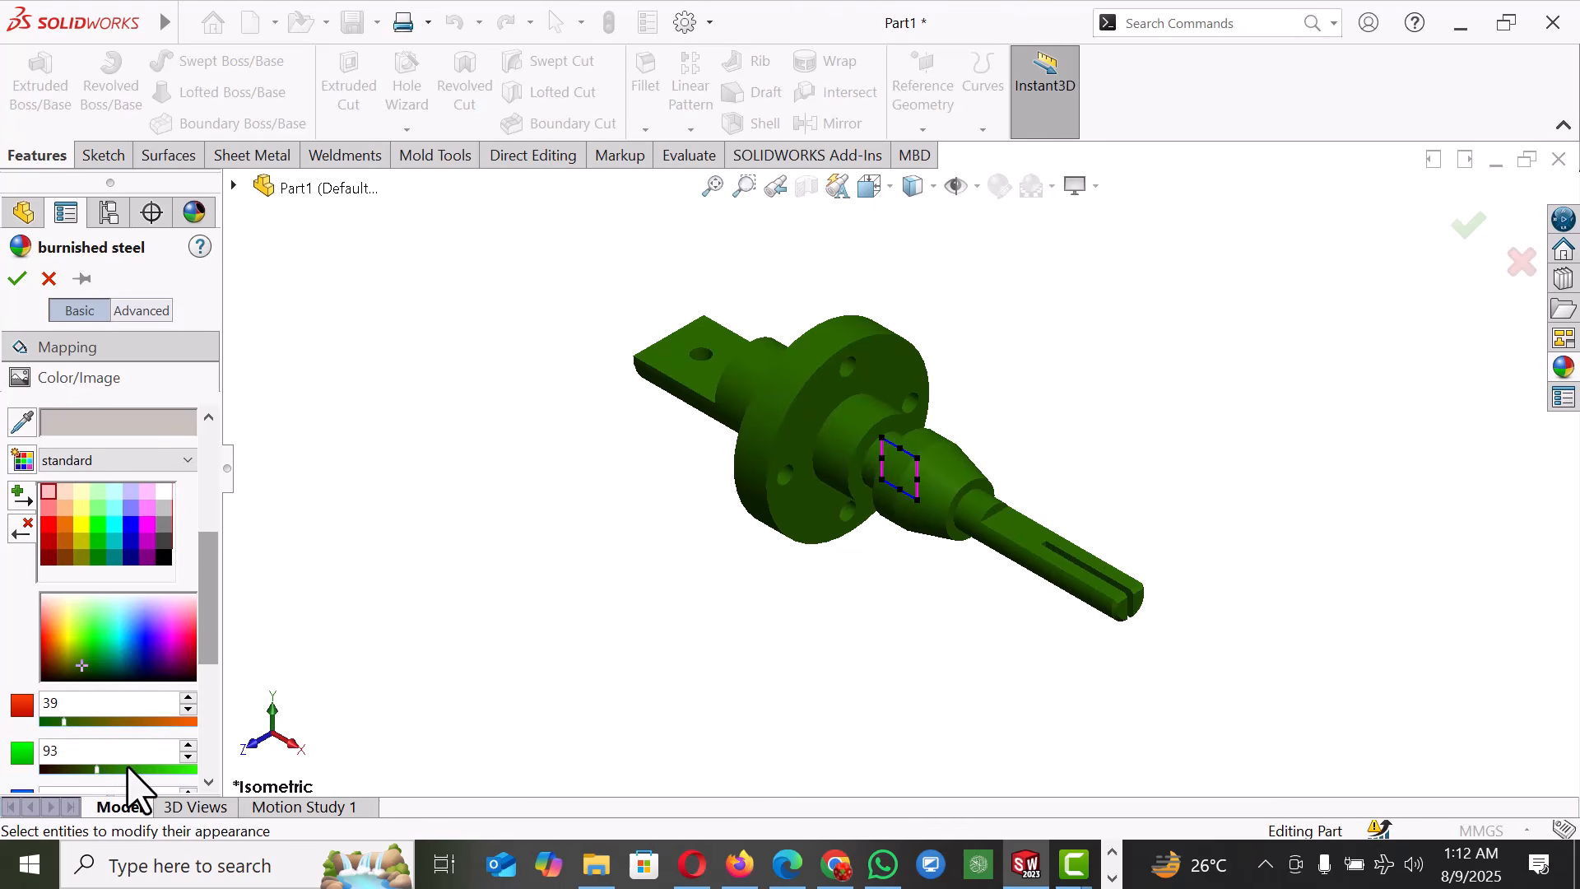
{"action": "left_click", "coordinate": [127, 769]}
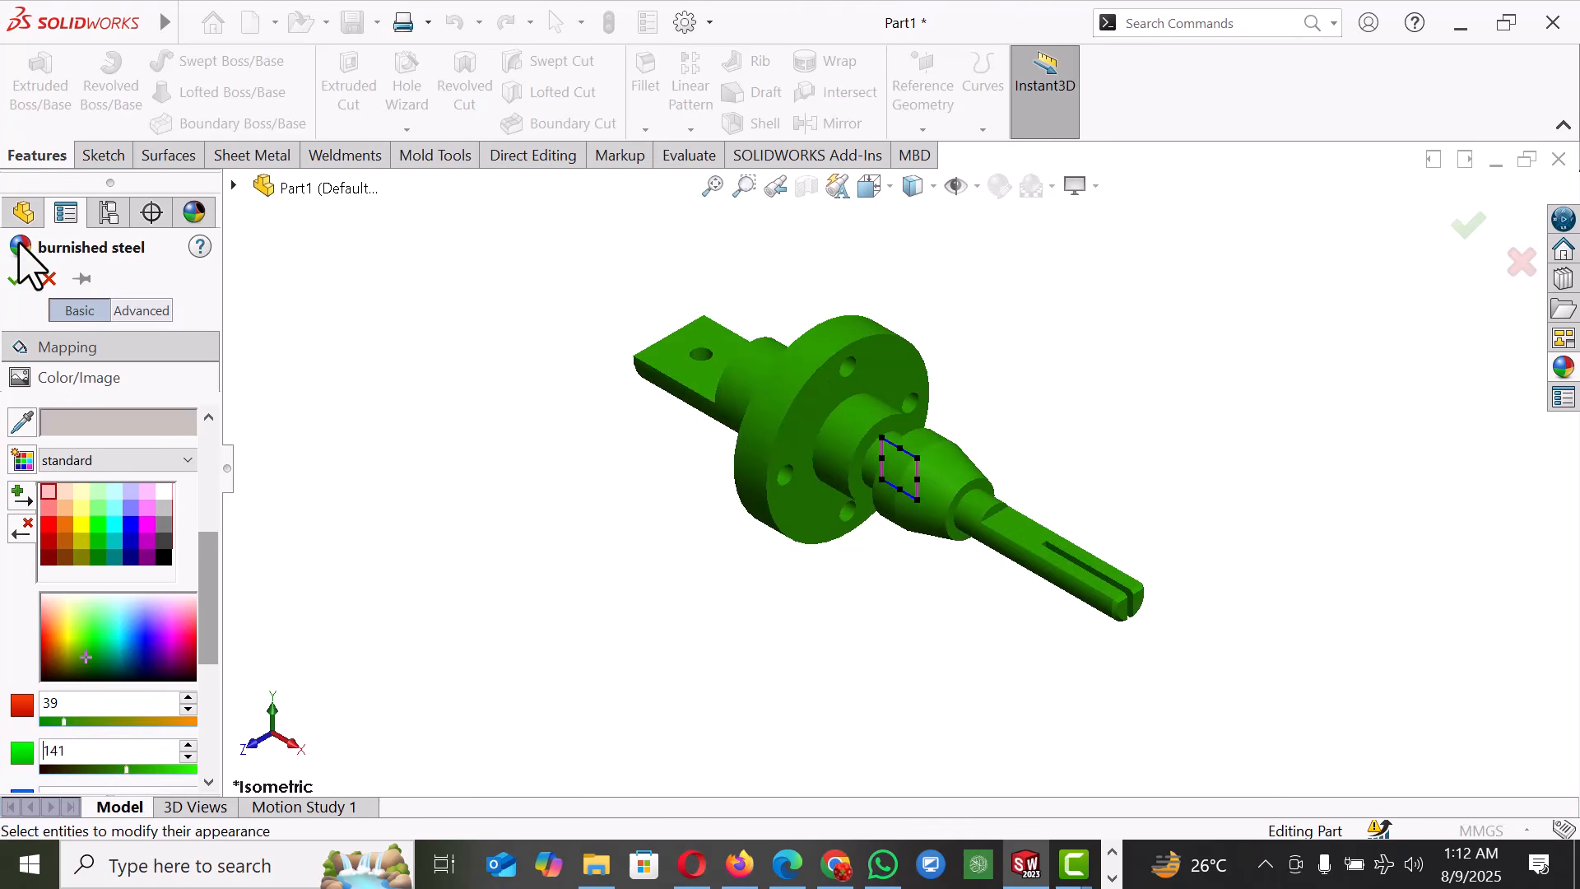
{"action": "left_click", "coordinate": [14, 279]}
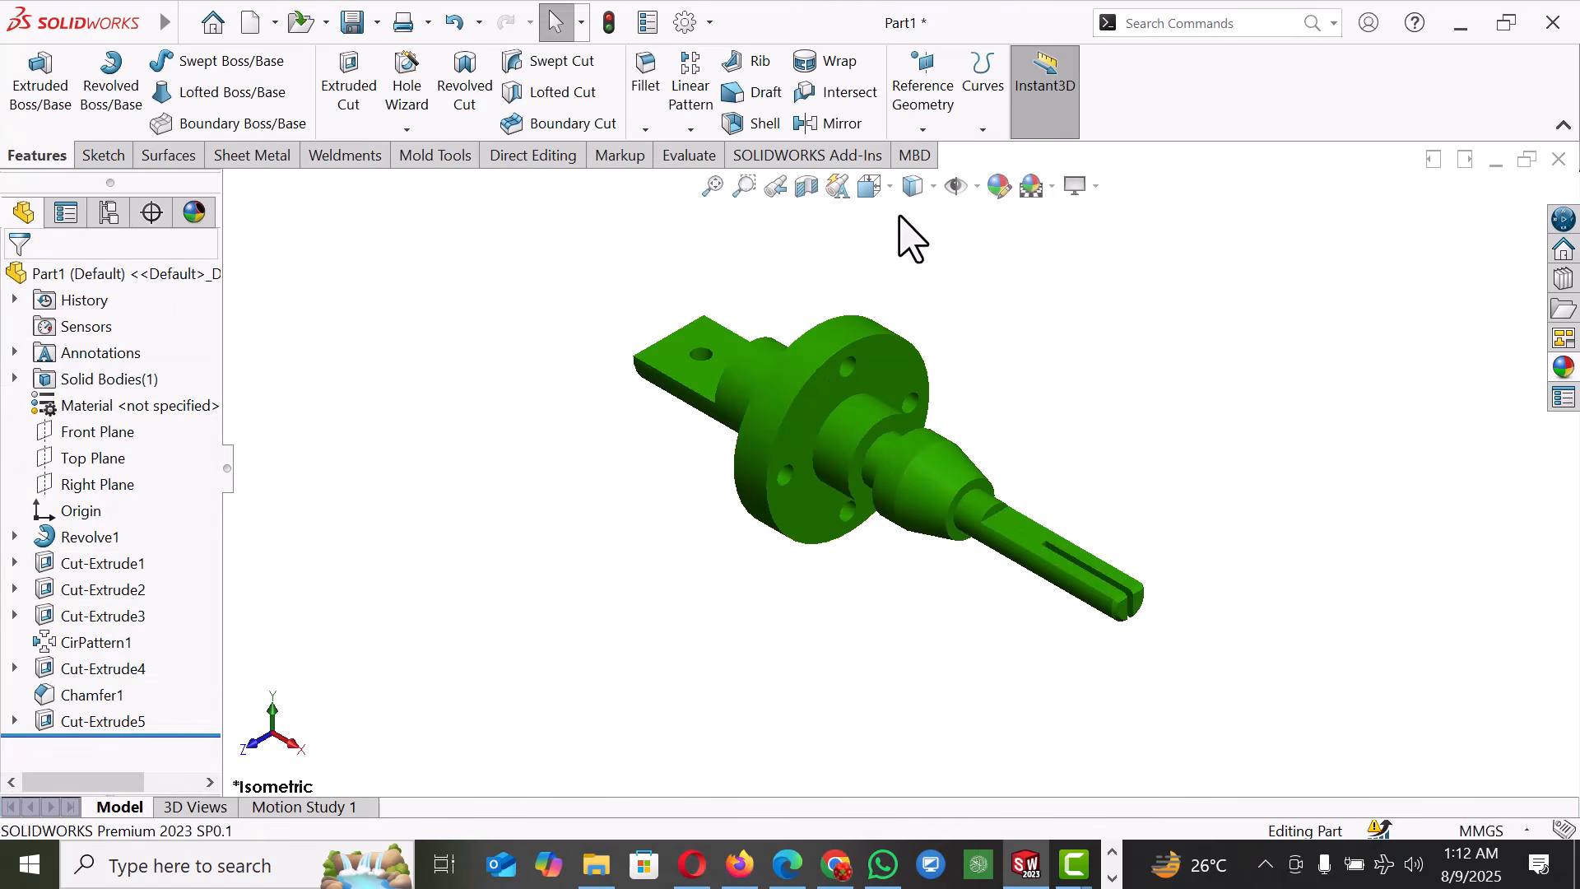
- Change the shaft's display style to shaded with edges
{"action": "left_click", "coordinate": [932, 187]}
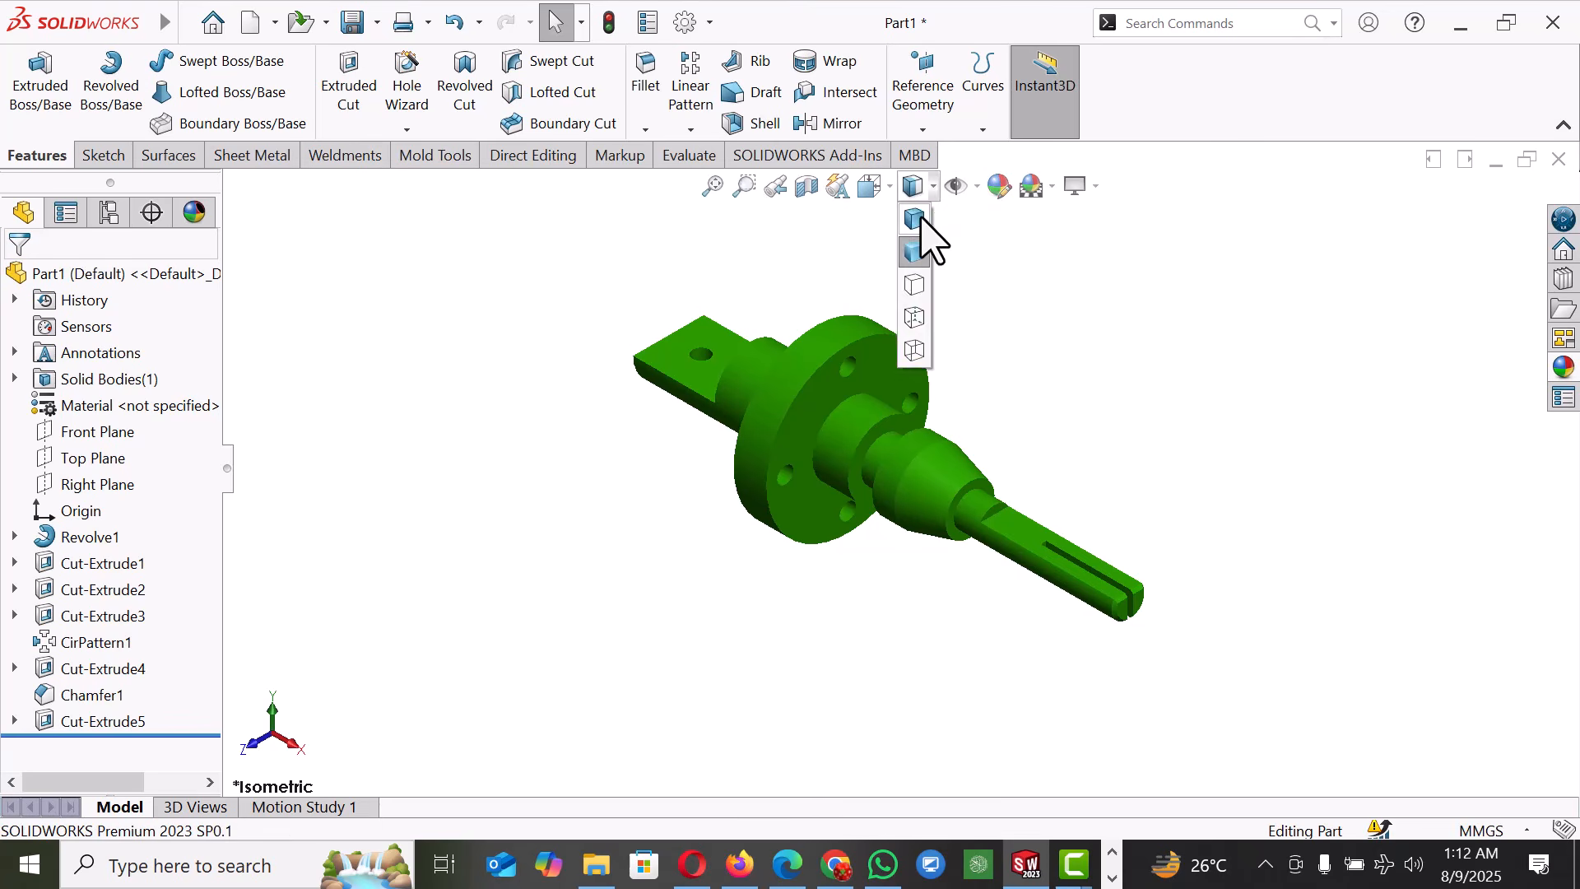
{"action": "left_click", "coordinate": [917, 280]}
{"action": "scroll", "coordinate": [992, 375], "scroll_direction": "down", "scroll_amount": 1}
{"action": "scroll", "coordinate": [1012, 438], "scroll_direction": "up", "scroll_amount": 1}
{"action": "scroll", "coordinate": [1029, 473], "scroll_direction": "down", "scroll_amount": 1}
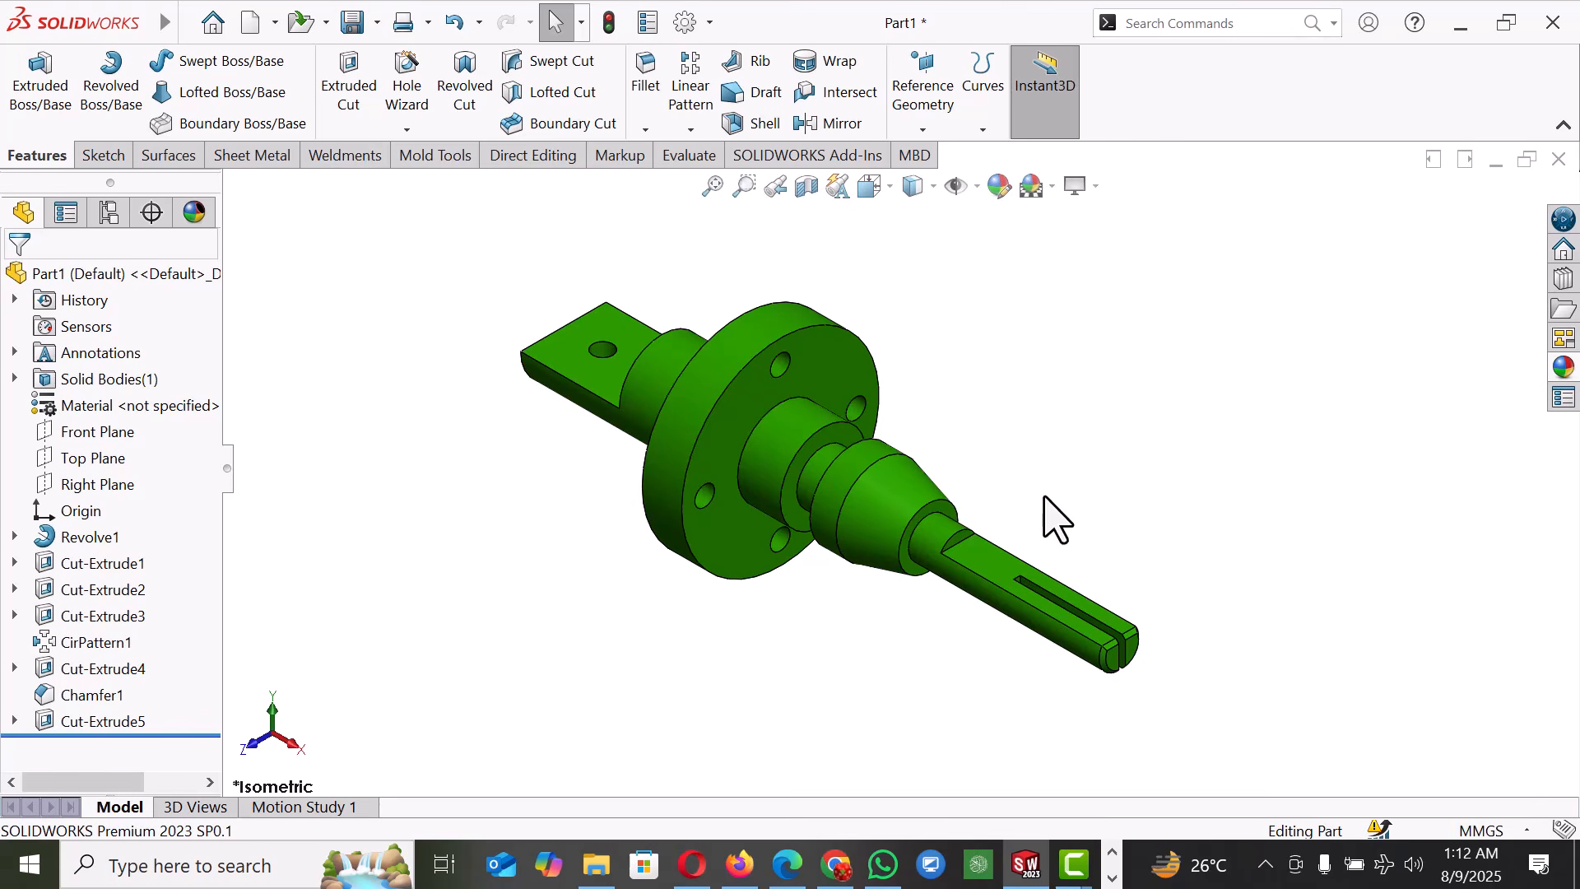
- Create a new part document
{"action": "left_click", "coordinate": [189, 25]}
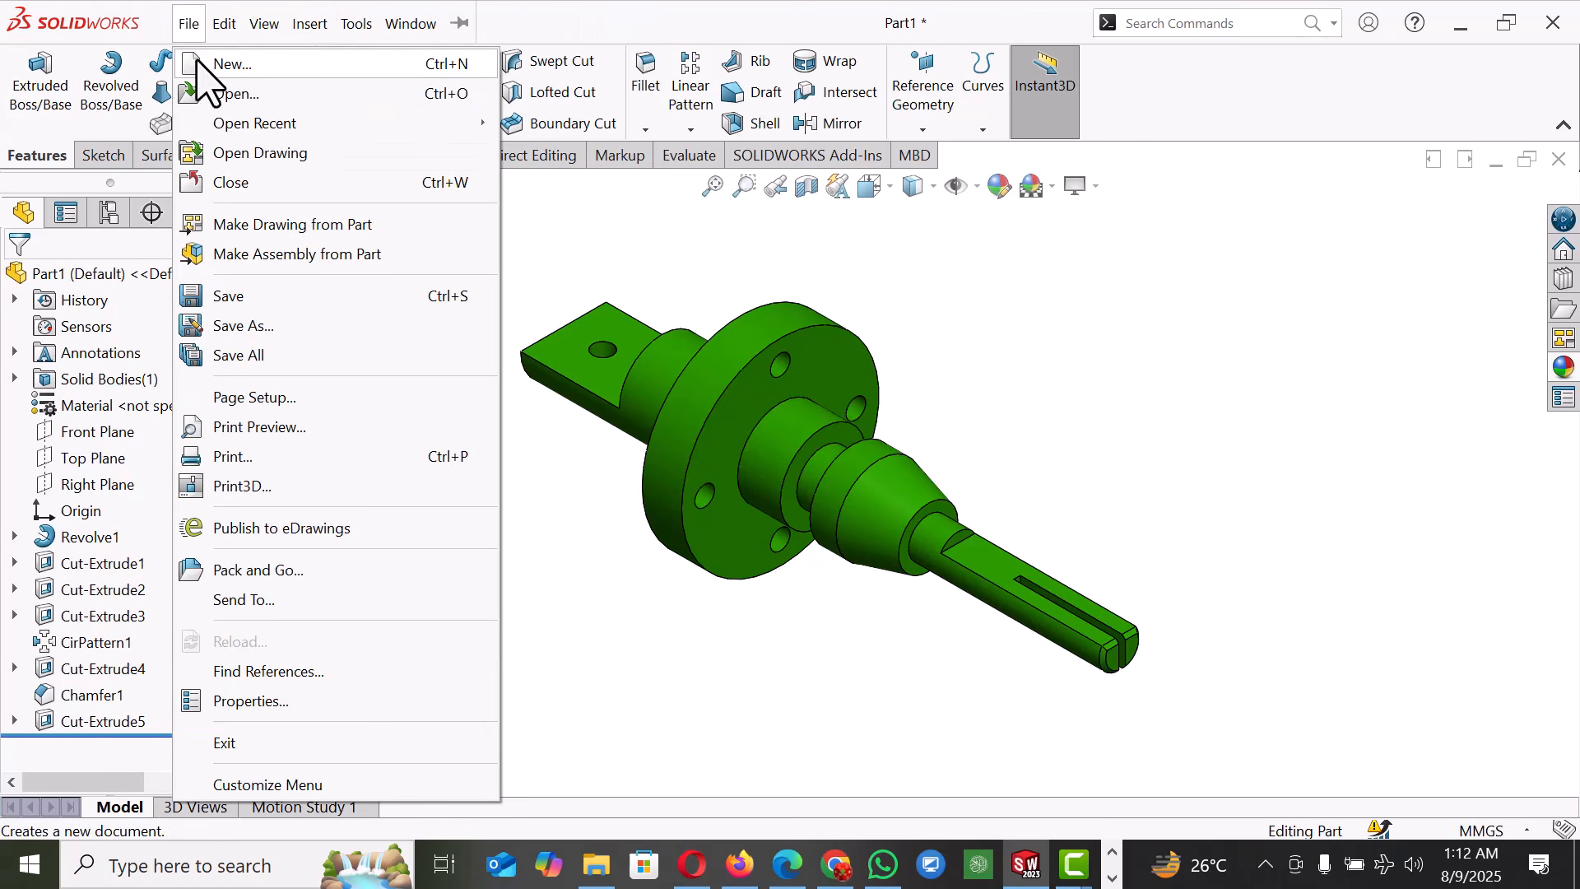
{"action": "left_click", "coordinate": [220, 65]}
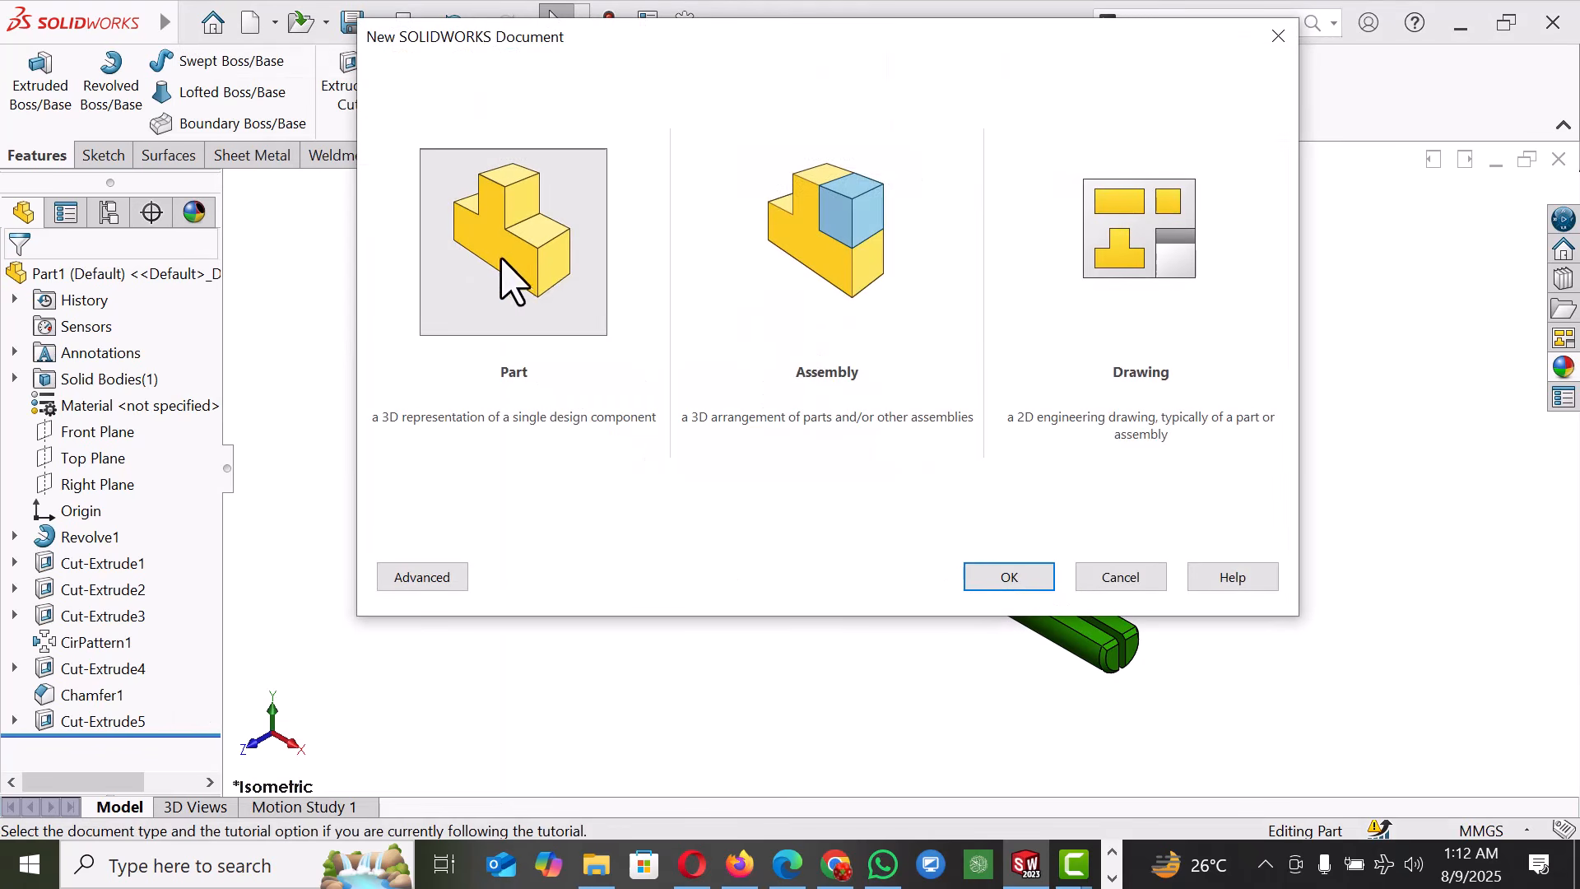
{"action": "left_click", "coordinate": [1021, 578]}
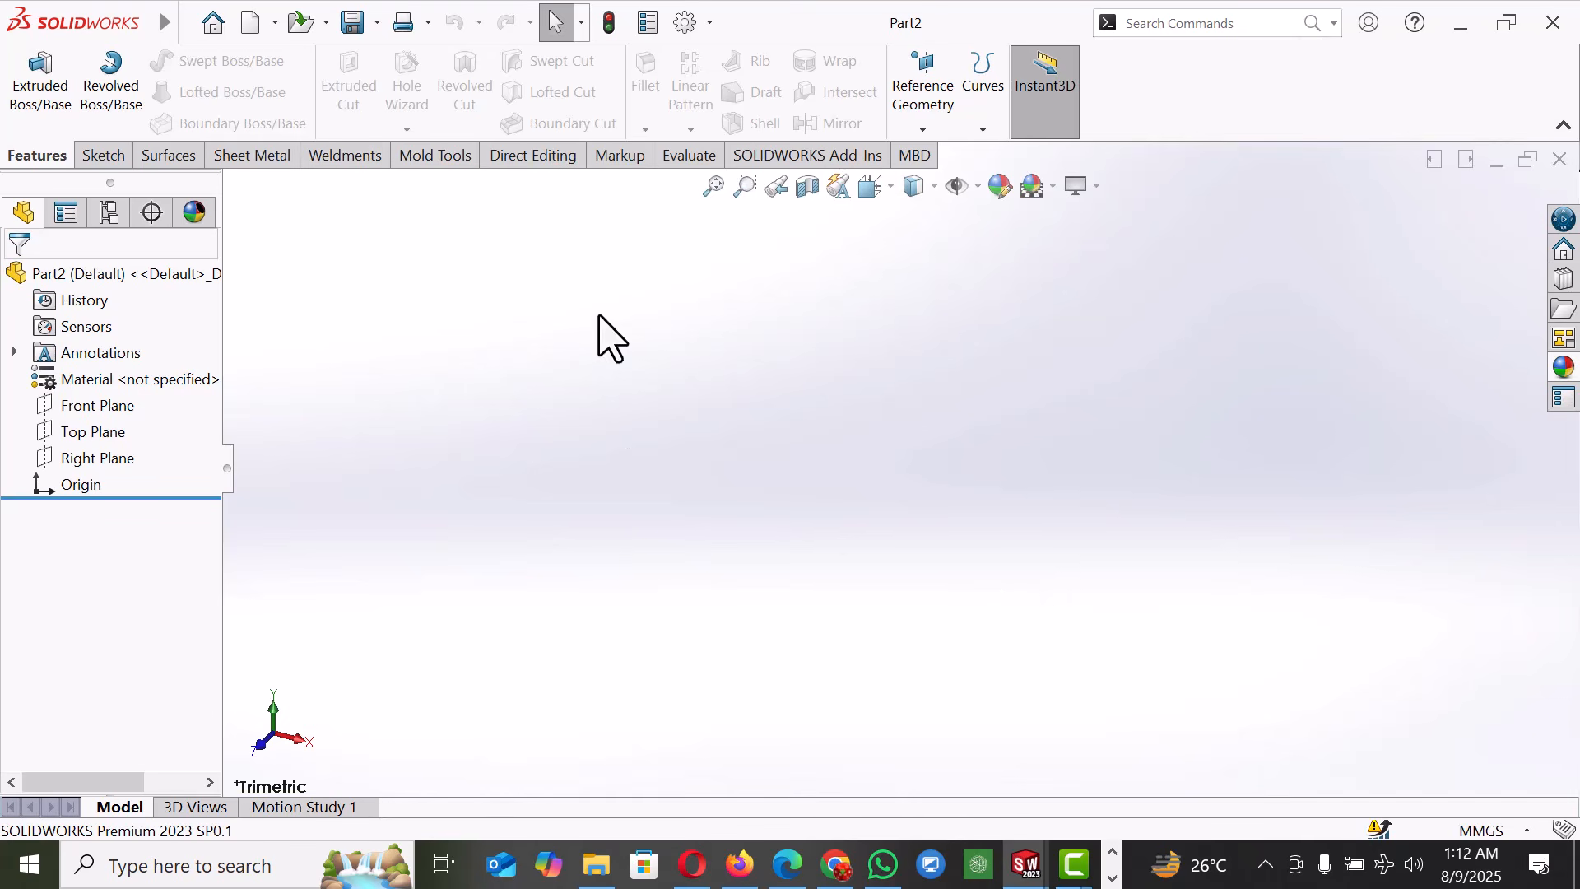
- Start a sketch on the Right Plane and apply the Plain White scene
{"action": "left_click", "coordinate": [124, 457]}
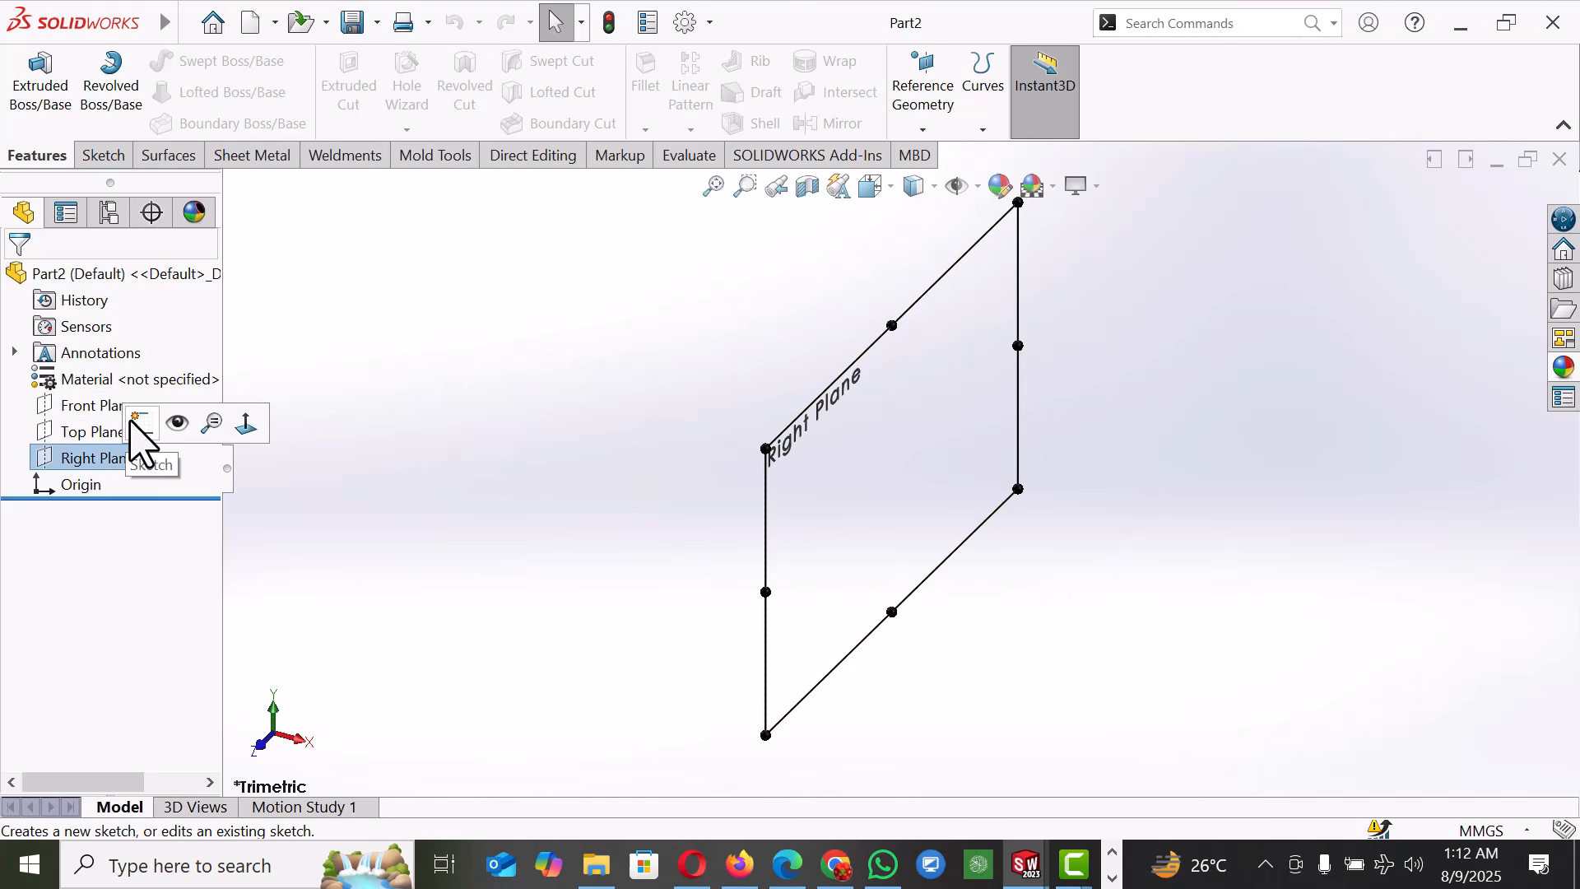
{"action": "left_click", "coordinate": [141, 427]}
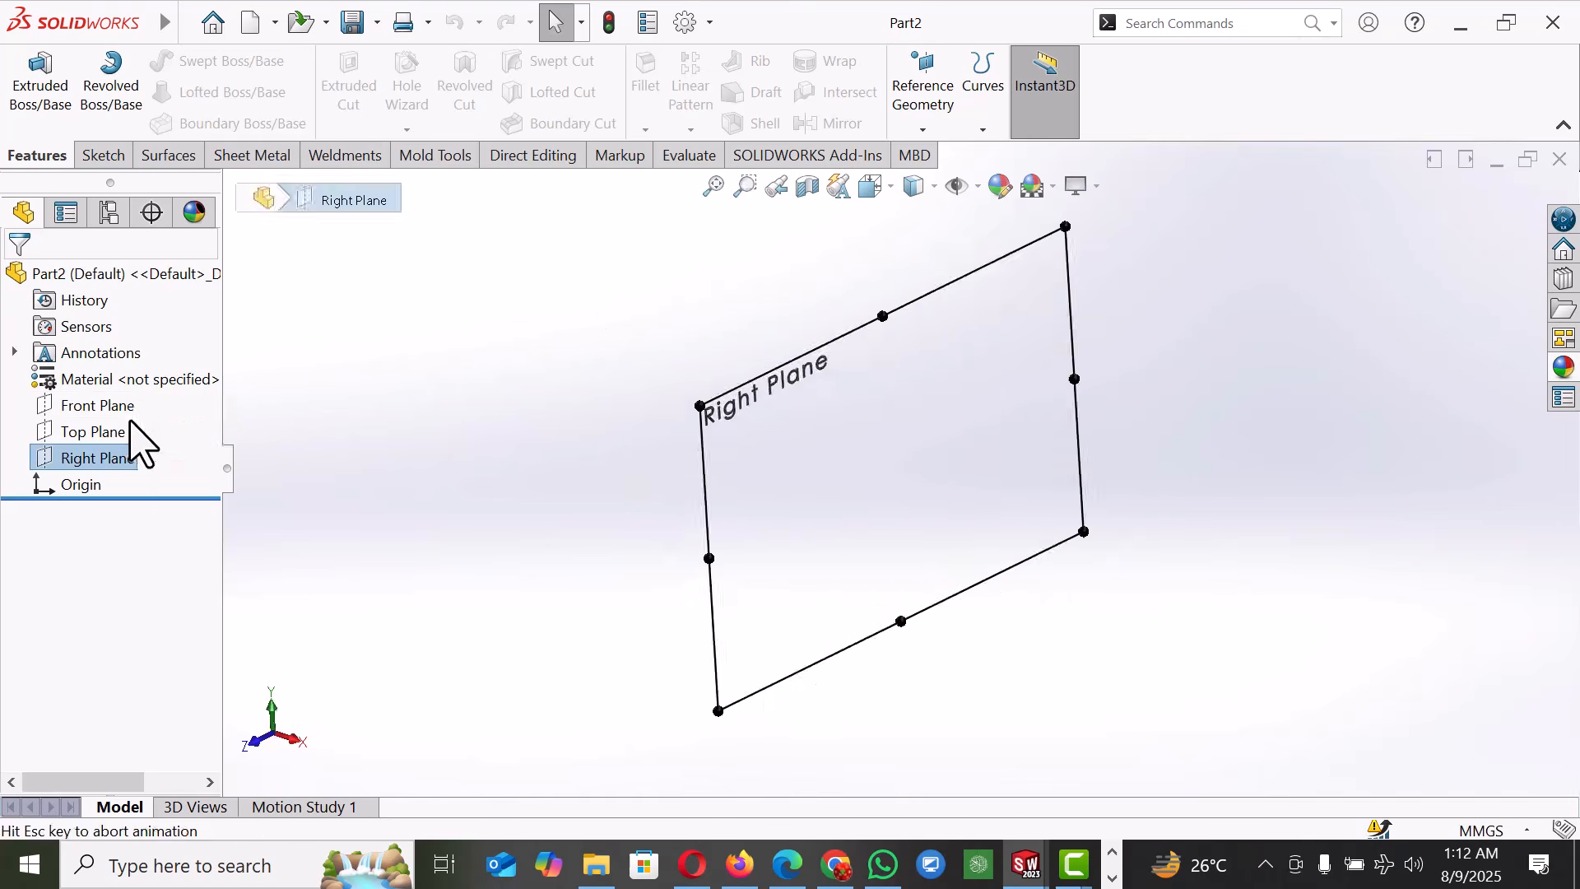
{"action": "left_click", "coordinate": [1051, 187]}
{"action": "left_click", "coordinate": [1115, 111]}
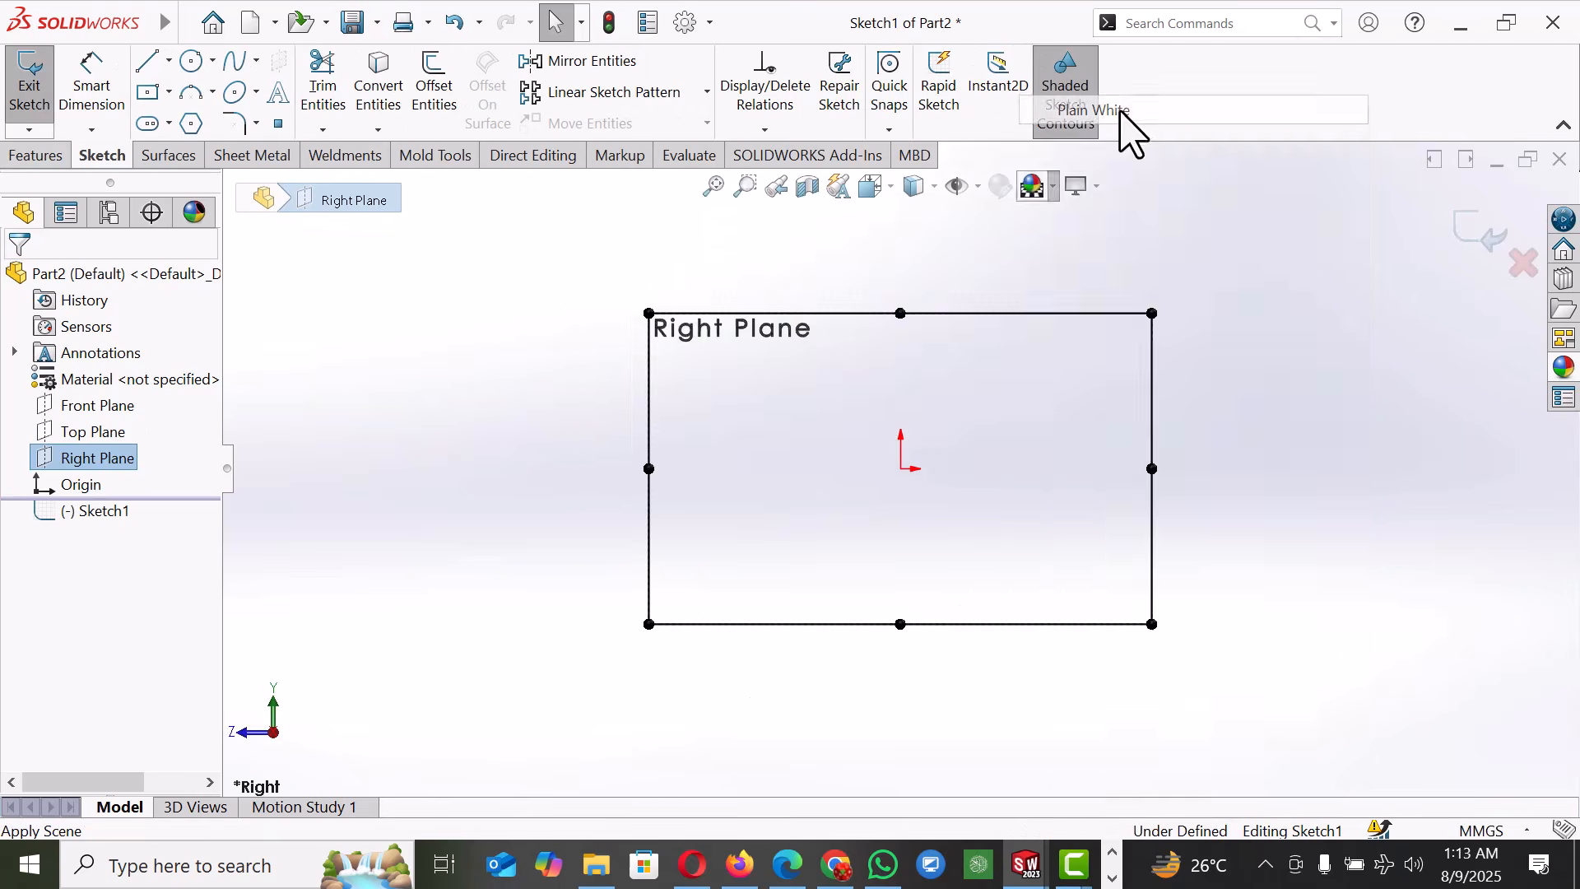
- Sketch a closed L-shaped line profile from the origin, about 152 mm long, with its far end stepping downward
{"action": "right_click_drag", "start_coordinate": [1159, 584], "coordinate": [1101, 588]}
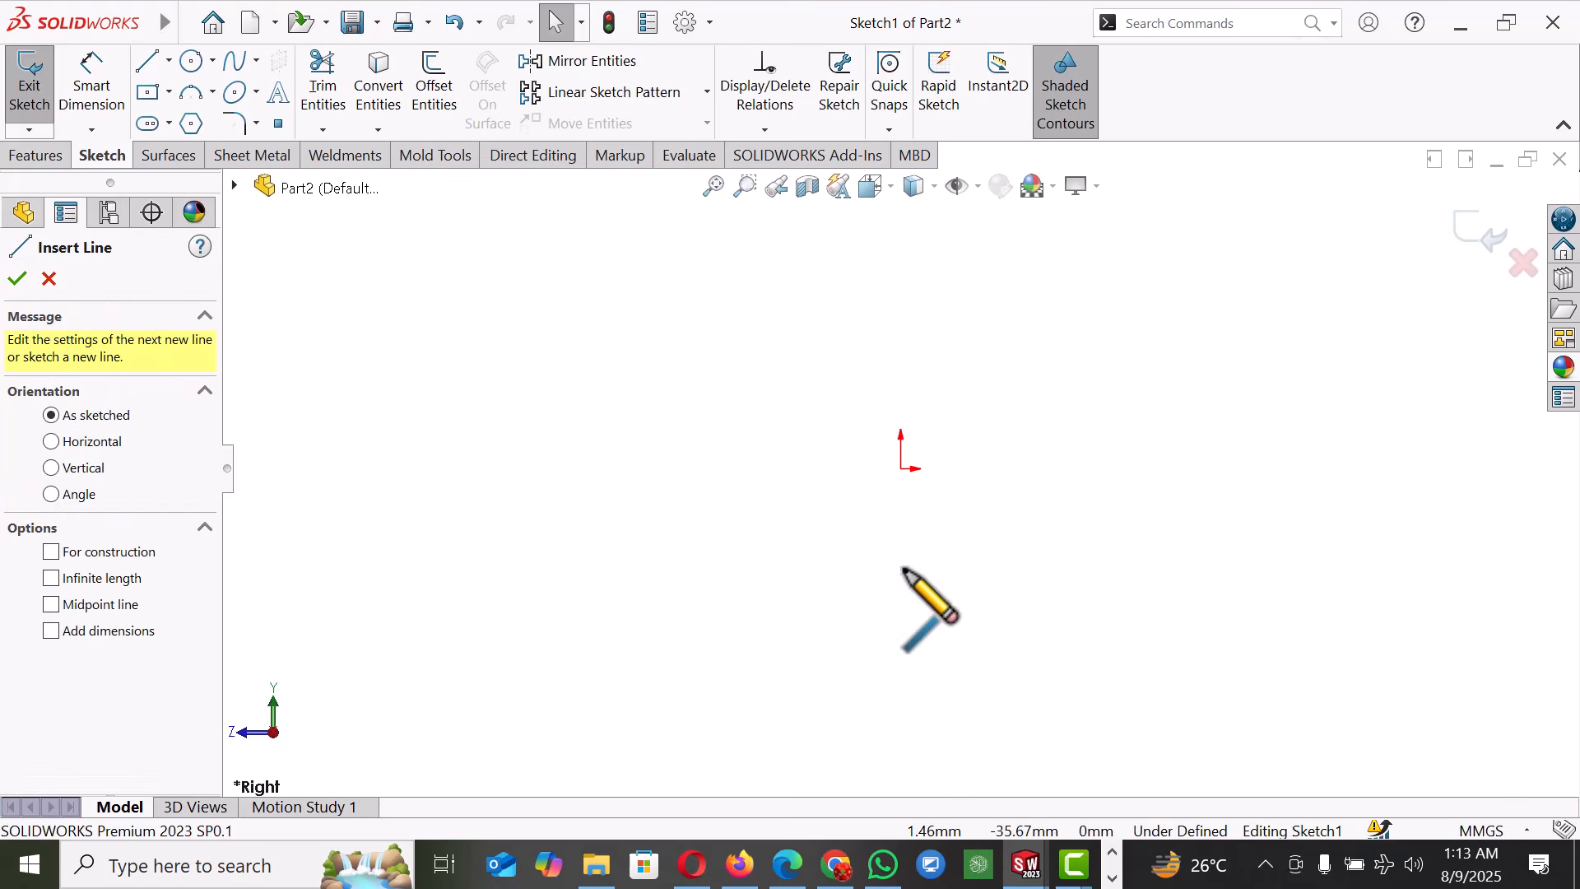
{"action": "left_click", "coordinate": [900, 469]}
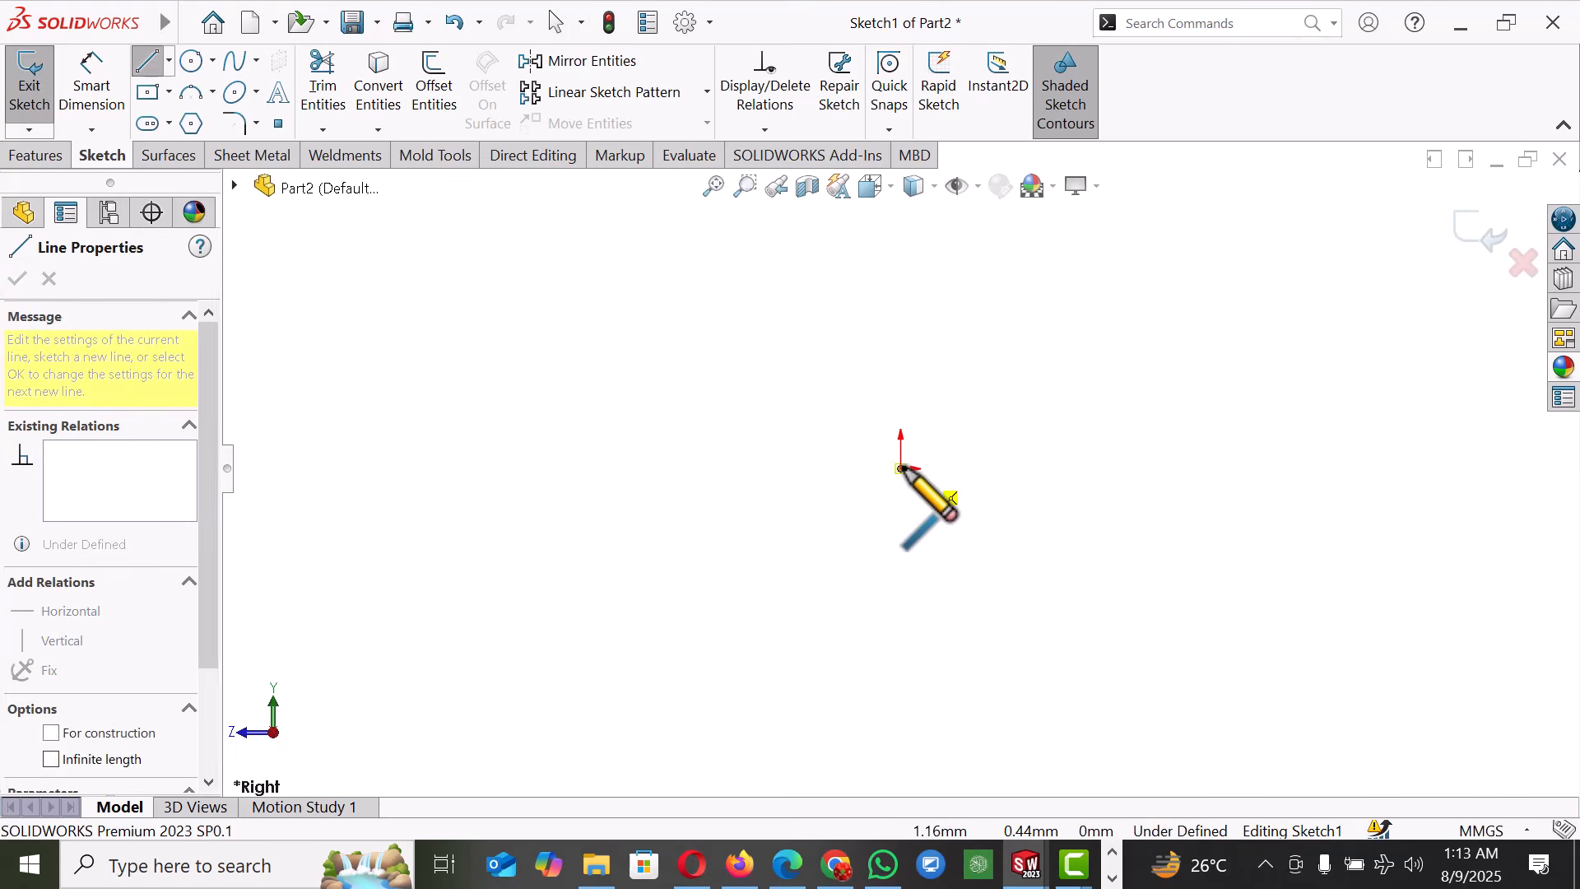
{"action": "left_click", "coordinate": [1191, 468]}
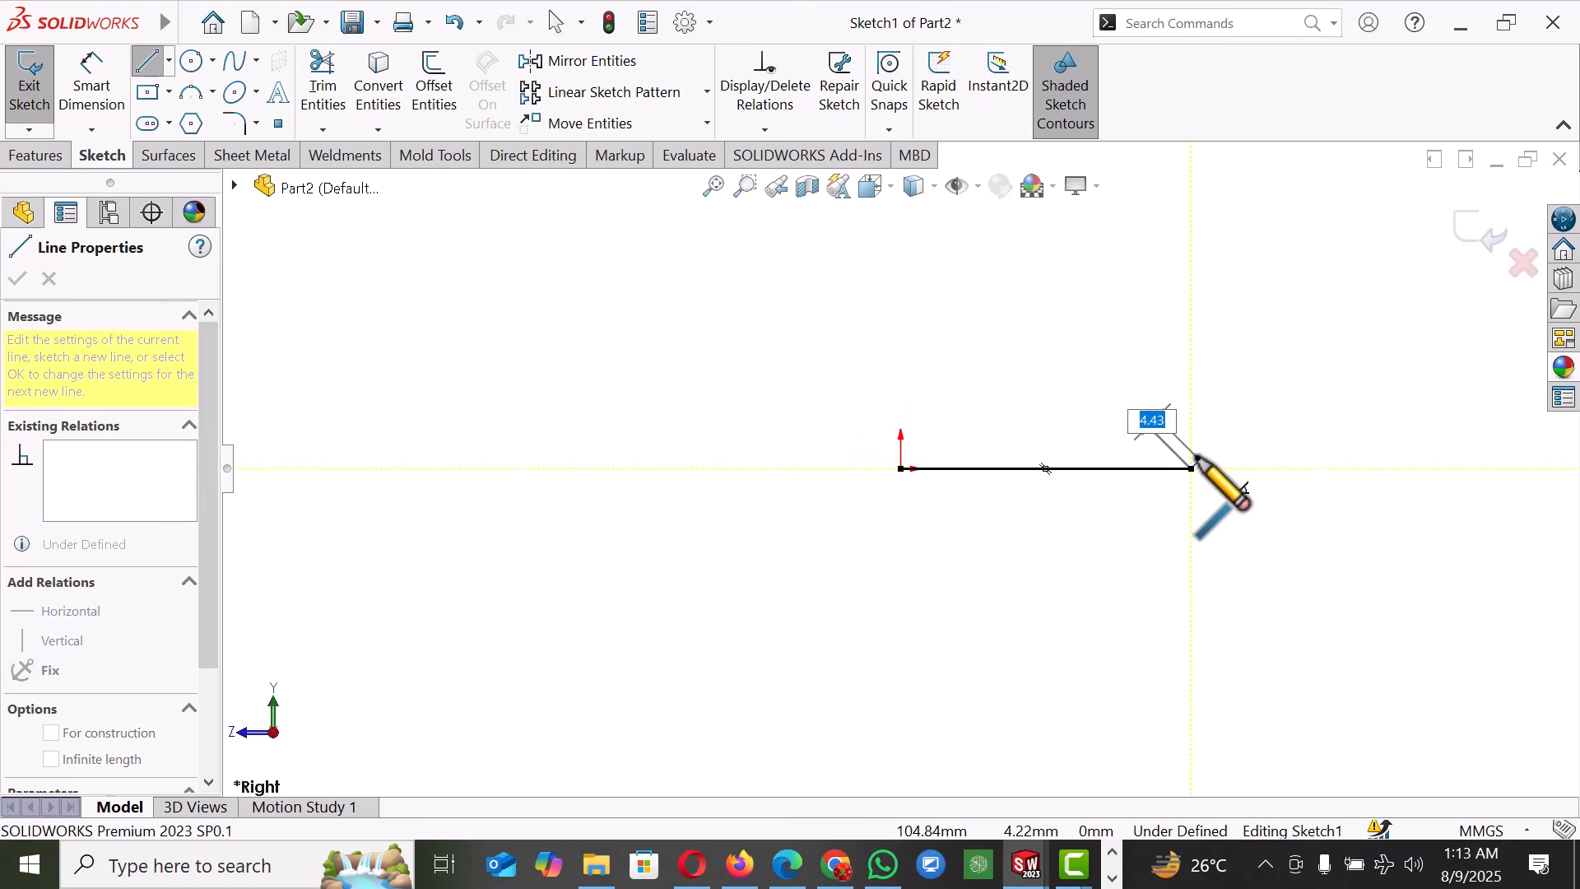
{"action": "left_click", "coordinate": [1191, 535]}
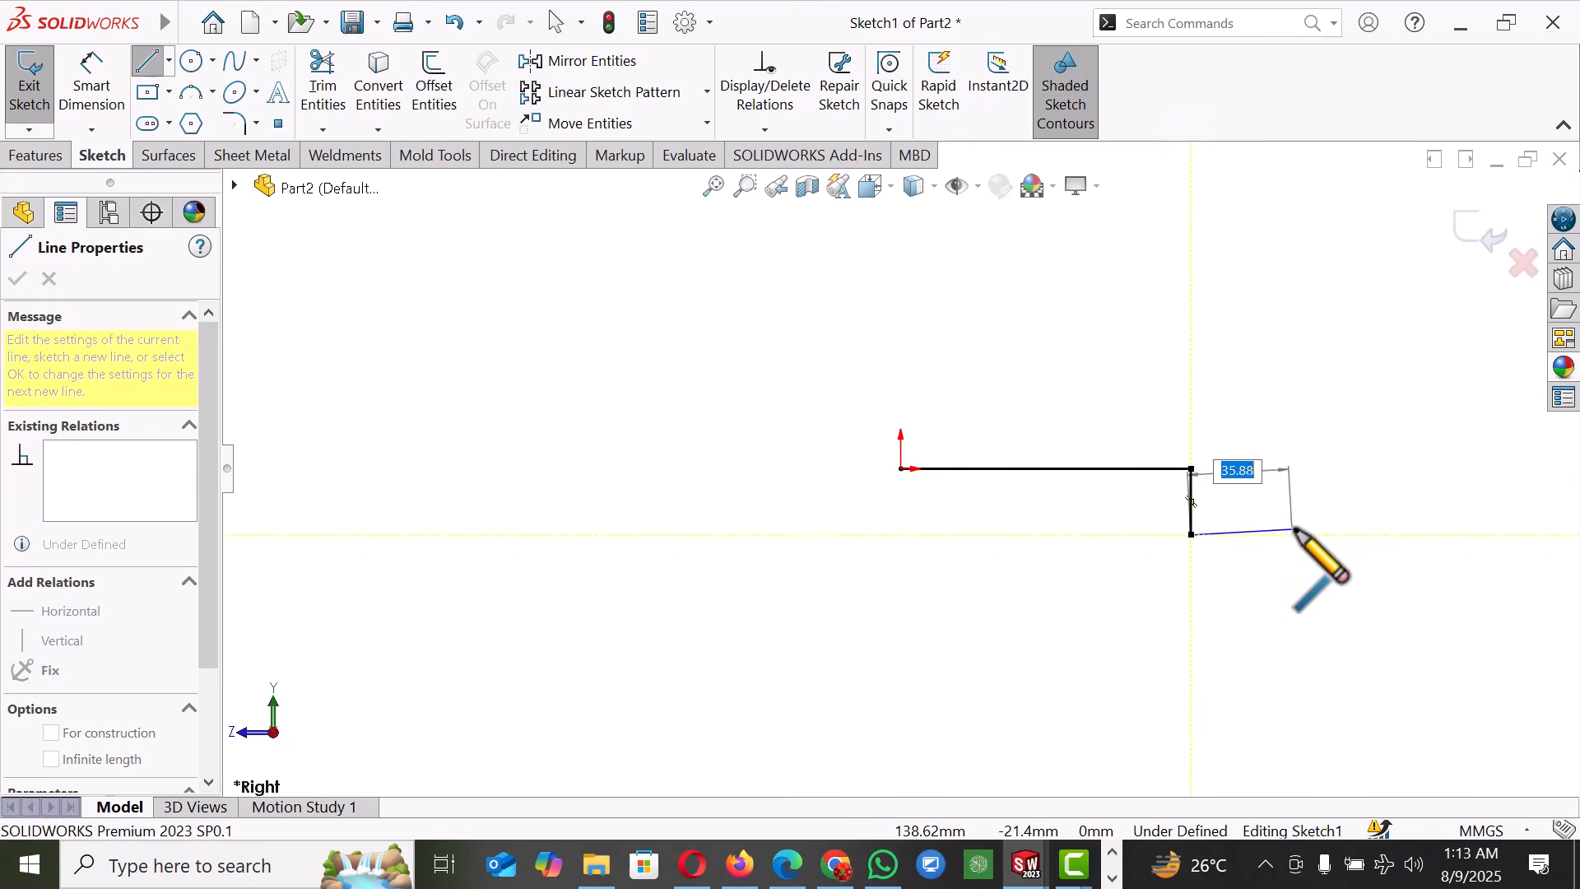
{"action": "left_click", "coordinate": [1330, 535]}
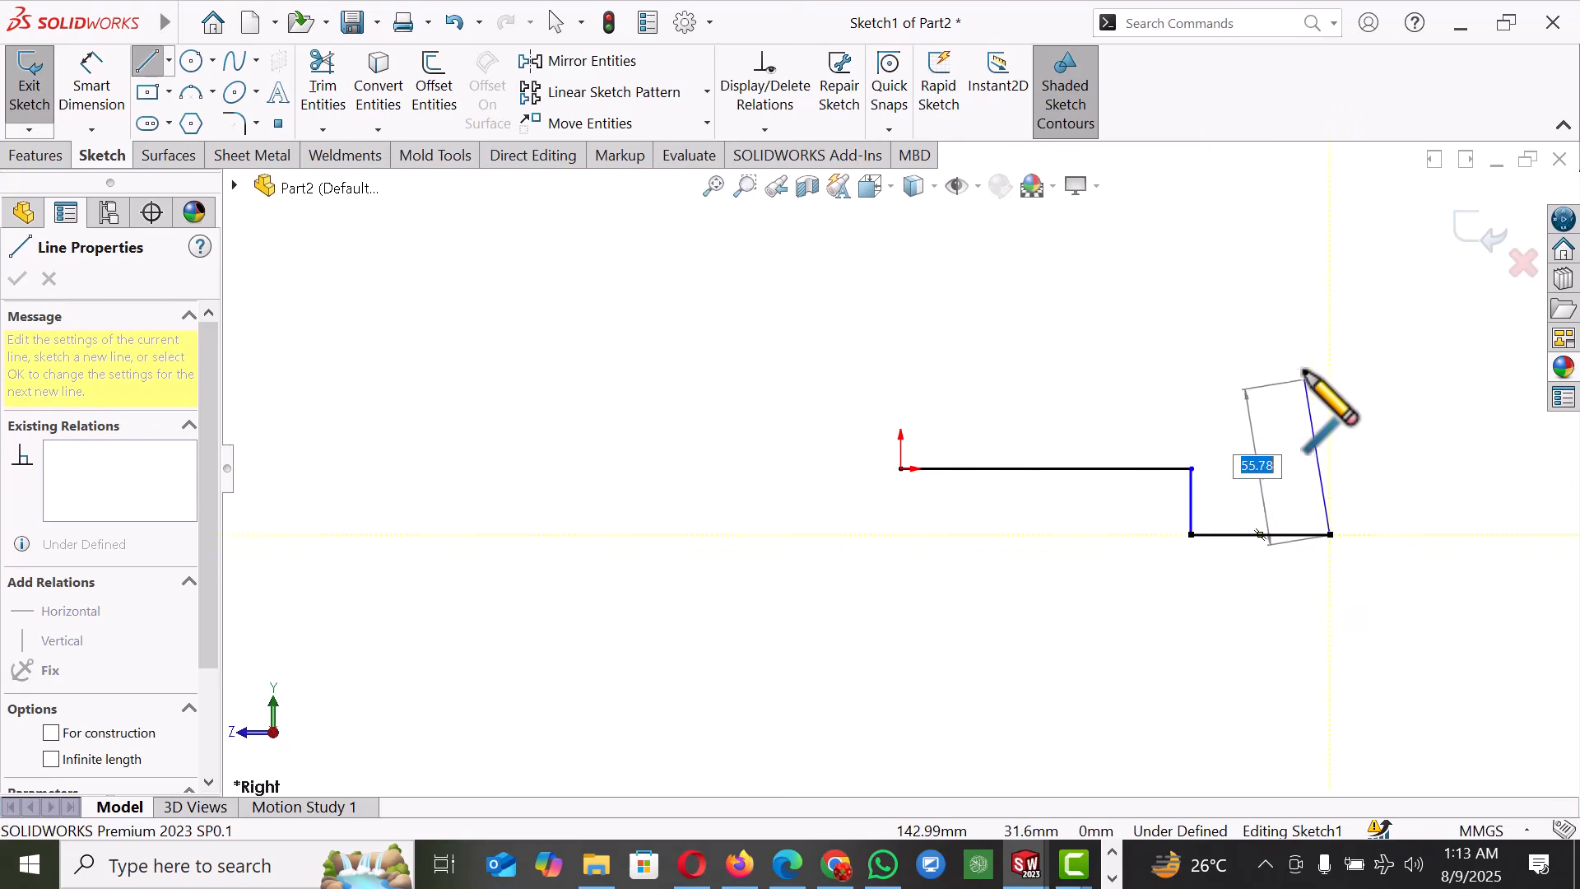
{"action": "left_click", "coordinate": [1331, 351]}
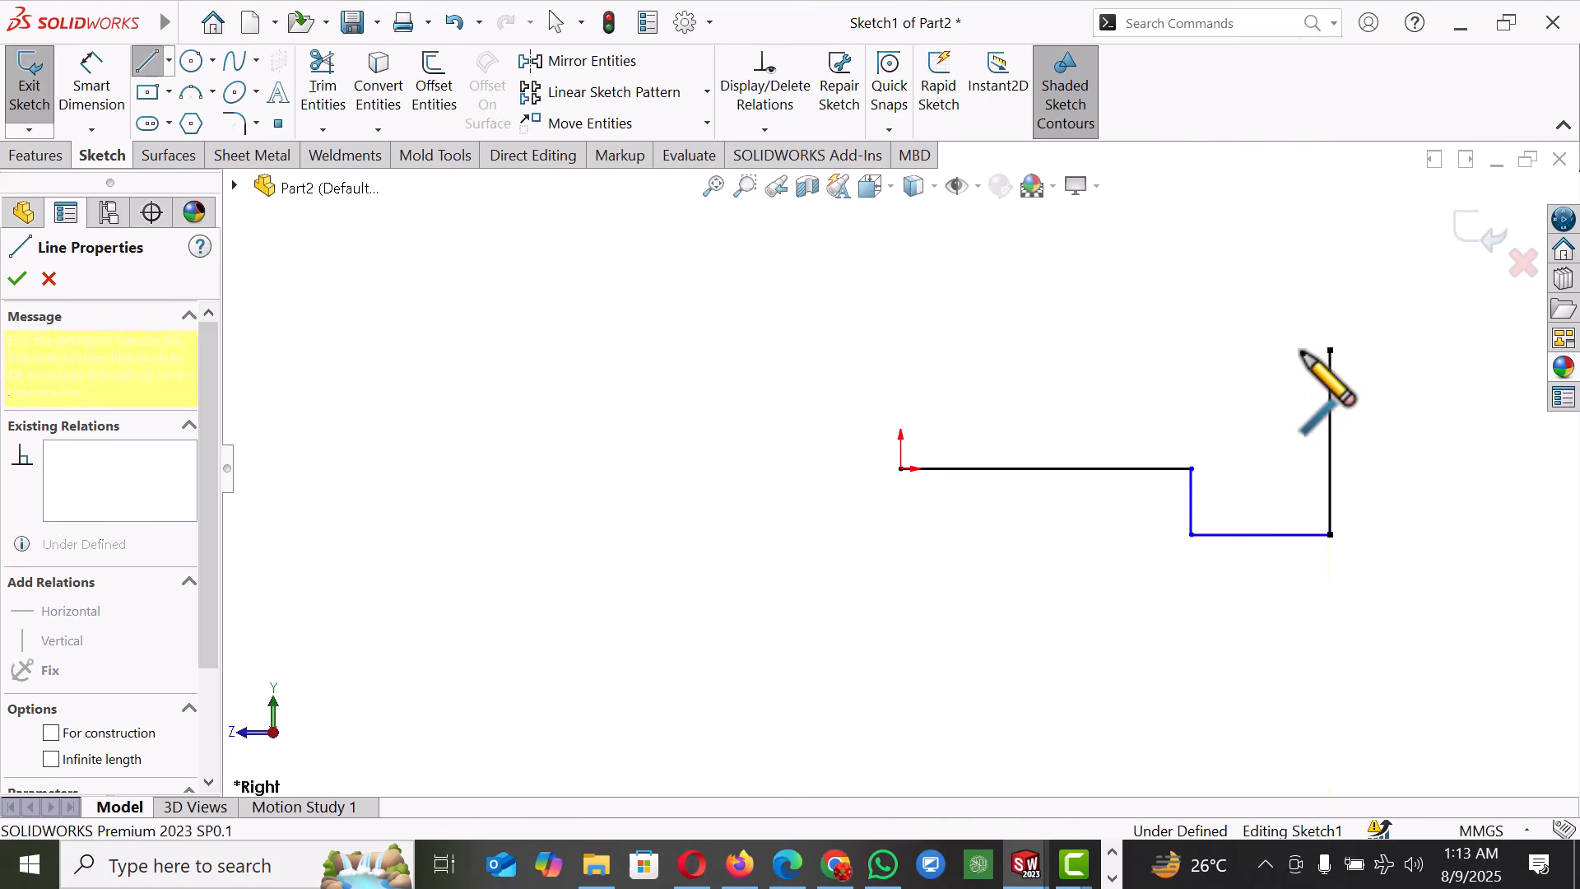
{"action": "left_click", "coordinate": [901, 350]}
{"action": "left_click", "coordinate": [901, 469]}
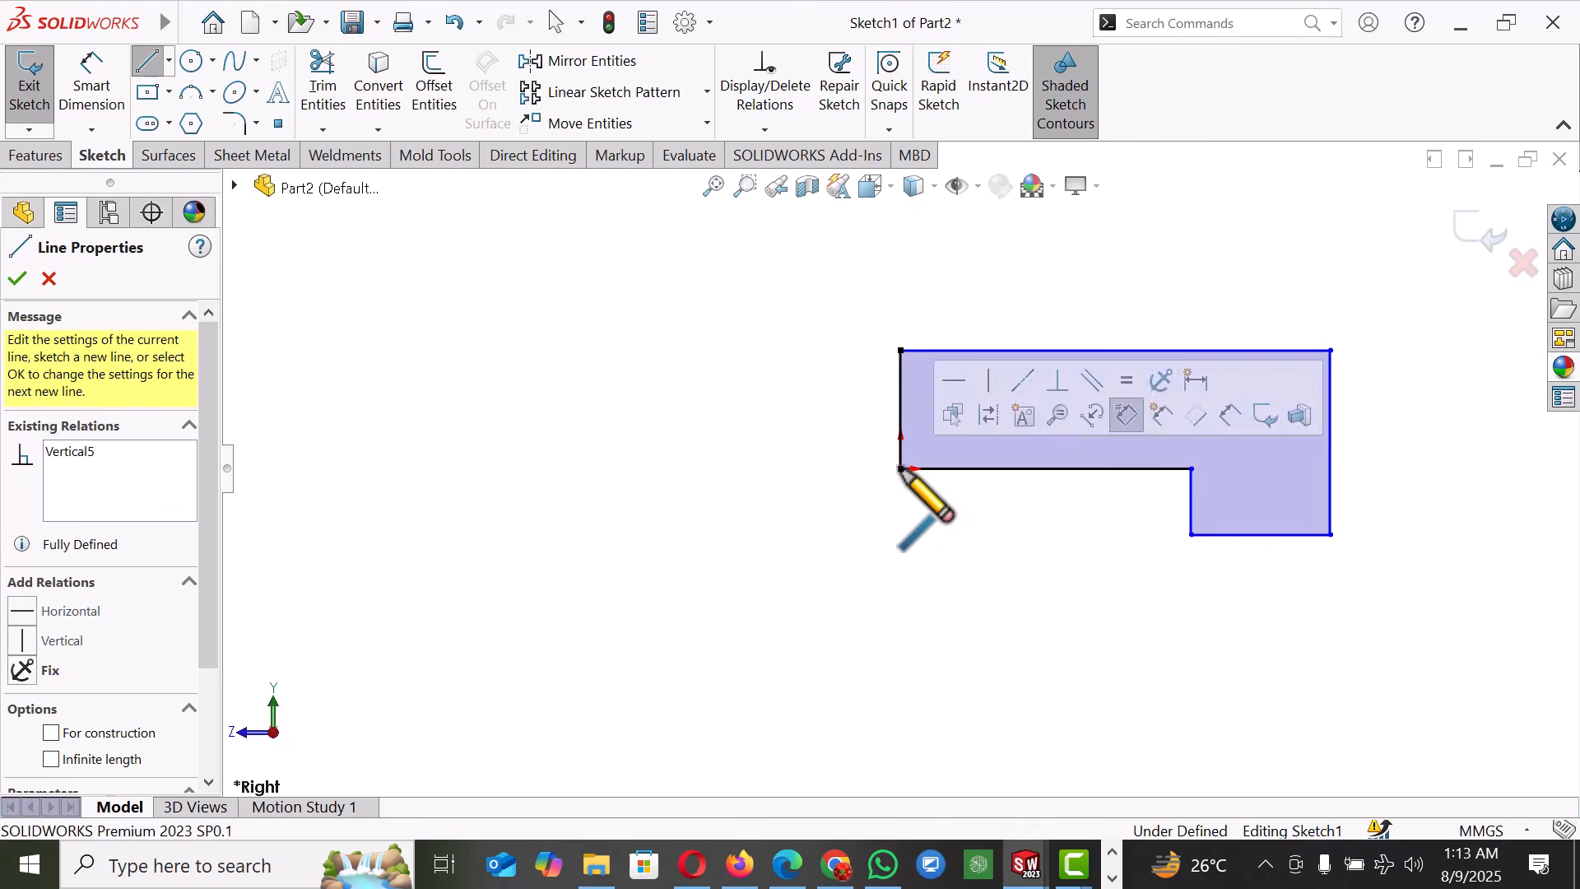
{"action": "right_click", "coordinate": [903, 472]}
{"action": "left_click", "coordinate": [959, 492]}
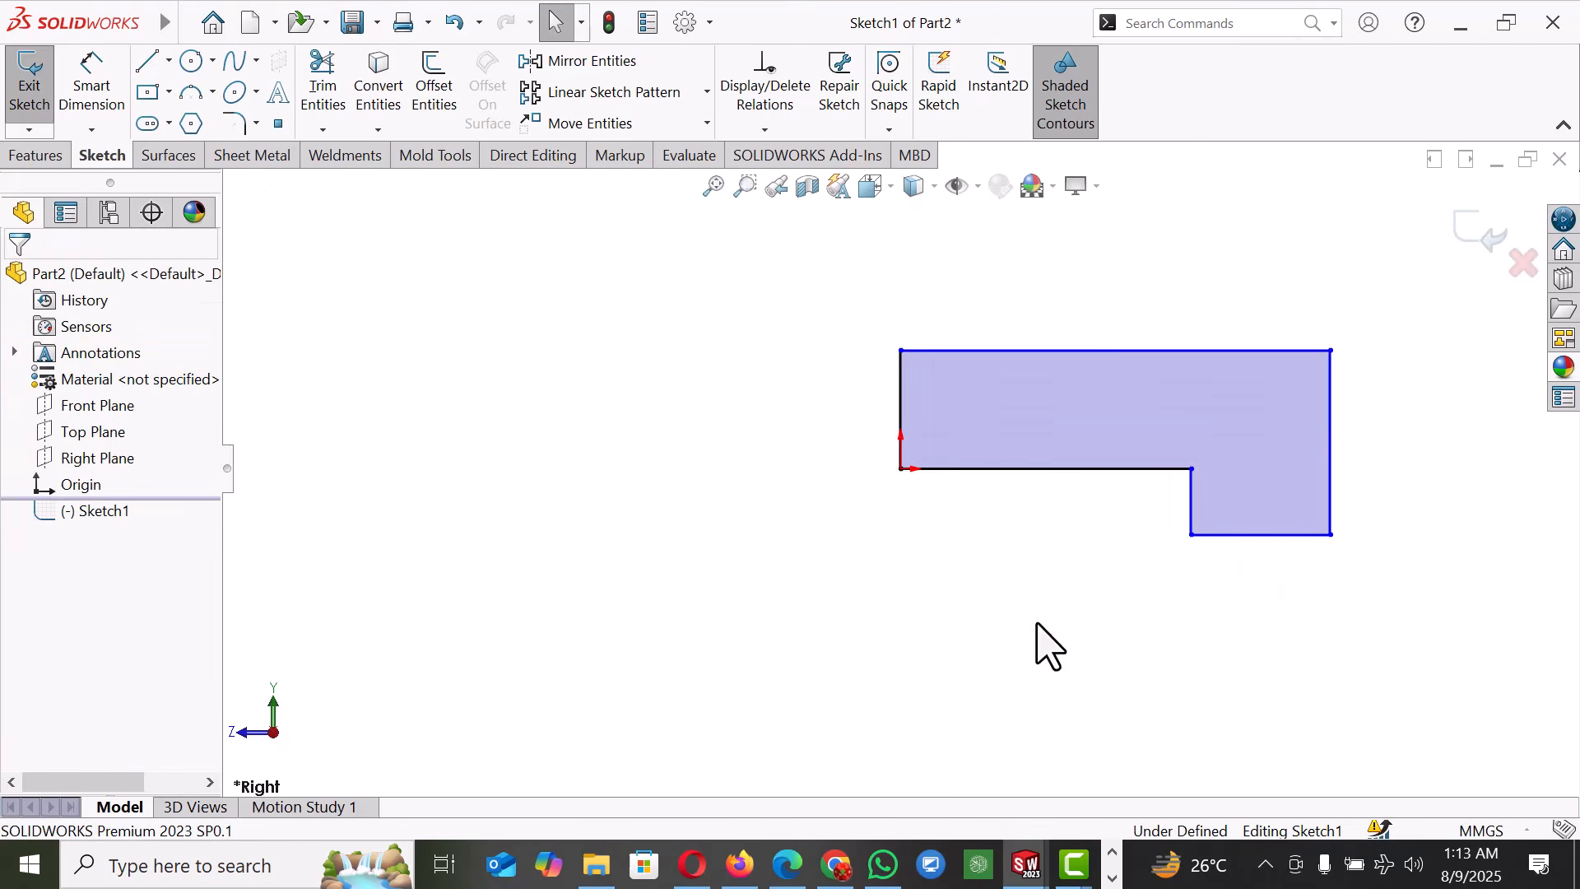
- Dimension the profile's top edge to 100 mm
{"action": "right_click_drag", "start_coordinate": [1037, 625], "coordinate": [1070, 448]}
{"action": "left_click", "coordinate": [1088, 354]}
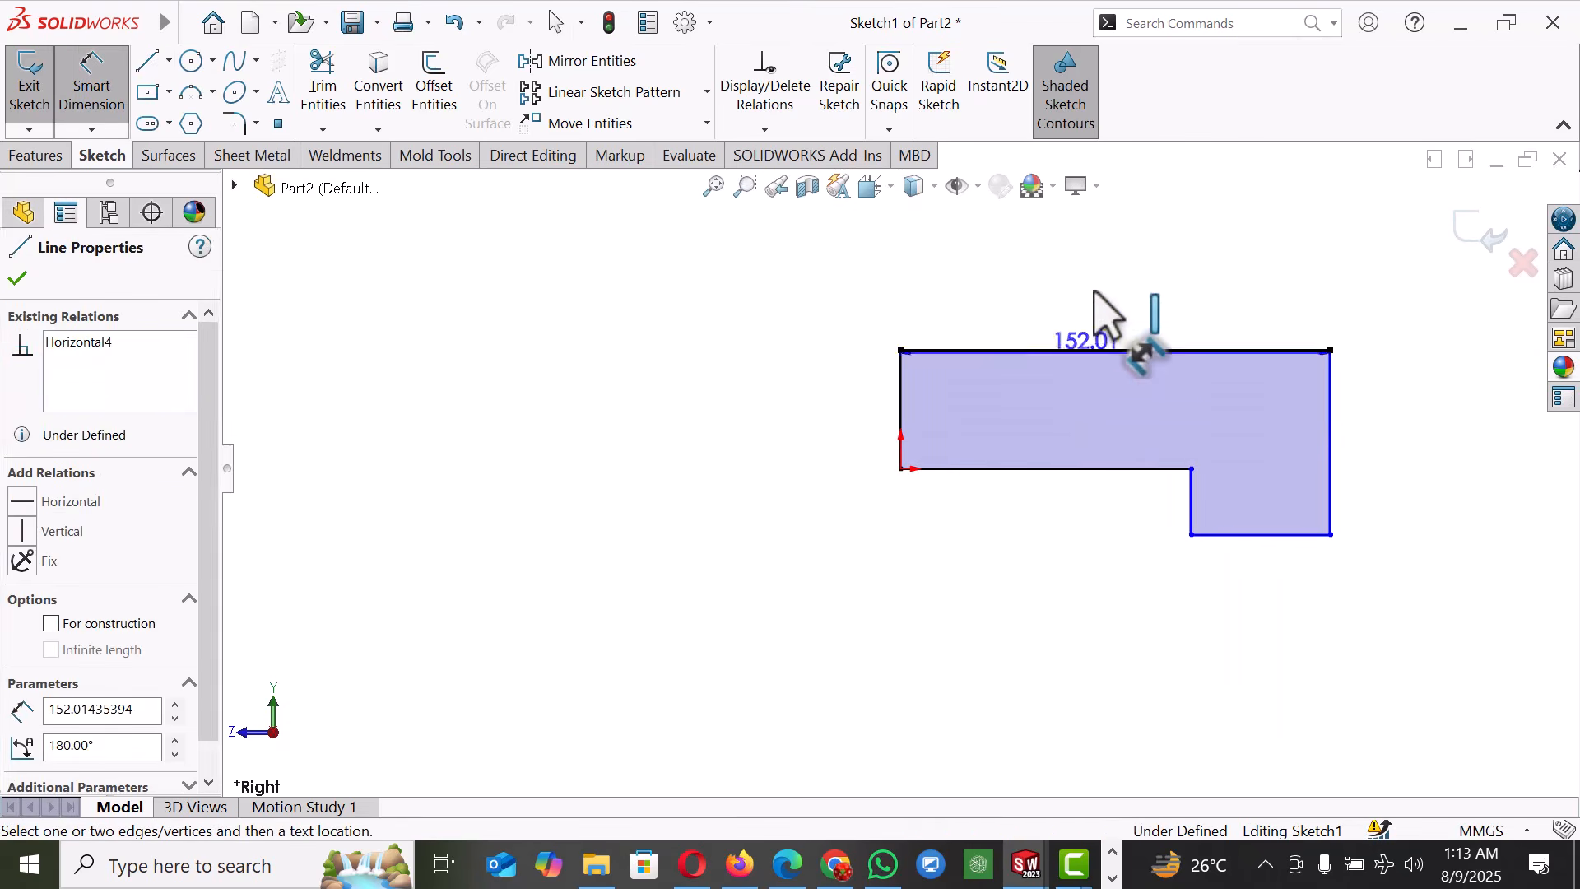
{"action": "left_click", "coordinate": [1103, 297]}
{"action": "type", "text": "1"}
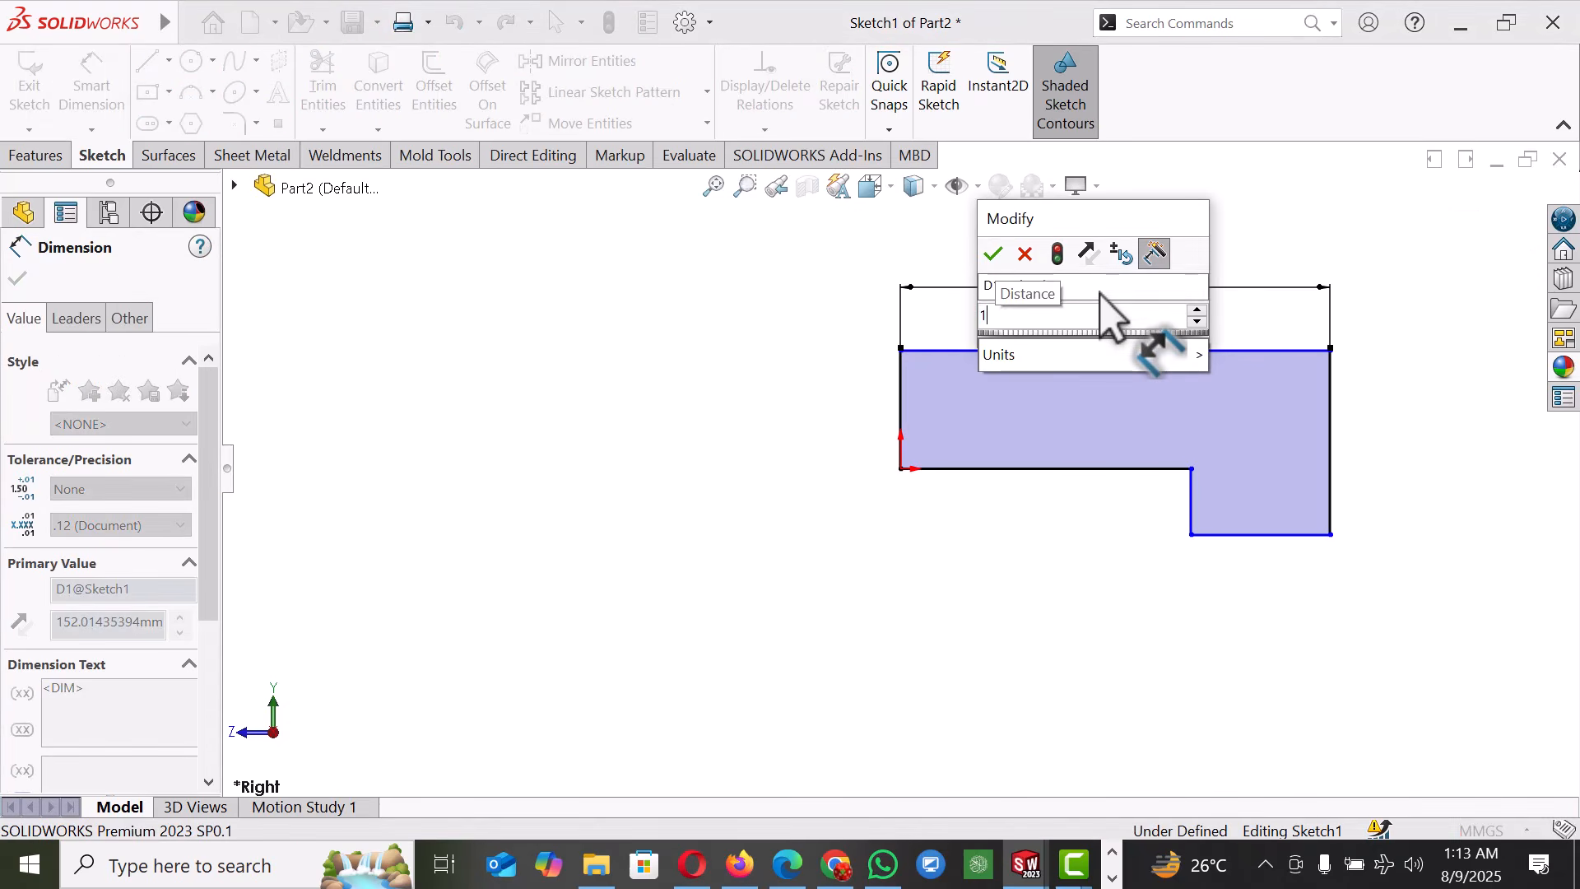
{"action": "type", "text": "00"}
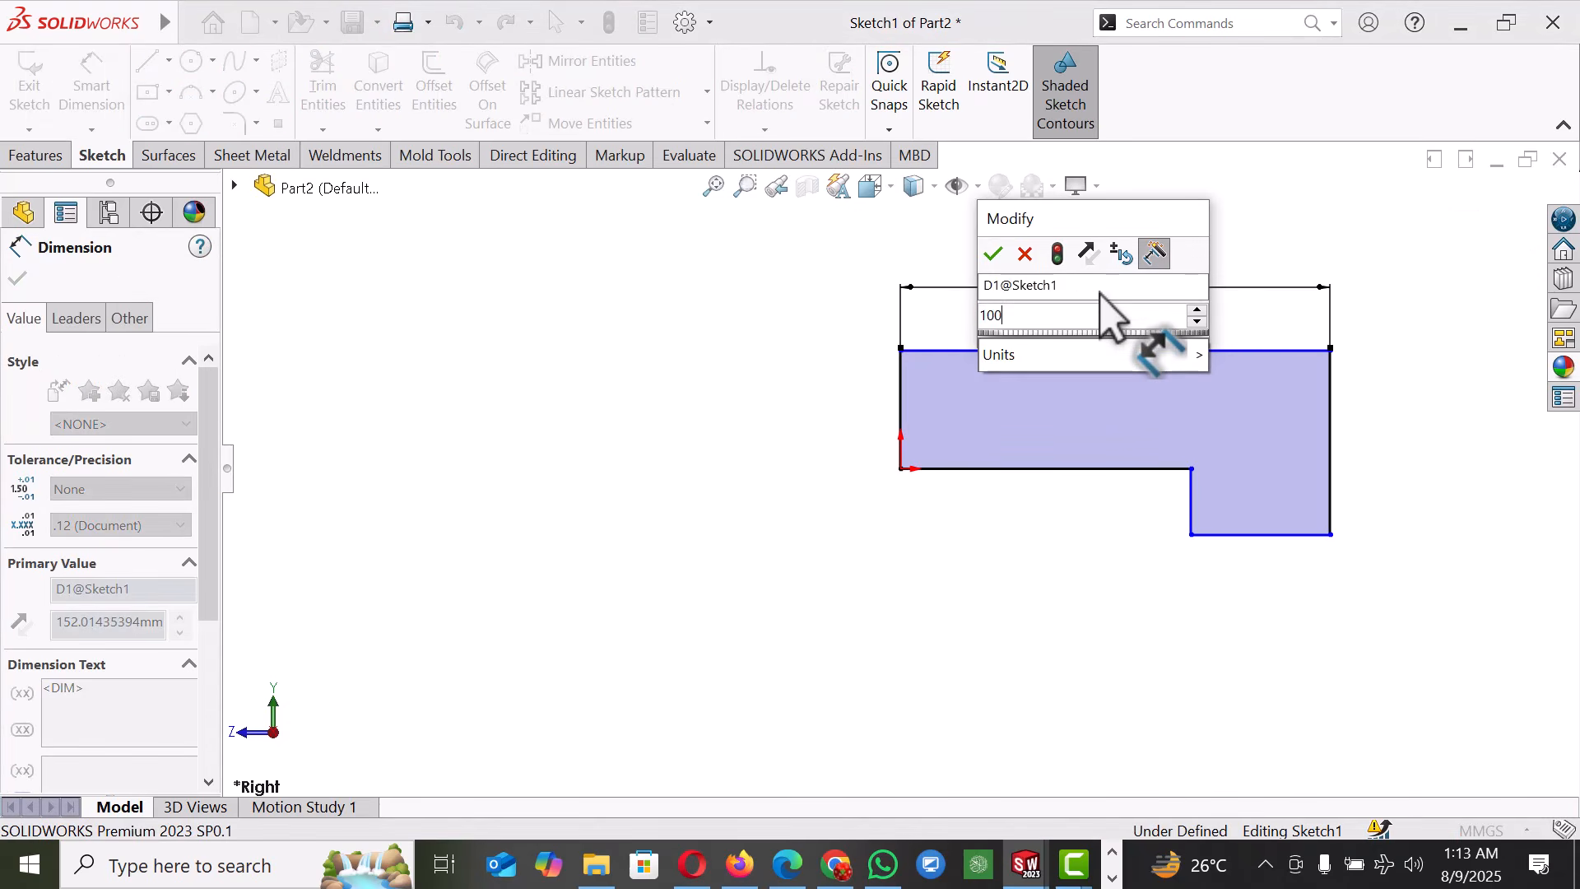
{"action": "key", "text": "Return"}
{"action": "left_click", "coordinate": [1290, 640]}
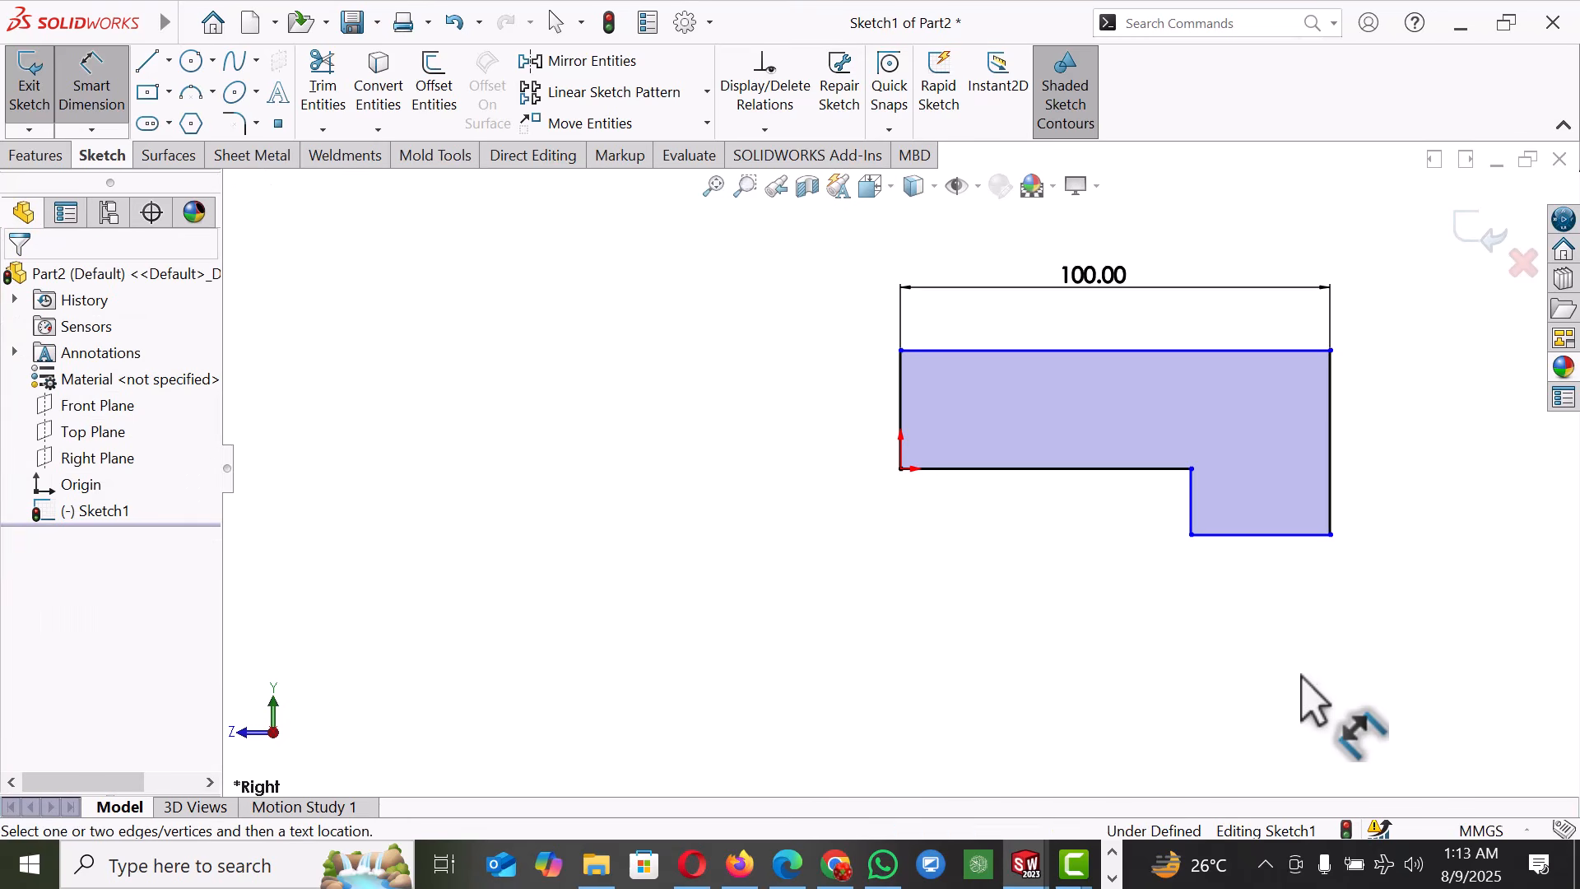
- Dimension the full-height vertical edge at the profile's stepped end to 40 mm
{"action": "left_click", "coordinate": [1332, 418]}
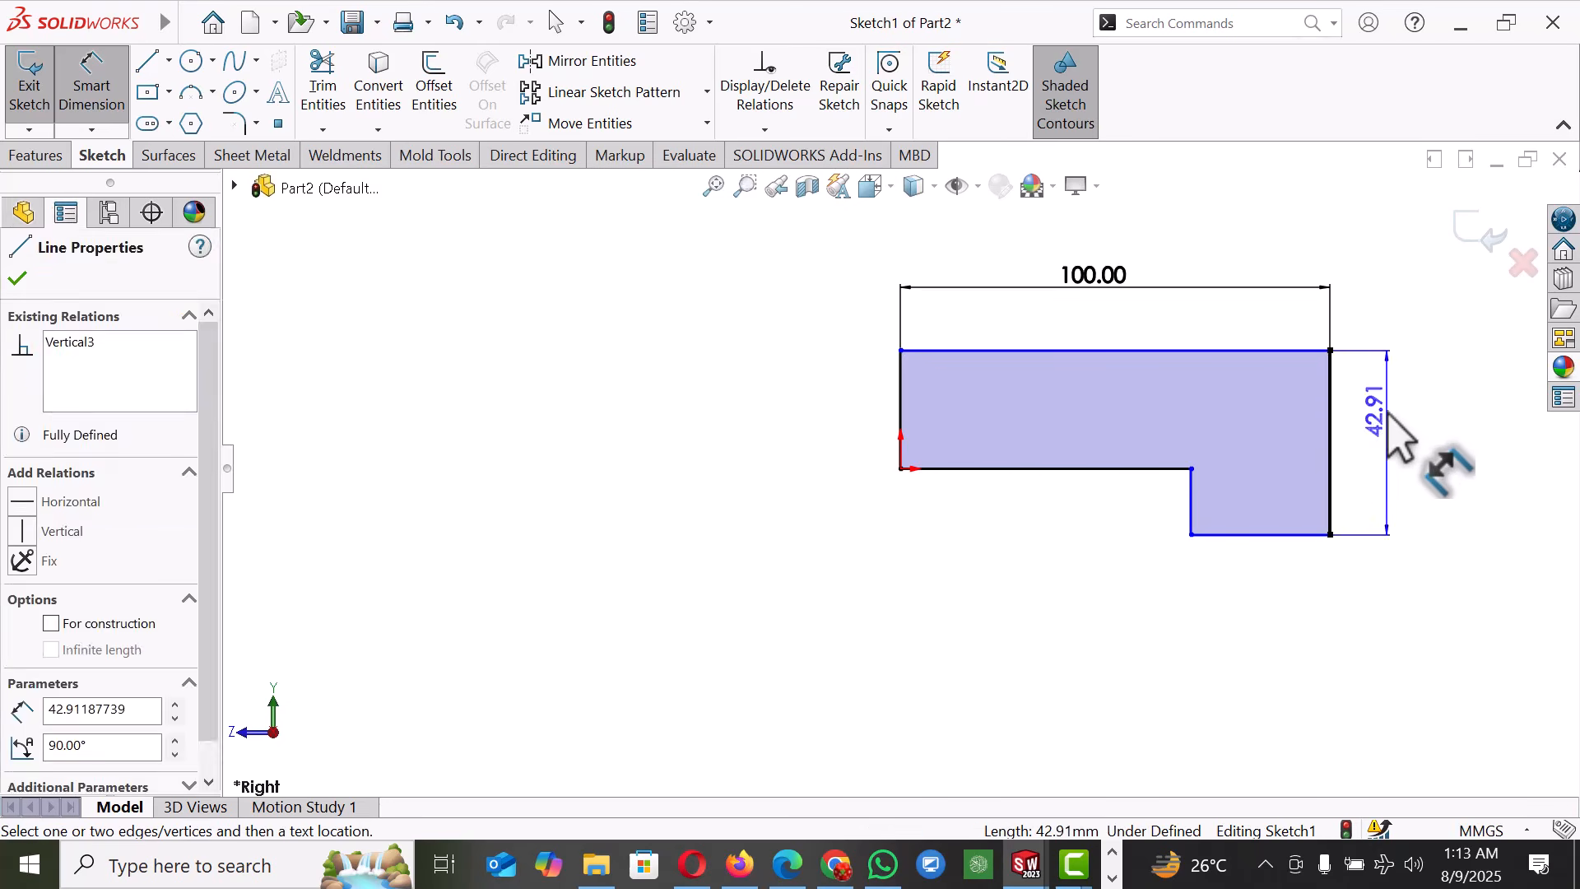
{"action": "left_click", "coordinate": [1377, 432]}
{"action": "type", "text": "40"}
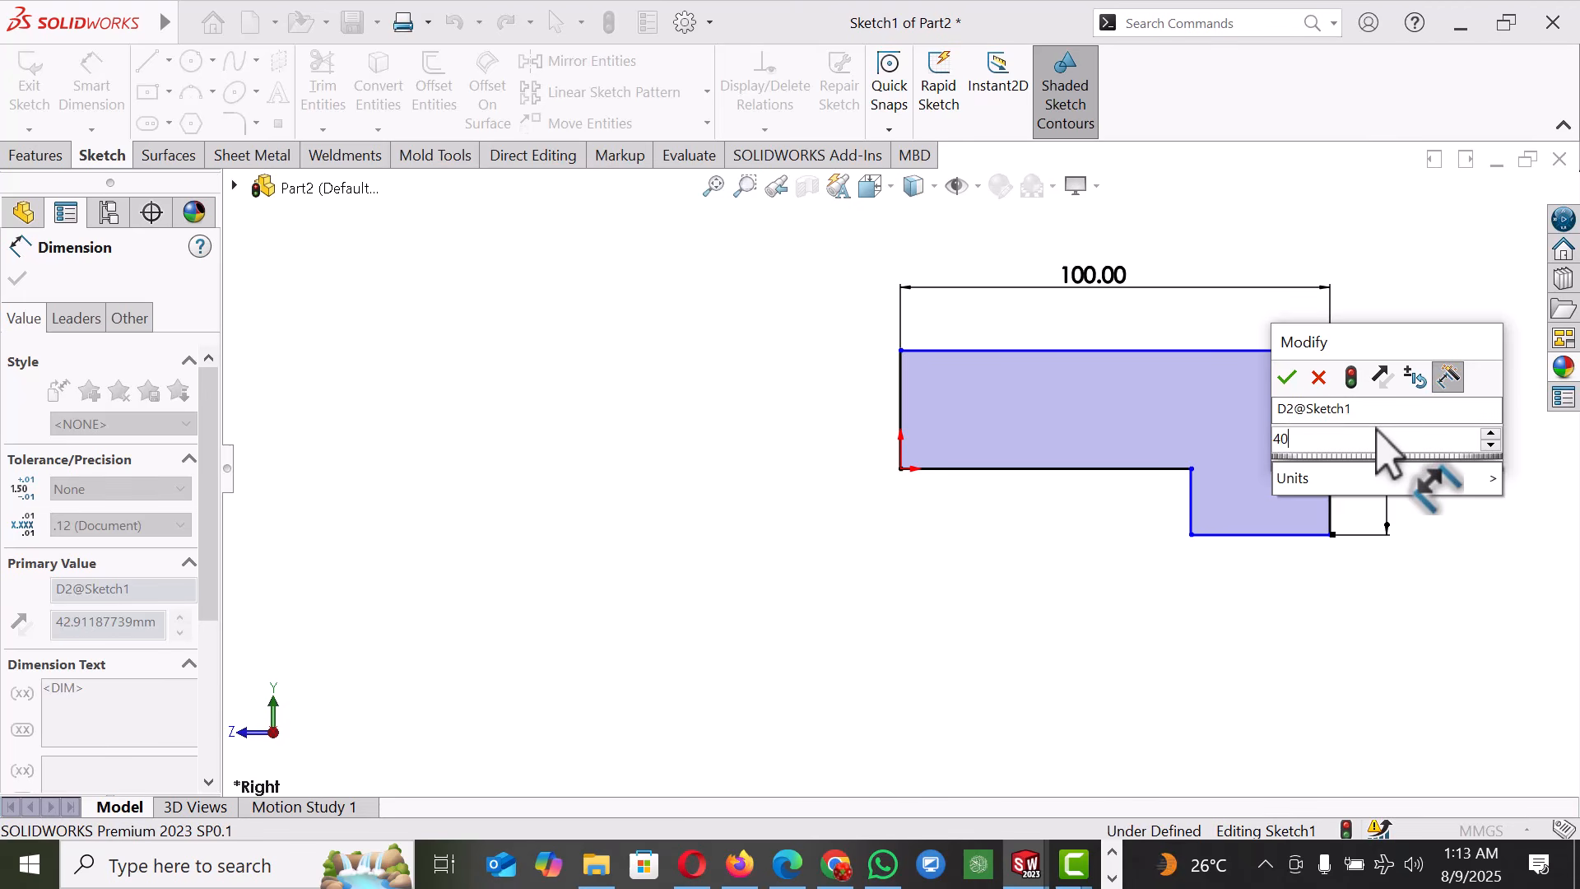
{"action": "key", "text": "Return"}
{"action": "left_click", "coordinate": [1196, 613]}
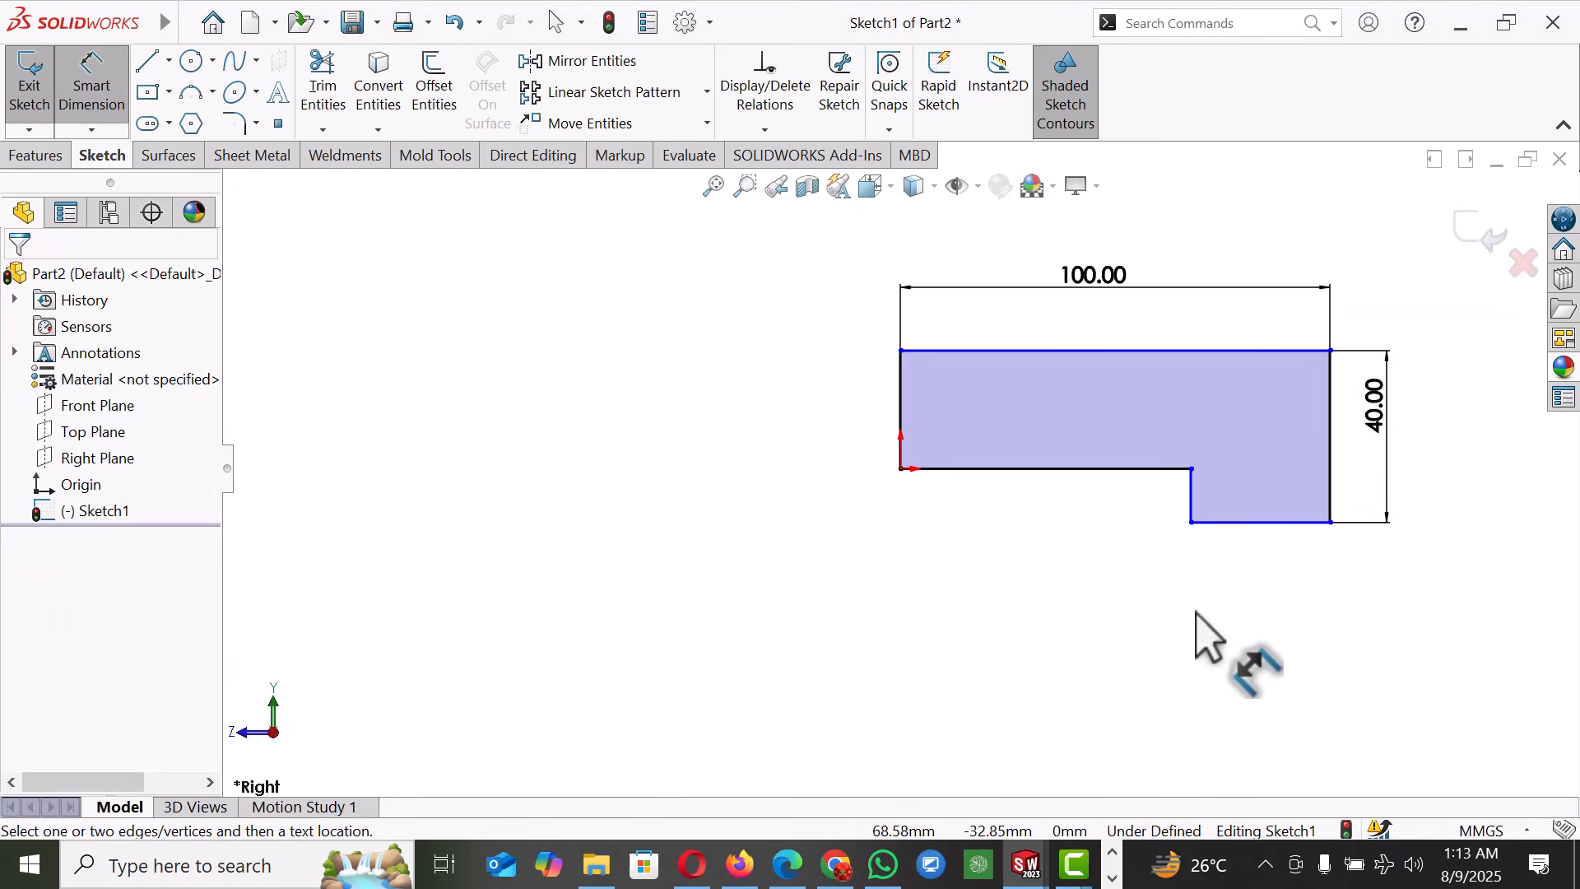
- Dimension the horizontal bottom edge of the profile's stepped-down end to 45 mm
{"action": "left_click", "coordinate": [1229, 524]}
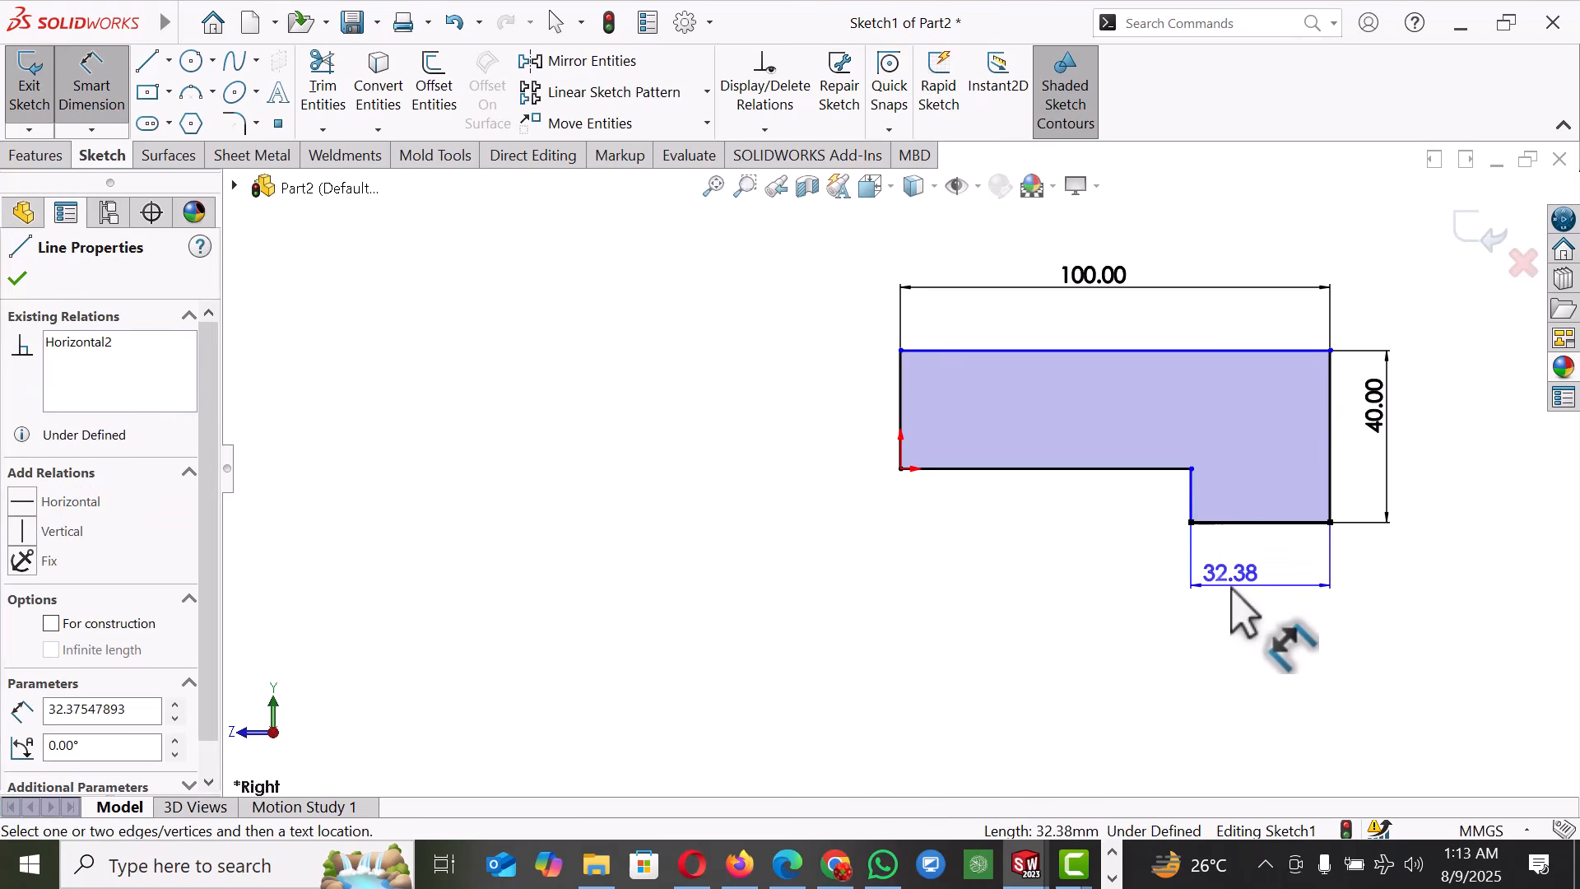
{"action": "left_click", "coordinate": [1242, 611]}
{"action": "type", "text": "45"}
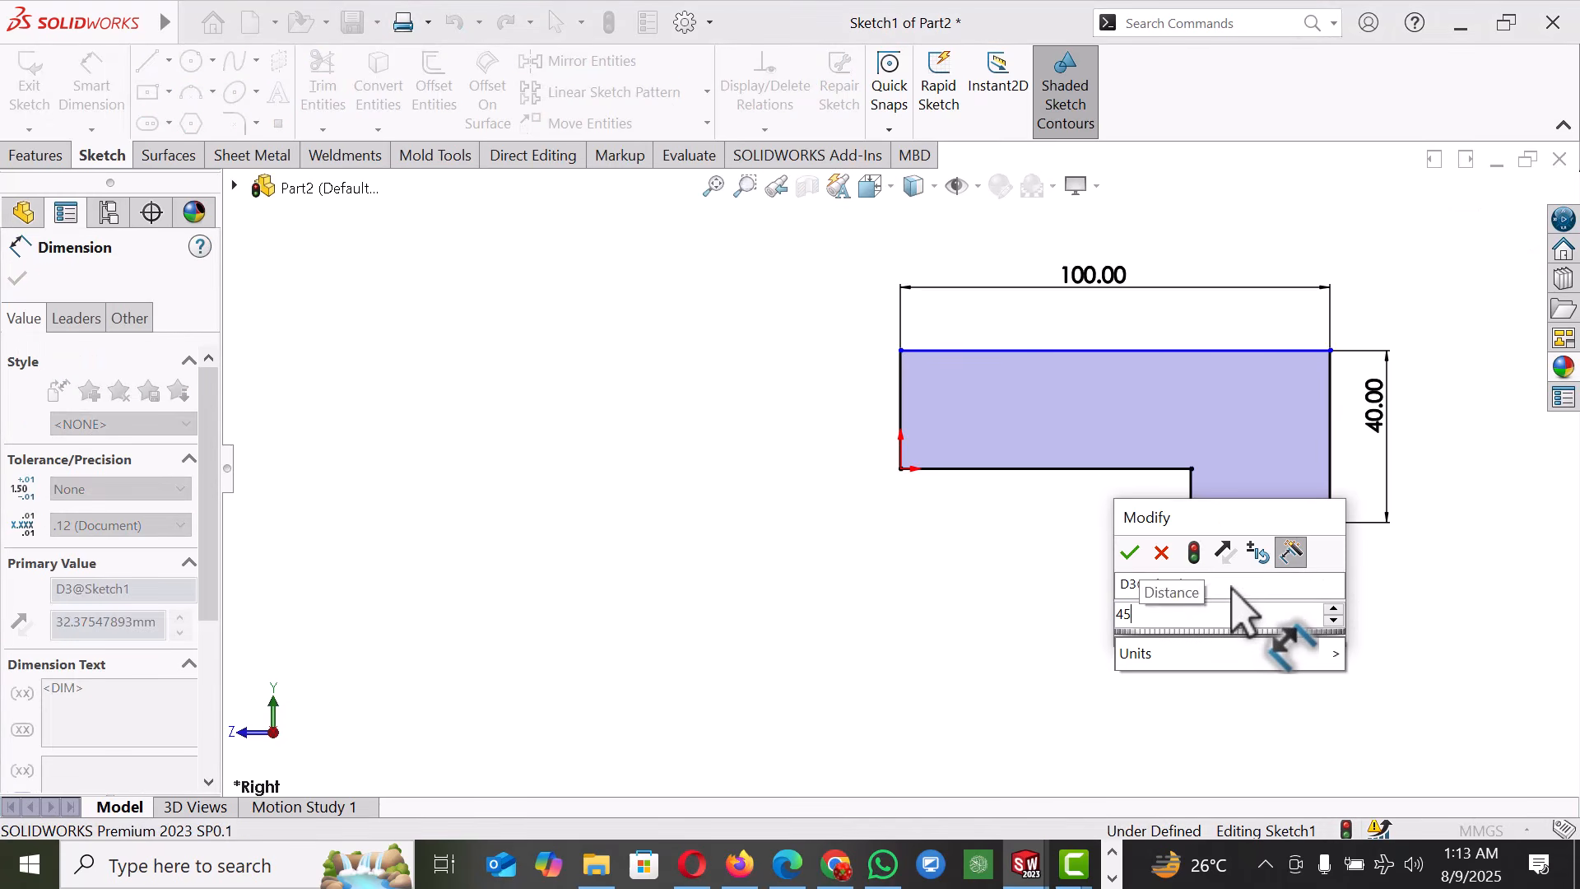
{"action": "key", "text": "Return"}
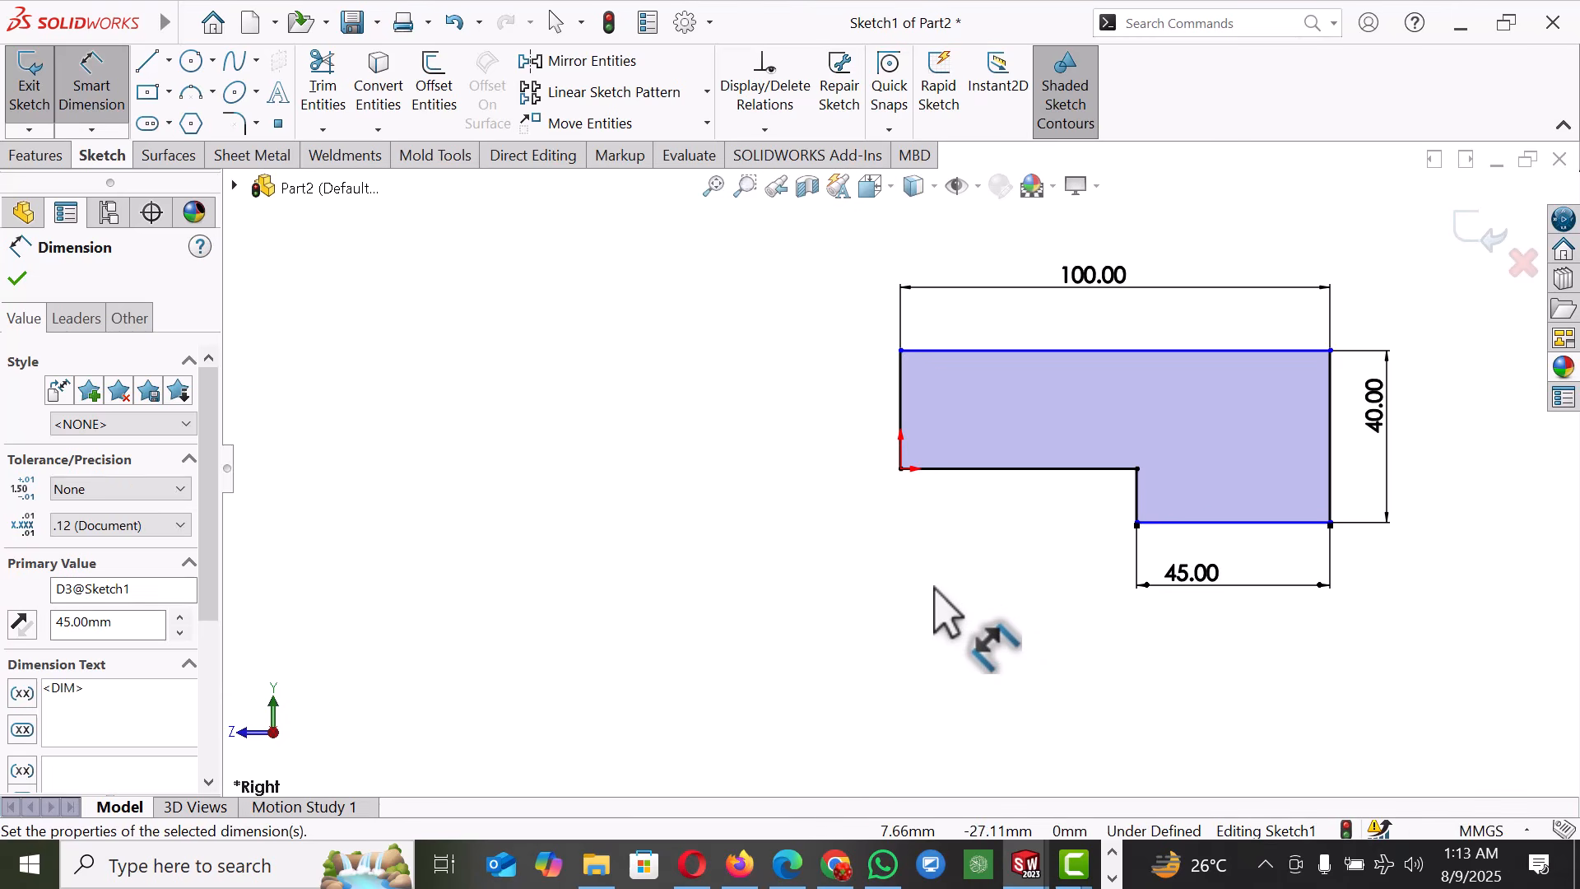
{"action": "key", "text": "Escape"}
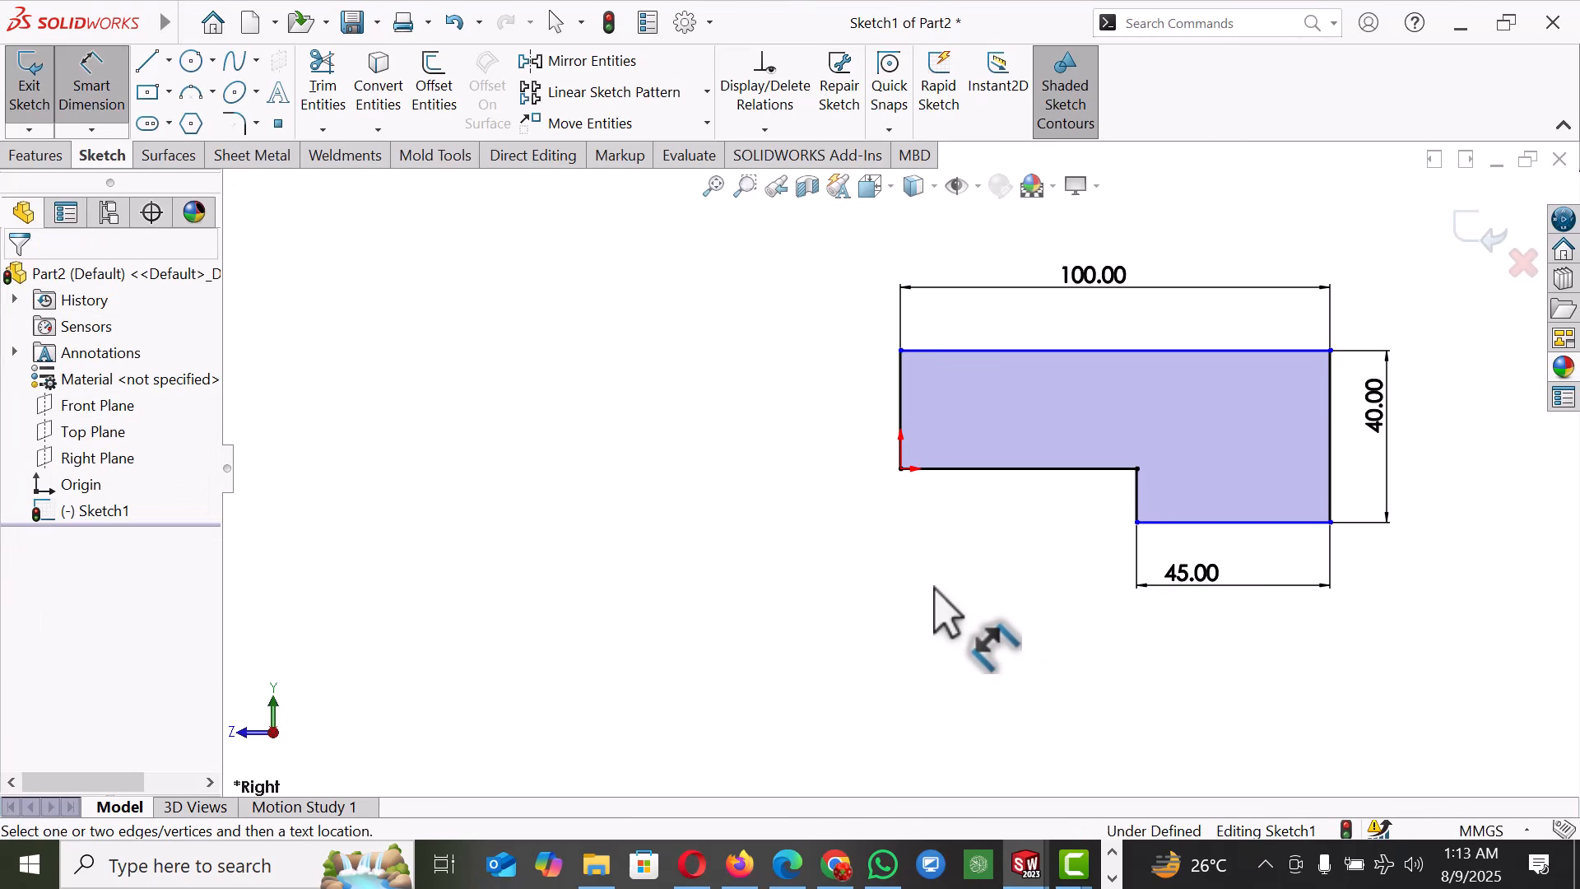
- Dimension the short vertical edge at the origin to 25 mm
{"action": "left_click", "coordinate": [900, 421]}
{"action": "left_click", "coordinate": [804, 413]}
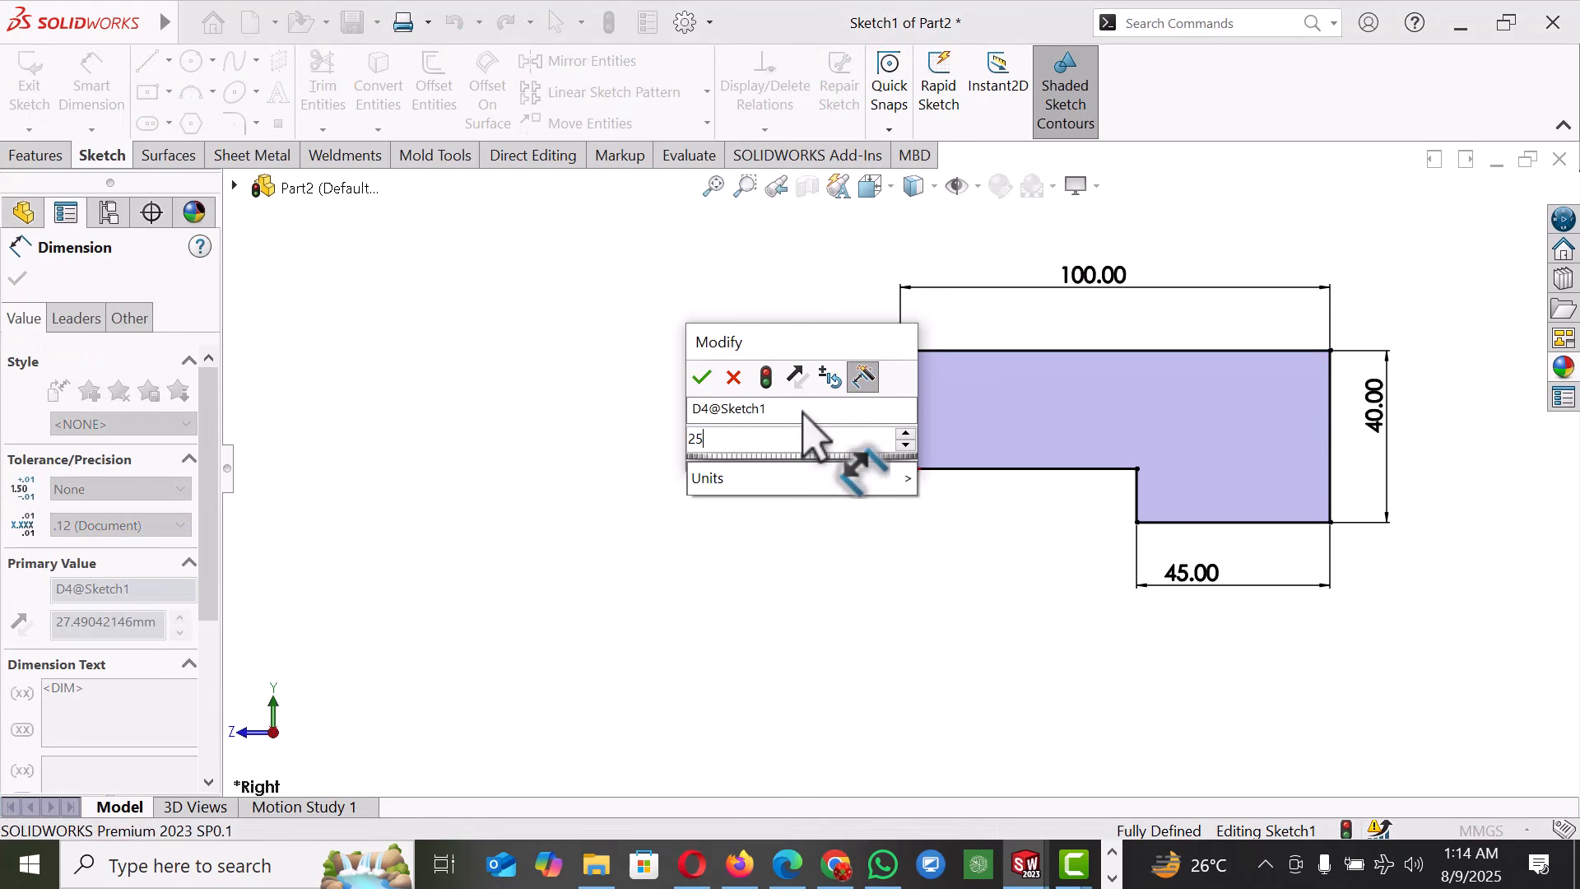
{"action": "key", "text": "Return"}
{"action": "key", "text": "Escape"}
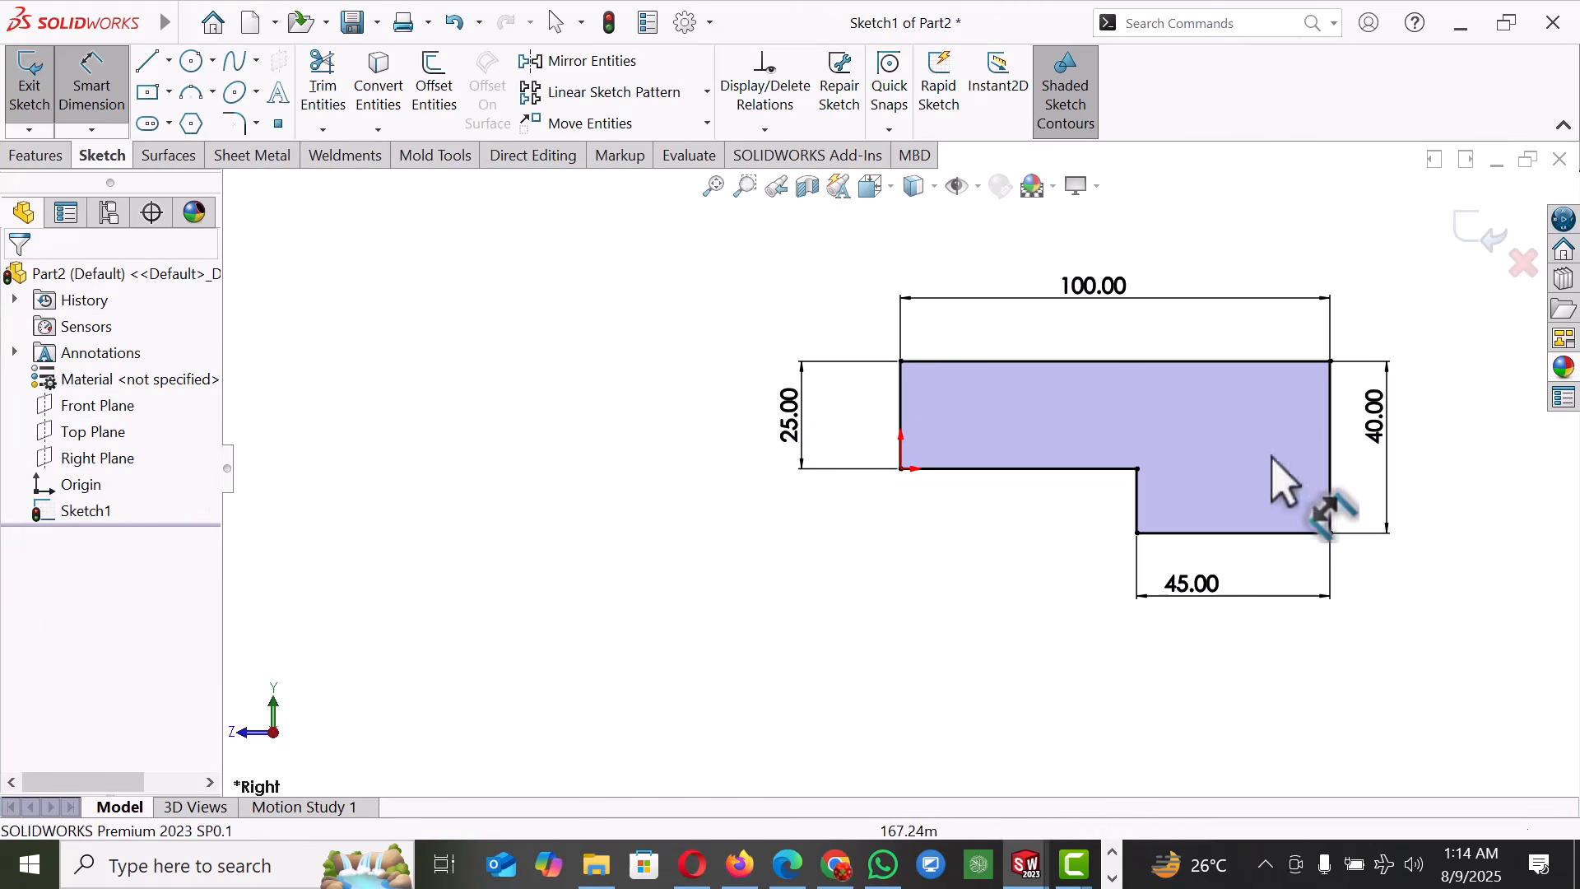
- Revolve the L-shaped profile a full 360 degrees about its 100 mm top edge
{"action": "scroll", "coordinate": [1152, 432], "scroll_direction": "up", "scroll_amount": 4}
{"action": "left_click", "coordinate": [37, 154]}
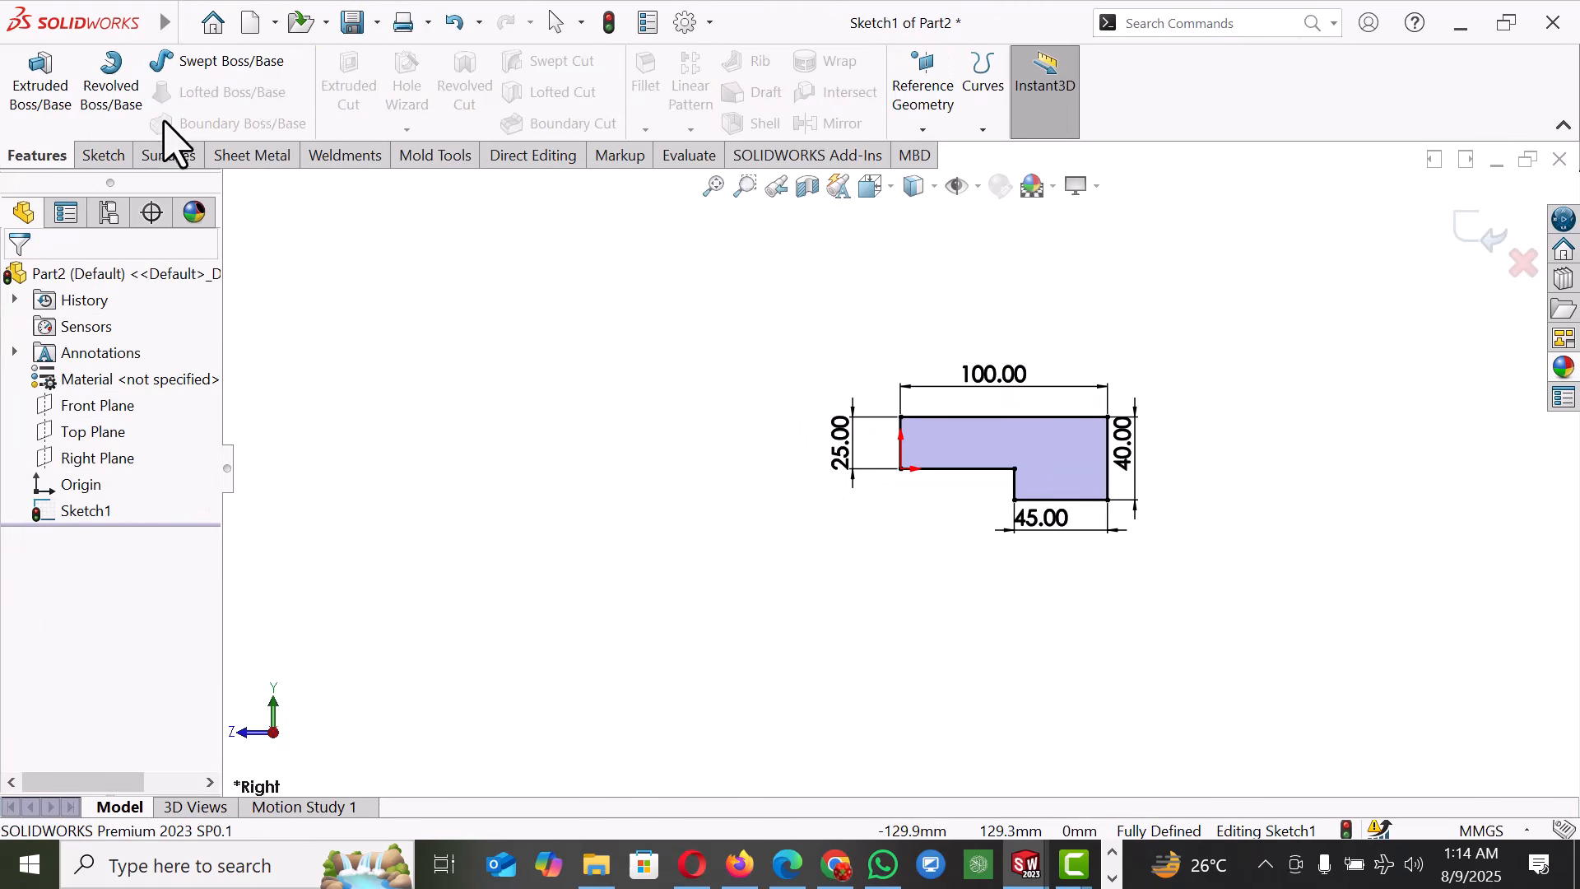
{"action": "left_click", "coordinate": [126, 92]}
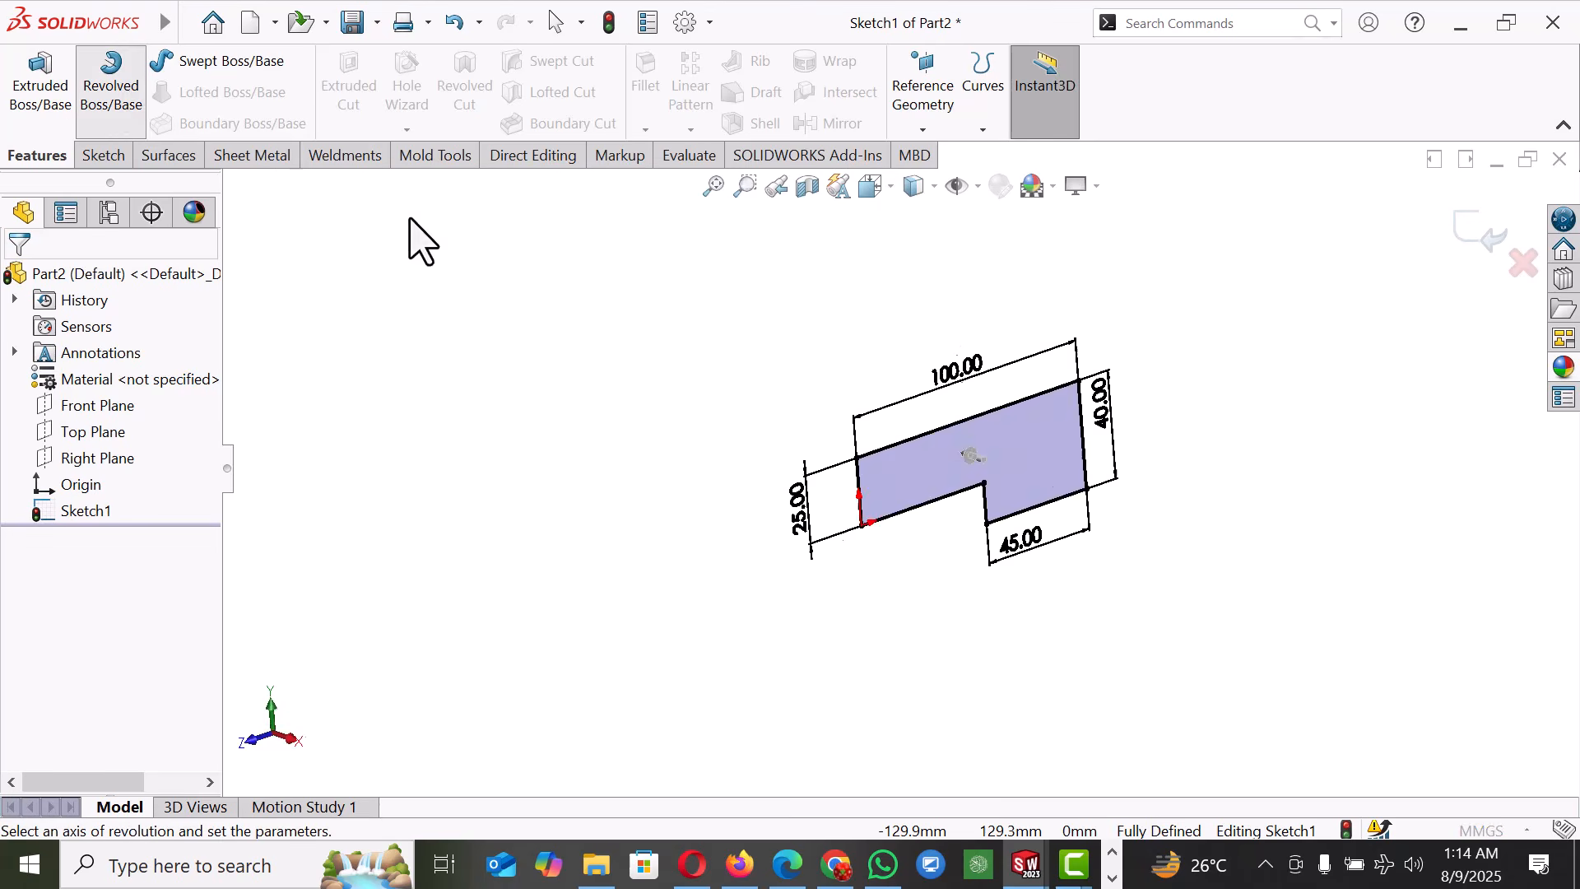
{"action": "left_click", "coordinate": [948, 382]}
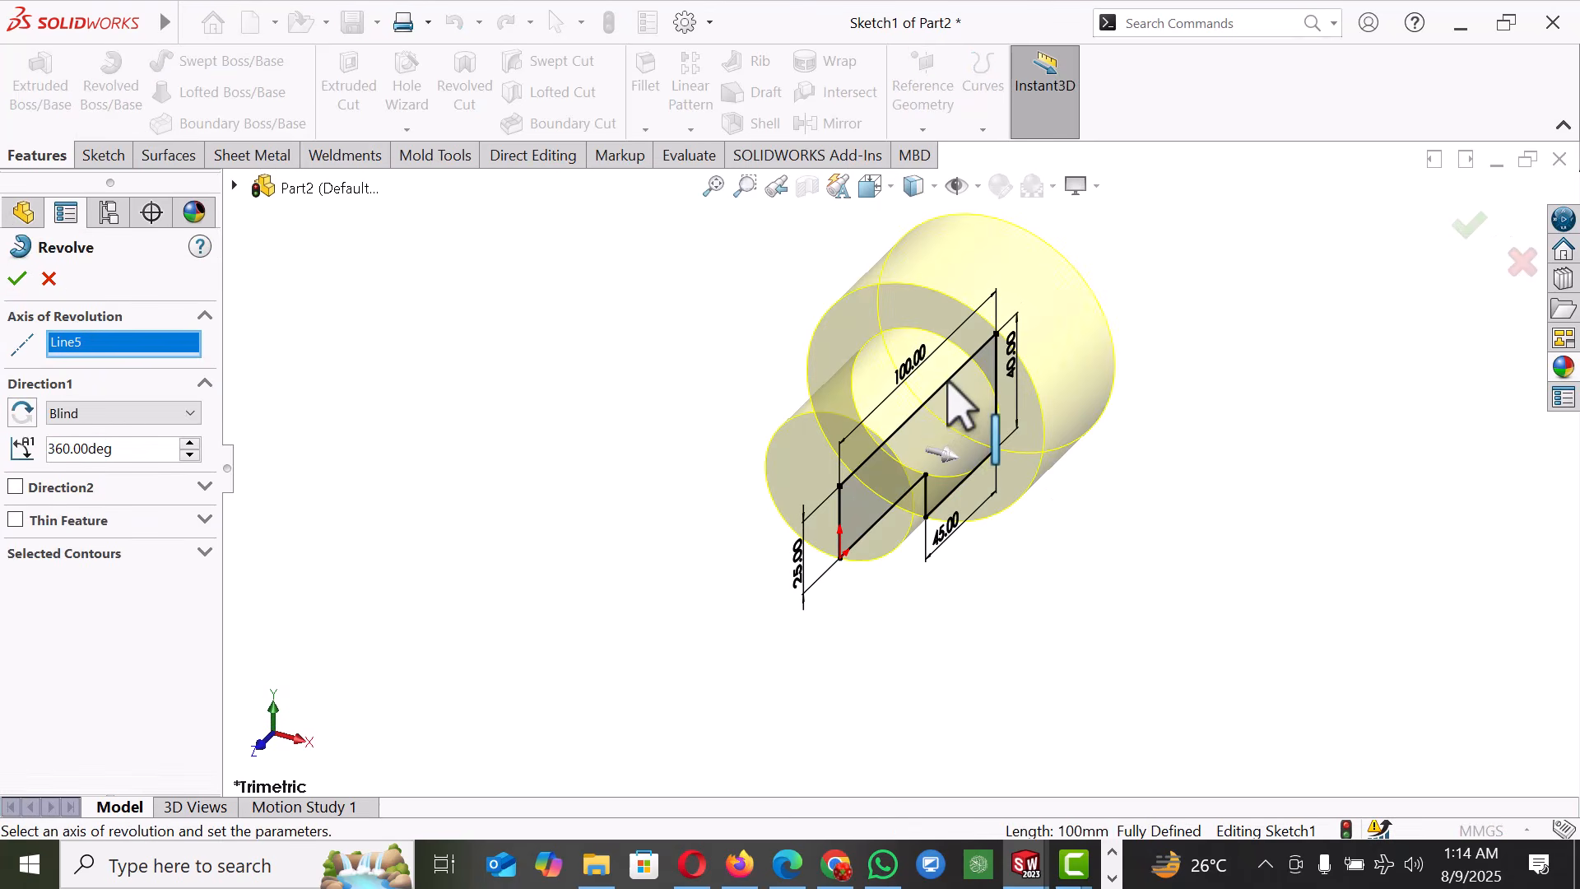
{"action": "left_click", "coordinate": [17, 279]}
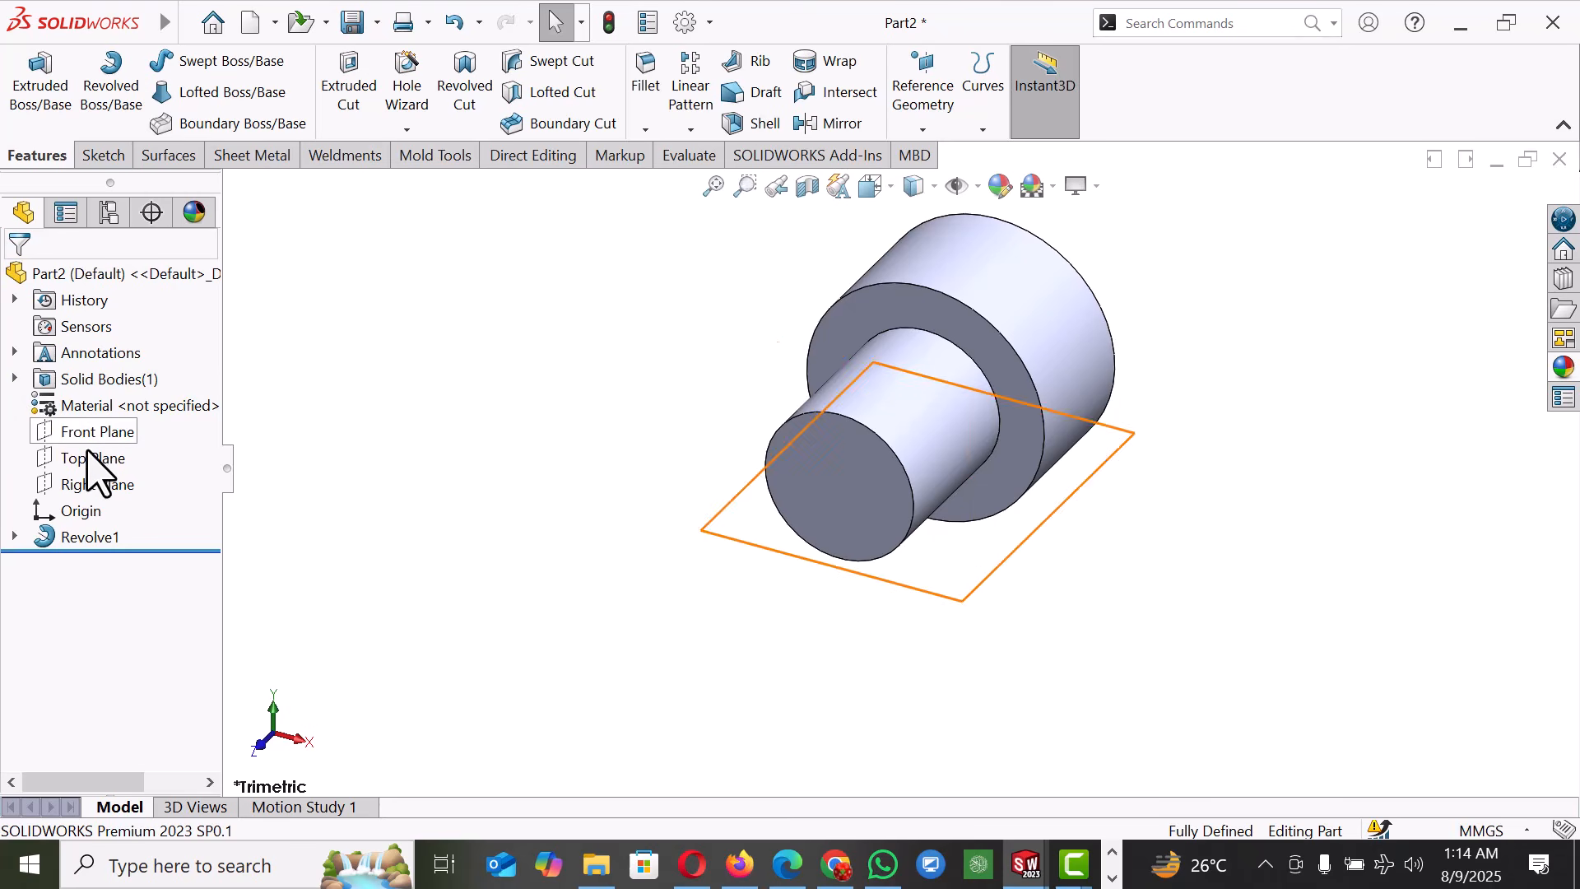
- On the Right Plane, sketch a closed triangle over the narrow cylinder's free end, running from the origin up the end edge and partway along the top edge
{"action": "left_click", "coordinate": [94, 484]}
{"action": "left_click", "coordinate": [105, 456]}
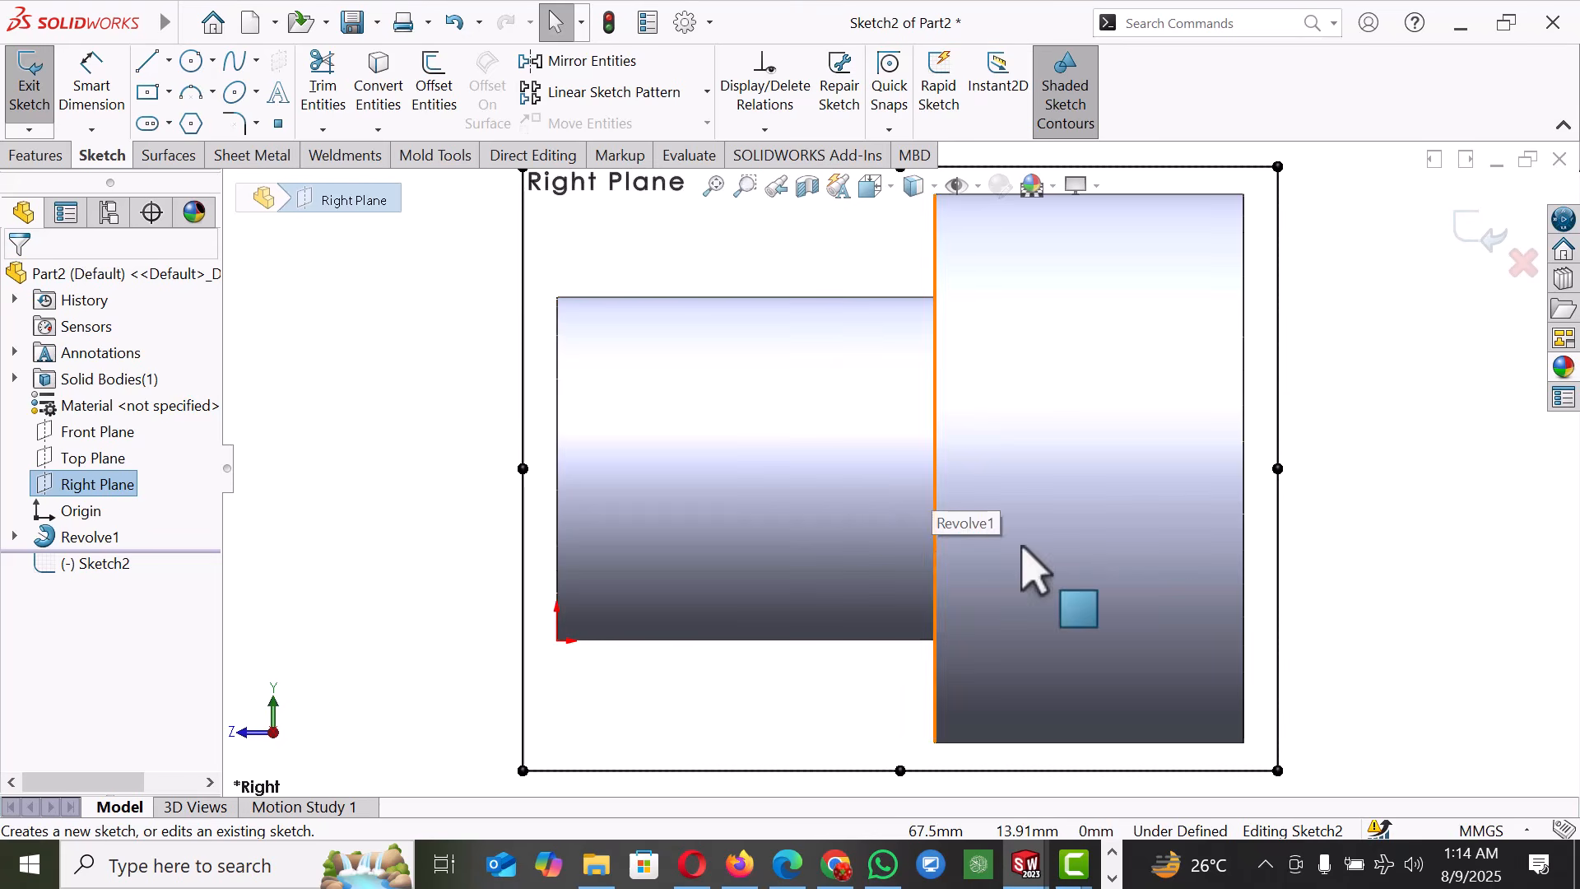
{"action": "scroll", "coordinate": [1292, 474], "scroll_direction": "up", "scroll_amount": 2}
{"action": "left_click", "coordinate": [1350, 473]}
{"action": "key", "text": "l"}
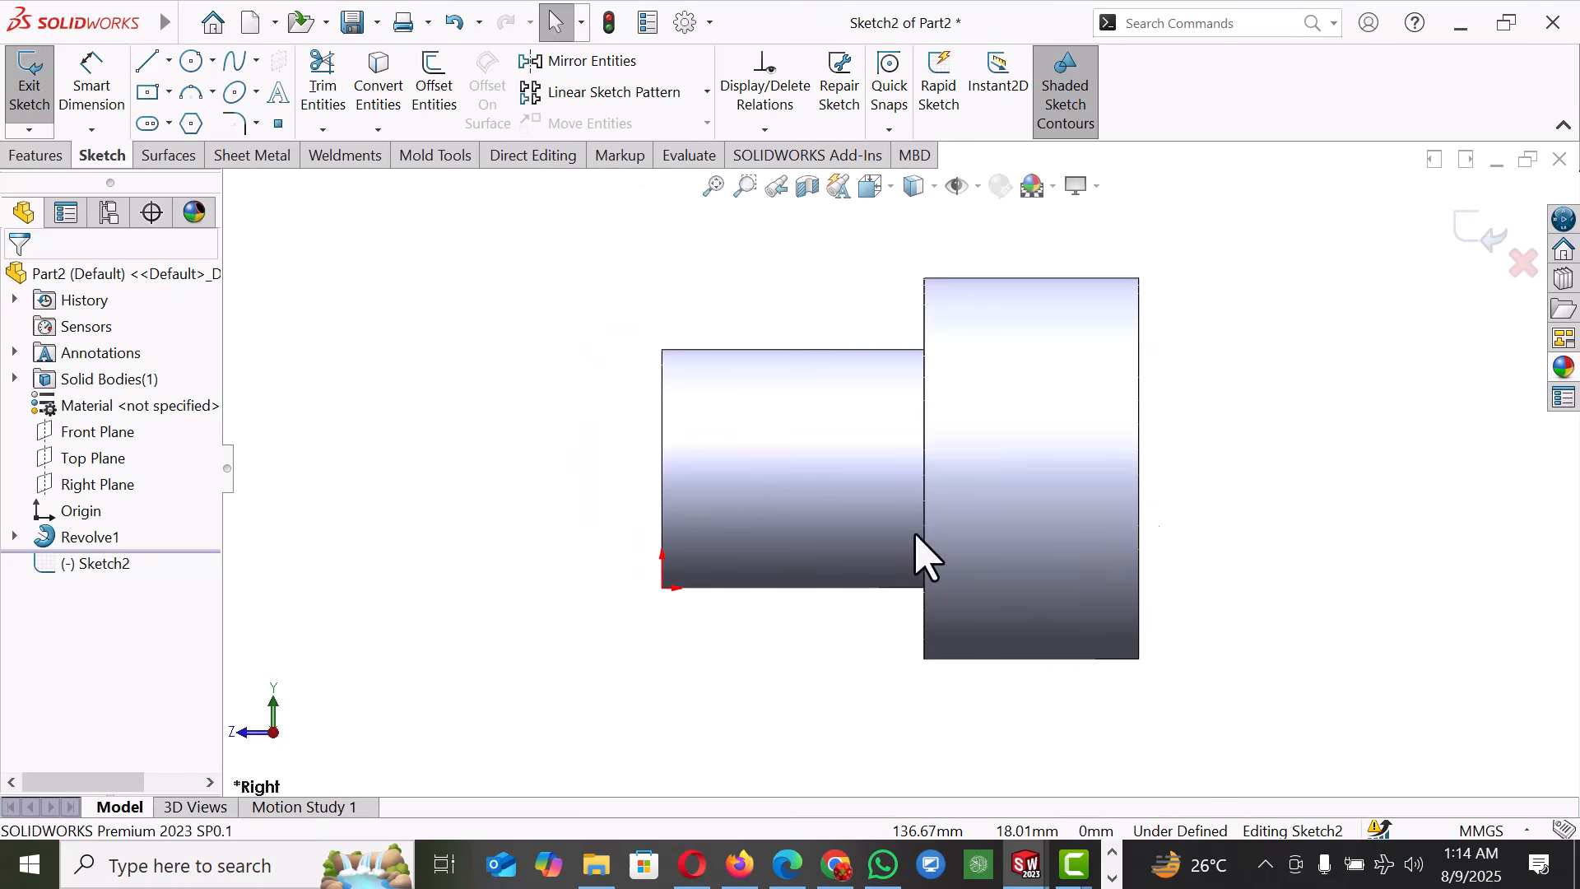
{"action": "left_click", "coordinate": [663, 588]}
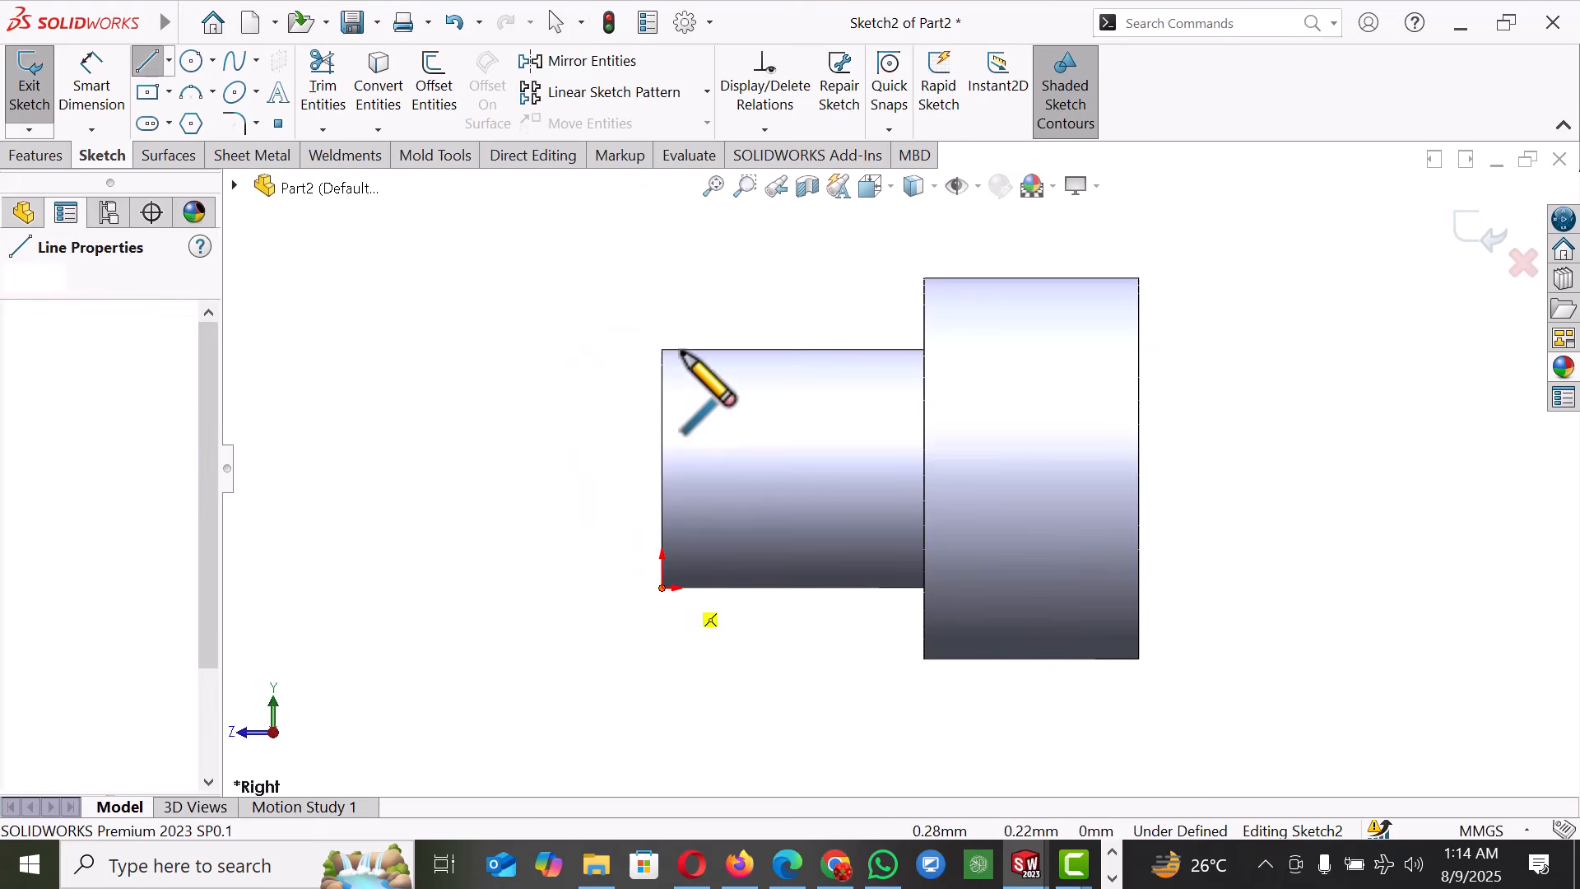
{"action": "left_click", "coordinate": [663, 350]}
{"action": "left_click", "coordinate": [754, 350]}
{"action": "left_click", "coordinate": [663, 587]}
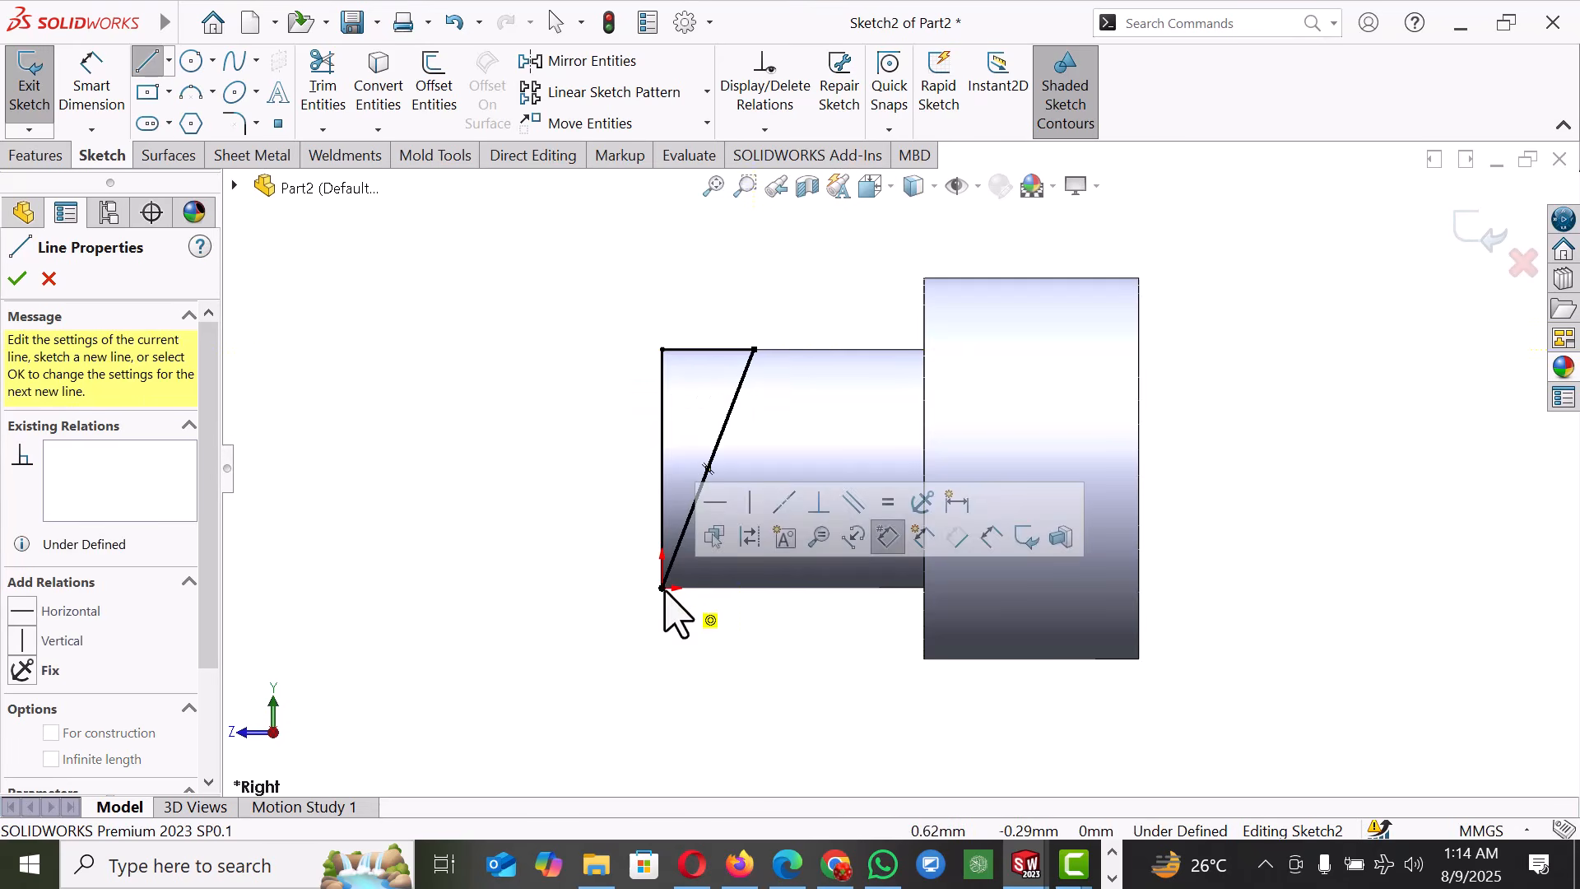
{"action": "right_click", "coordinate": [667, 590]}
{"action": "left_click", "coordinate": [724, 608]}
{"action": "key", "text": "f"}
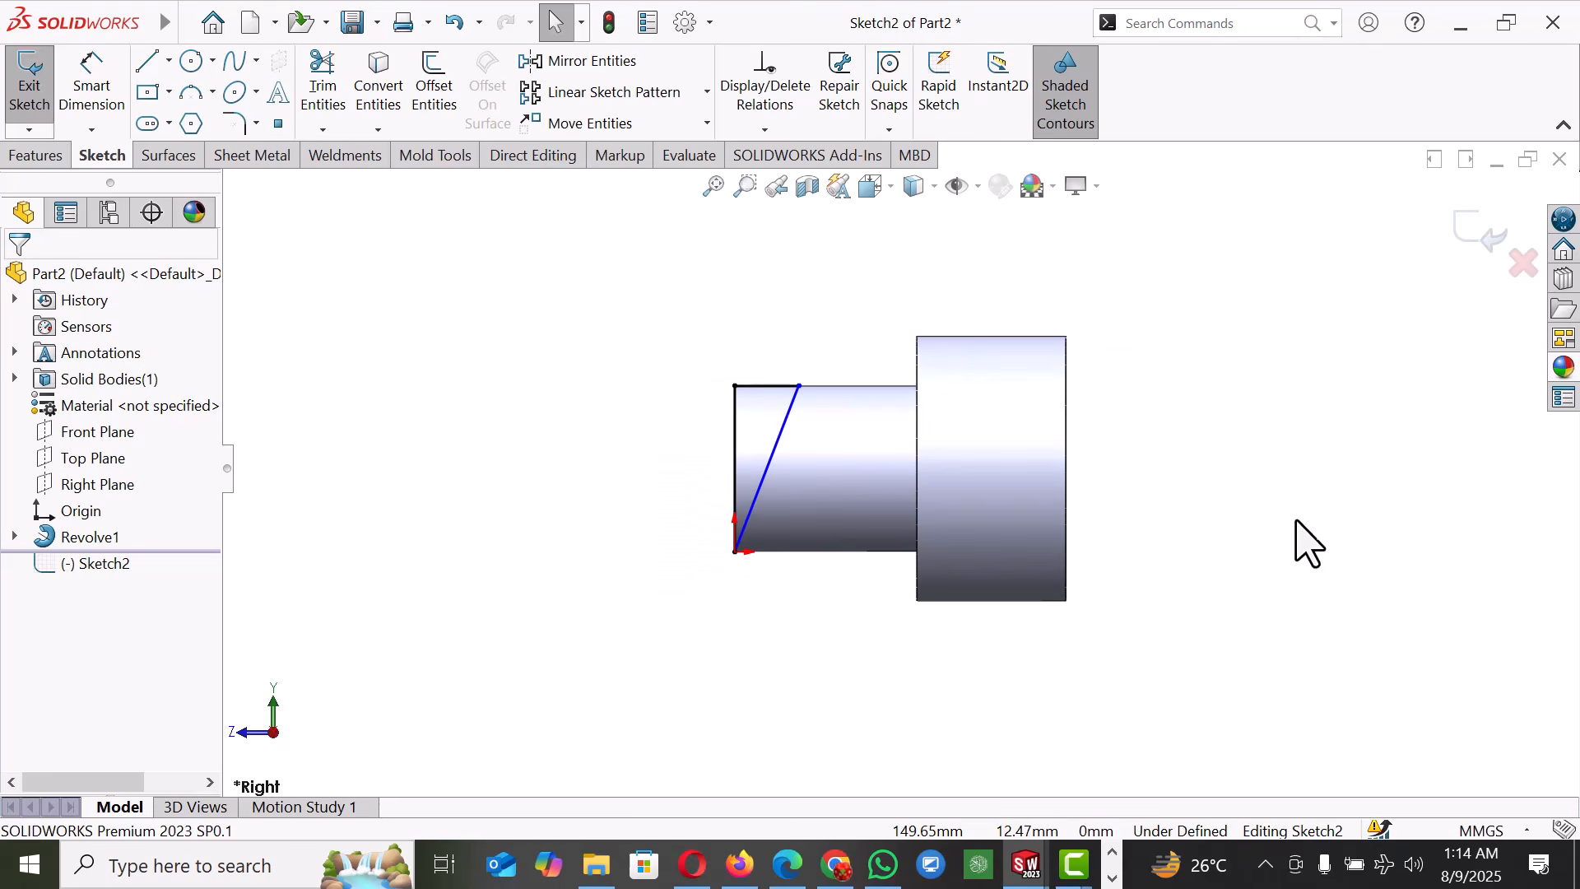
- Sketch a second closed triangle over the wide cylinder's outer end, with its short side along the cylinder's bottom edge
{"action": "key", "text": "l"}
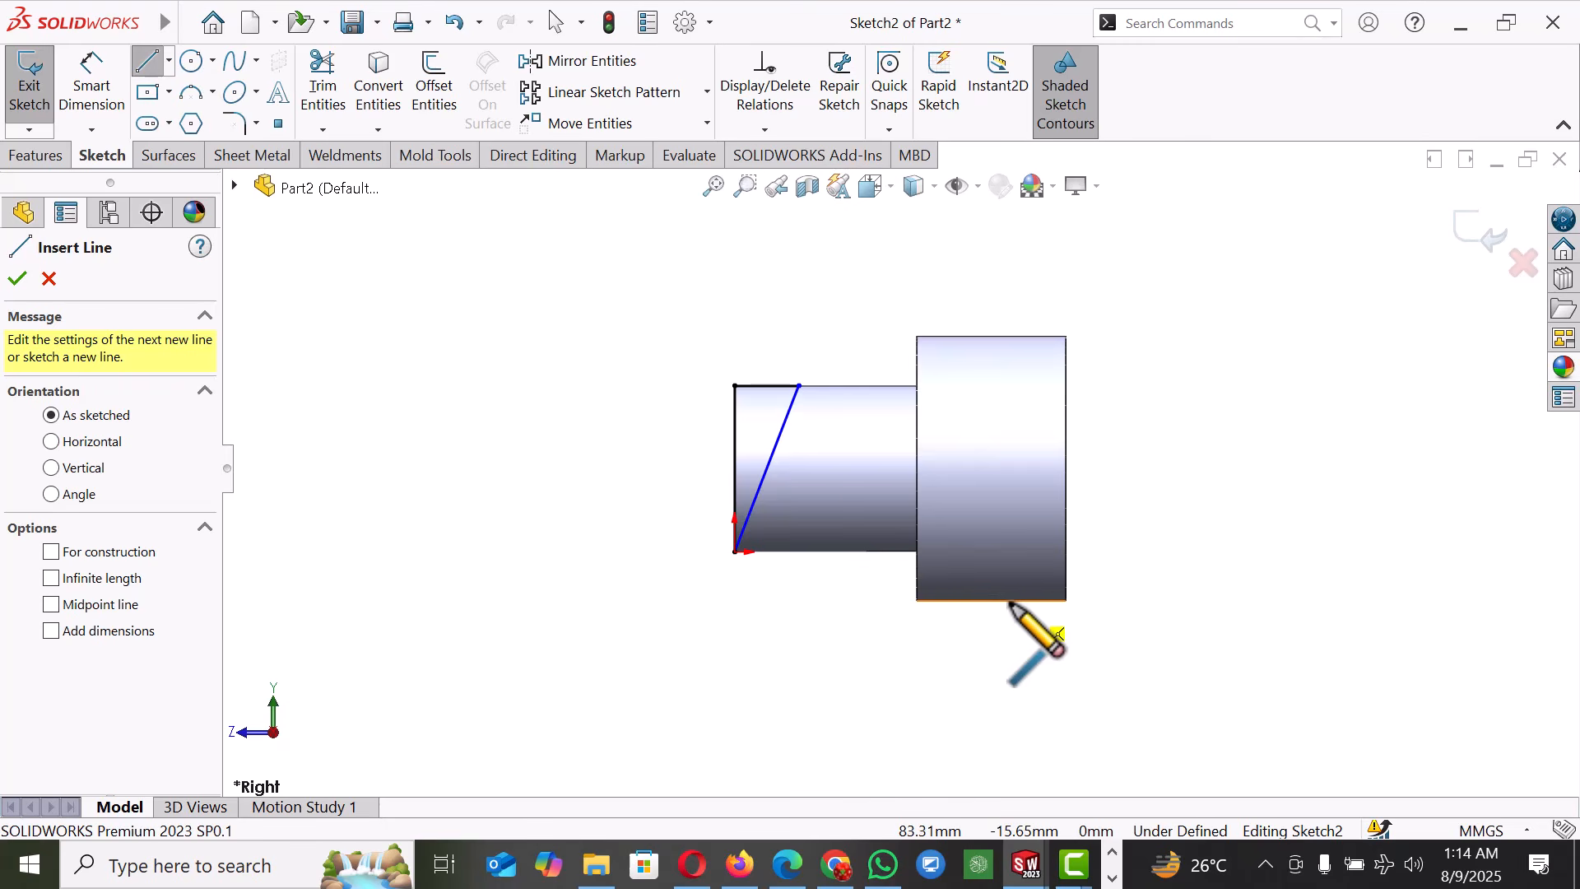
{"action": "left_click", "coordinate": [1067, 601]}
{"action": "left_click", "coordinate": [1067, 336]}
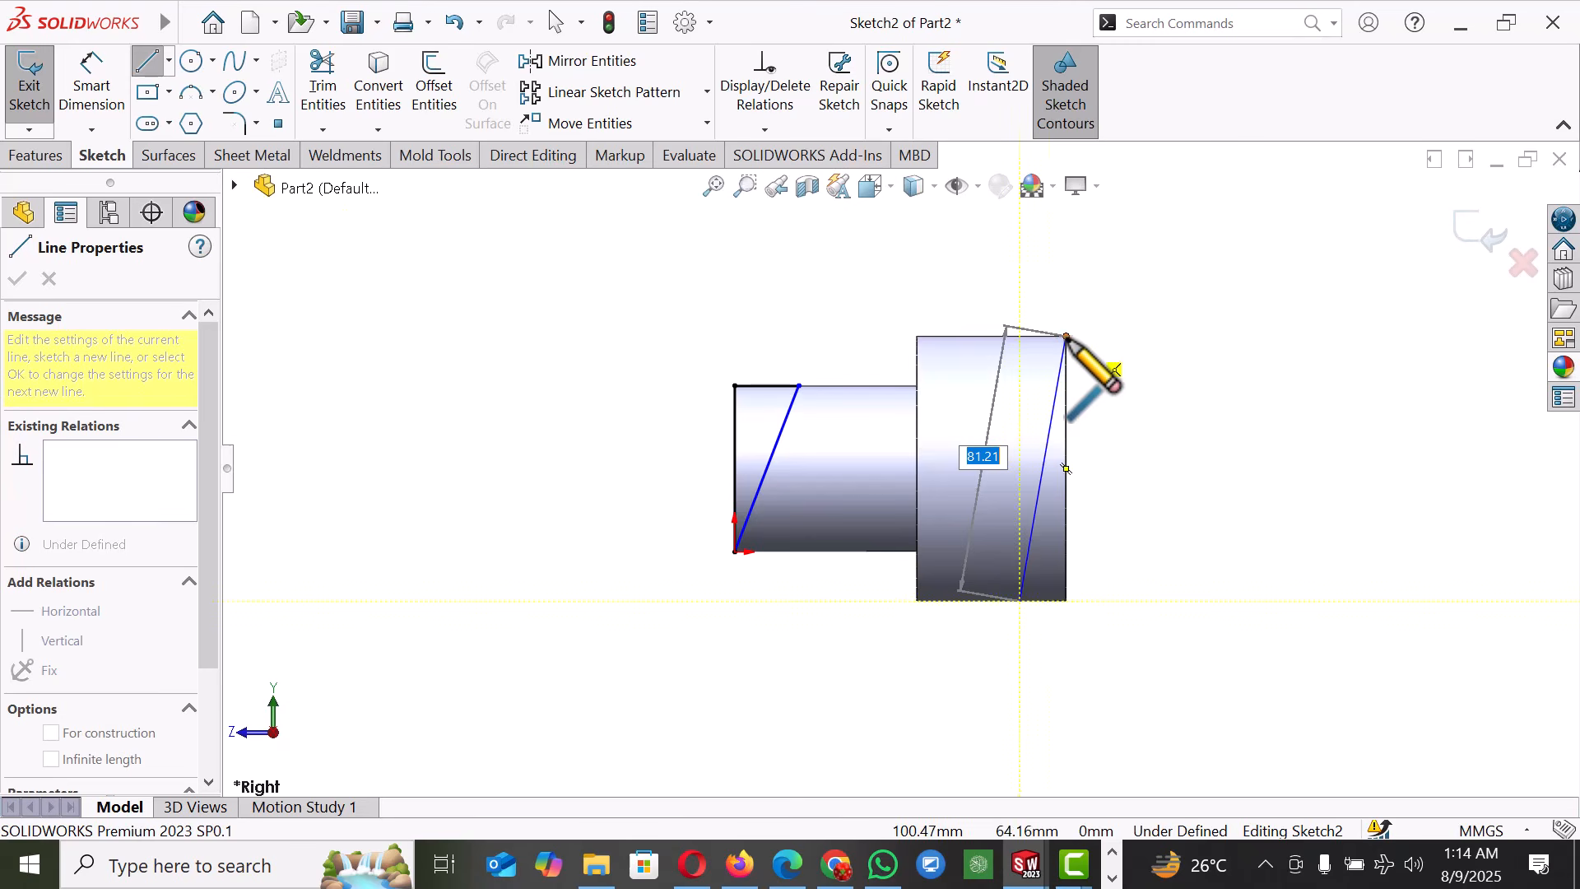
{"action": "left_click", "coordinate": [1054, 602]}
{"action": "left_click", "coordinate": [1021, 602]}
{"action": "right_click", "coordinate": [1023, 602]}
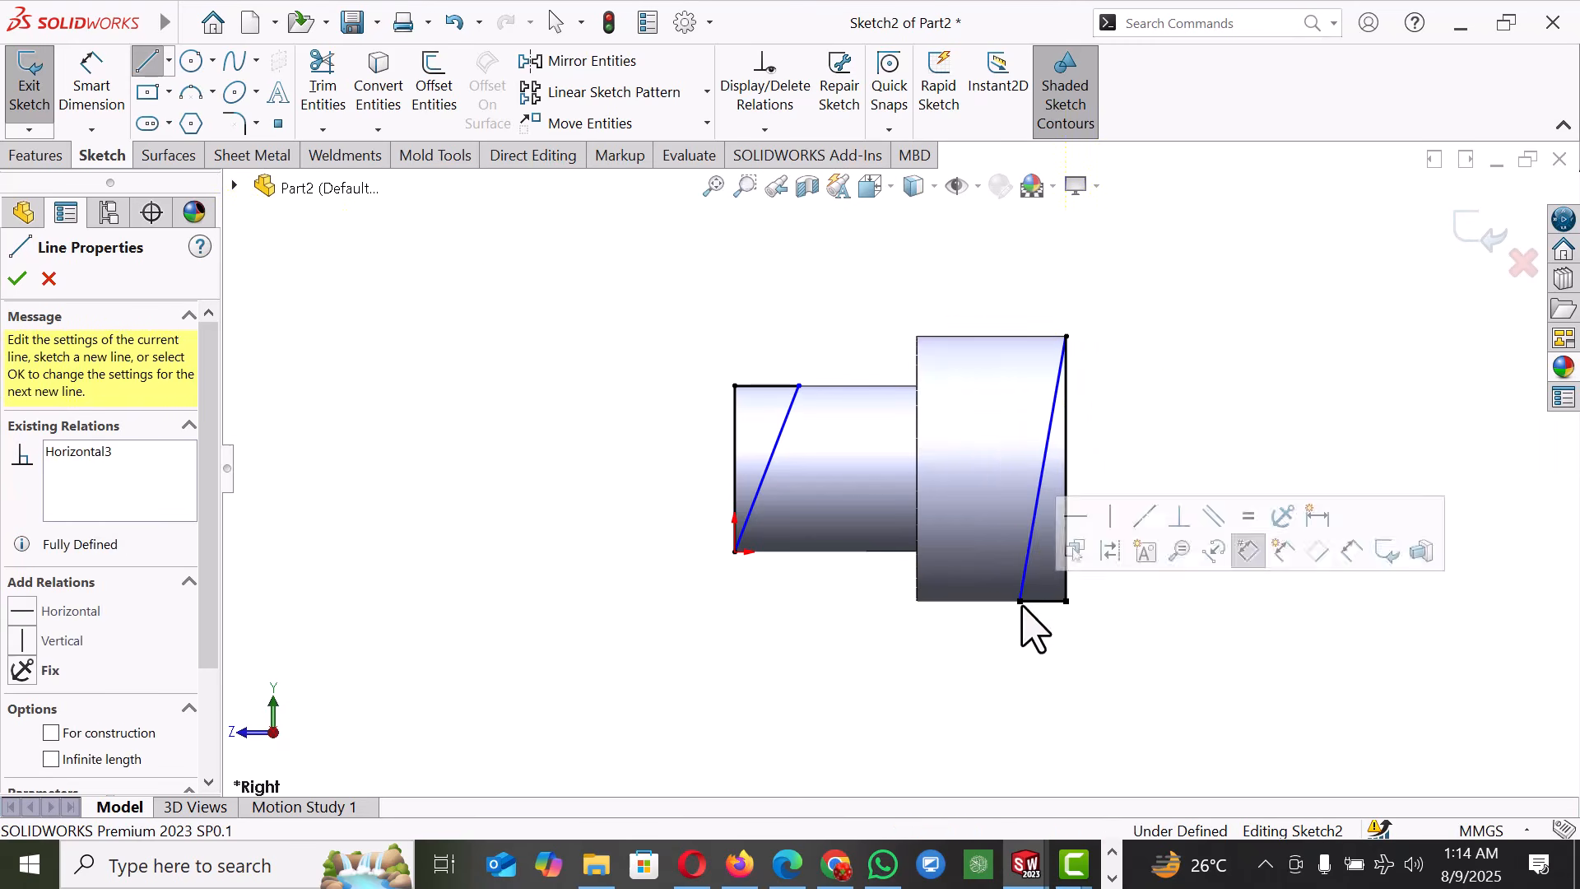
{"action": "left_click", "coordinate": [1101, 627]}
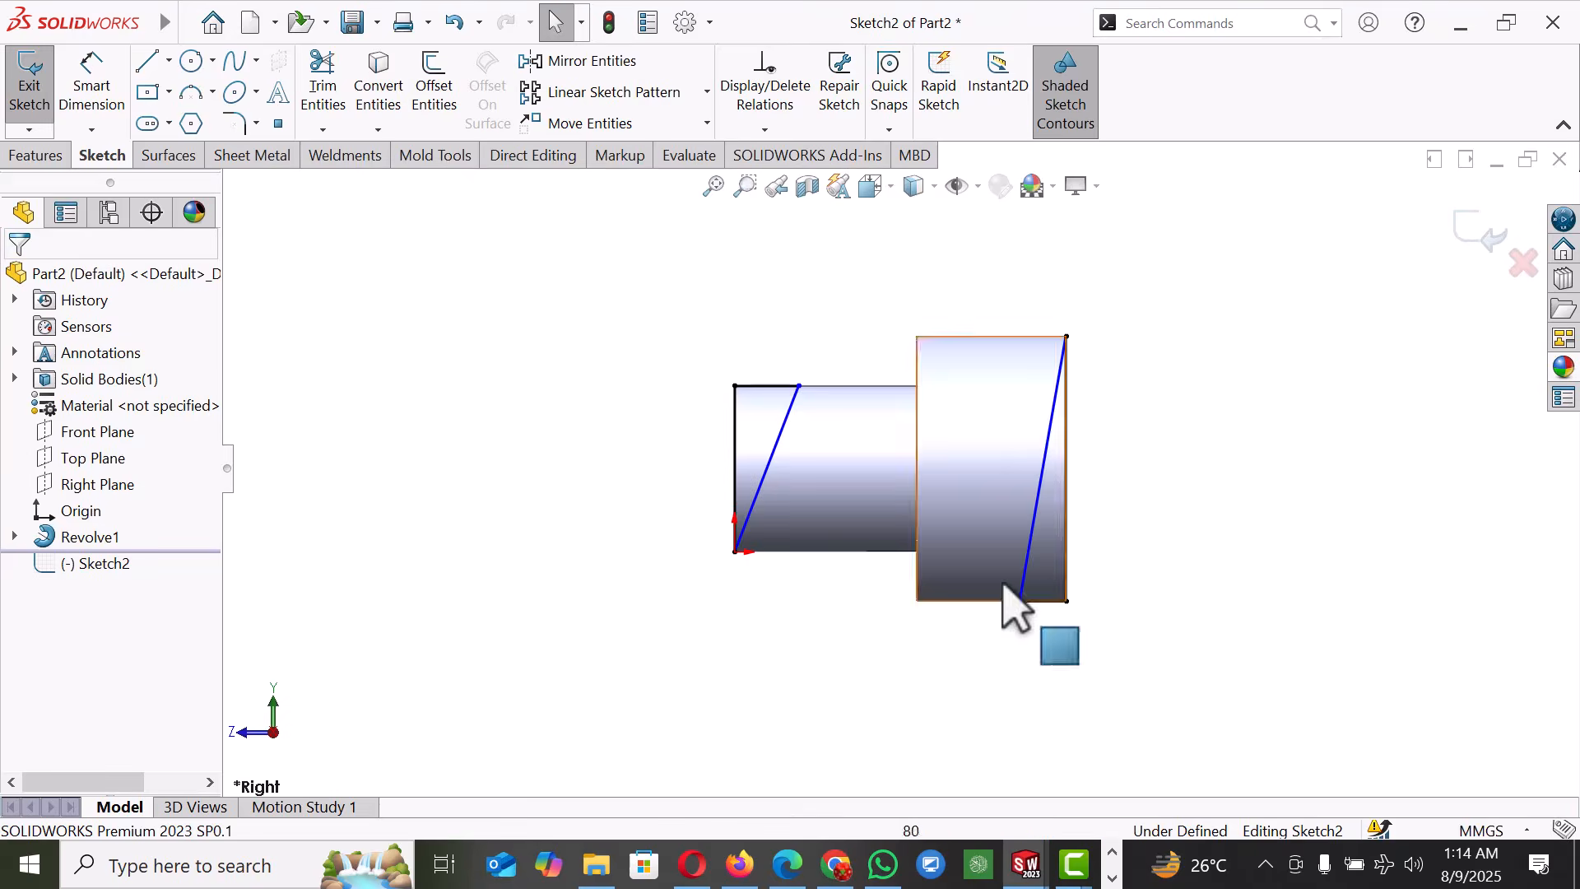
- Move the free corner of each triangle to the midpoint of the cylinder edge it lies on
{"action": "scroll", "coordinate": [1023, 606], "scroll_direction": "down", "scroll_amount": 2}
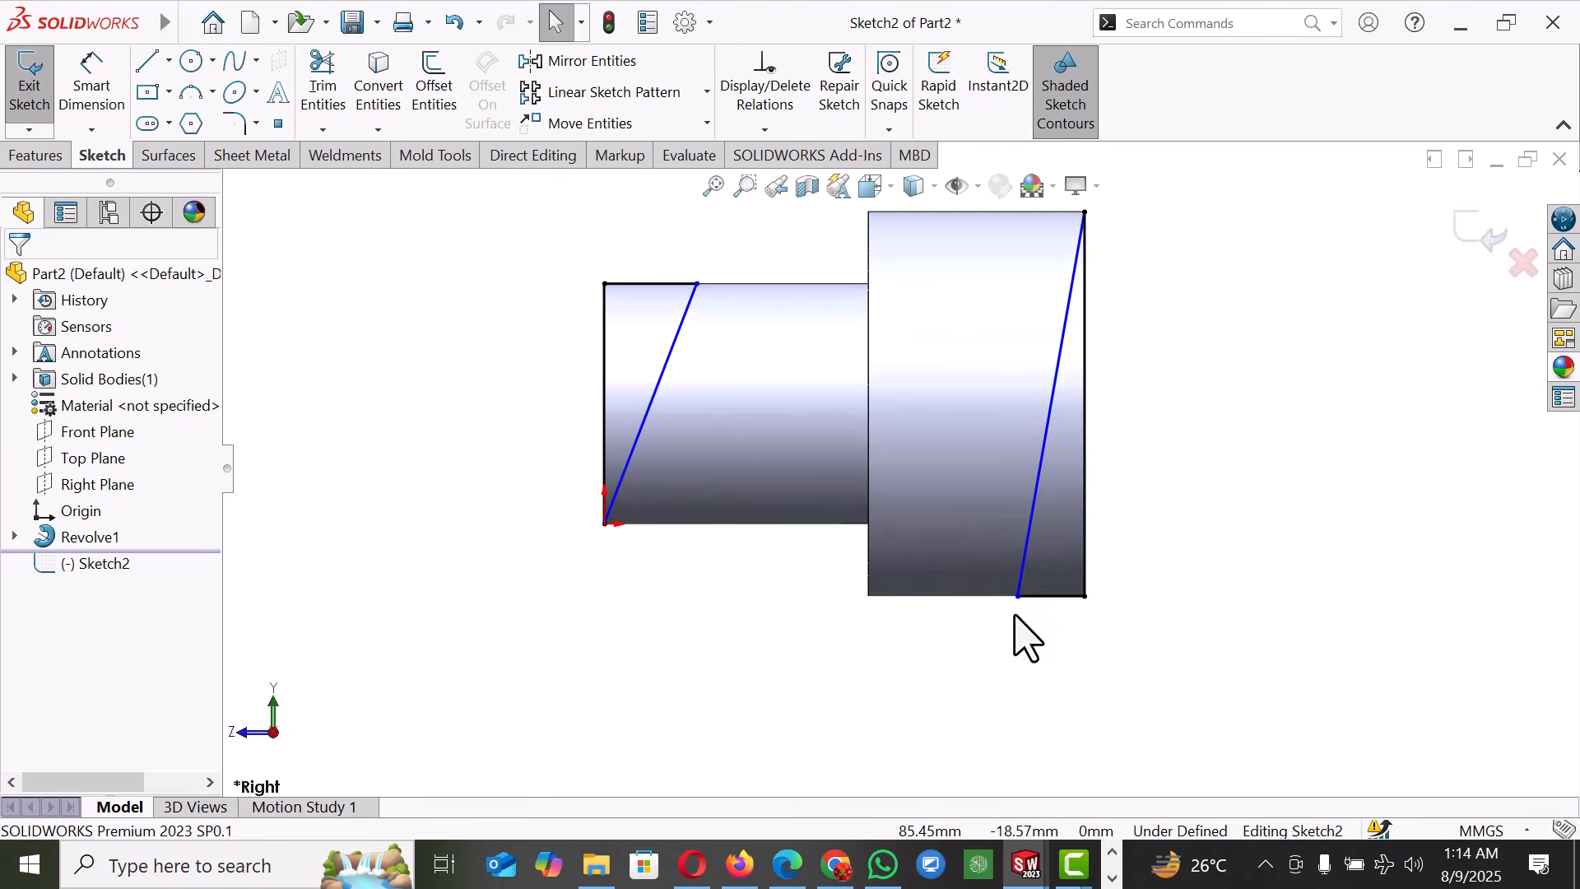
{"action": "left_click_drag", "start_coordinate": [1019, 603], "coordinate": [979, 609]}
{"action": "left_click", "coordinate": [1084, 658]}
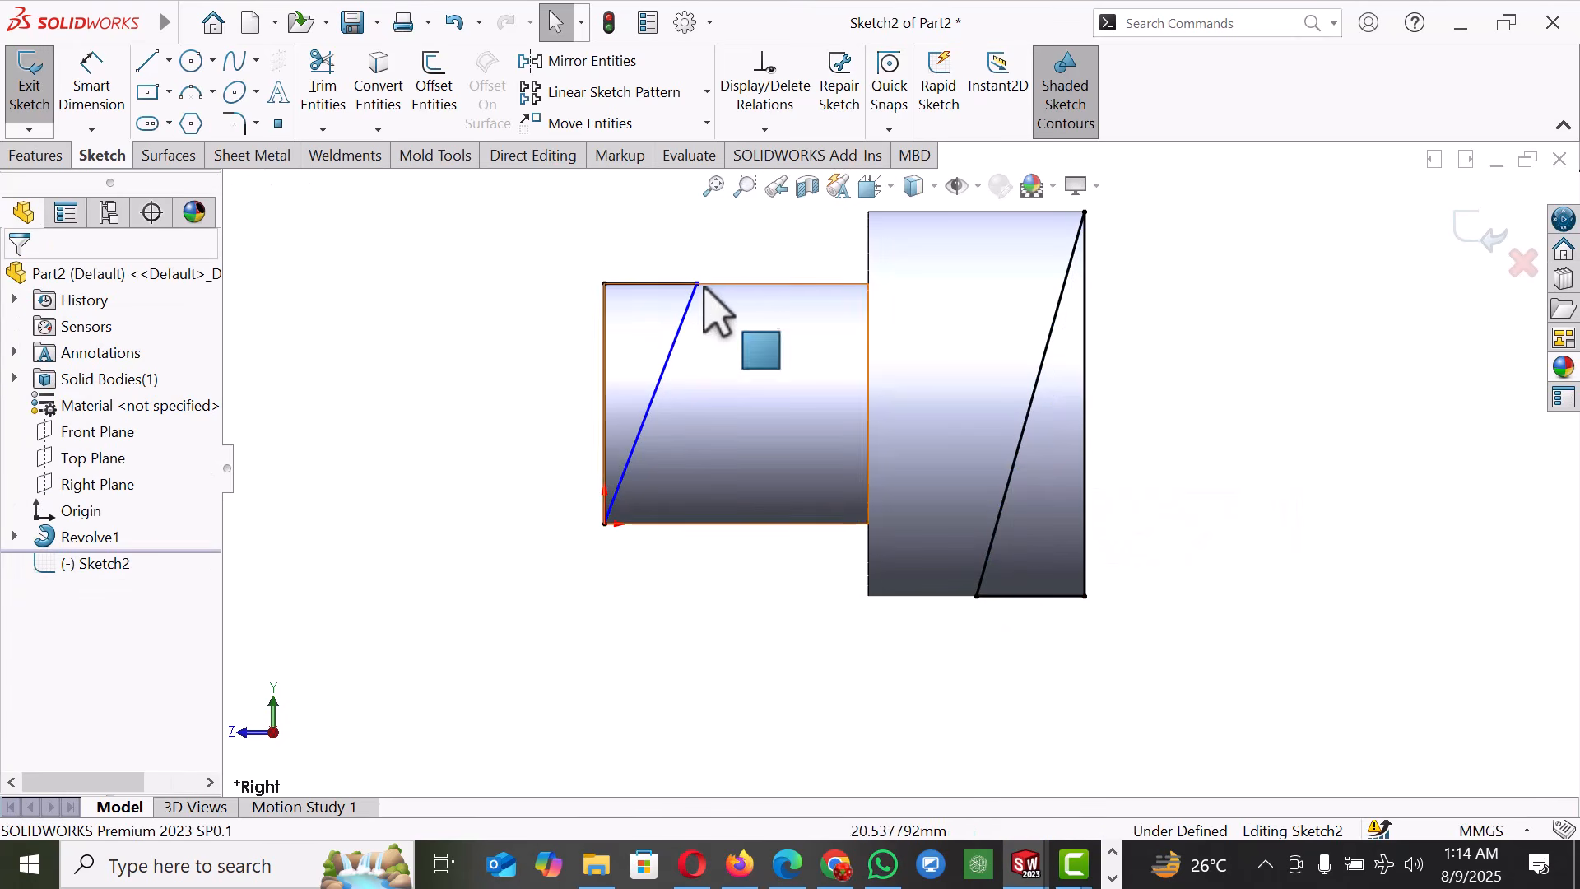
{"action": "left_click_drag", "start_coordinate": [697, 283], "coordinate": [736, 284]}
{"action": "left_click", "coordinate": [674, 591]}
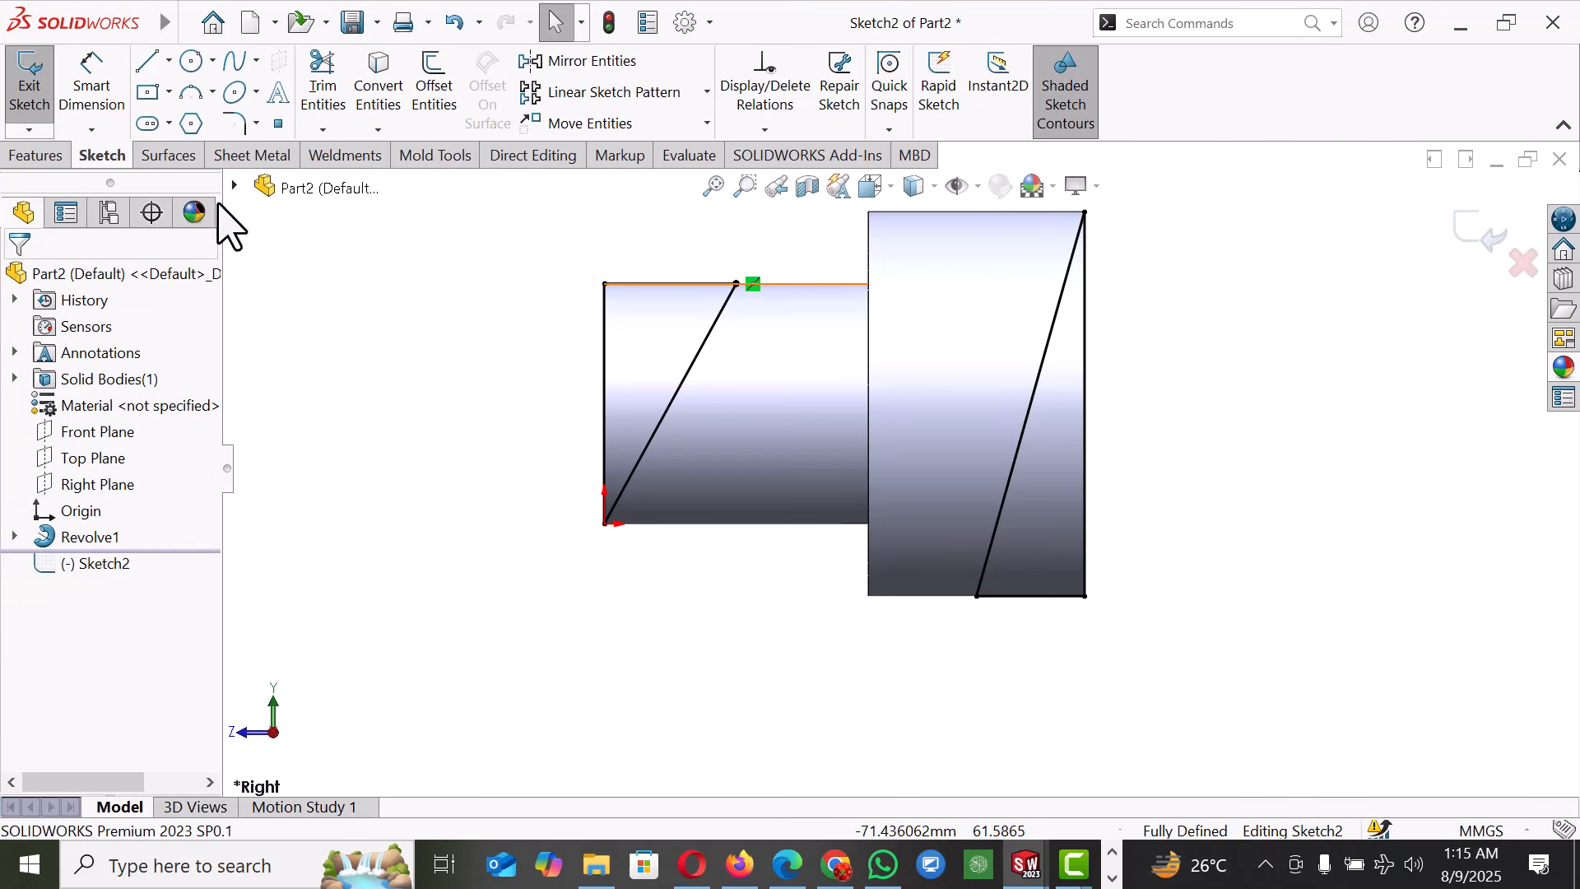
- Cut both triangular profiles through the body with an Extruded Cut set to Through All - Both
{"action": "left_click", "coordinate": [33, 155]}
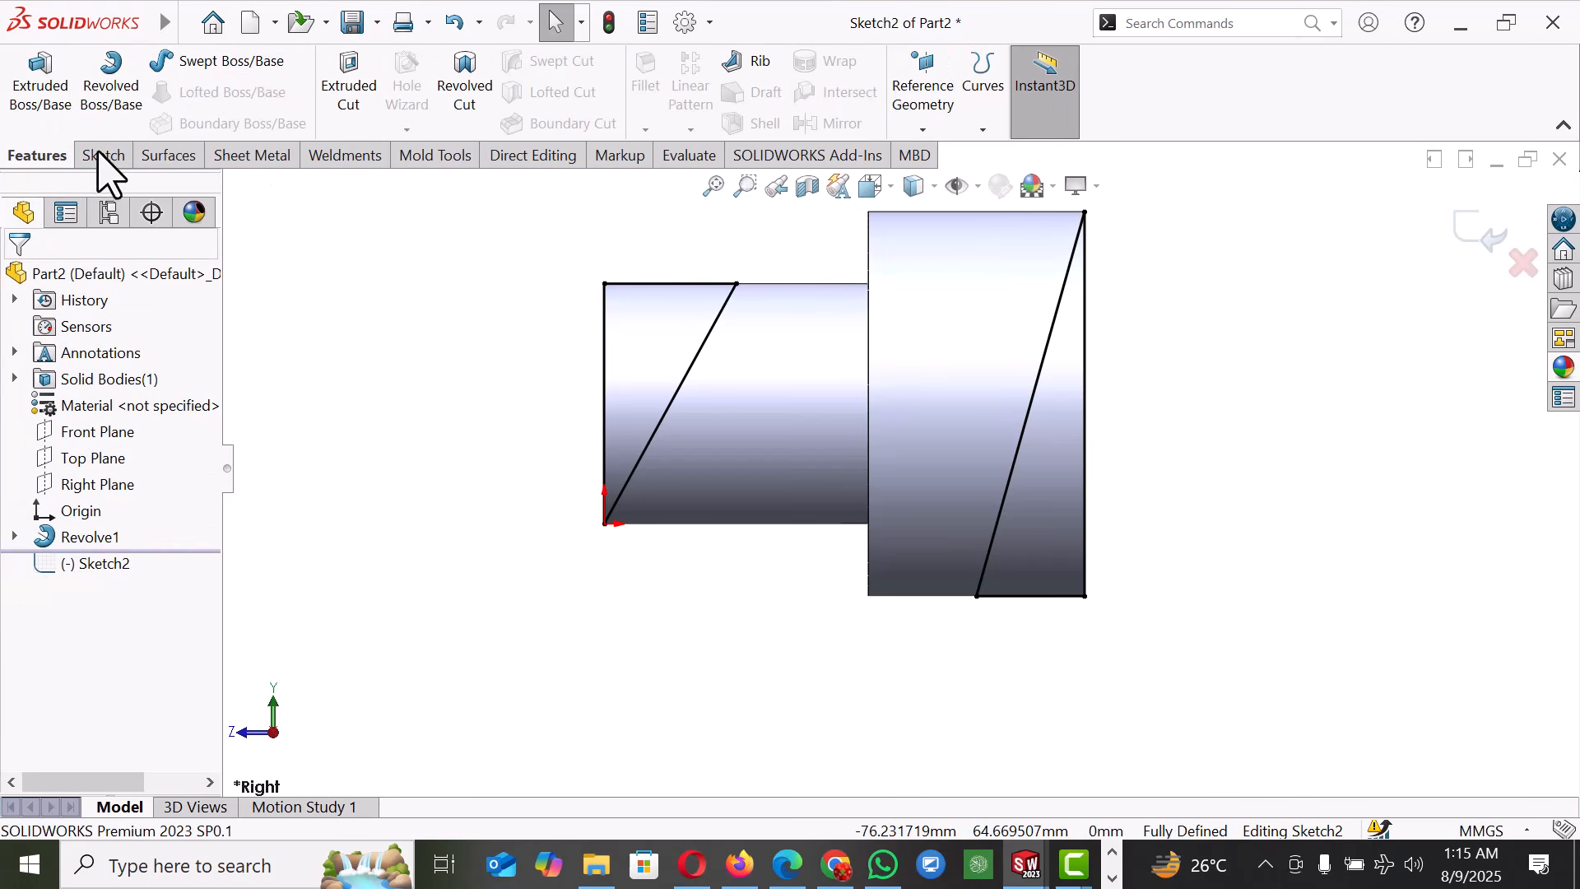
{"action": "left_click", "coordinate": [345, 87]}
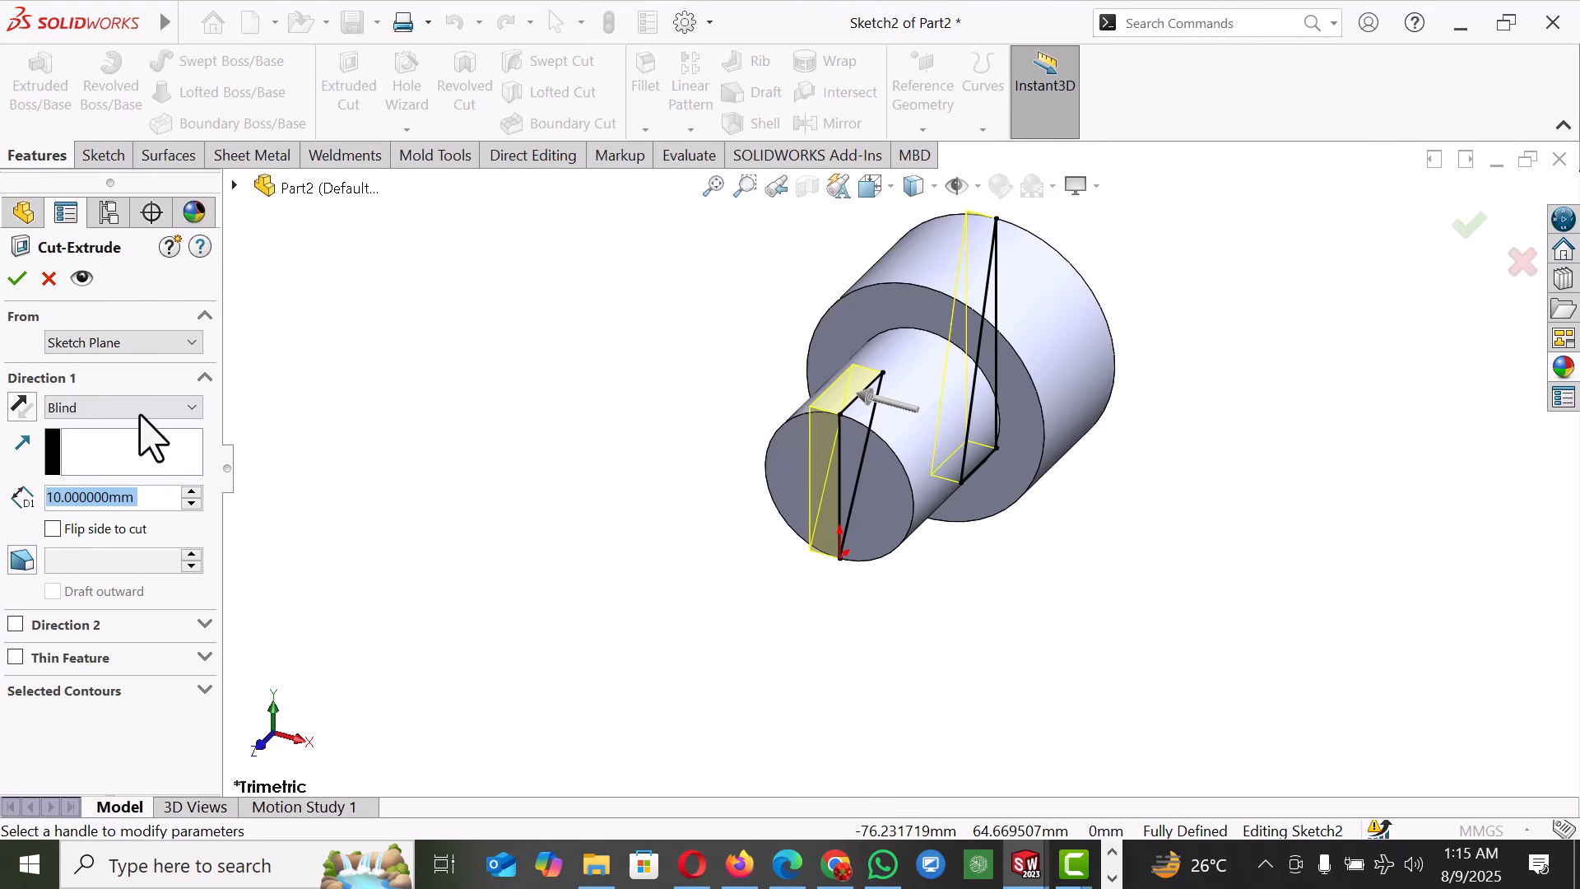
{"action": "left_click", "coordinate": [140, 411]}
{"action": "left_click", "coordinate": [135, 466]}
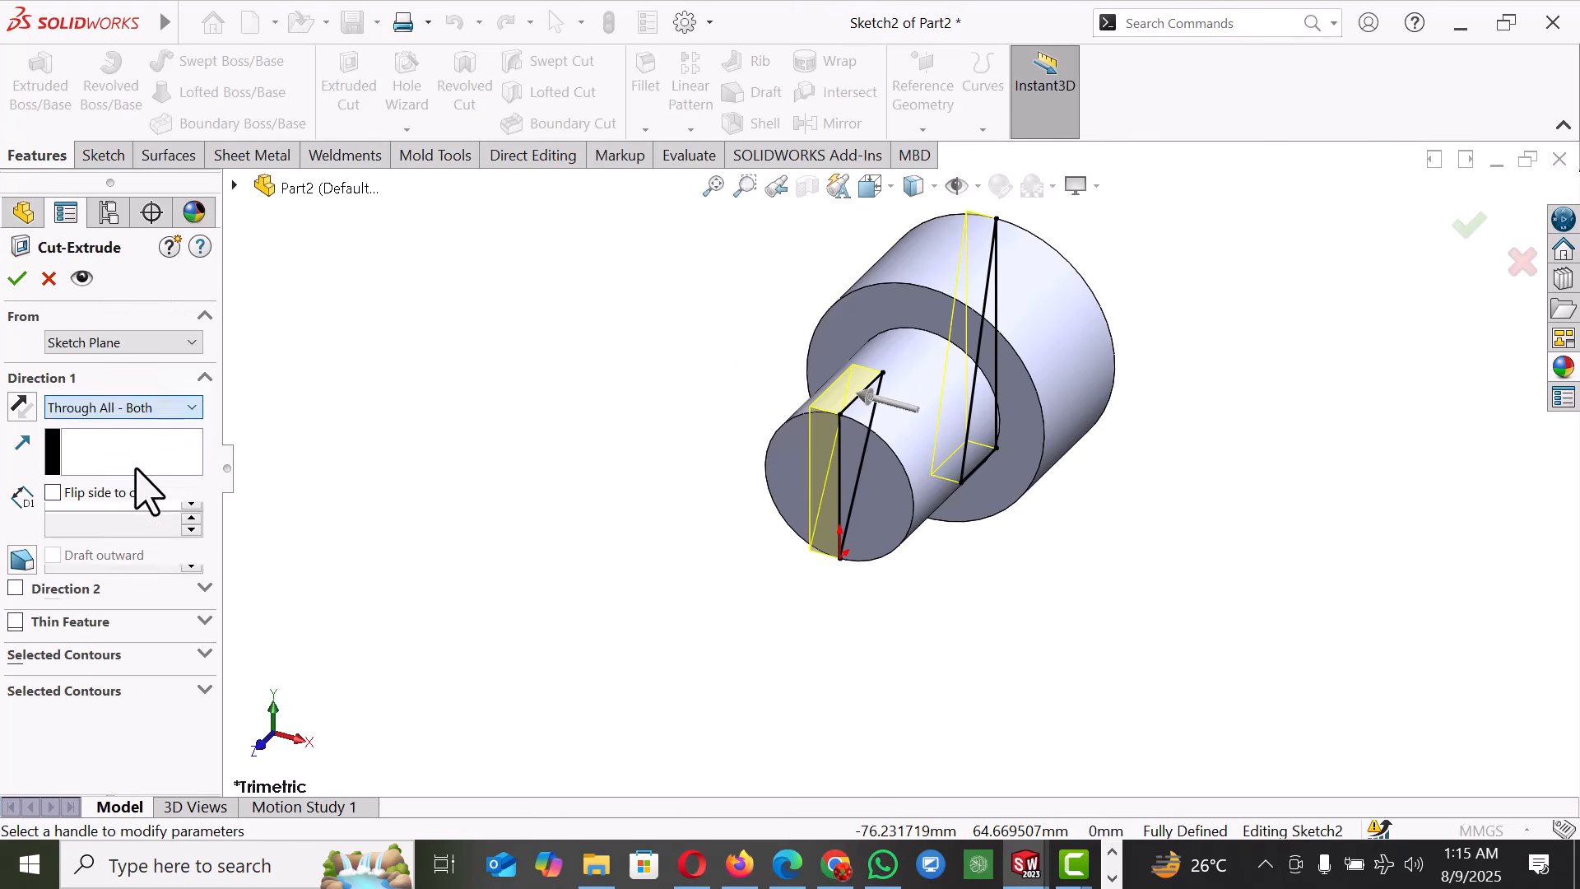
{"action": "left_click", "coordinate": [18, 278]}
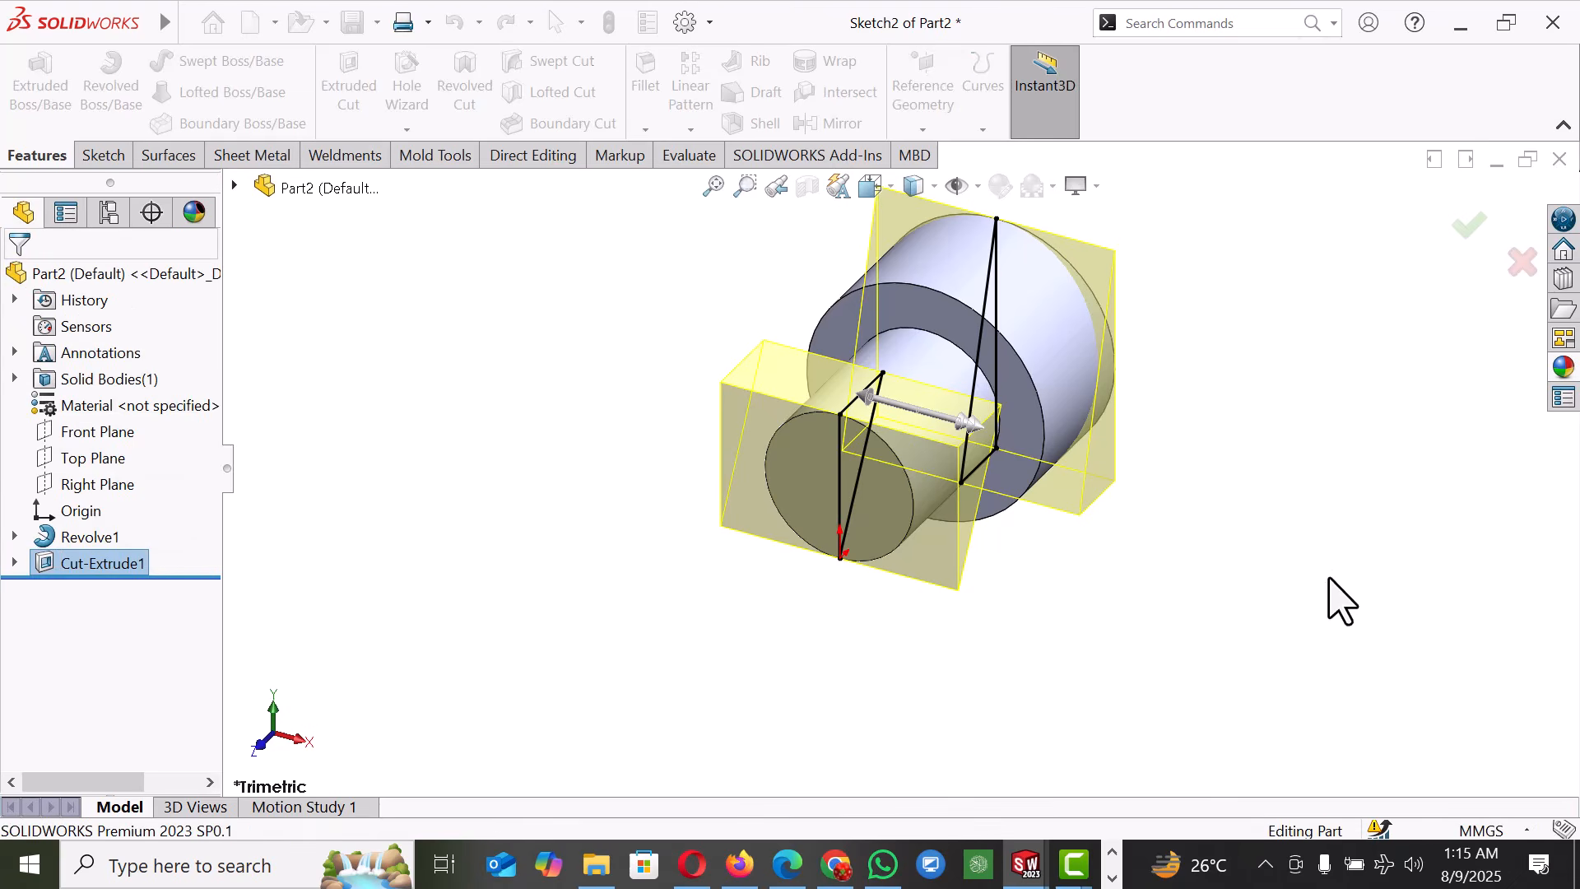
- Shell the body with a 2 mm wall thickness, removing the slanted end face of the narrow cylinder
{"action": "middle_click_drag", "start_coordinate": [1259, 483], "coordinate": [1193, 484]}
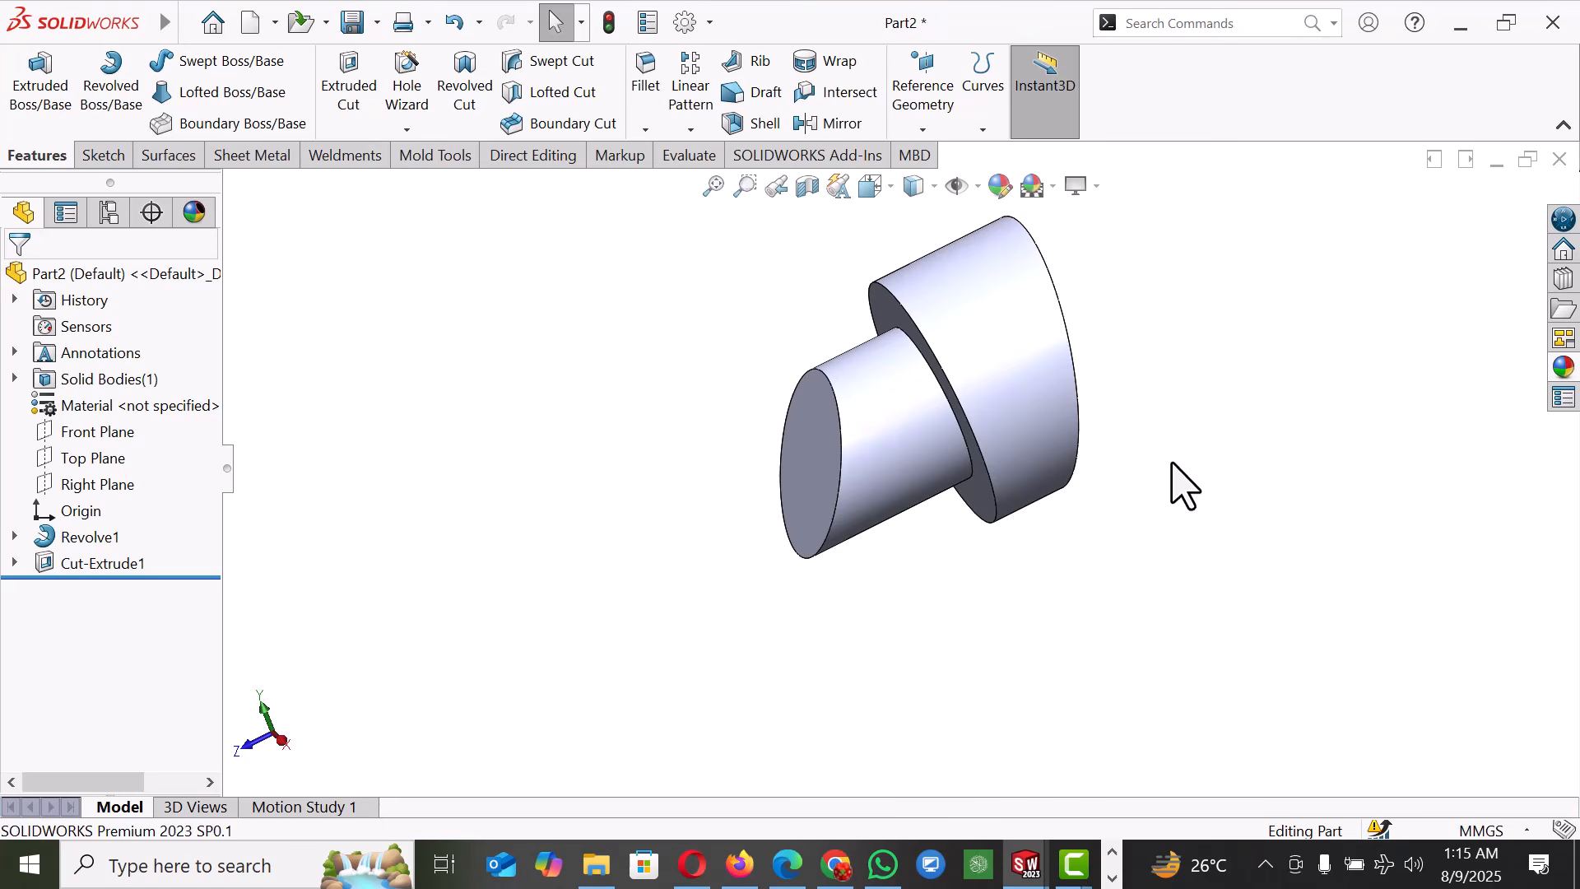
{"action": "left_click", "coordinate": [811, 498]}
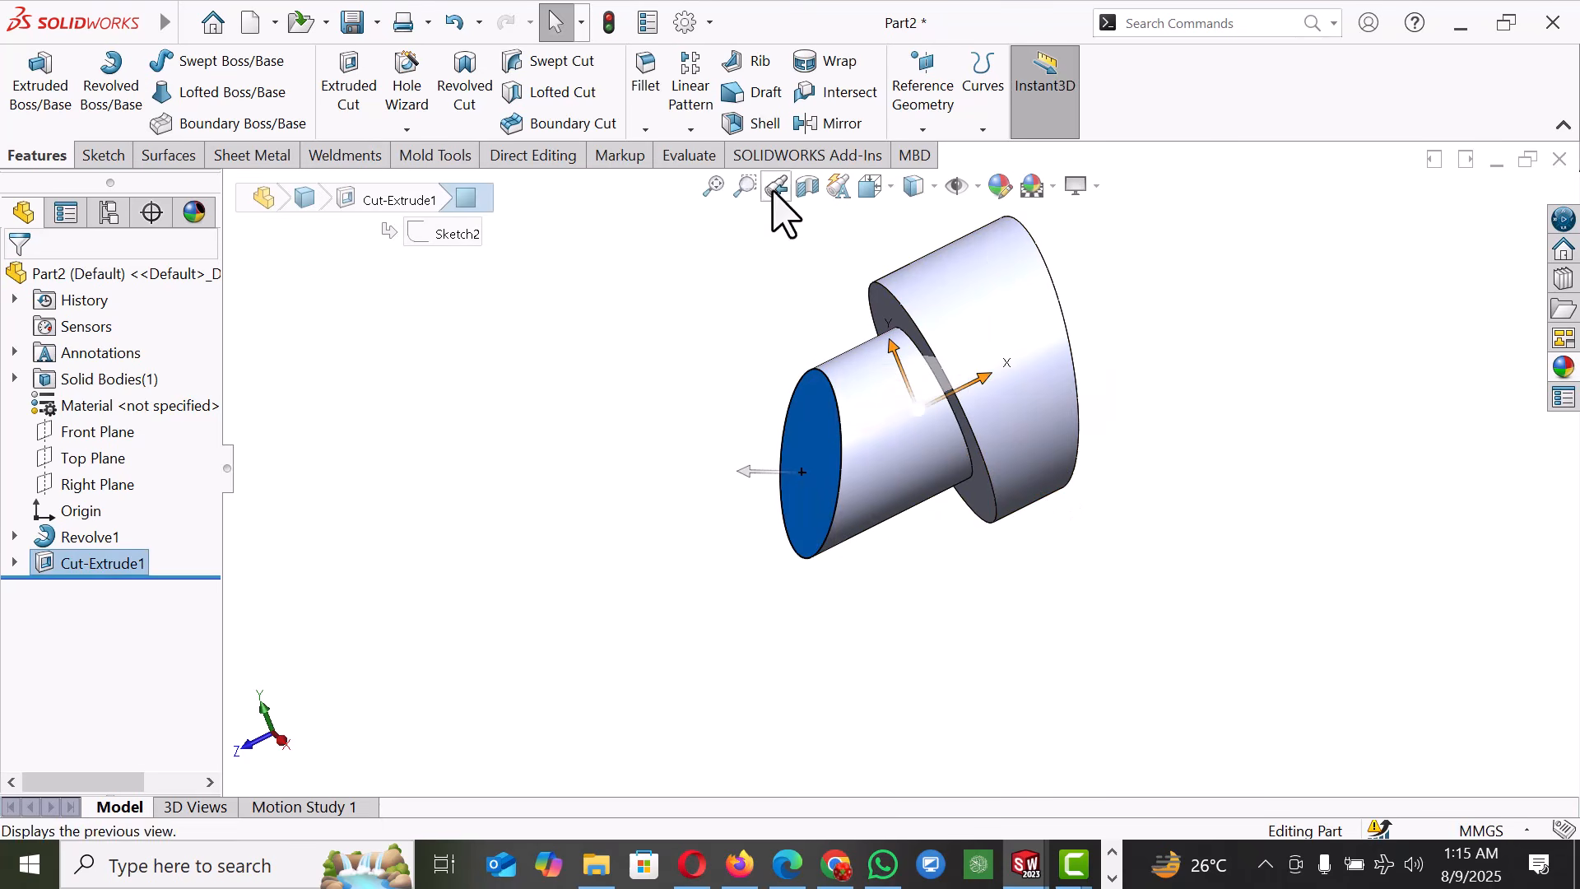
{"action": "left_click", "coordinate": [766, 123]}
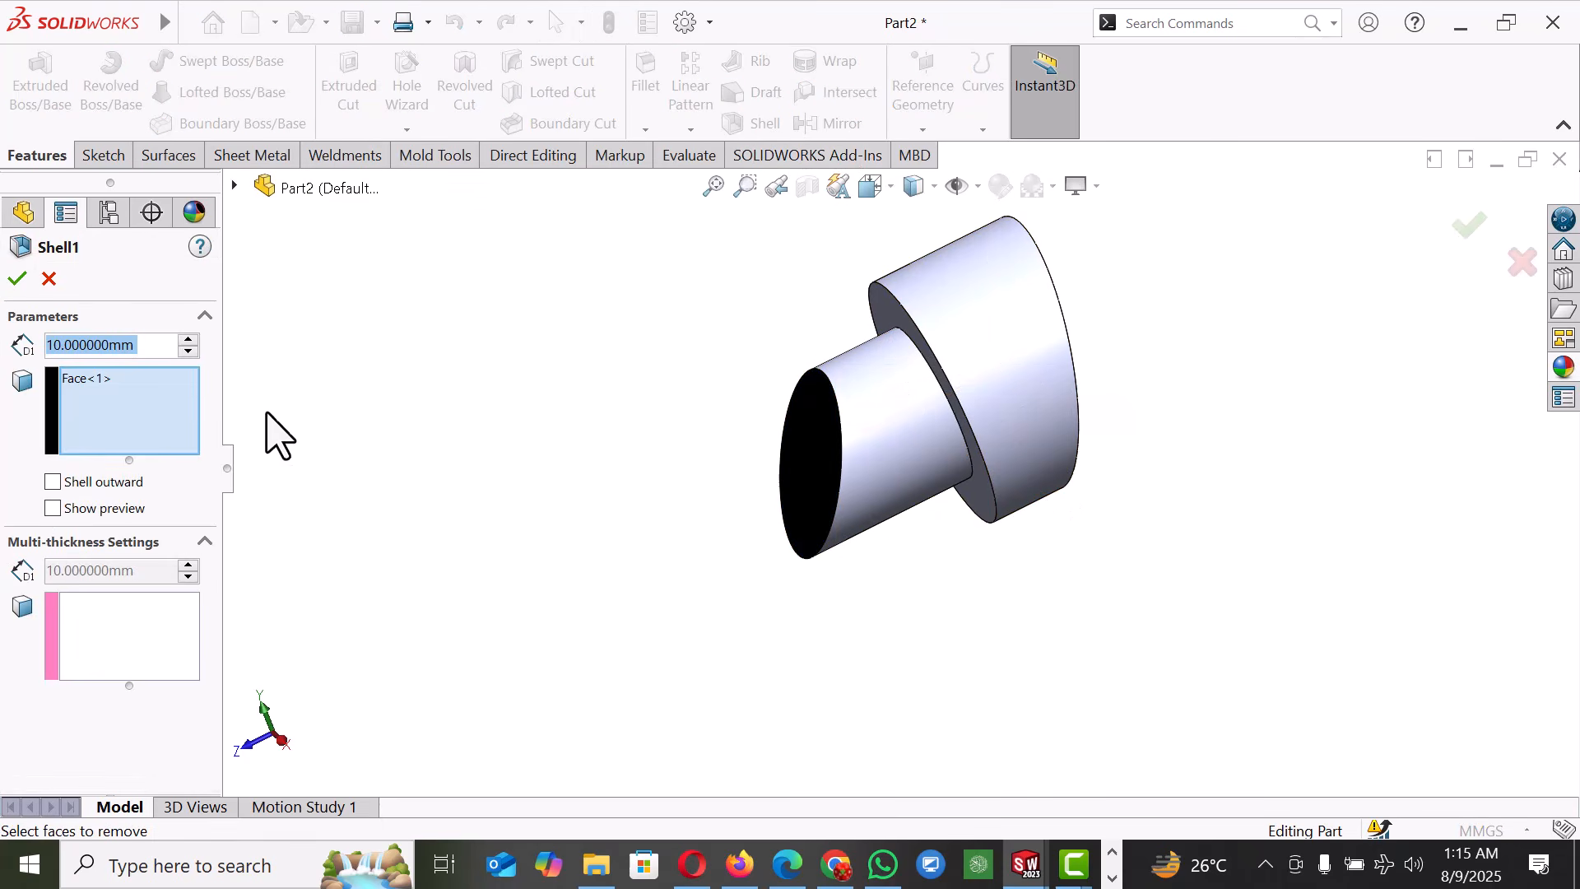
{"action": "type", "text": "2"}
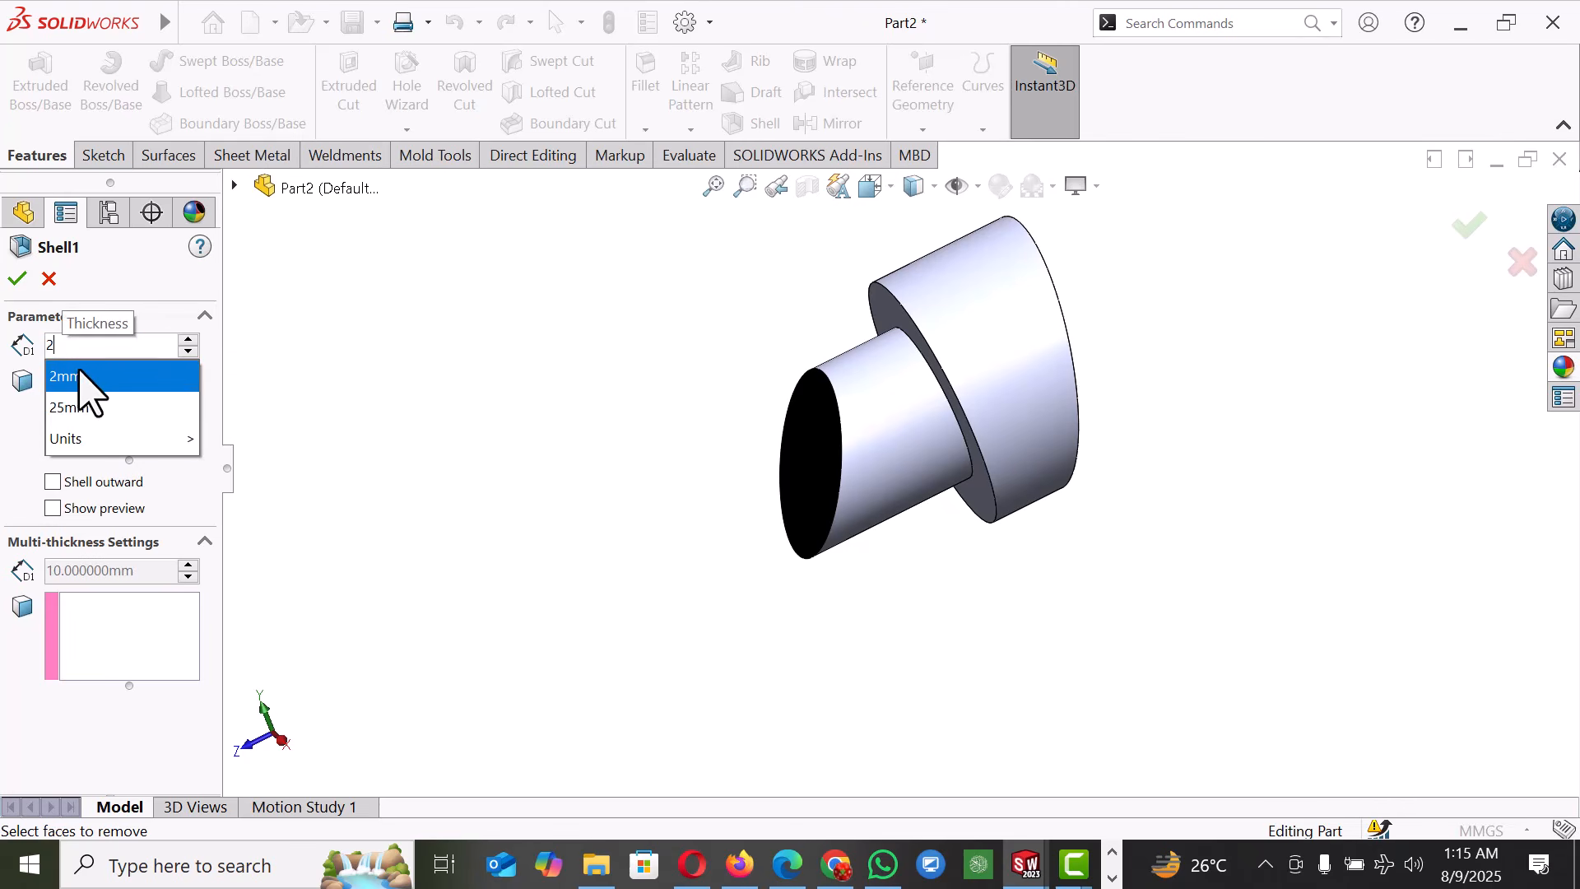
{"action": "left_click", "coordinate": [19, 280]}
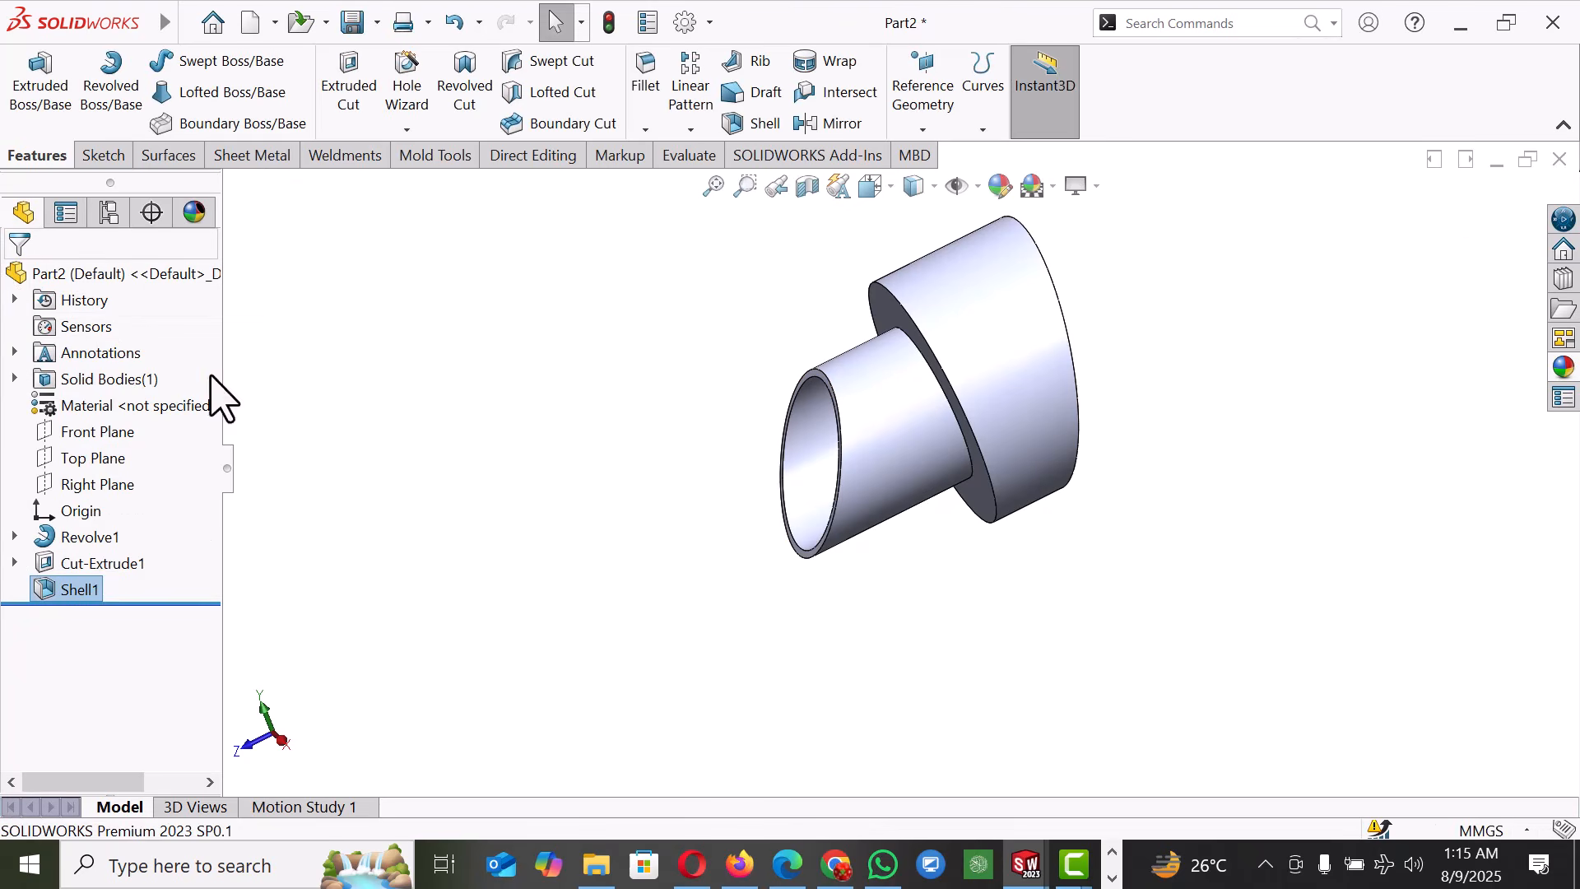
{"action": "right_click", "coordinate": [1009, 355]}
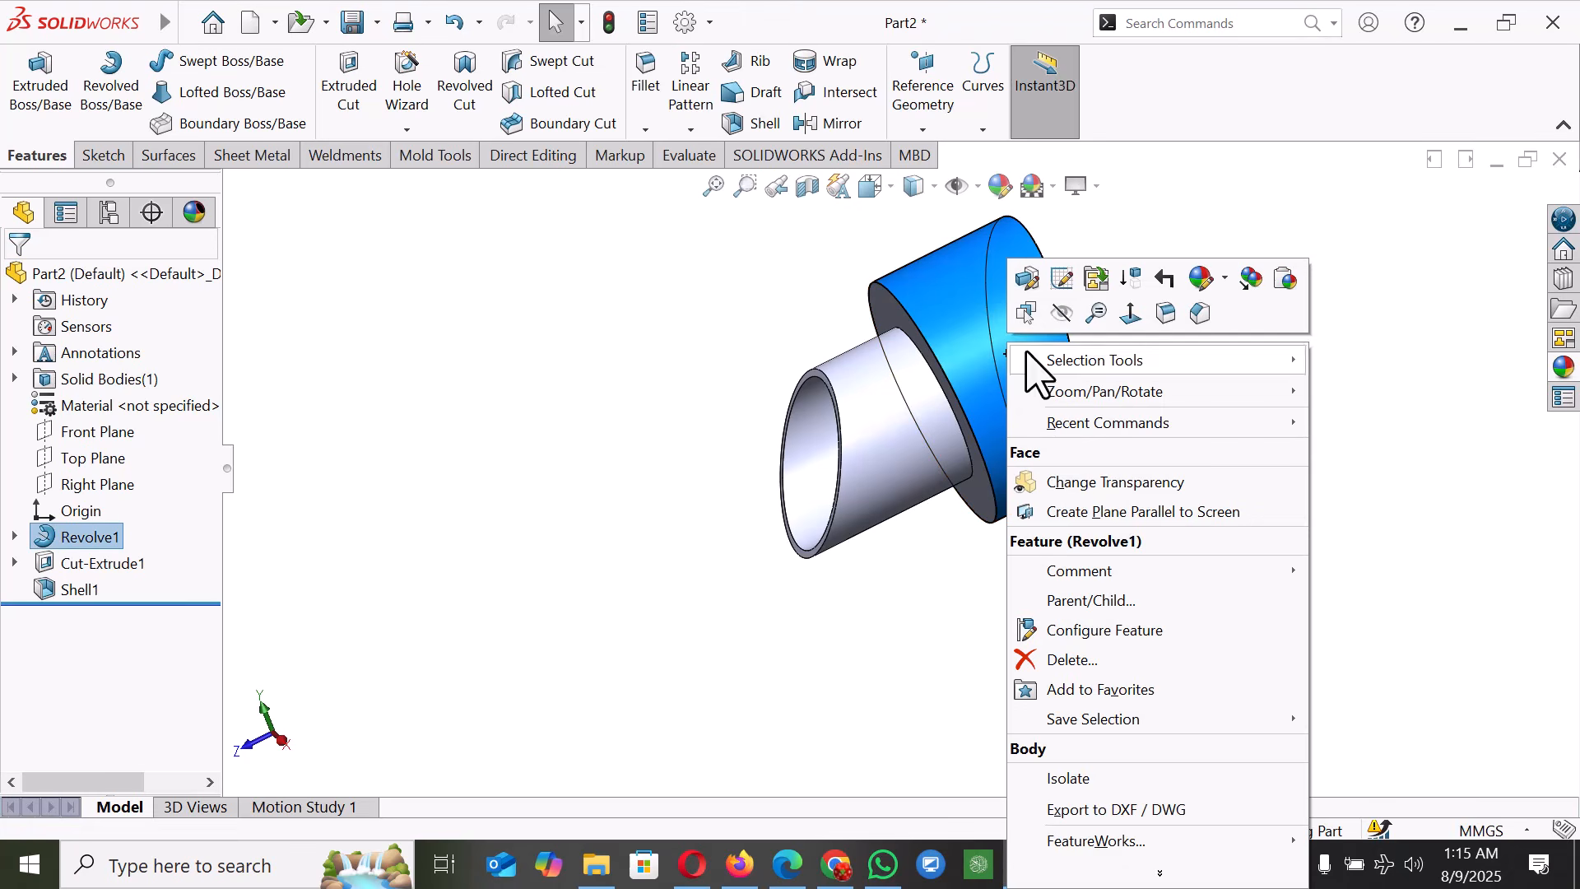
{"action": "left_click", "coordinate": [1226, 278]}
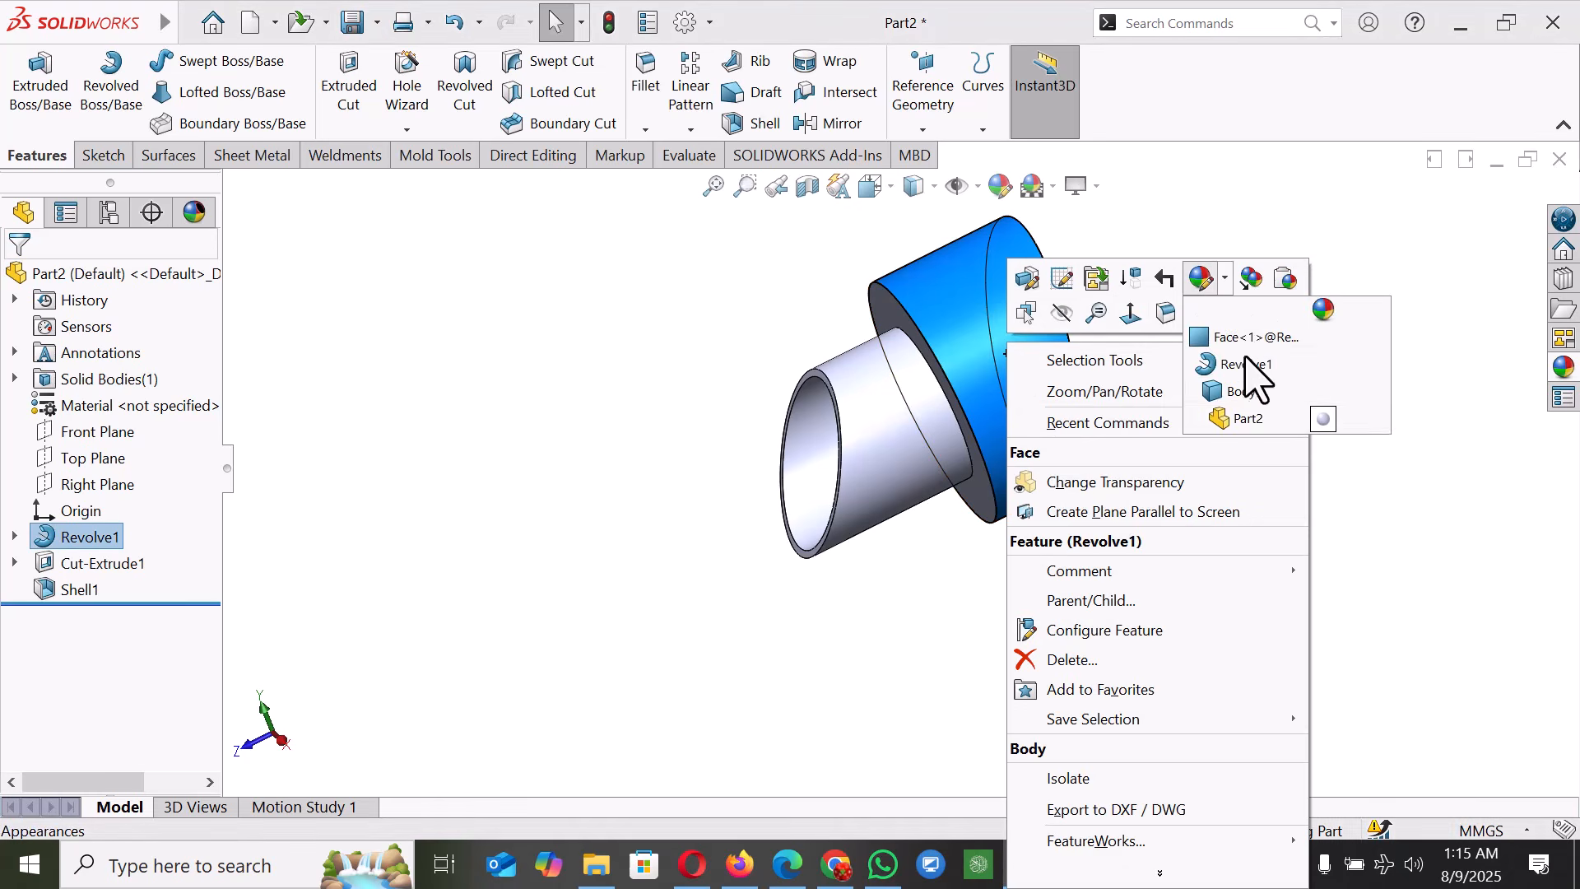
{"action": "left_click", "coordinate": [1231, 417]}
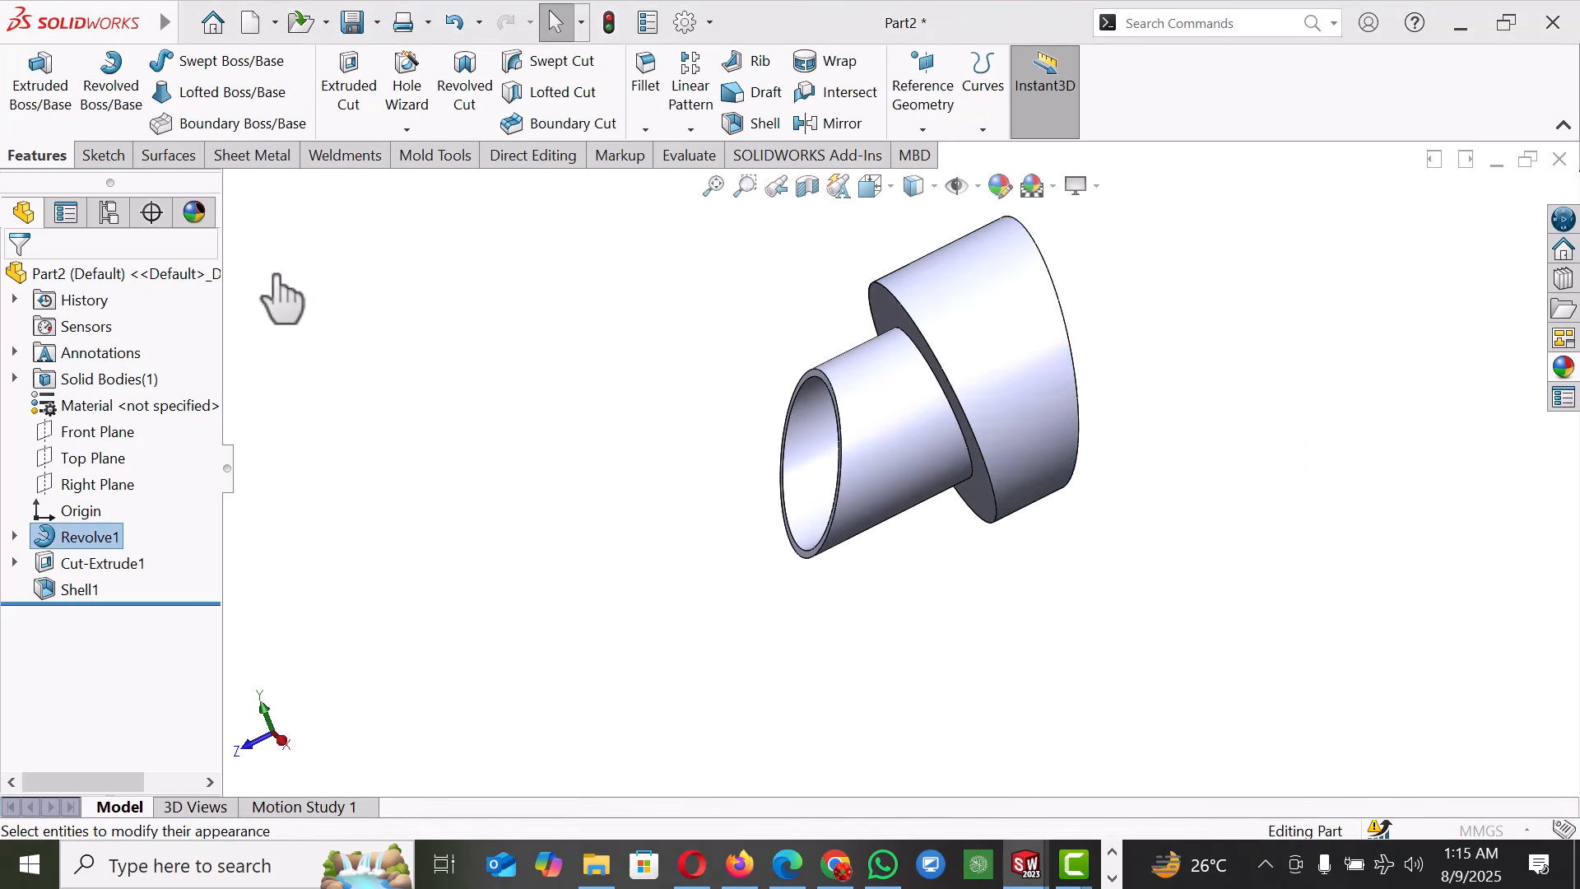
{"action": "left_click", "coordinate": [51, 270]}
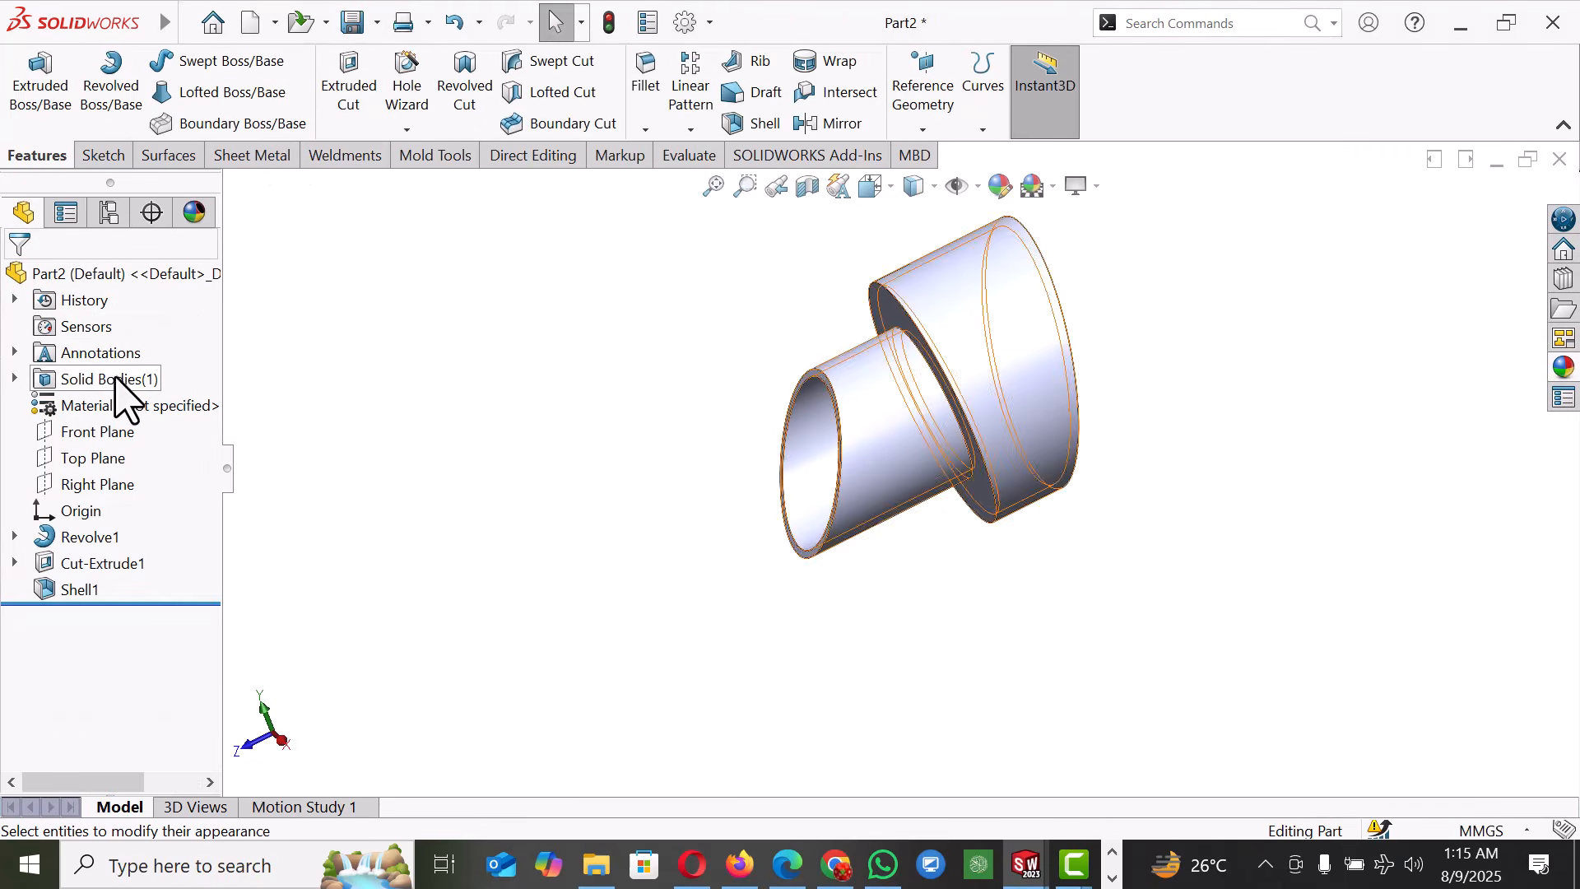
- Assign the Rubber material to the part and show it in the isometric view
{"action": "right_click", "coordinate": [112, 409]}
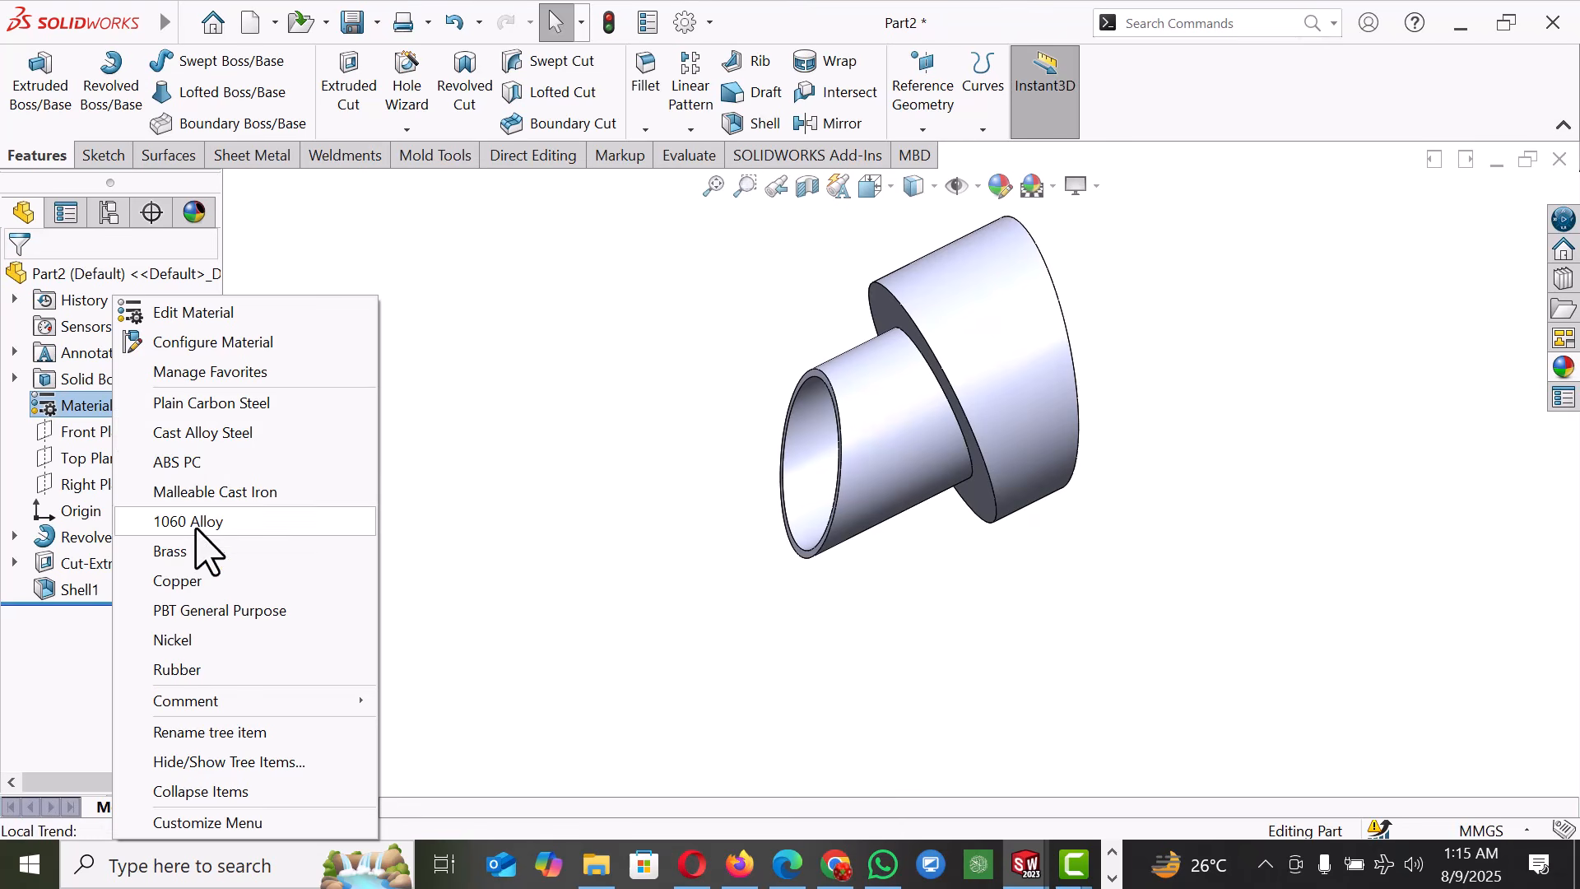
{"action": "left_click", "coordinate": [176, 670]}
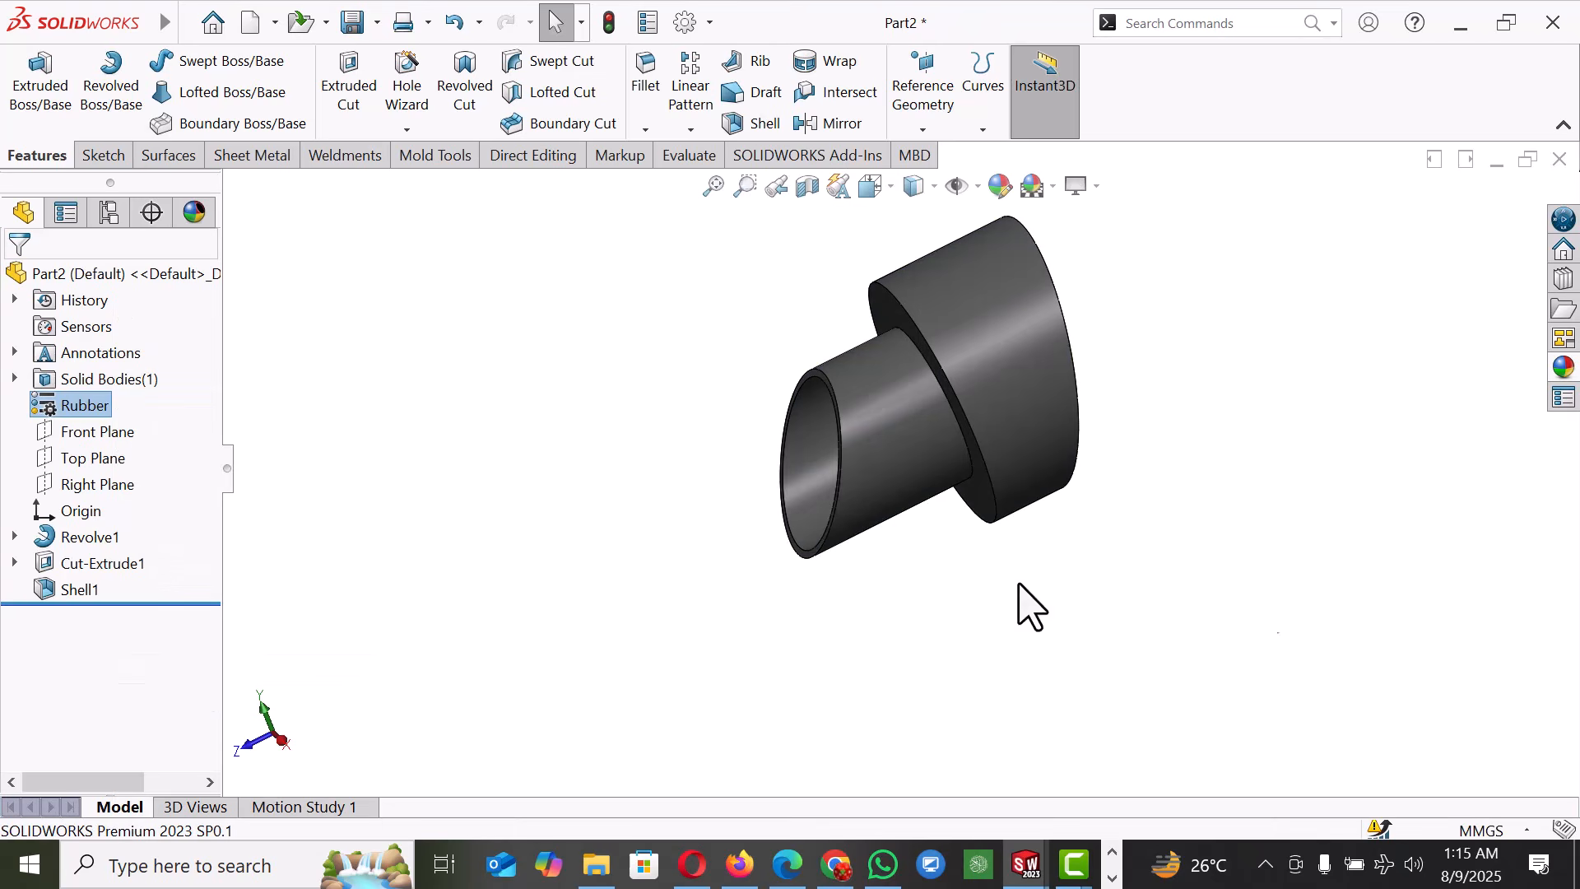
{"action": "key", "text": "space"}
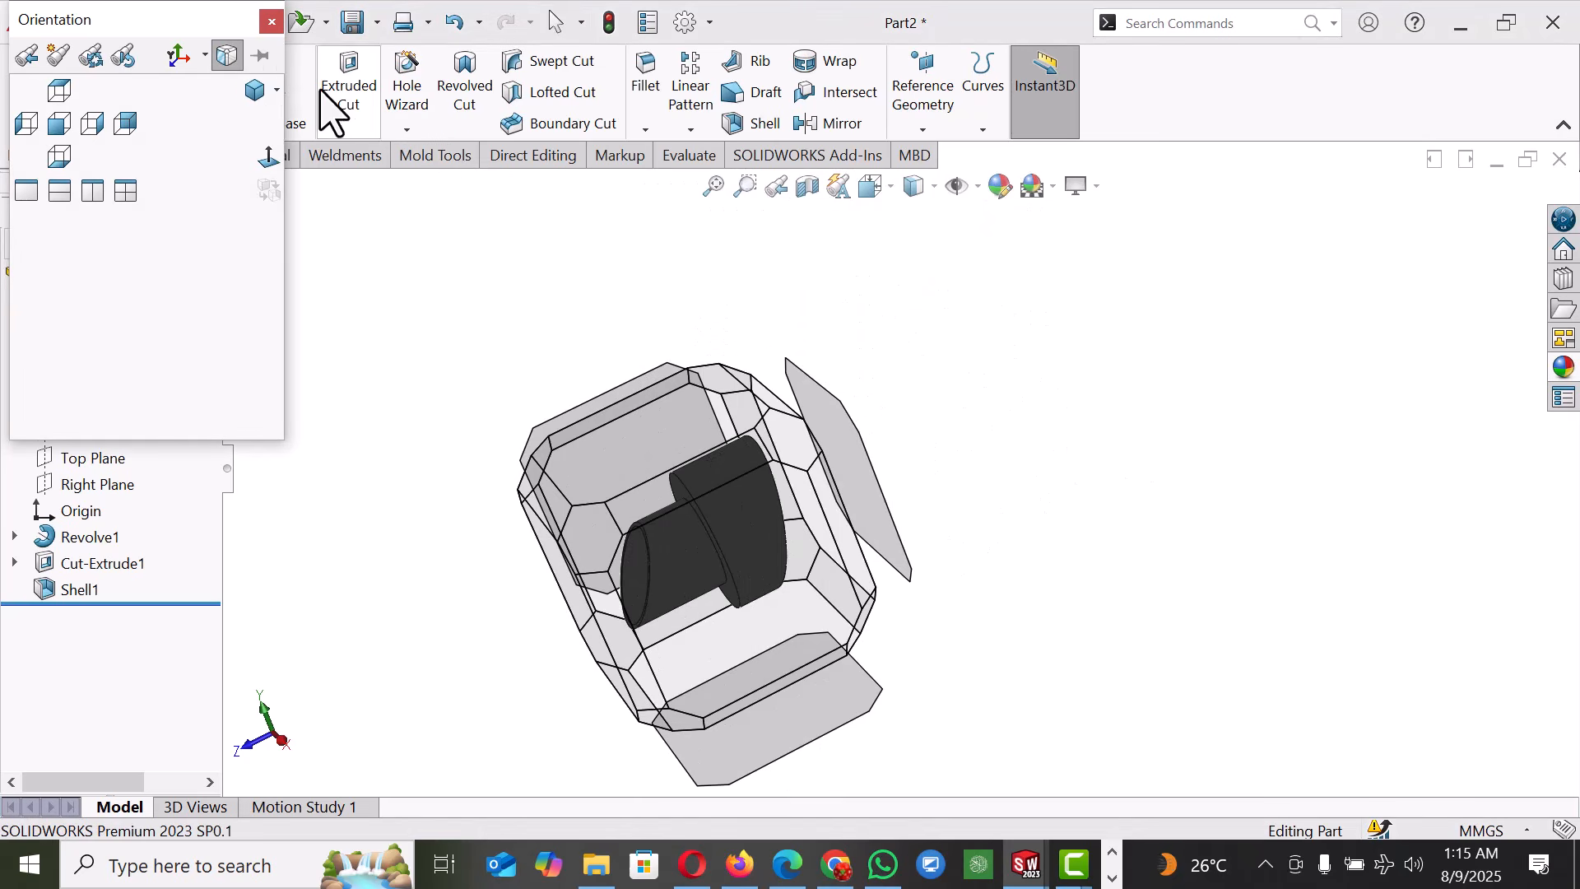
{"action": "left_click", "coordinate": [277, 89]}
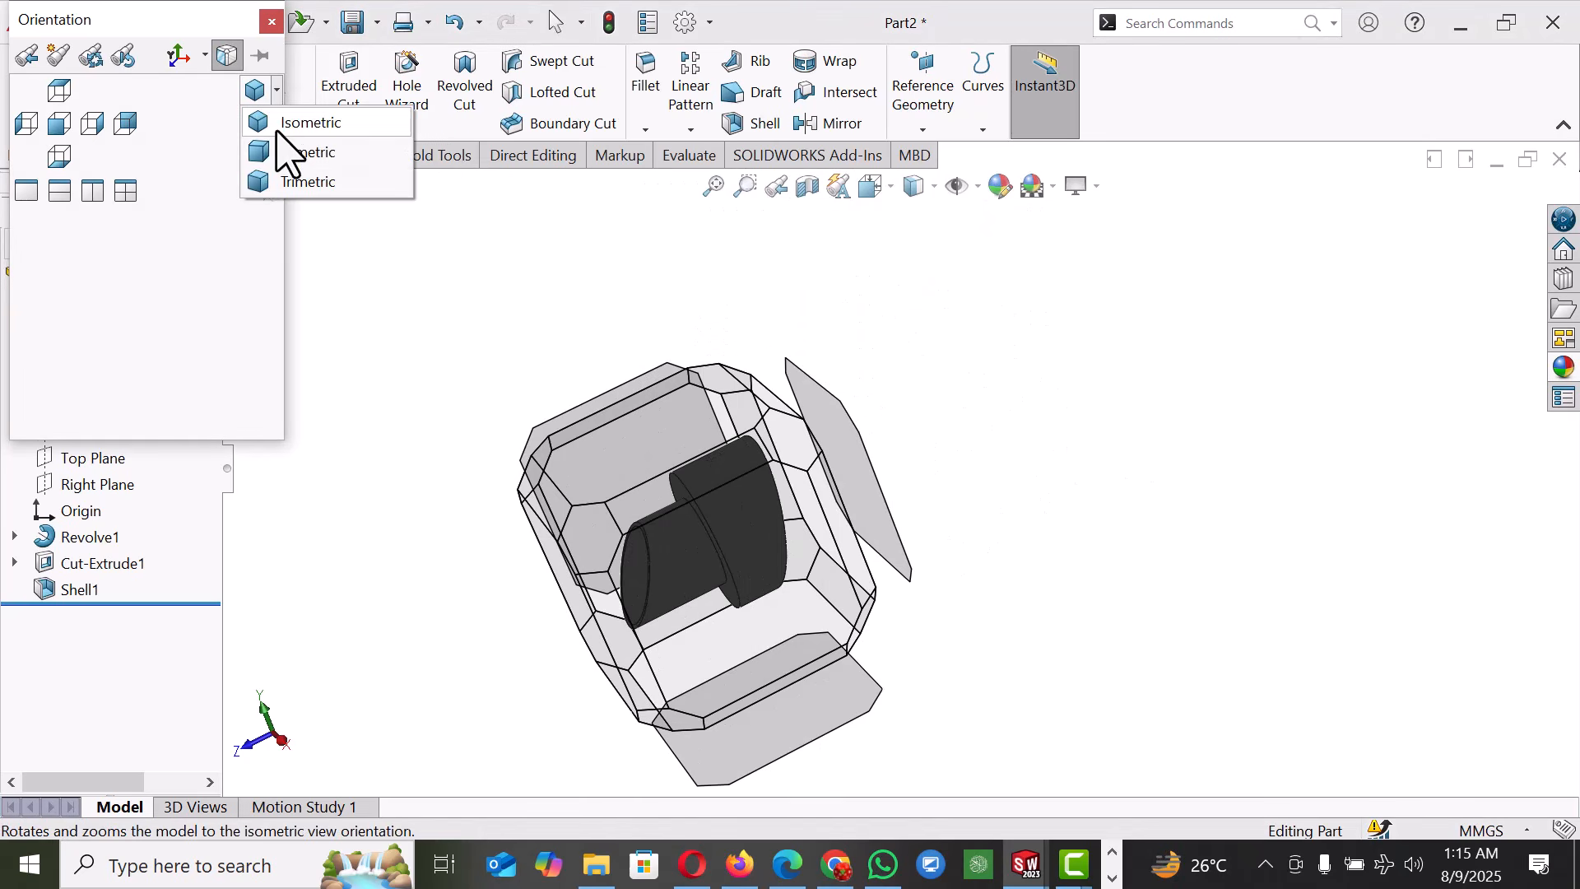
{"action": "left_click", "coordinate": [284, 123]}
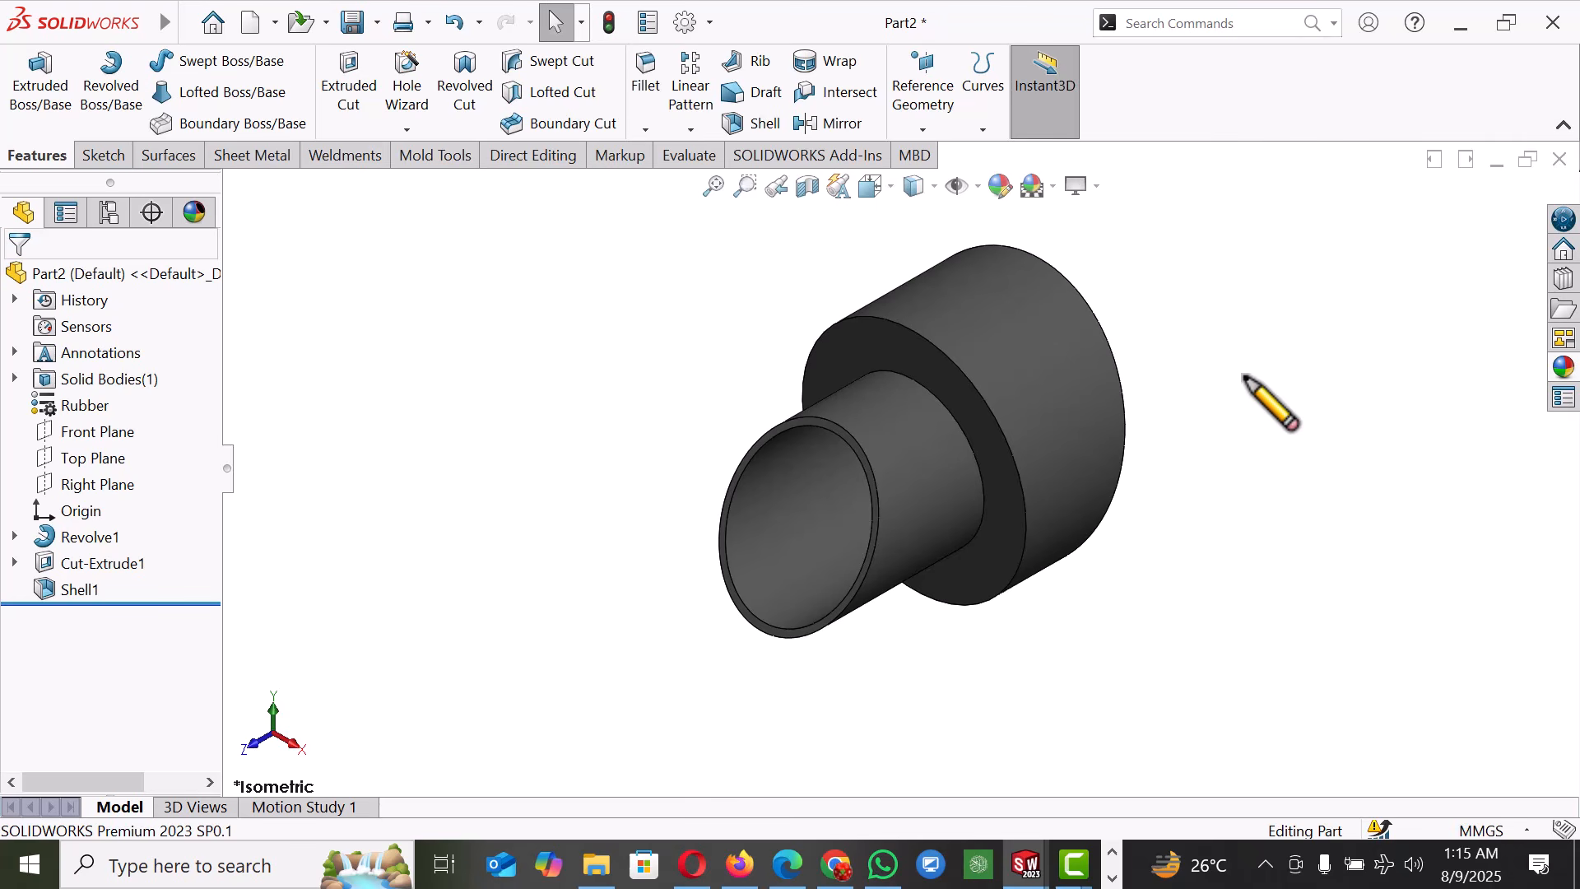